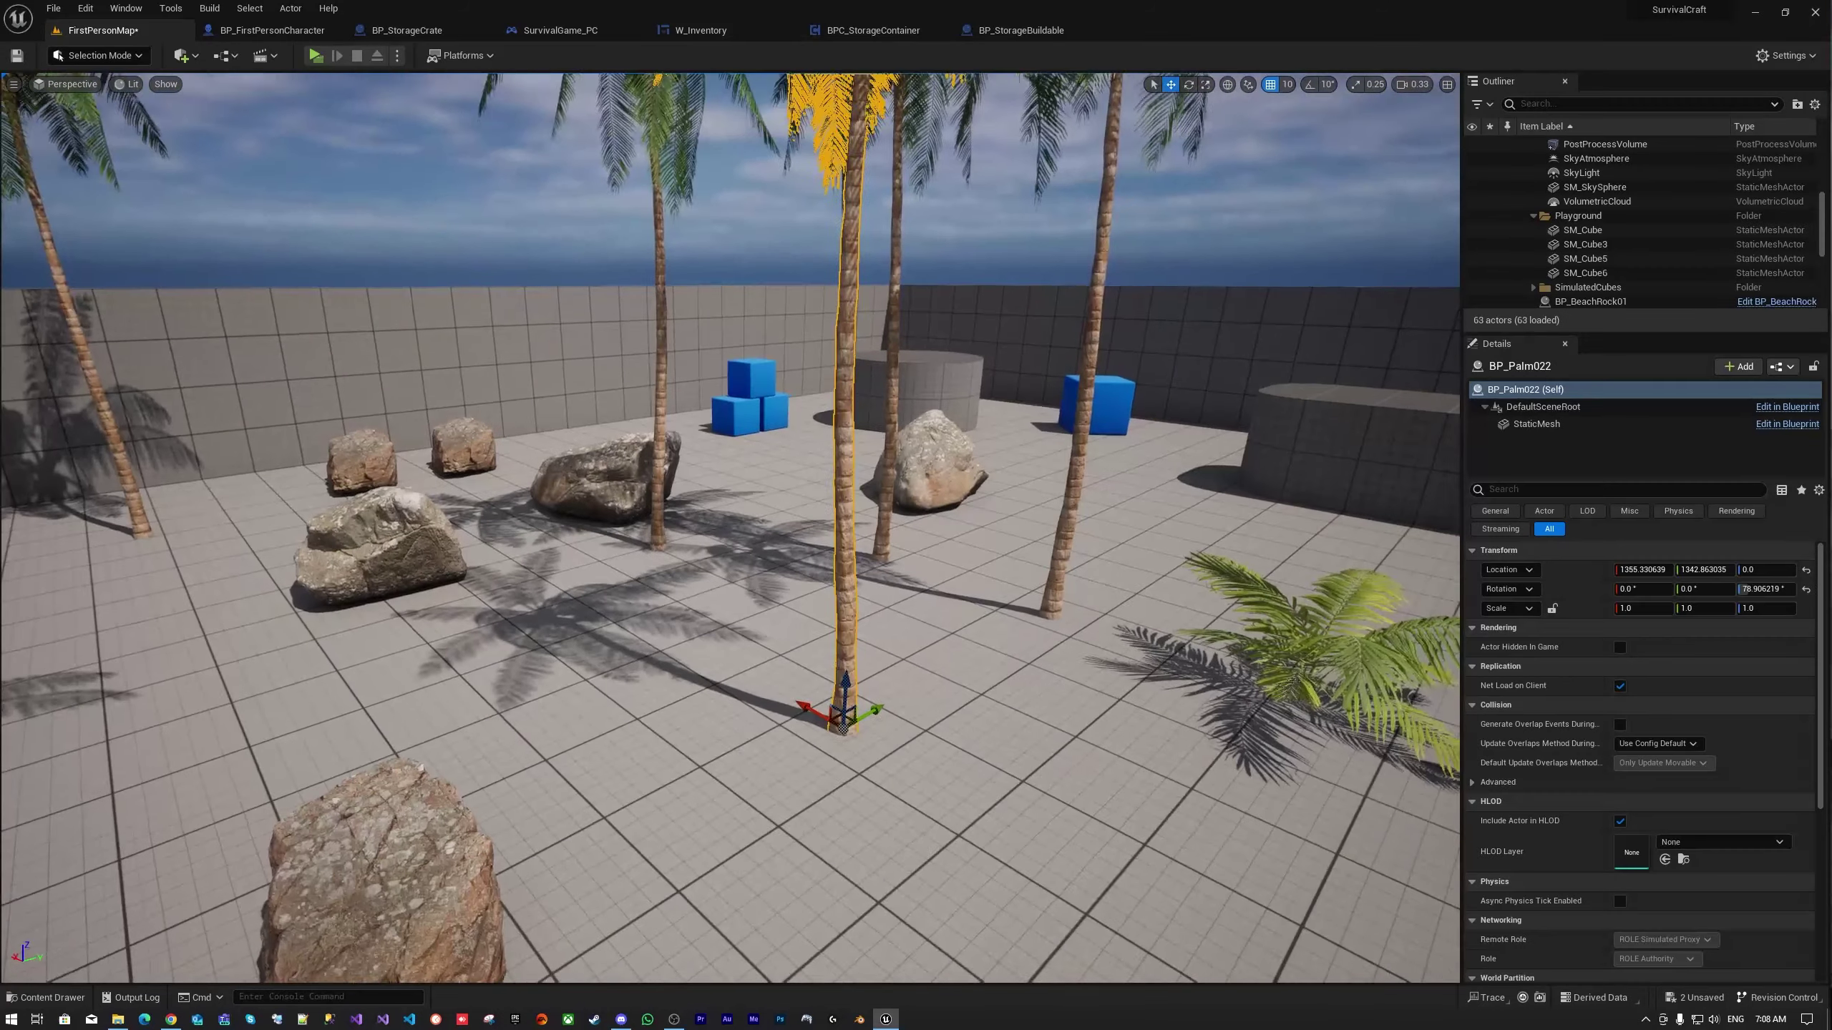
Select the floor cube SM_Cube in the FirstPersonMap viewport
left_click(690, 674)
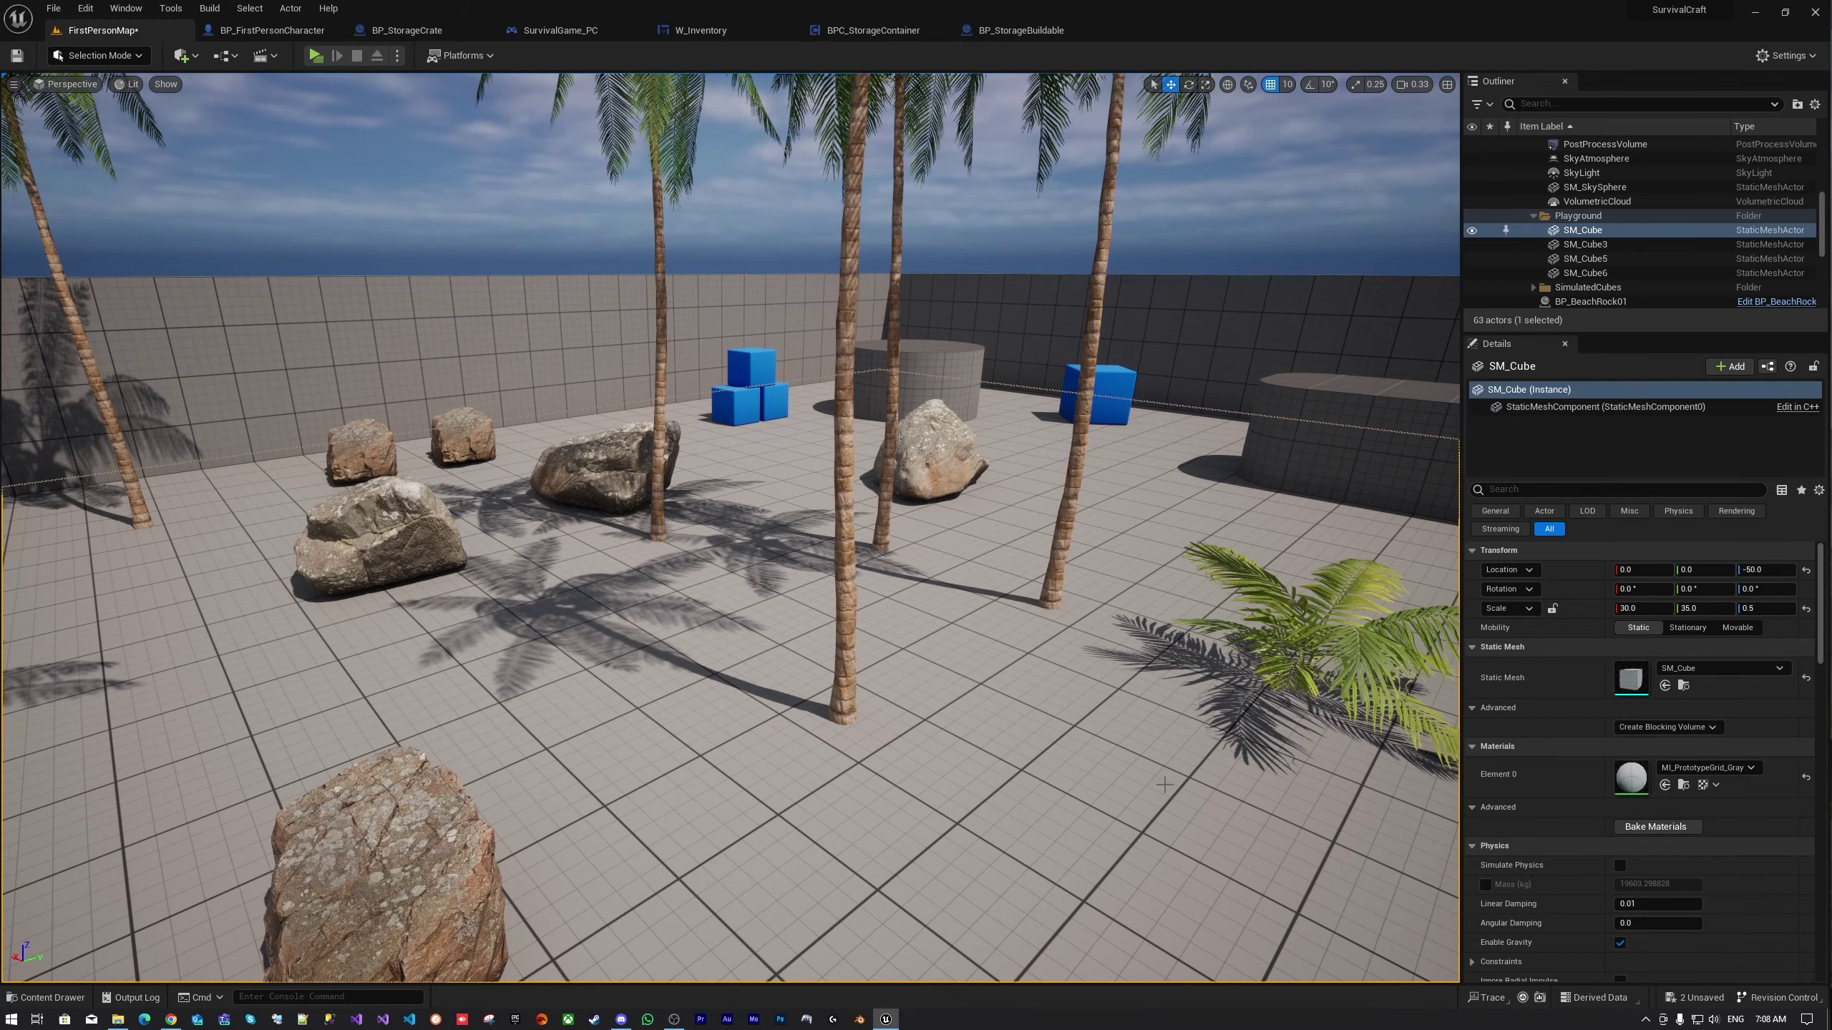
left_click_drag(1052, 742, 938, 650)
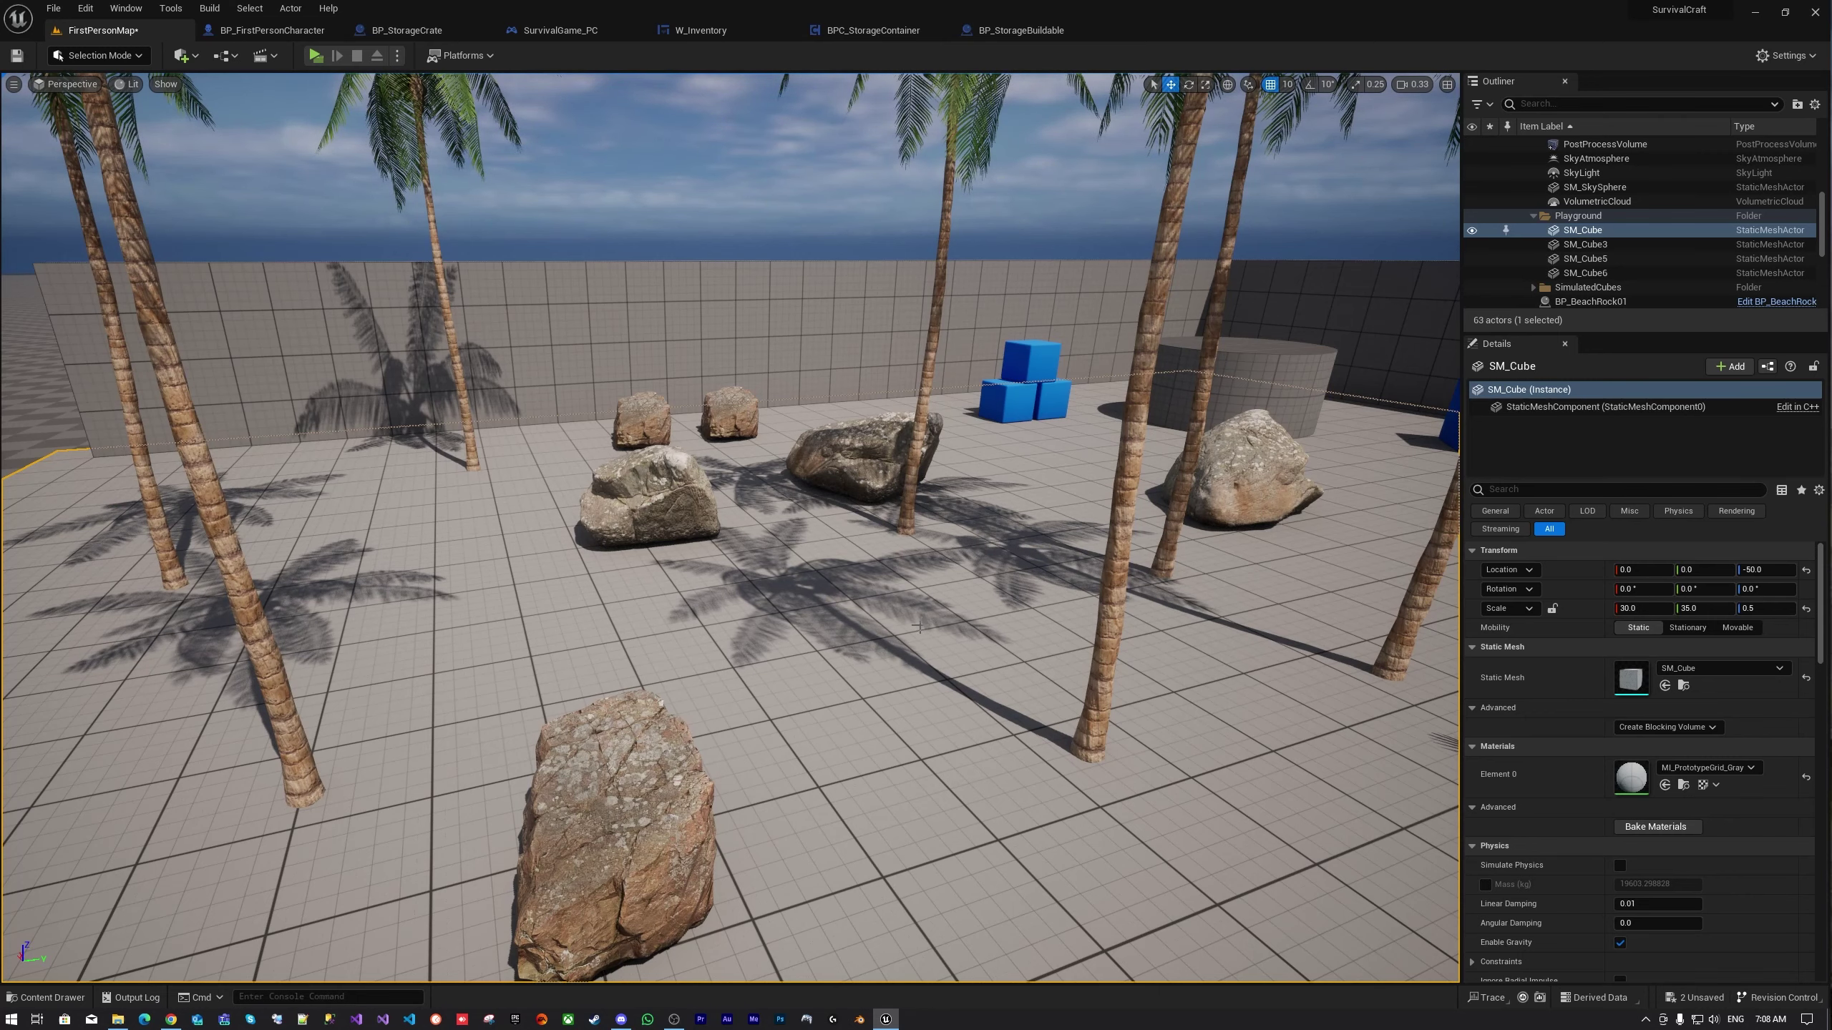
mouse_move(917, 627)
right_mouse_down()
mouse_move(858, 80)
mouse_move(1101, 79)
mouse_move(793, 217)
mouse_move(505, 239)
mouse_move(707, 505)
mouse_move(764, 620)
mouse_move(505, 621)
right_mouse_up()
Select SM_SkySphere and turn the view toward the blue cubes
left_click(764, 217)
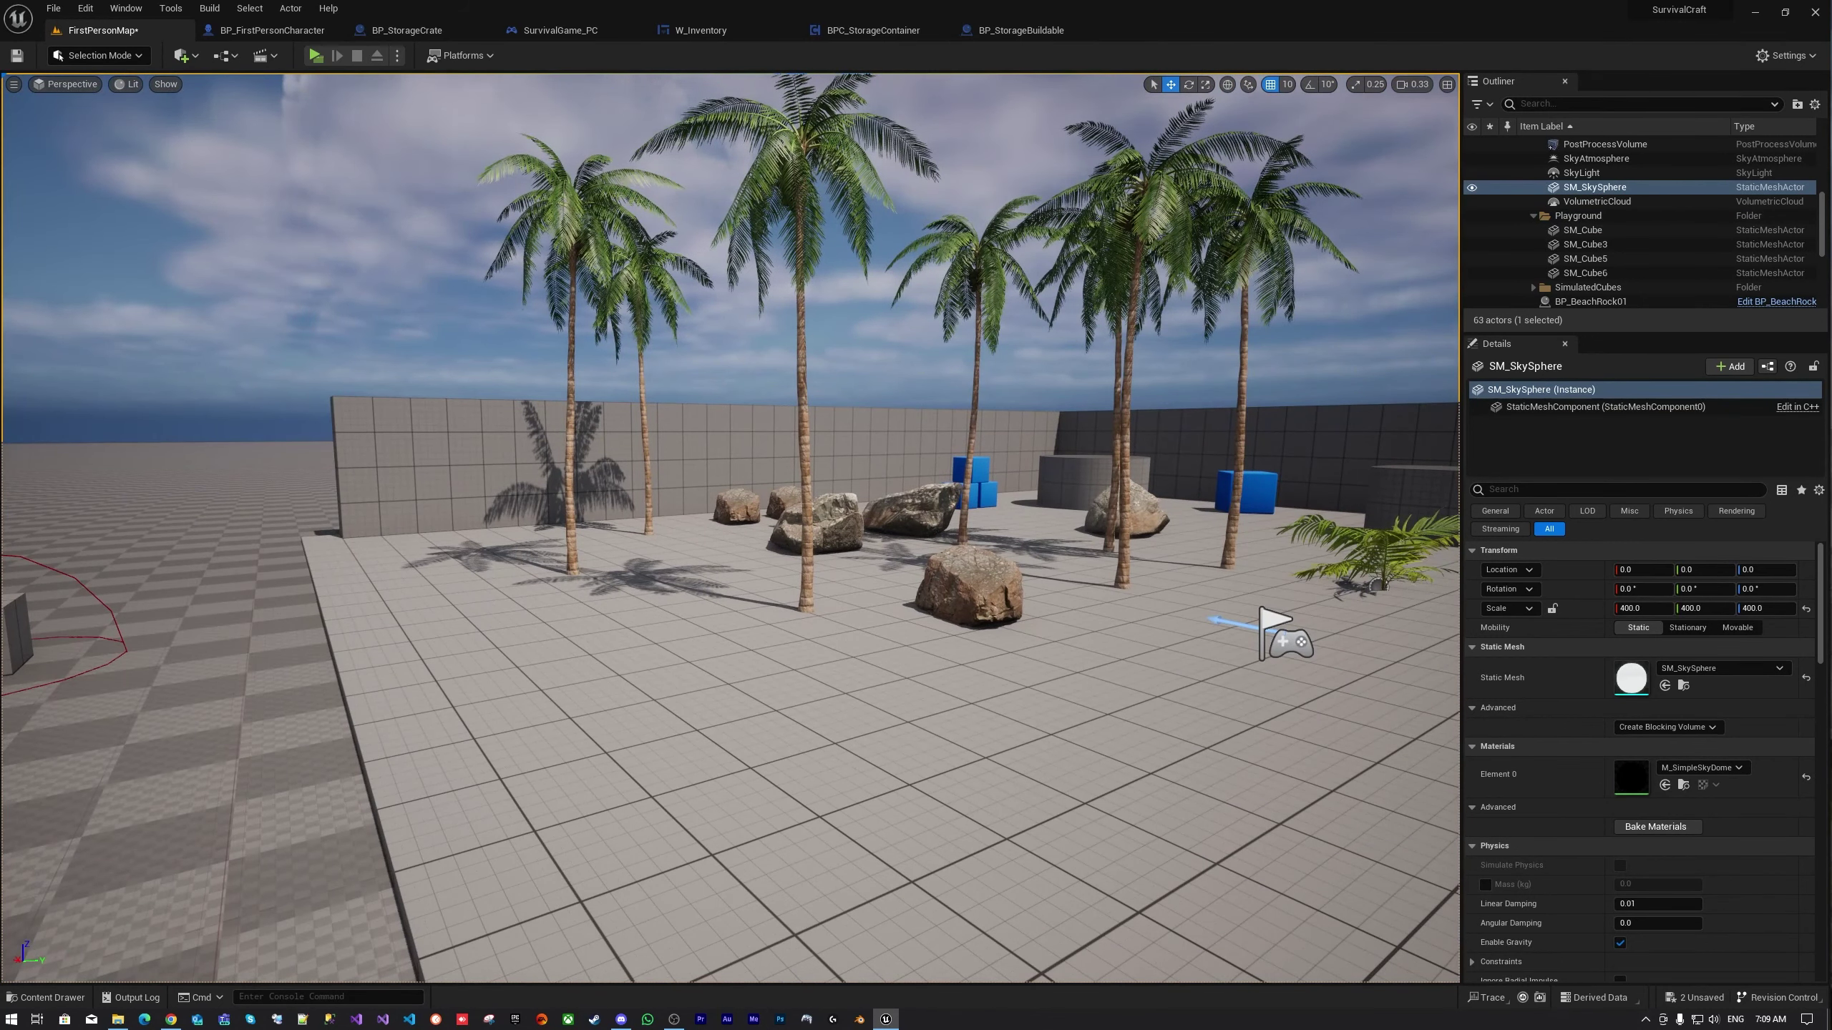
right_click_drag(505, 621, 505, 606)
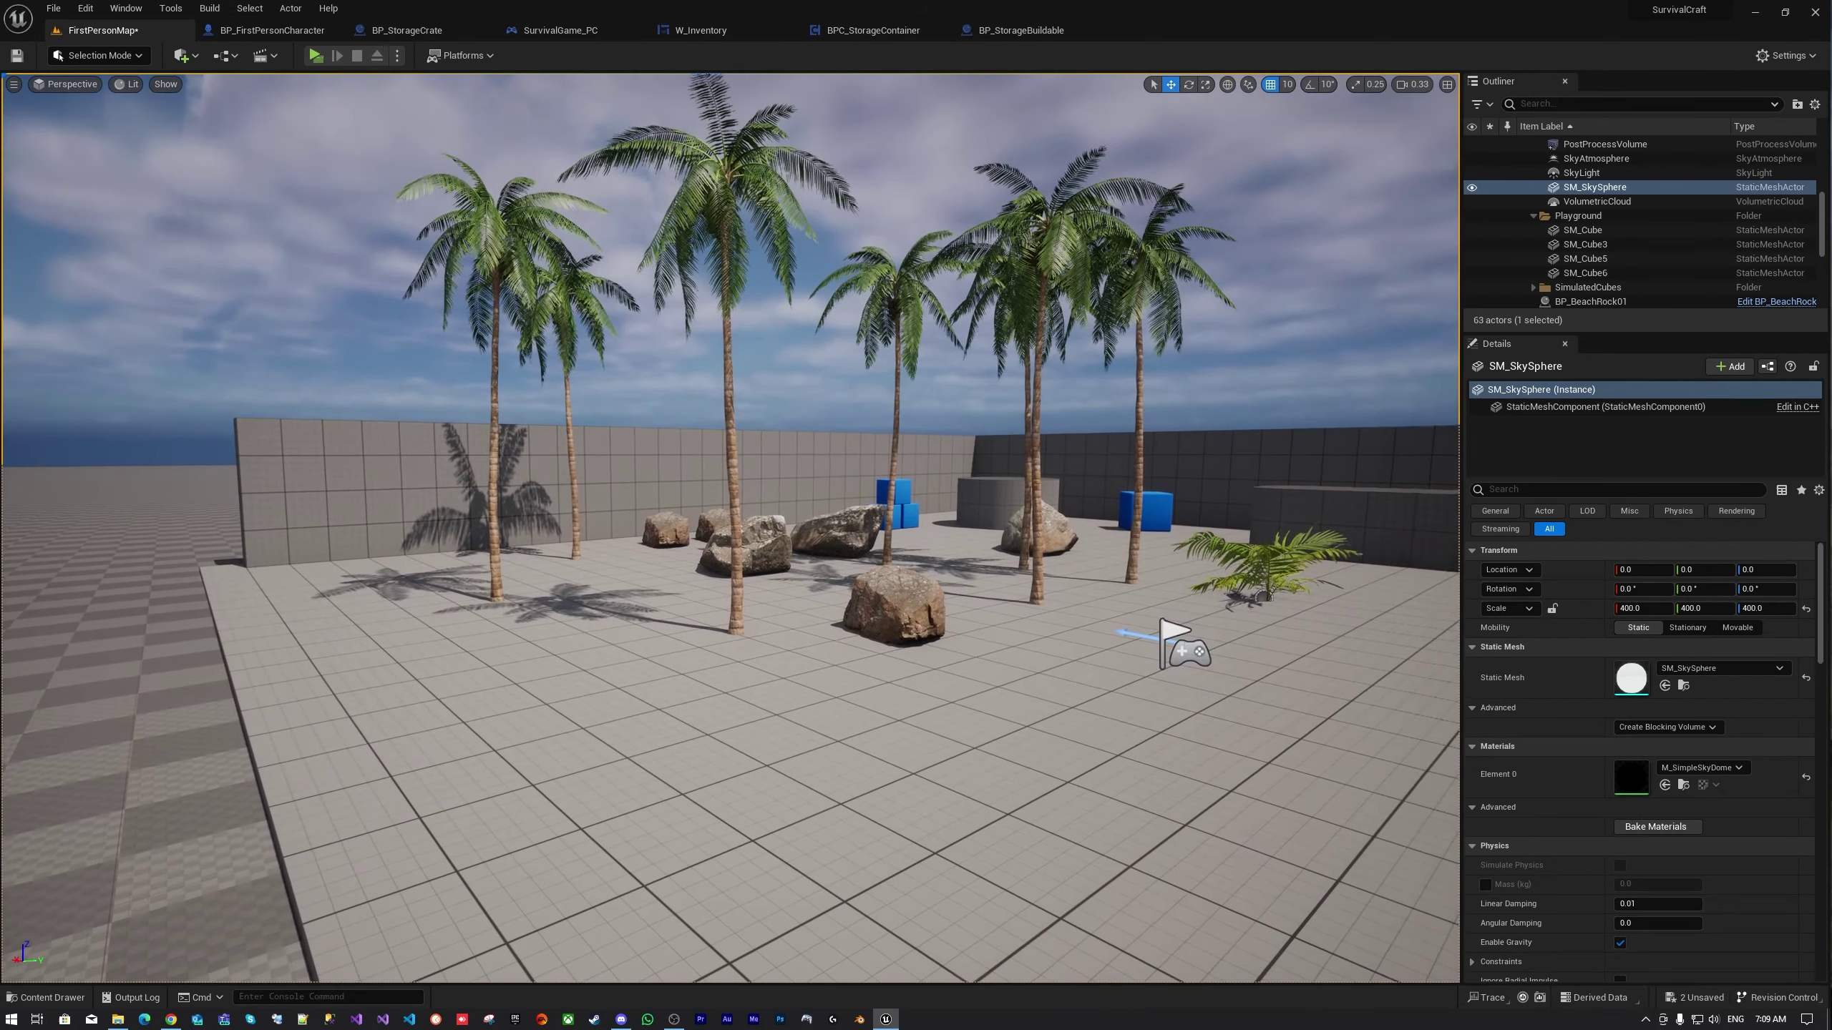
mouse_move(506, 607)
right_mouse_down()
mouse_move(649, 606)
mouse_move(556, 627)
mouse_move(239, 628)
mouse_move(649, 628)
right_mouse_up()
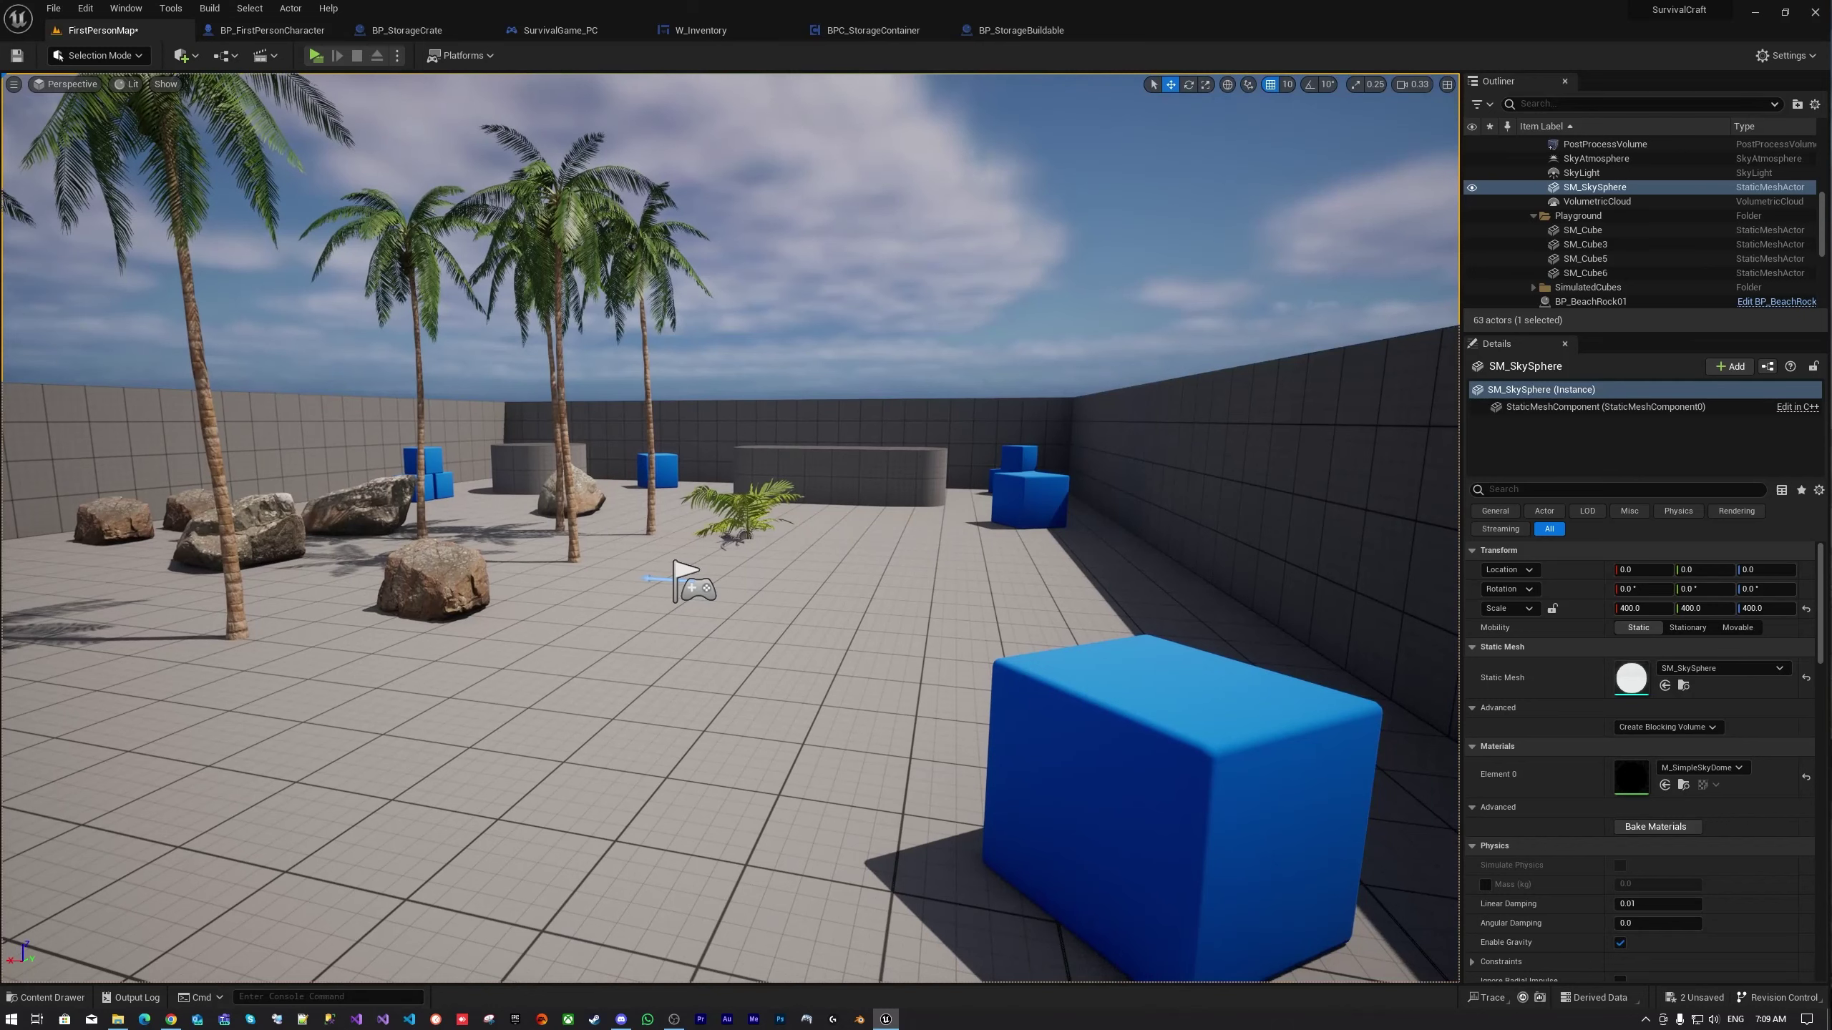
scroll(730, 527, "down", 2)
scroll(730, 527, "down", 1)
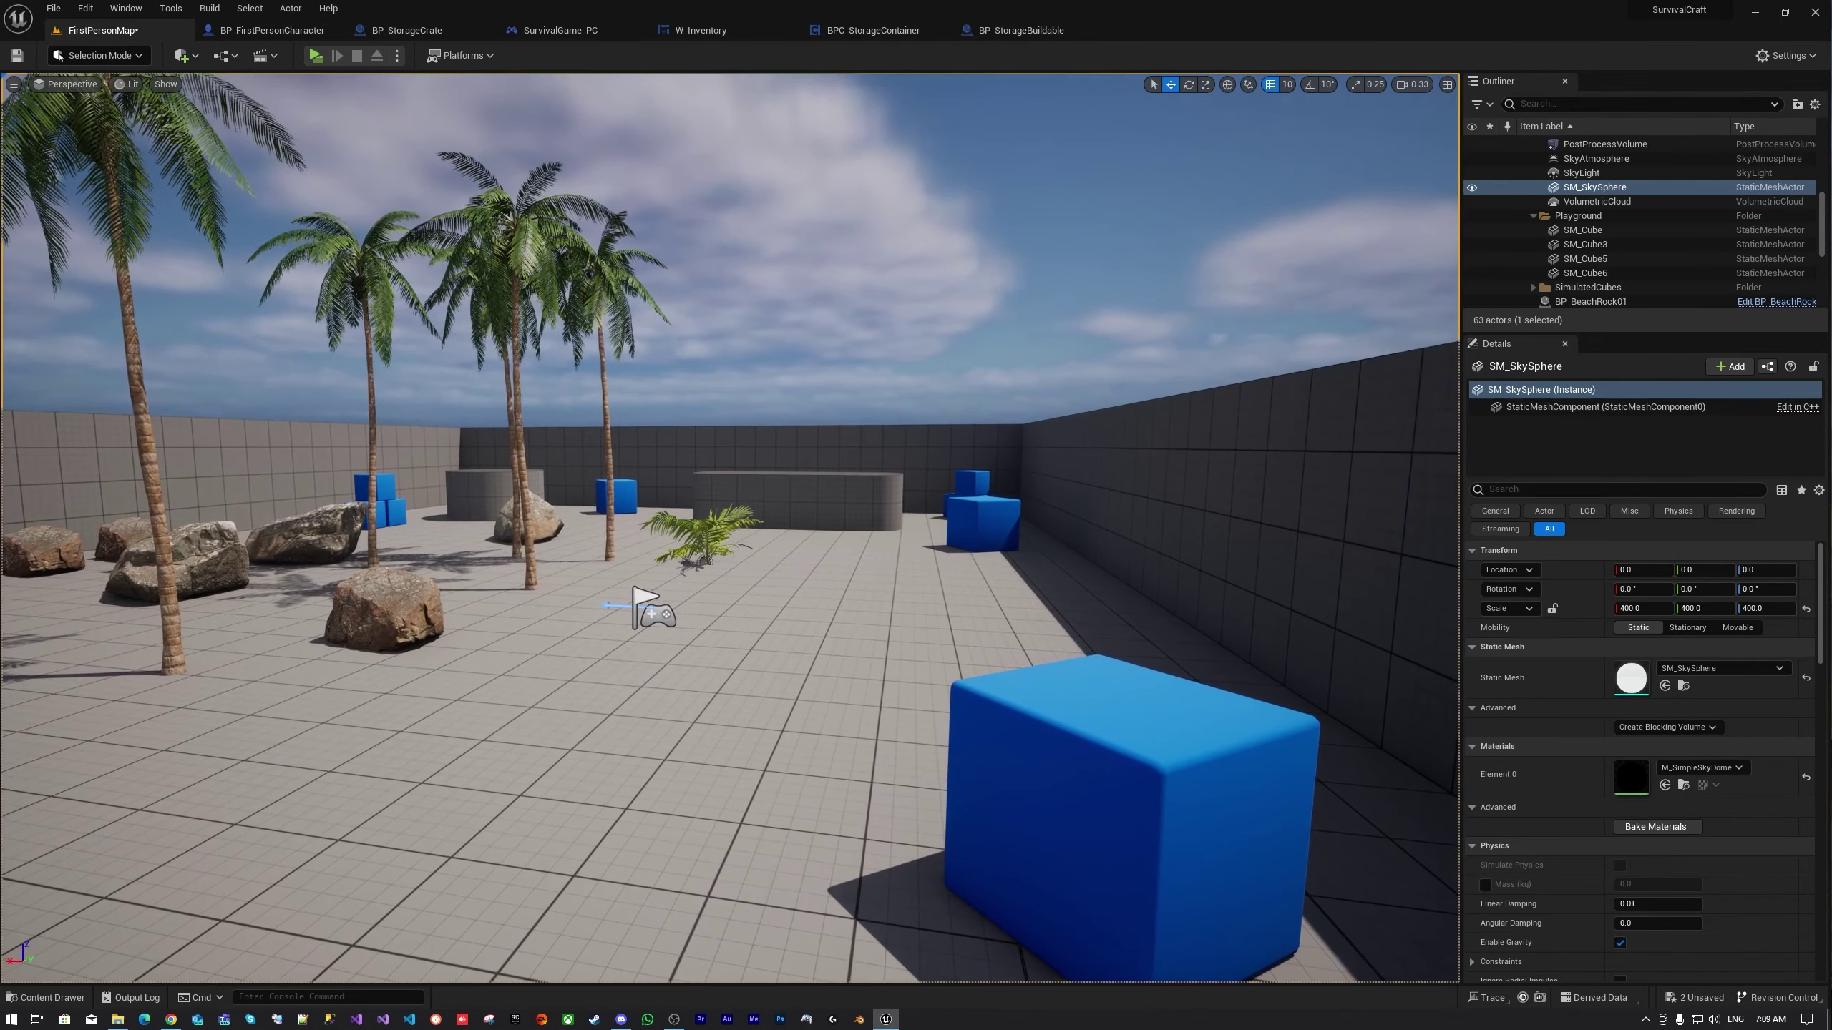
scroll(730, 527, "down", 1)
scroll(730, 527, "down", 1)
Fly the view over the palms and checkered floor to face the wall and player start
right_click_drag(960, 640, 793, 640)
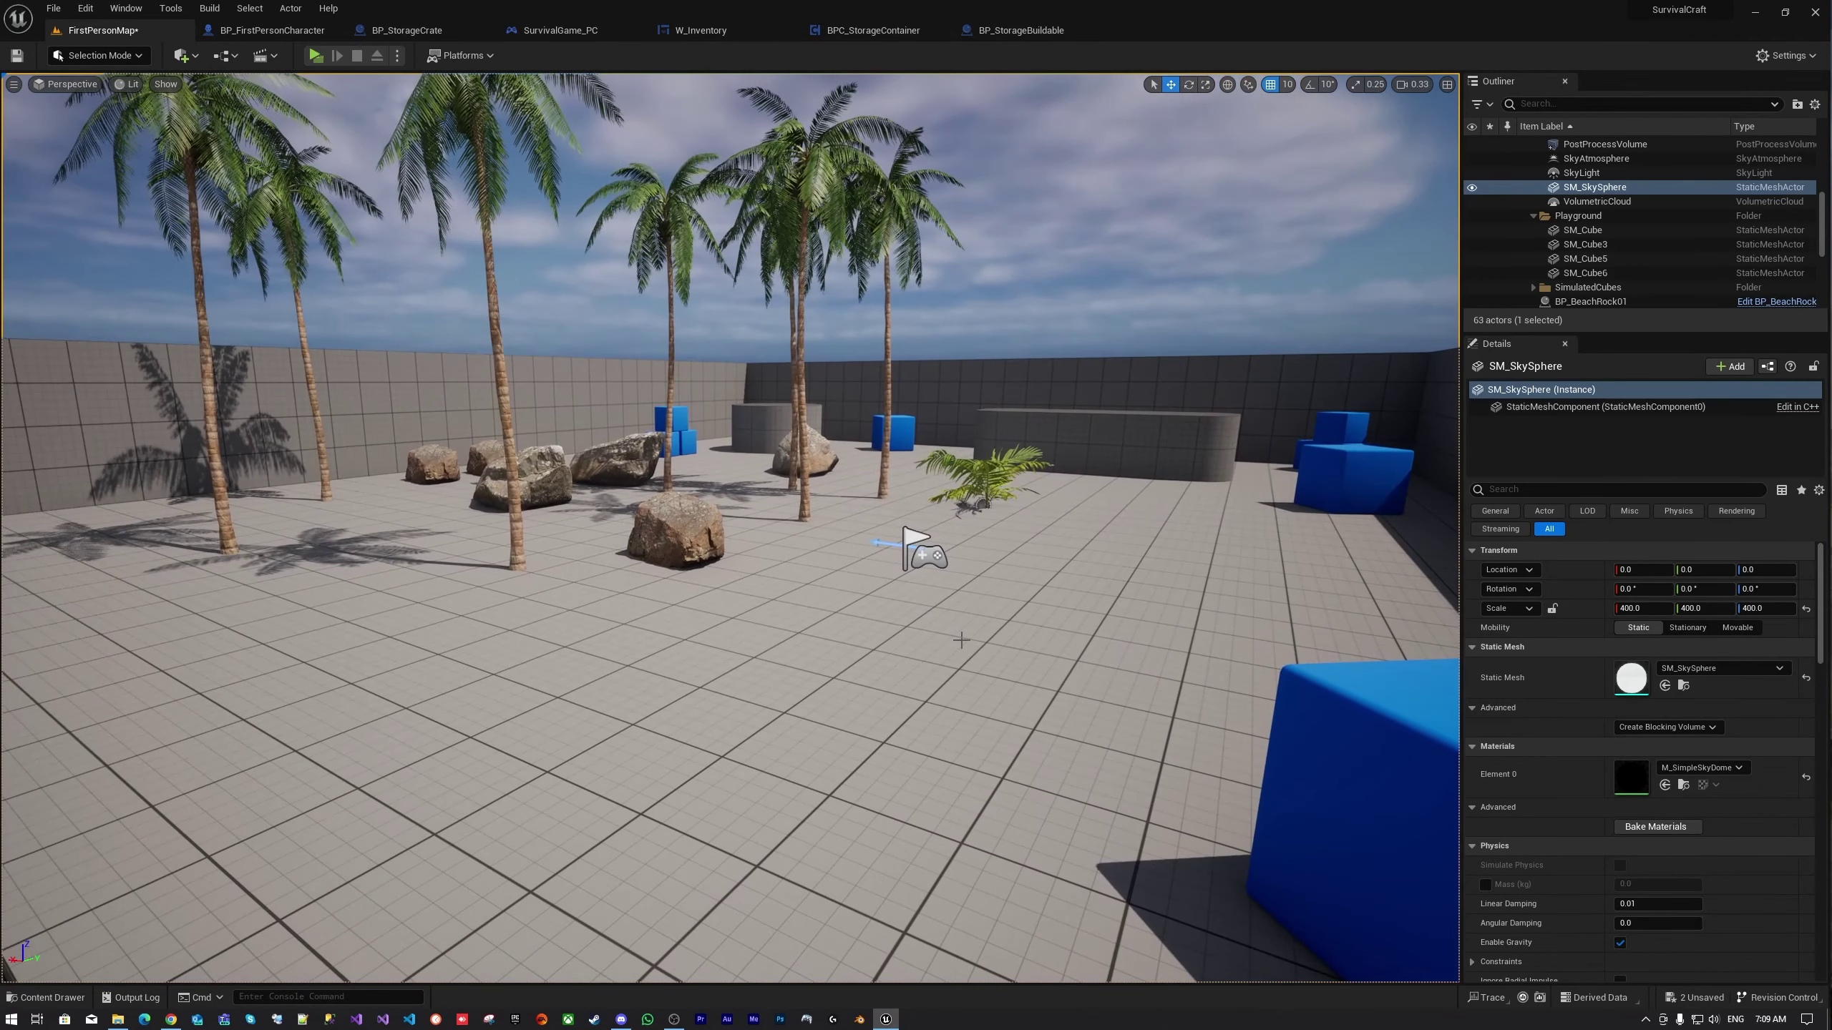
right_click_drag(960, 638, 794, 637)
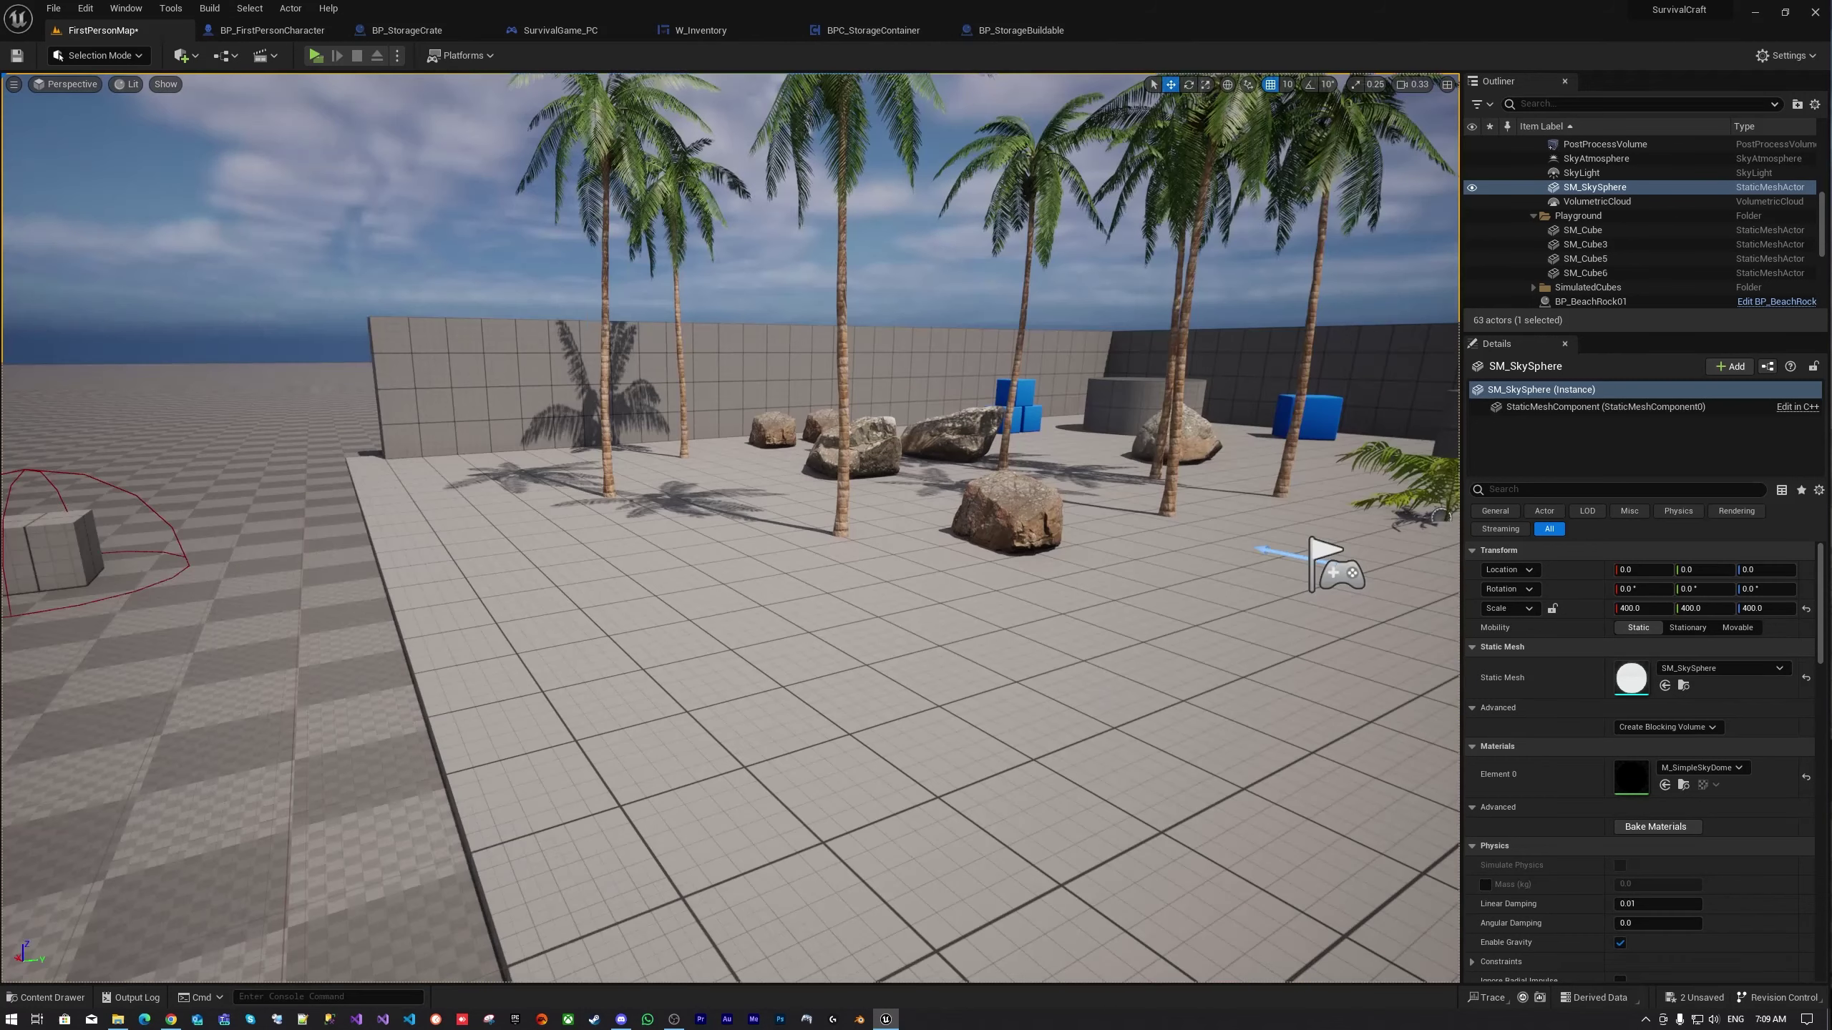
scroll(794, 637, "up", 2)
right_click_drag(967, 620, 1002, 620)
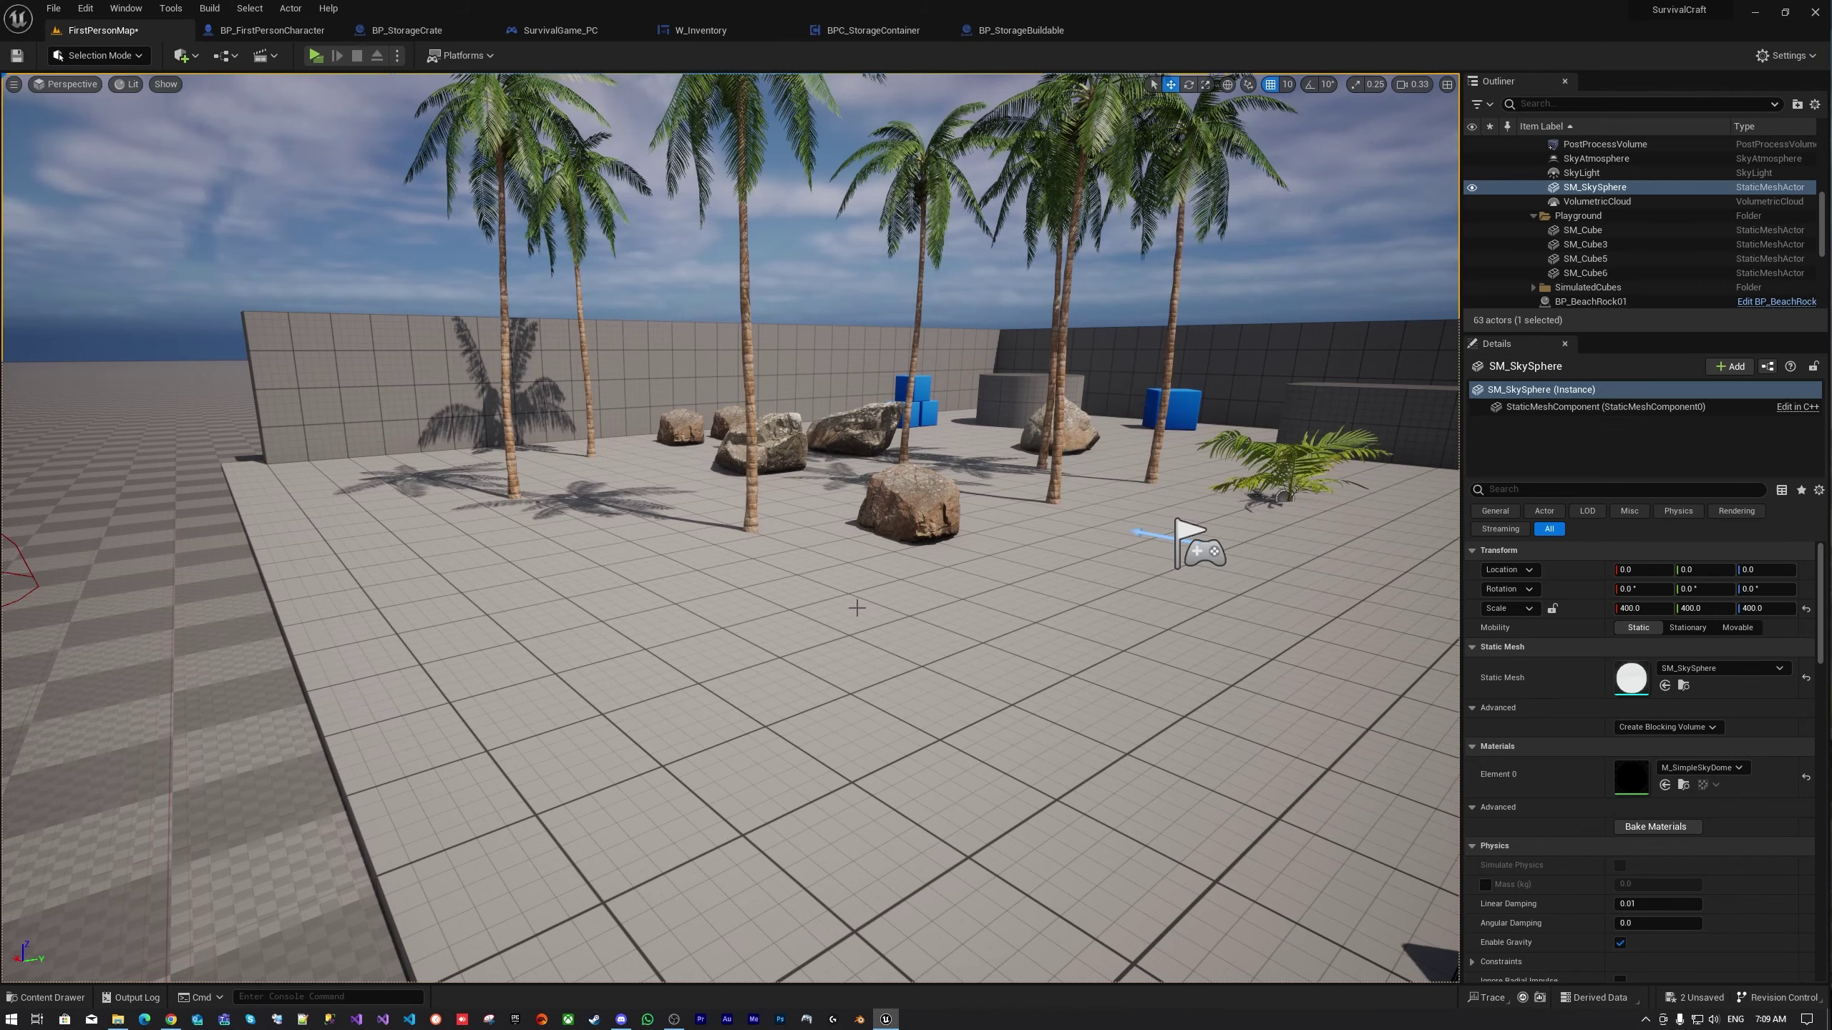
mouse_move(827, 597)
right_mouse_down()
mouse_move(829, 570)
mouse_move(851, 619)
right_mouse_up()
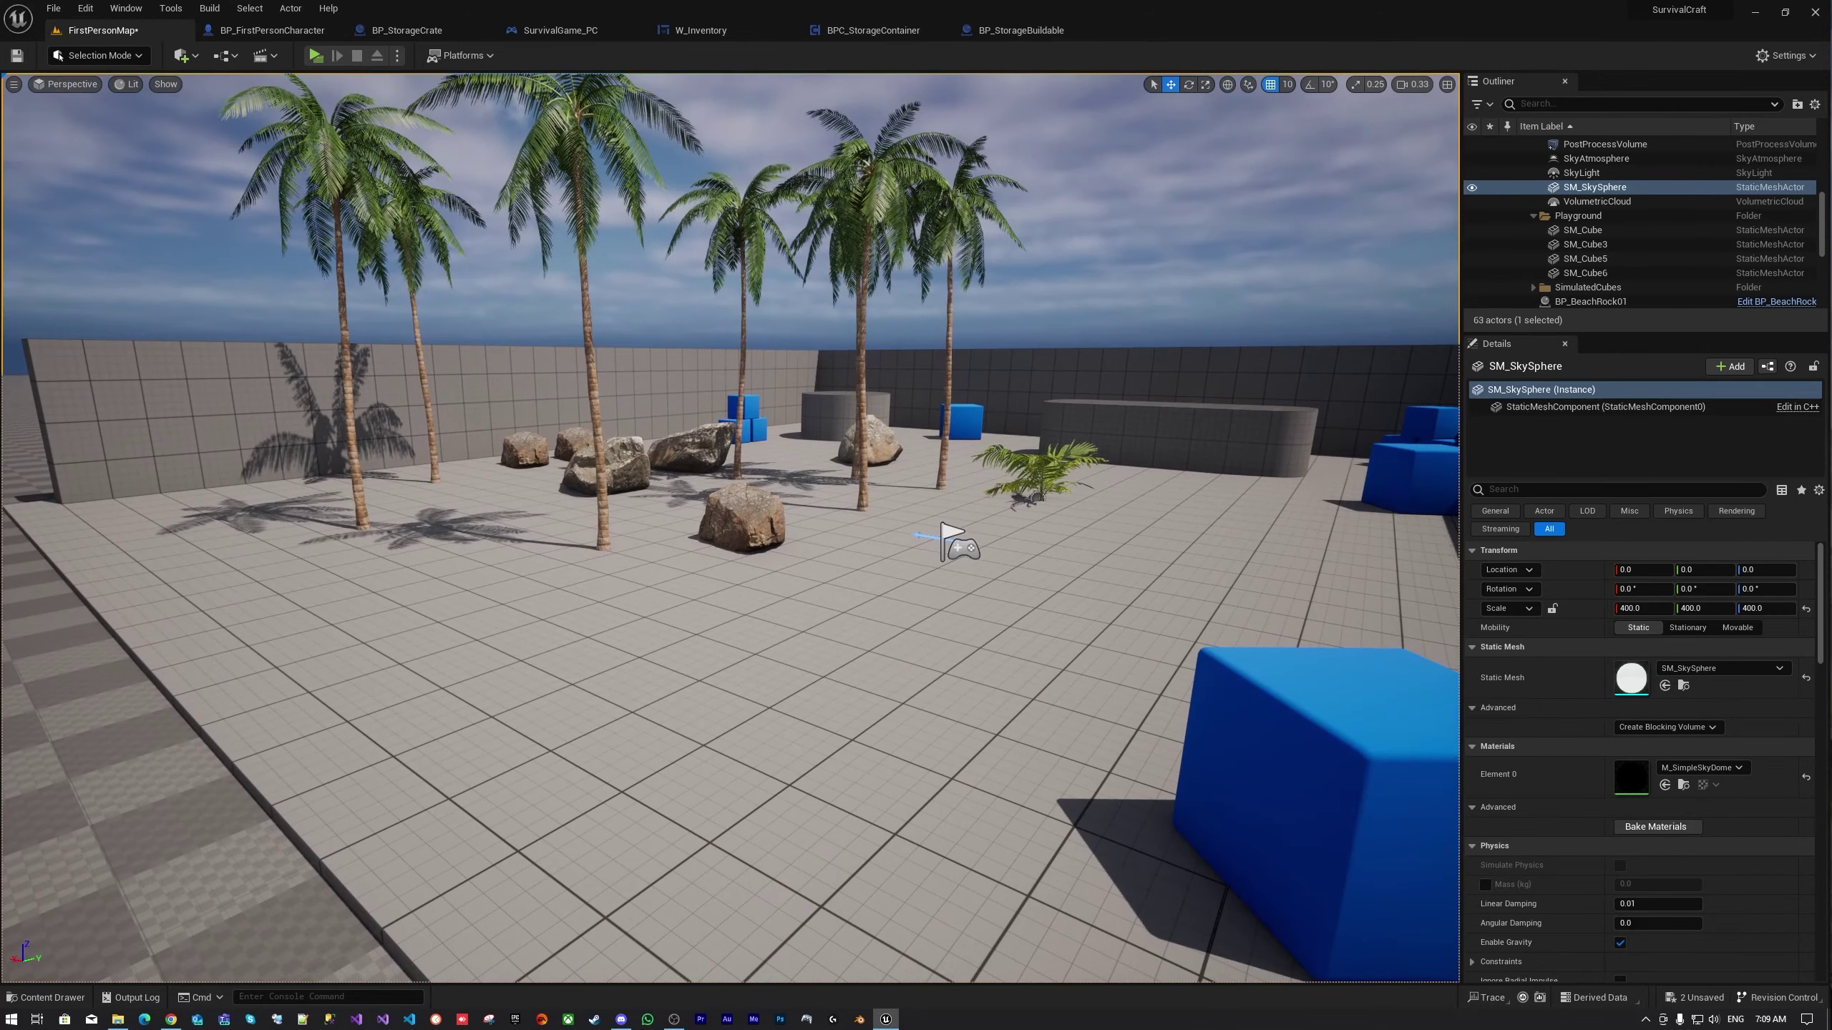
right_click_drag(850, 618, 829, 649)
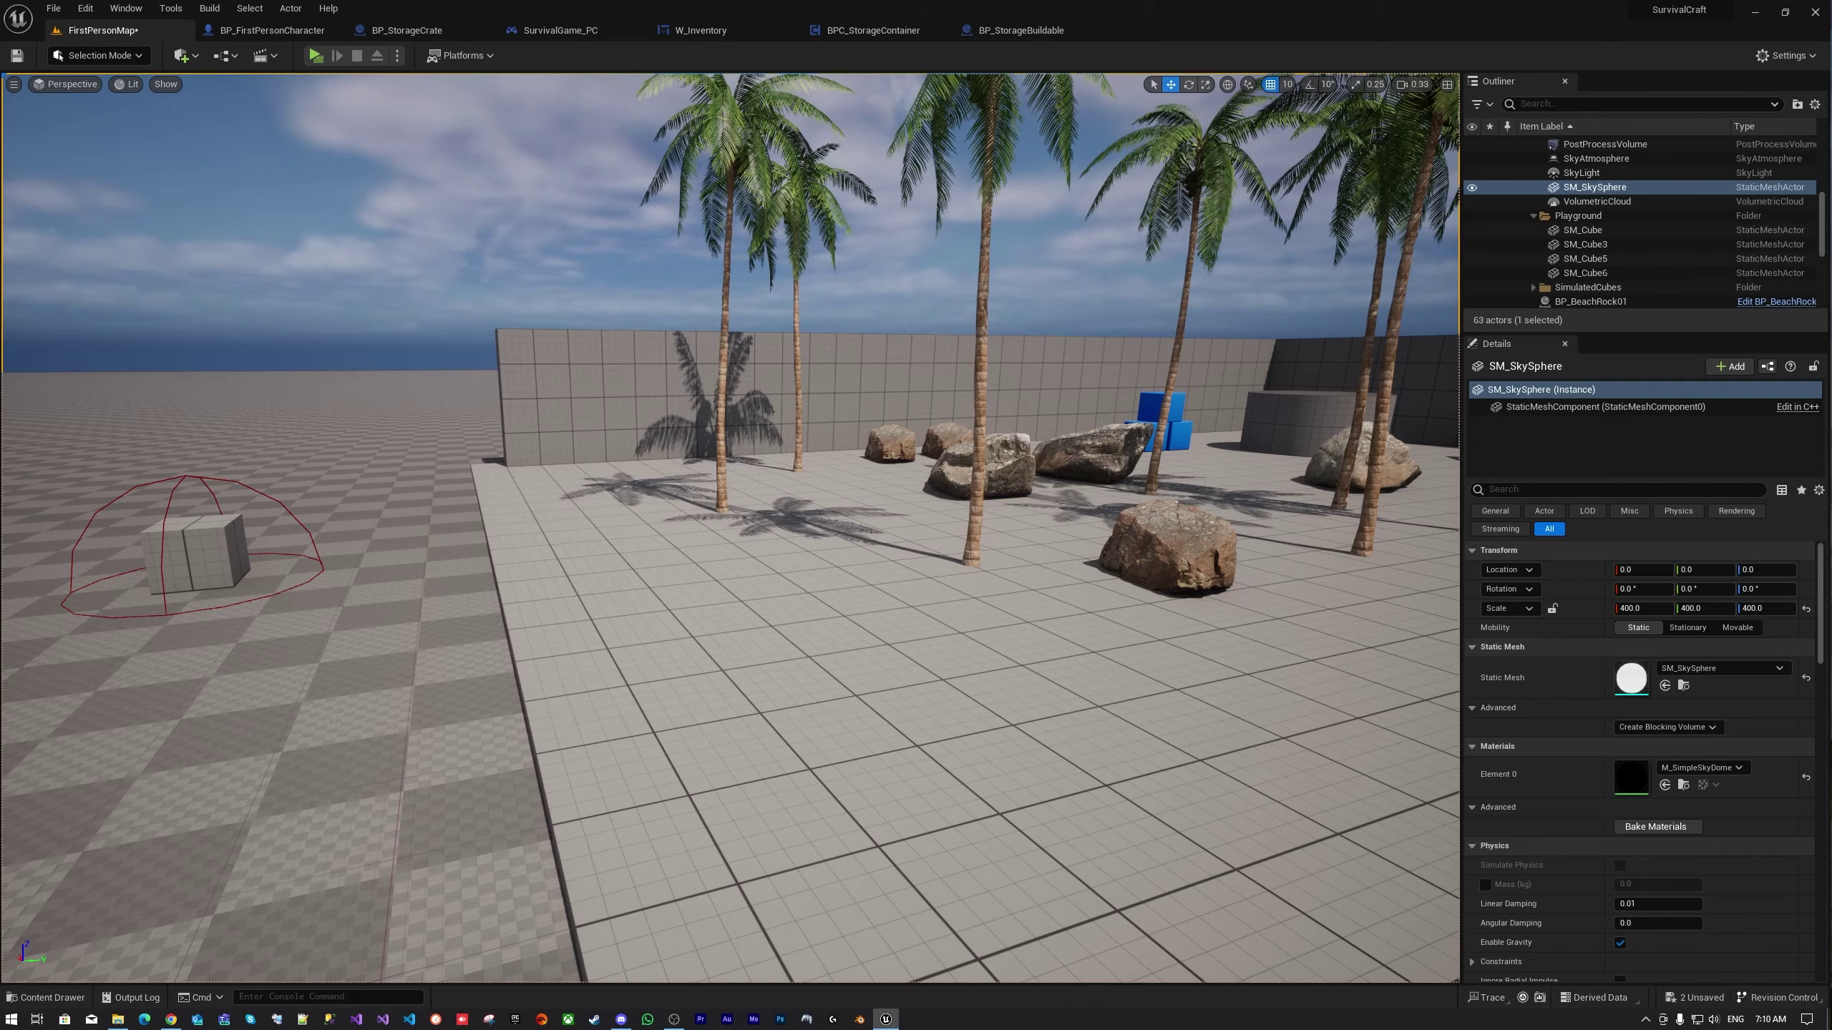
right_click_drag(403, 100, 403, 100)
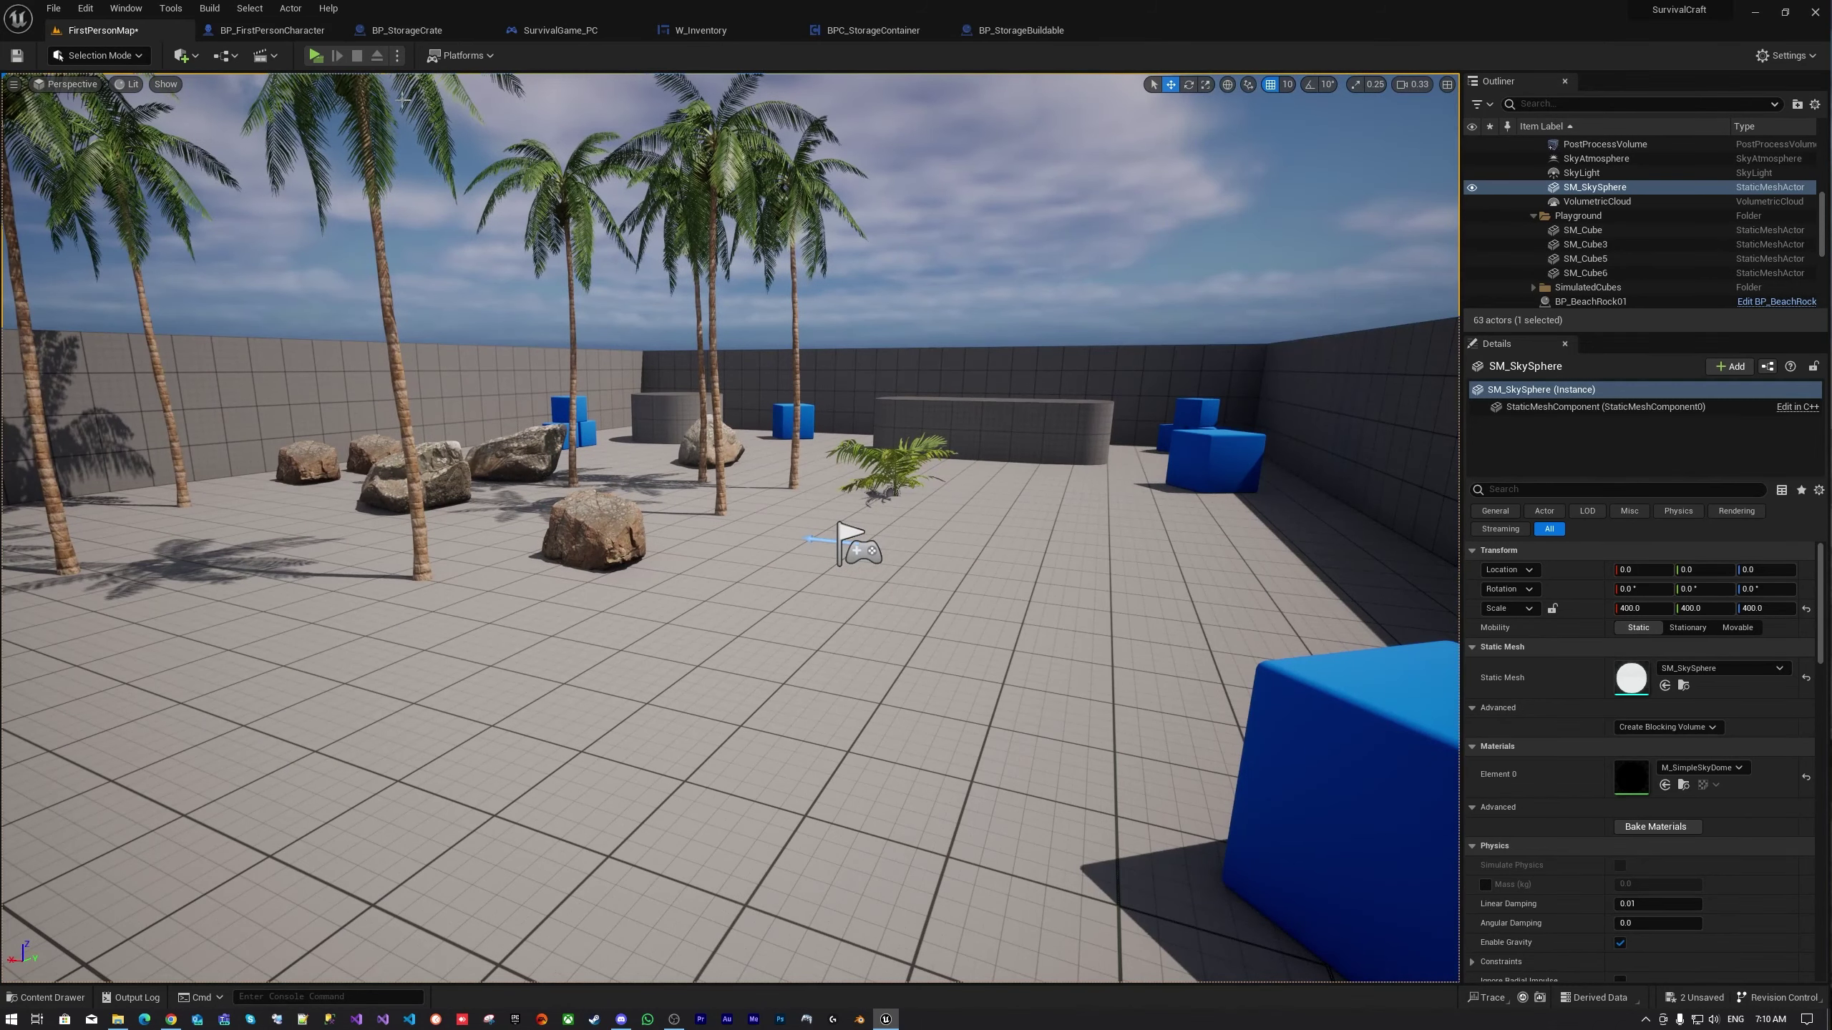
Launch the two-client play session and walk Client 1 up to the other player
left_click(315, 56)
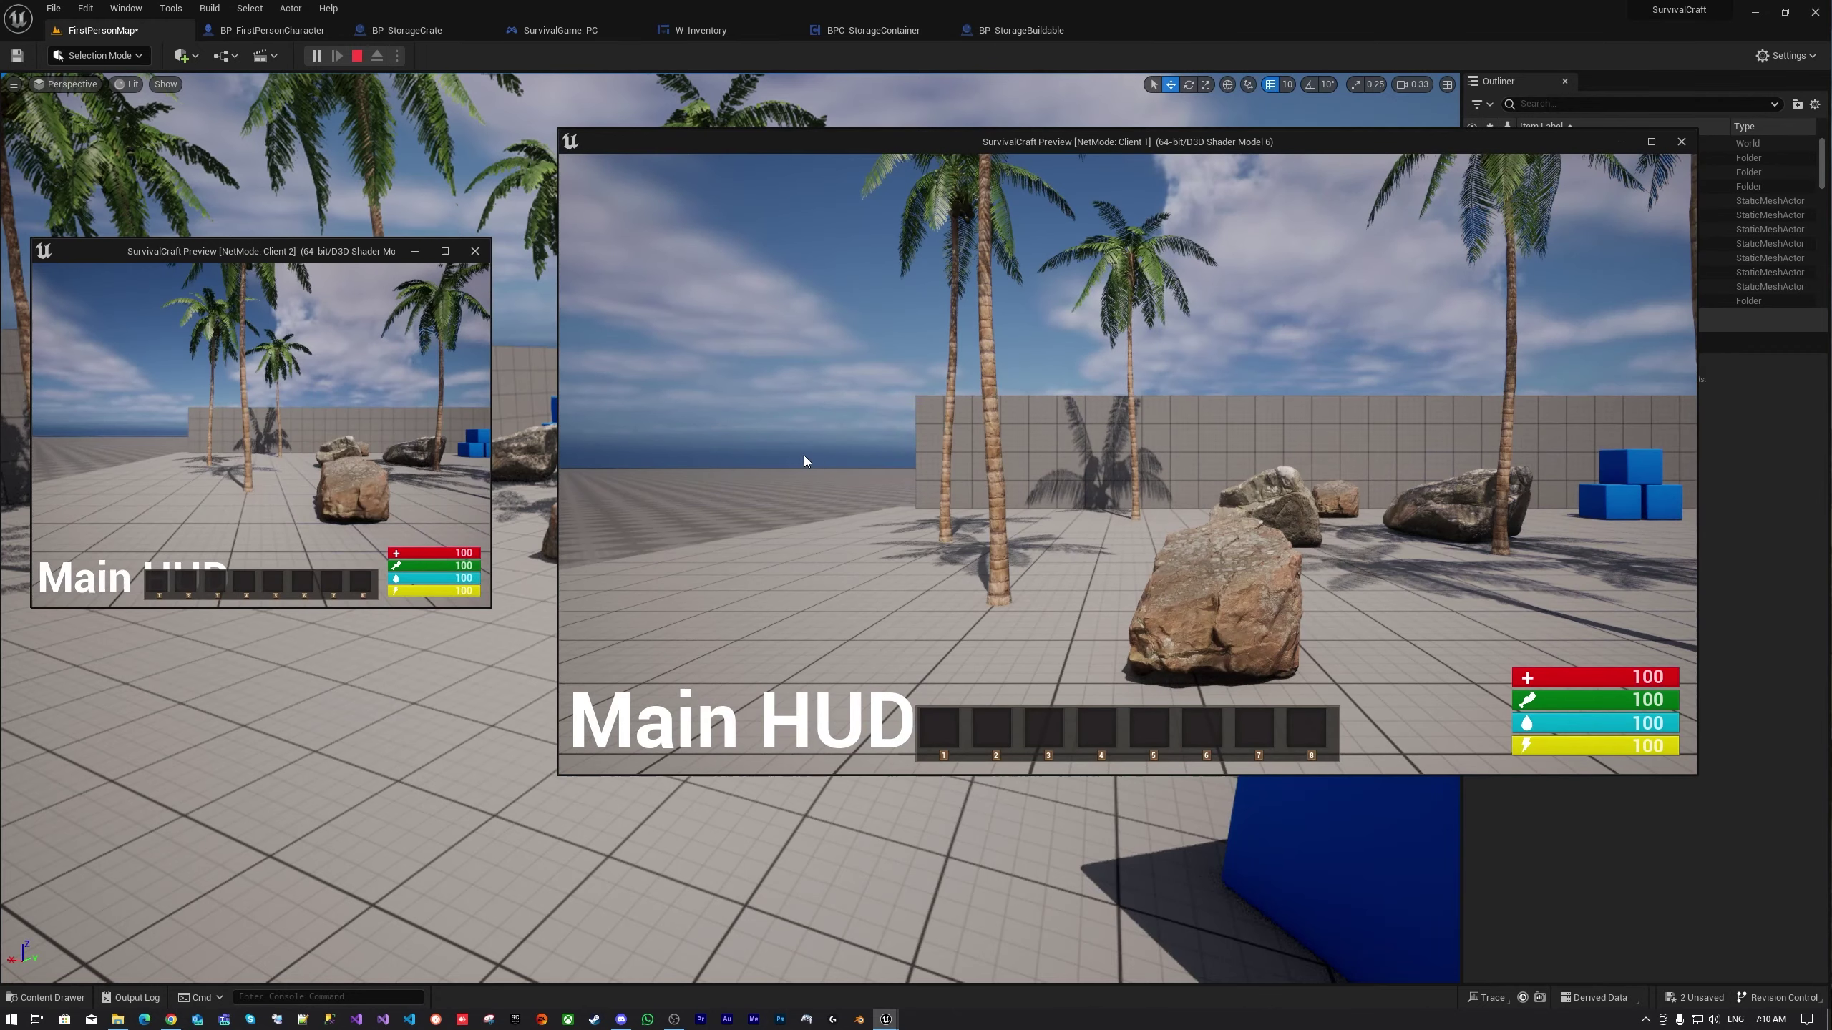
left_click(804, 455)
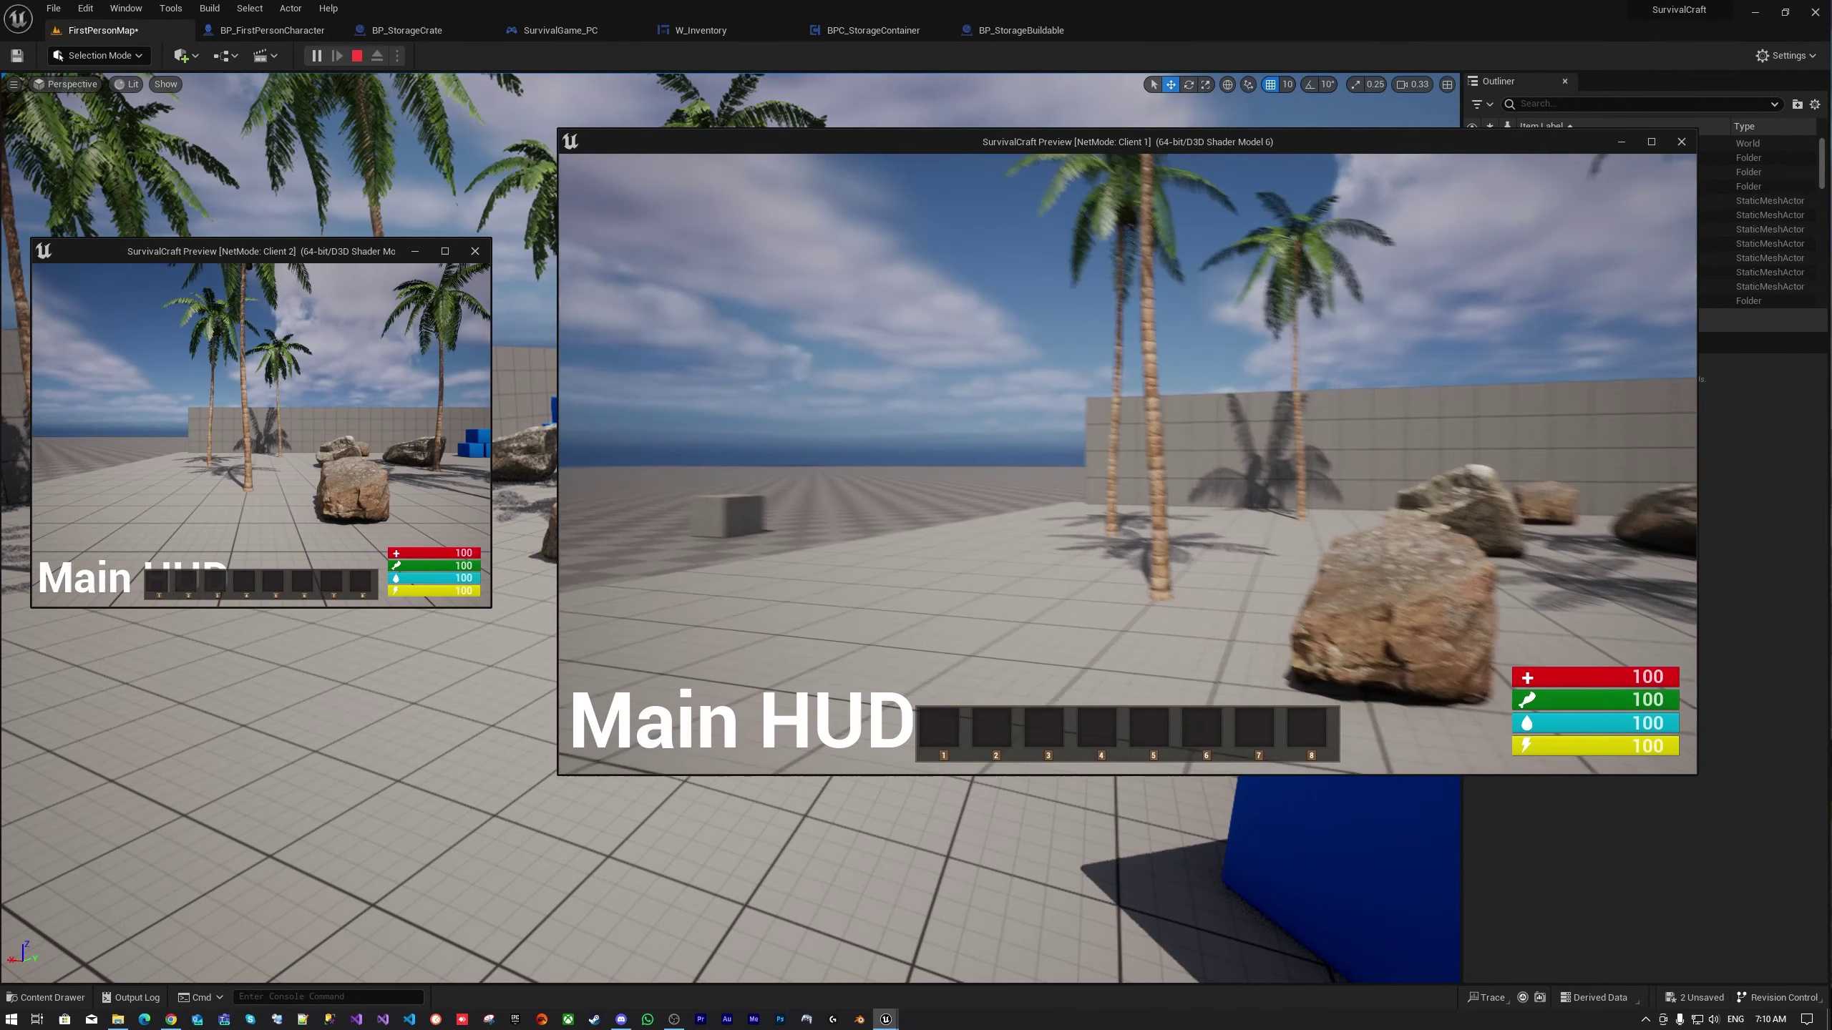
key("shift+w")
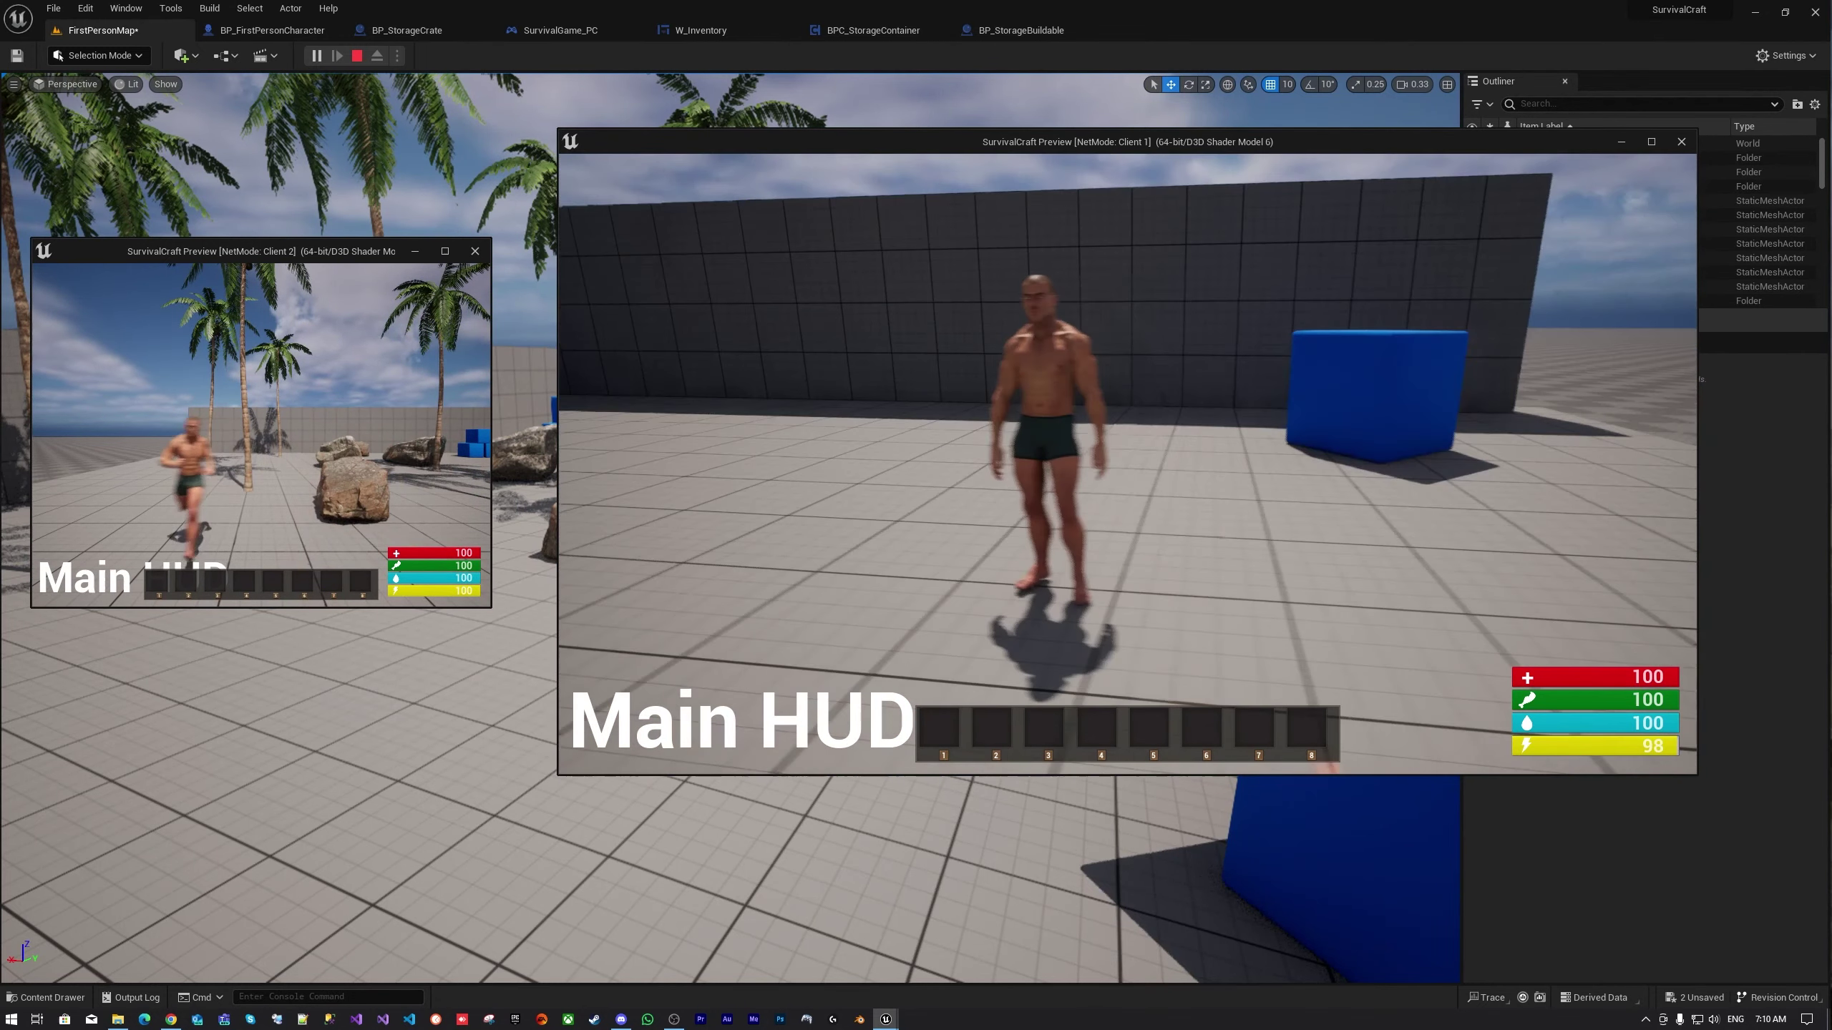
key("r")
key("w")
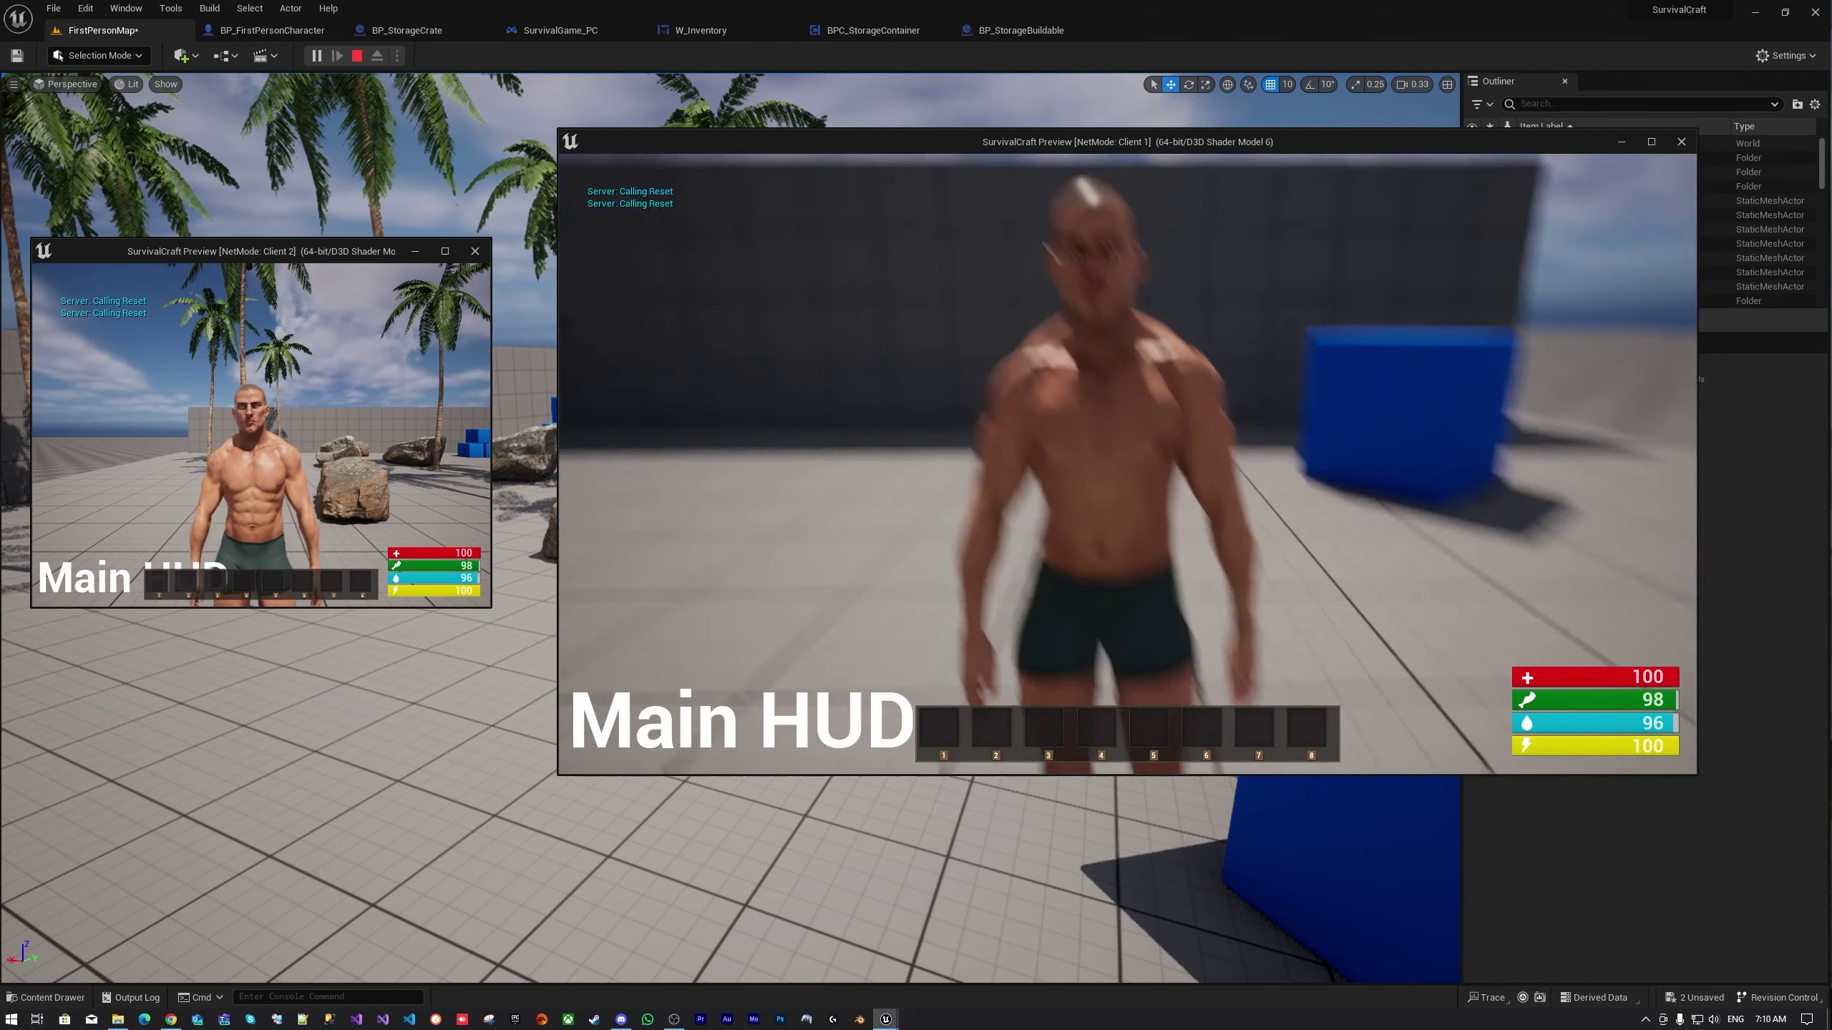
key("s")
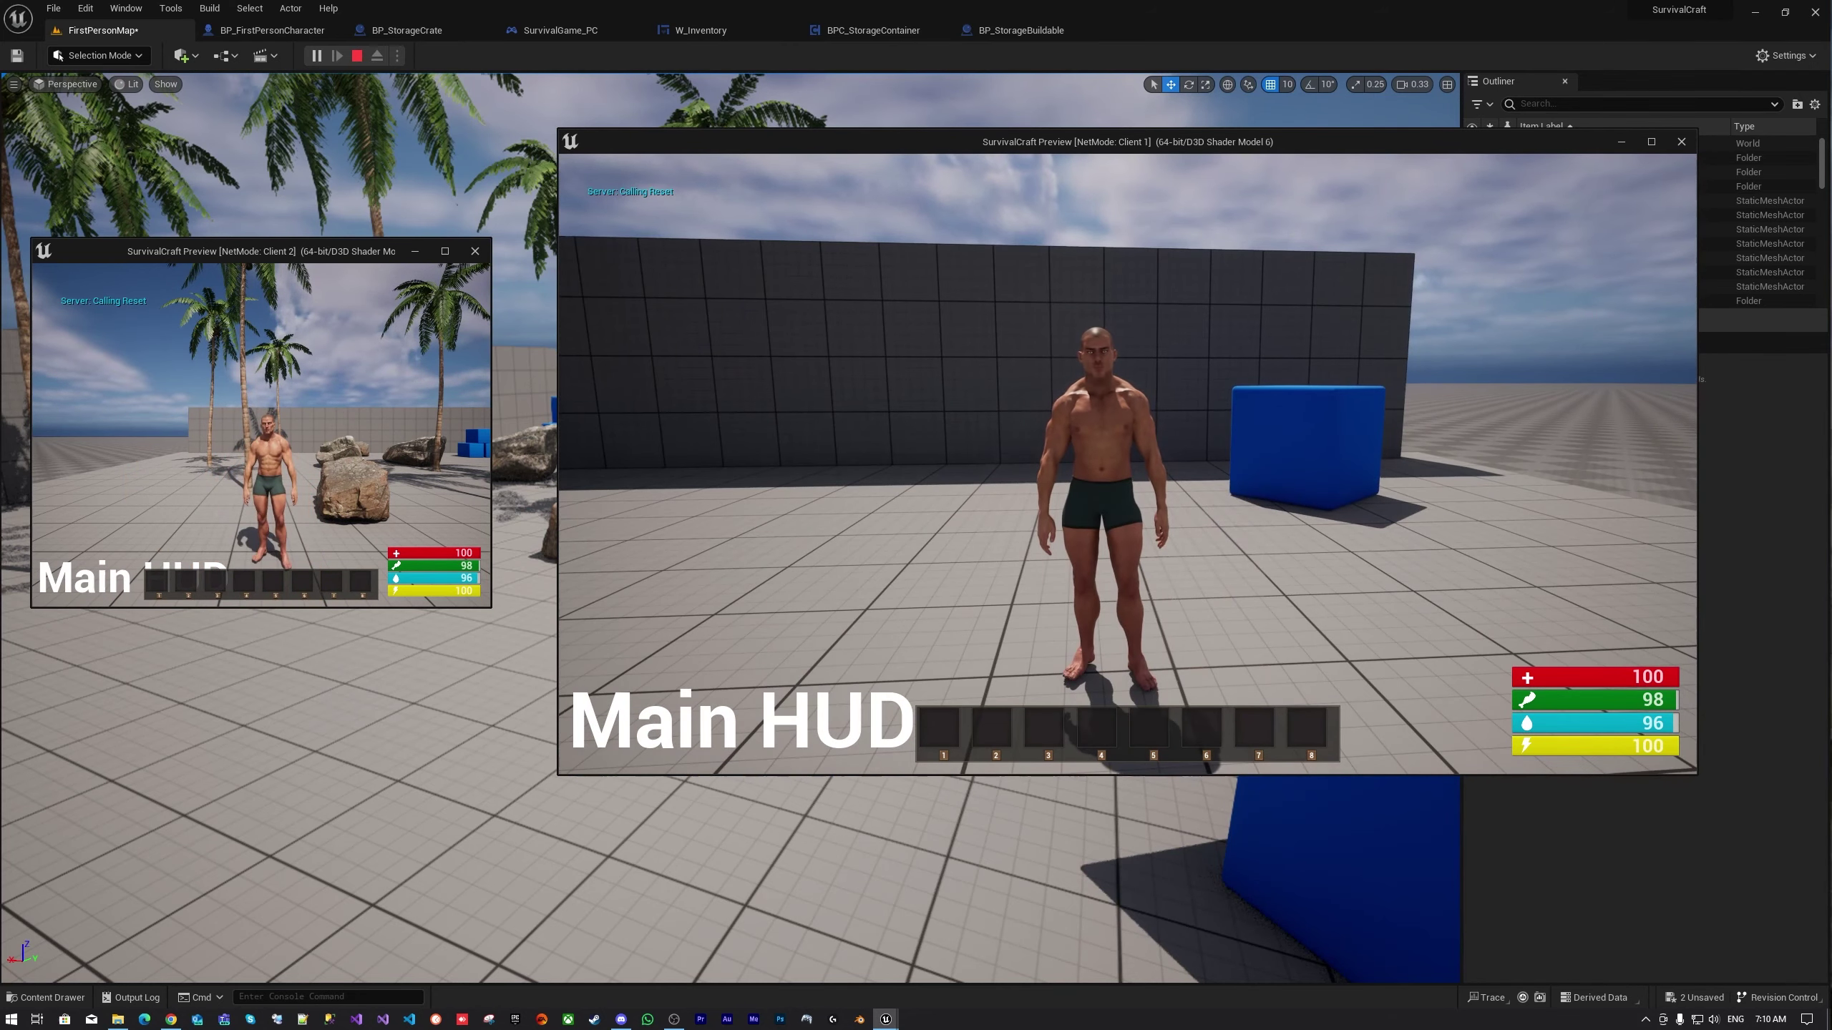
key("w")
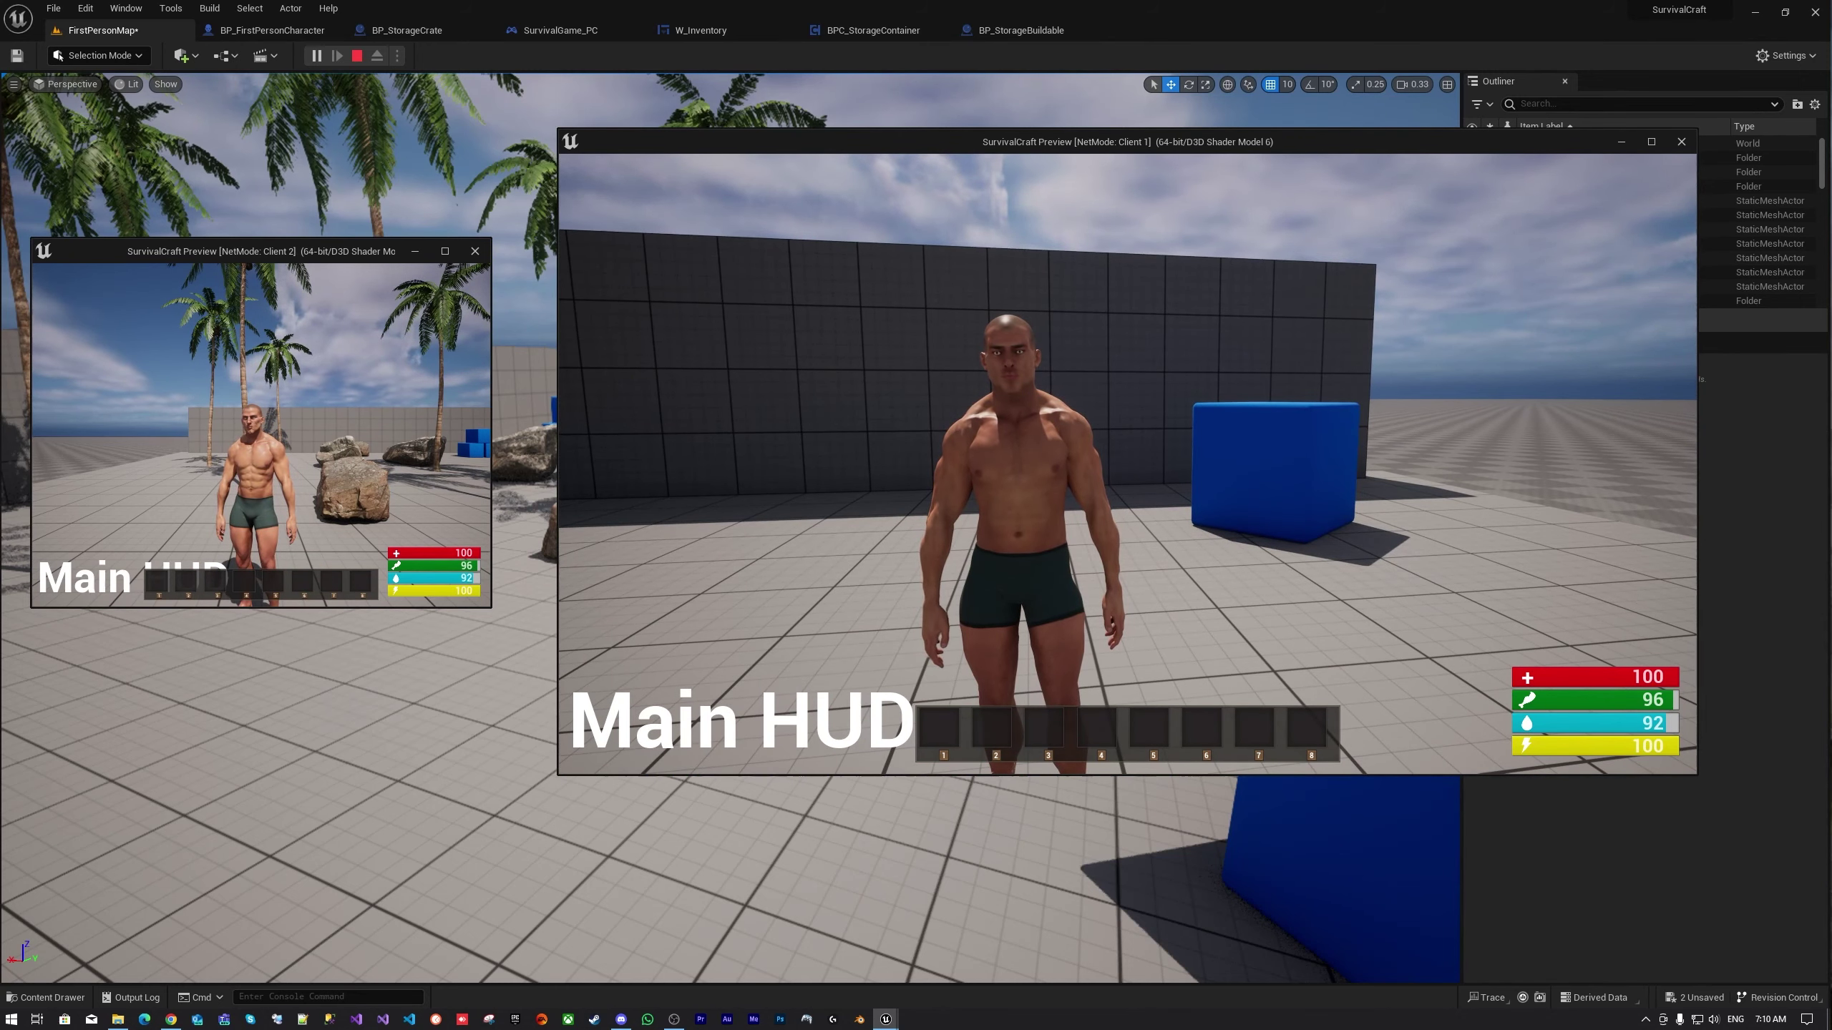
key("s")
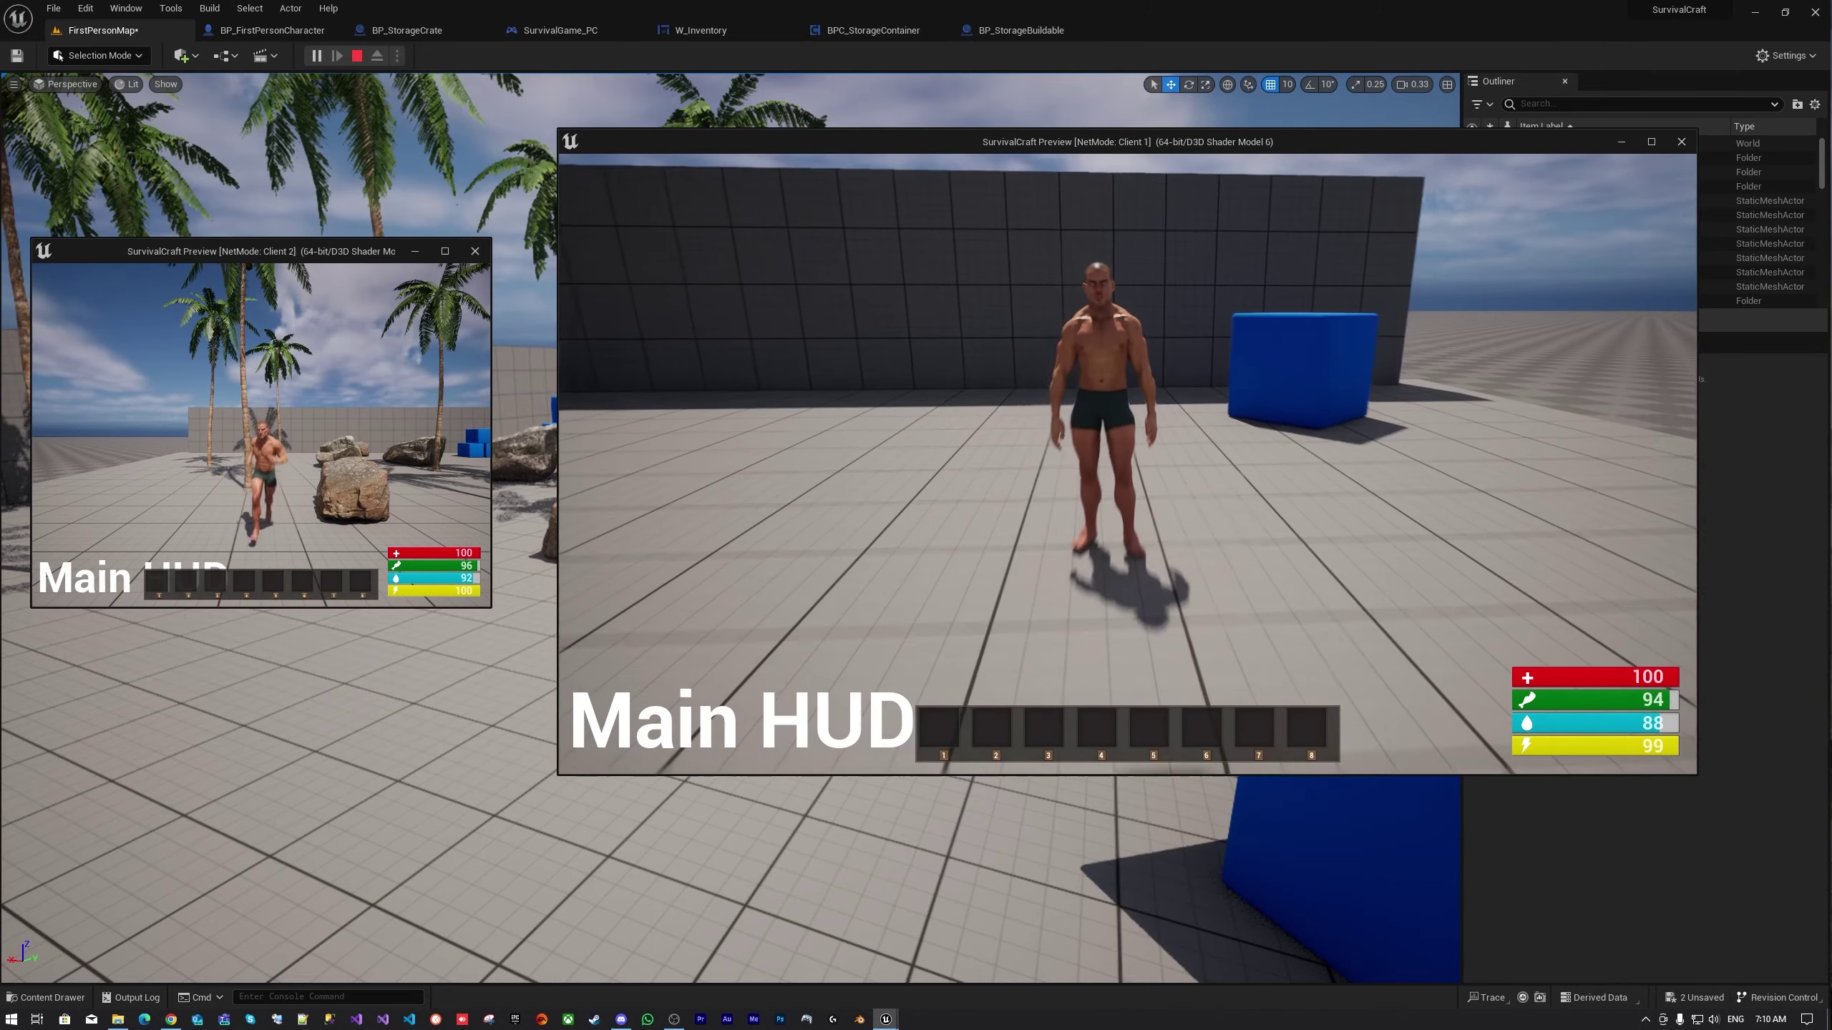
key("w")
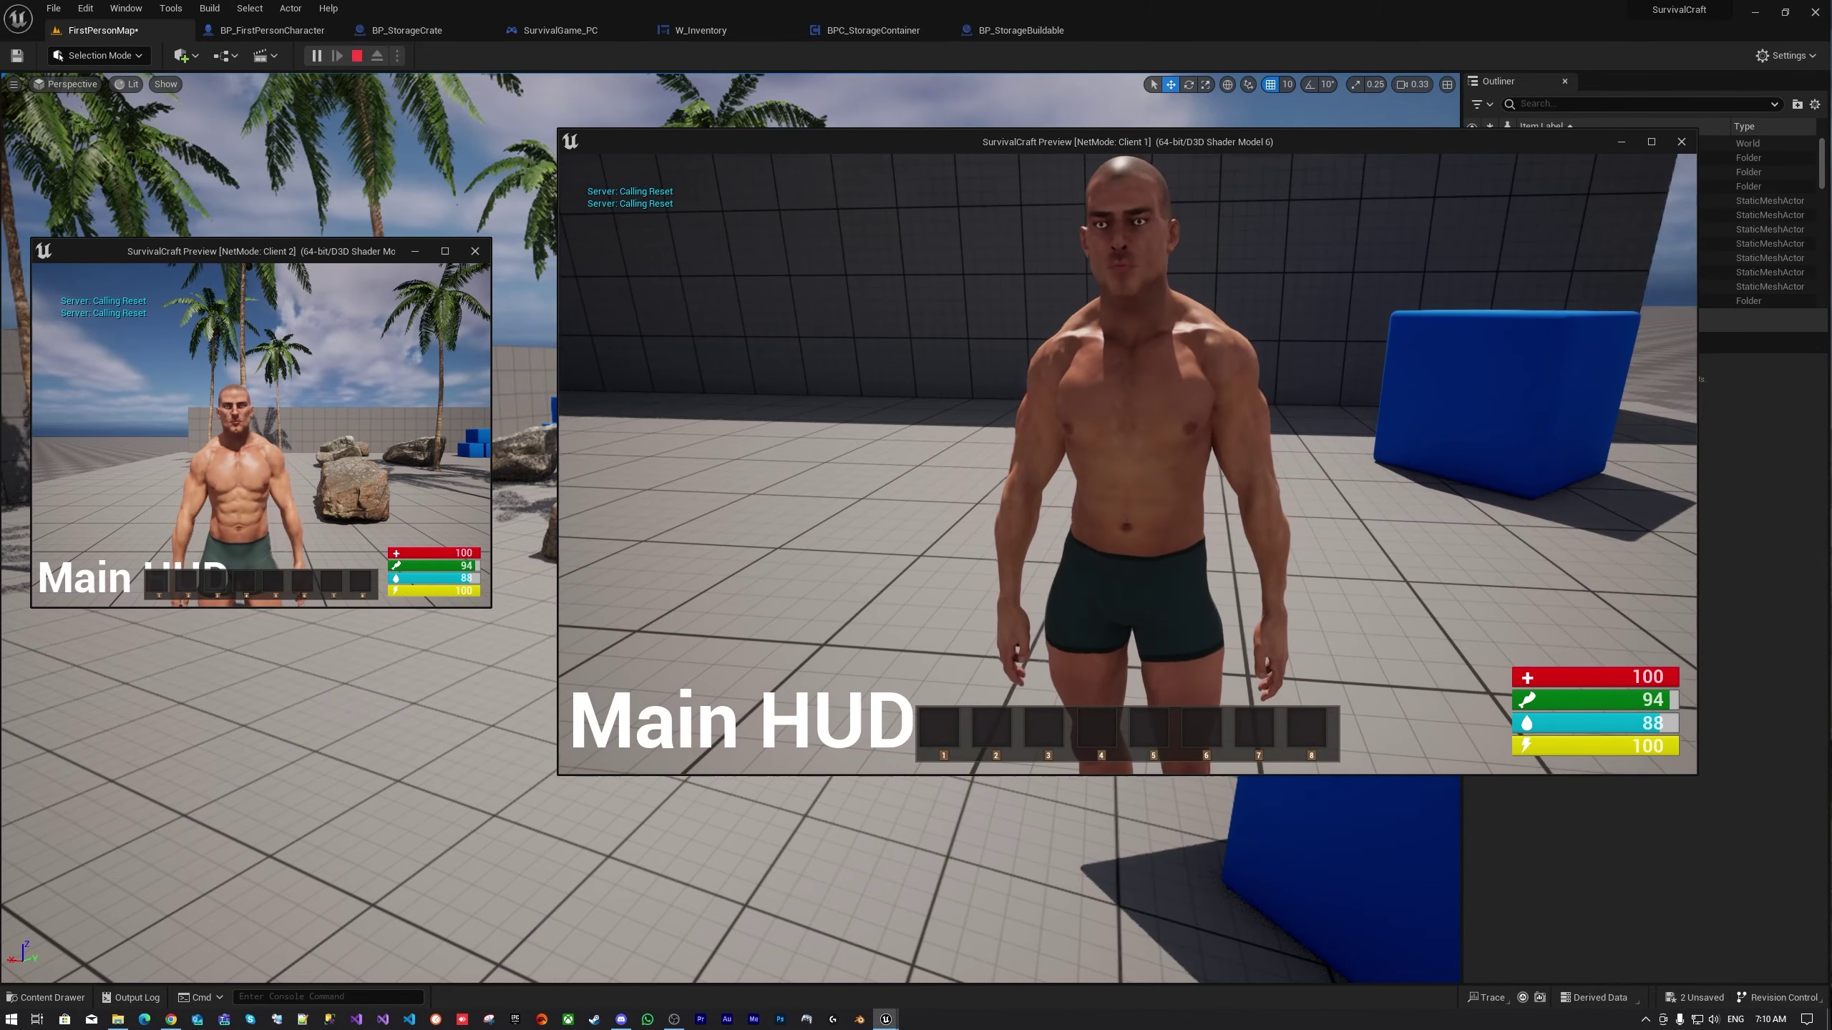
key("w")
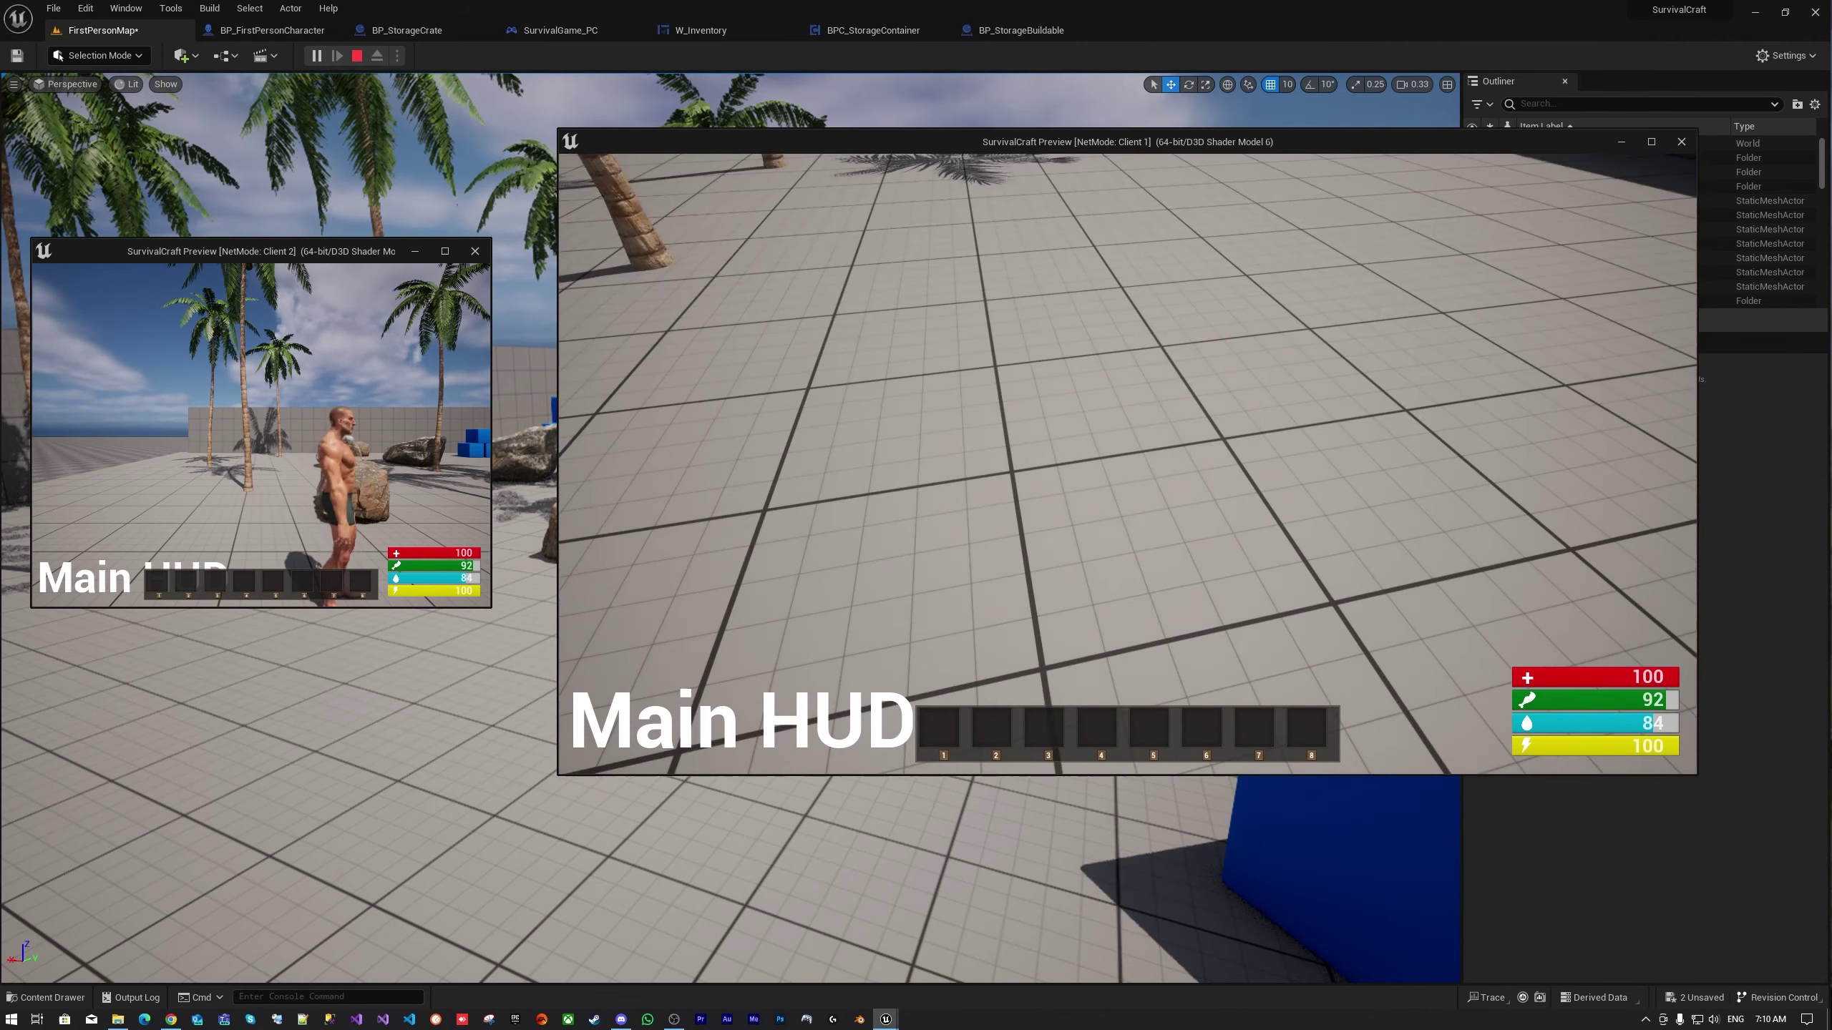
key("w")
key("w")
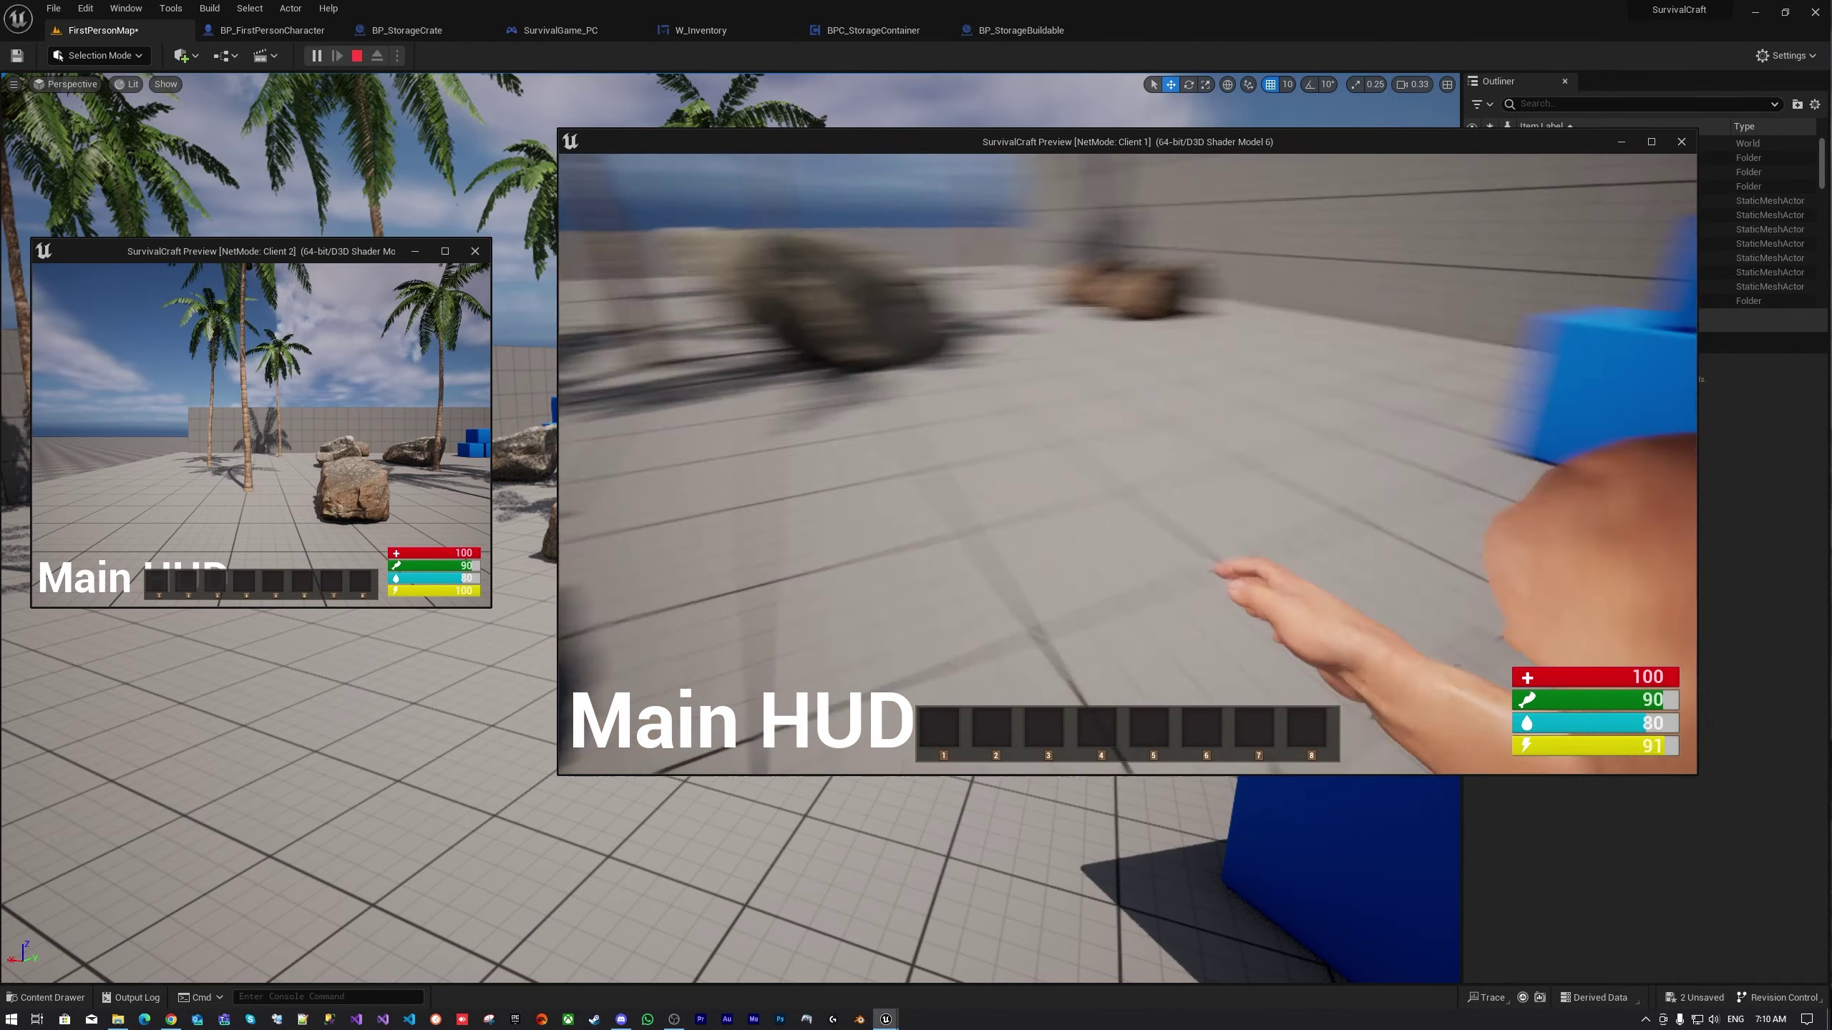
Punch at the rocks, blue box and palms while moving Client 1 around the playground
left_click(1127, 463)
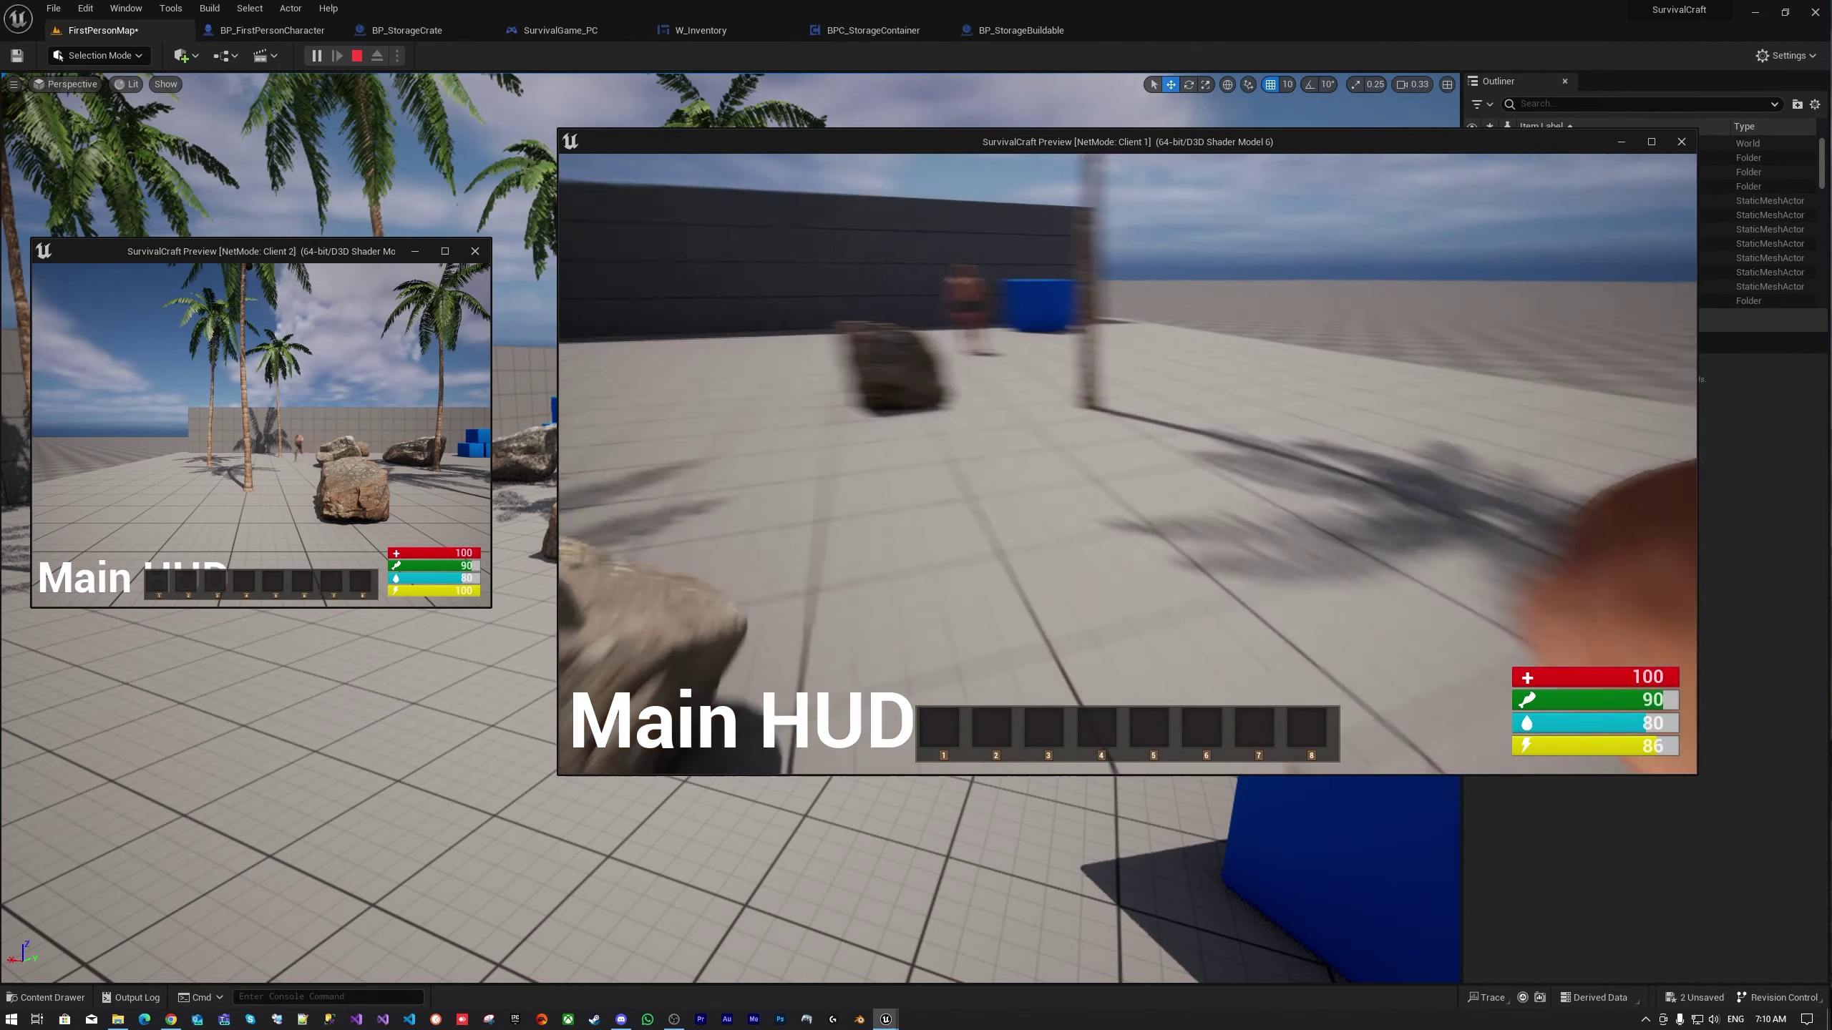
left_click(1127, 463)
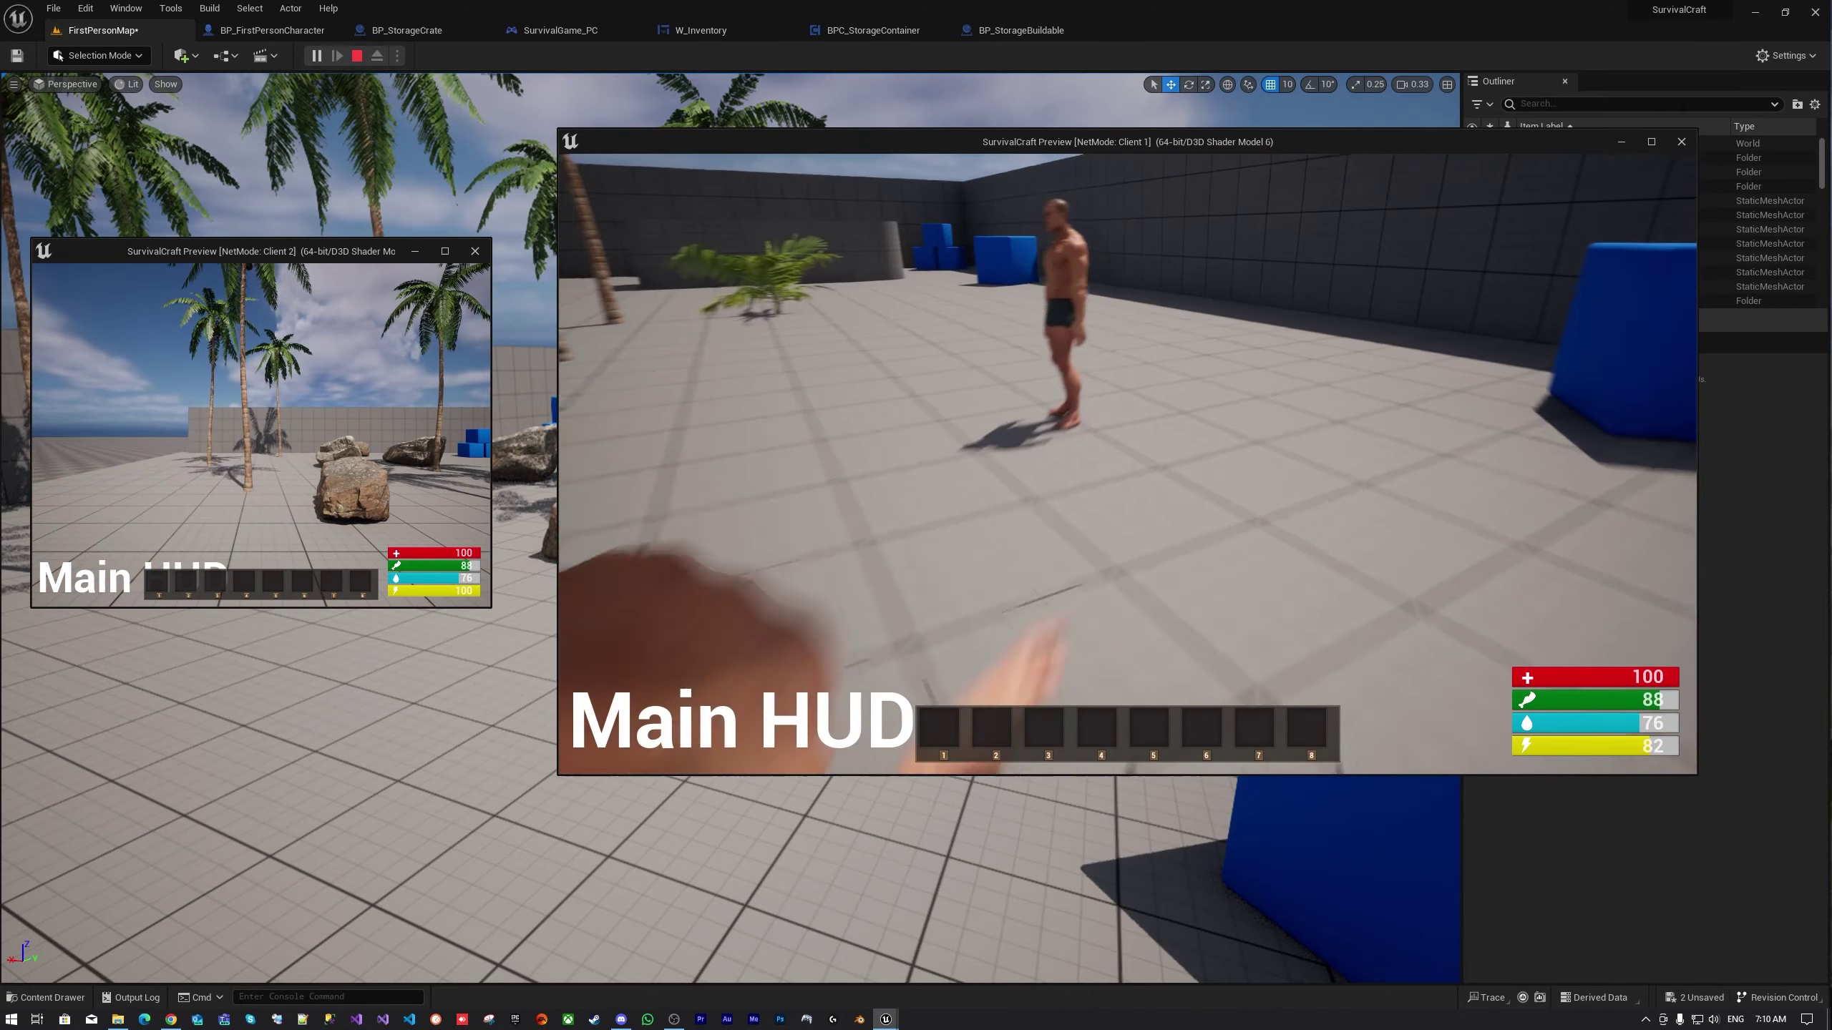
left_click(1127, 463)
left_click(1127, 464)
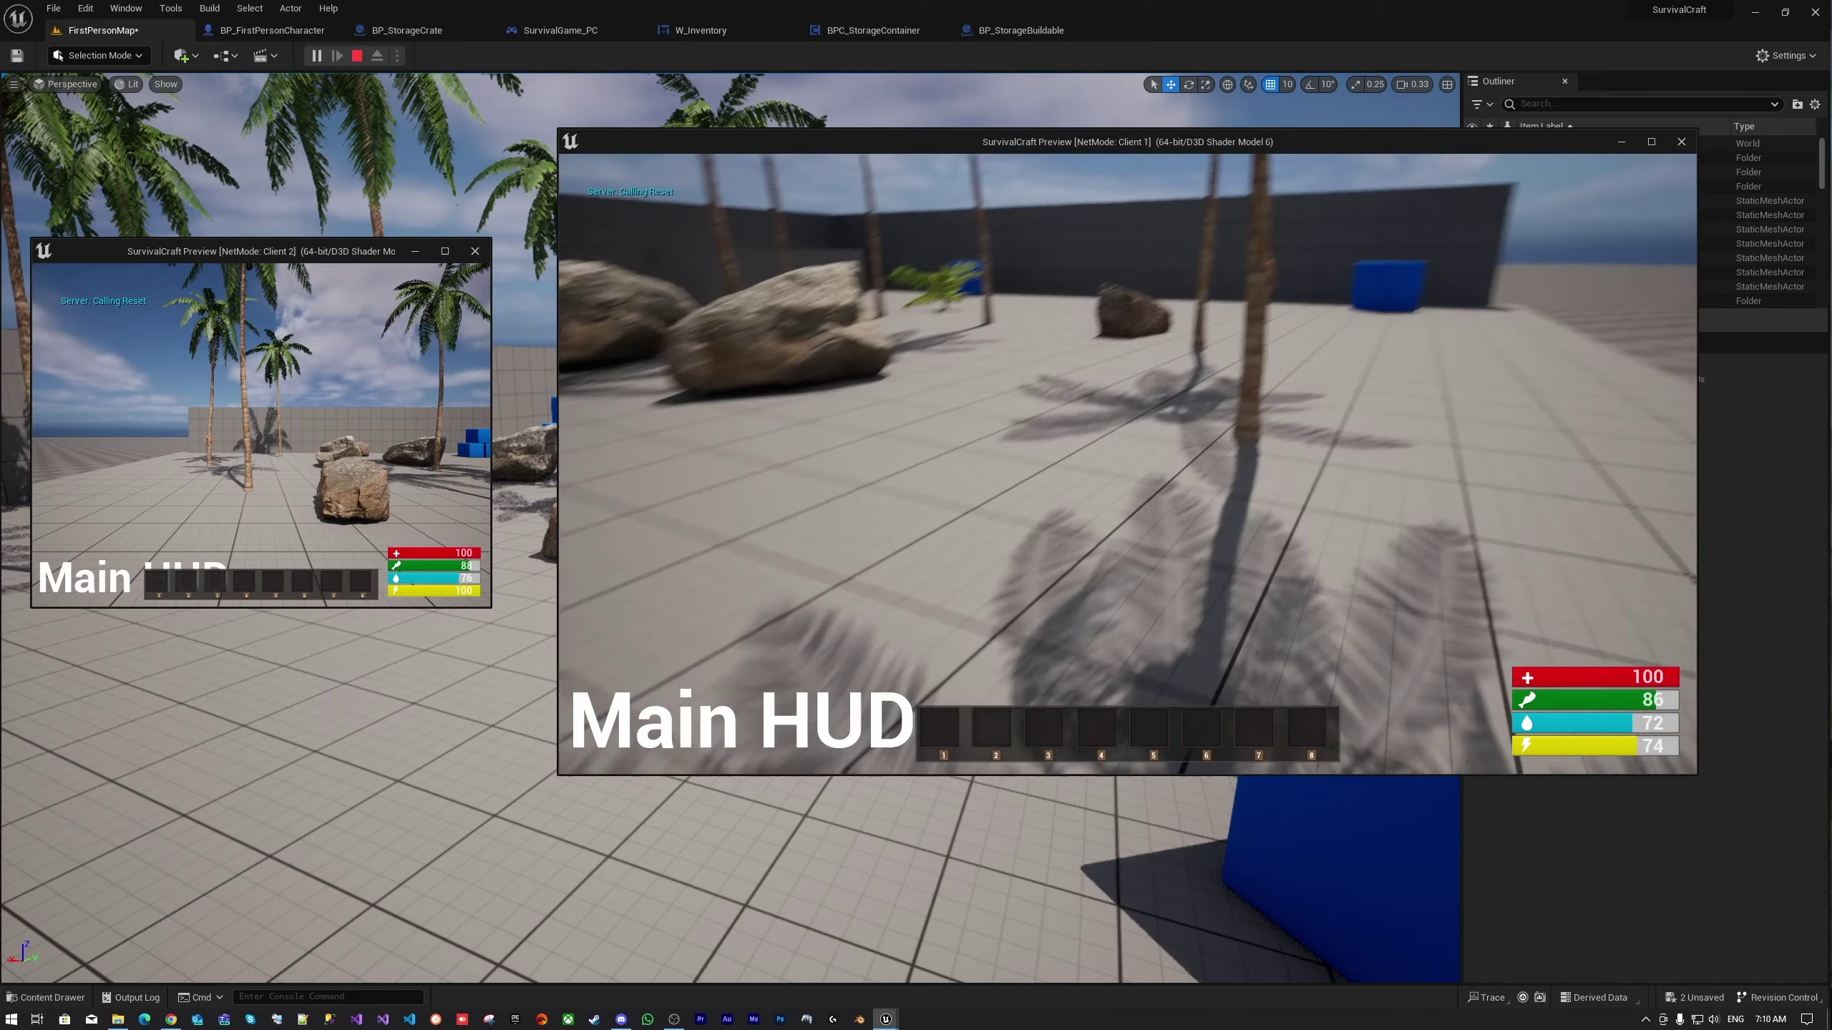
key("w")
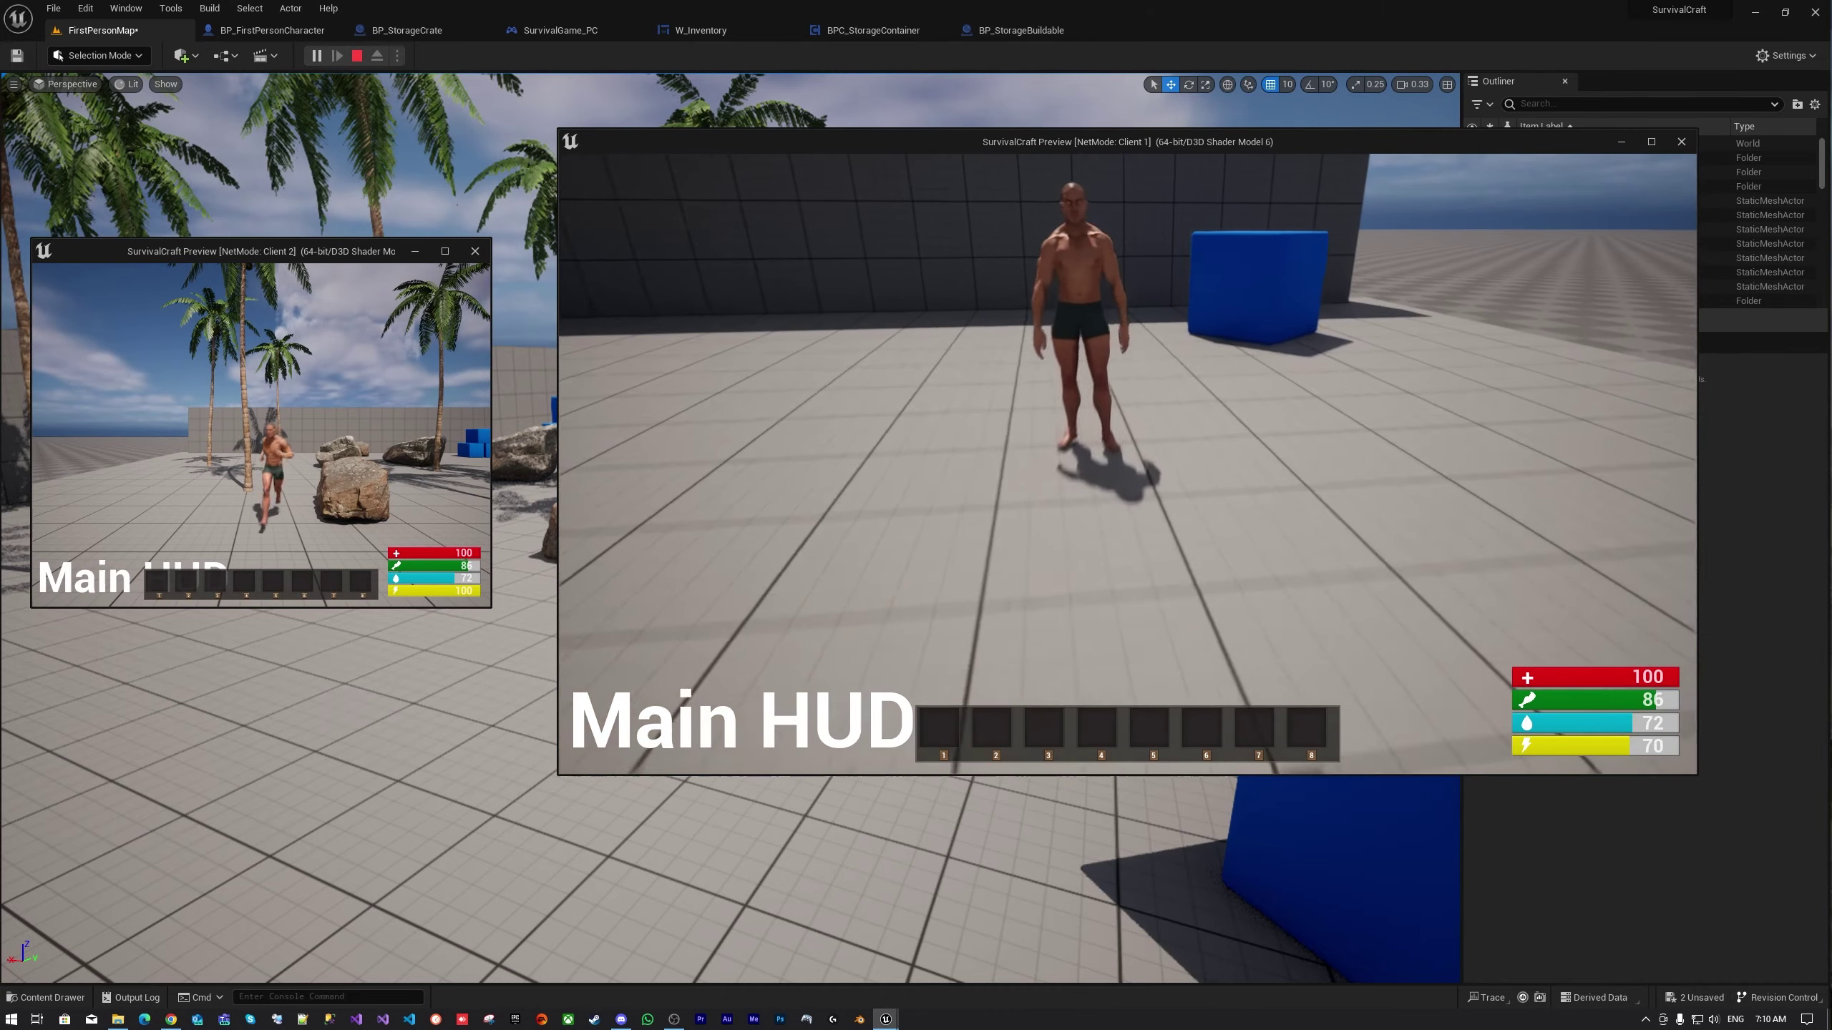
left_click(1127, 464)
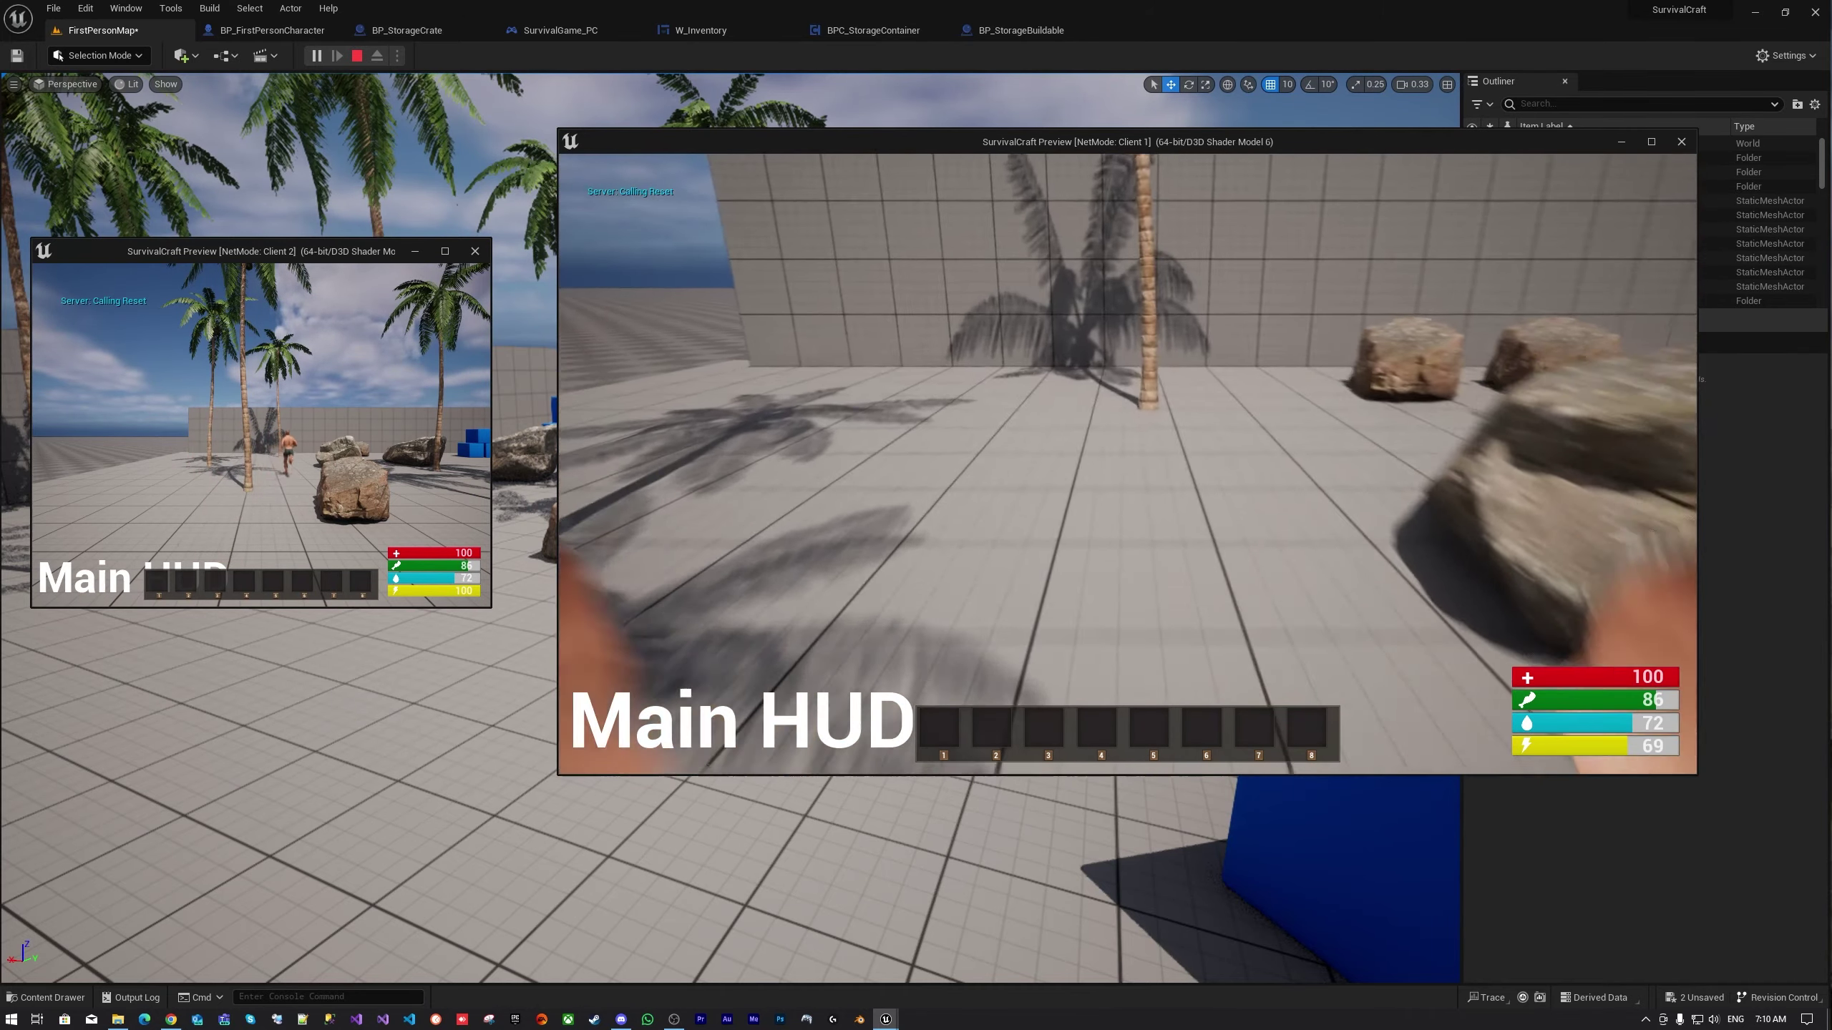
key("w")
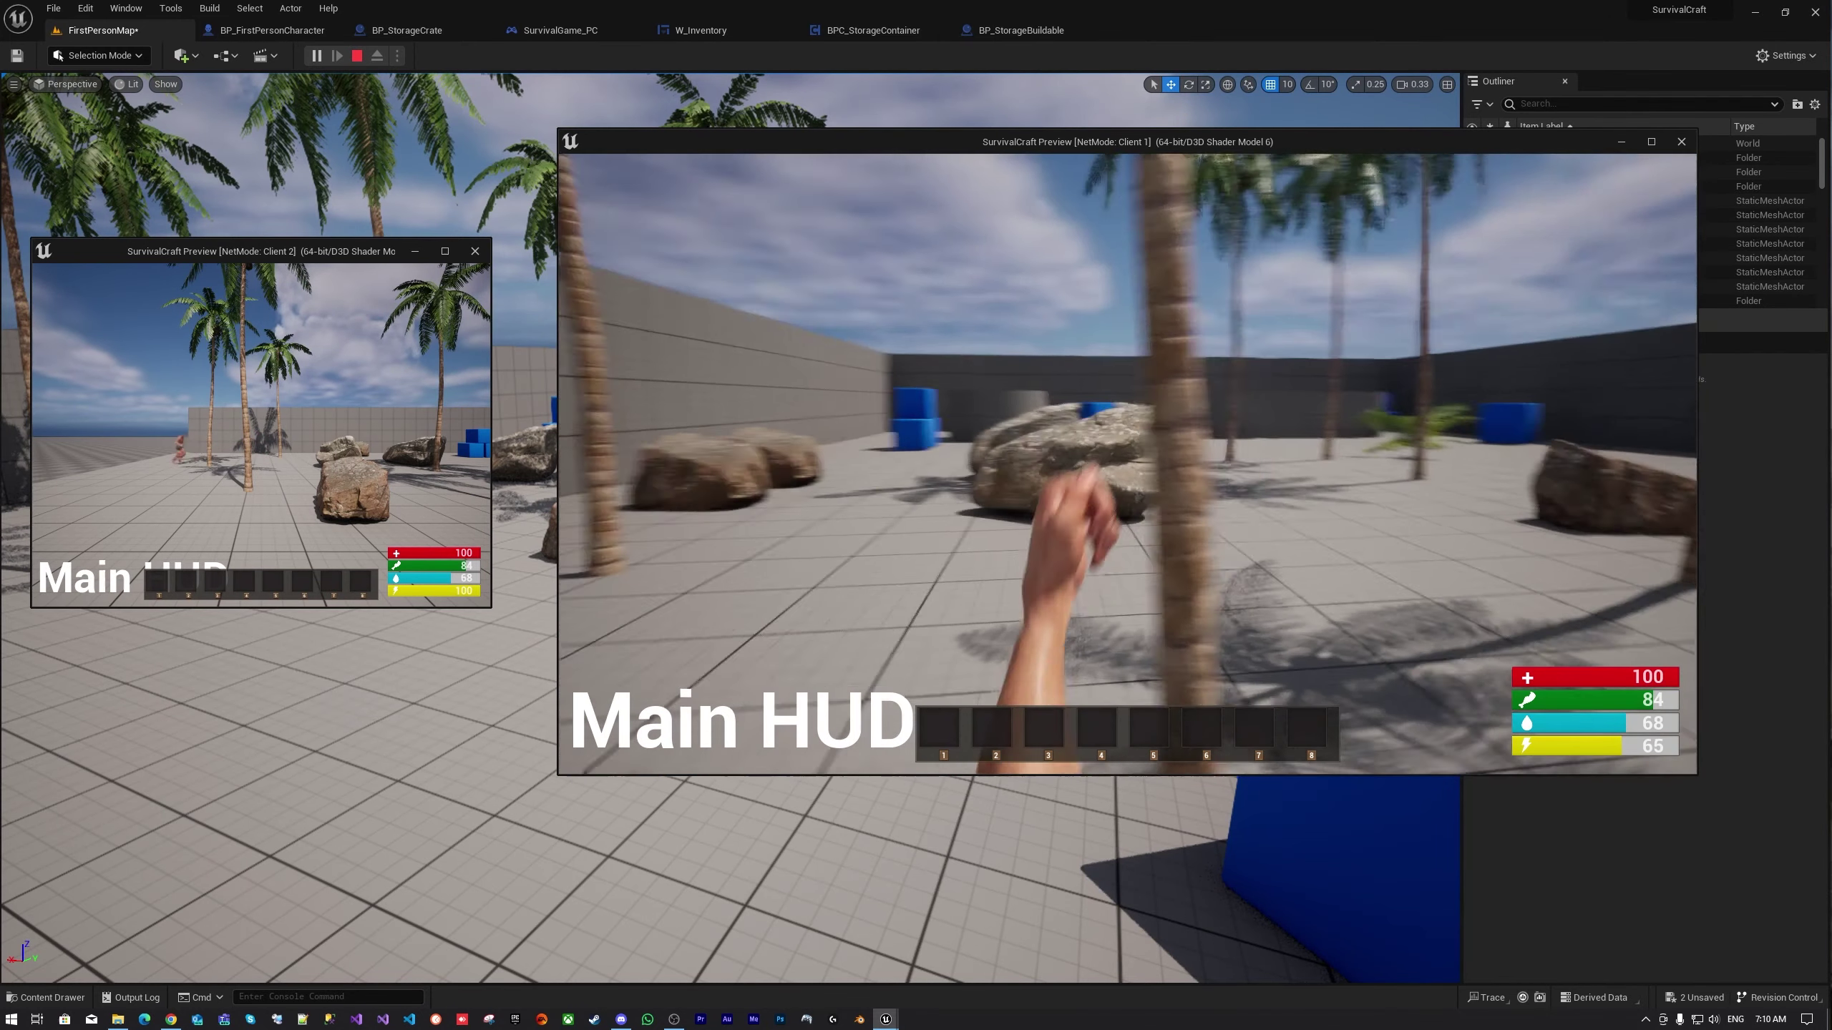
key("w")
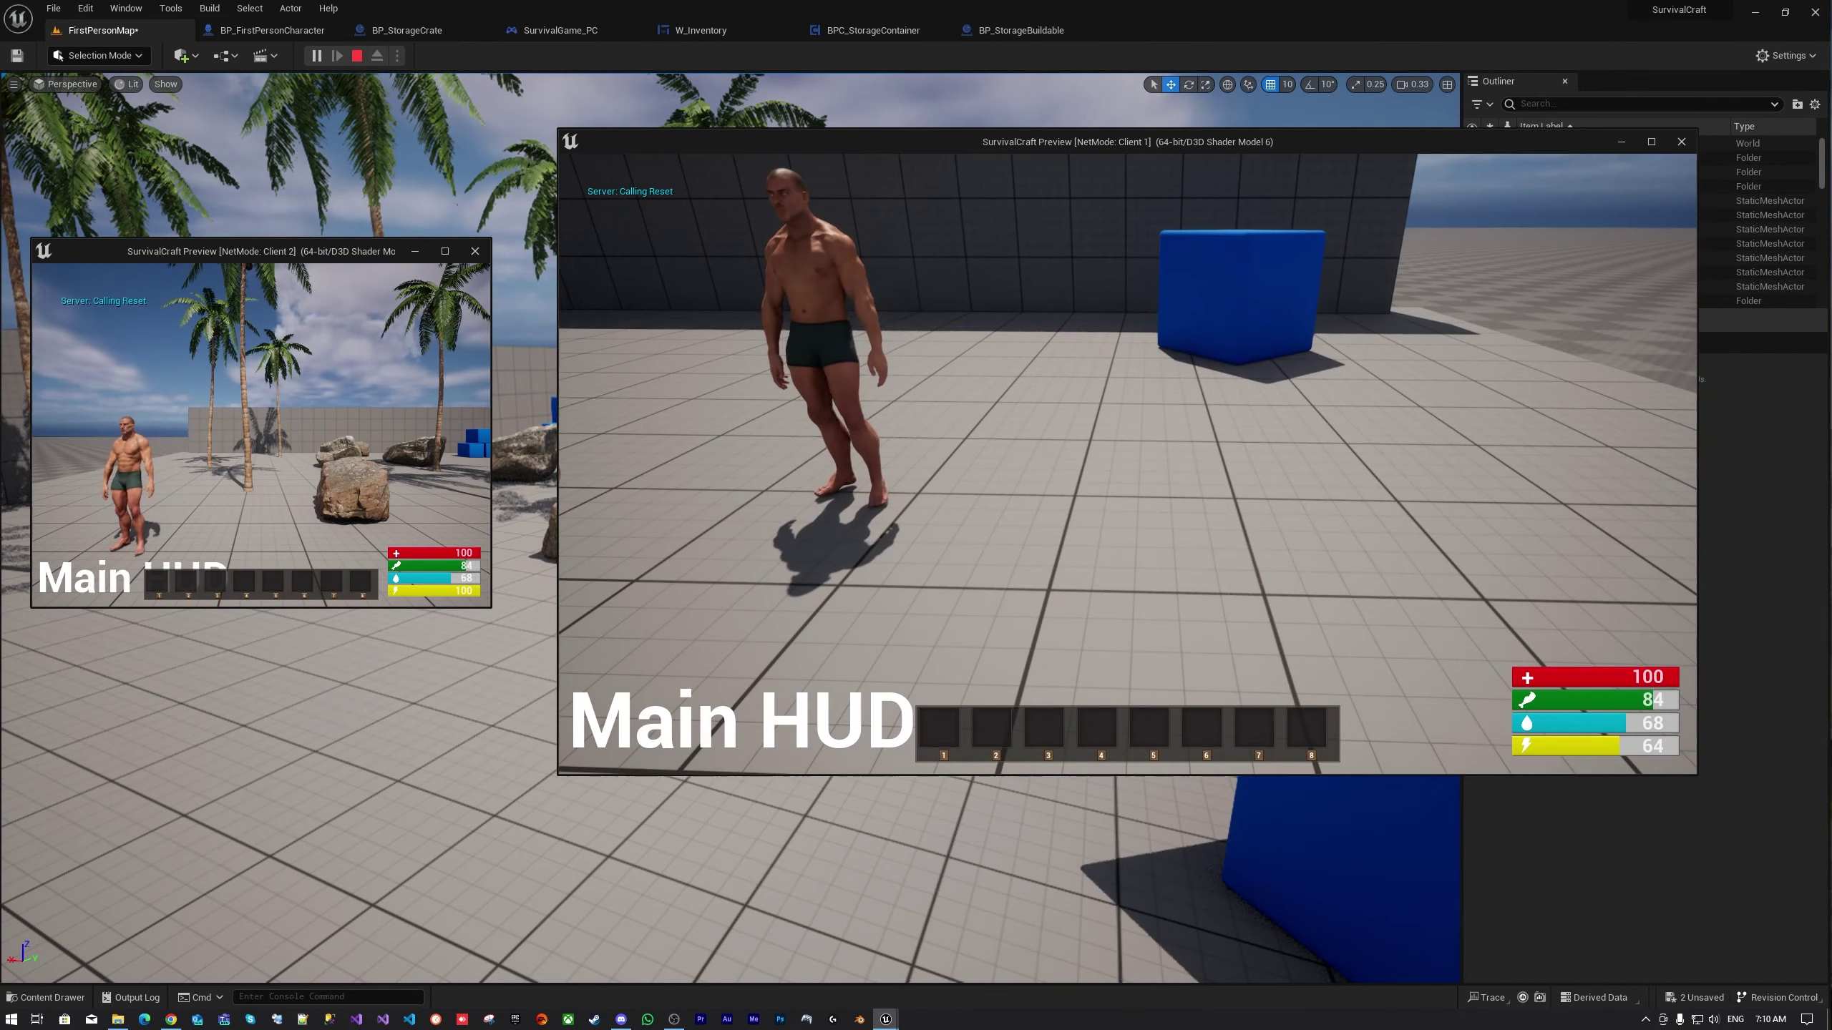
key("w")
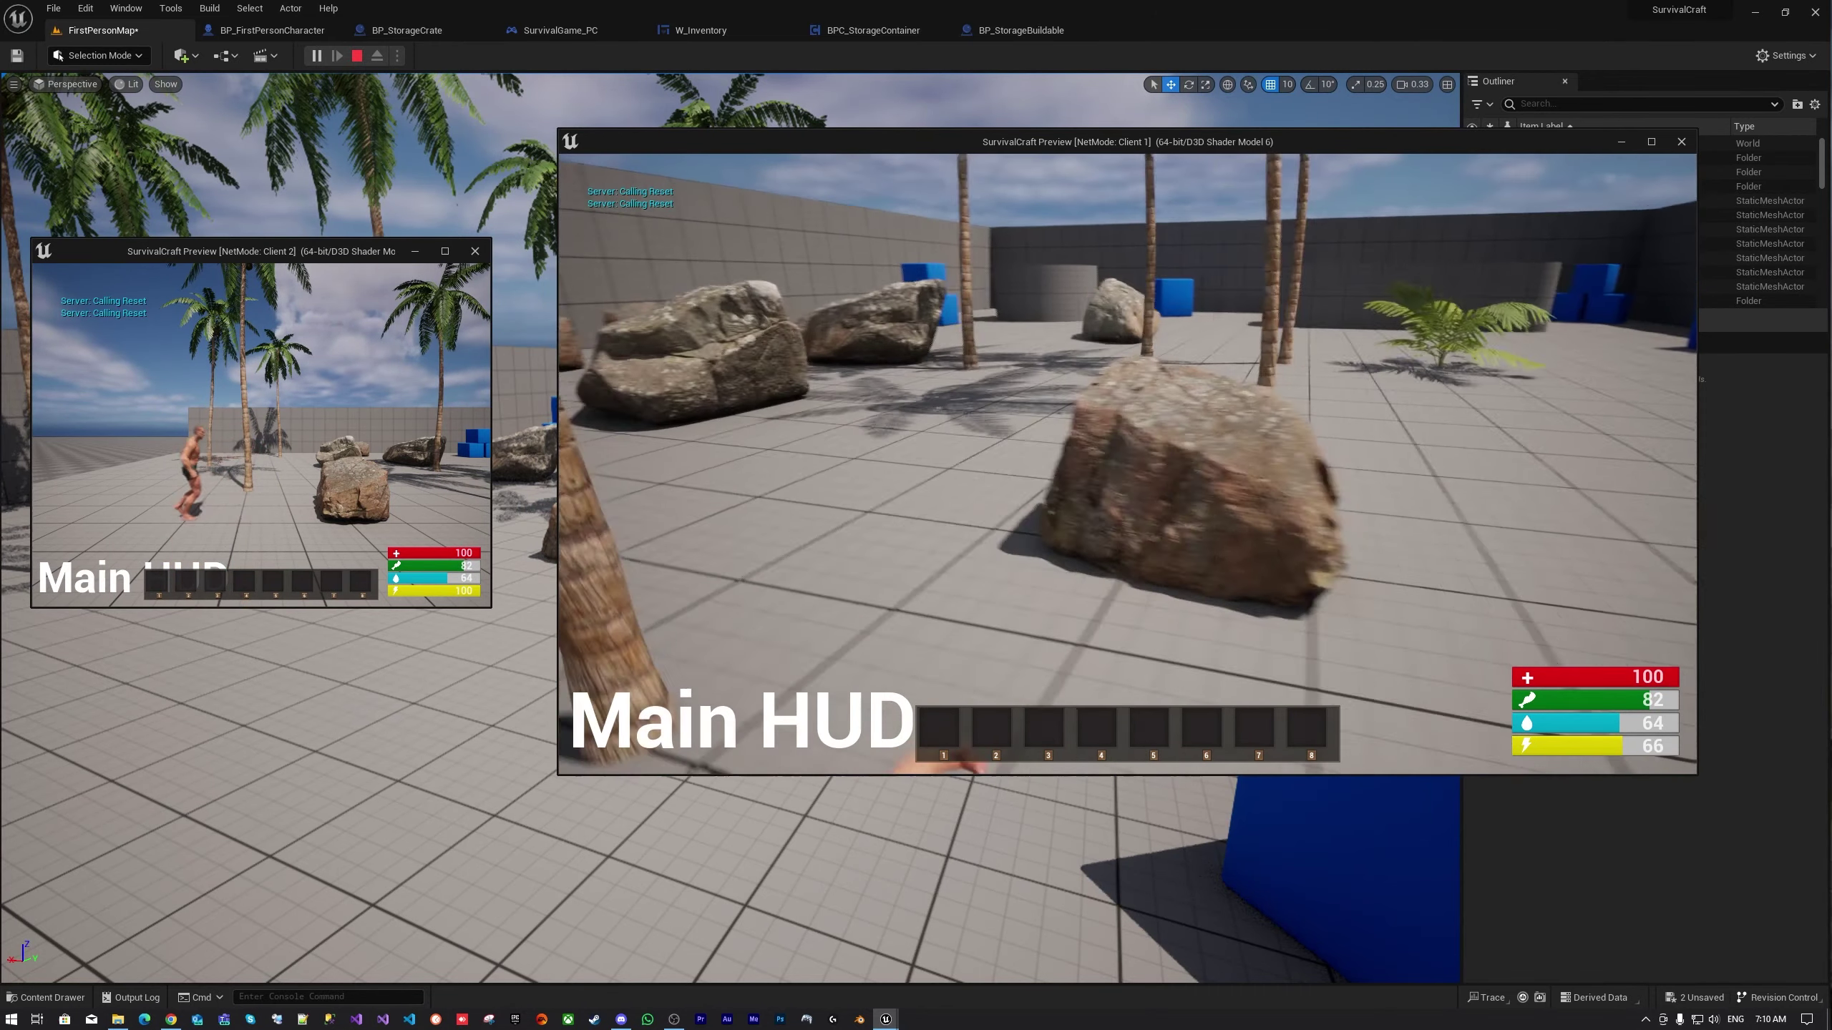
left_click(1127, 463)
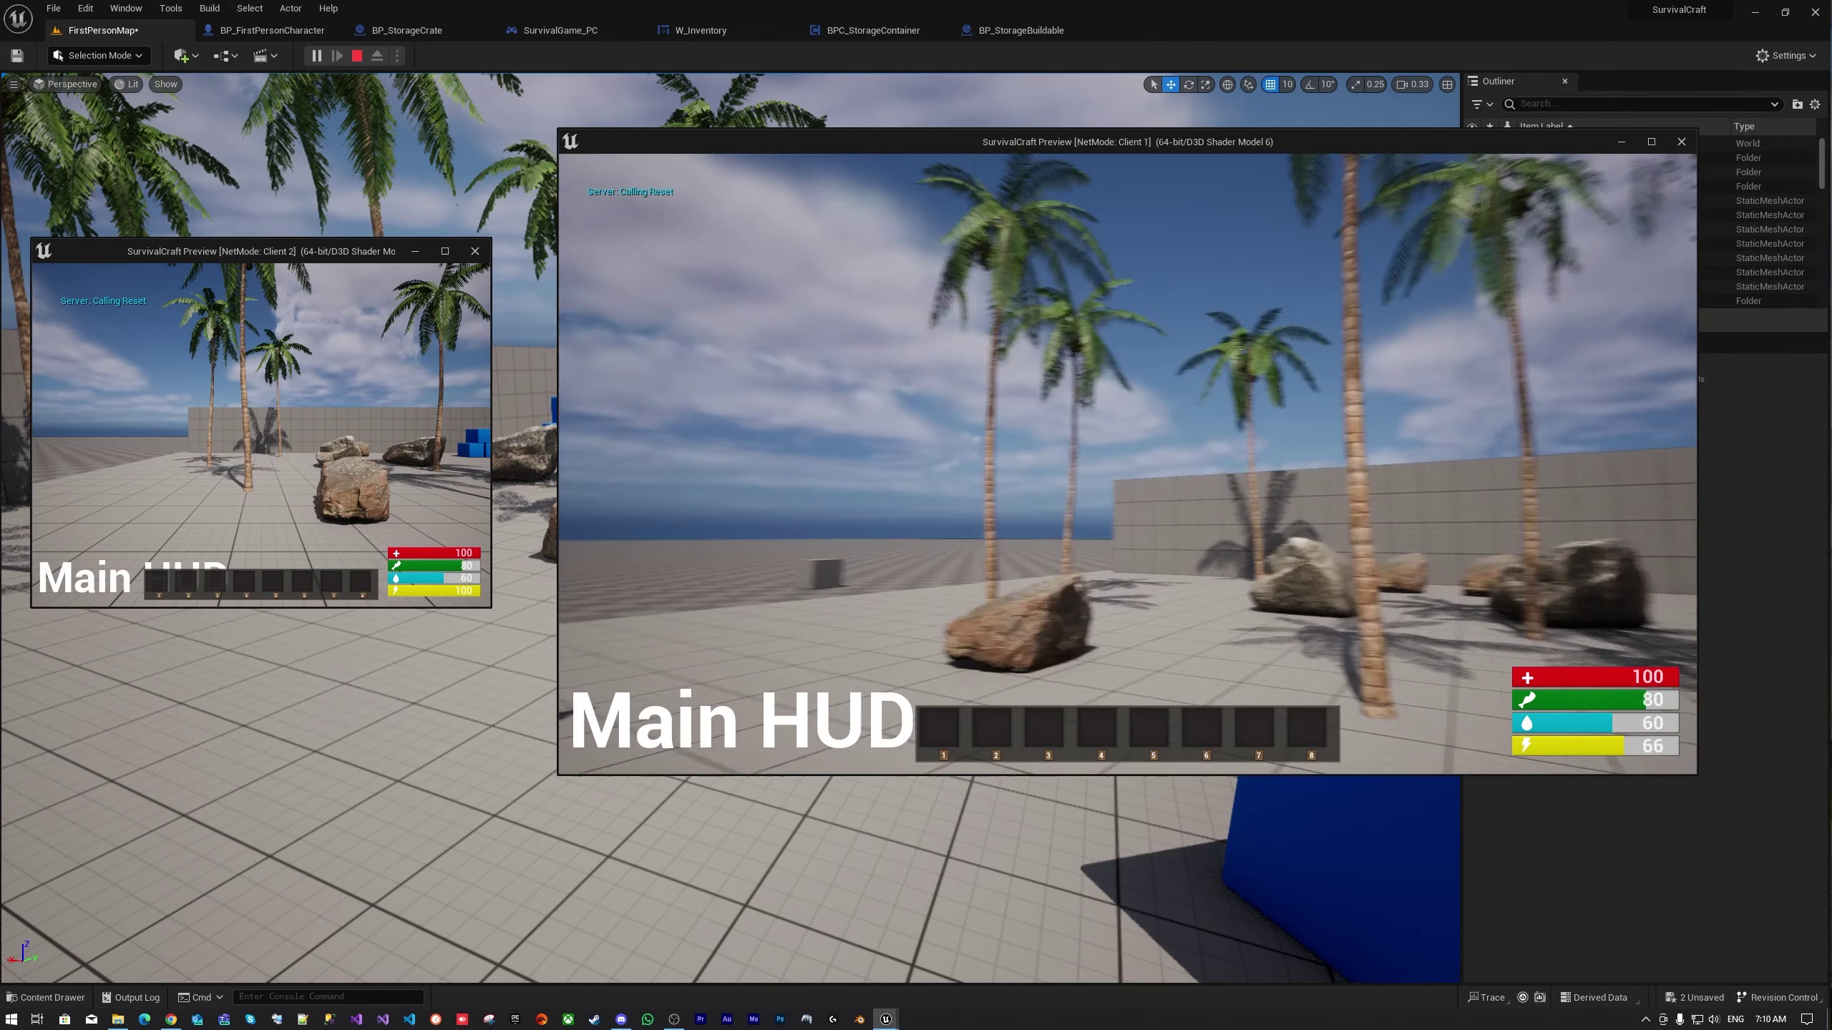
left_click(1127, 464)
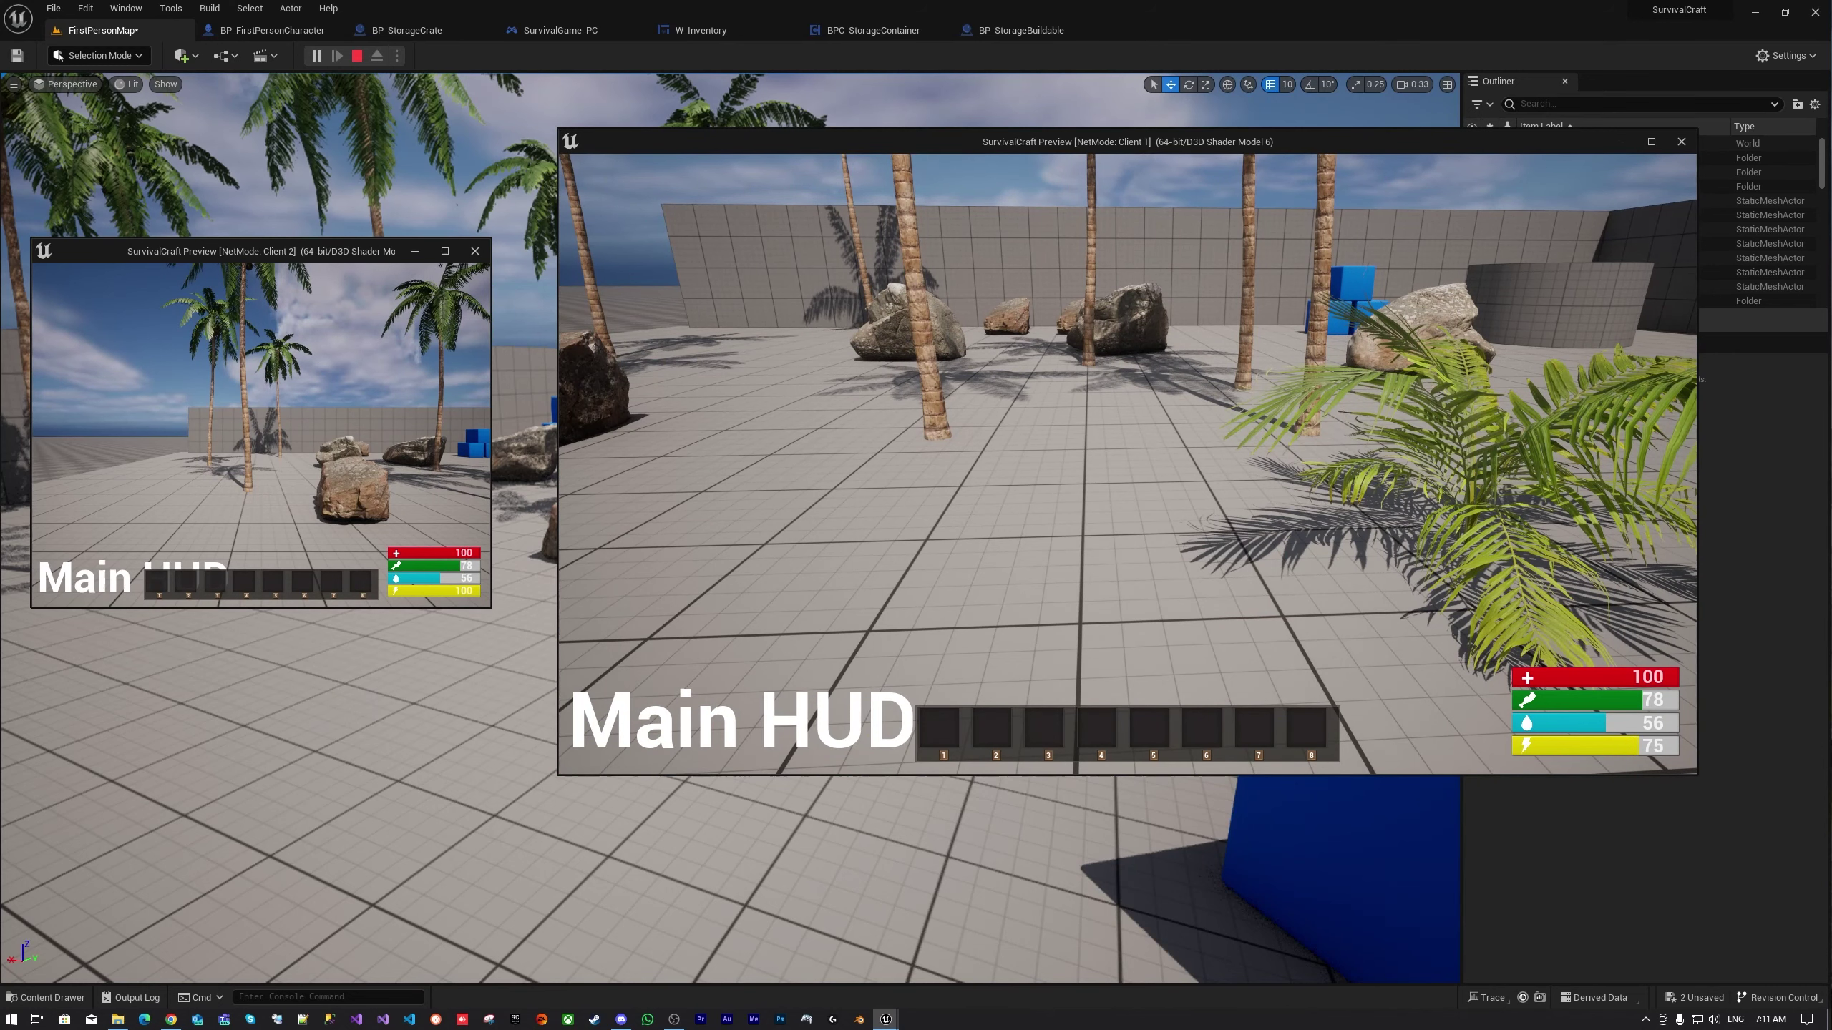
Punch the palm plant to harvest Barries, then stop the play session with Esc
left_click(1127, 464)
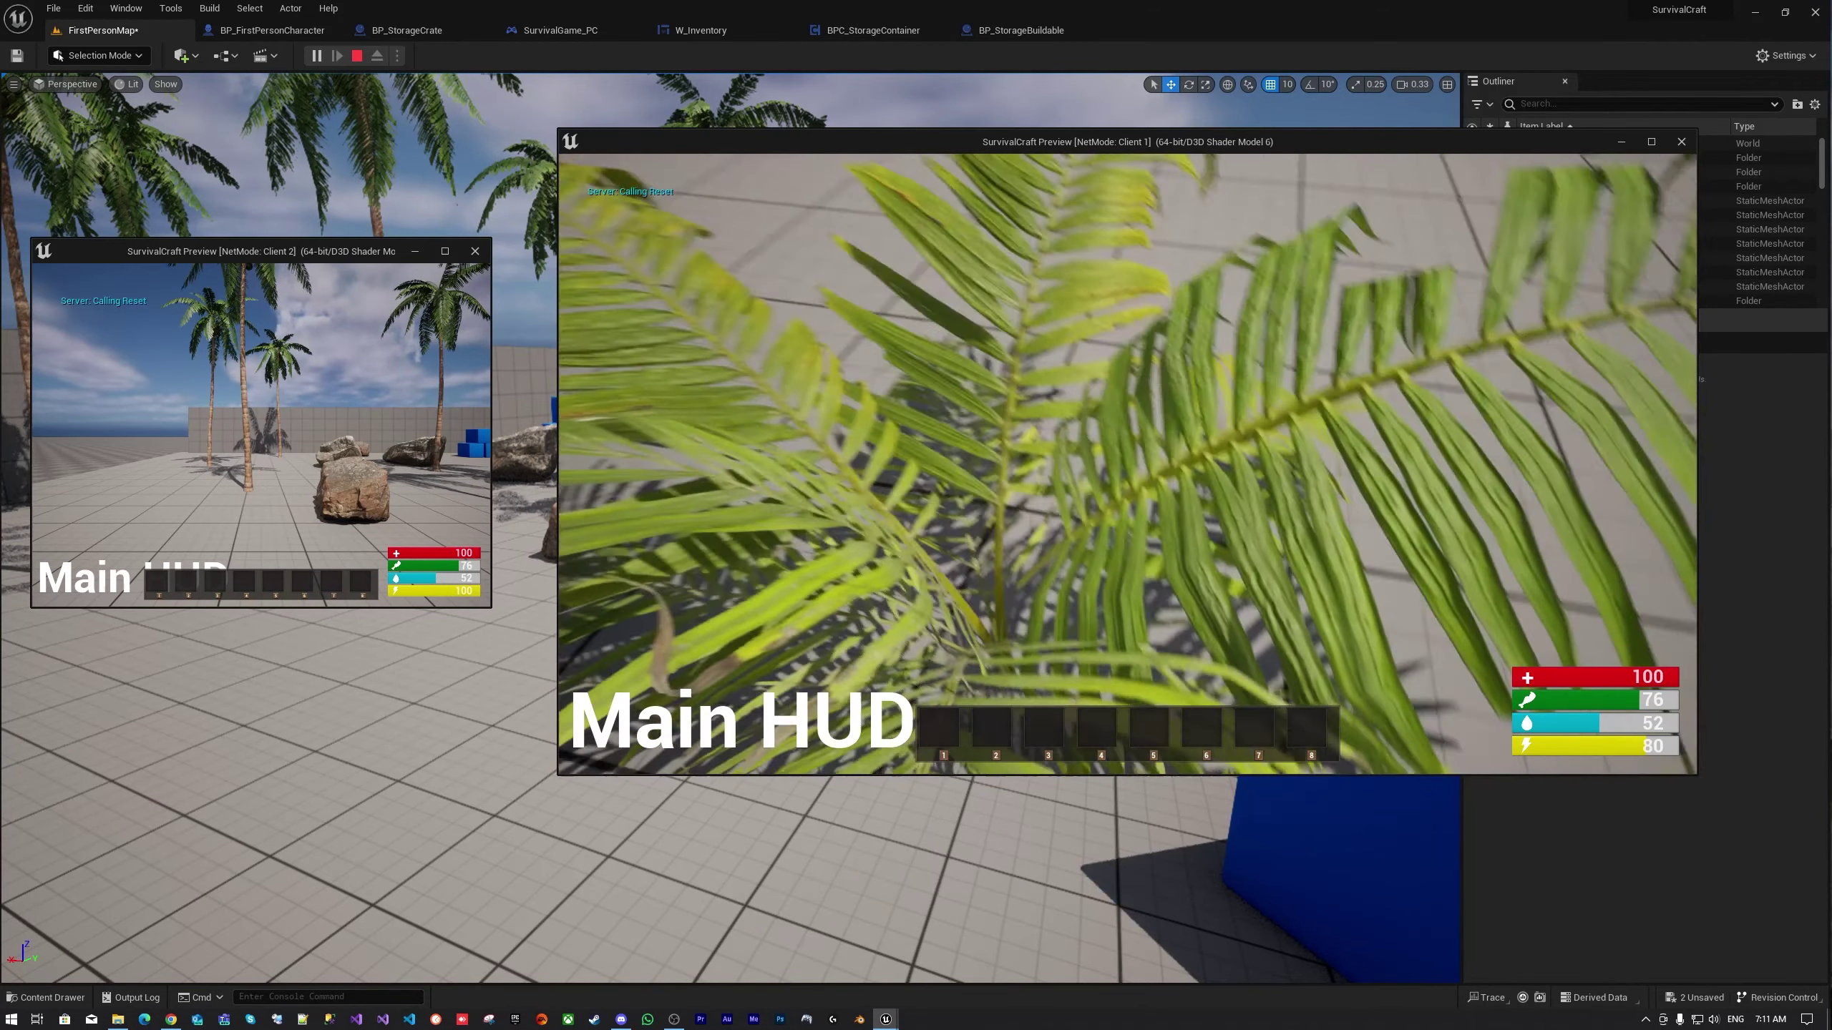
left_click(1127, 464)
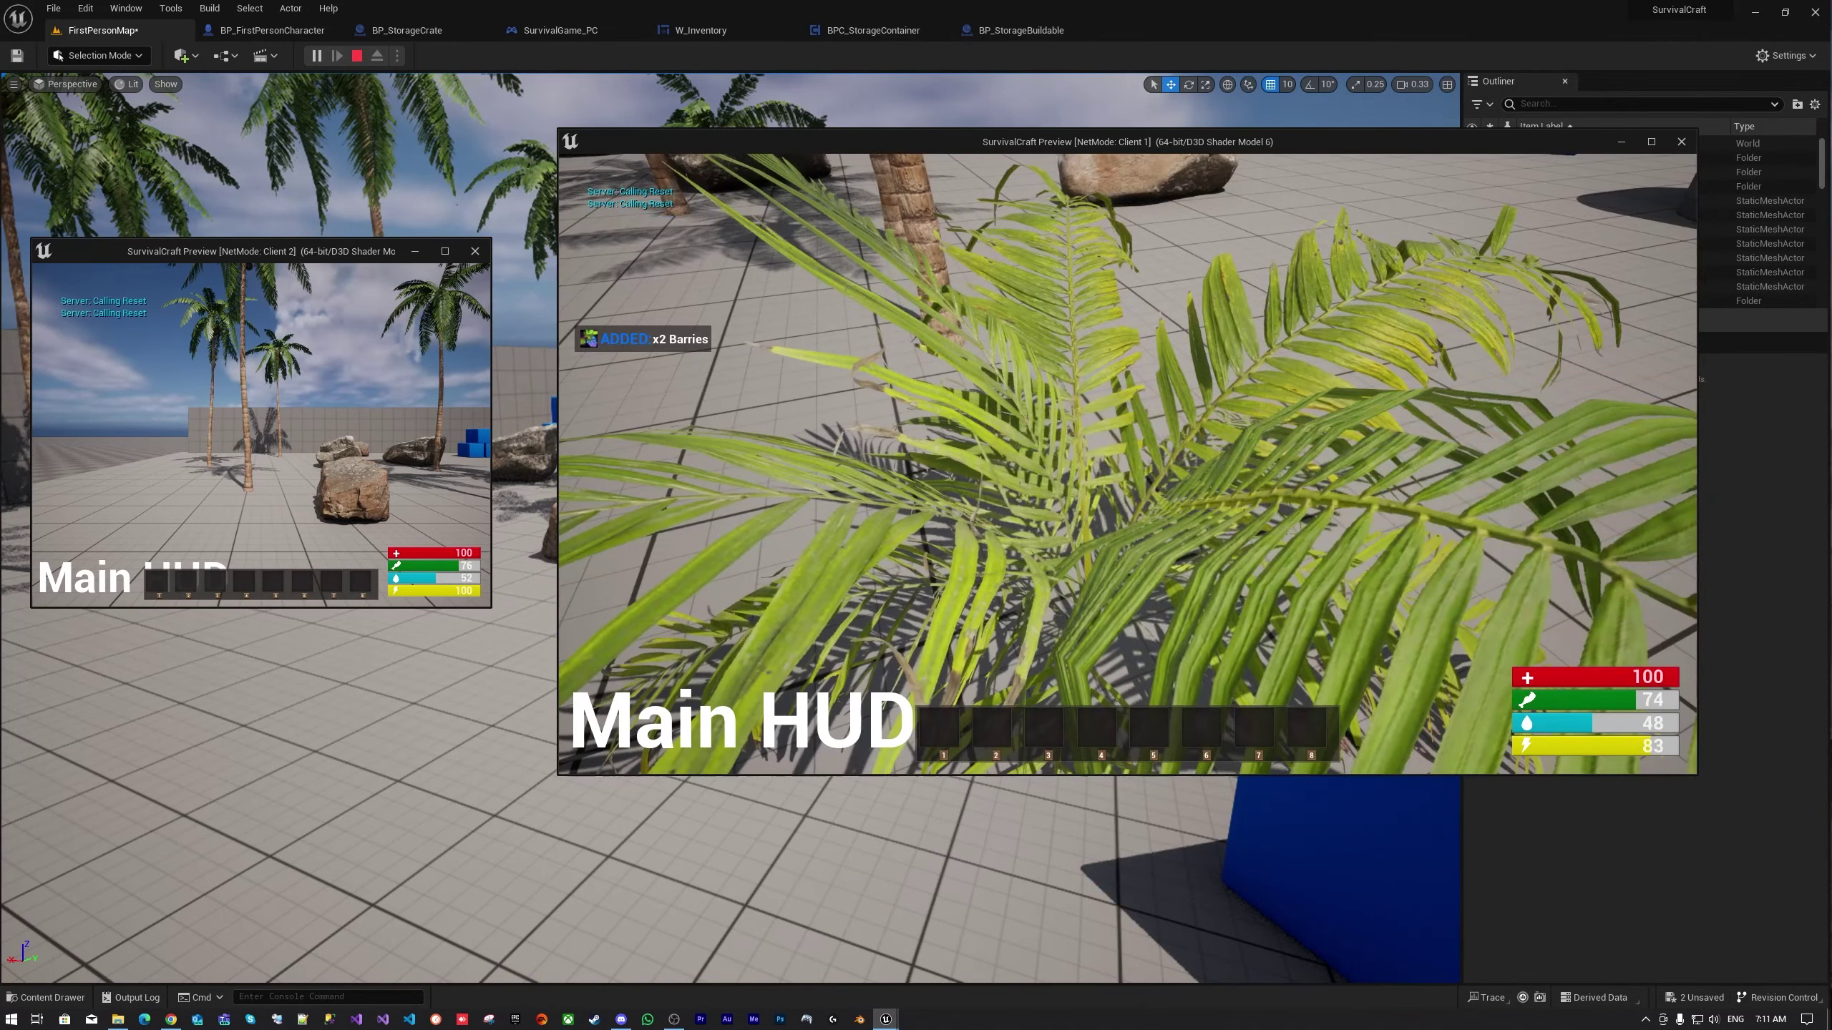
left_click(1127, 464)
left_click(1127, 464)
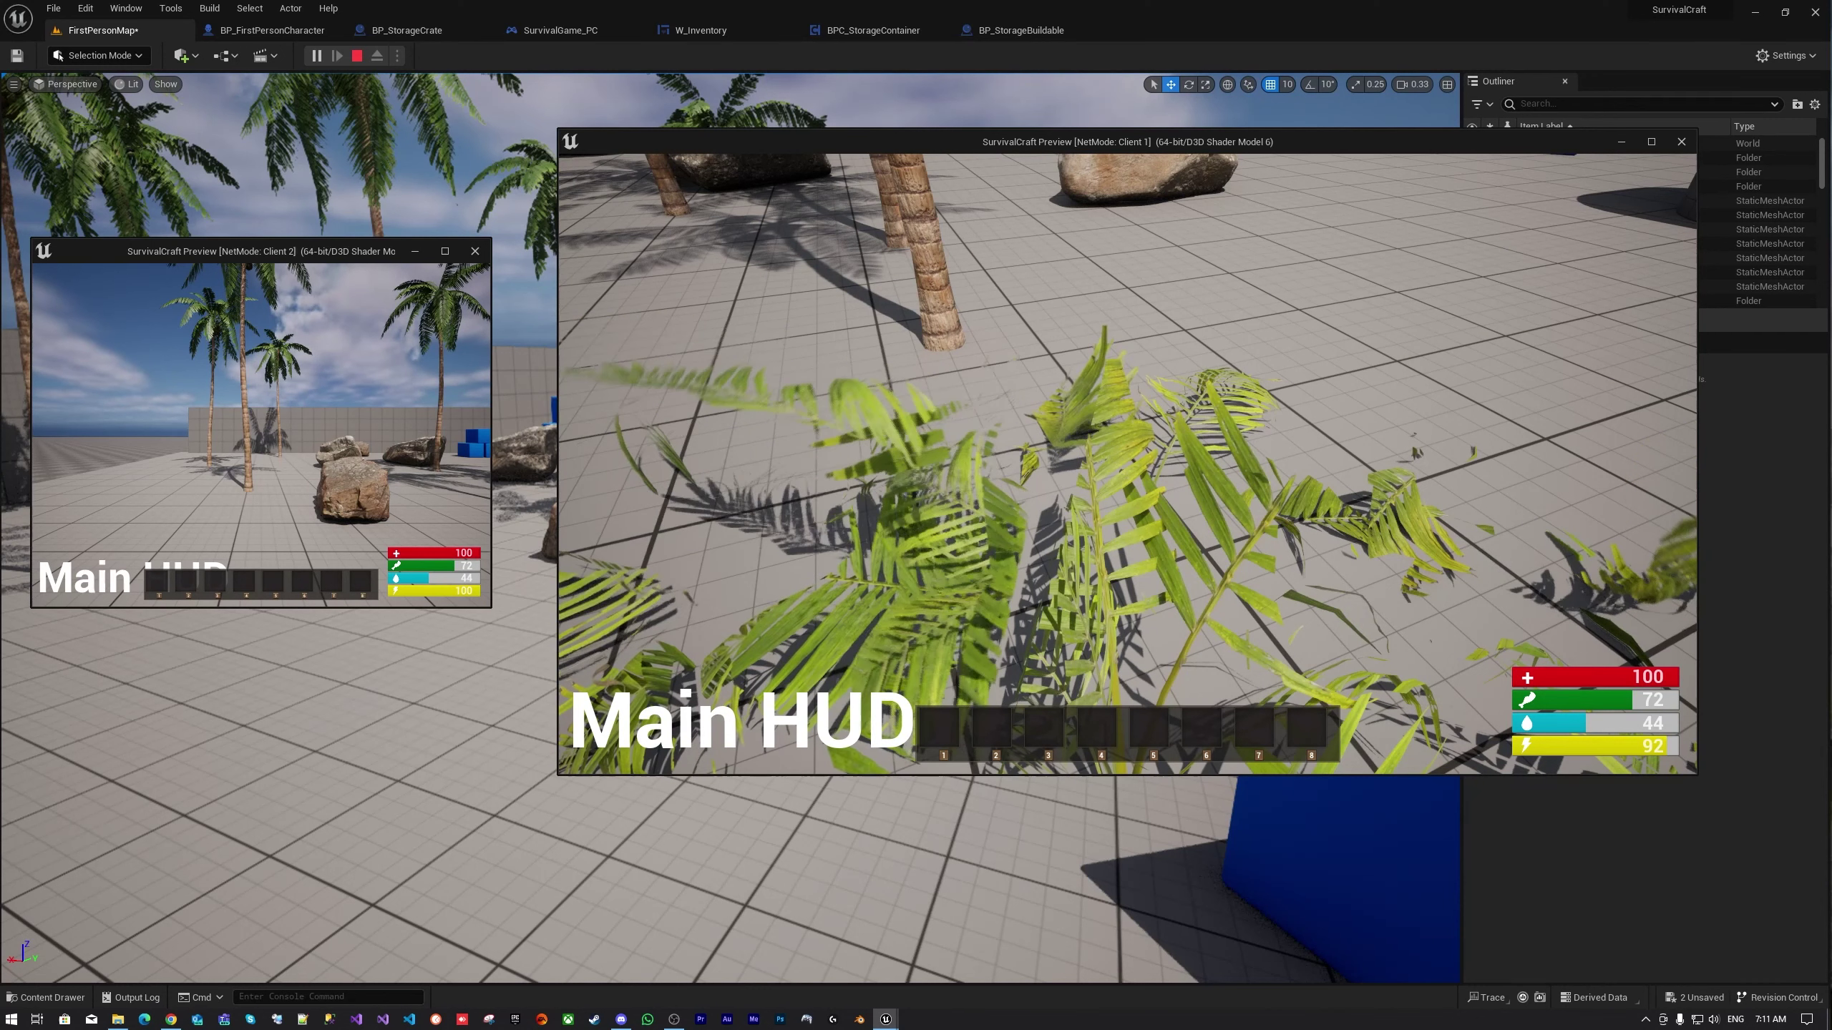
key("super")
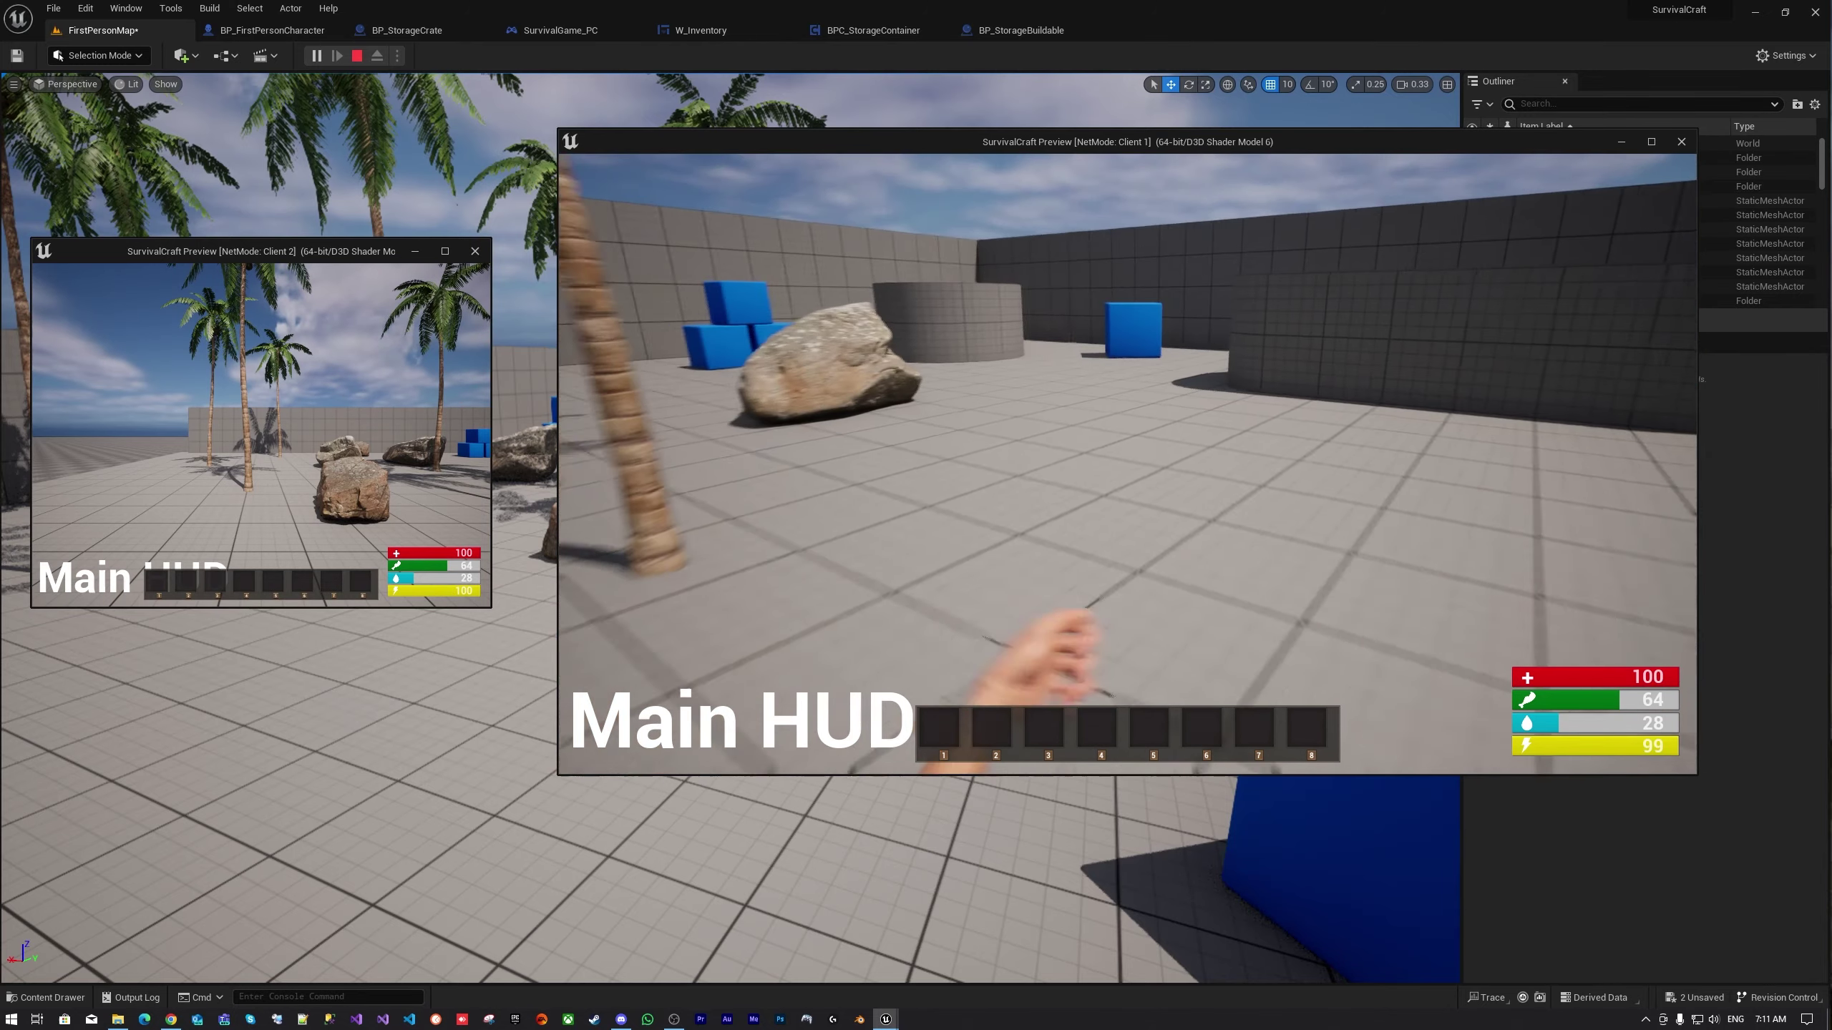
key("Escape")
left_click(315, 56)
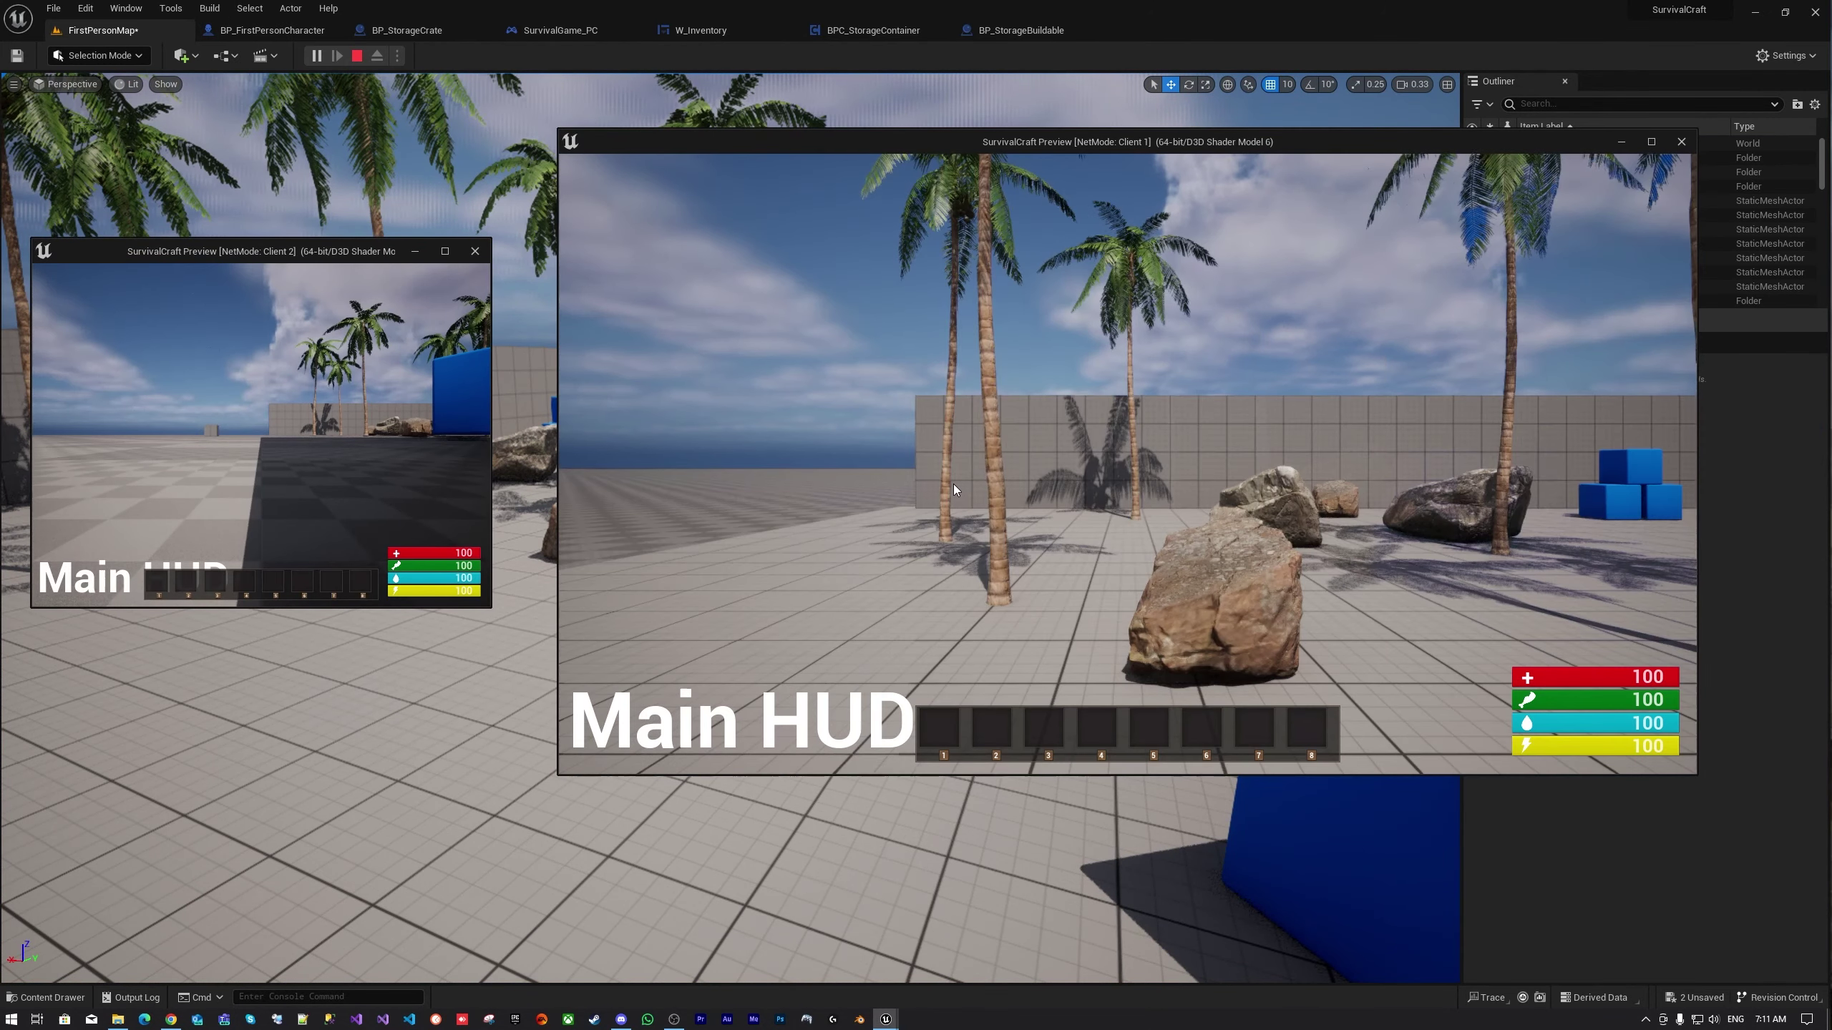
key("w")
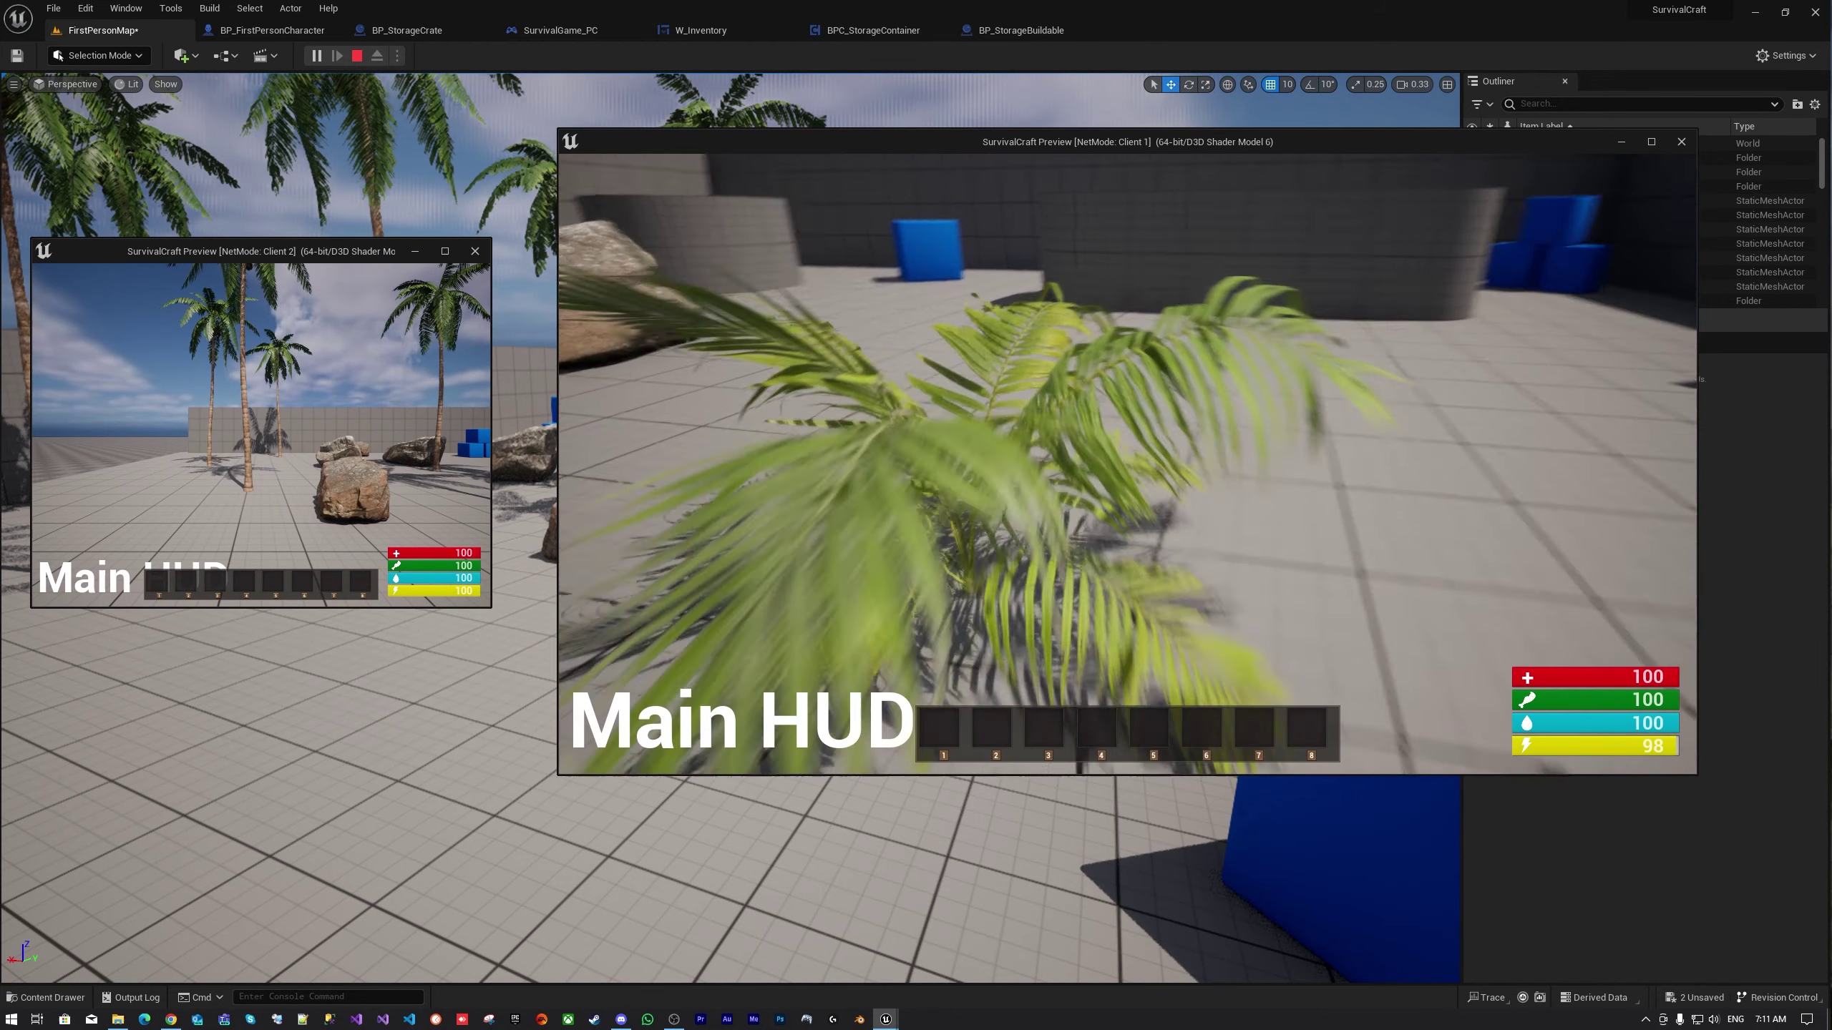
key("e")
key("e")
key("e")
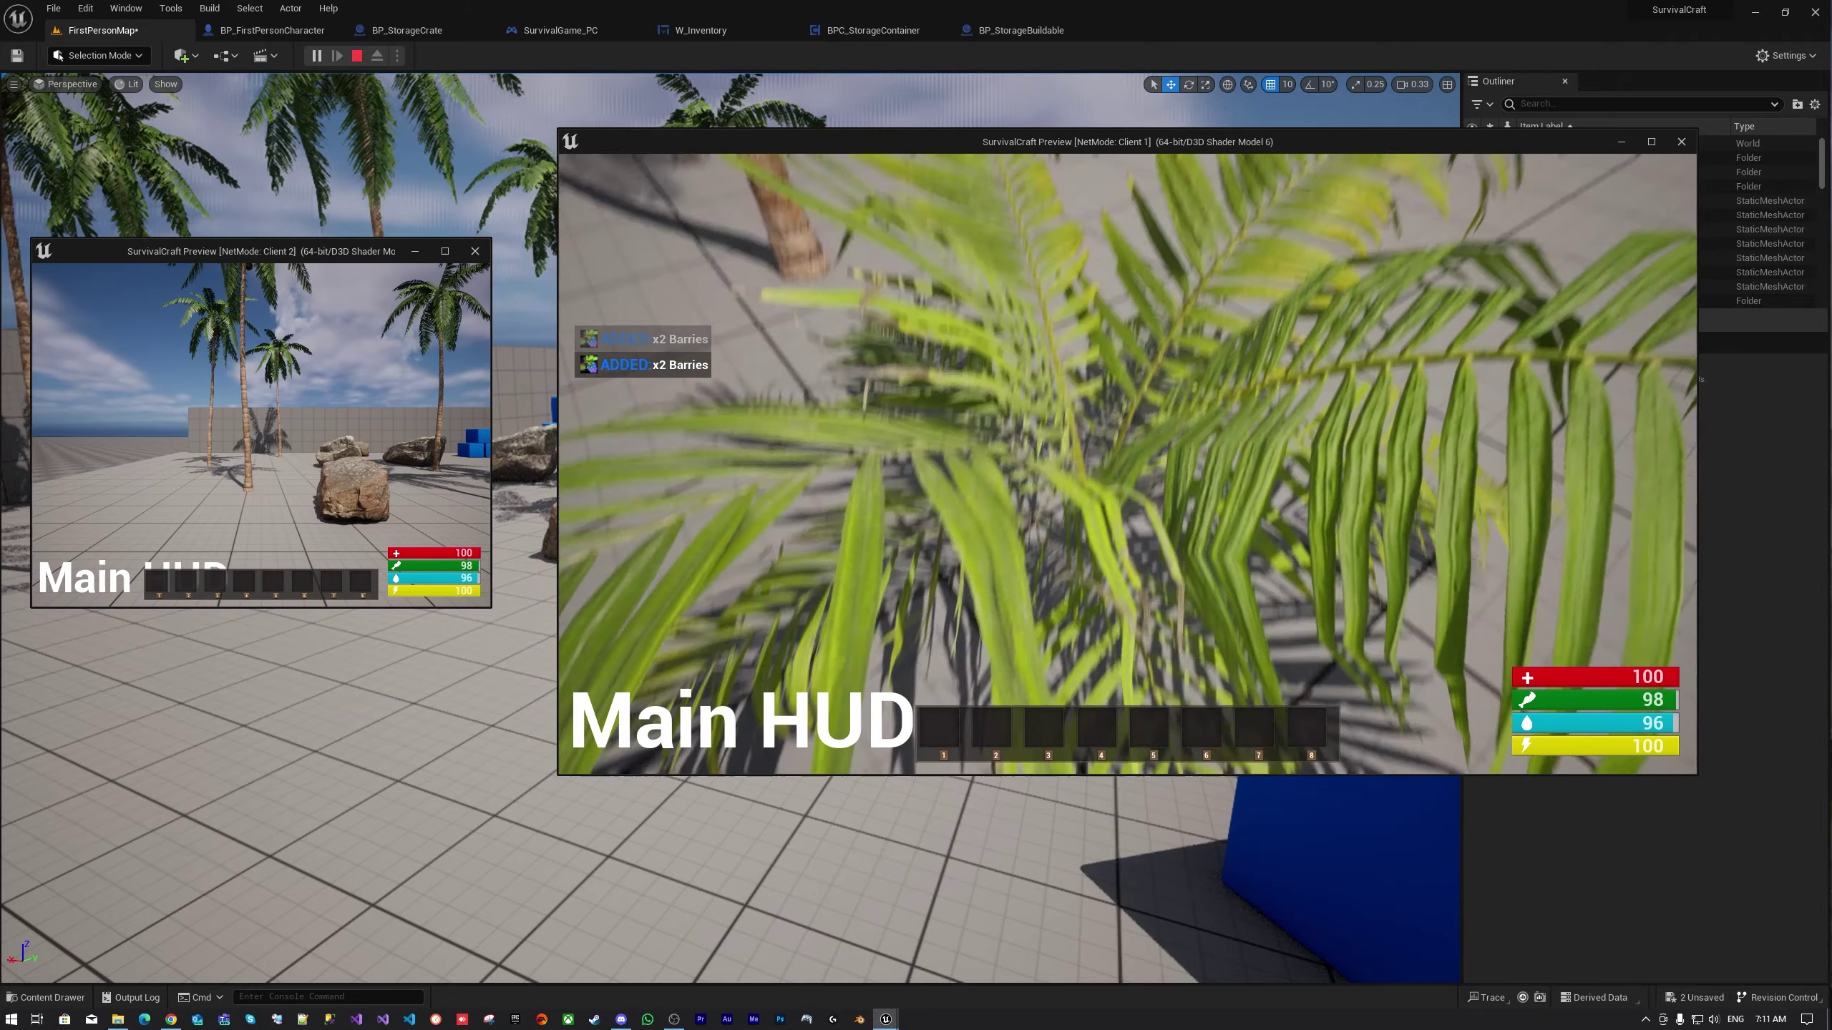
key("e")
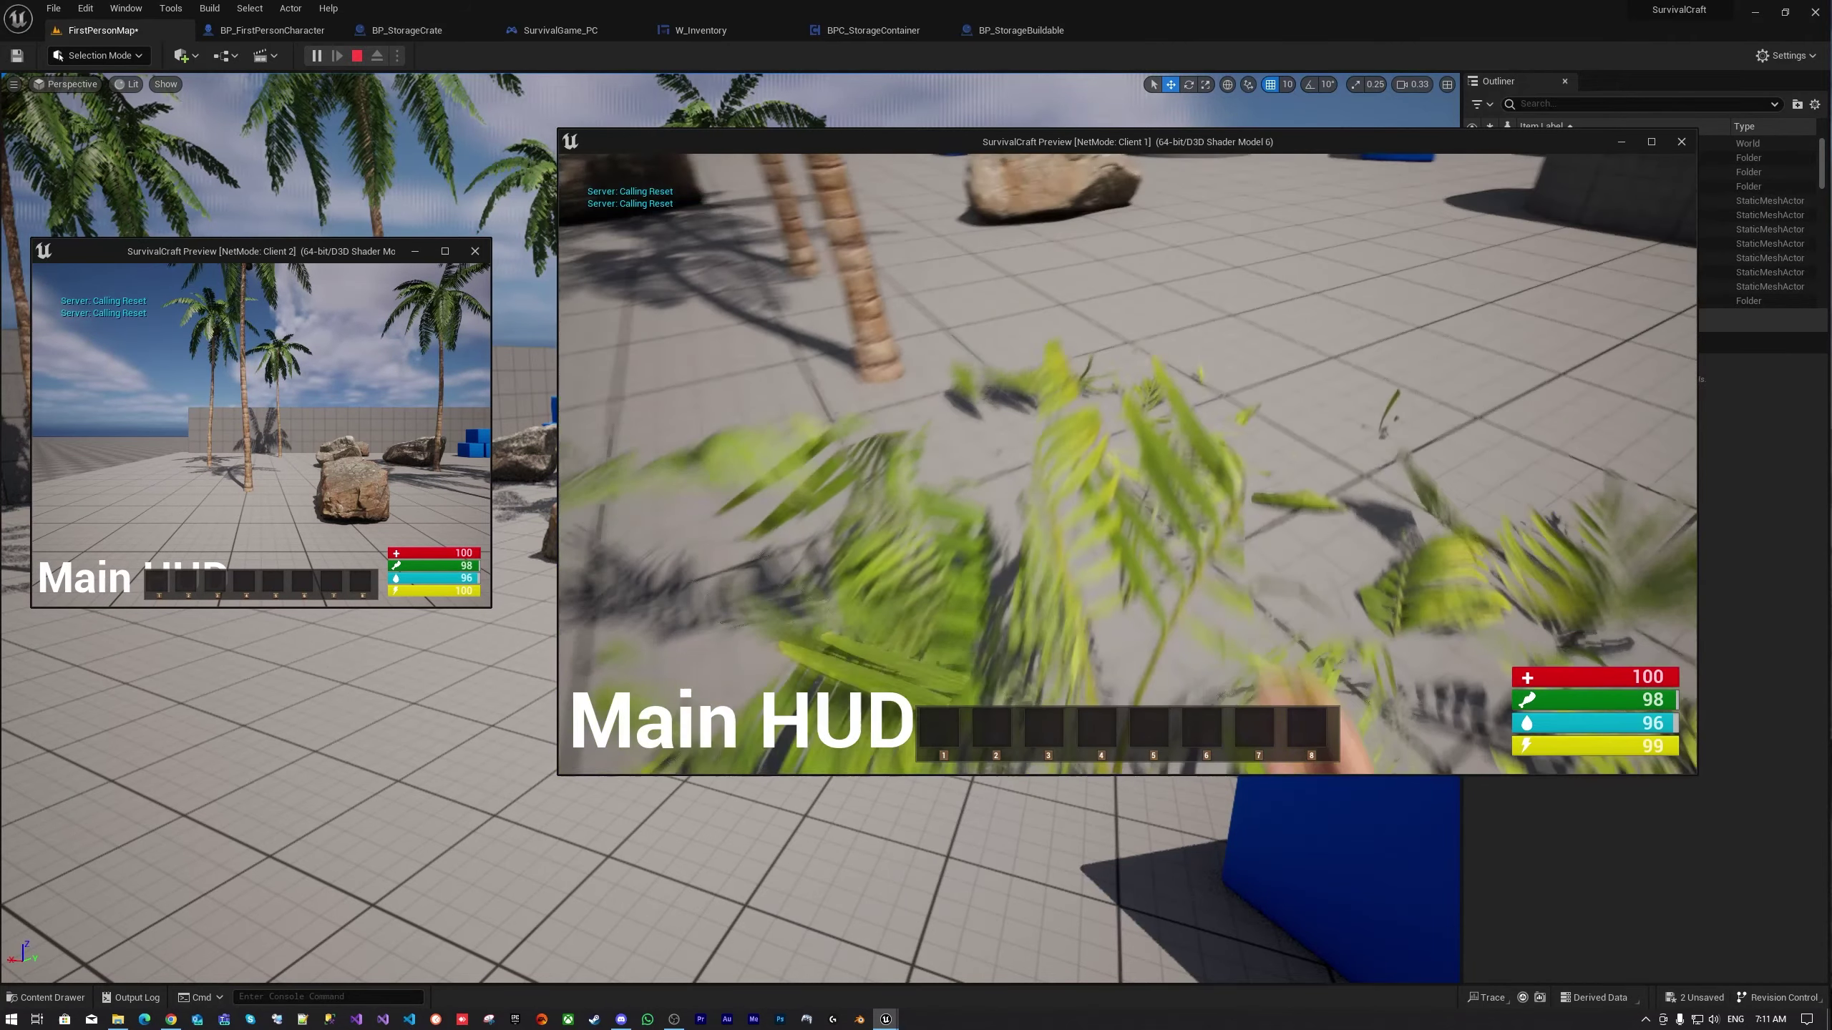
key("e")
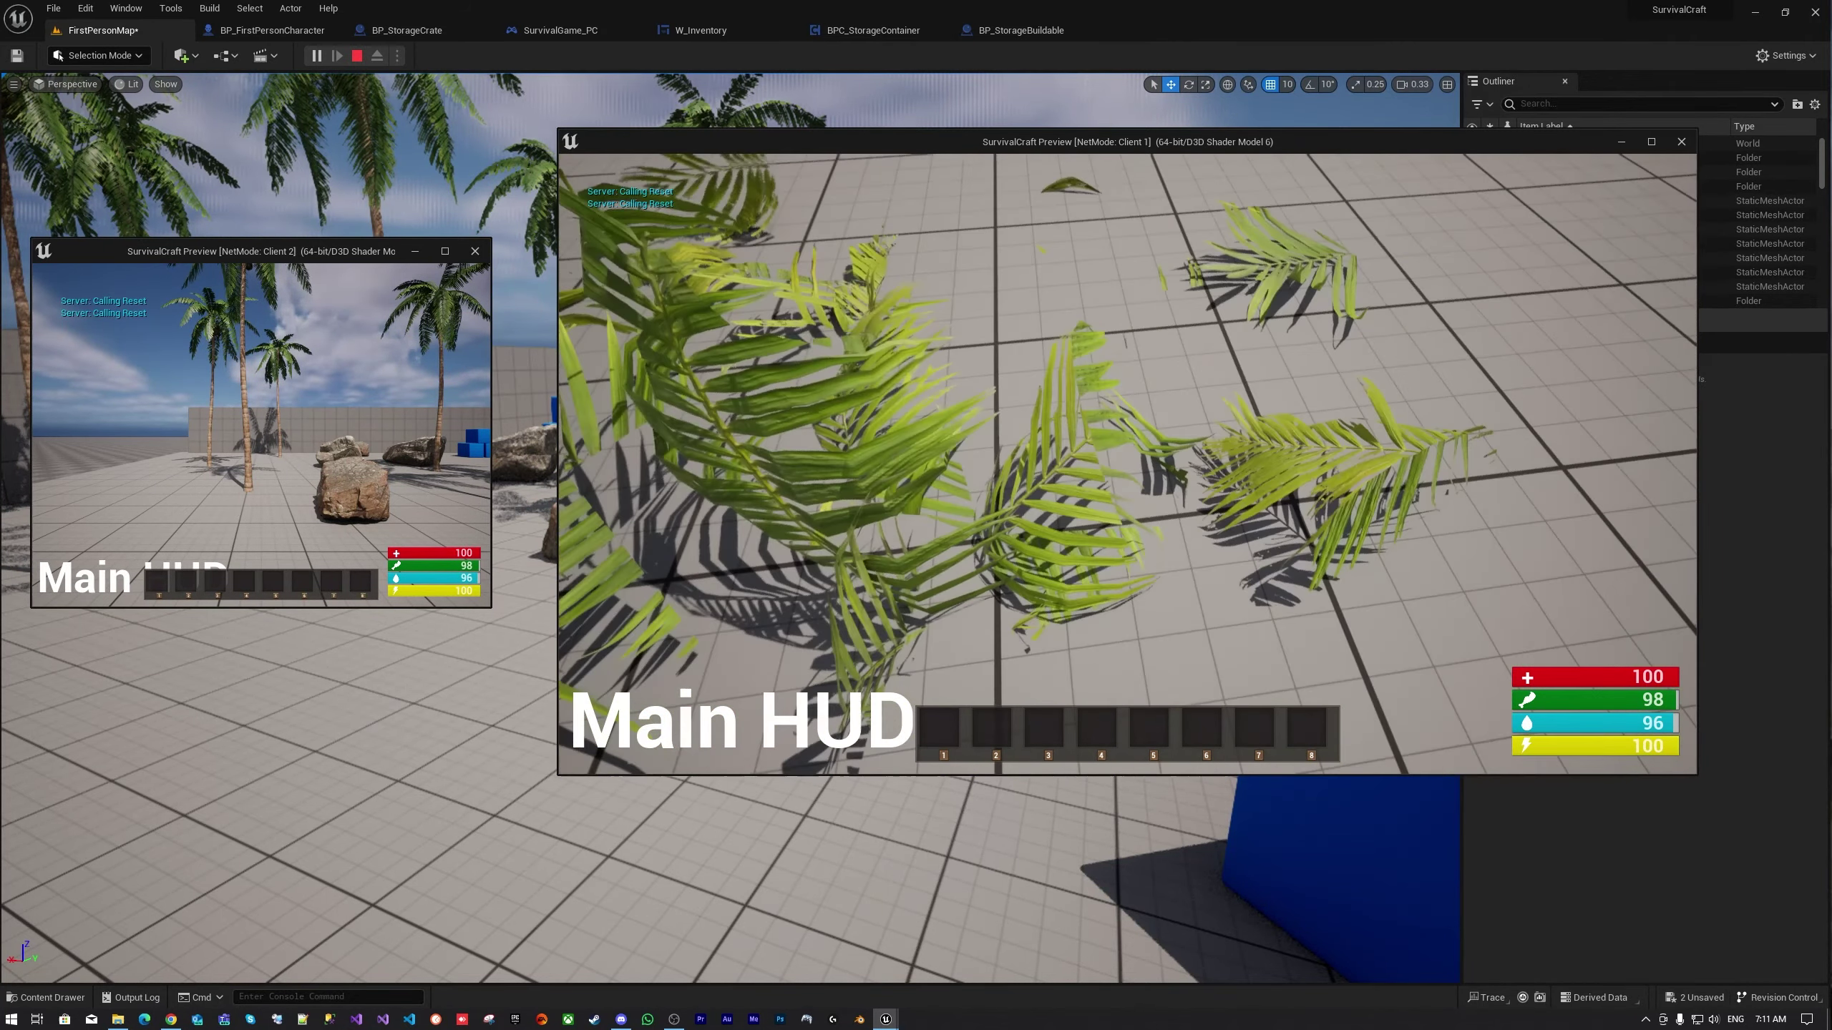
key("Tab")
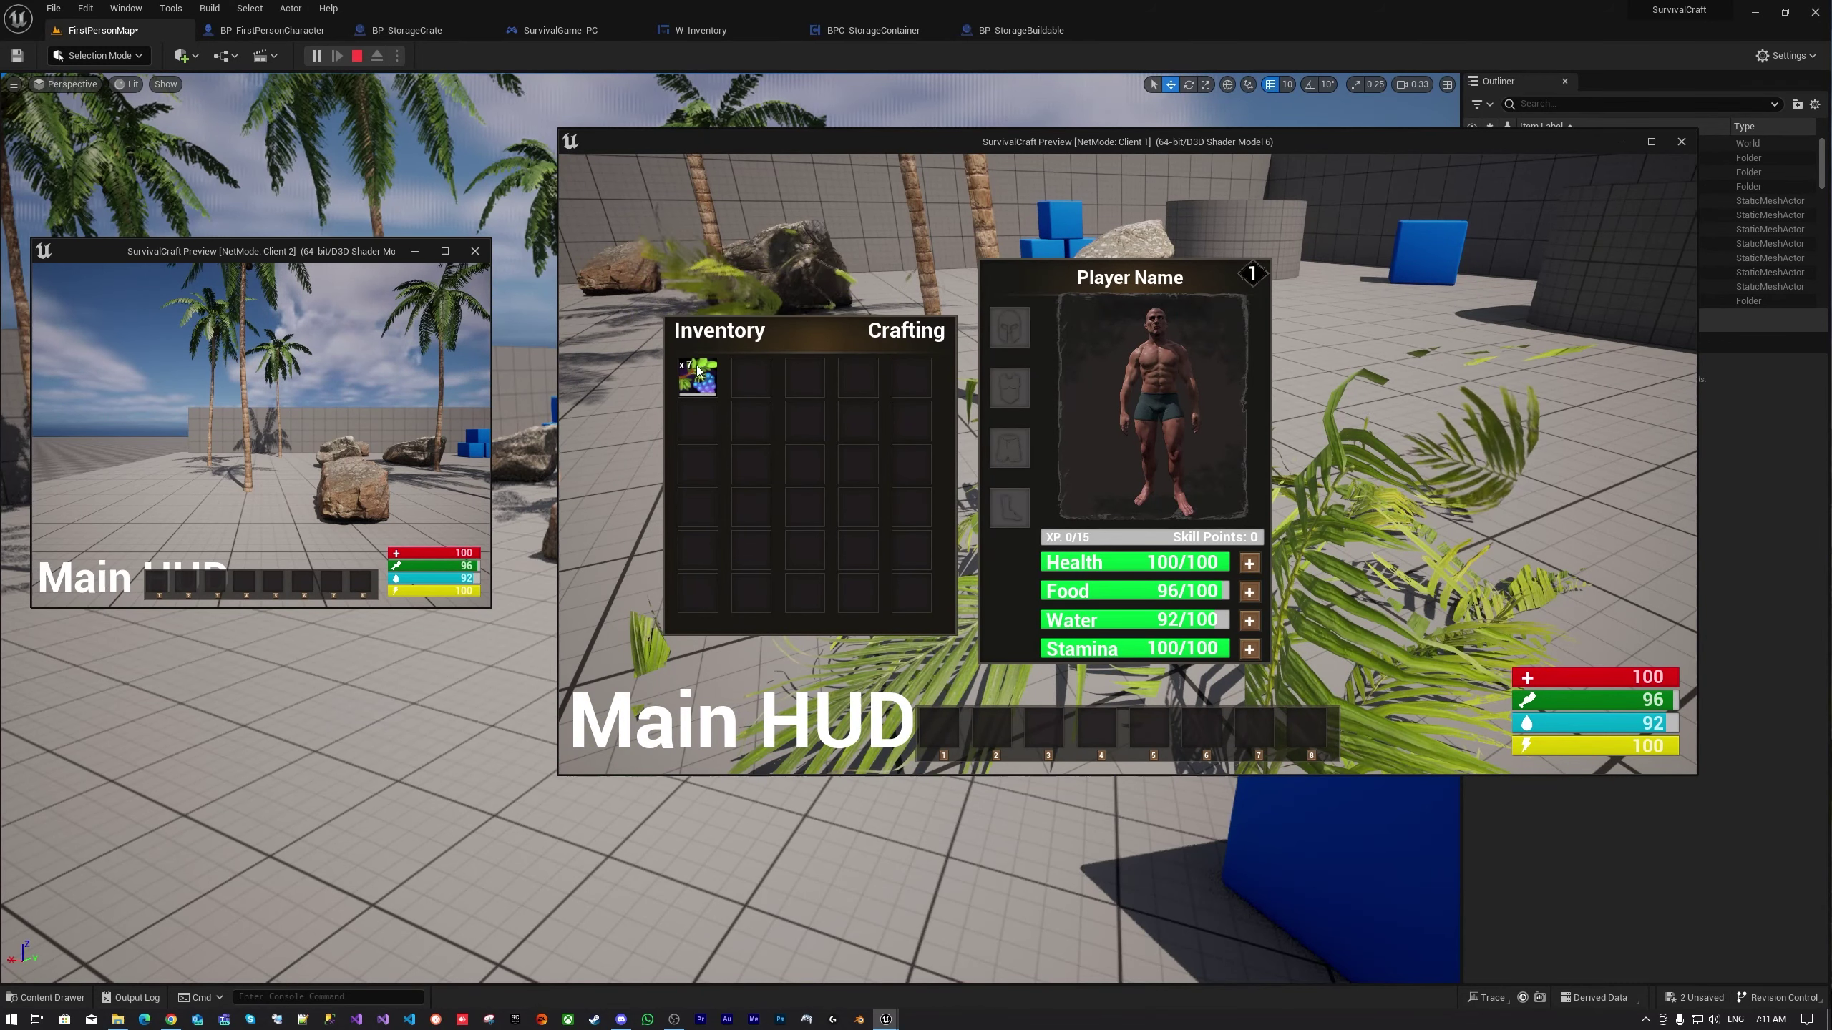
key("Escape")
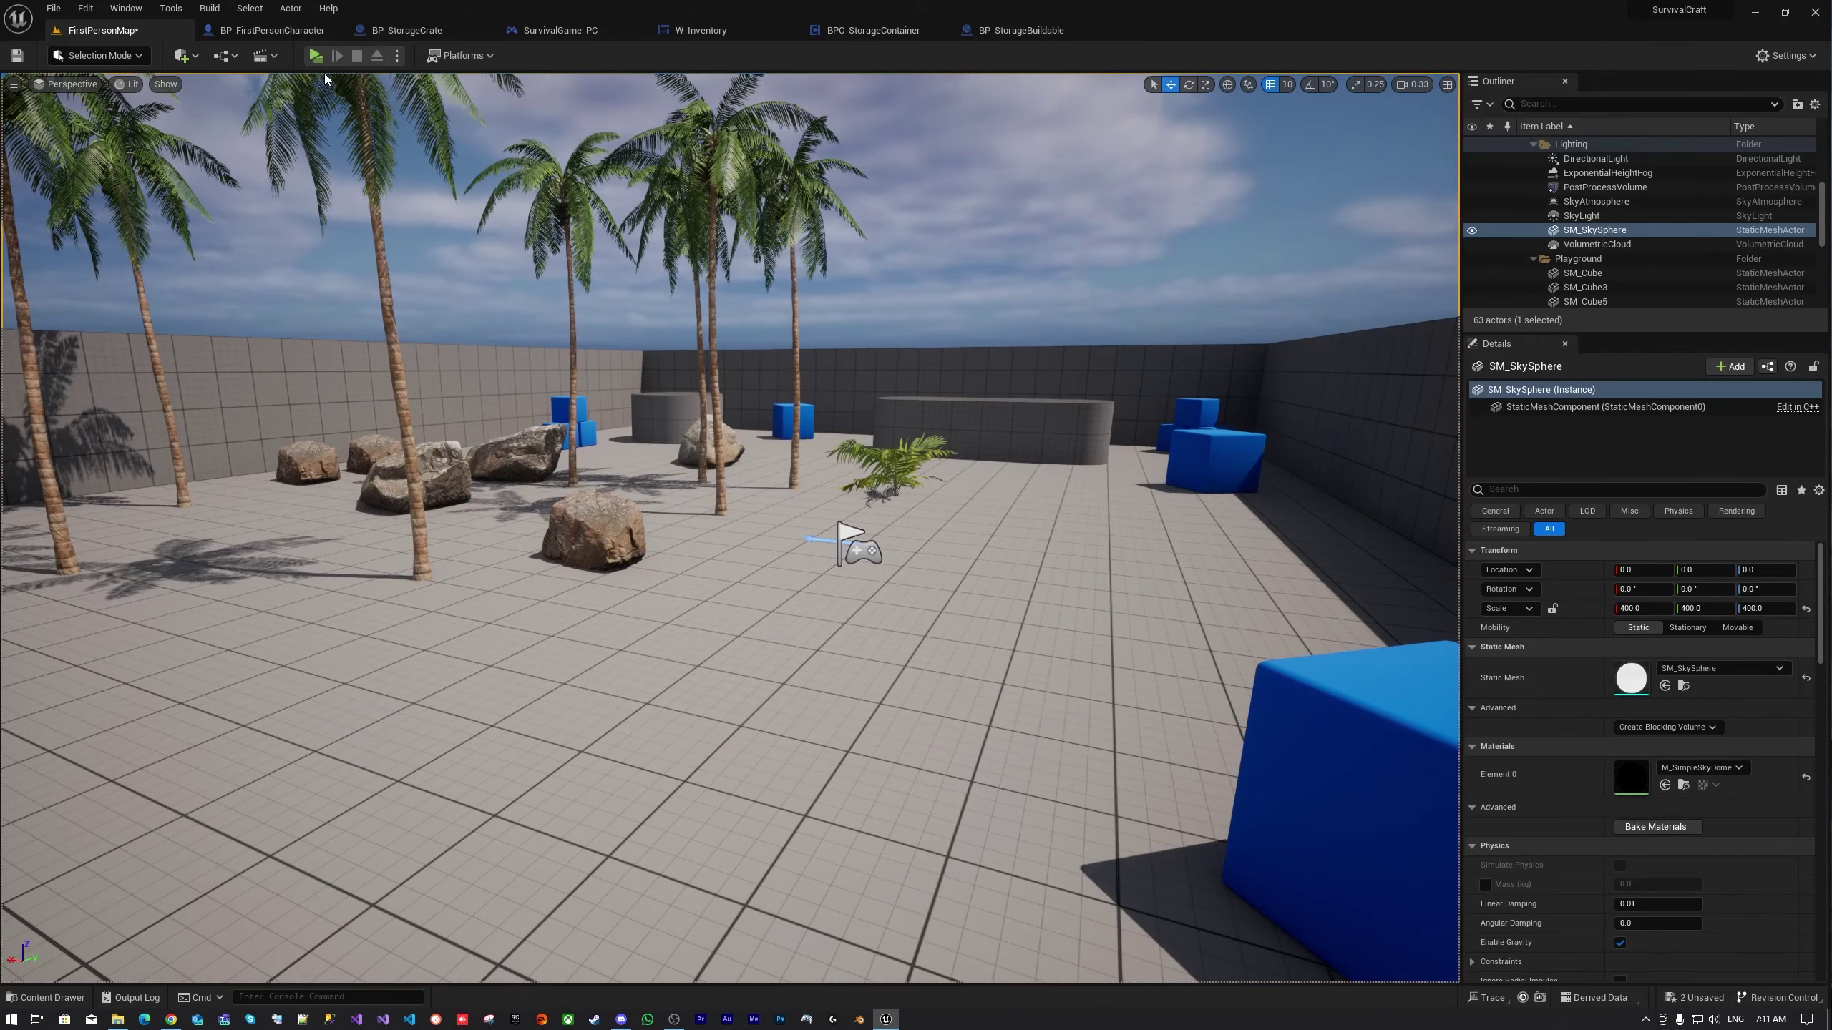
Restart the preview with Alt+P, harvest Barries and Tropical Leaf from the palm, and open the inventory
key("alt+p")
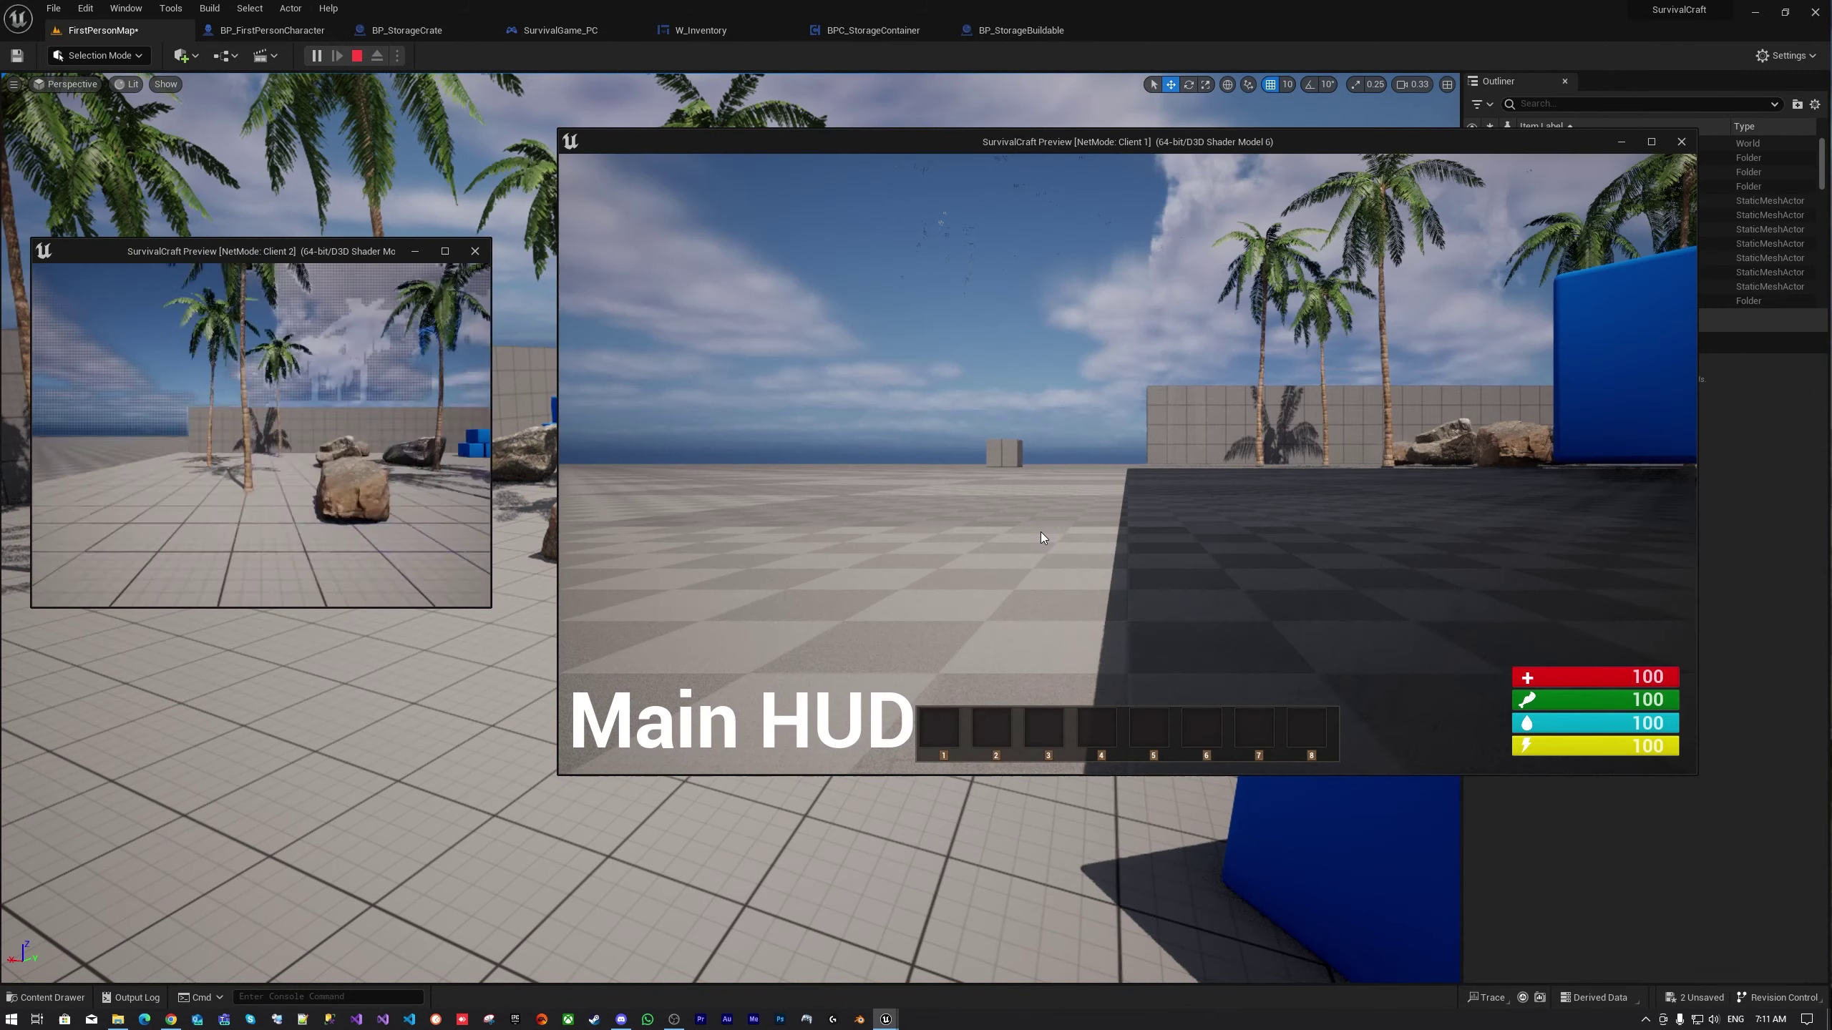
key("w")
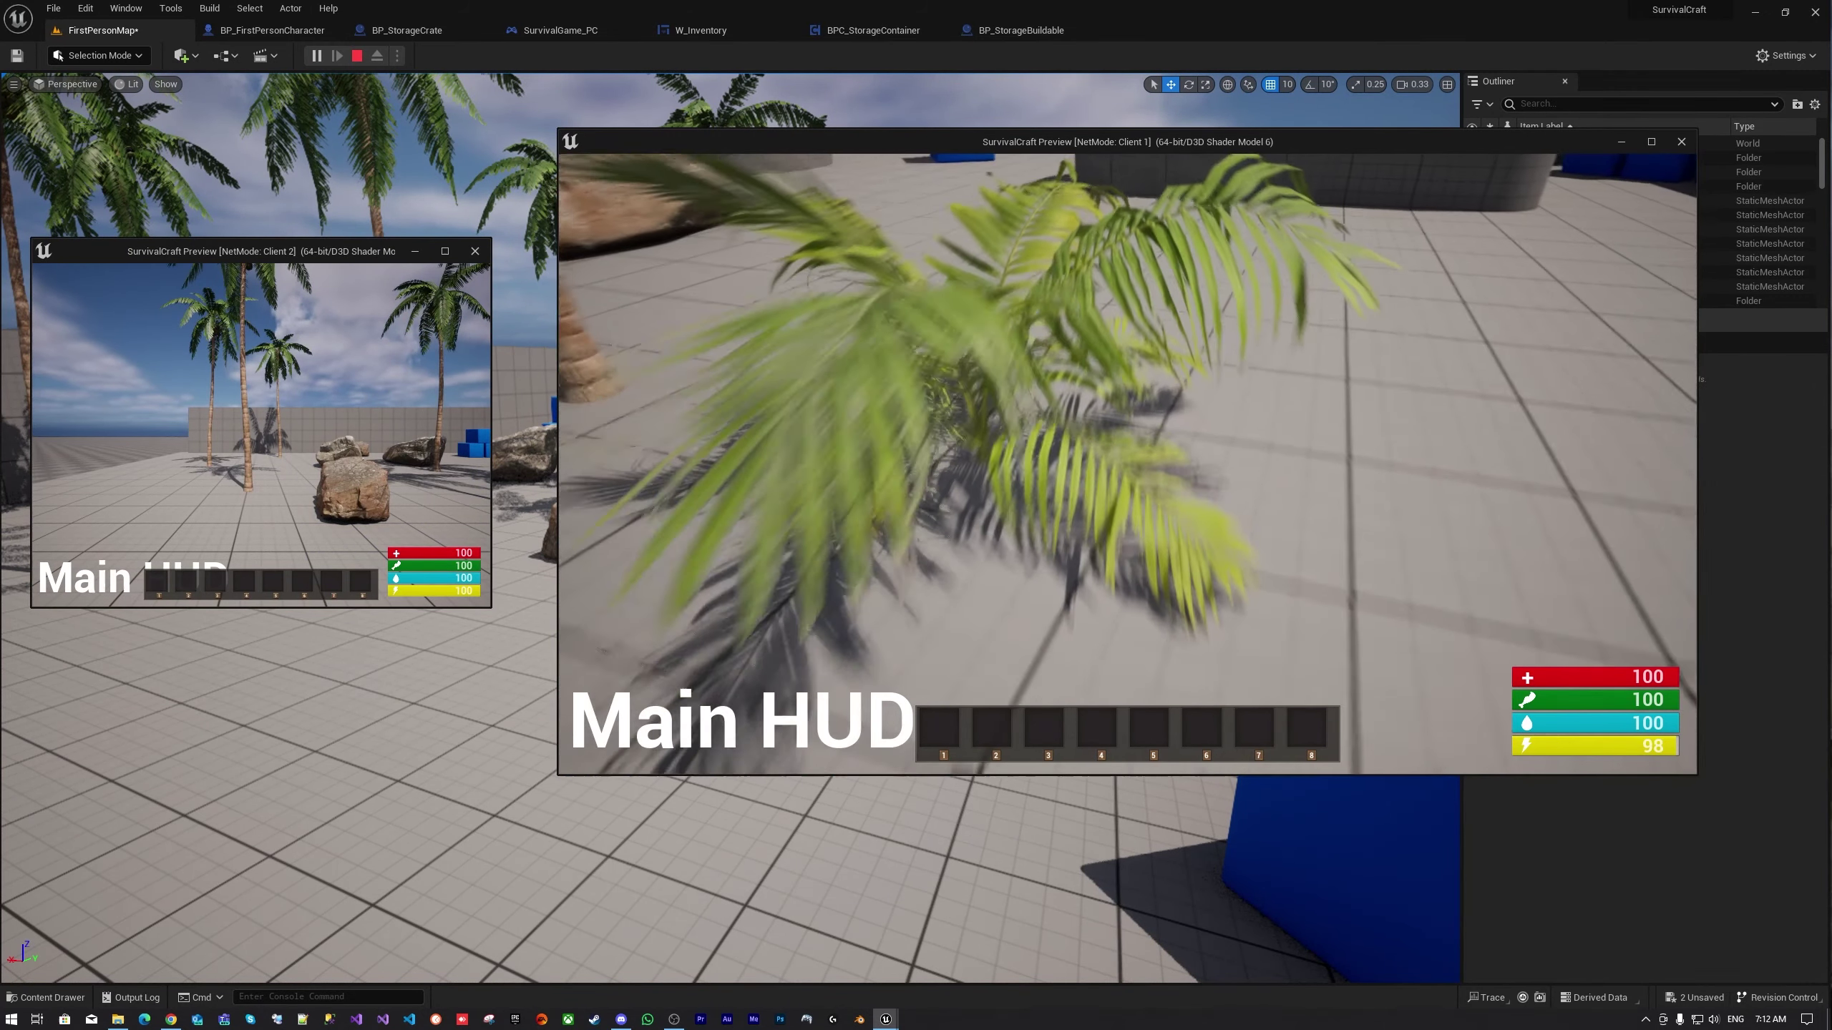
key("e")
key("e")
key("e")
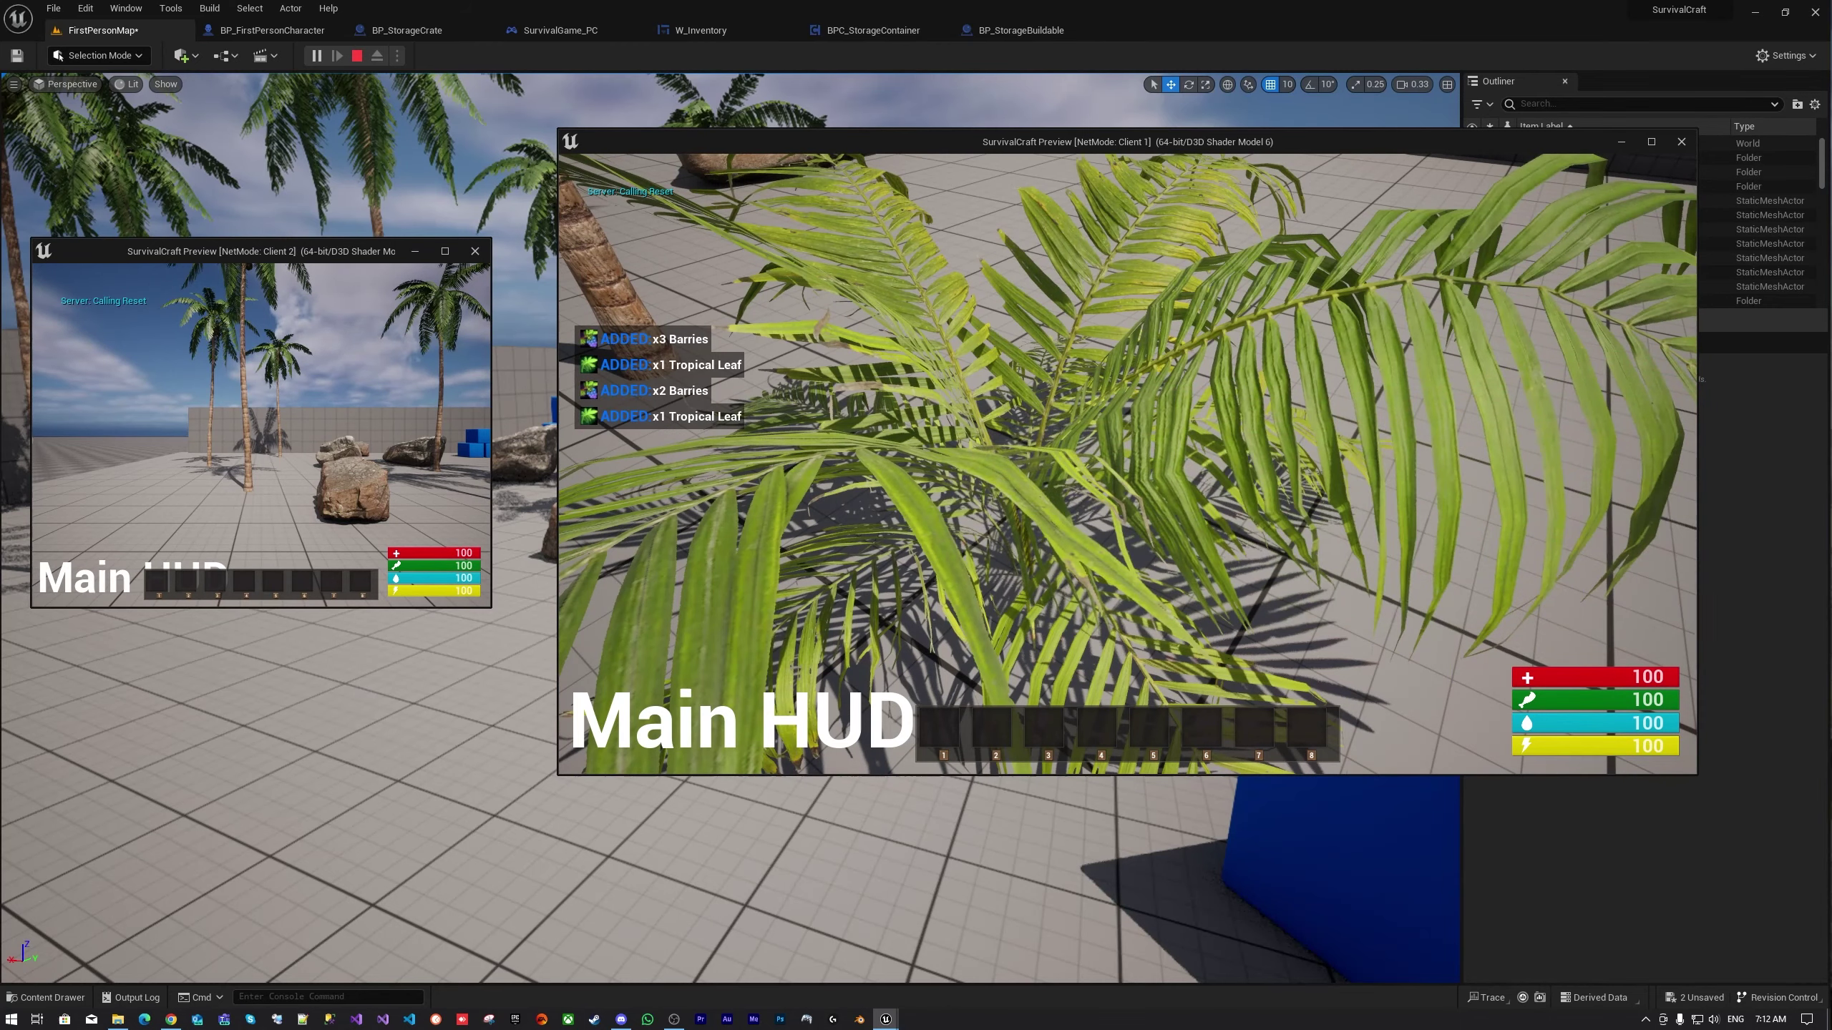
key("e")
key("Tab")
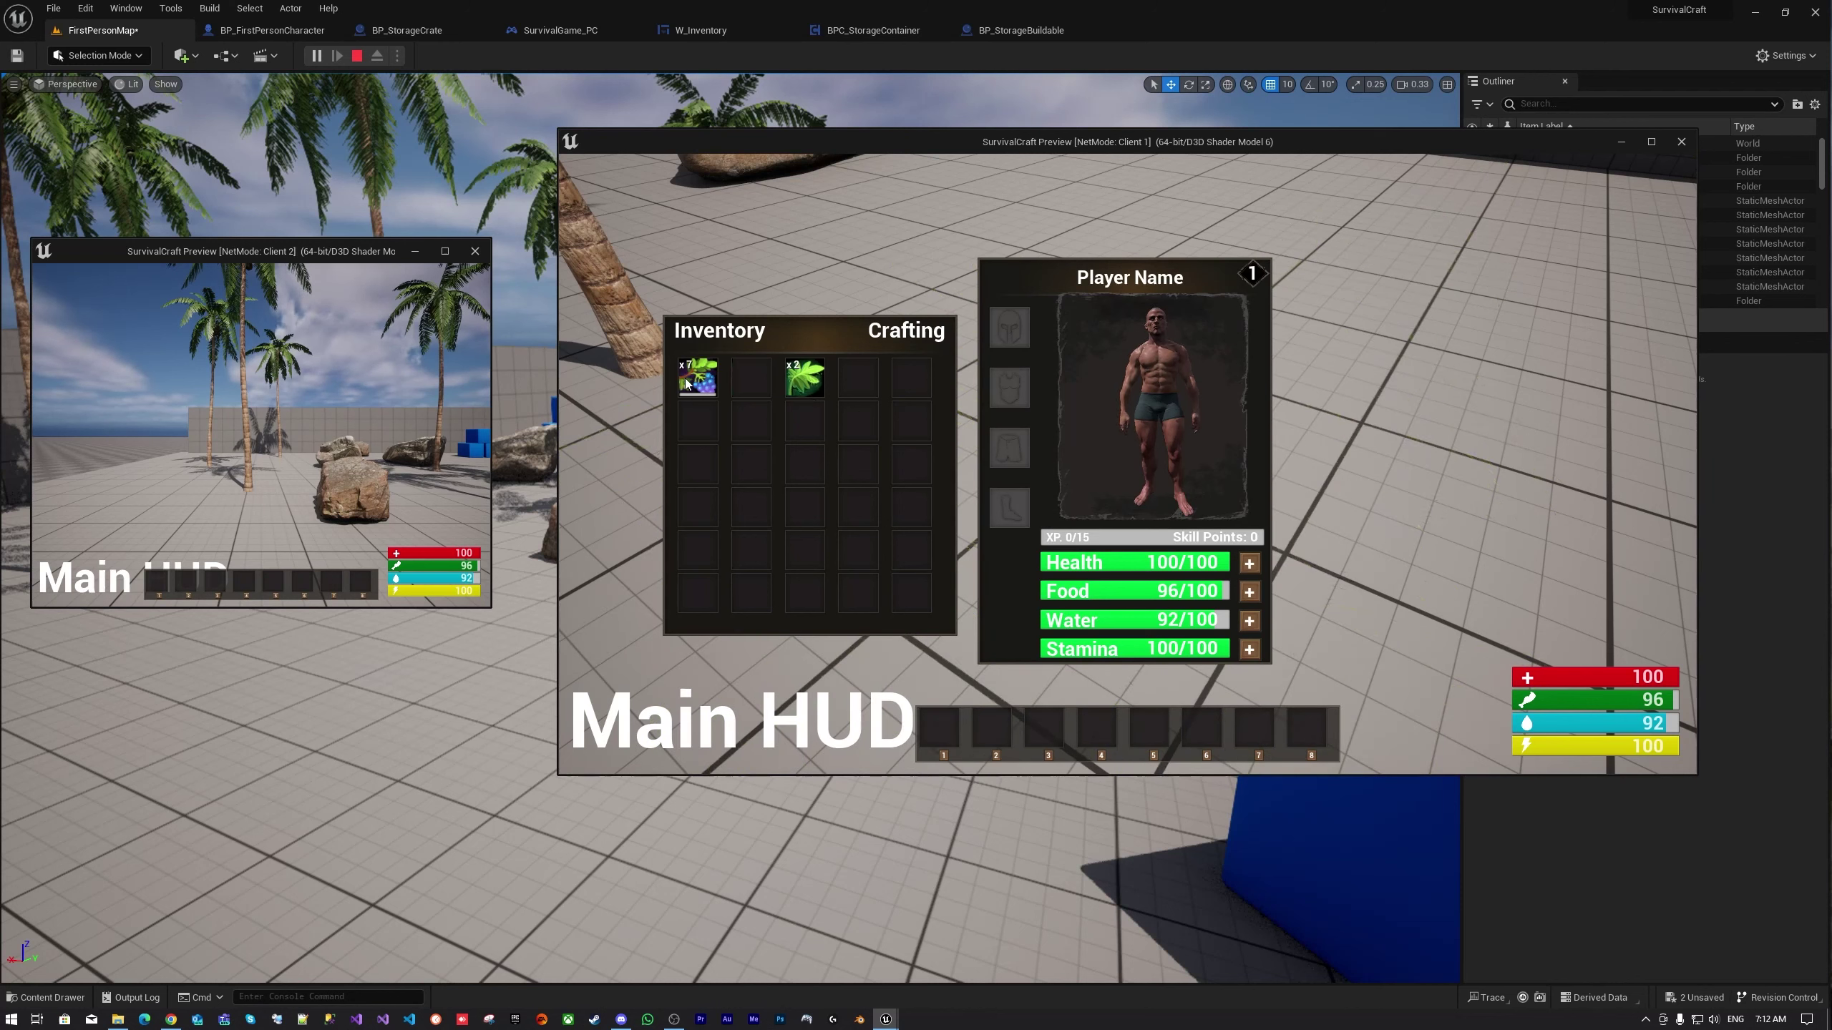
Drag the Barries stack around the grid, leaving it in row one, column four
left_click_drag(751, 426, 794, 462)
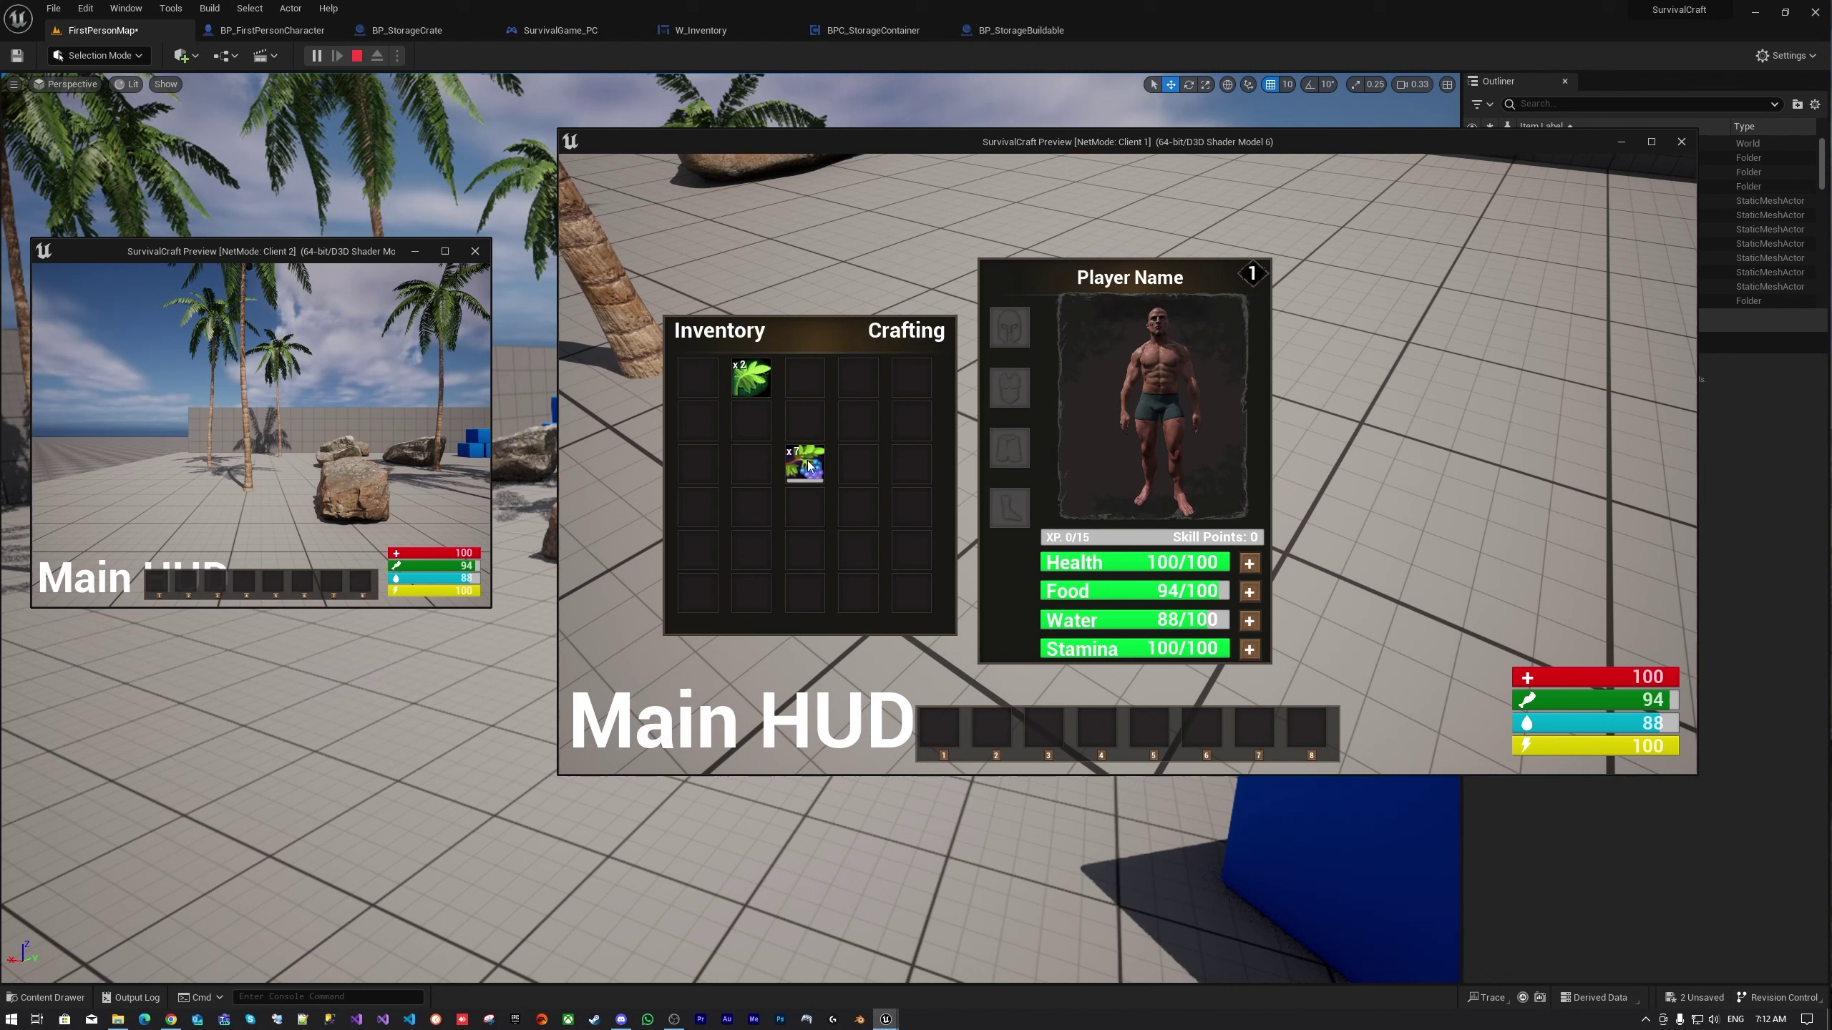
left_click_drag(753, 376, 752, 374)
left_click_drag(794, 473, 810, 437)
mouse_move(798, 375)
left_mouse_down()
mouse_move(857, 376)
mouse_move(697, 419)
mouse_move(752, 421)
left_mouse_up()
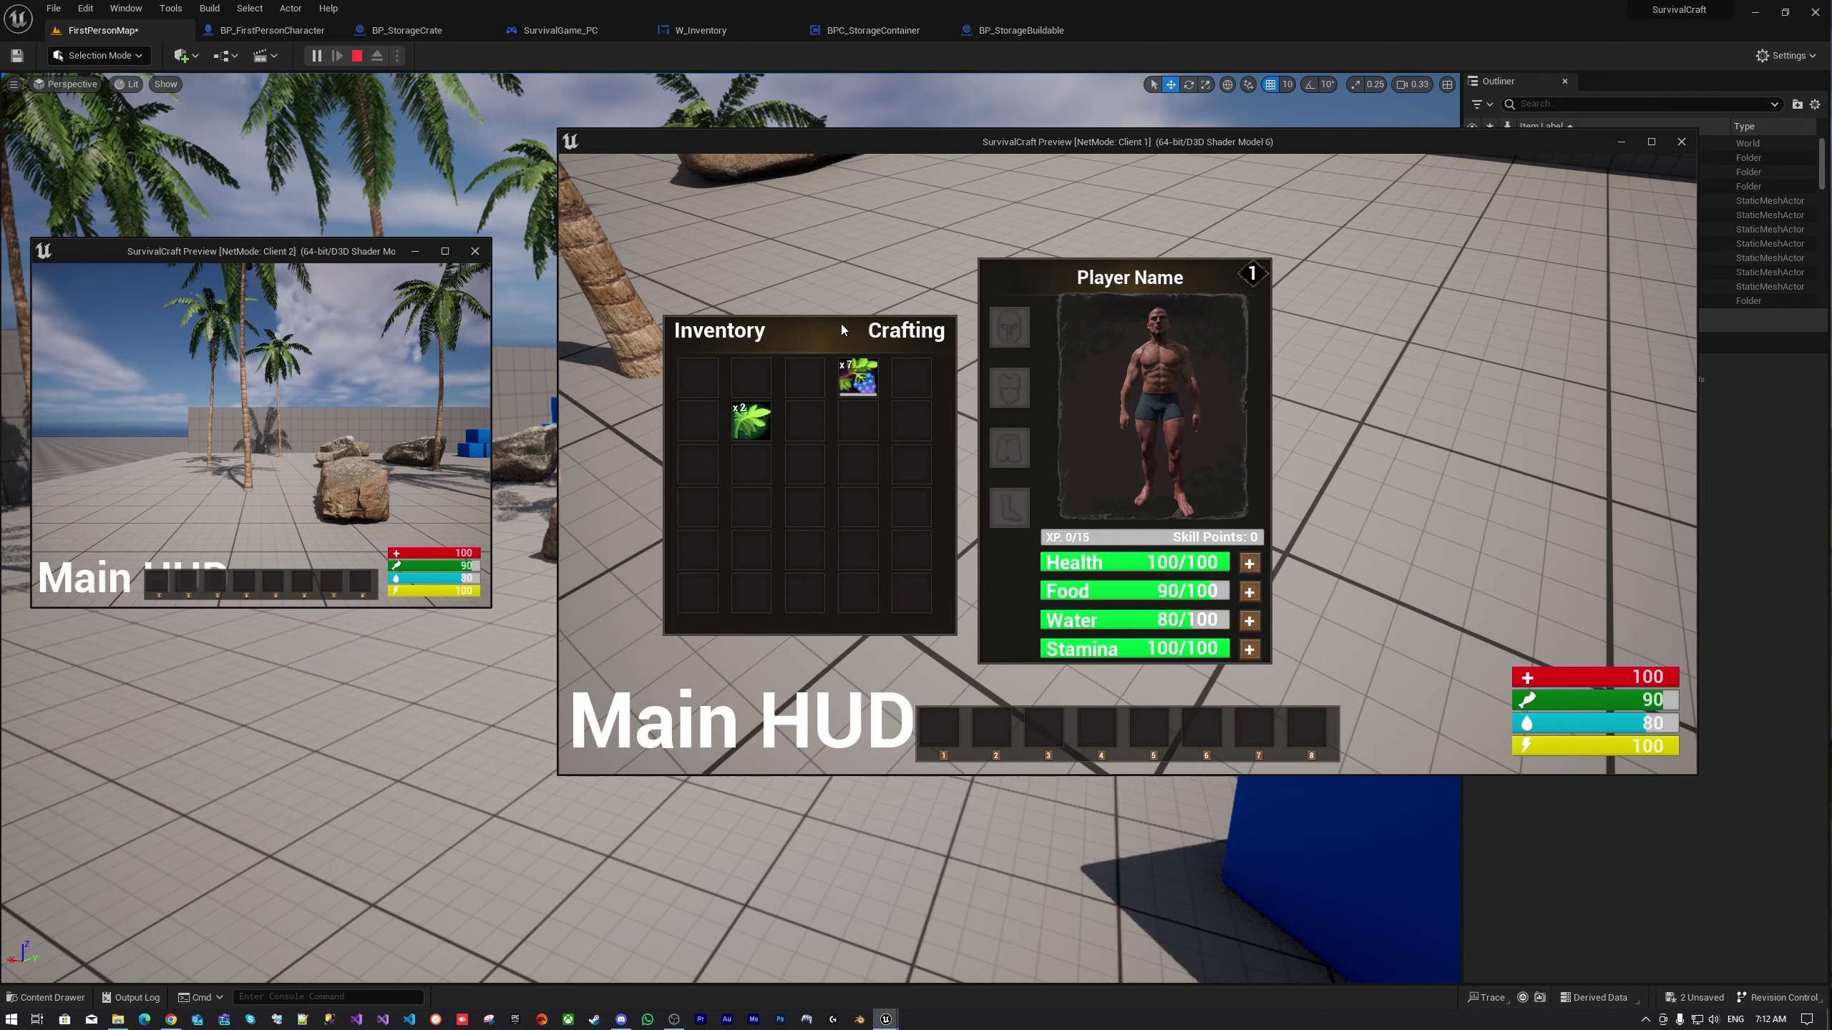
In the Crafting tab, view the Stone Pickaxe, Stone Hatchet, Rope and building recipes
left_click(877, 330)
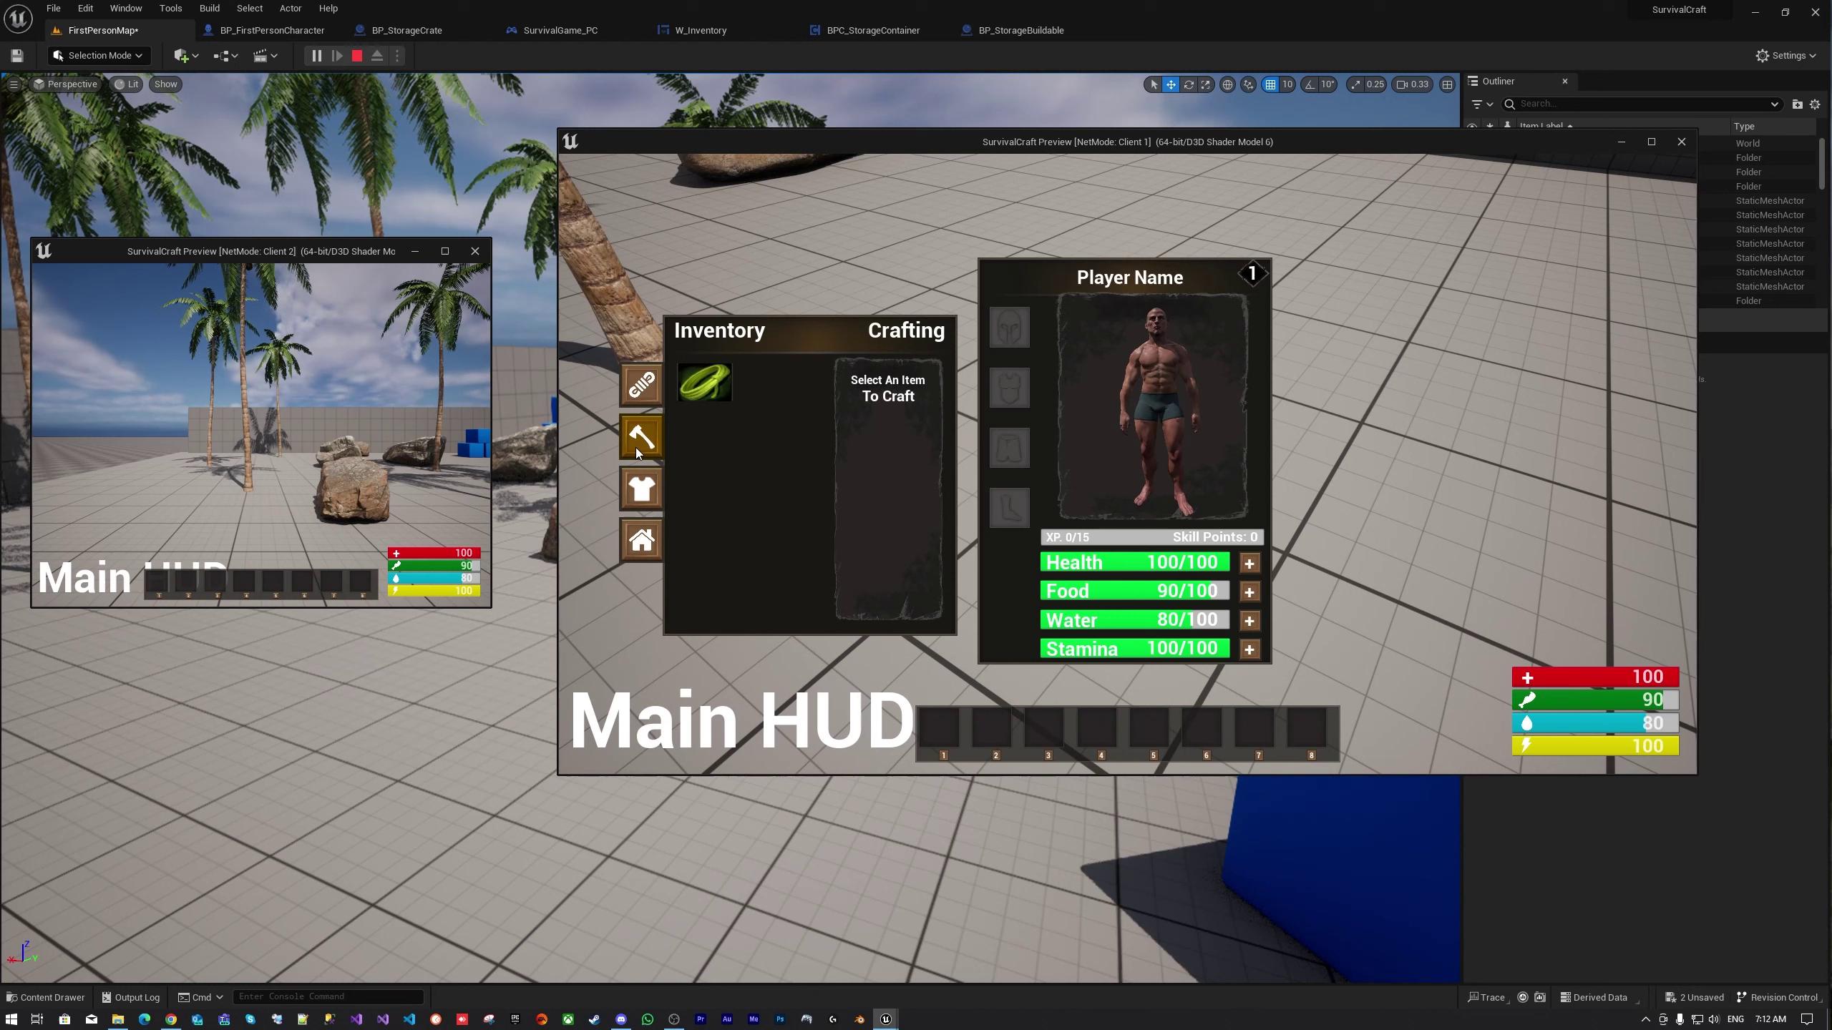
left_click(786, 383)
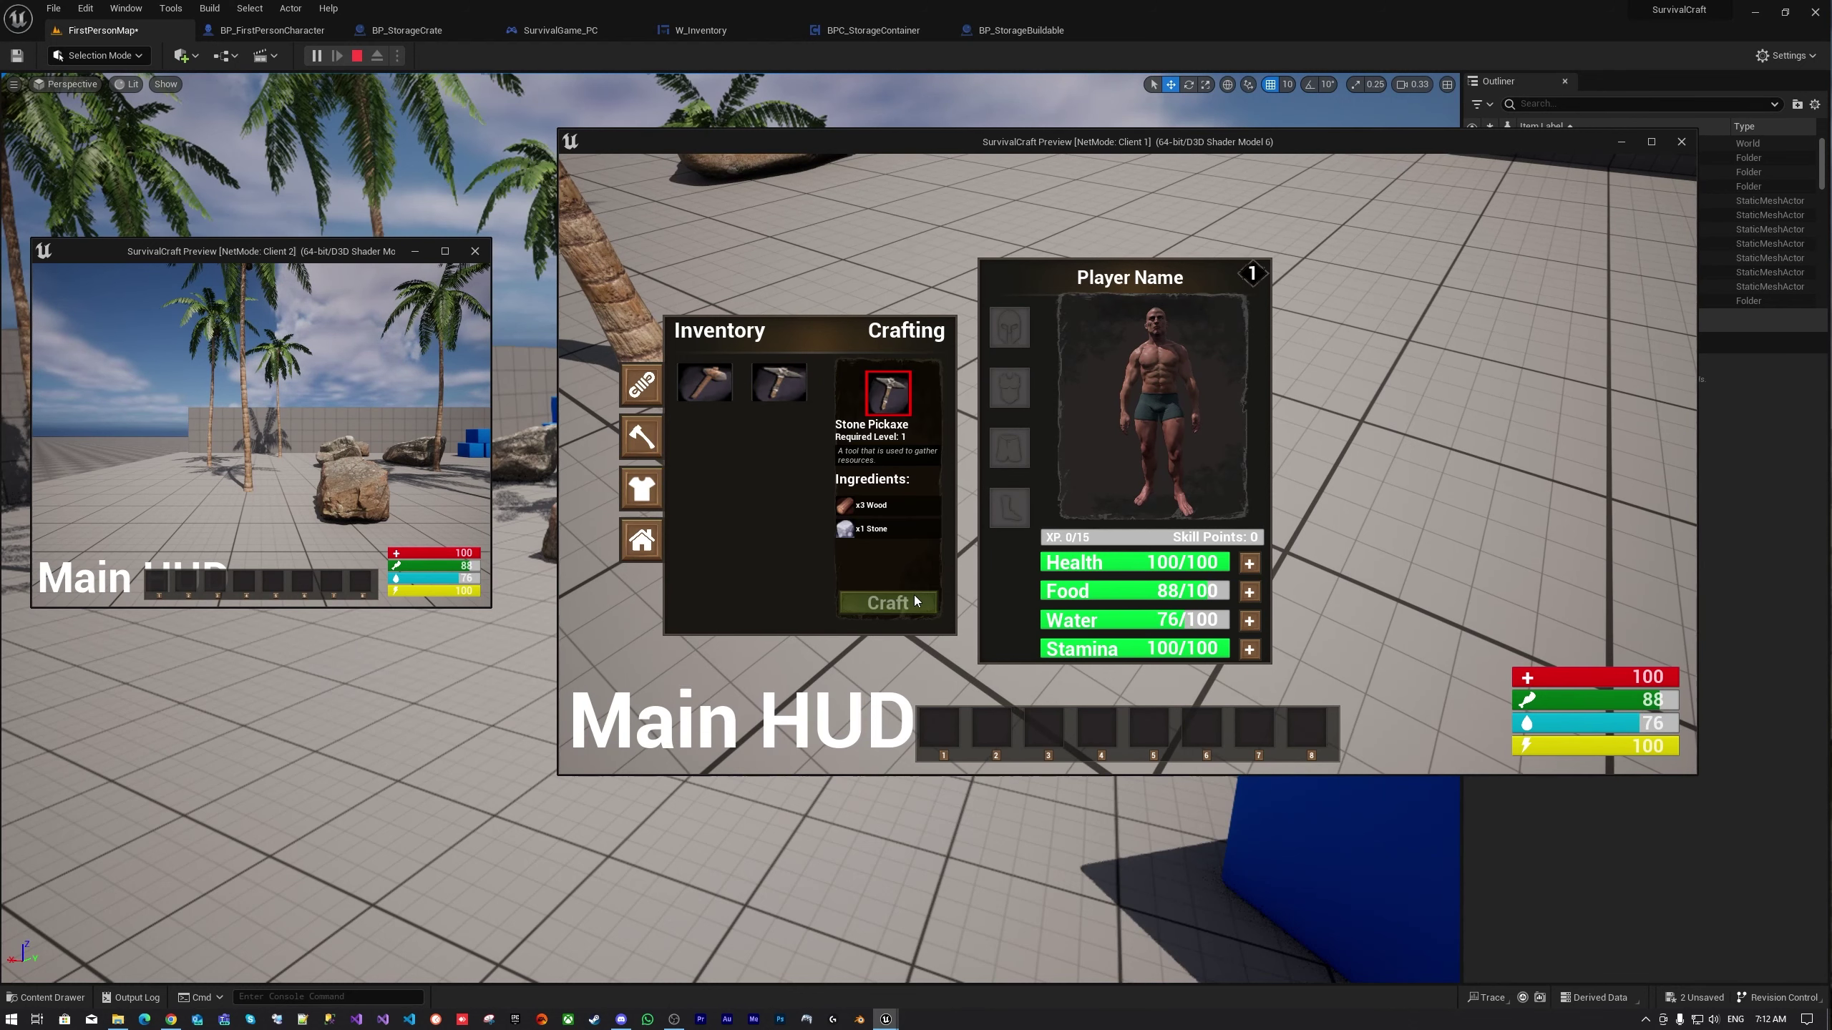
left_click(869, 605)
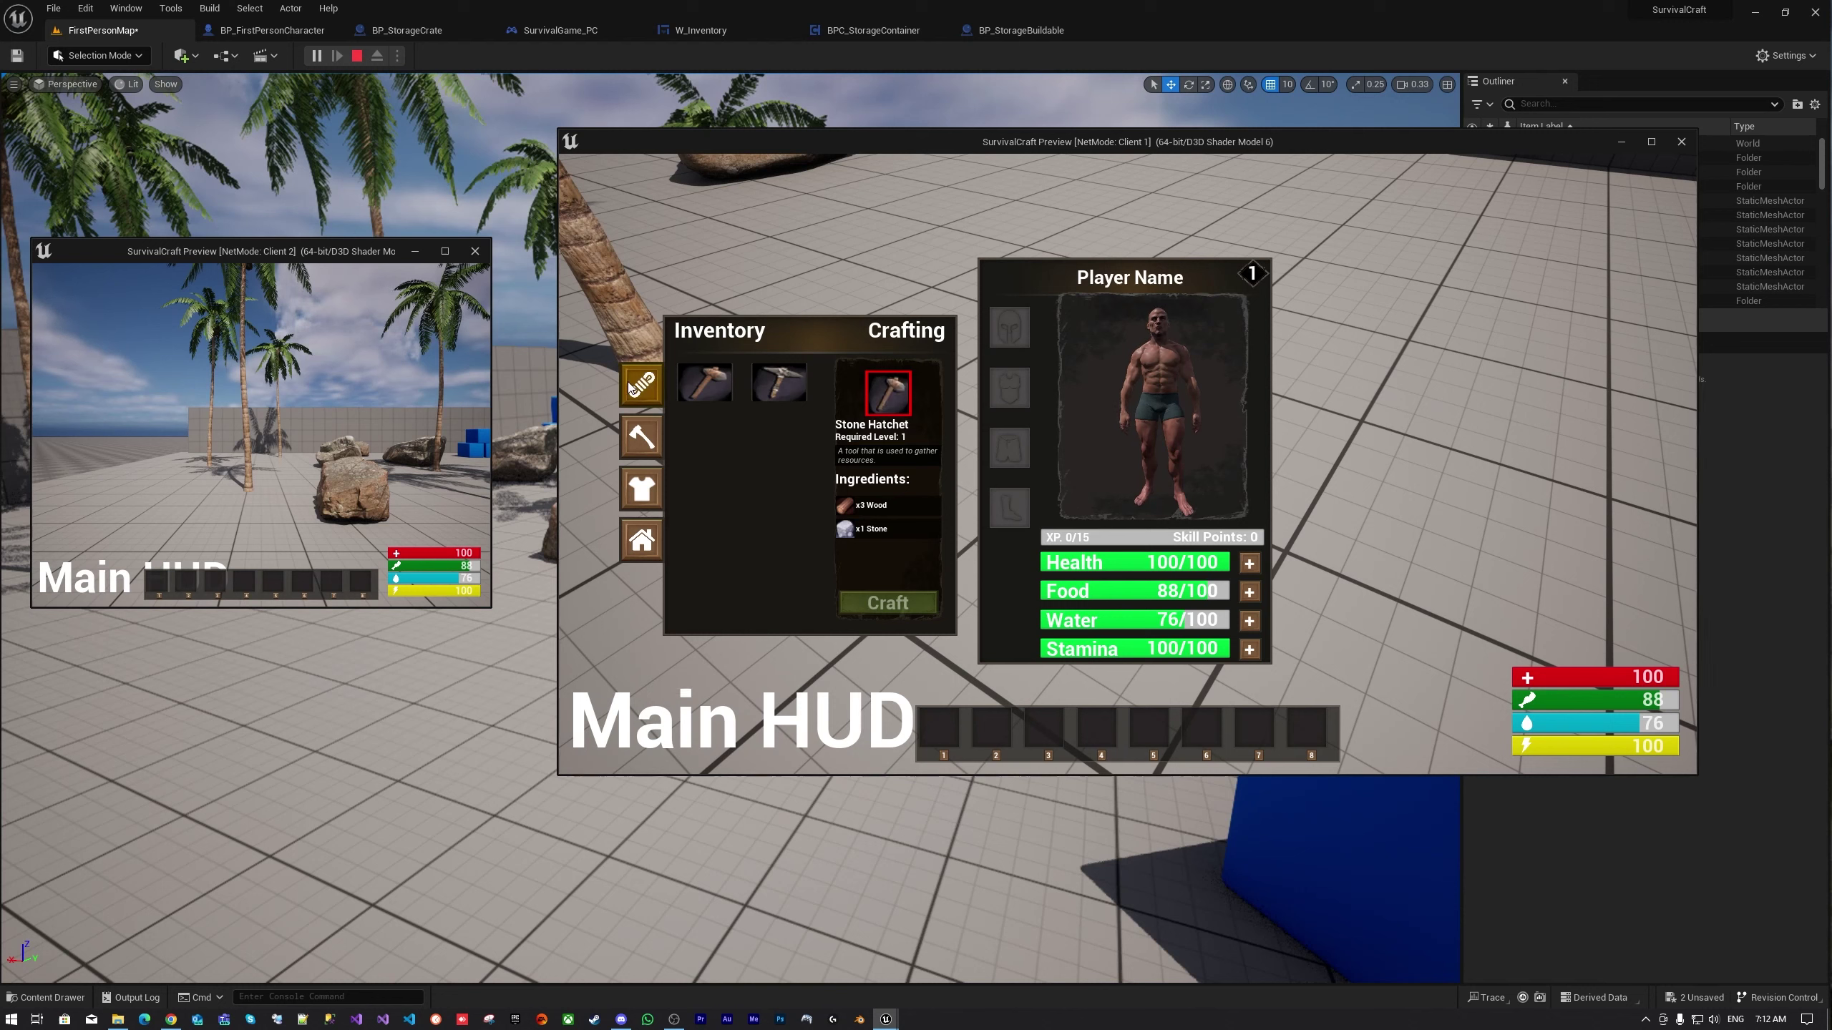
left_click(689, 397)
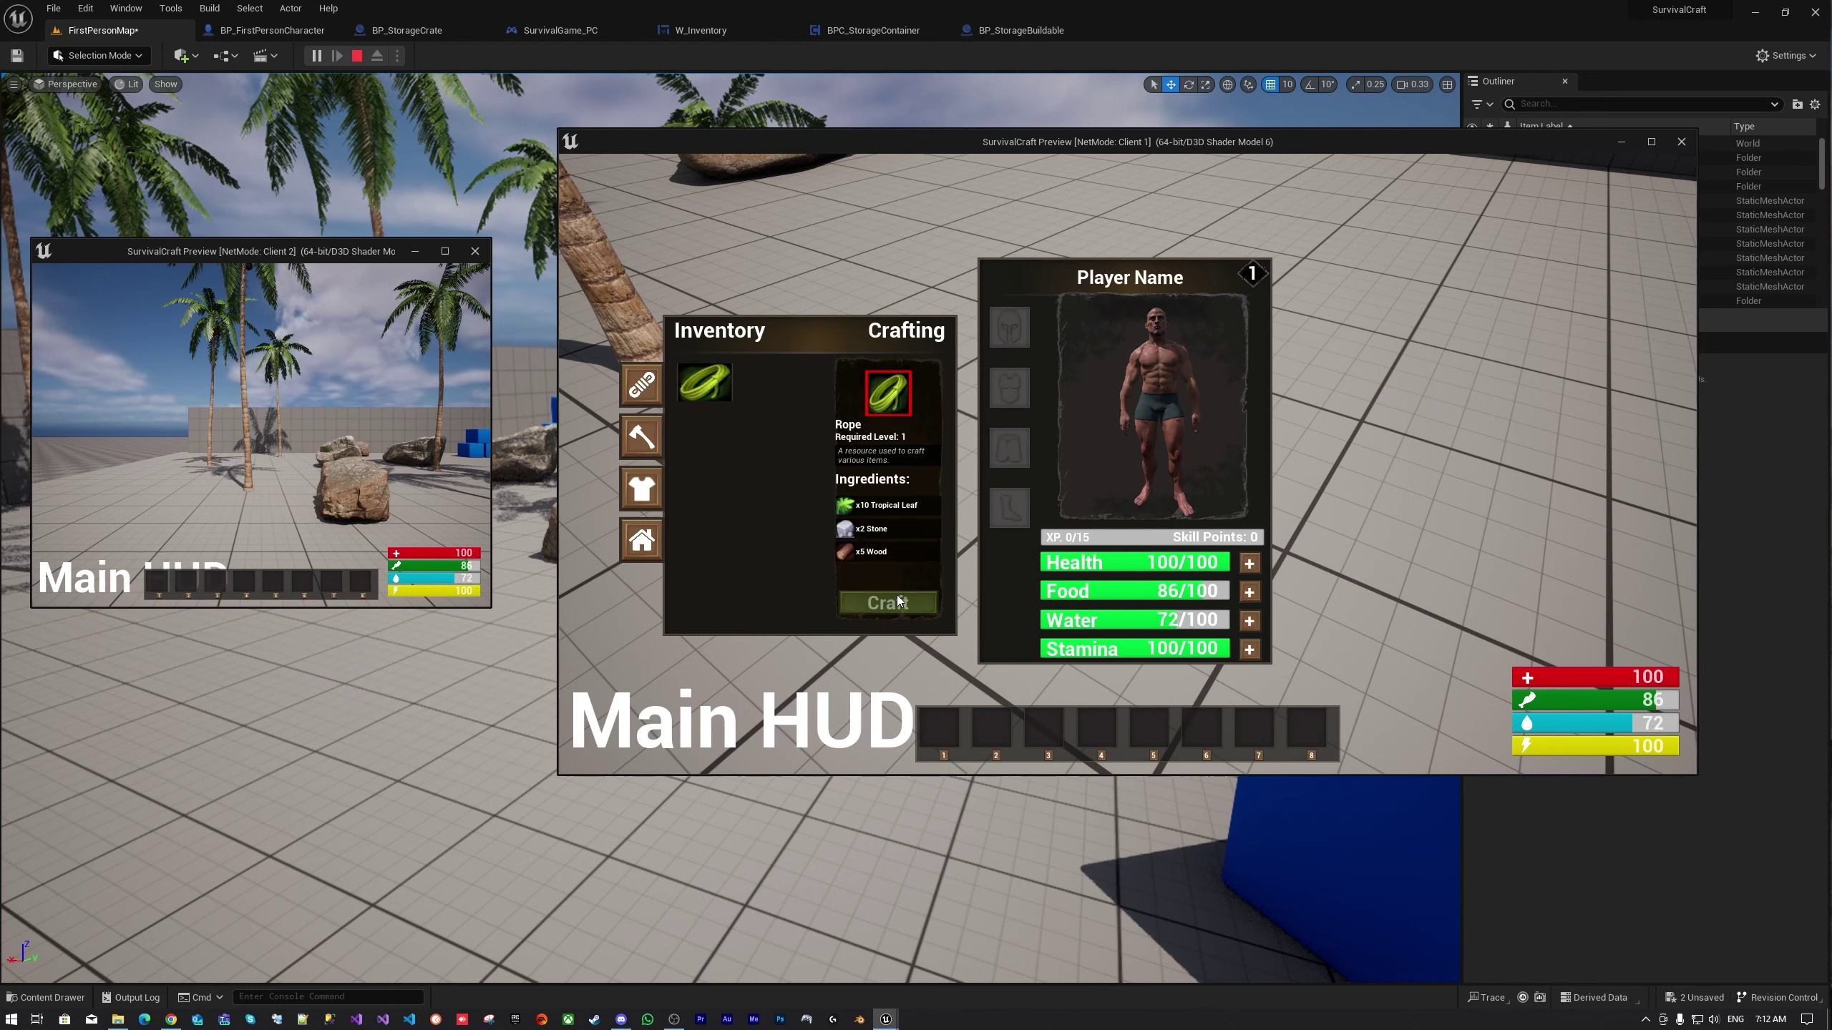
left_click(649, 538)
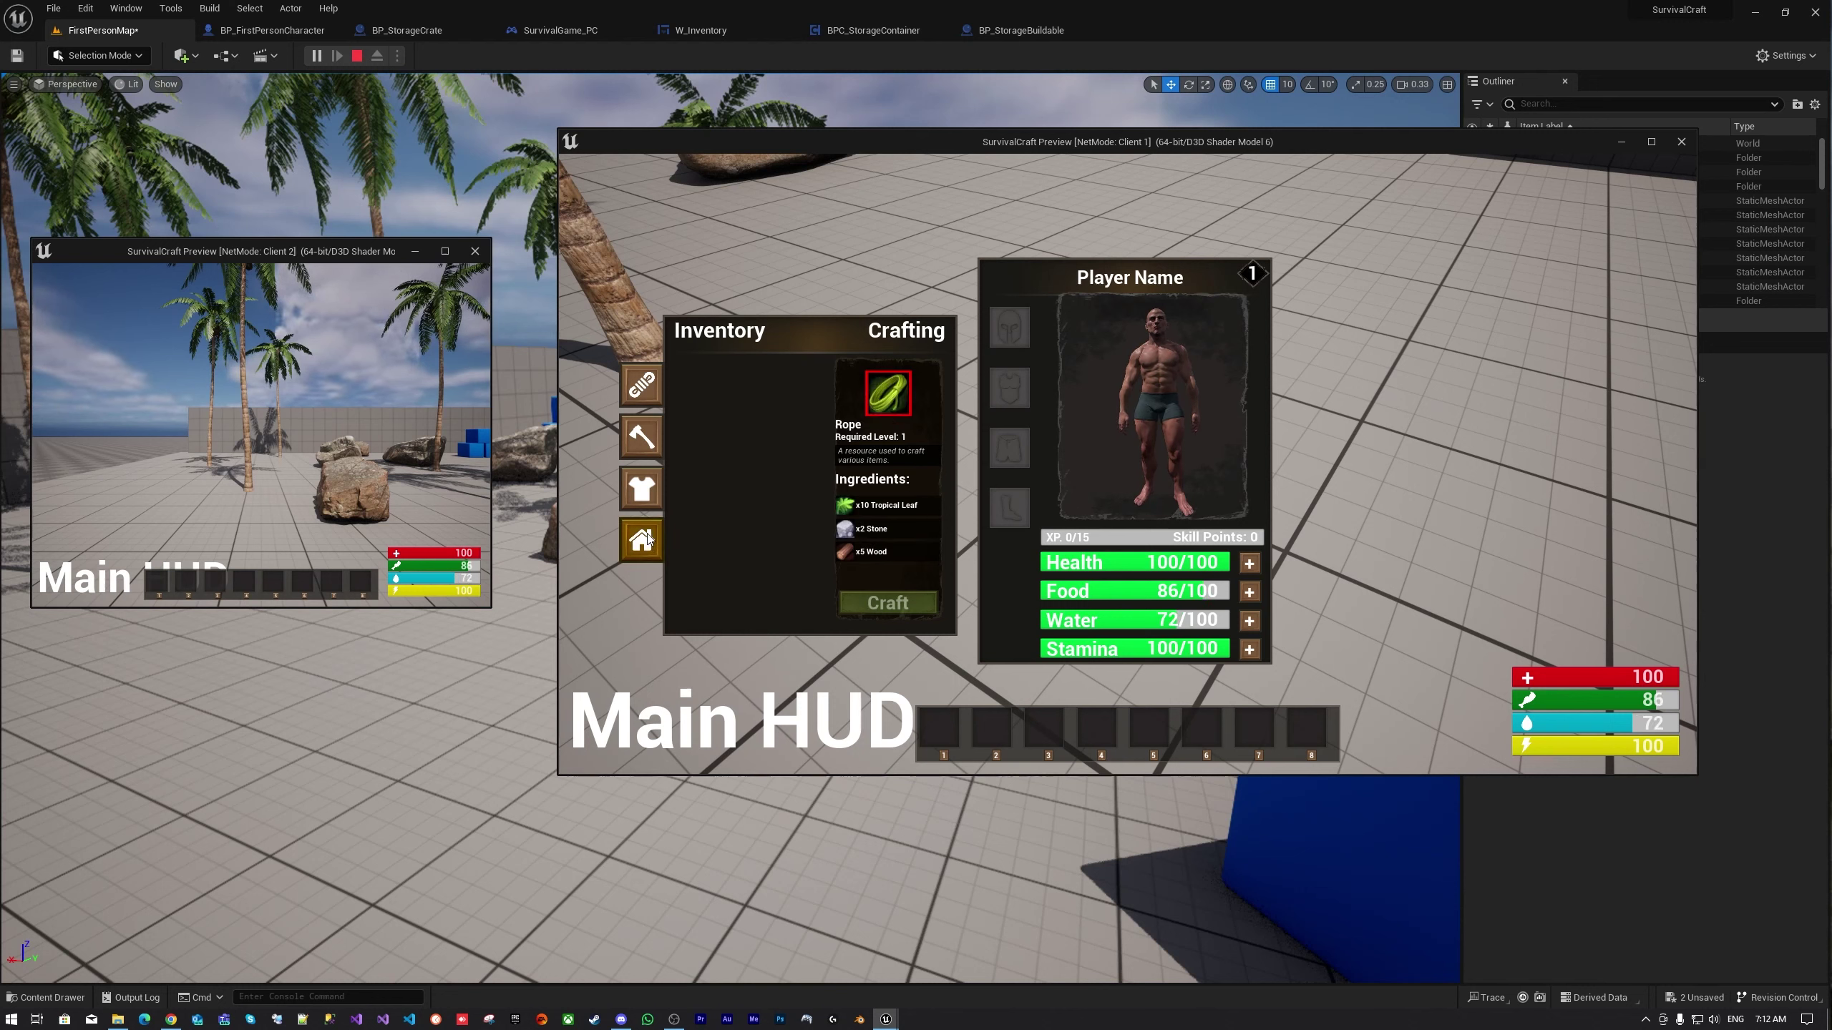
left_click(641, 386)
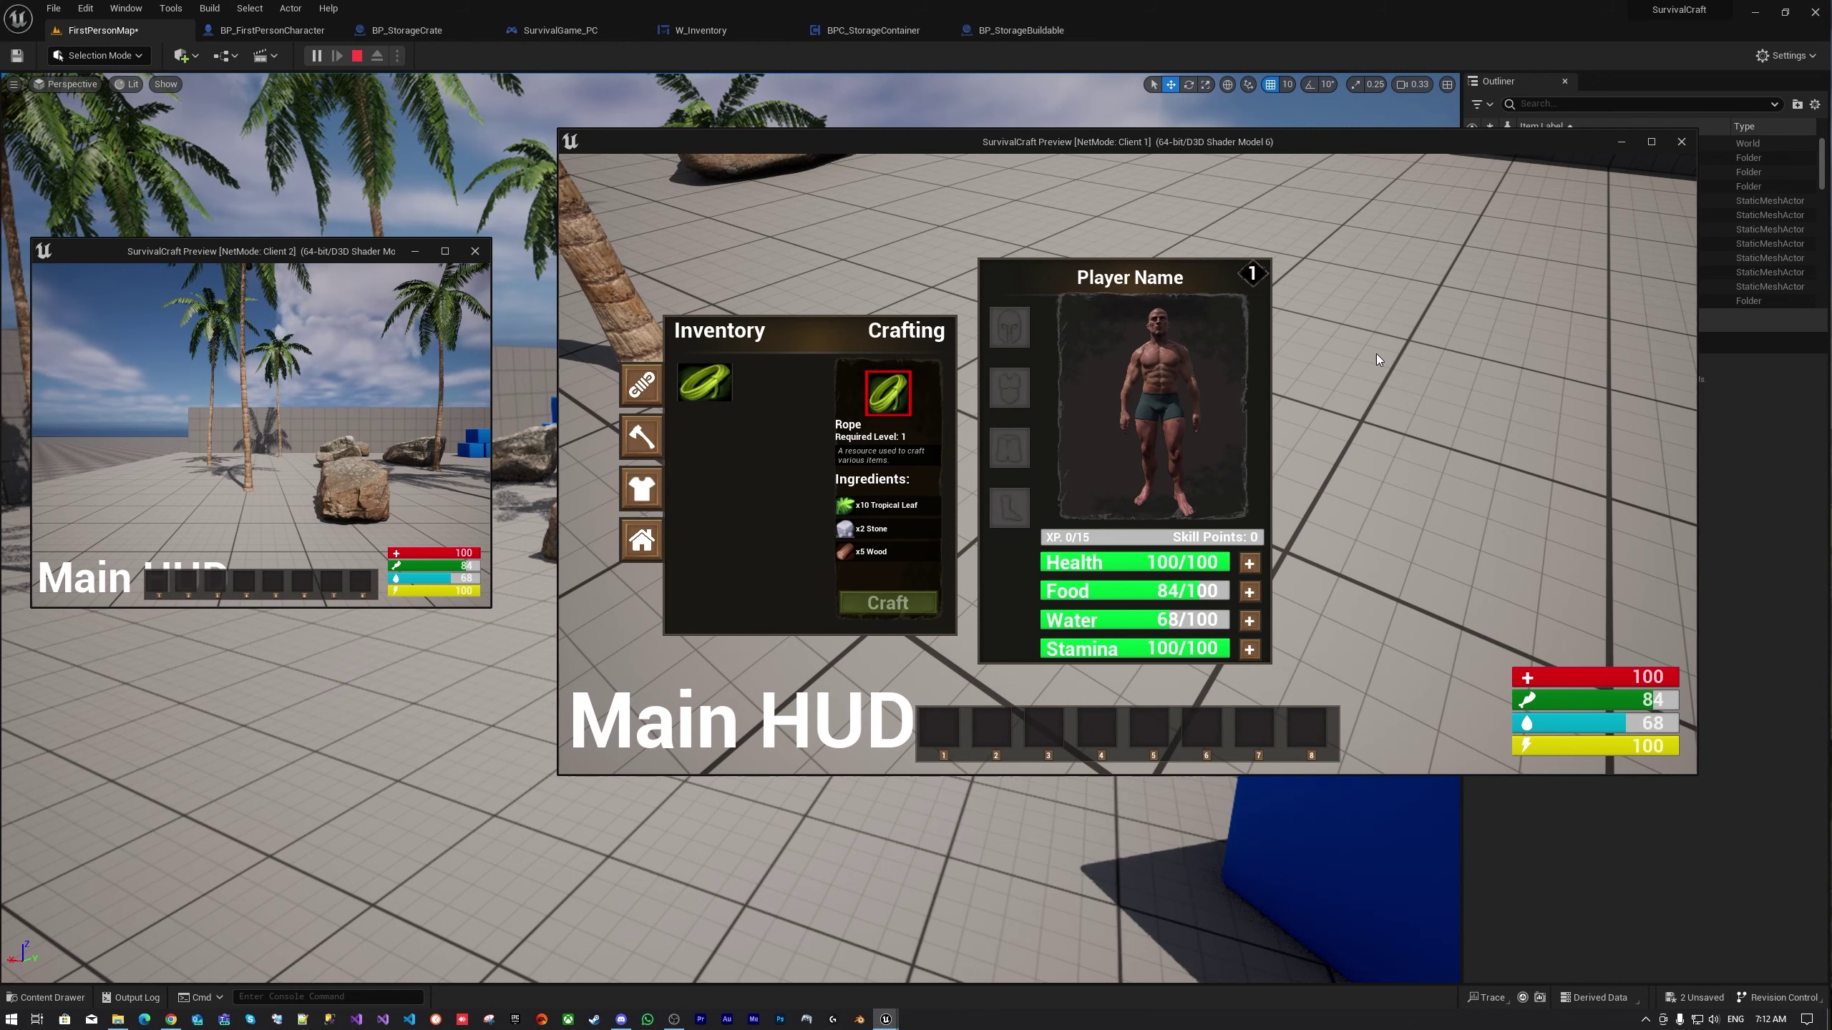
Close the panels and walk Client 1 toward the rocks
key("Tab")
key("shift+w")
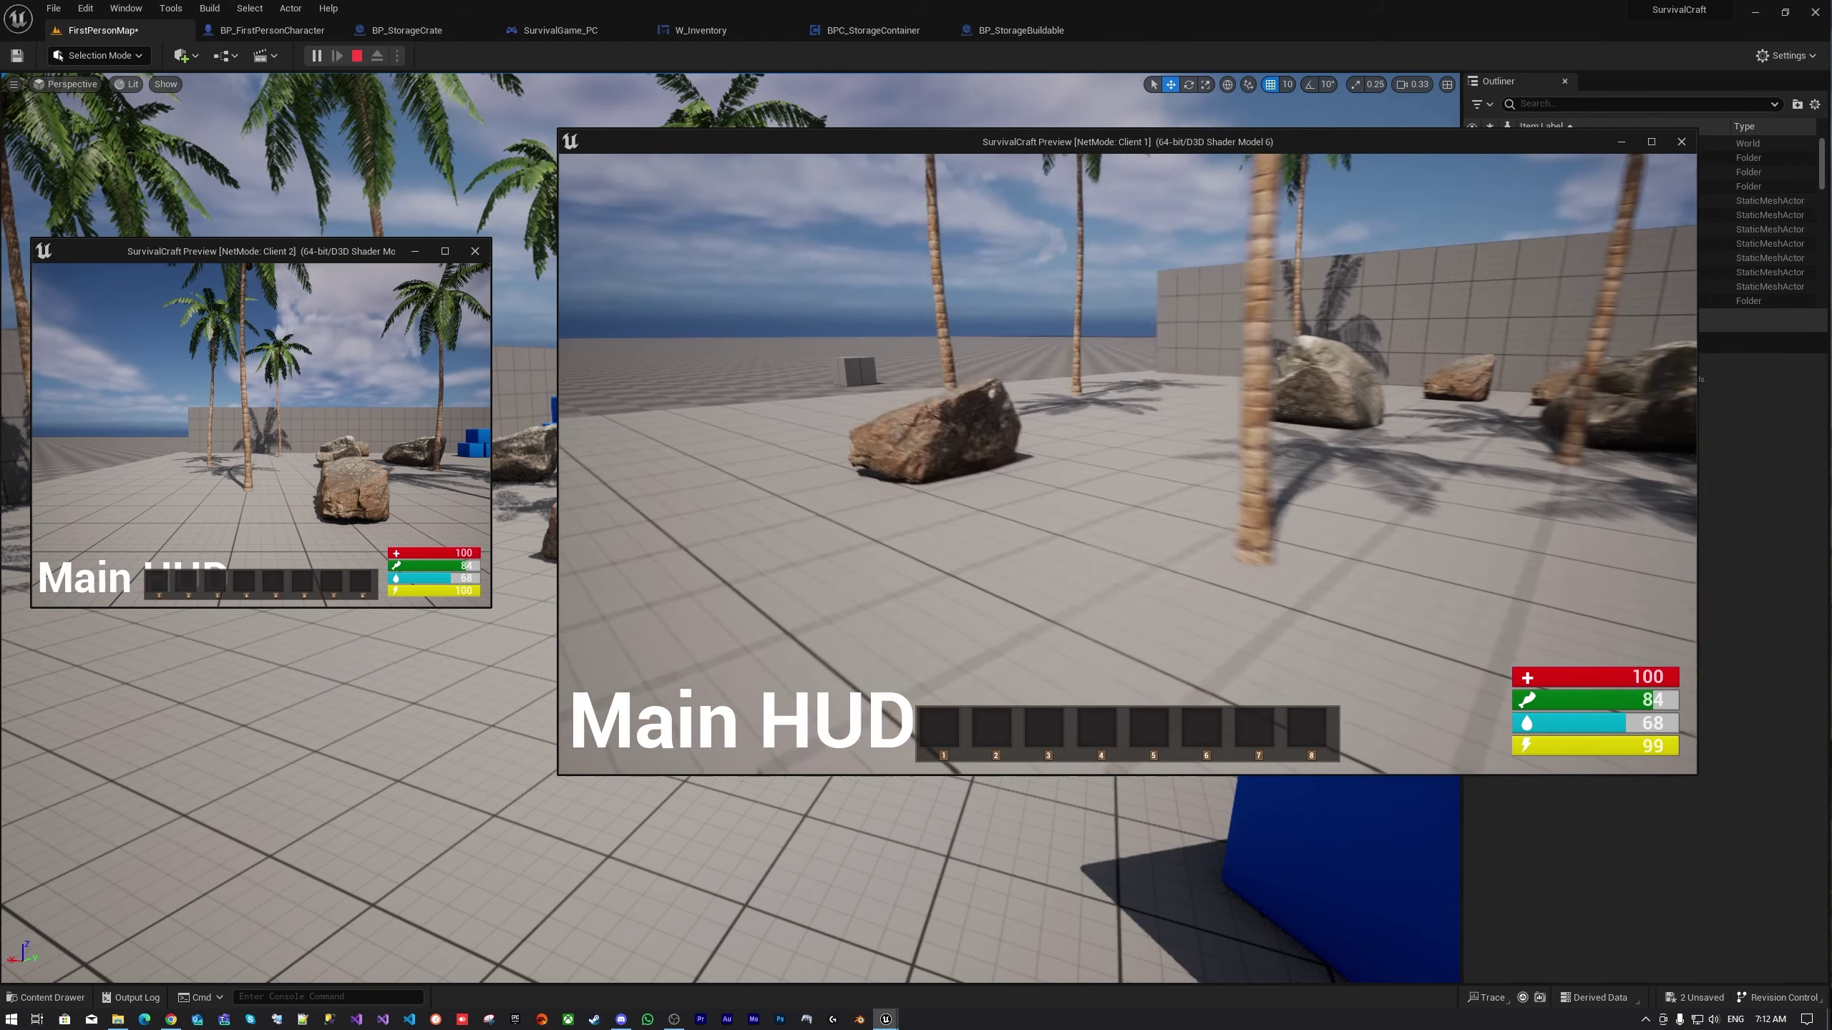
key("w")
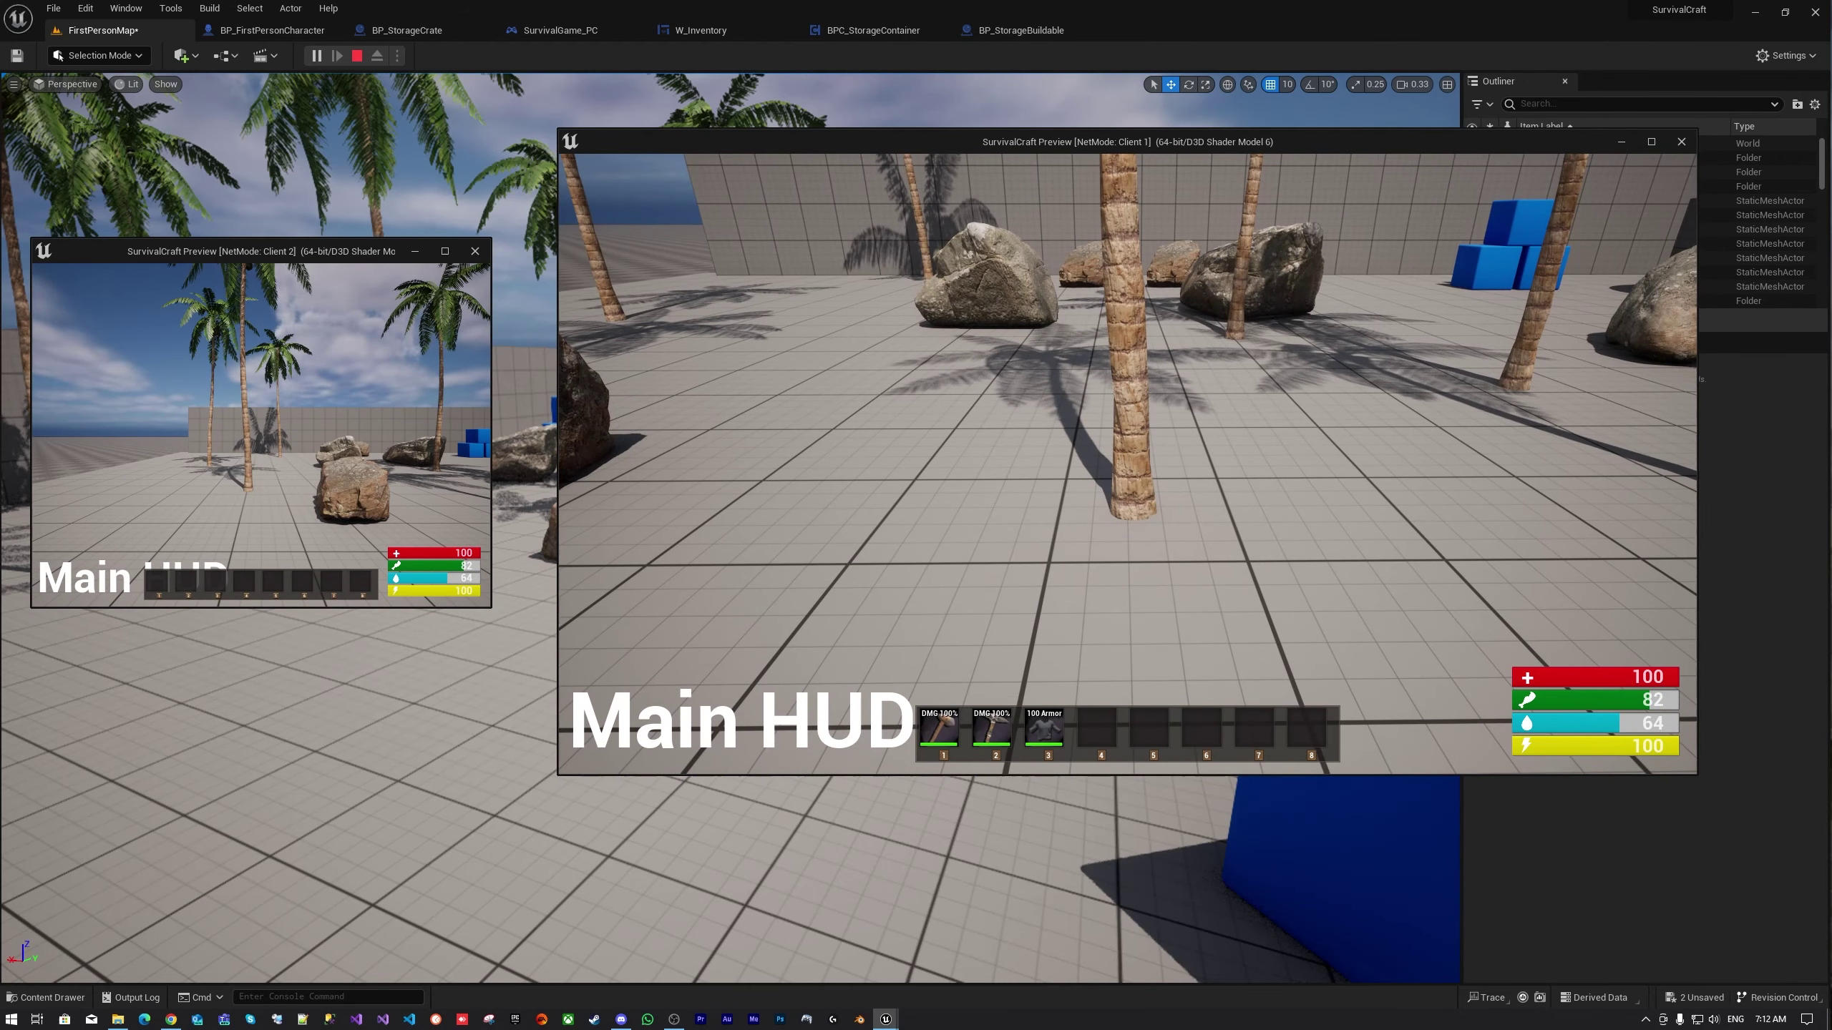
Equip the 100 Armor in the character's chest slot and close the inventory
key("Tab")
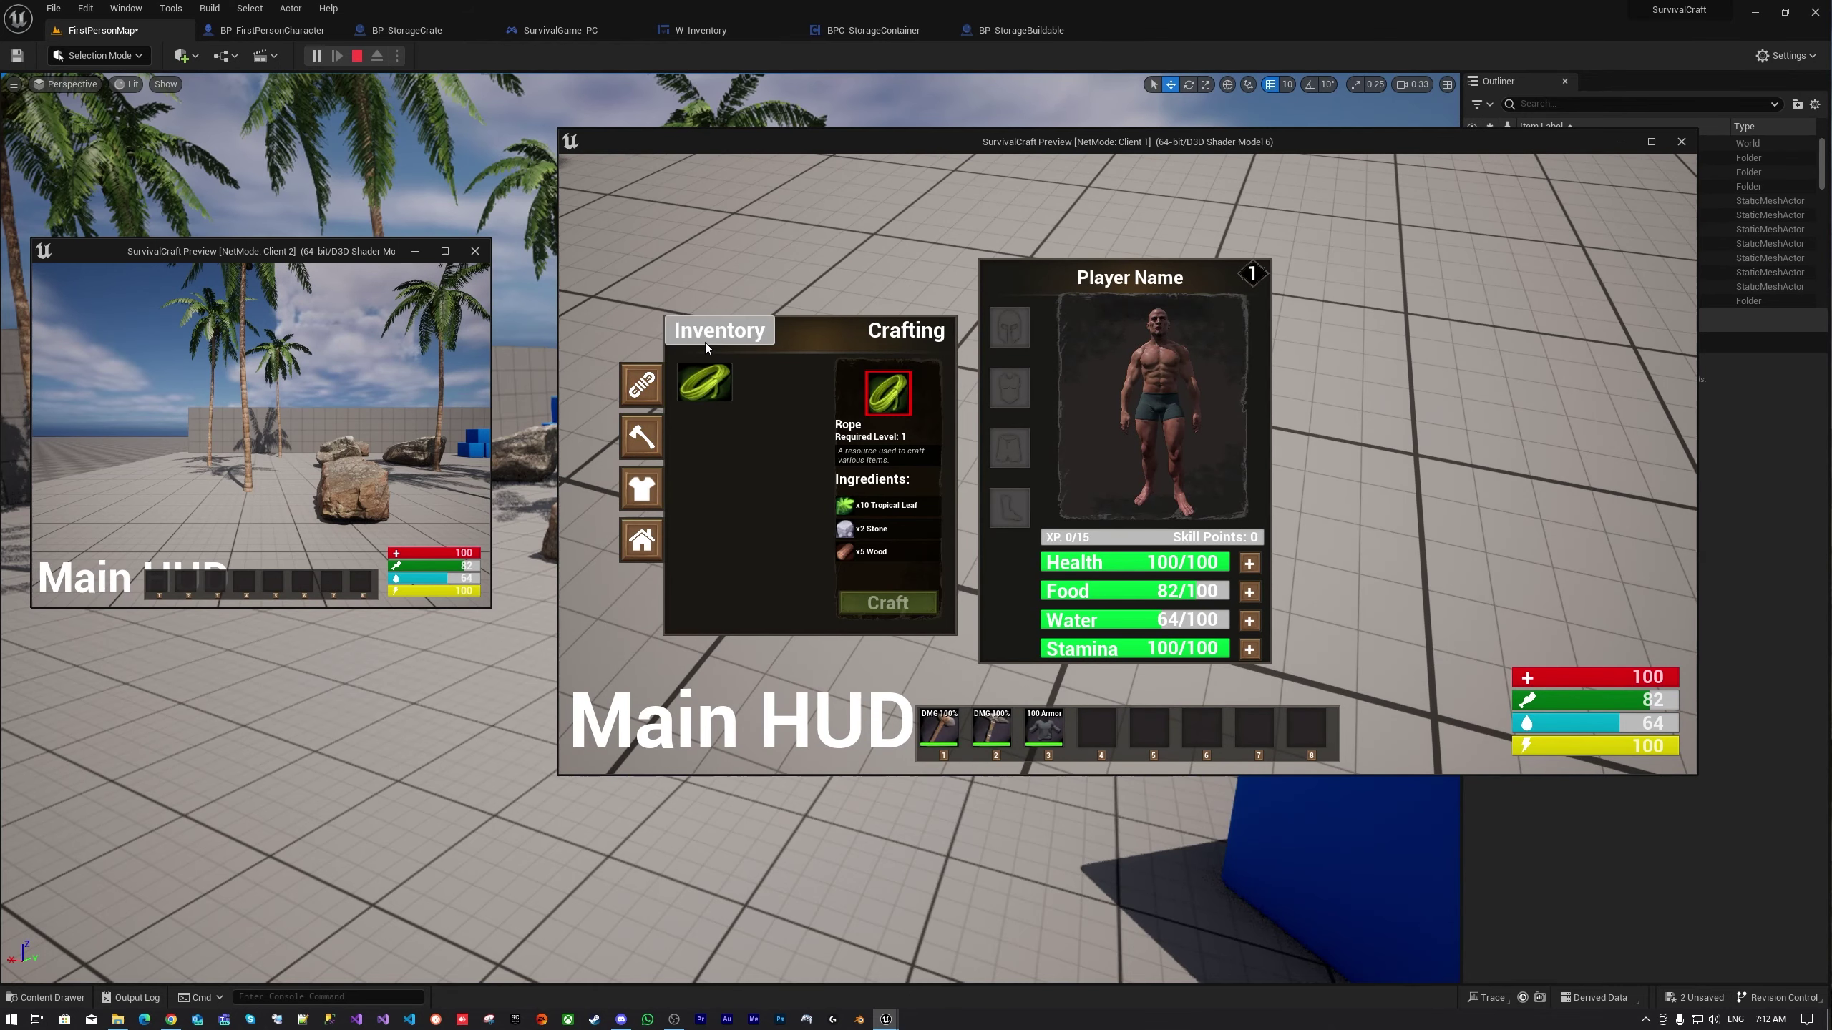
left_click(705, 342)
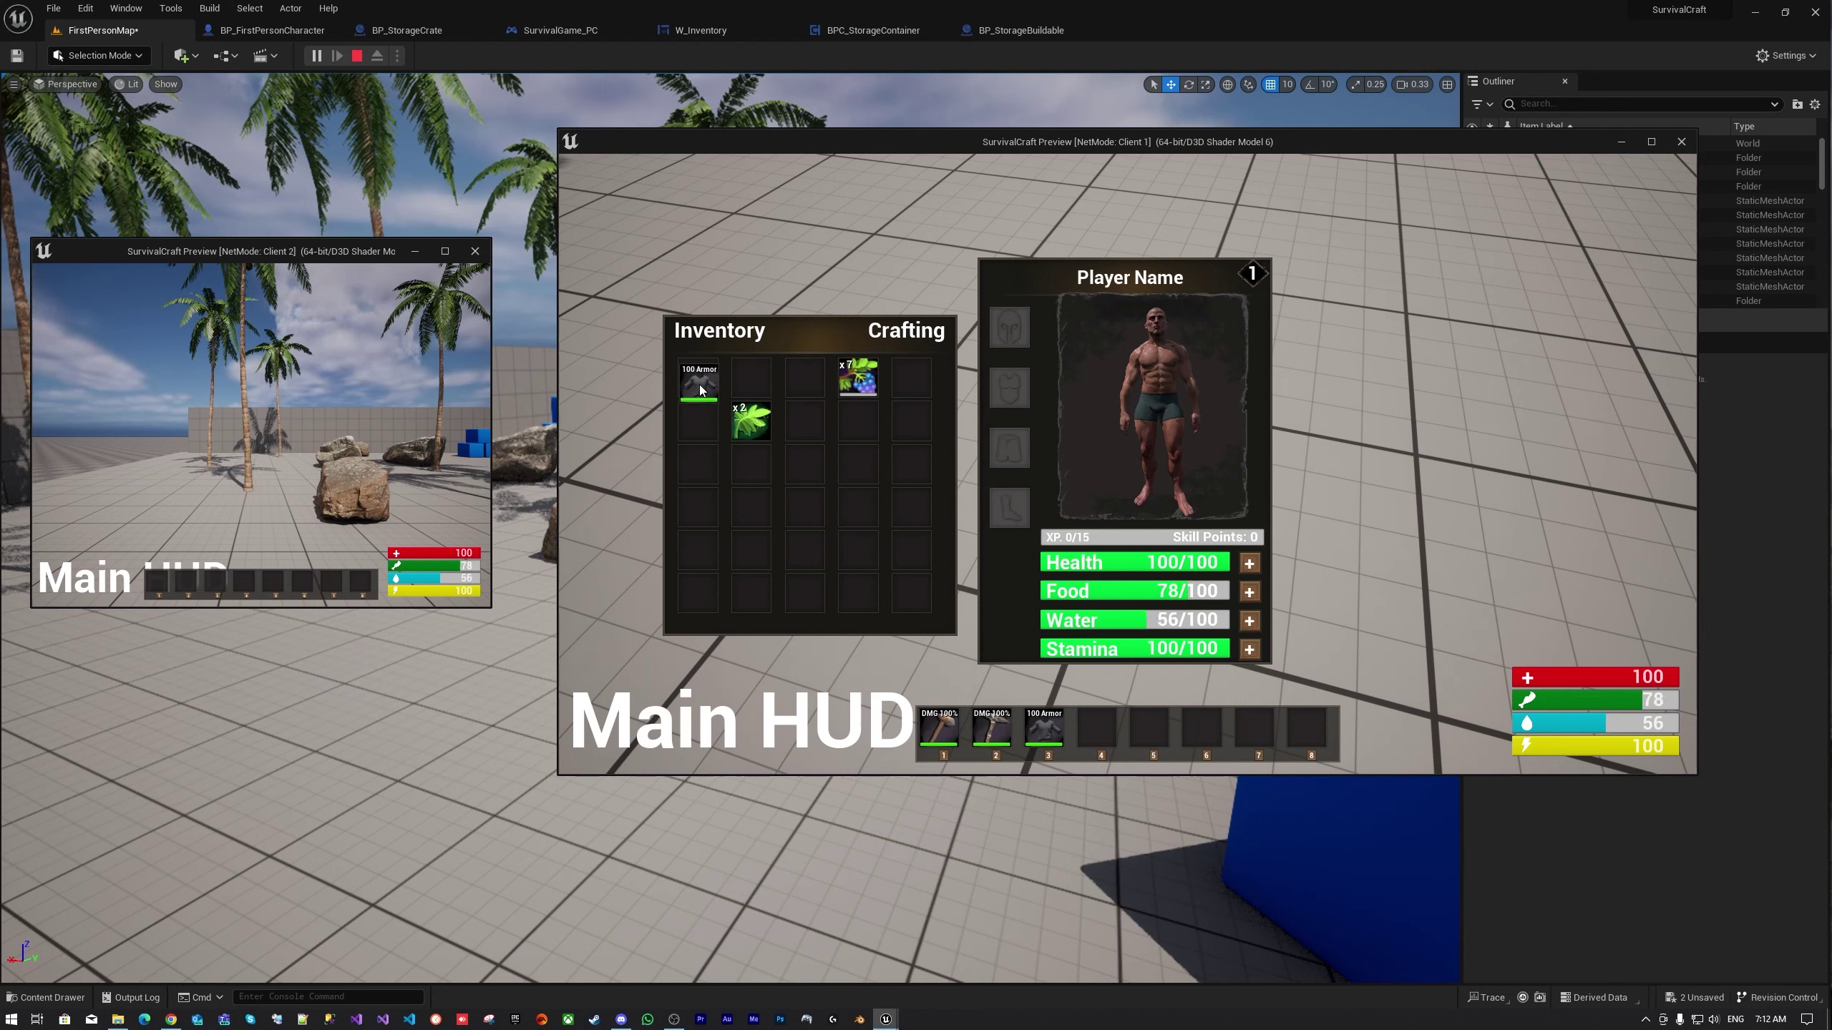
left_click_drag(806, 462, 698, 383)
left_click_drag(991, 392, 1015, 392)
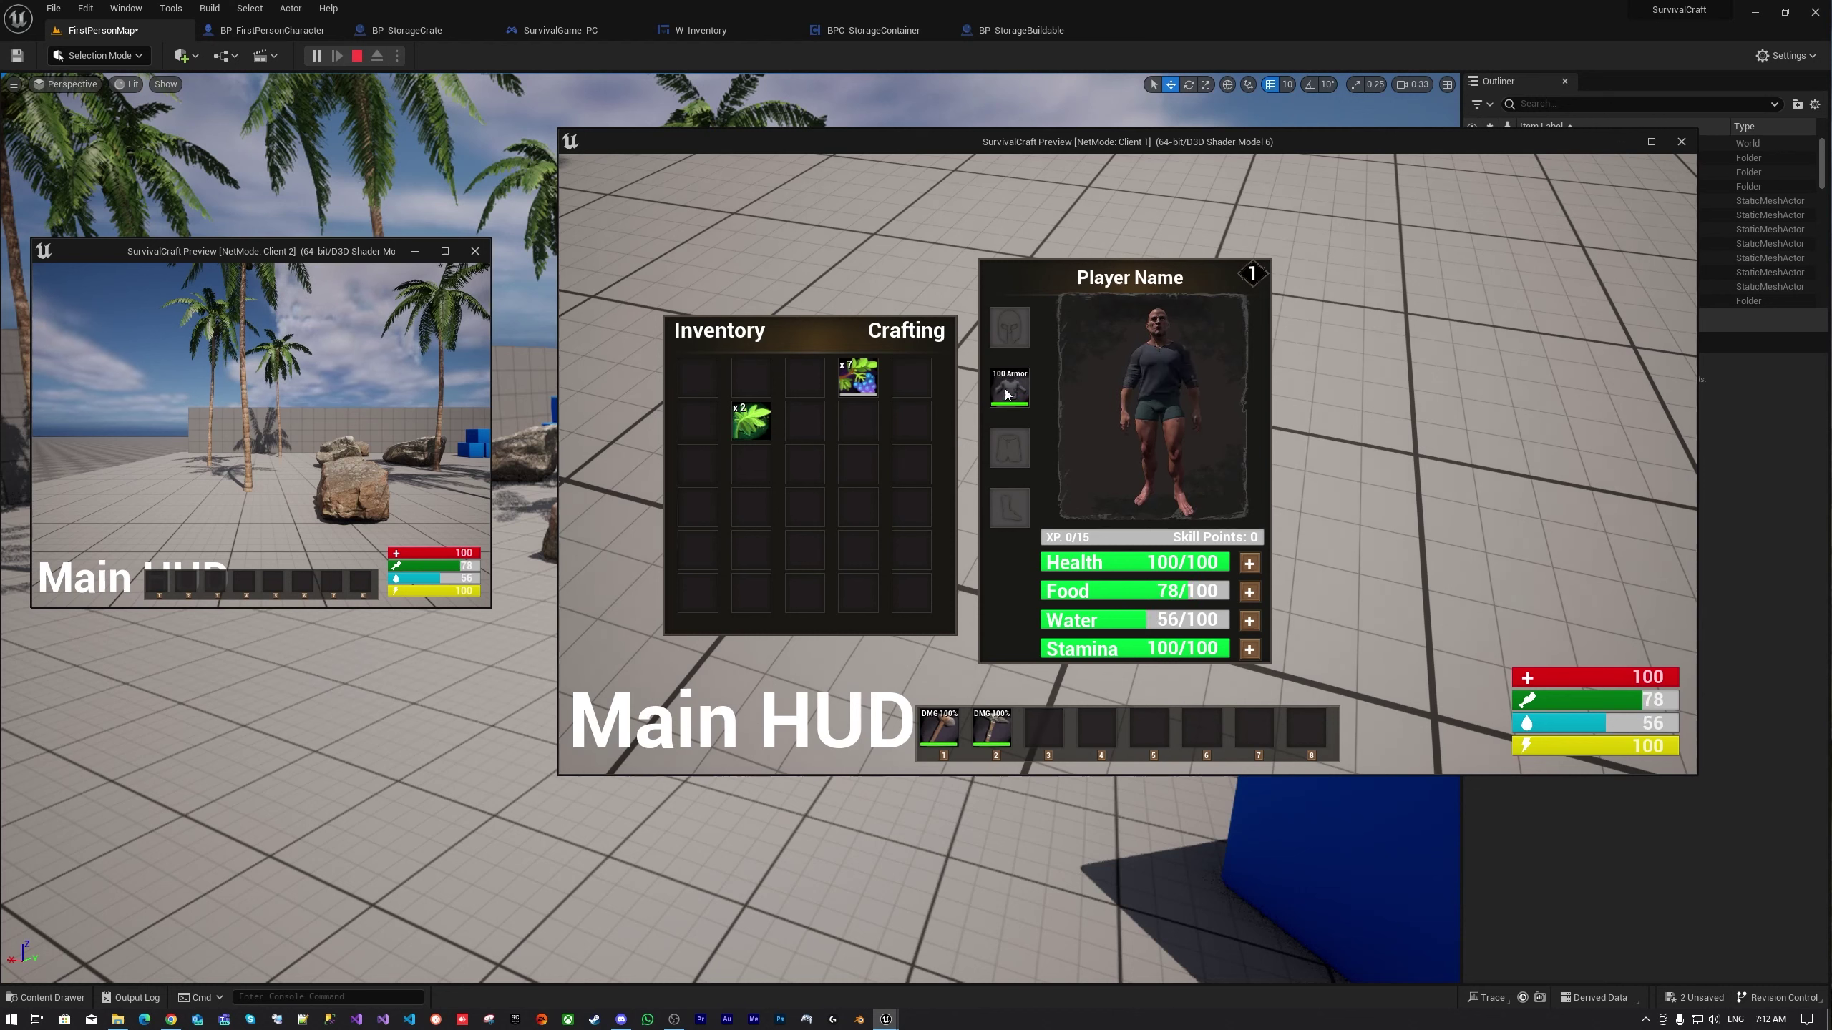
key("Tab")
key("w")
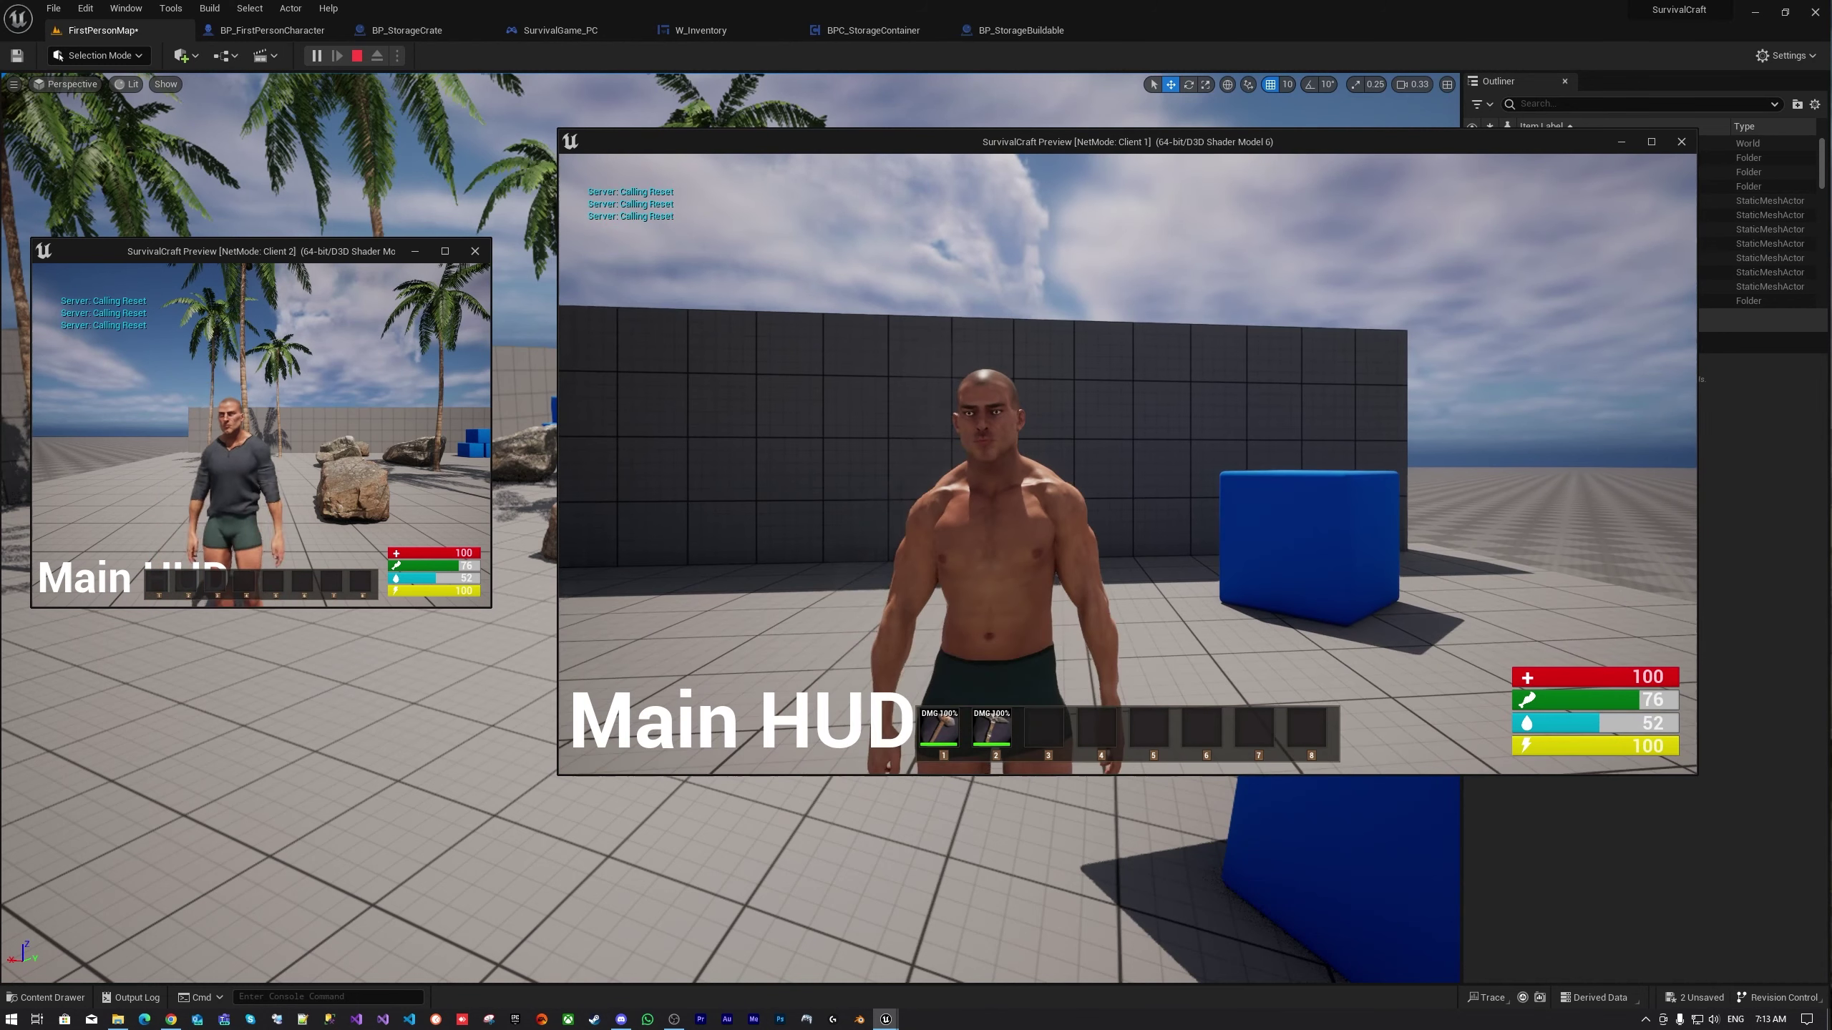
Equip the hotbar slot 1 tool and chop the palm tree down for Wood
key("s")
key("1")
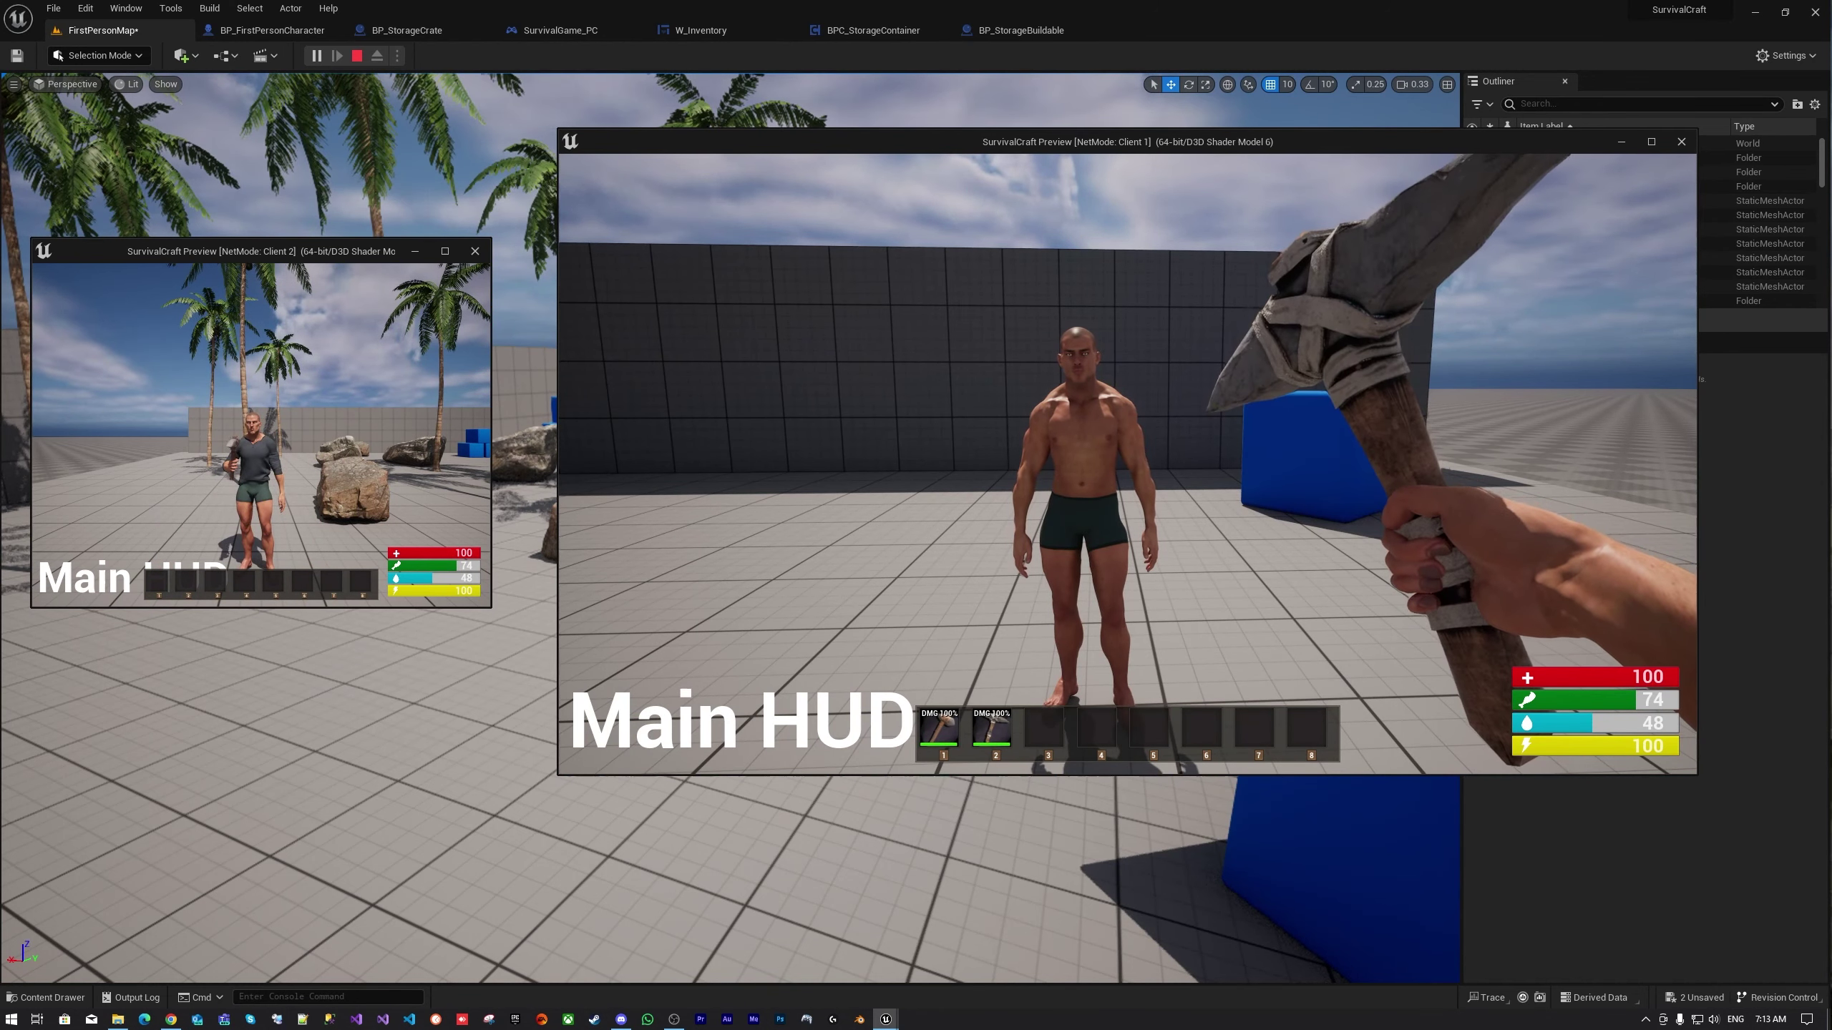
key("w")
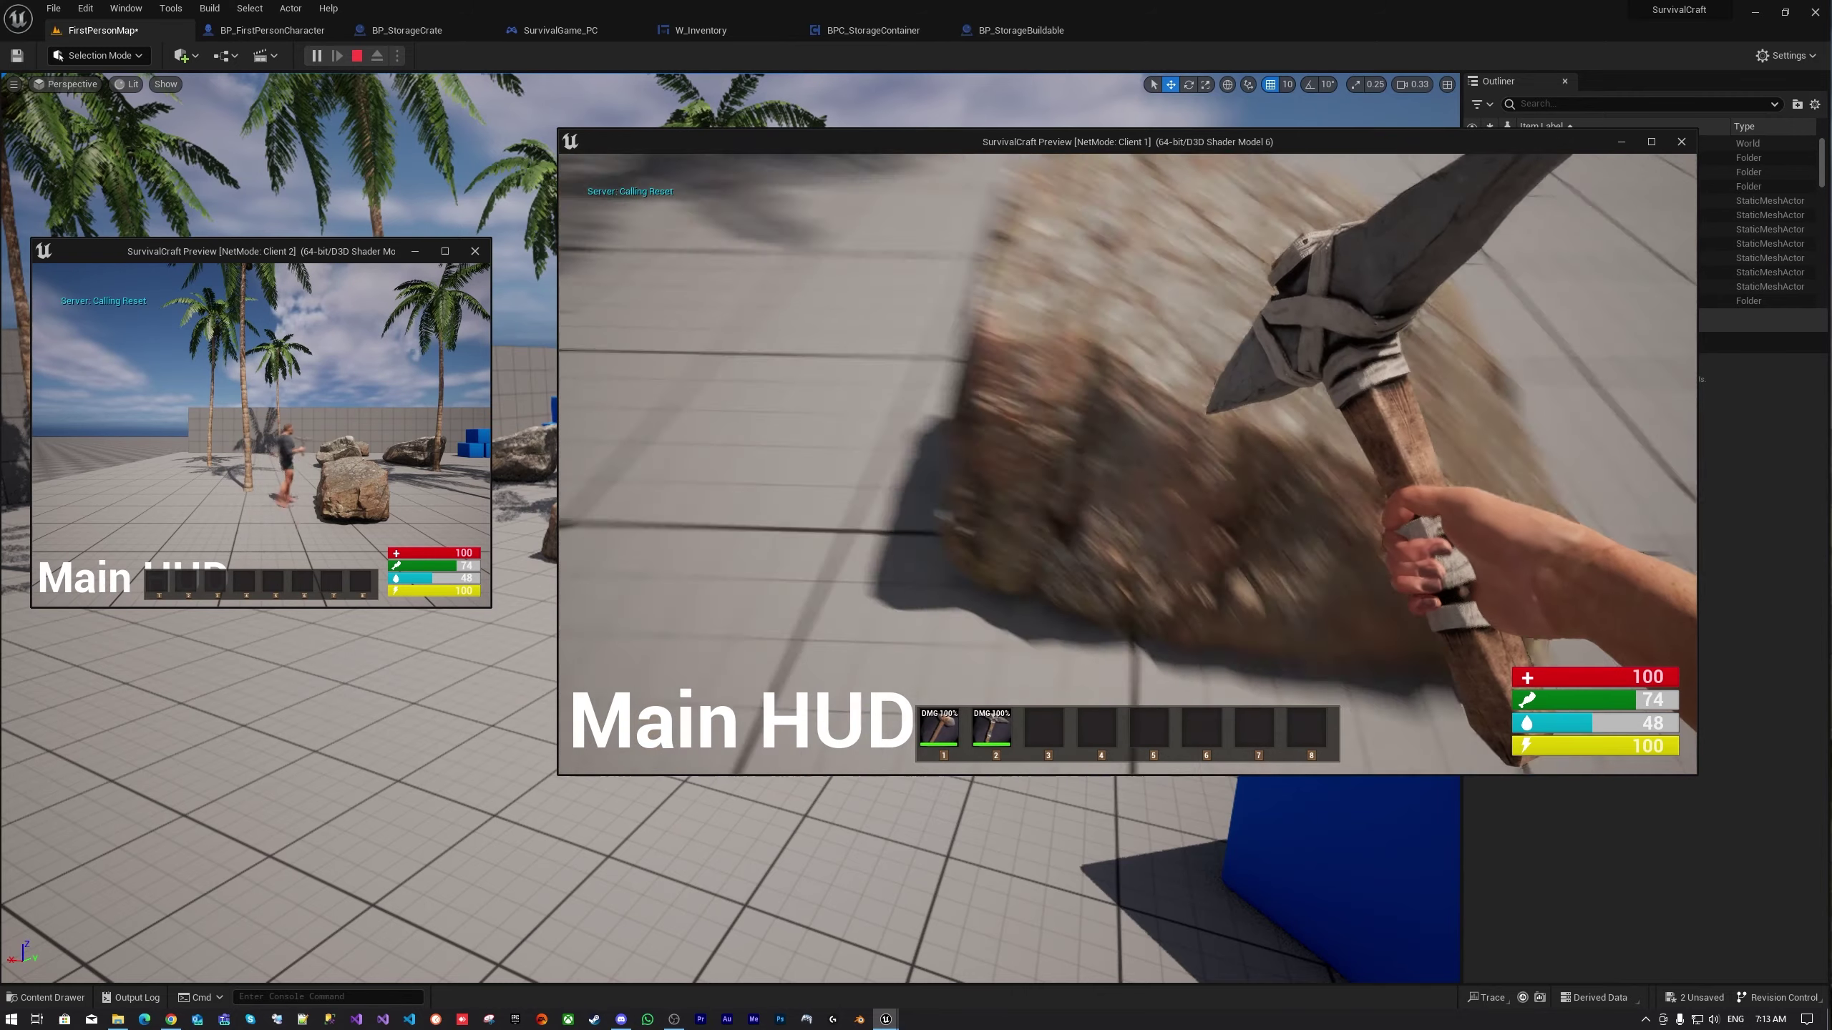
key("w")
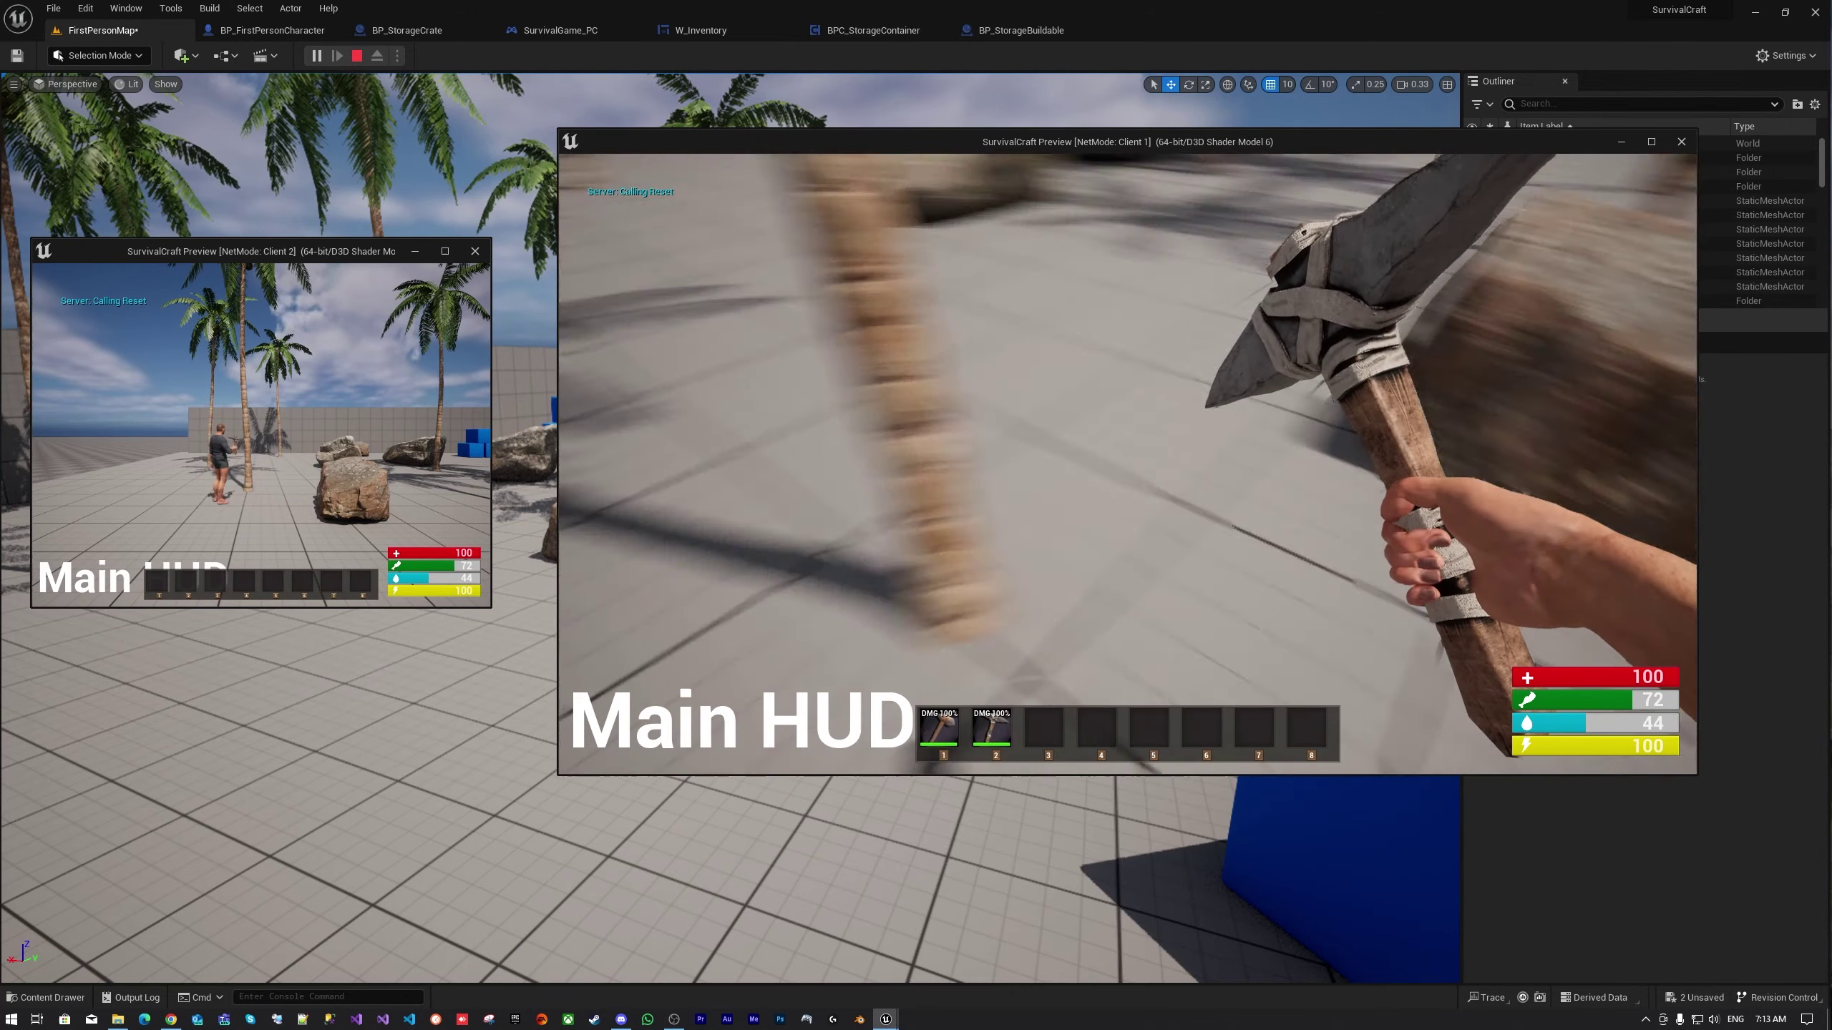
left_click(1127, 463)
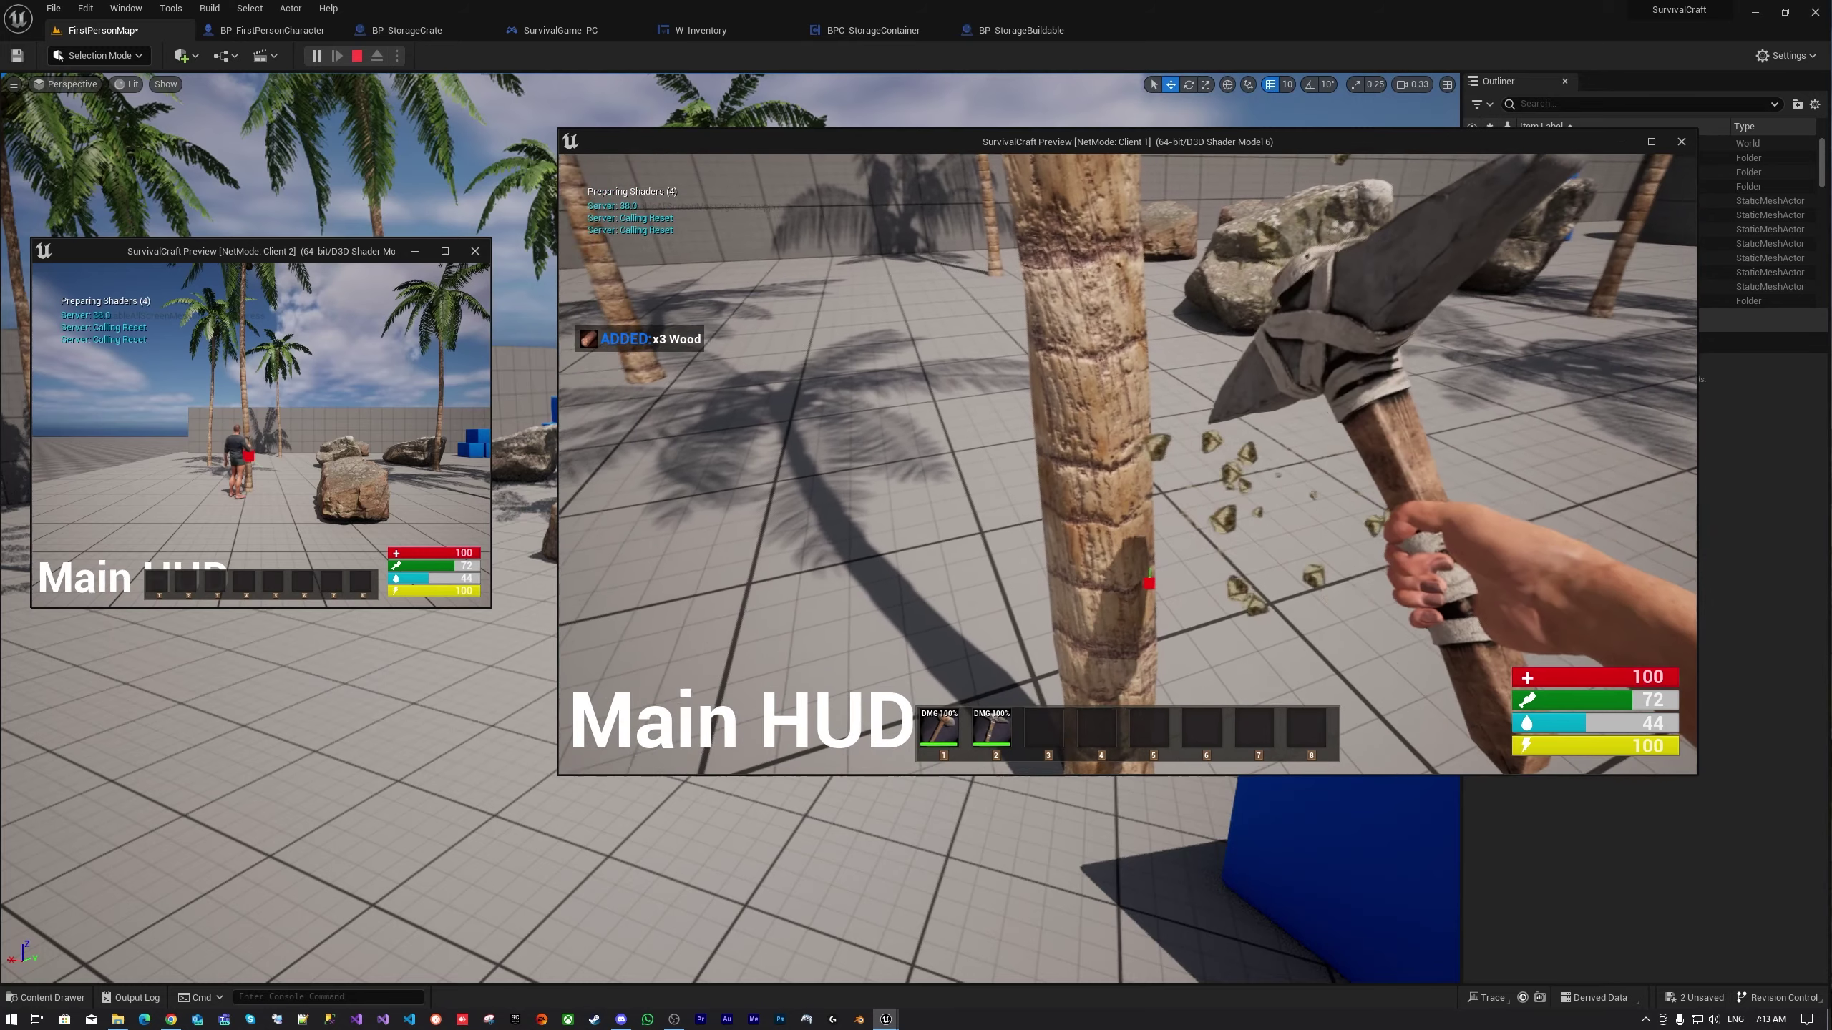
left_click(1155, 584)
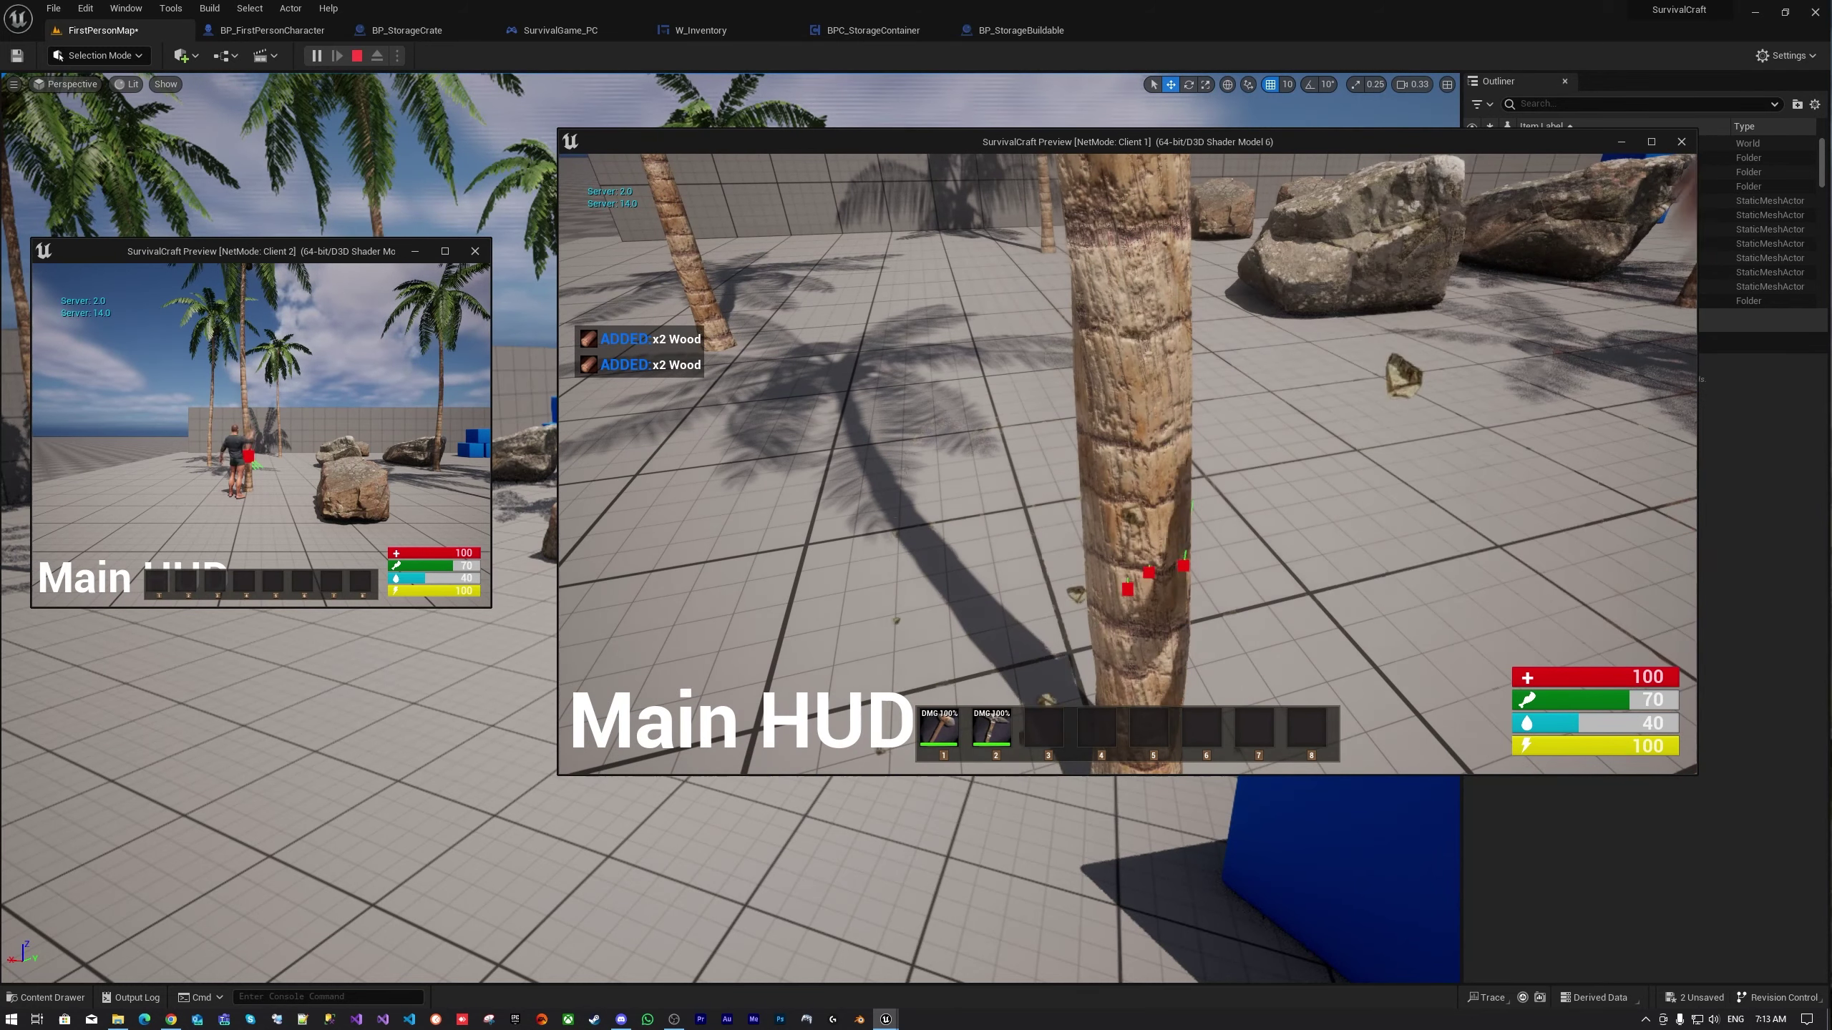
left_click(1127, 464)
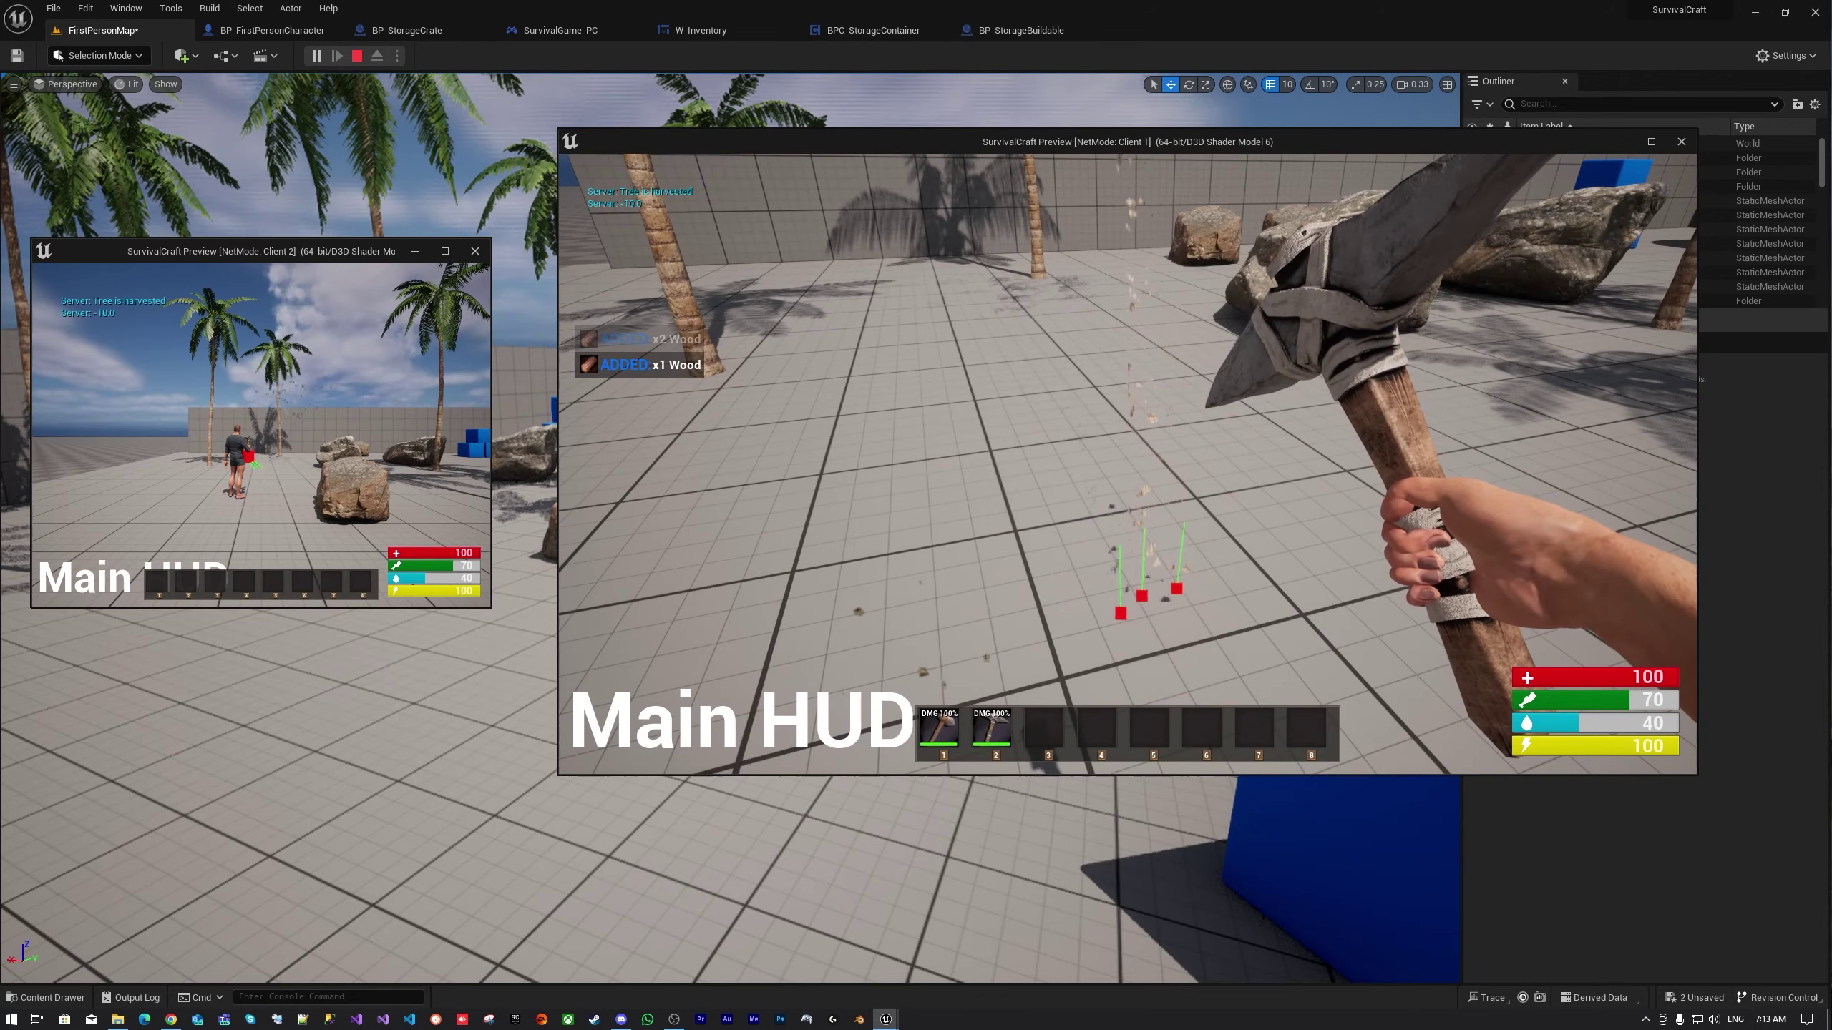
Strike the rocks repeatedly for Stone and Iron Ore as water drains to 0
key("w")
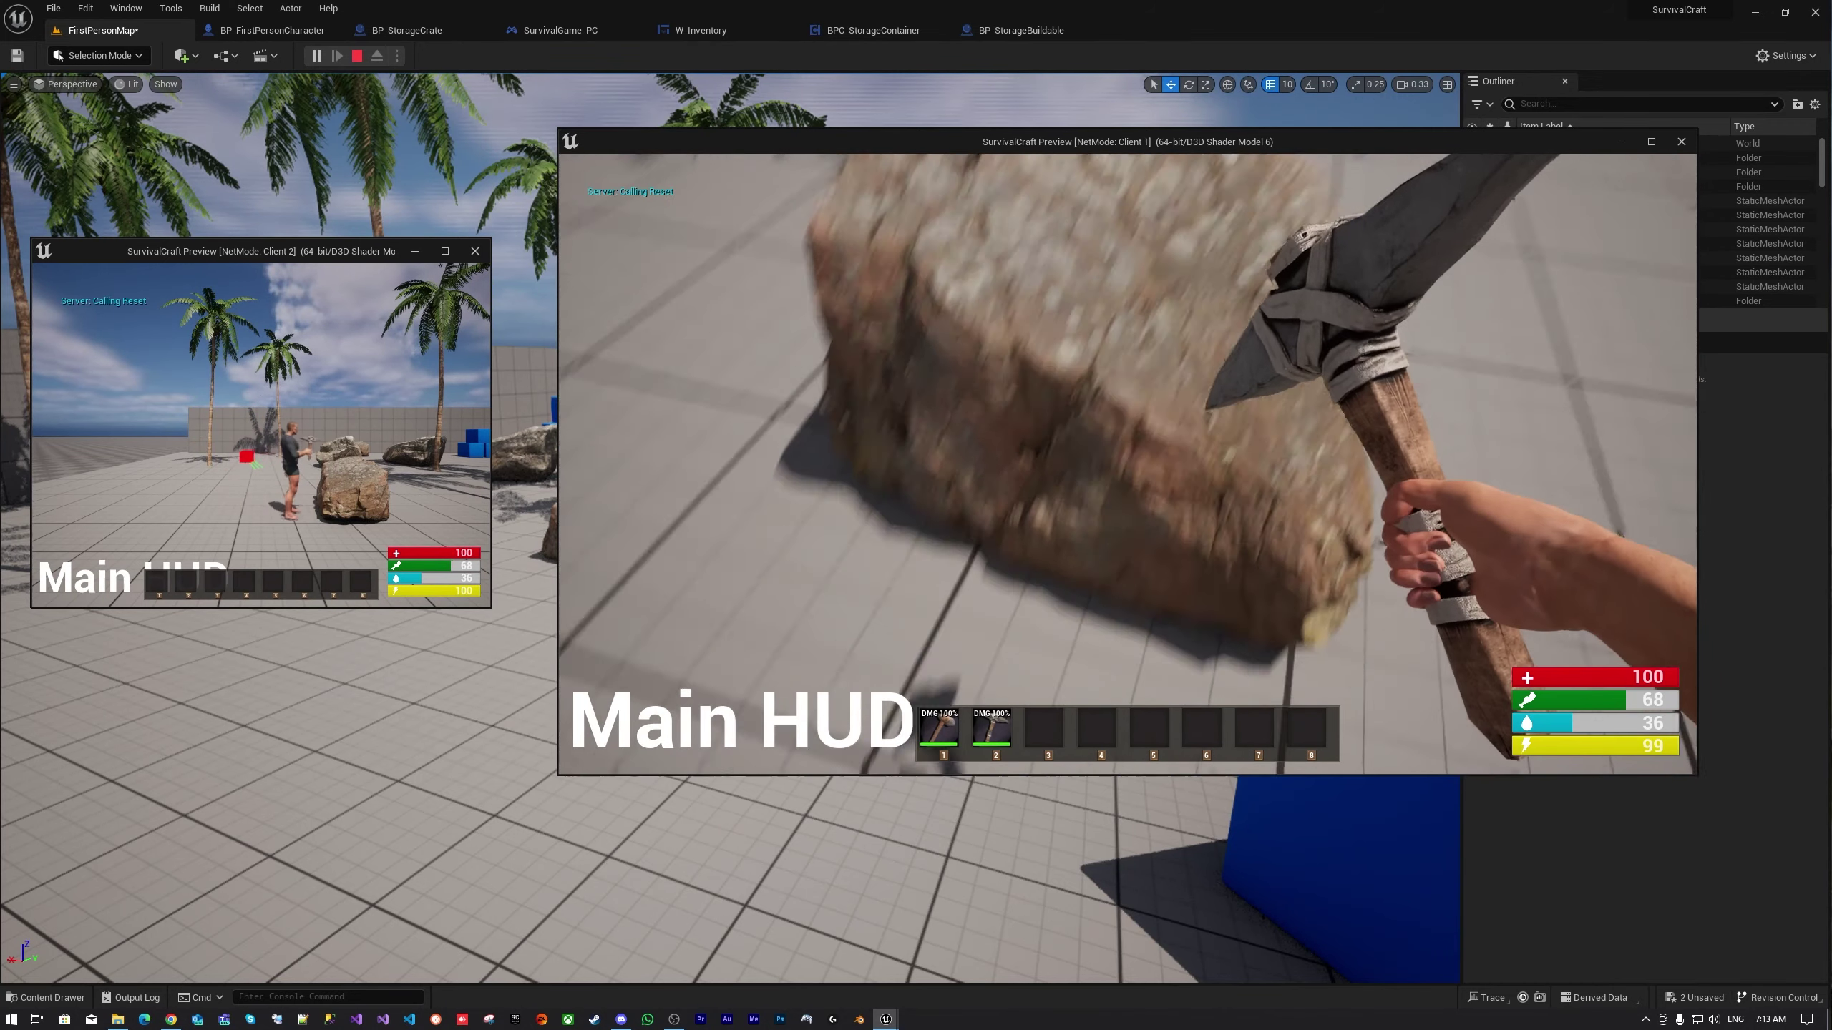
left_click(1127, 463)
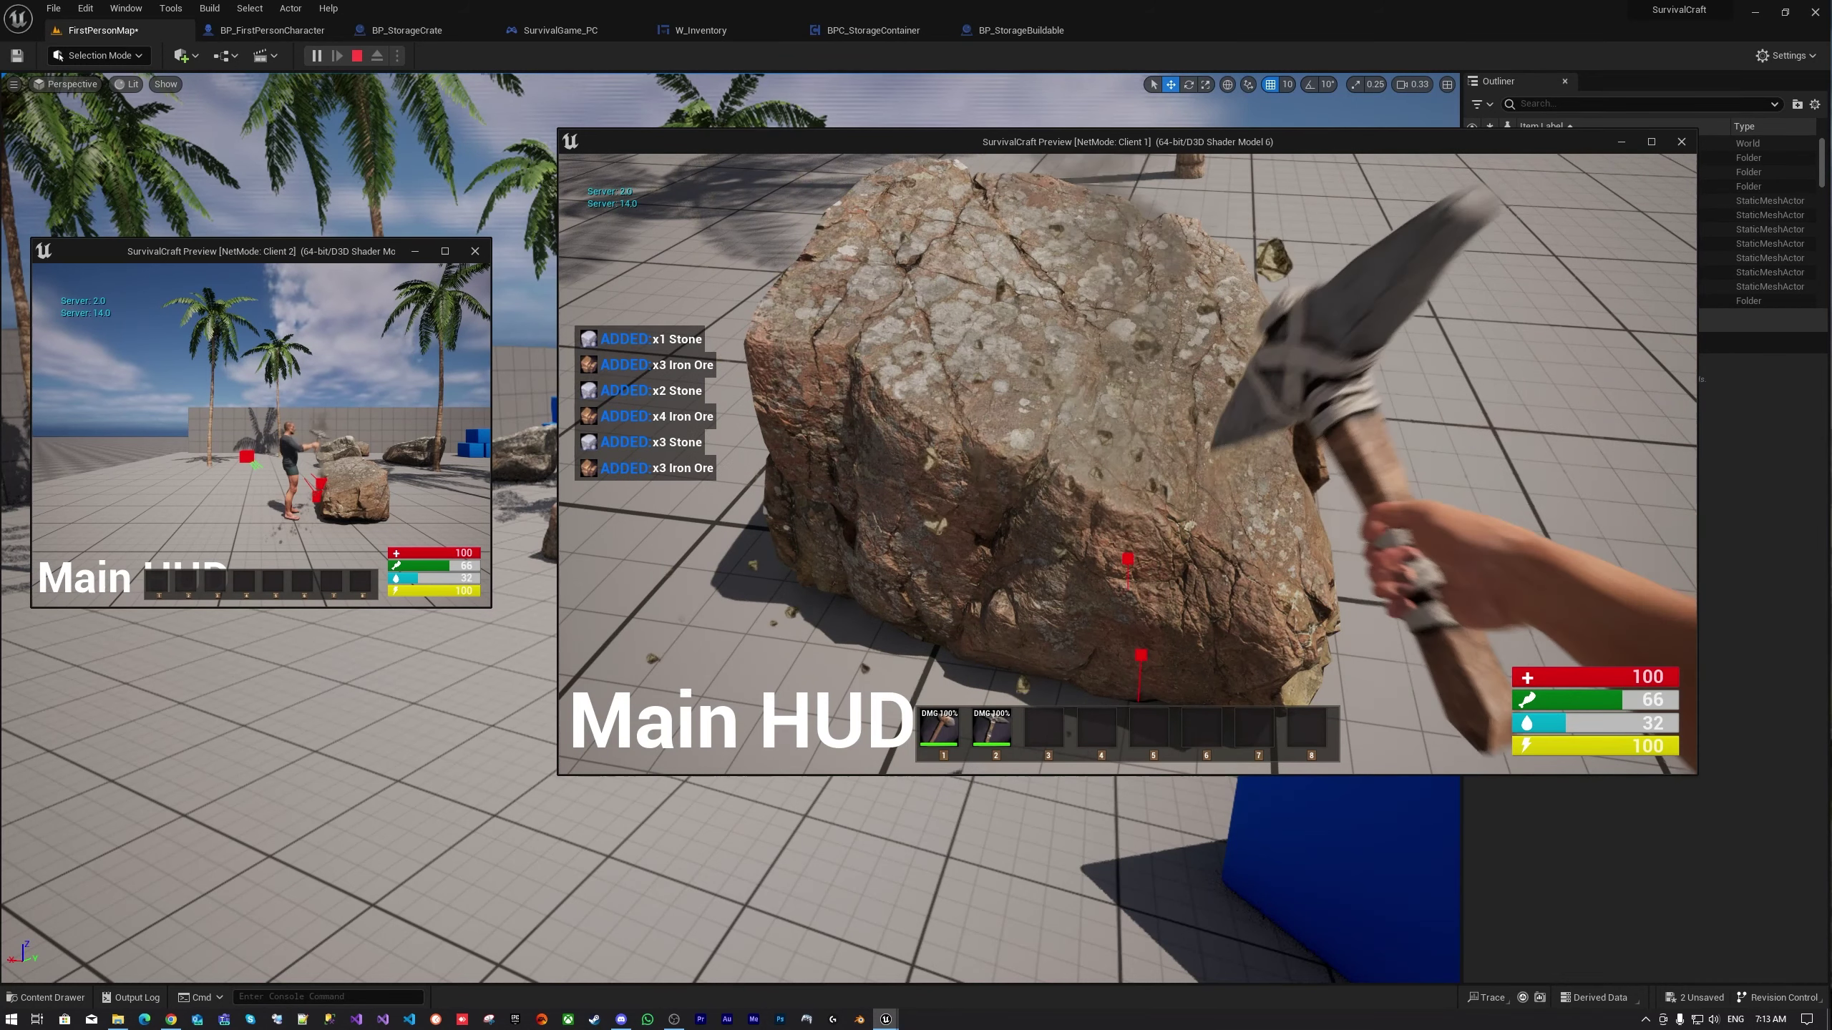
left_click(1127, 463)
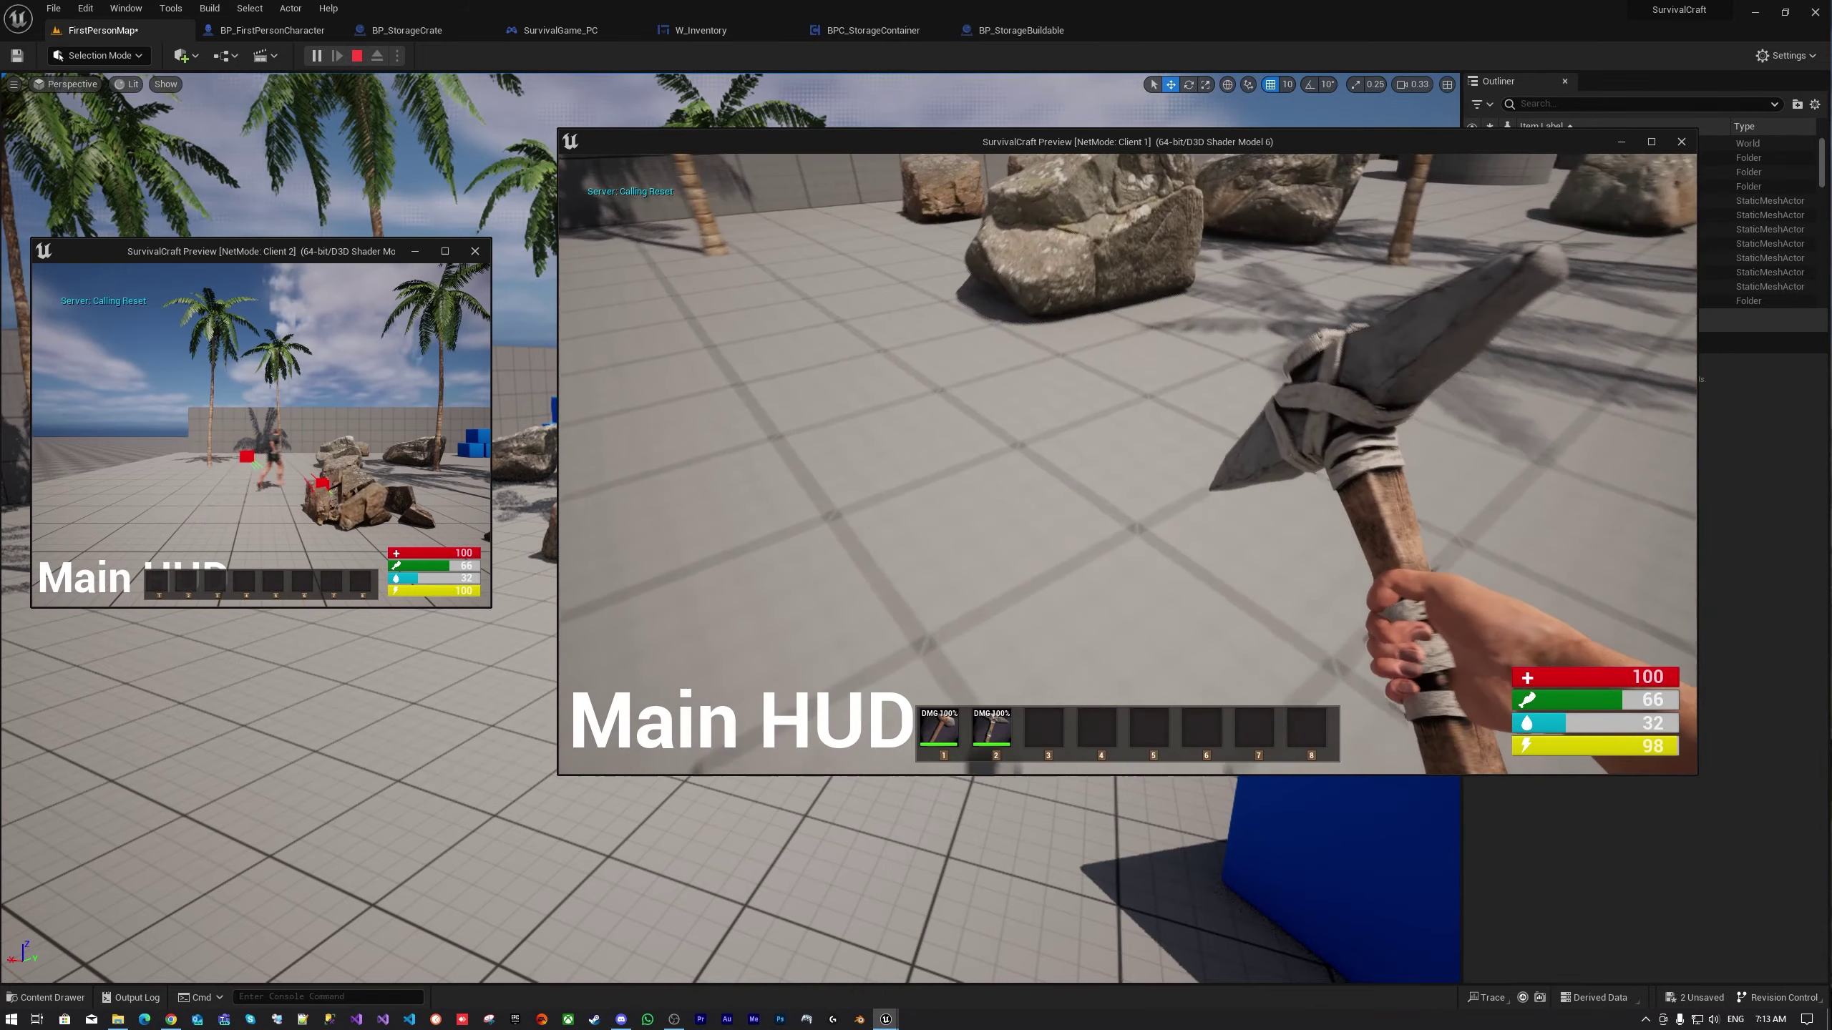
left_click(1127, 463)
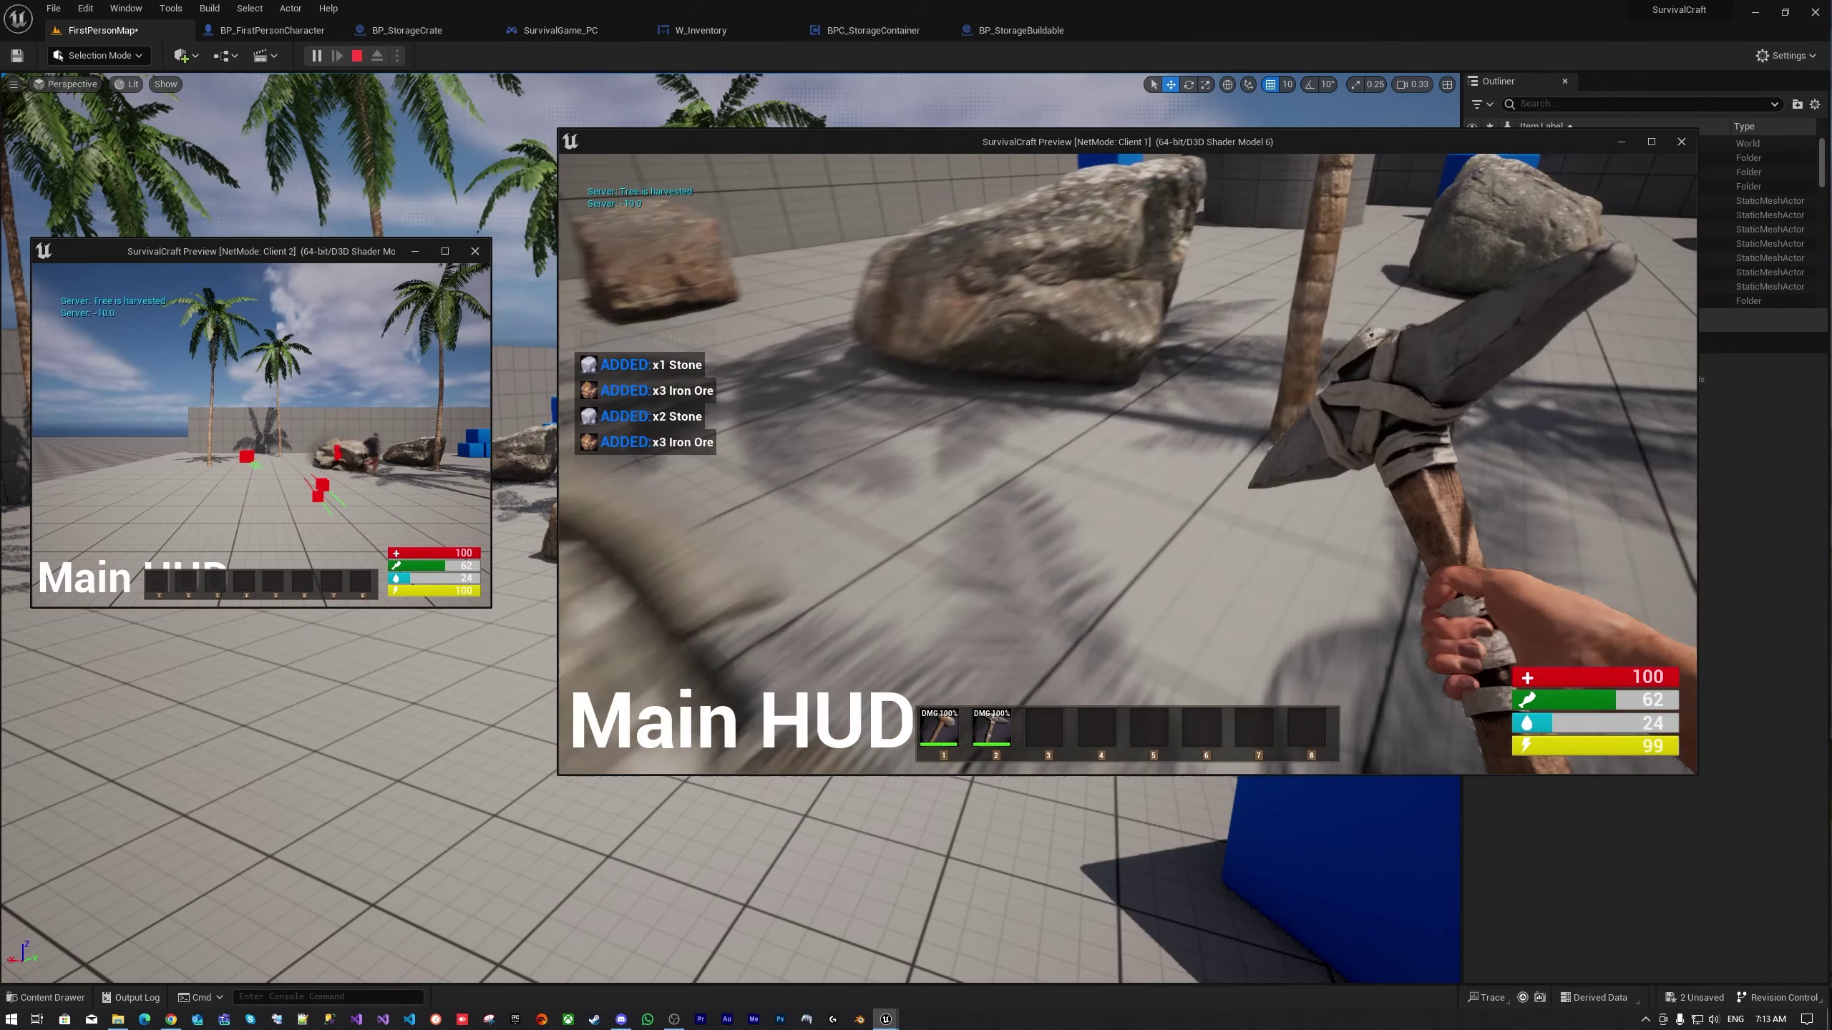
left_click(1127, 463)
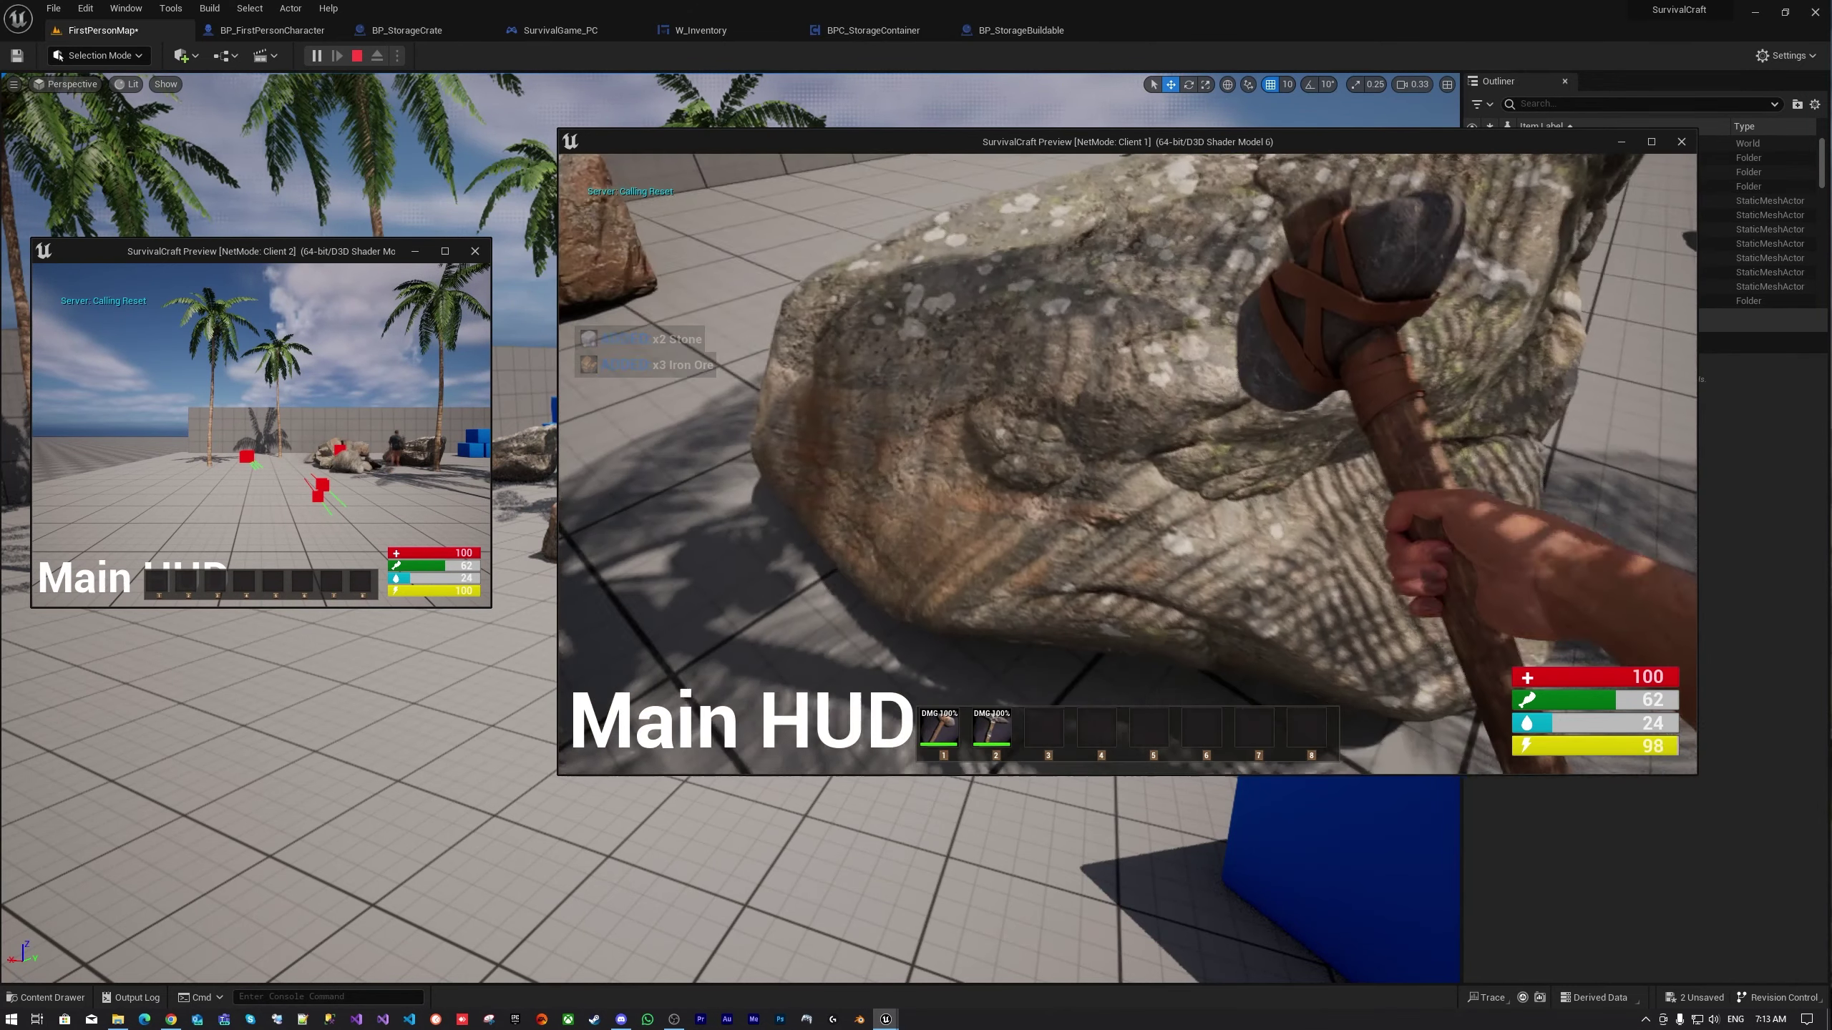
left_click(1127, 463)
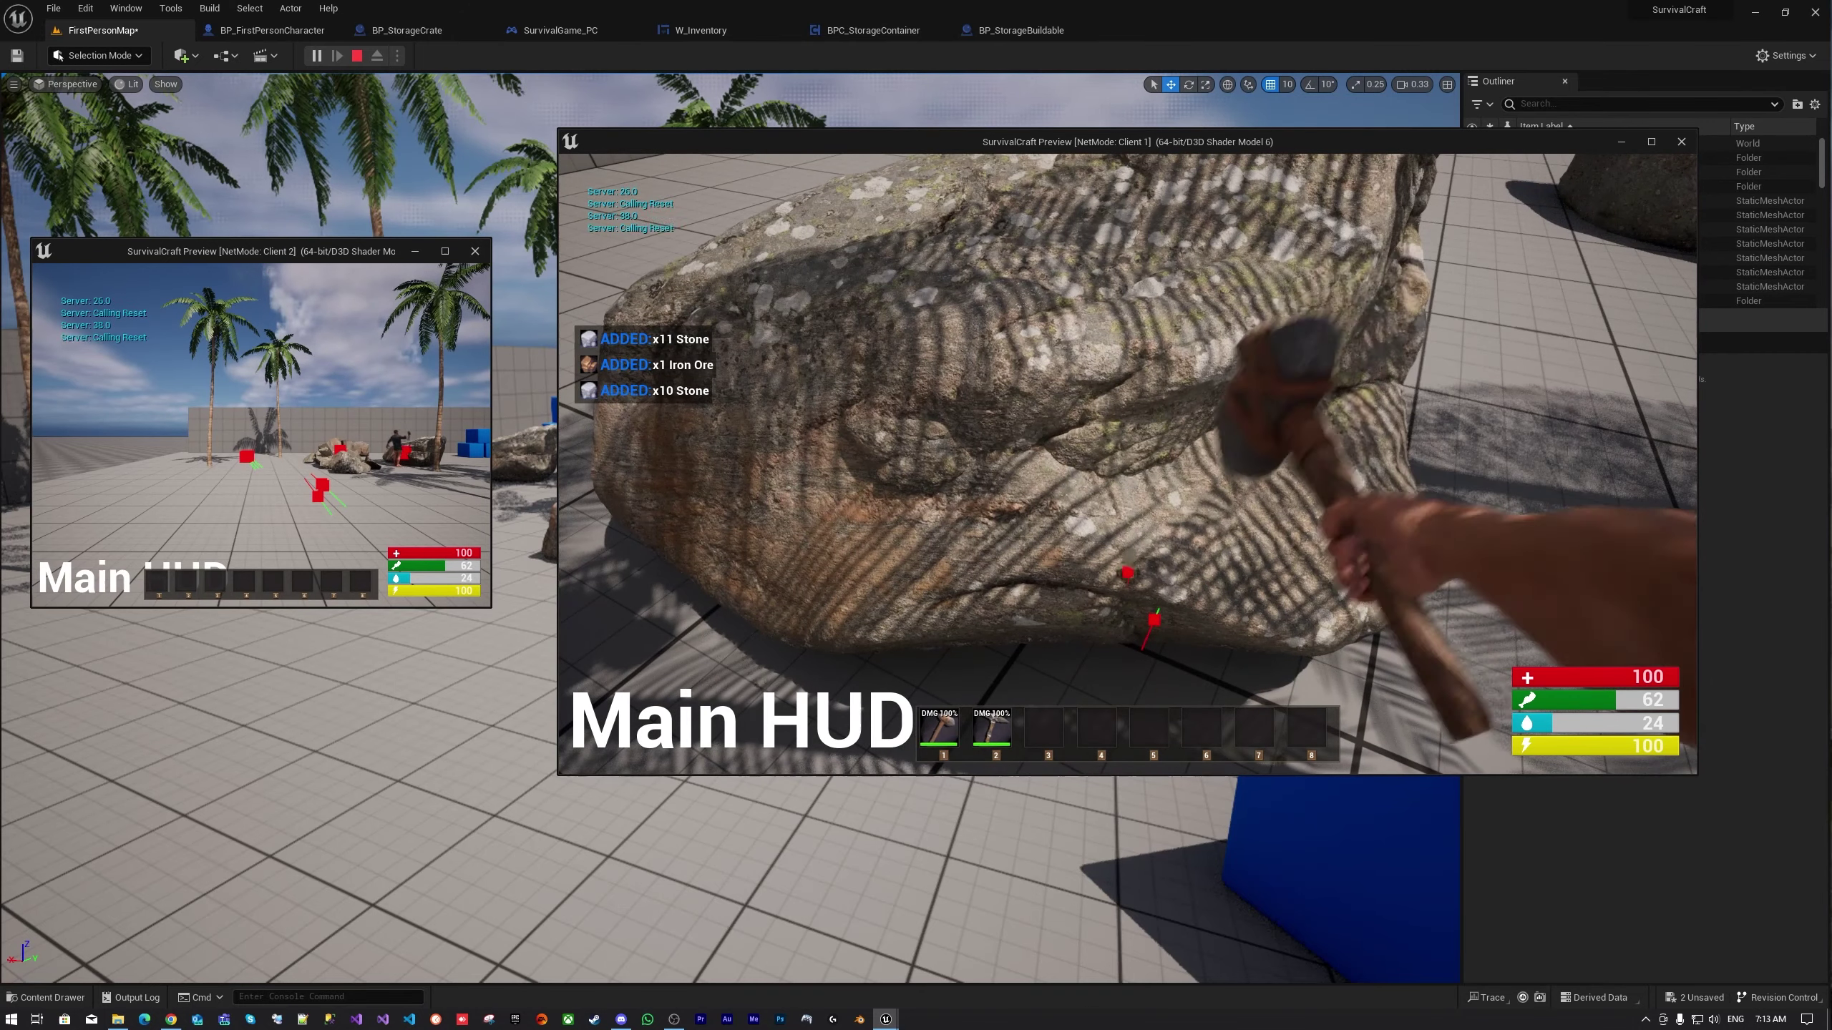
left_click(1127, 463)
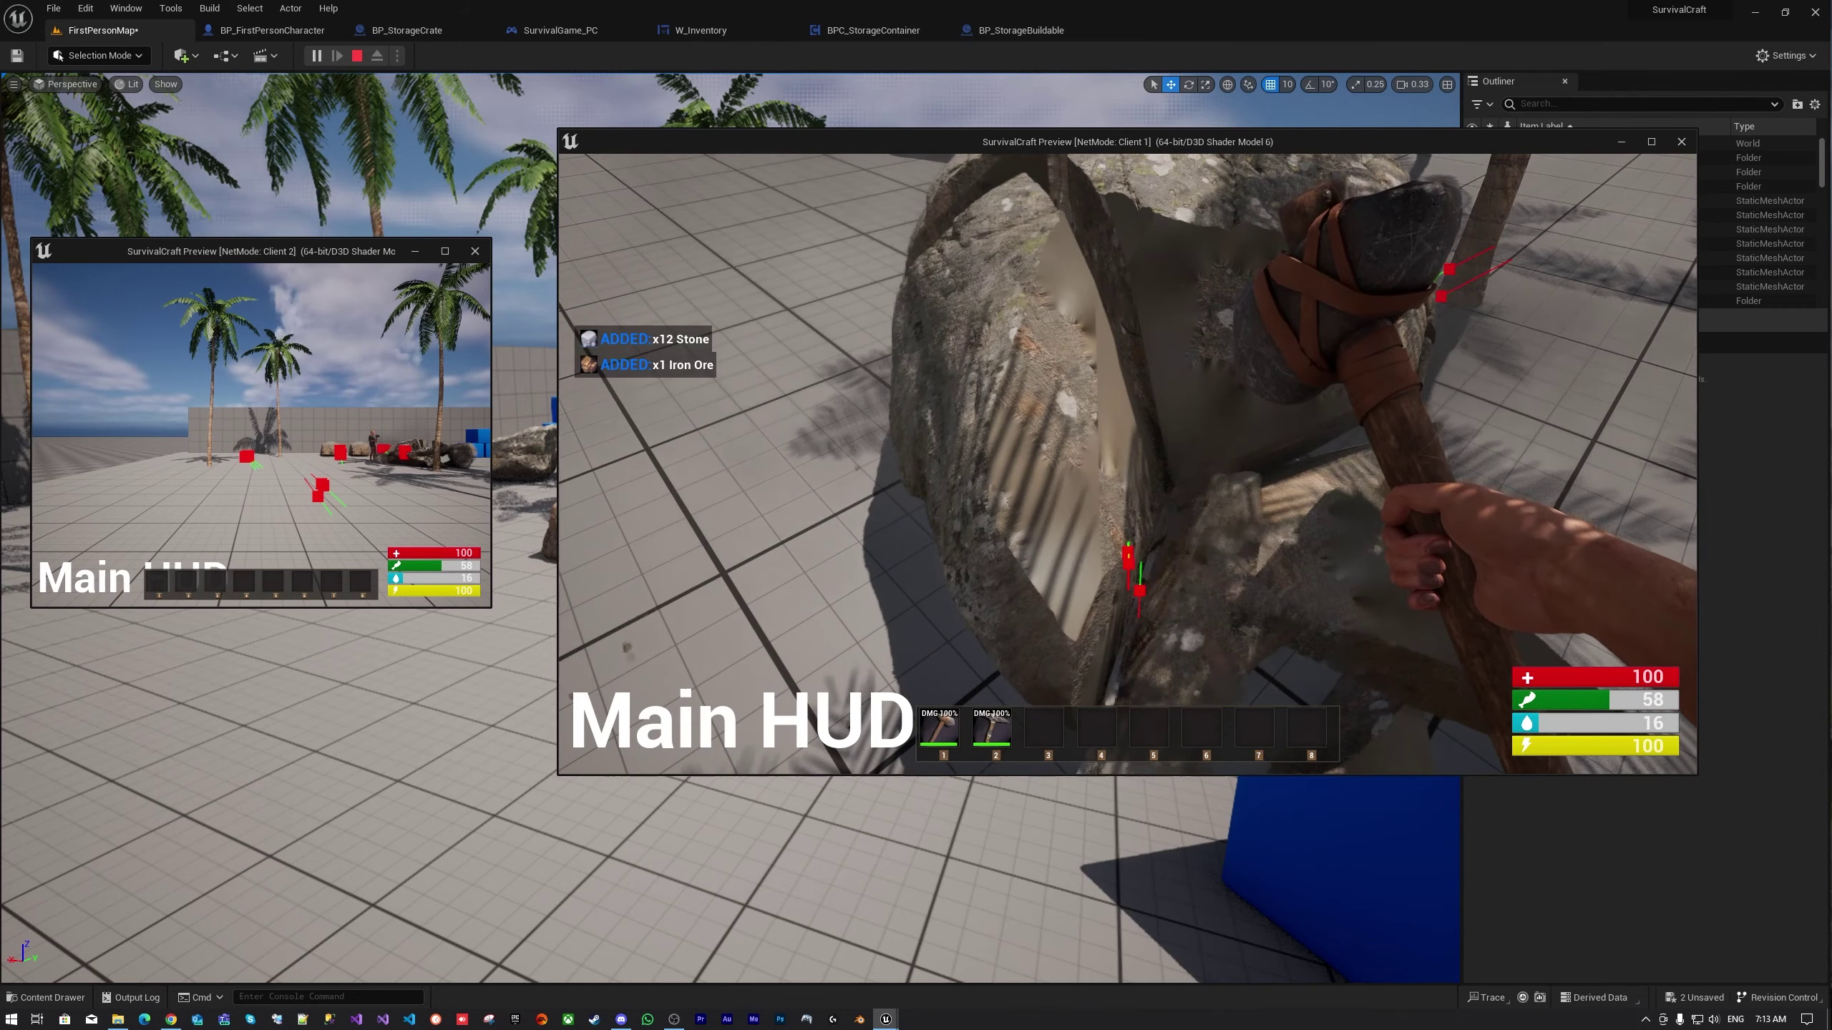
left_click(1127, 463)
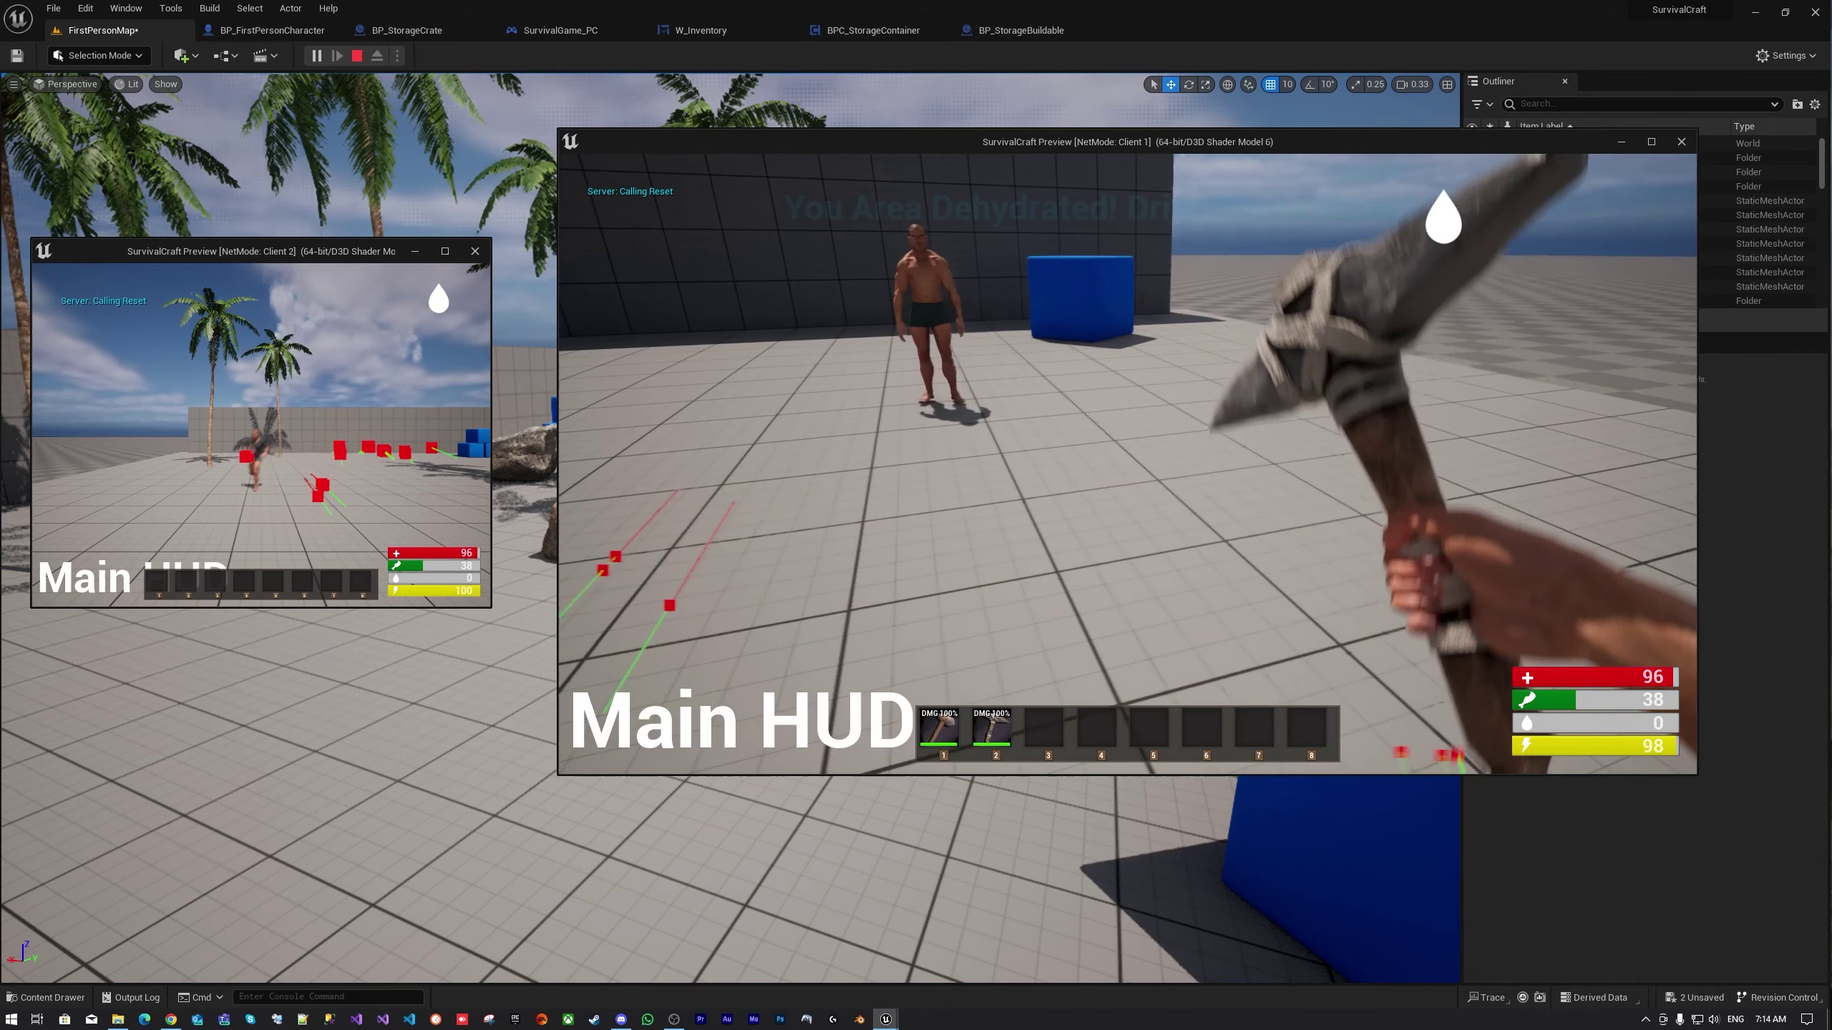
Open Client 1's inventory with Tab and switch the panel to the Crafting recipes
key("Tab")
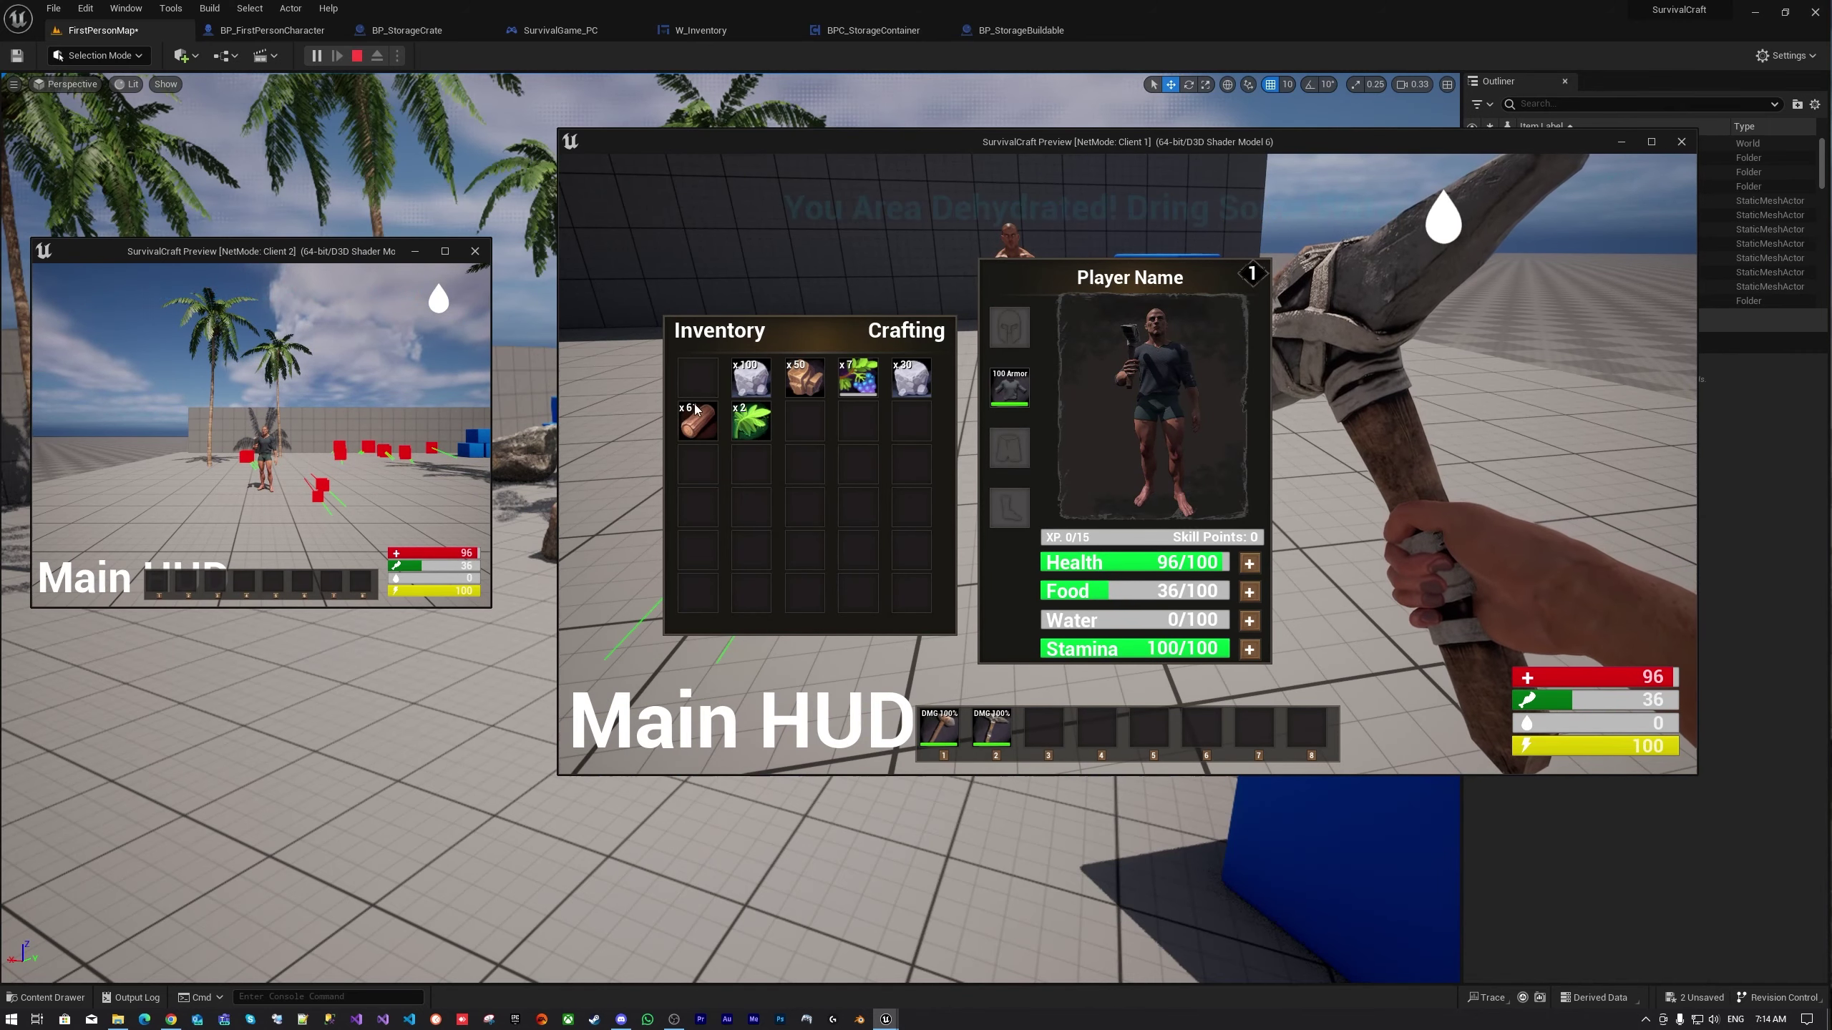
left_click(878, 342)
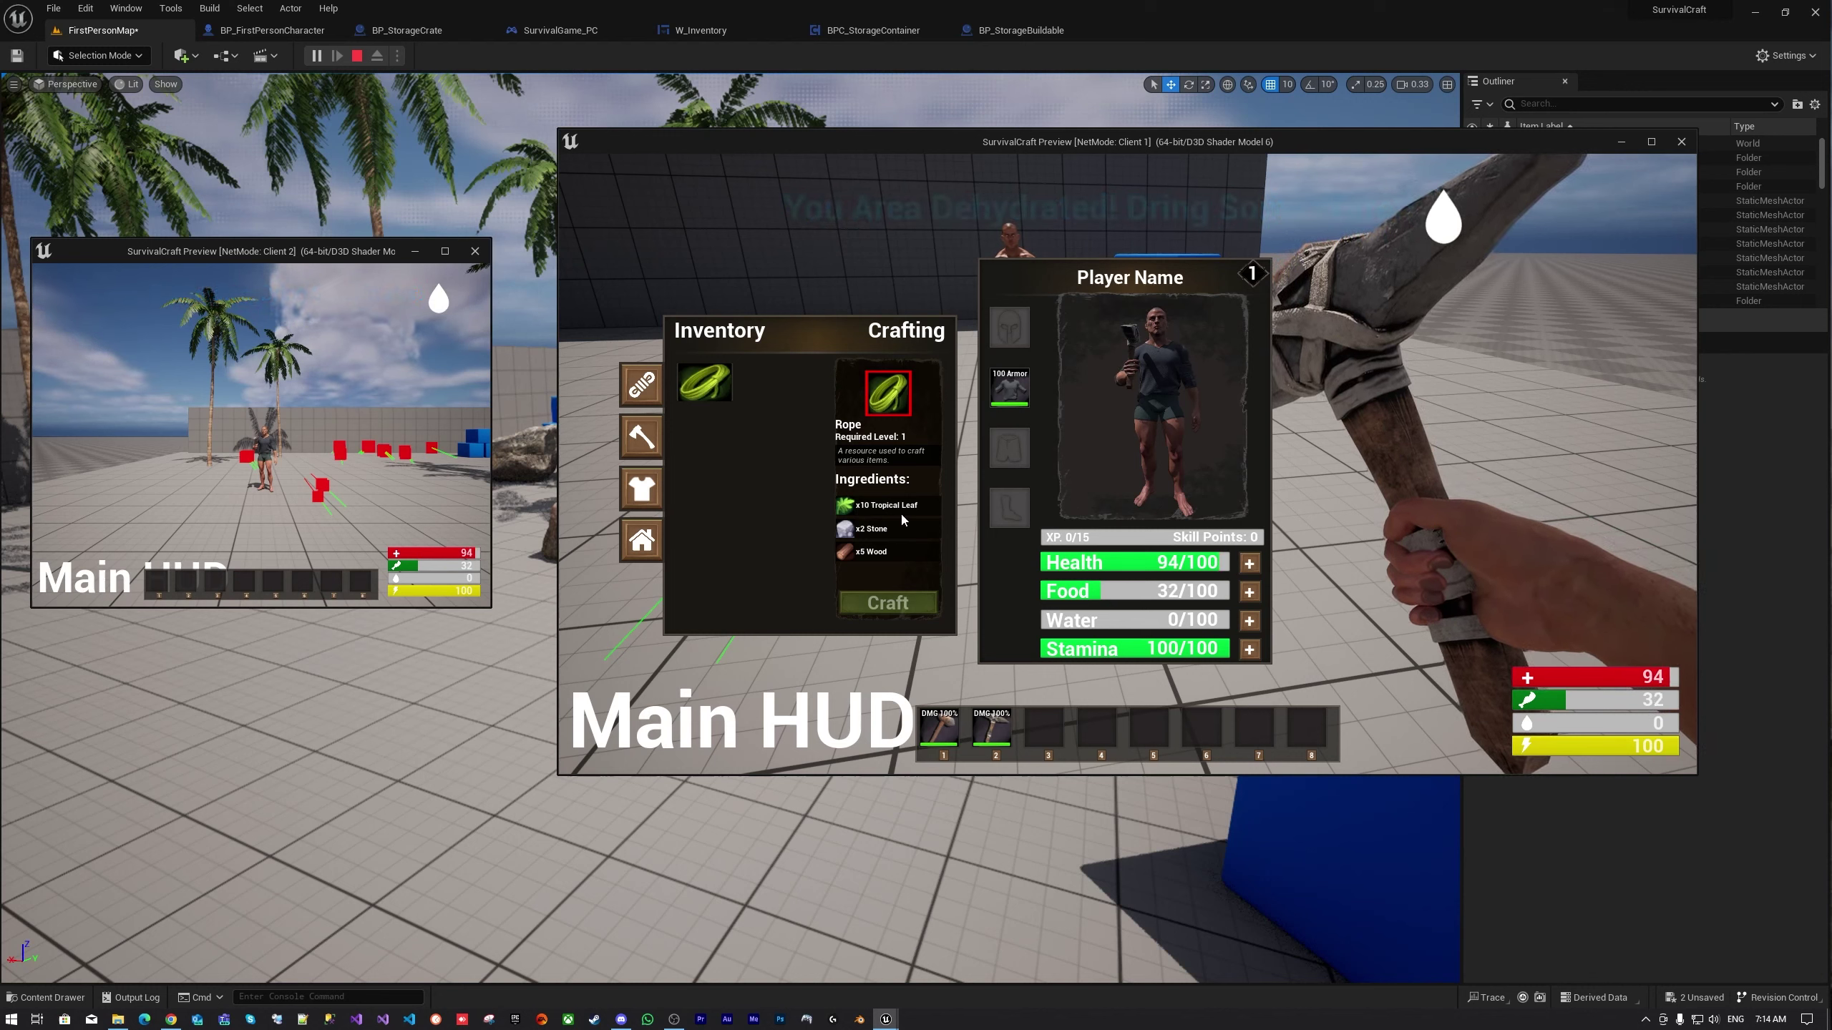
List the tools category, select the Stone Hatchet recipe and craft it for +10 XP
left_click(644, 434)
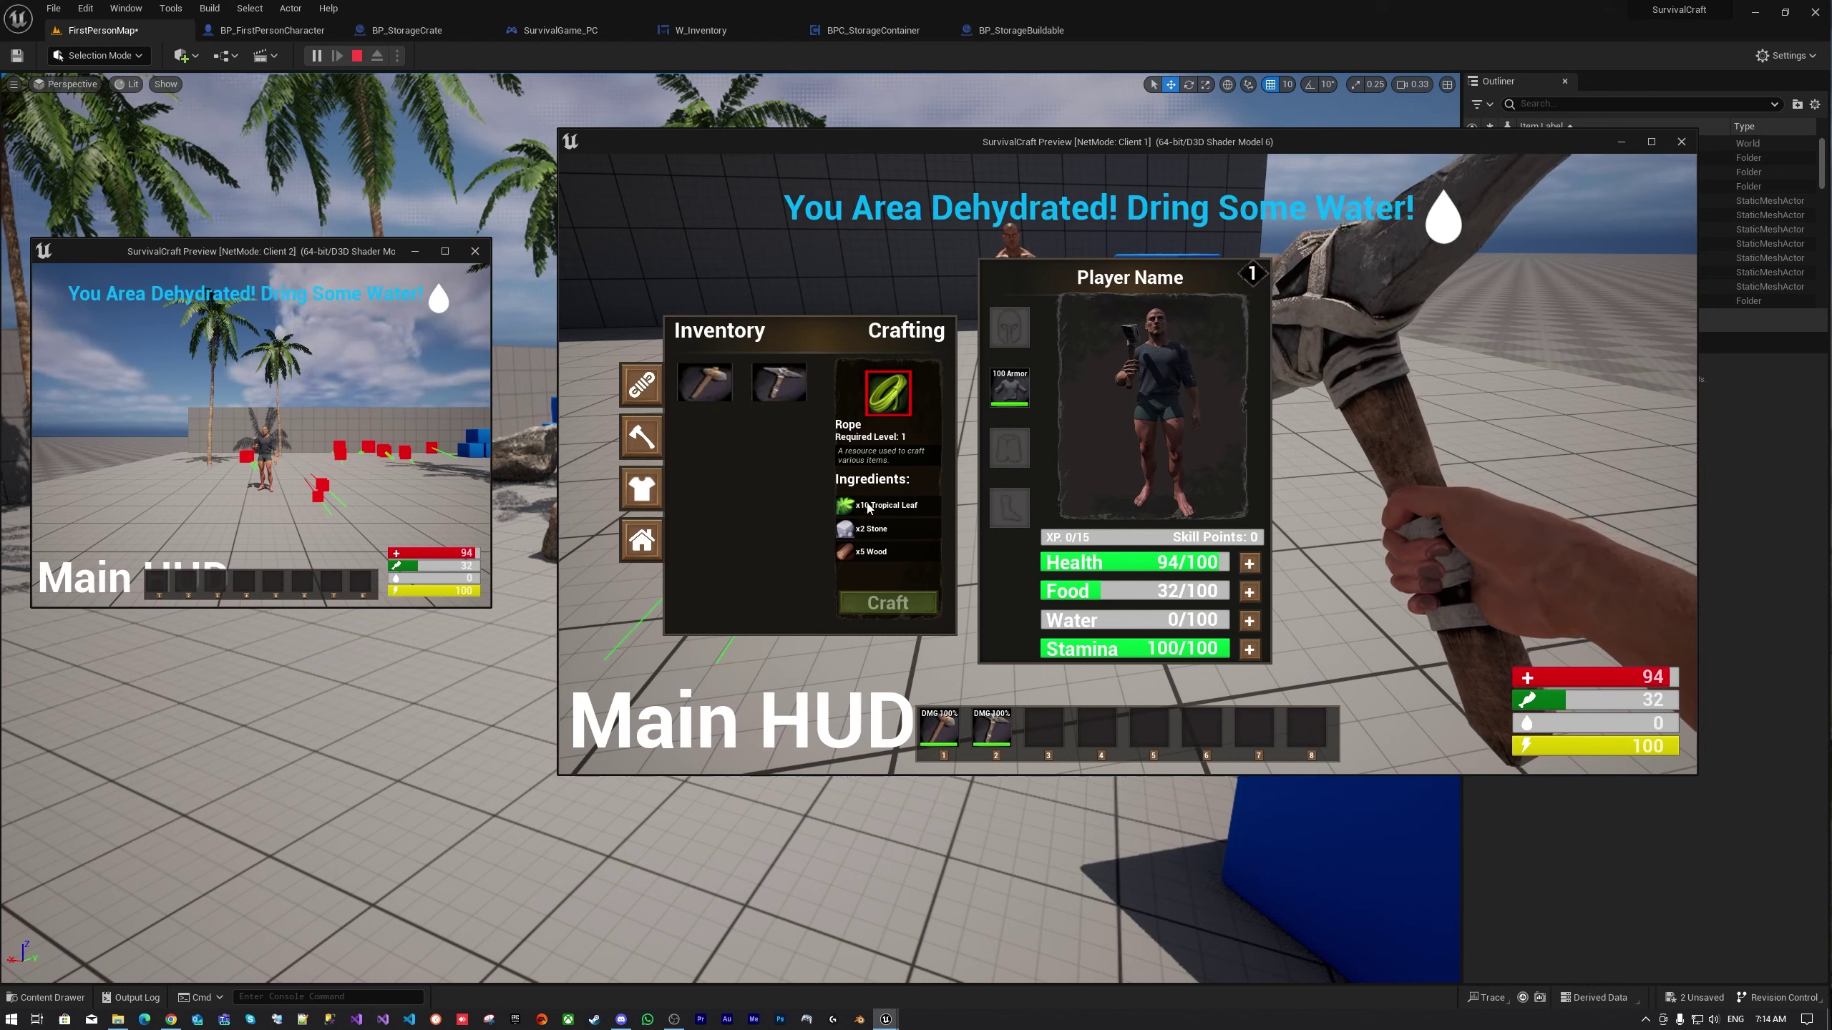
left_click(705, 382)
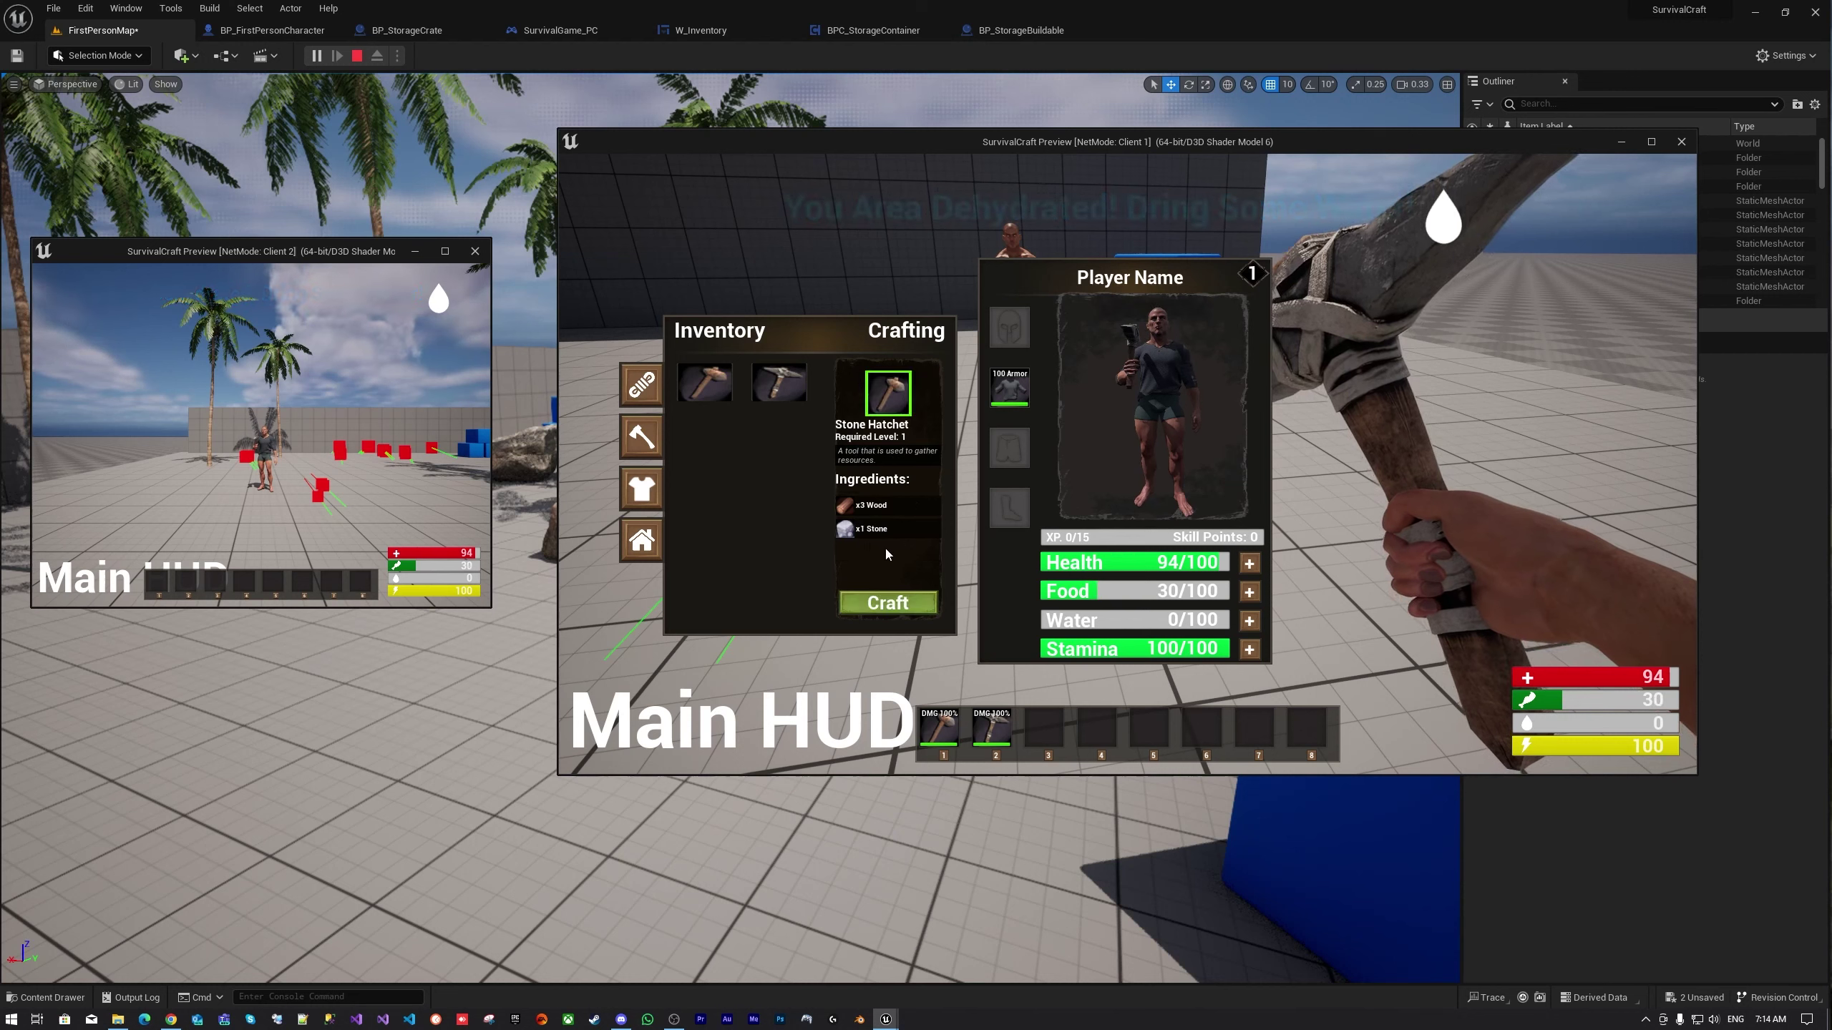
left_click(782, 397)
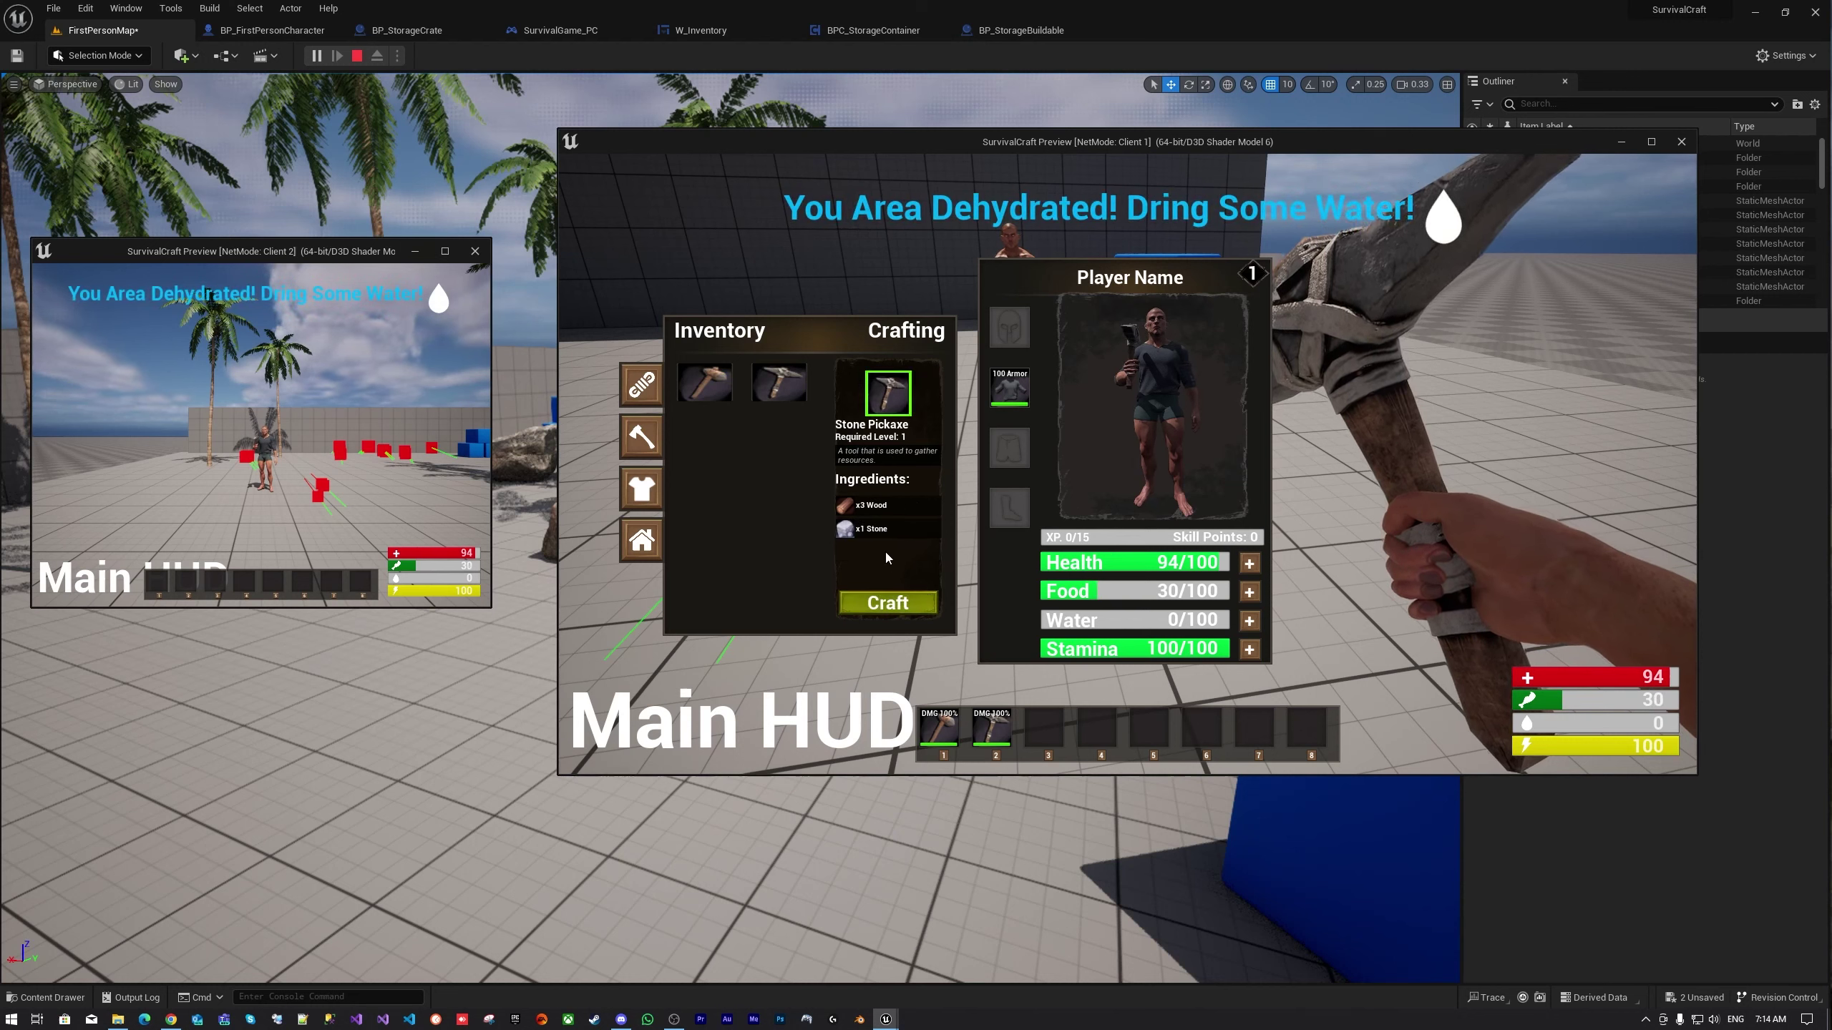
left_click(706, 382)
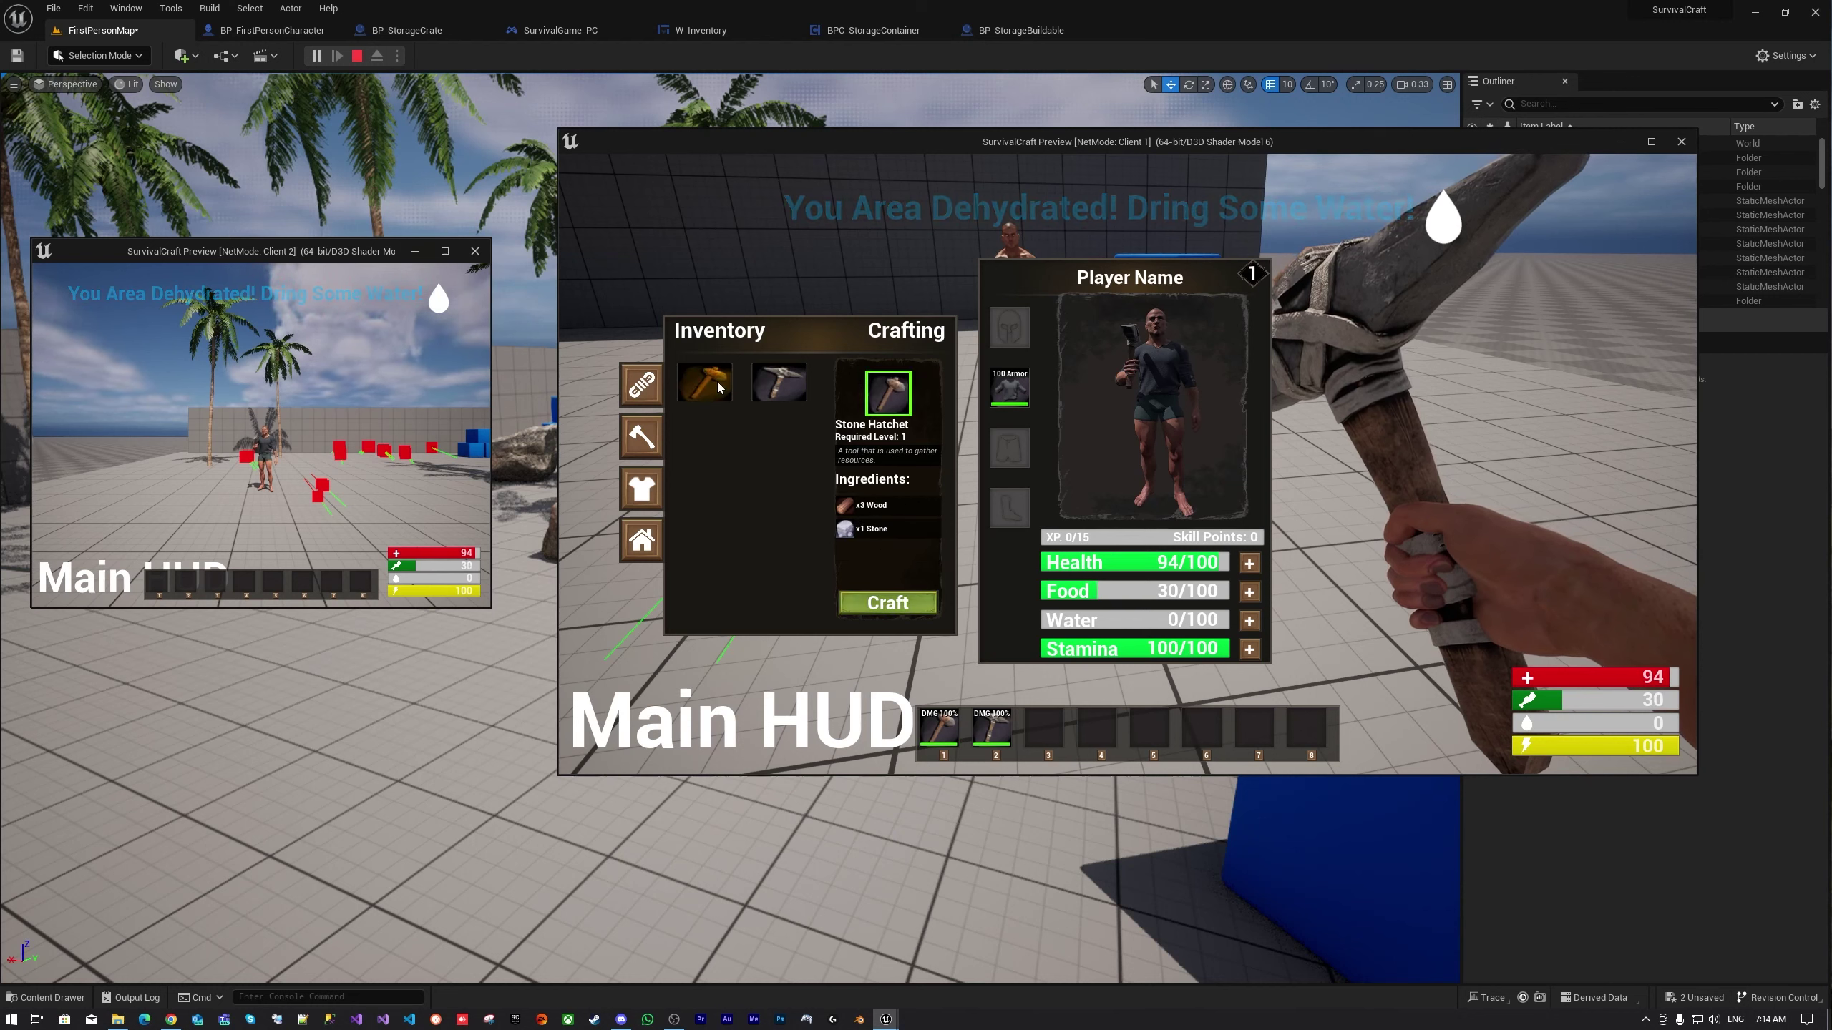
left_click(884, 603)
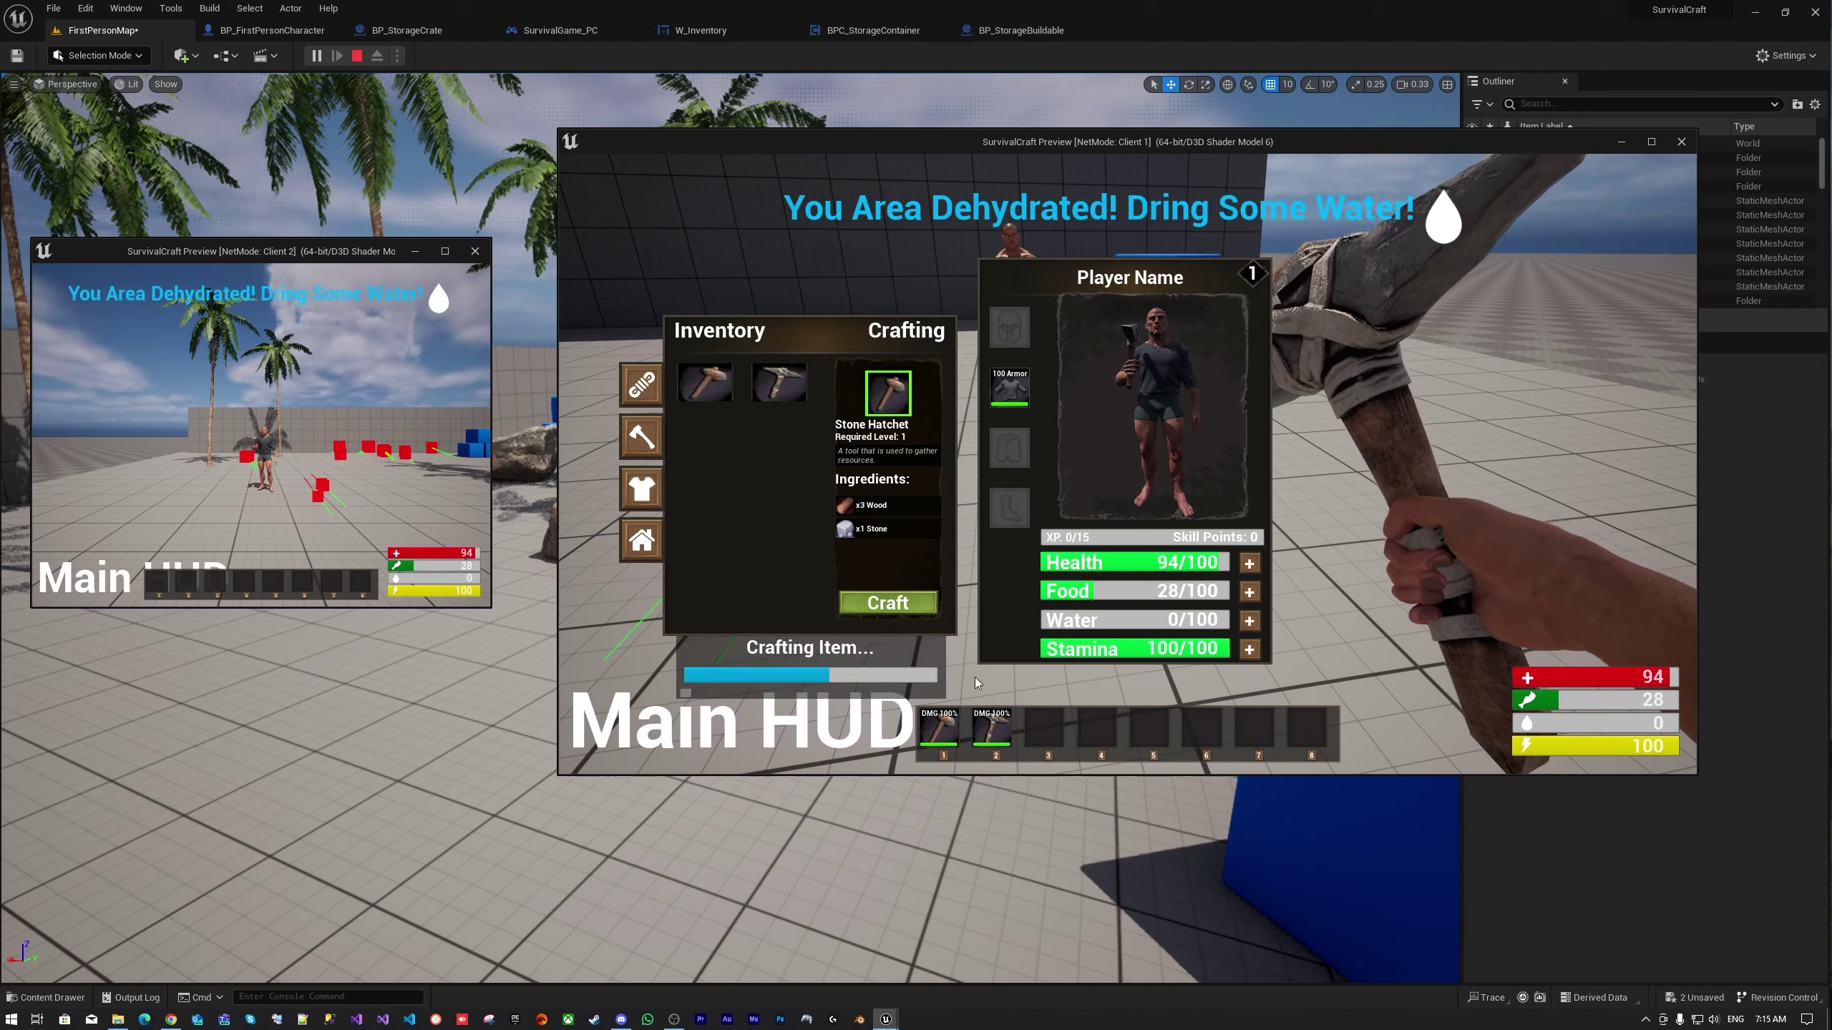
Return to the inventory grid and move the Stone Hatchet to row 3, then back to row 2 slot 1
left_click(719, 330)
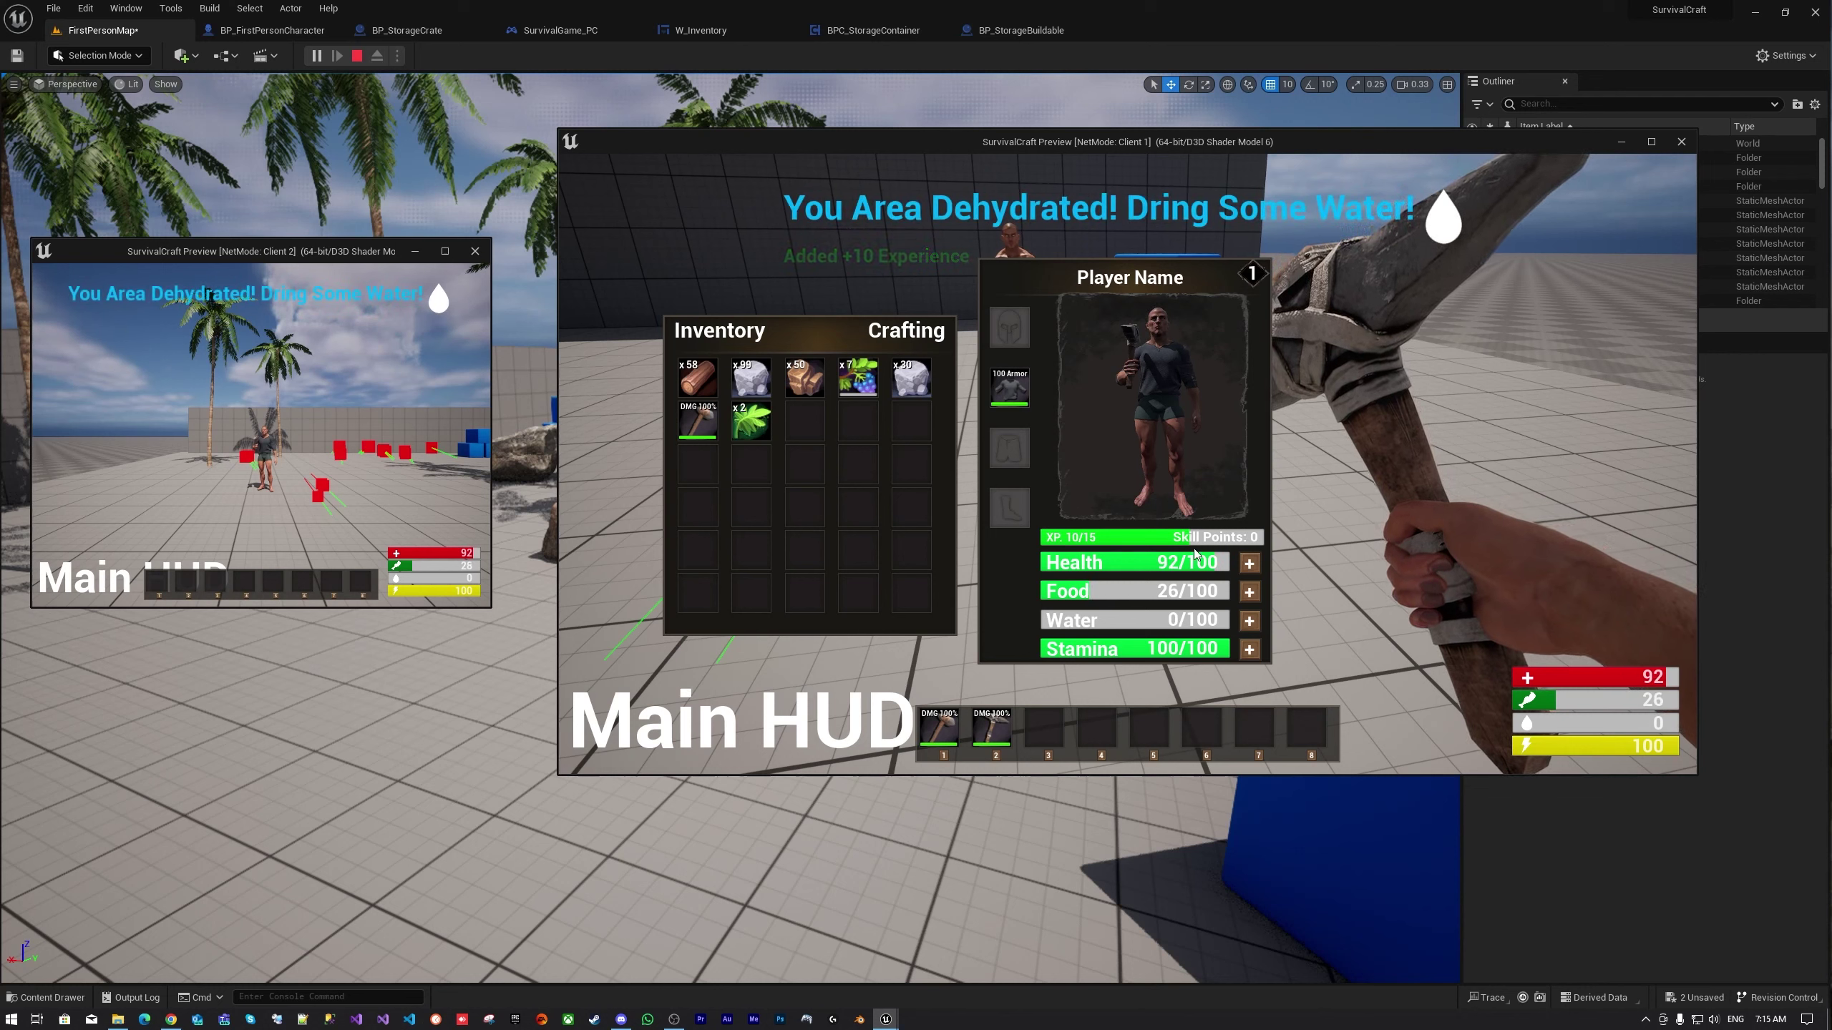
left_click_drag(692, 431, 726, 488)
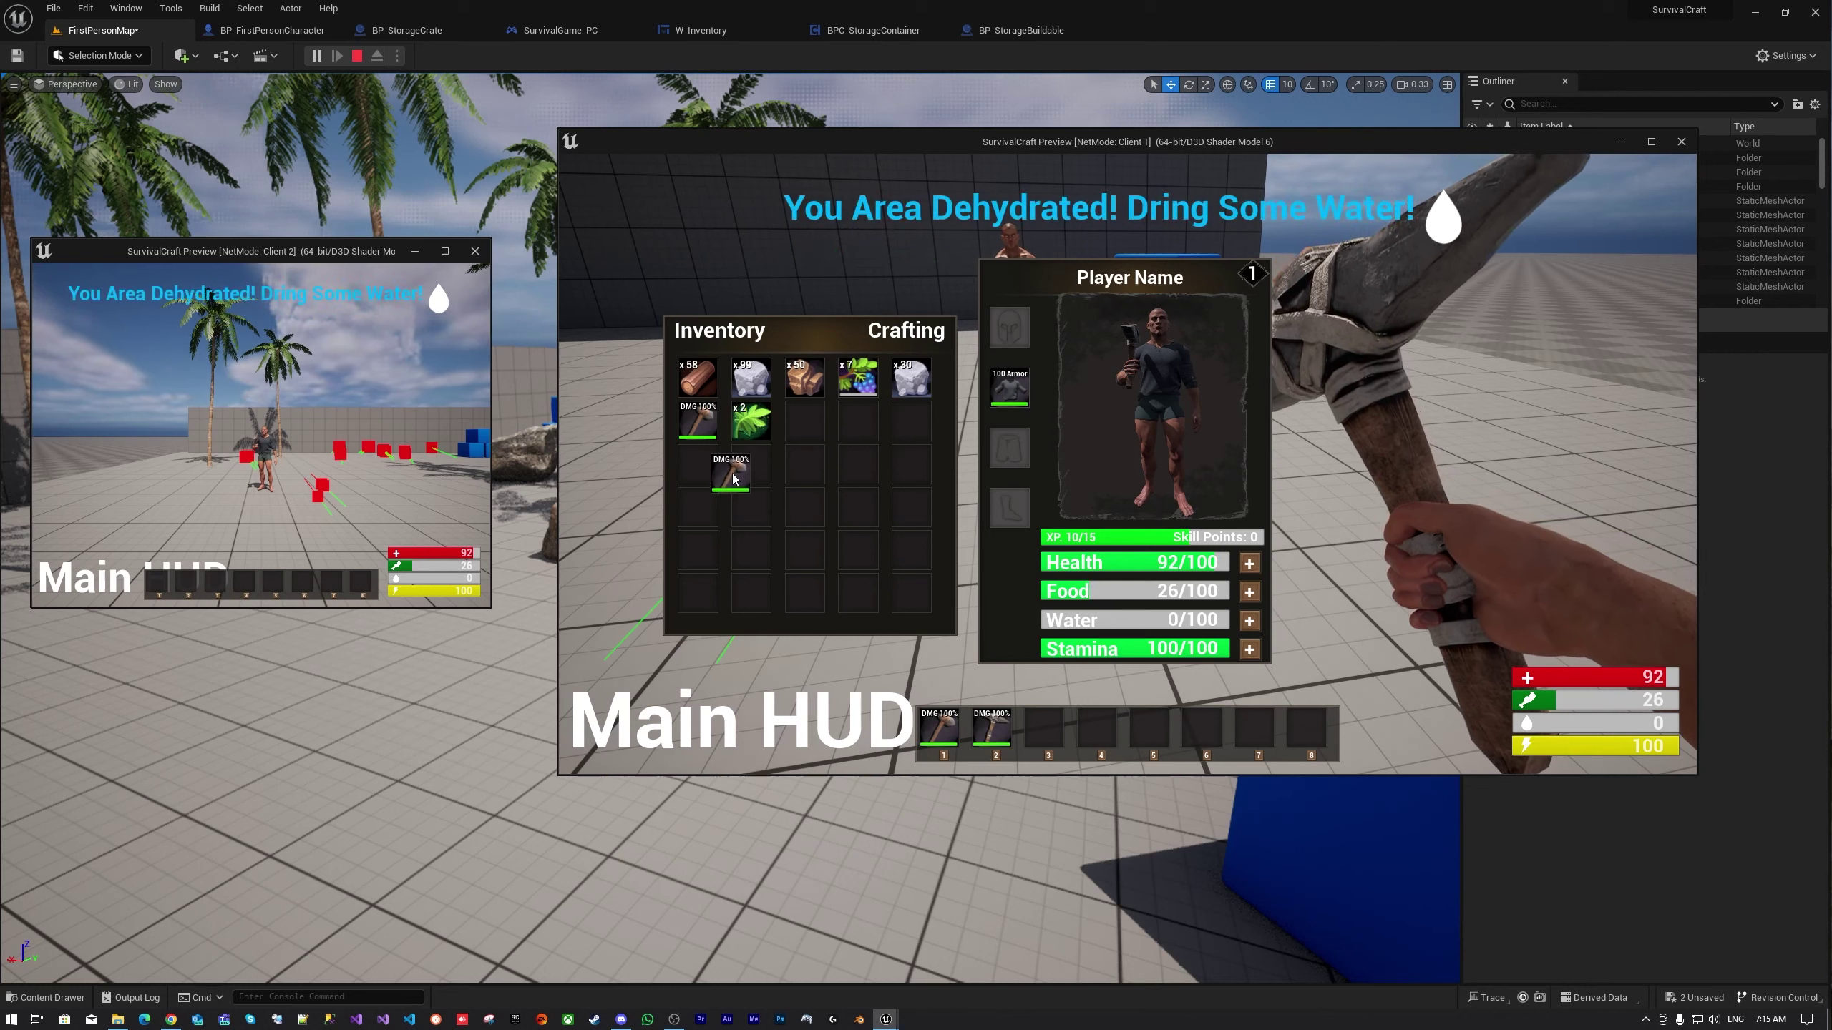
left_click_drag(726, 488, 700, 469)
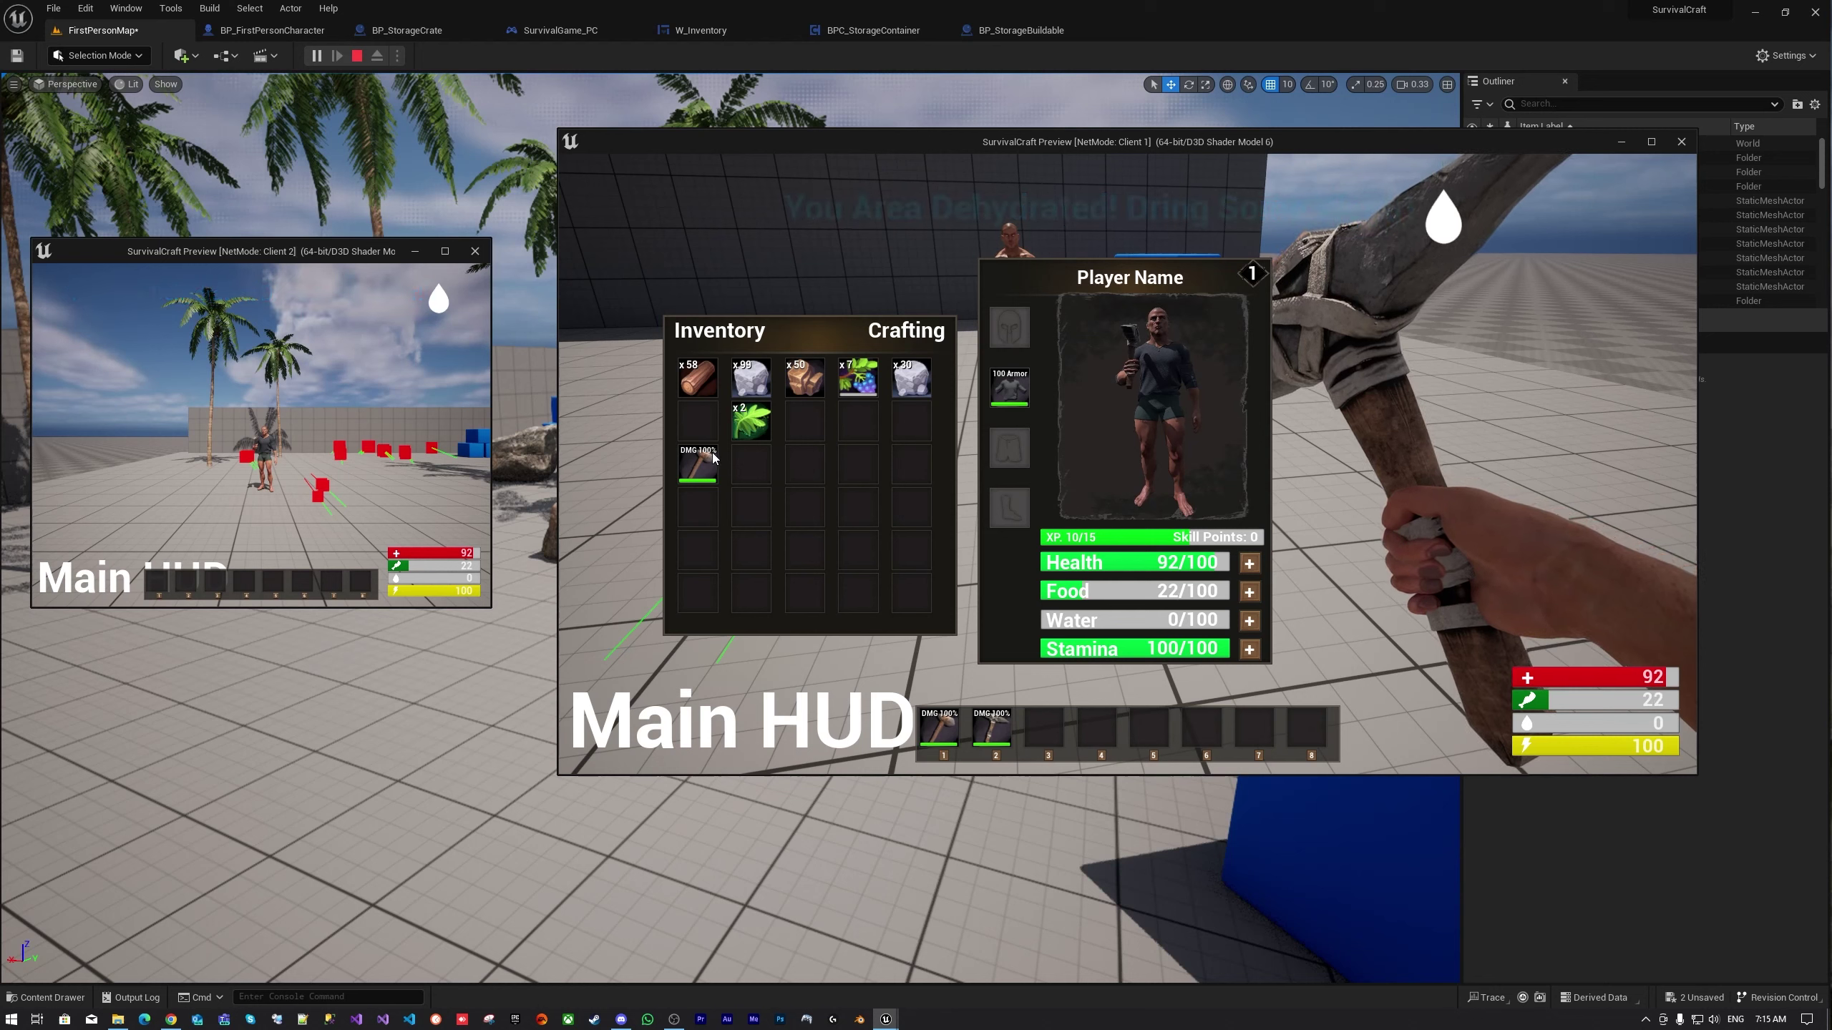
left_click_drag(713, 456, 692, 436)
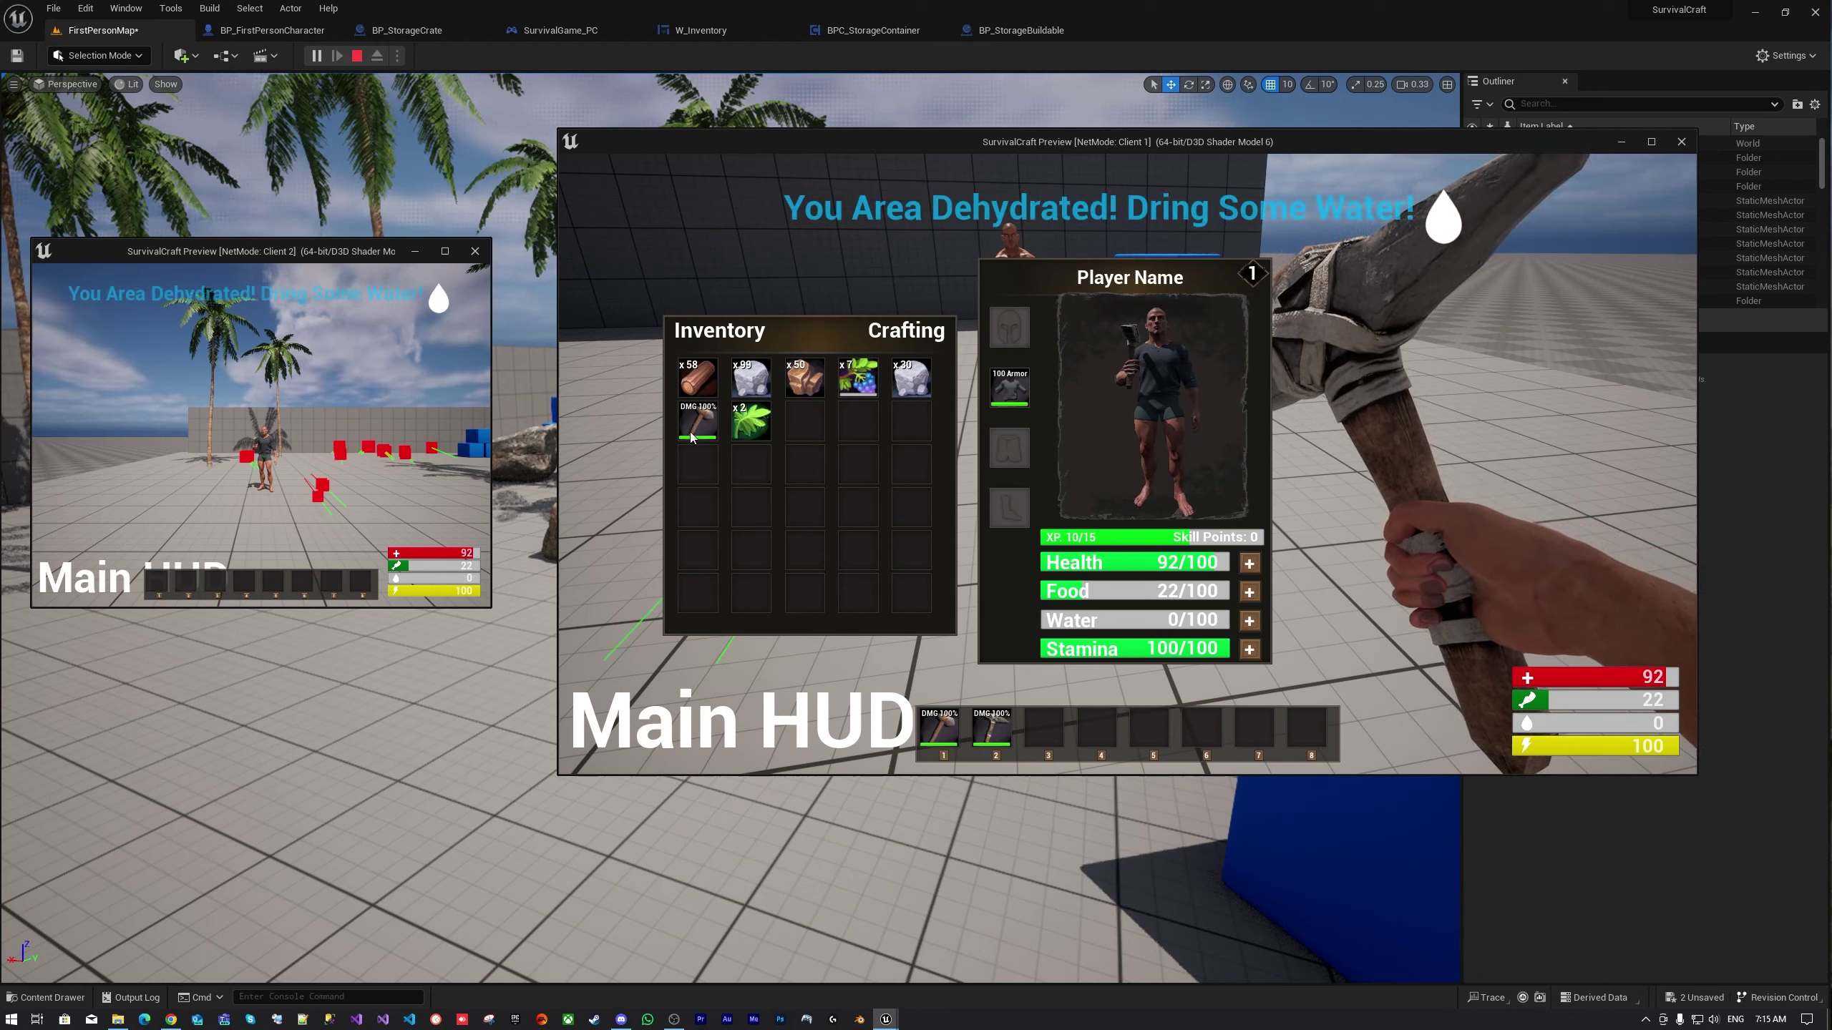
Craft two Stone Pickaxes, then close and reopen the inventory to see Level 2 with 1 skill point
left_click(920, 335)
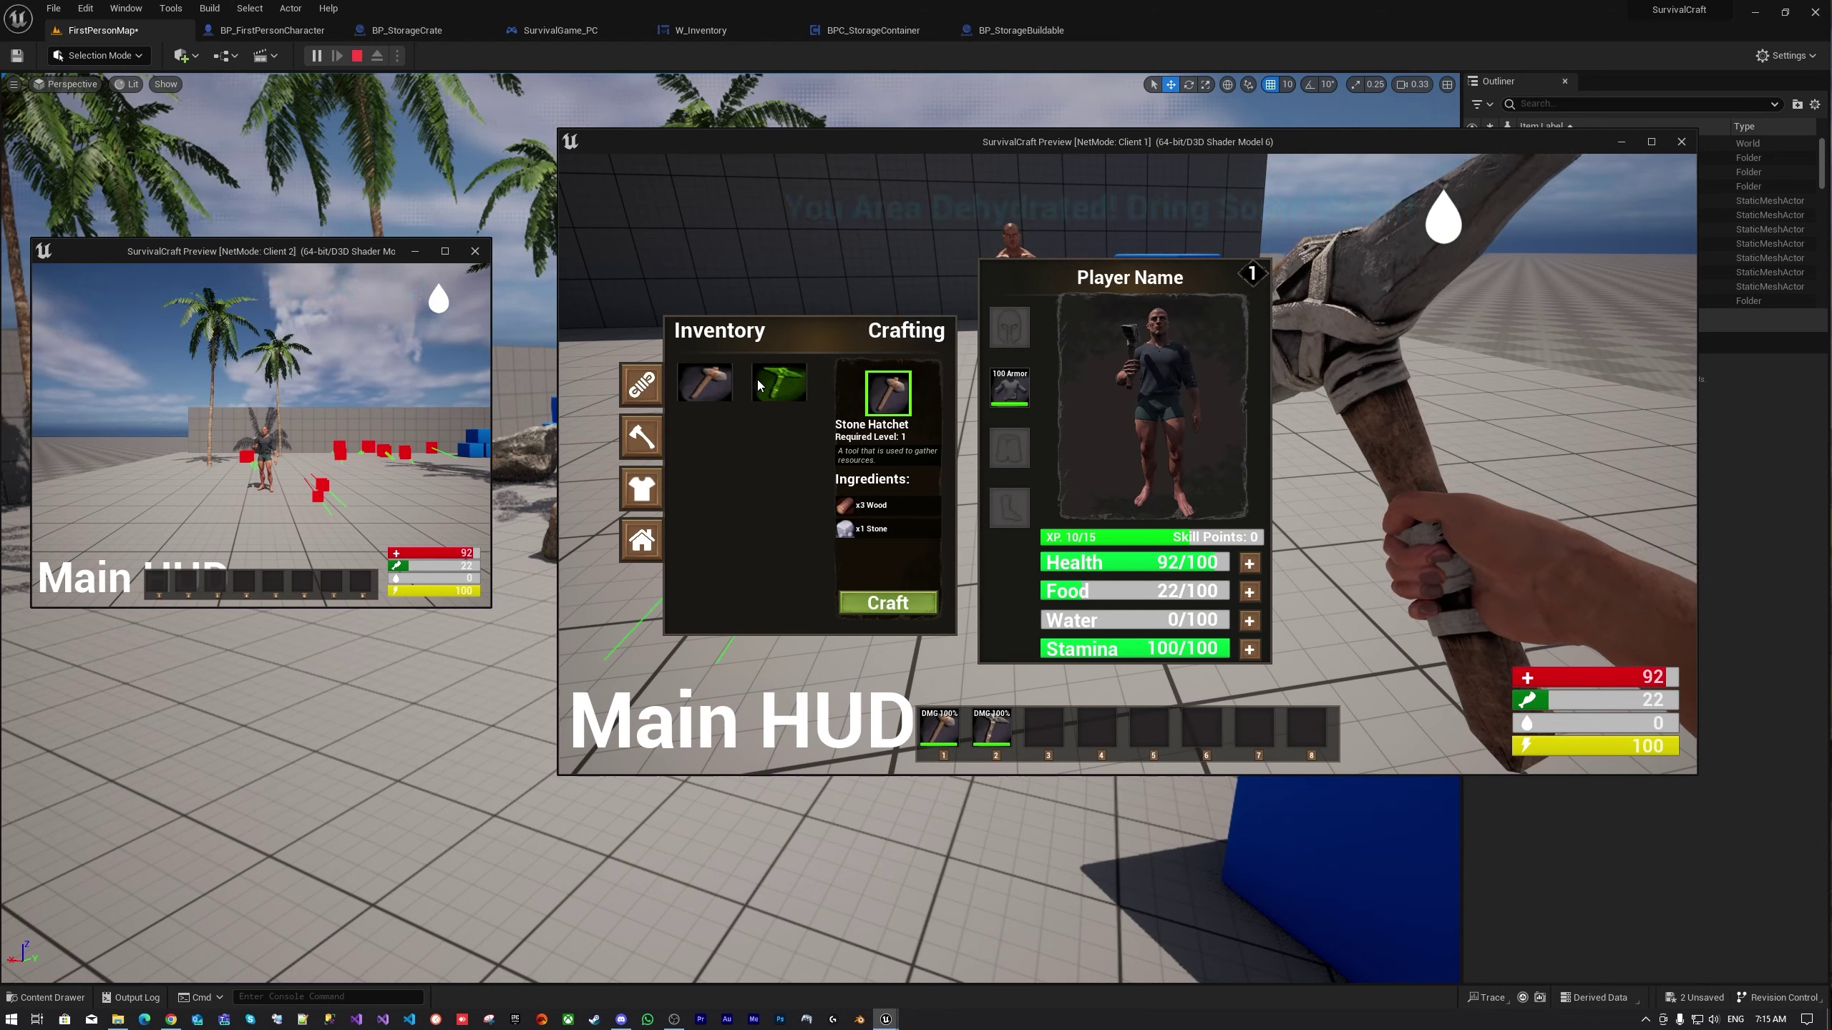
left_click(779, 382)
left_click(911, 606)
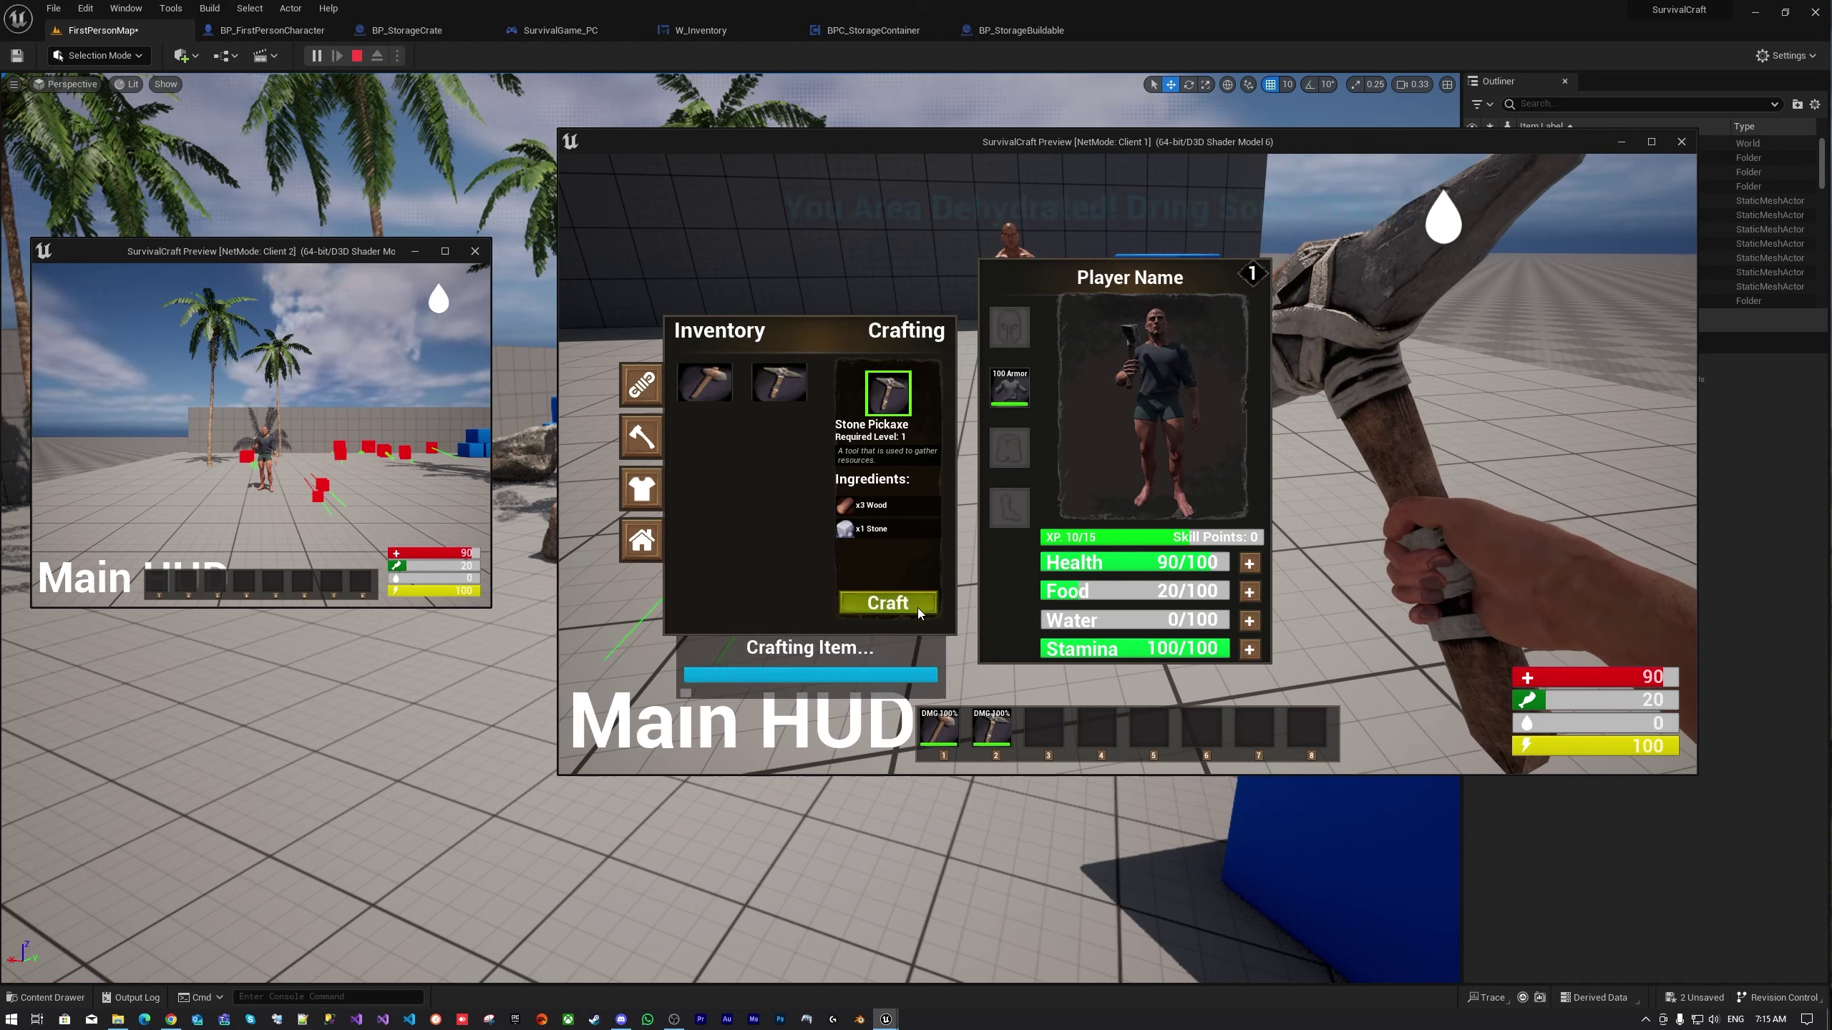
left_click(926, 608)
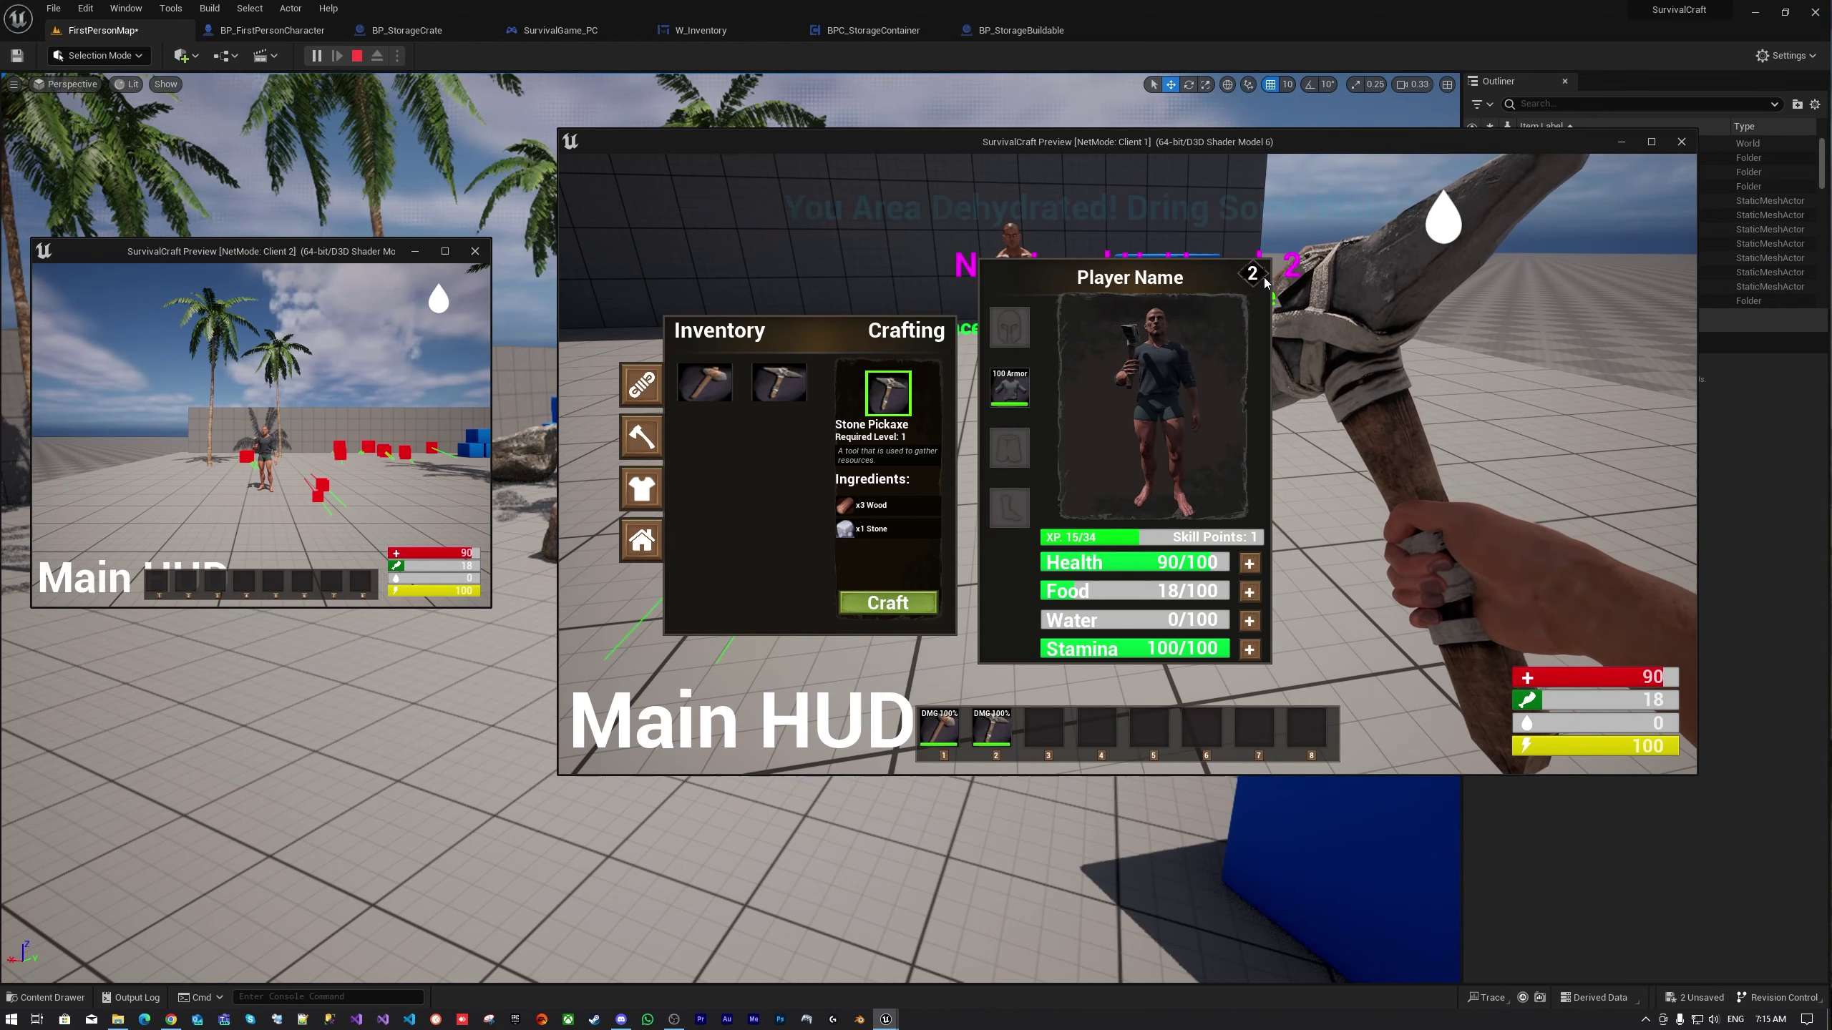
key("Tab")
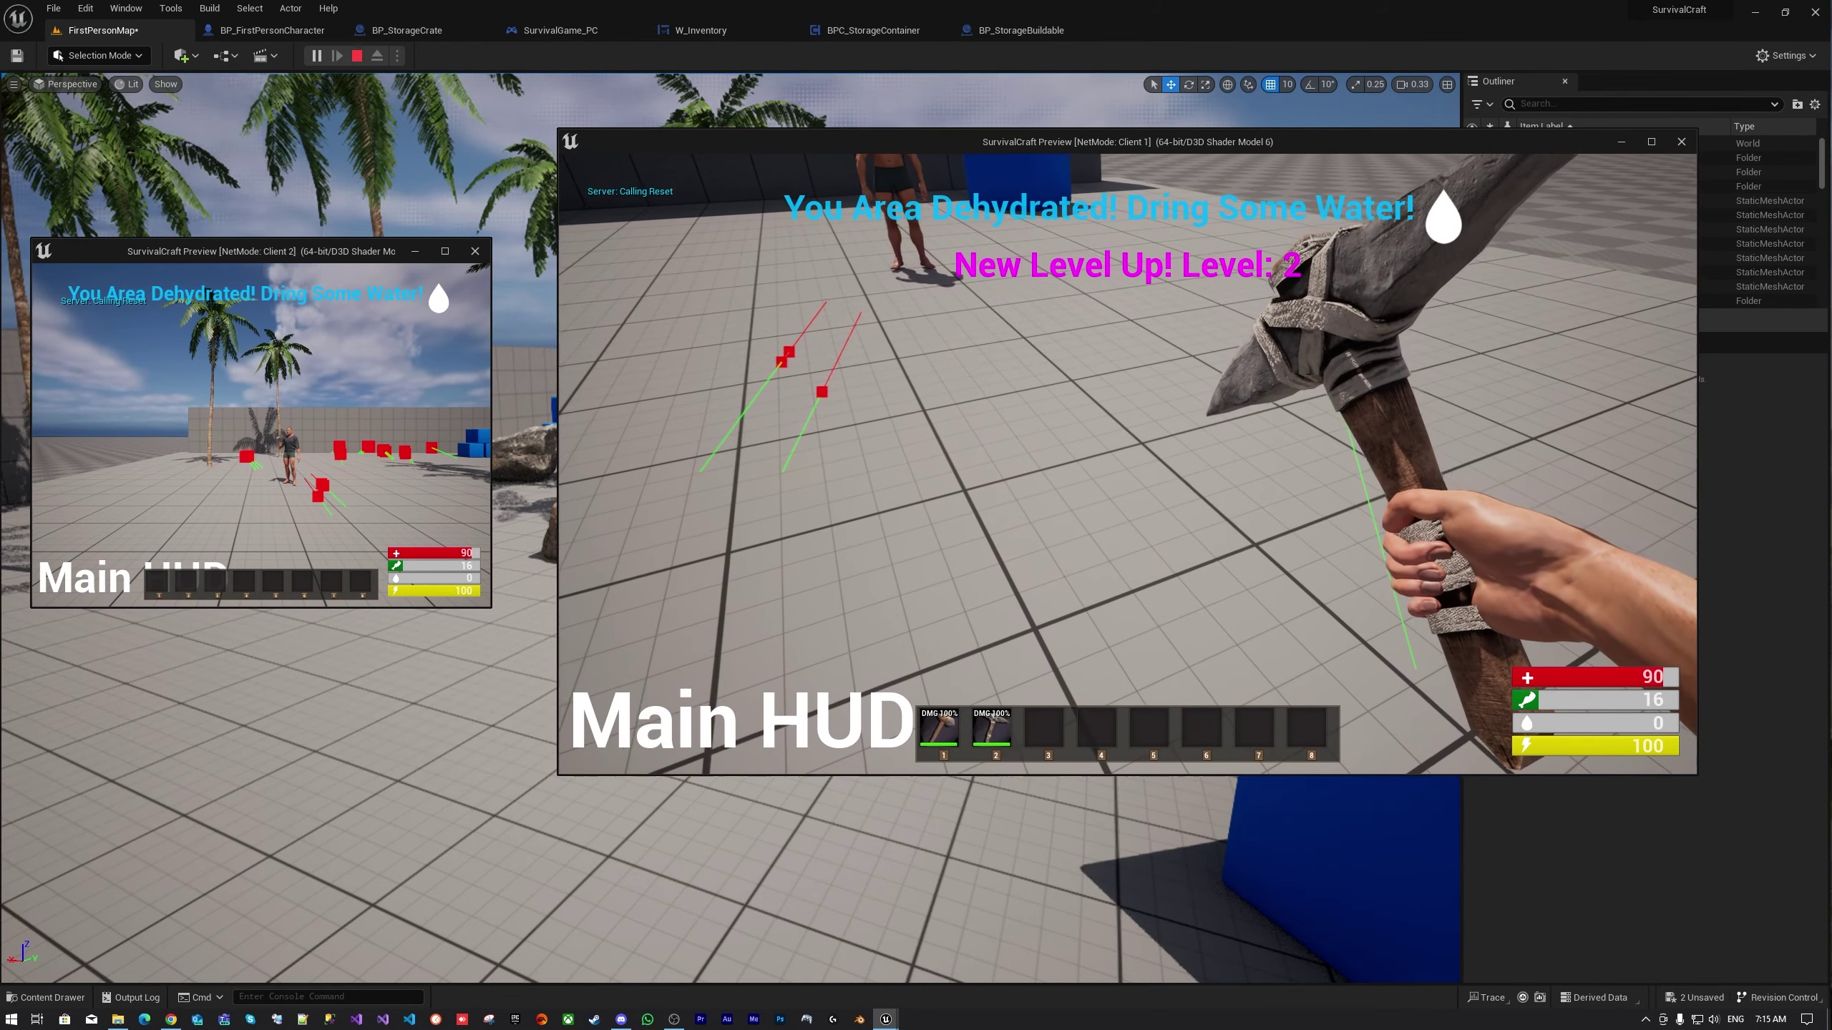
key("Tab")
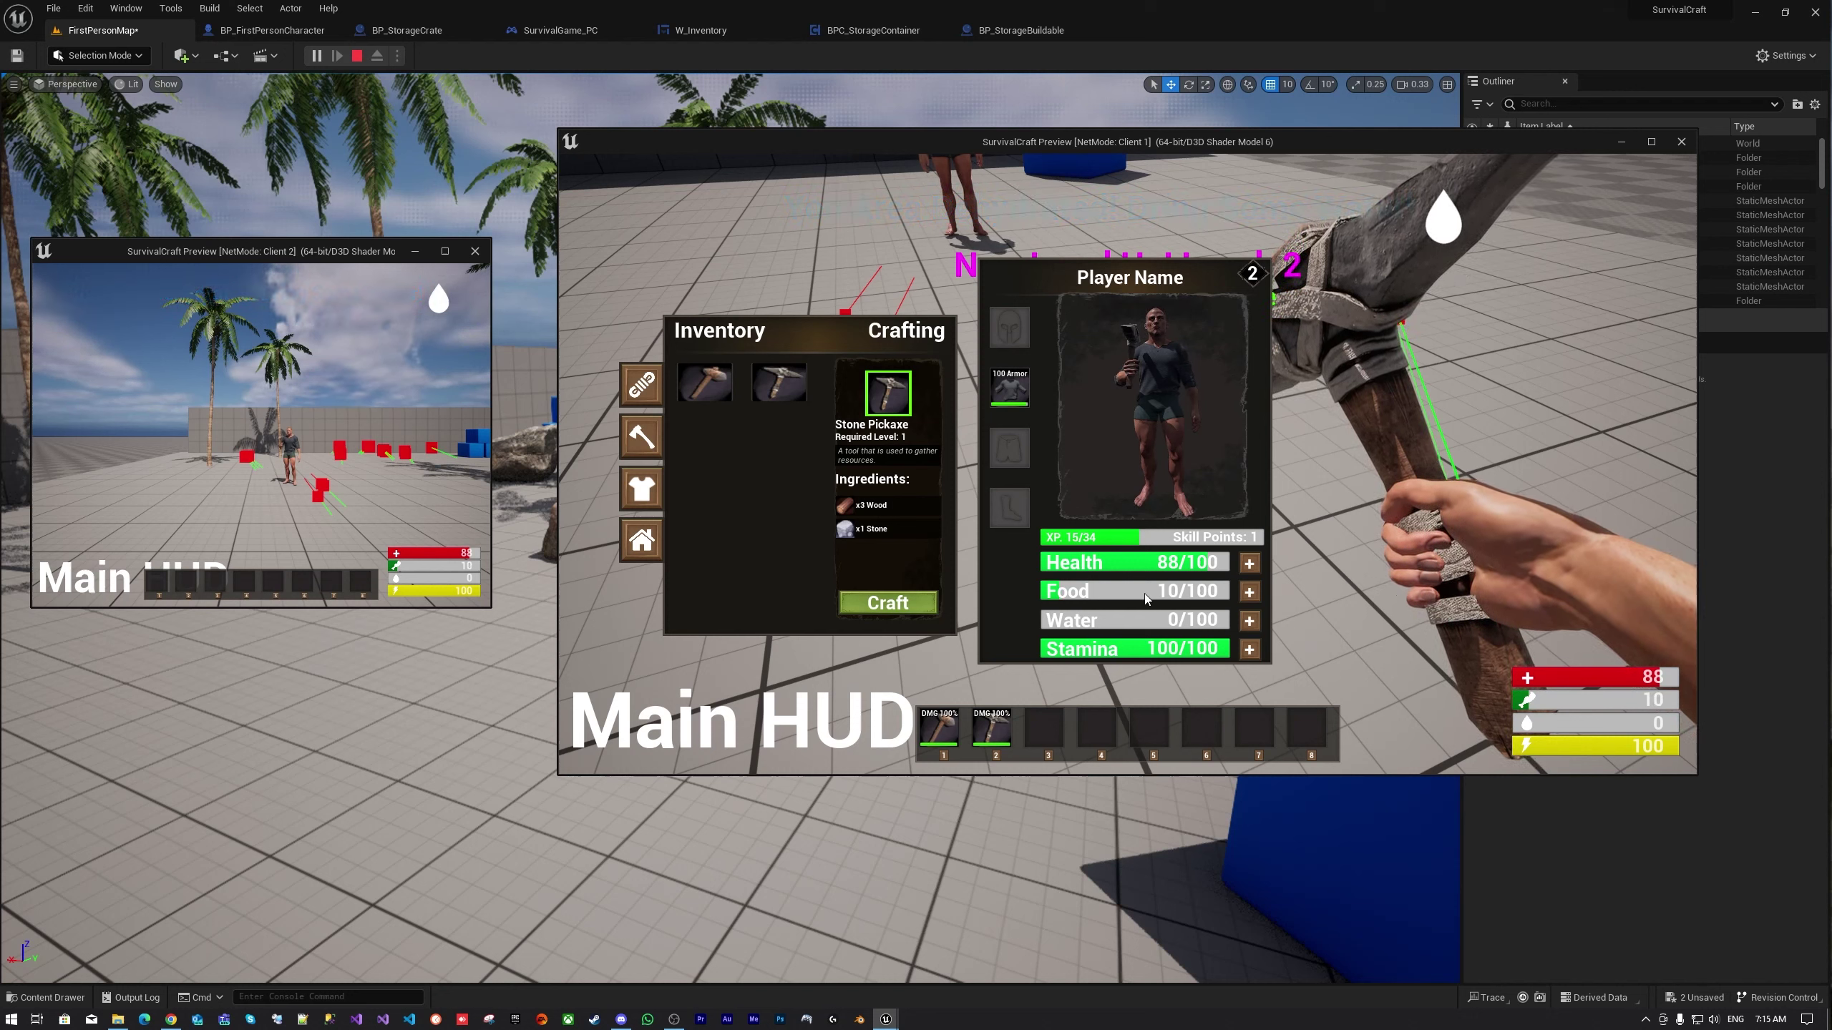
Spend the skill point on maximum health and craft eight more Stone Pickaxes, reaching Level 4
left_click(1250, 564)
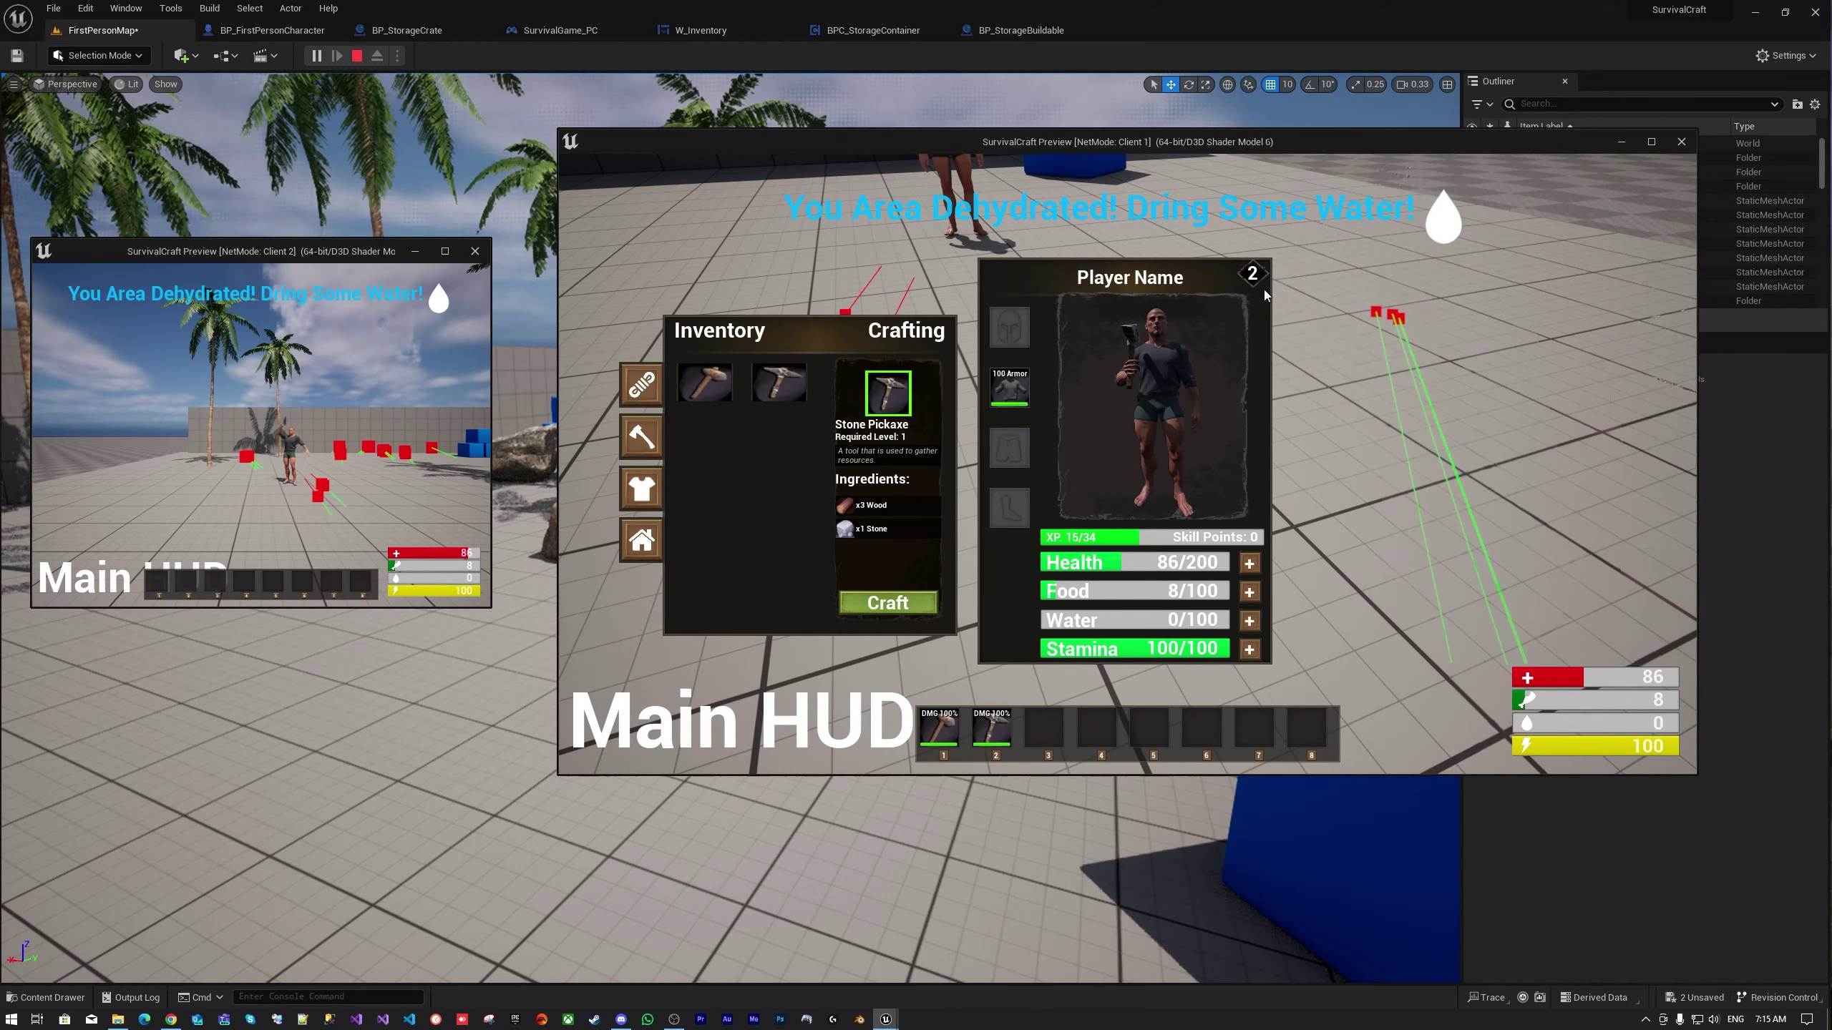
left_click(914, 605)
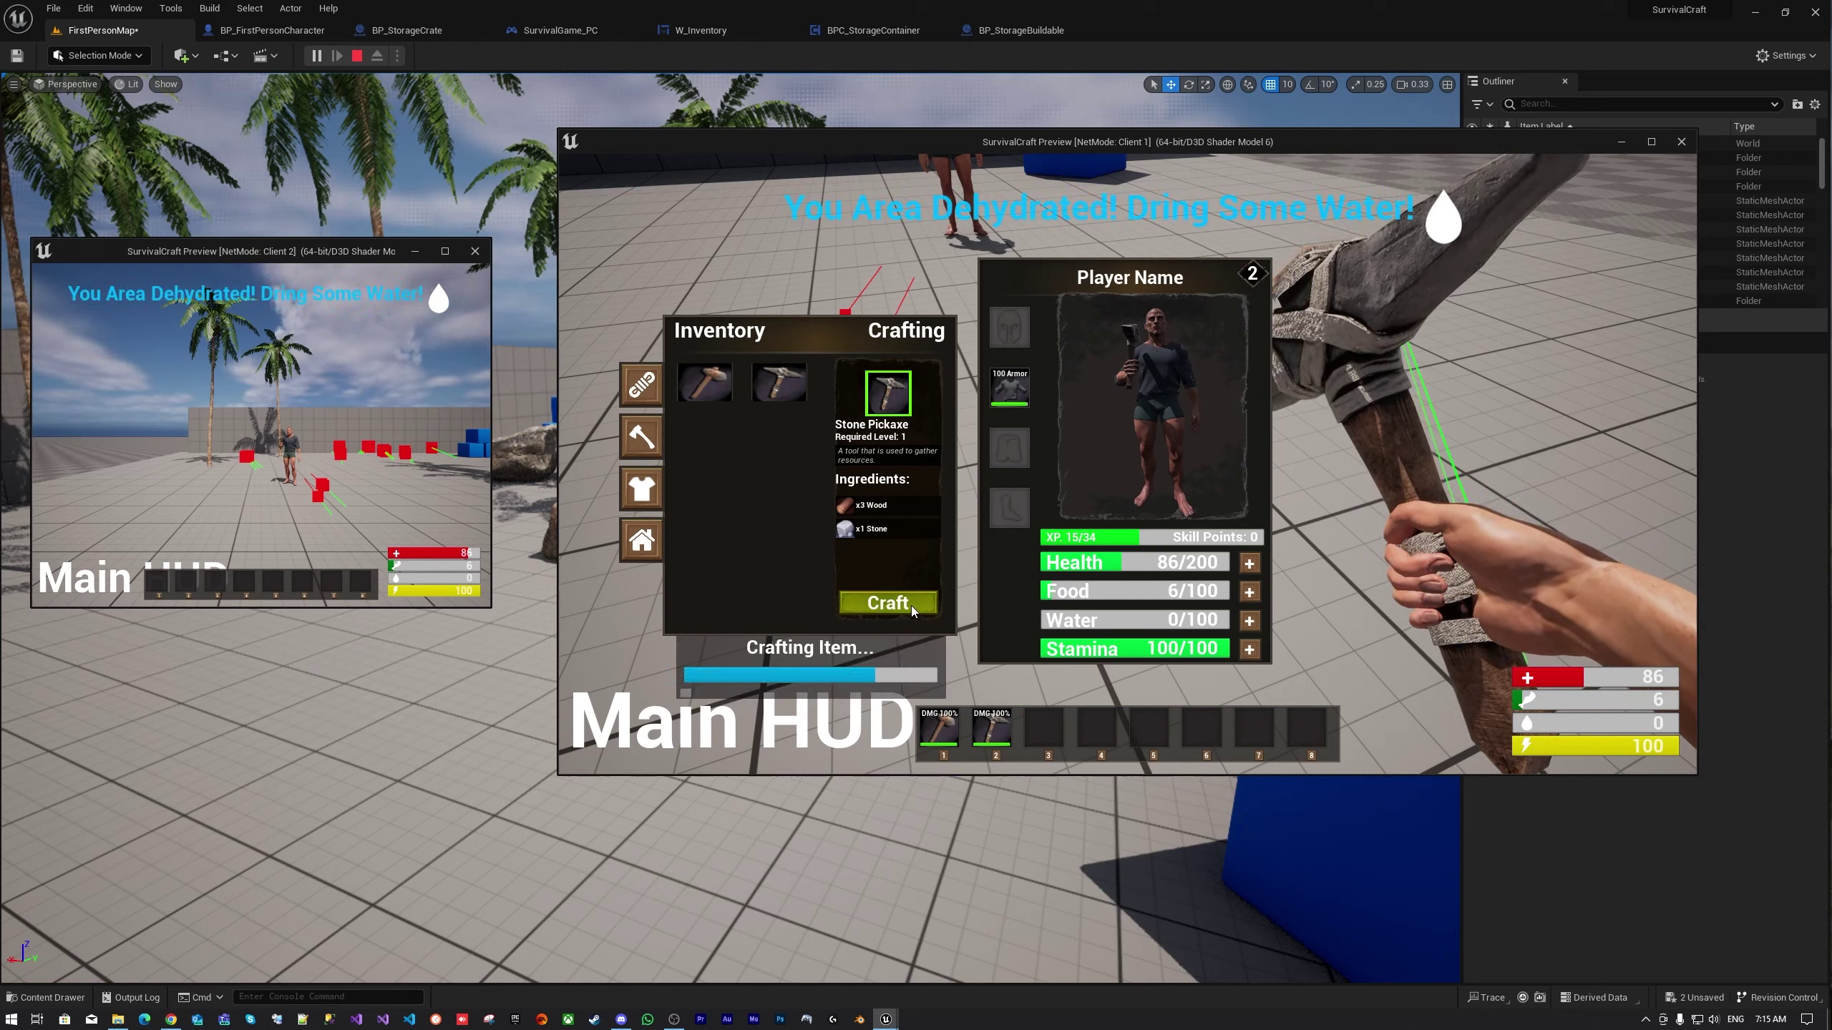
left_click(915, 605)
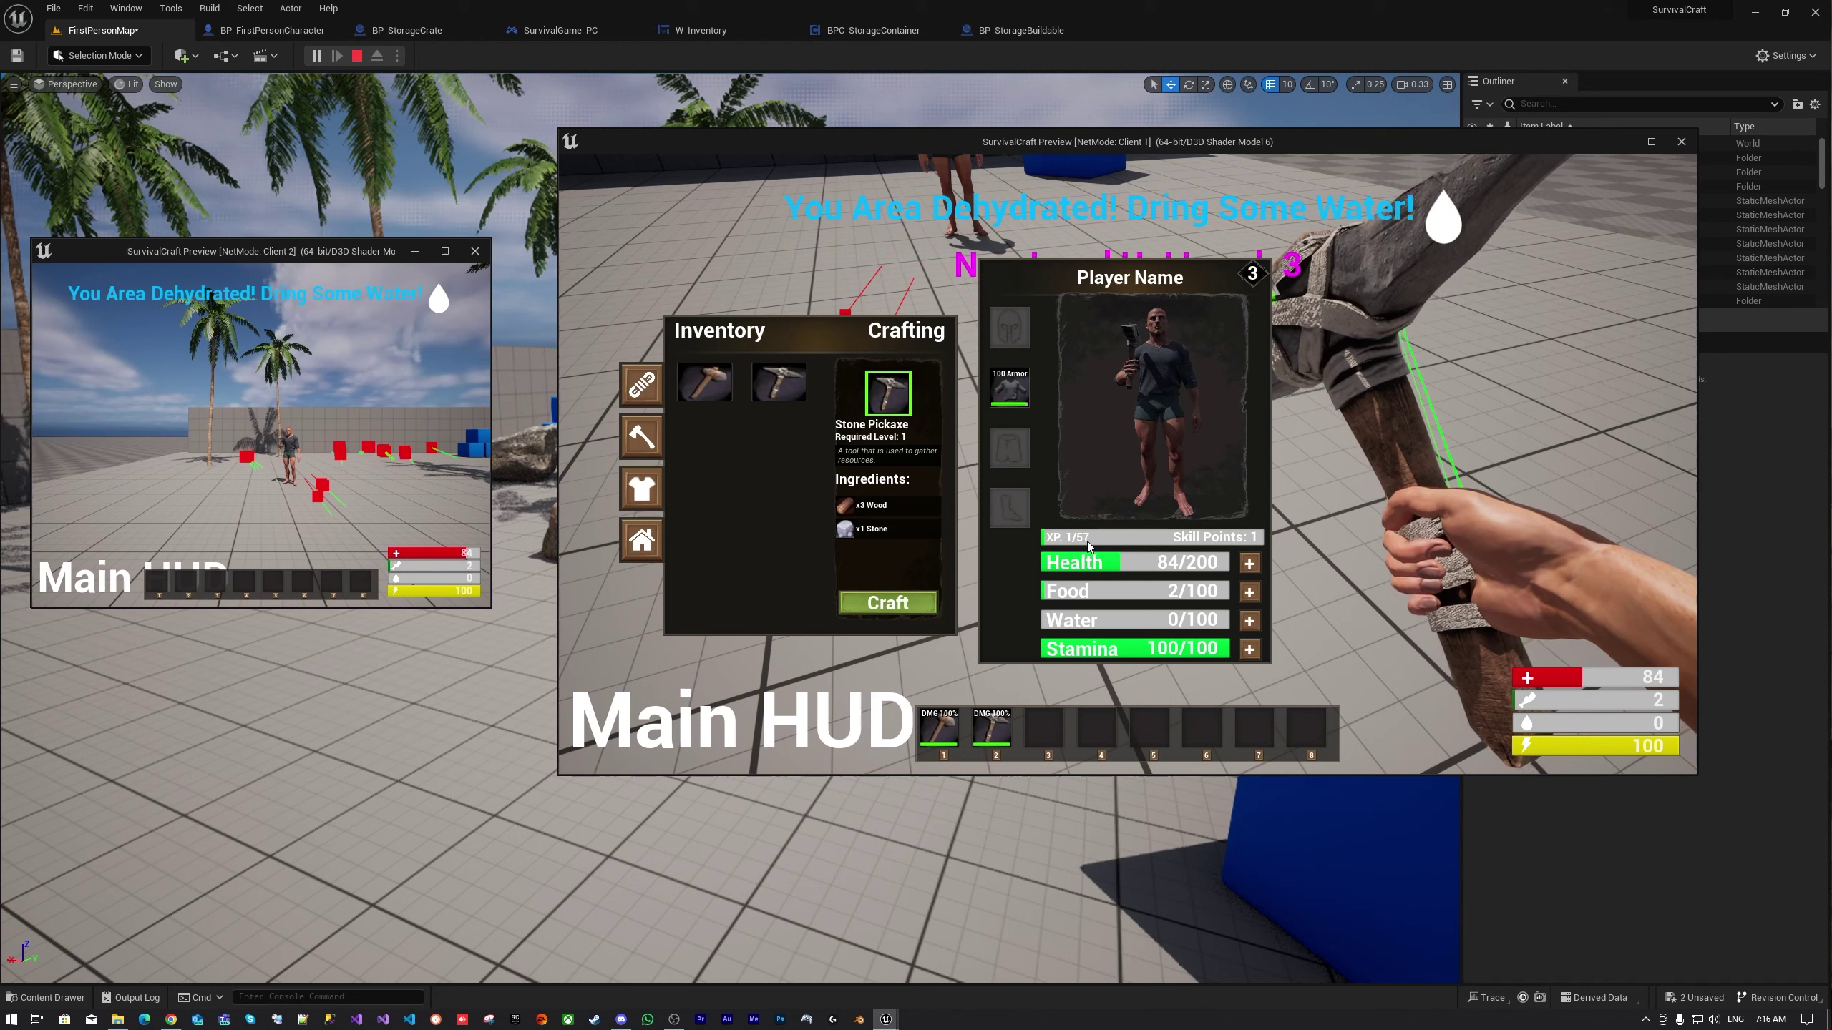
left_click(888, 613)
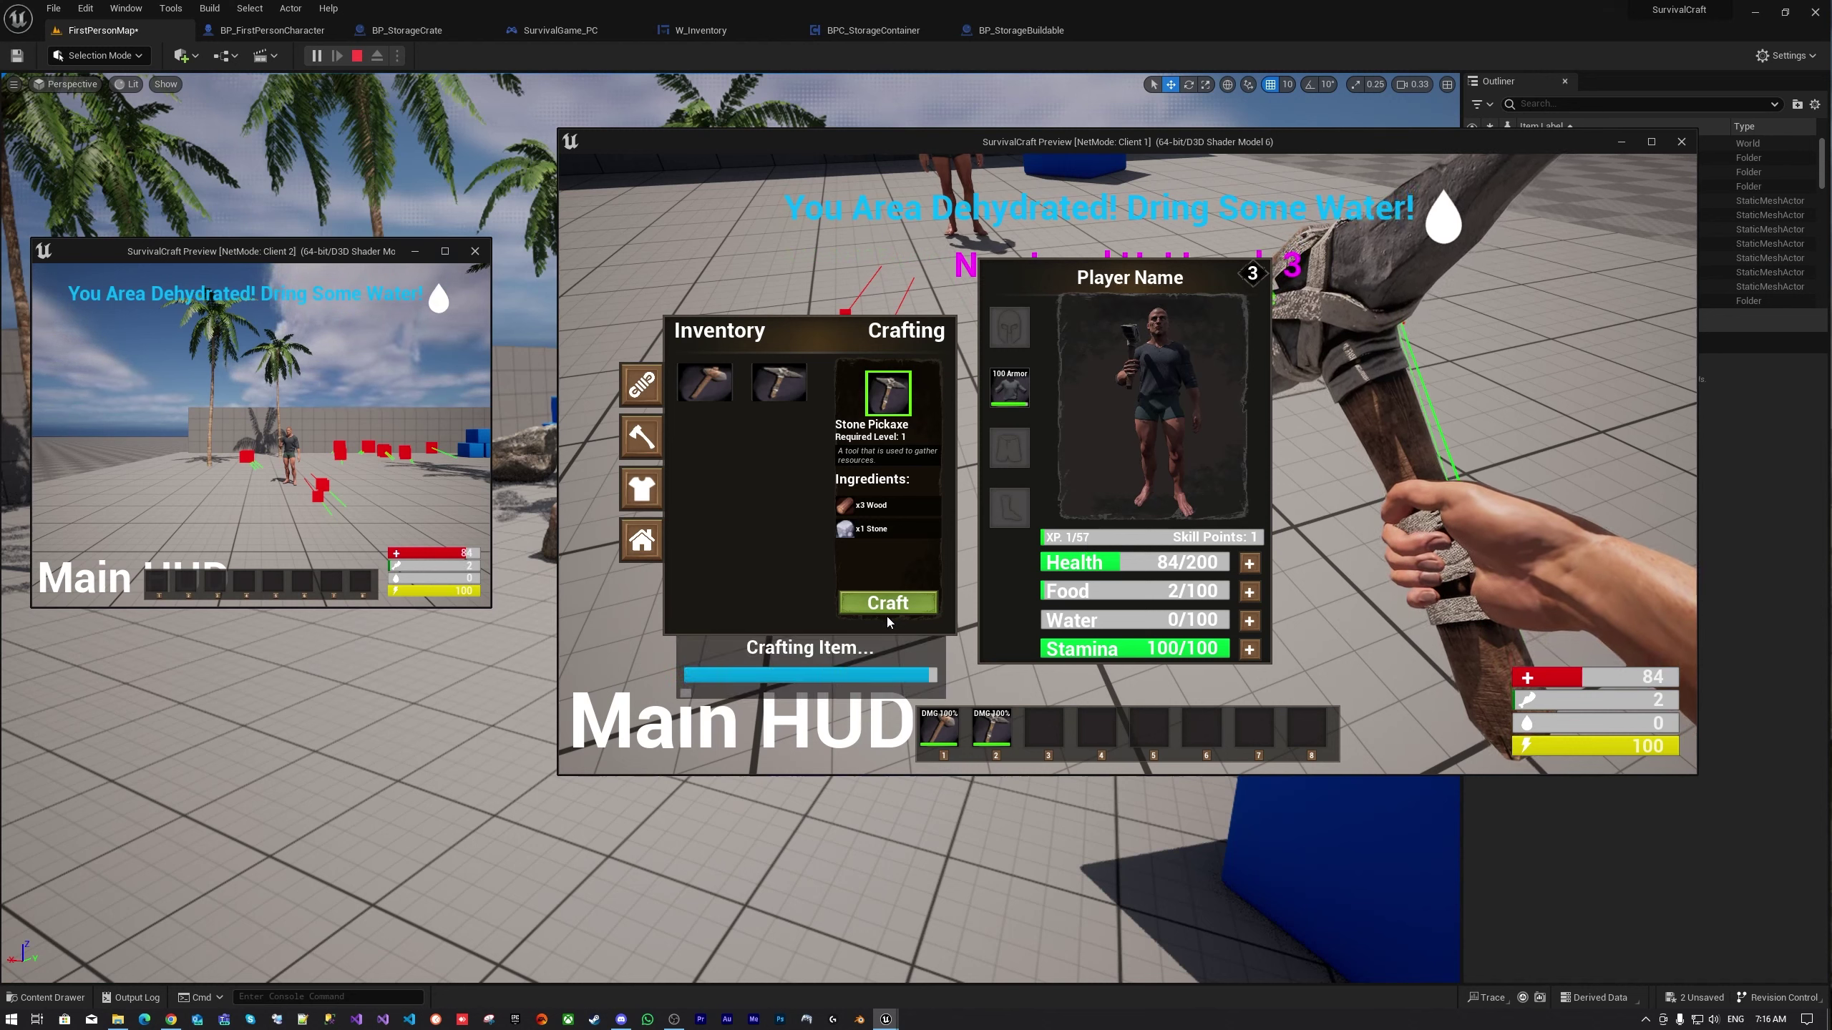
left_click(896, 611)
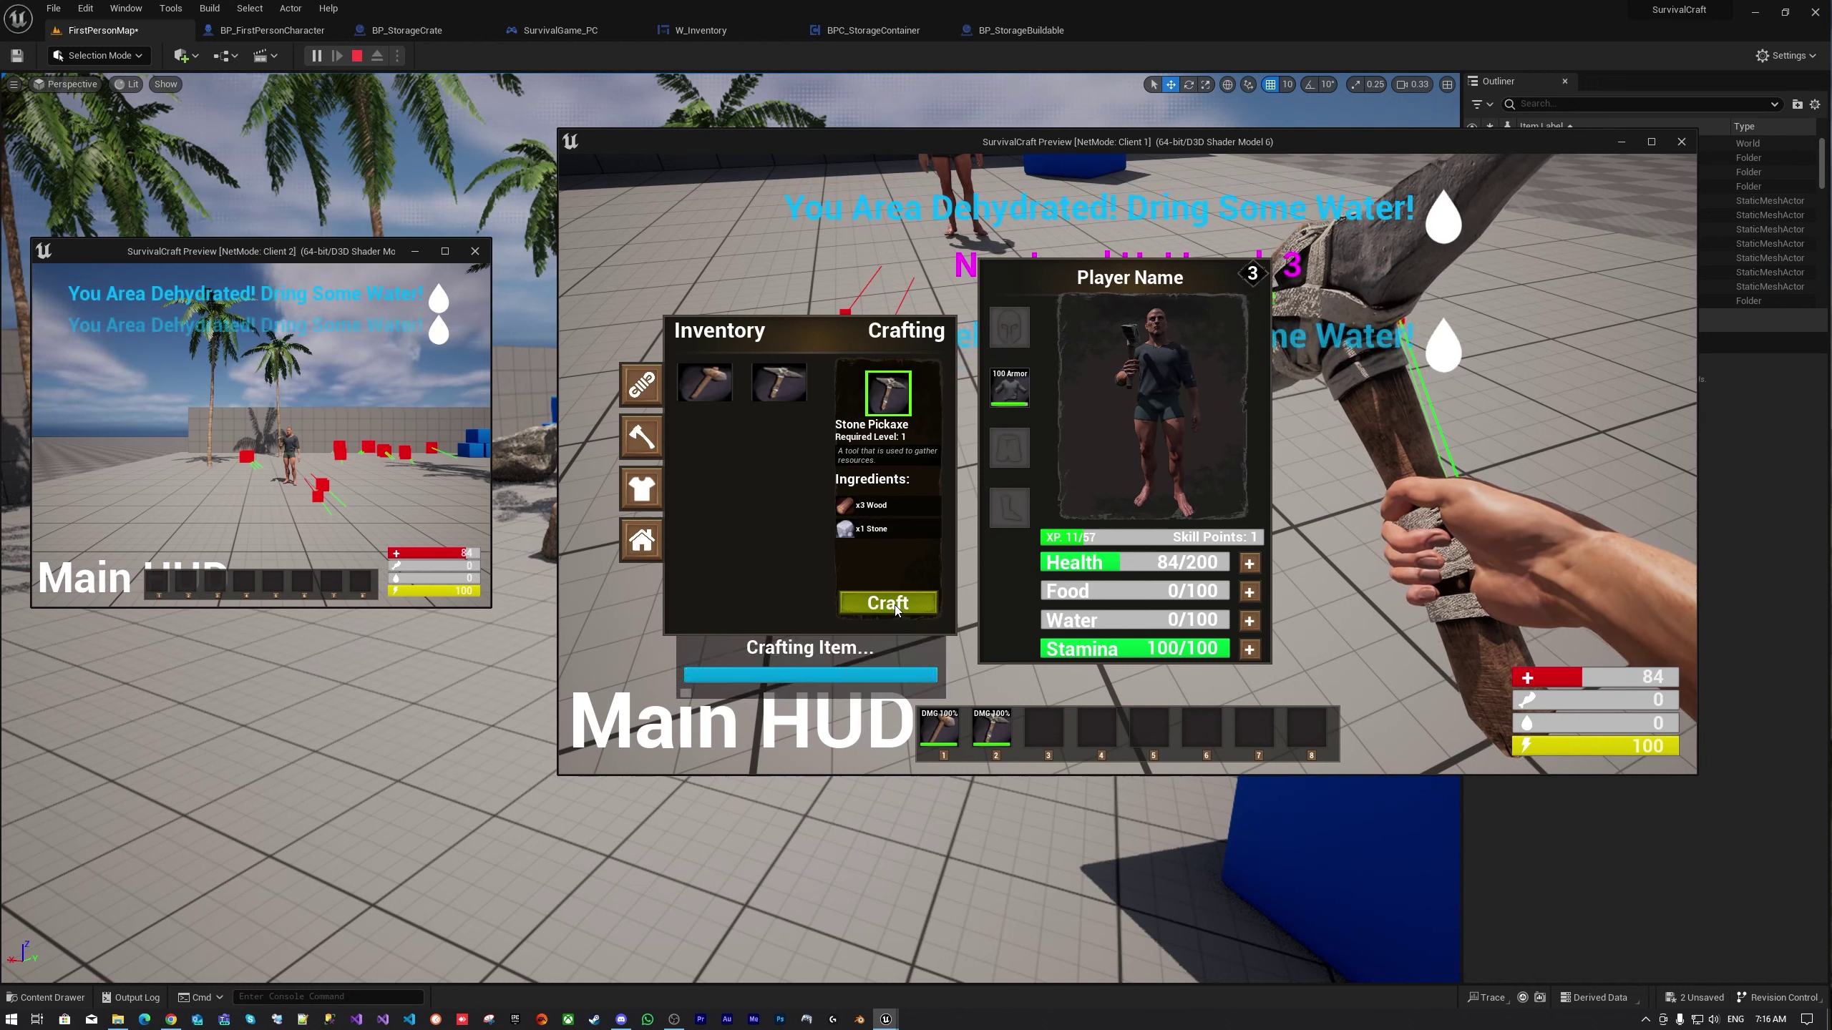
left_click(896, 611)
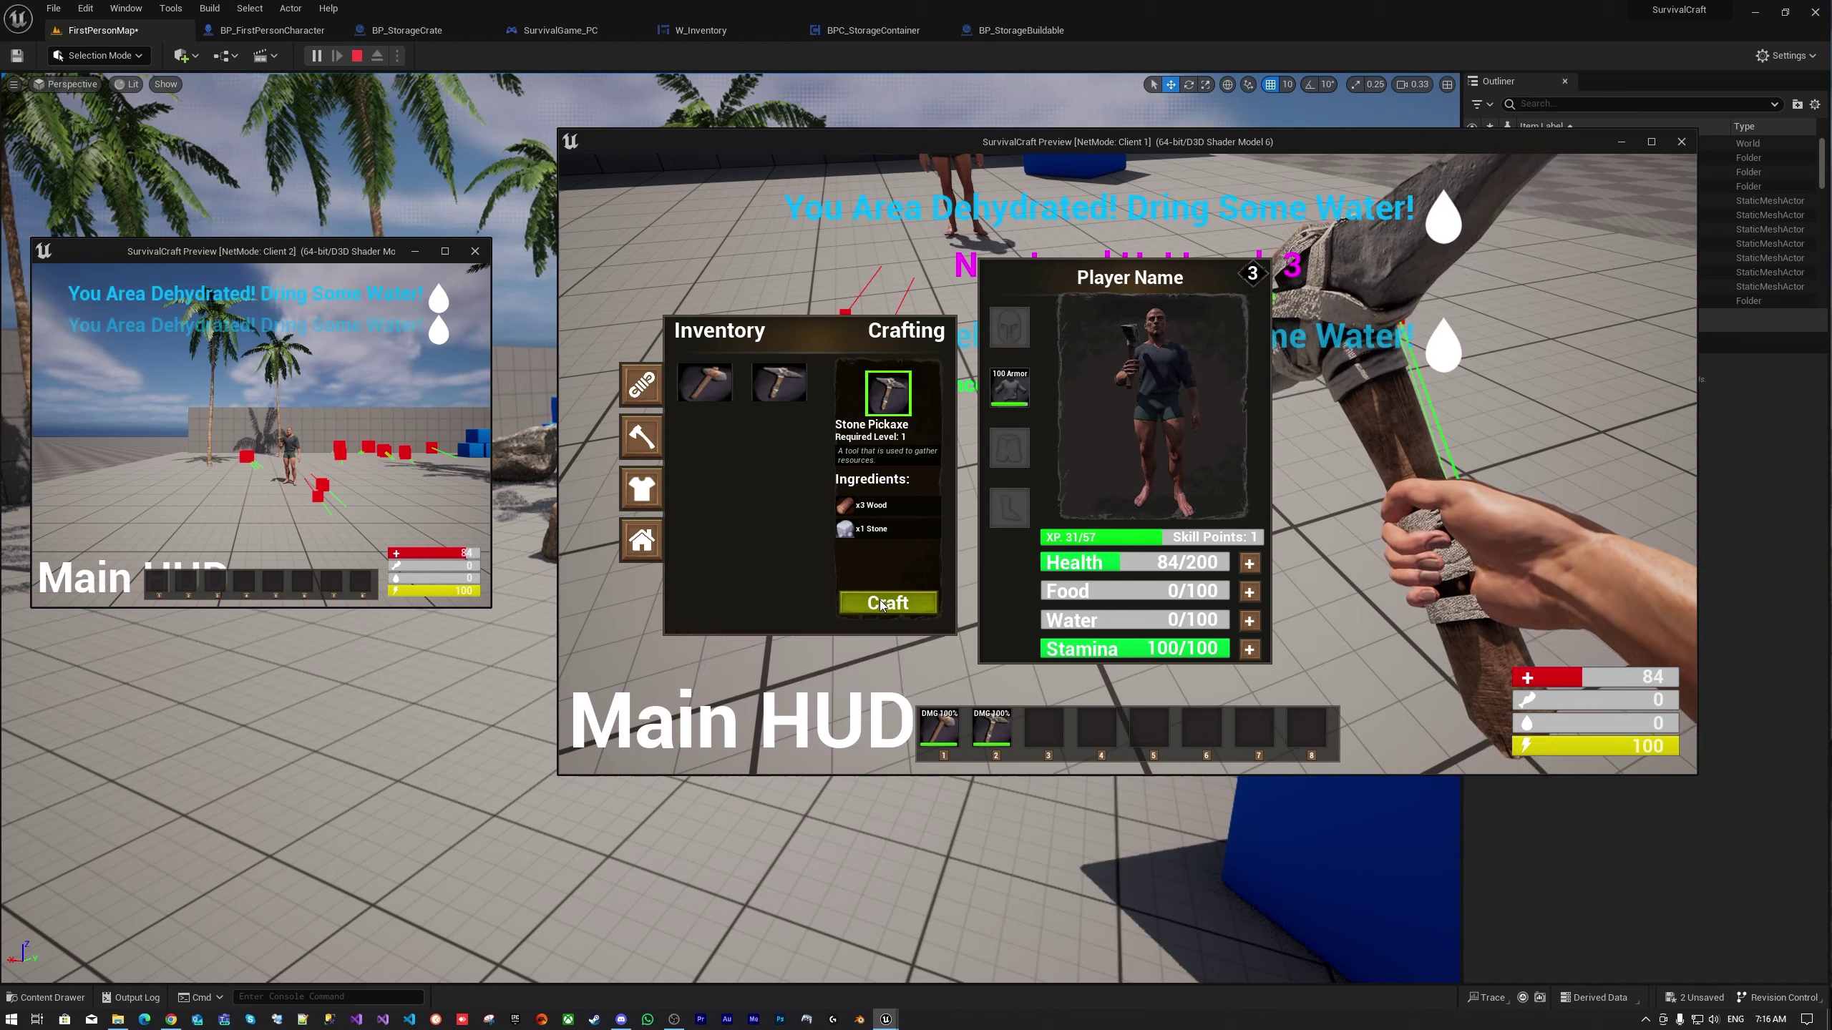
left_click(882, 604)
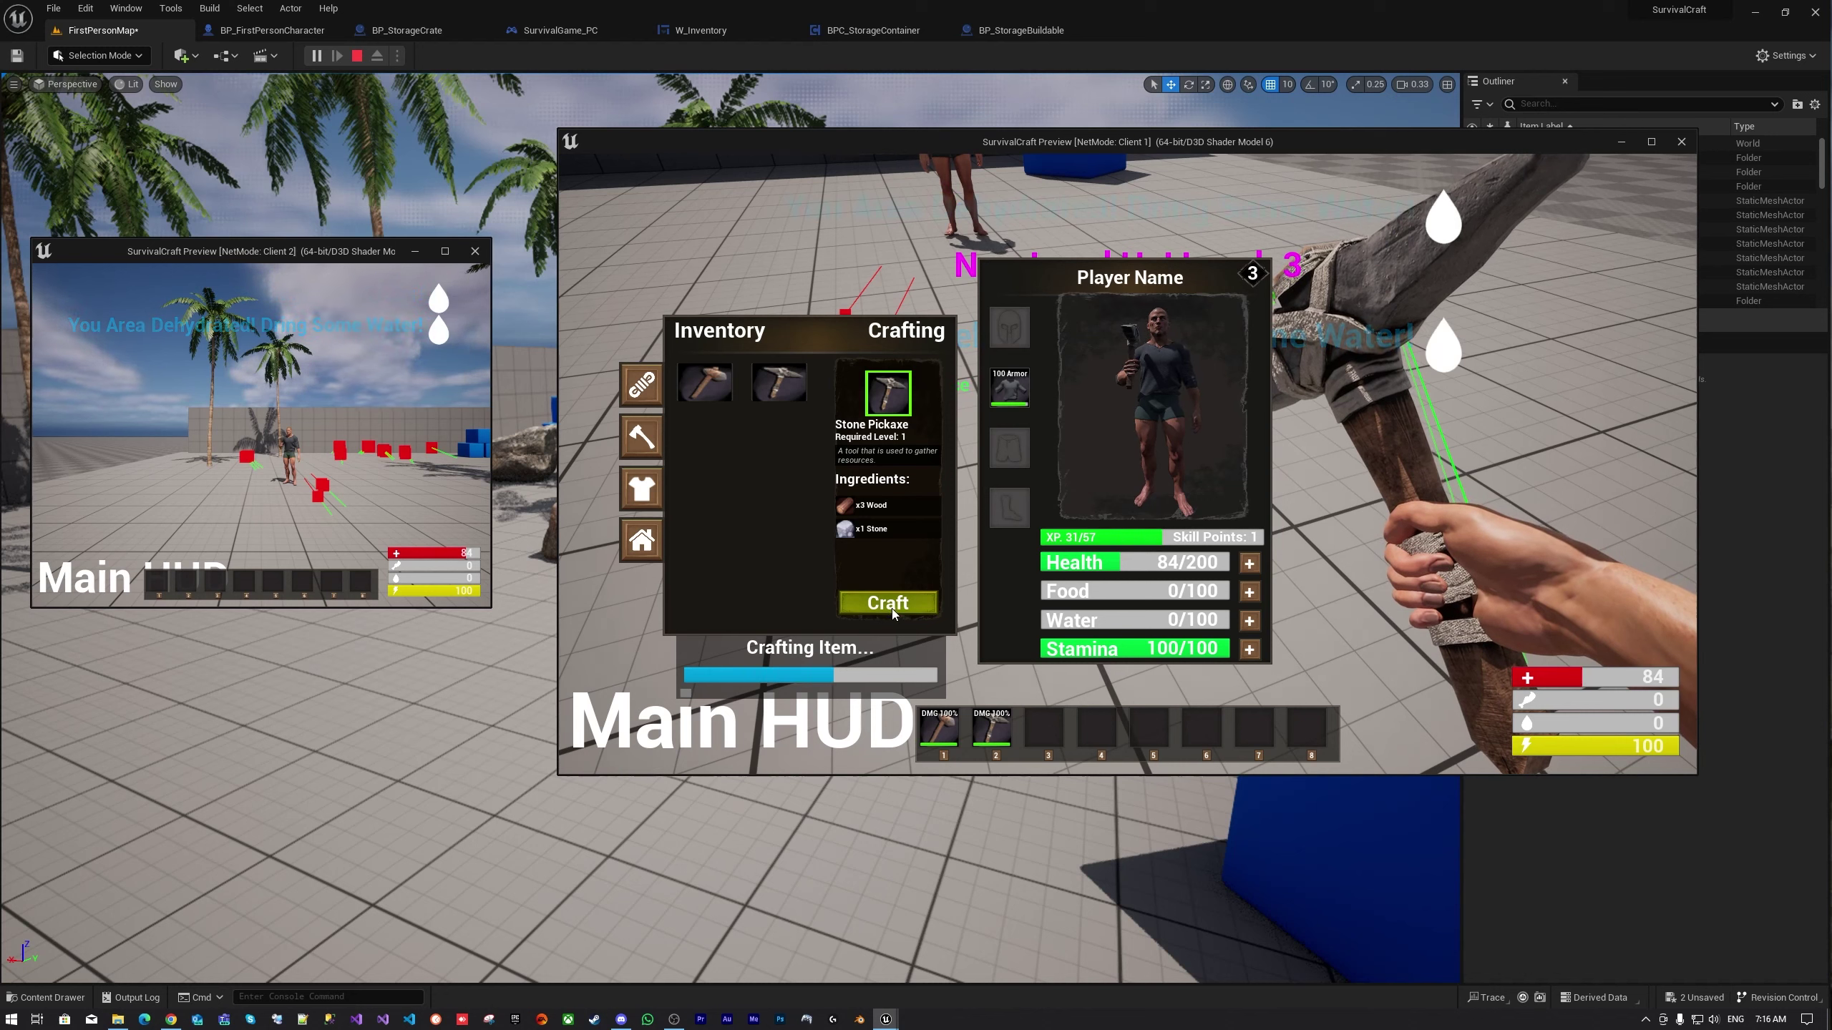
left_click(892, 610)
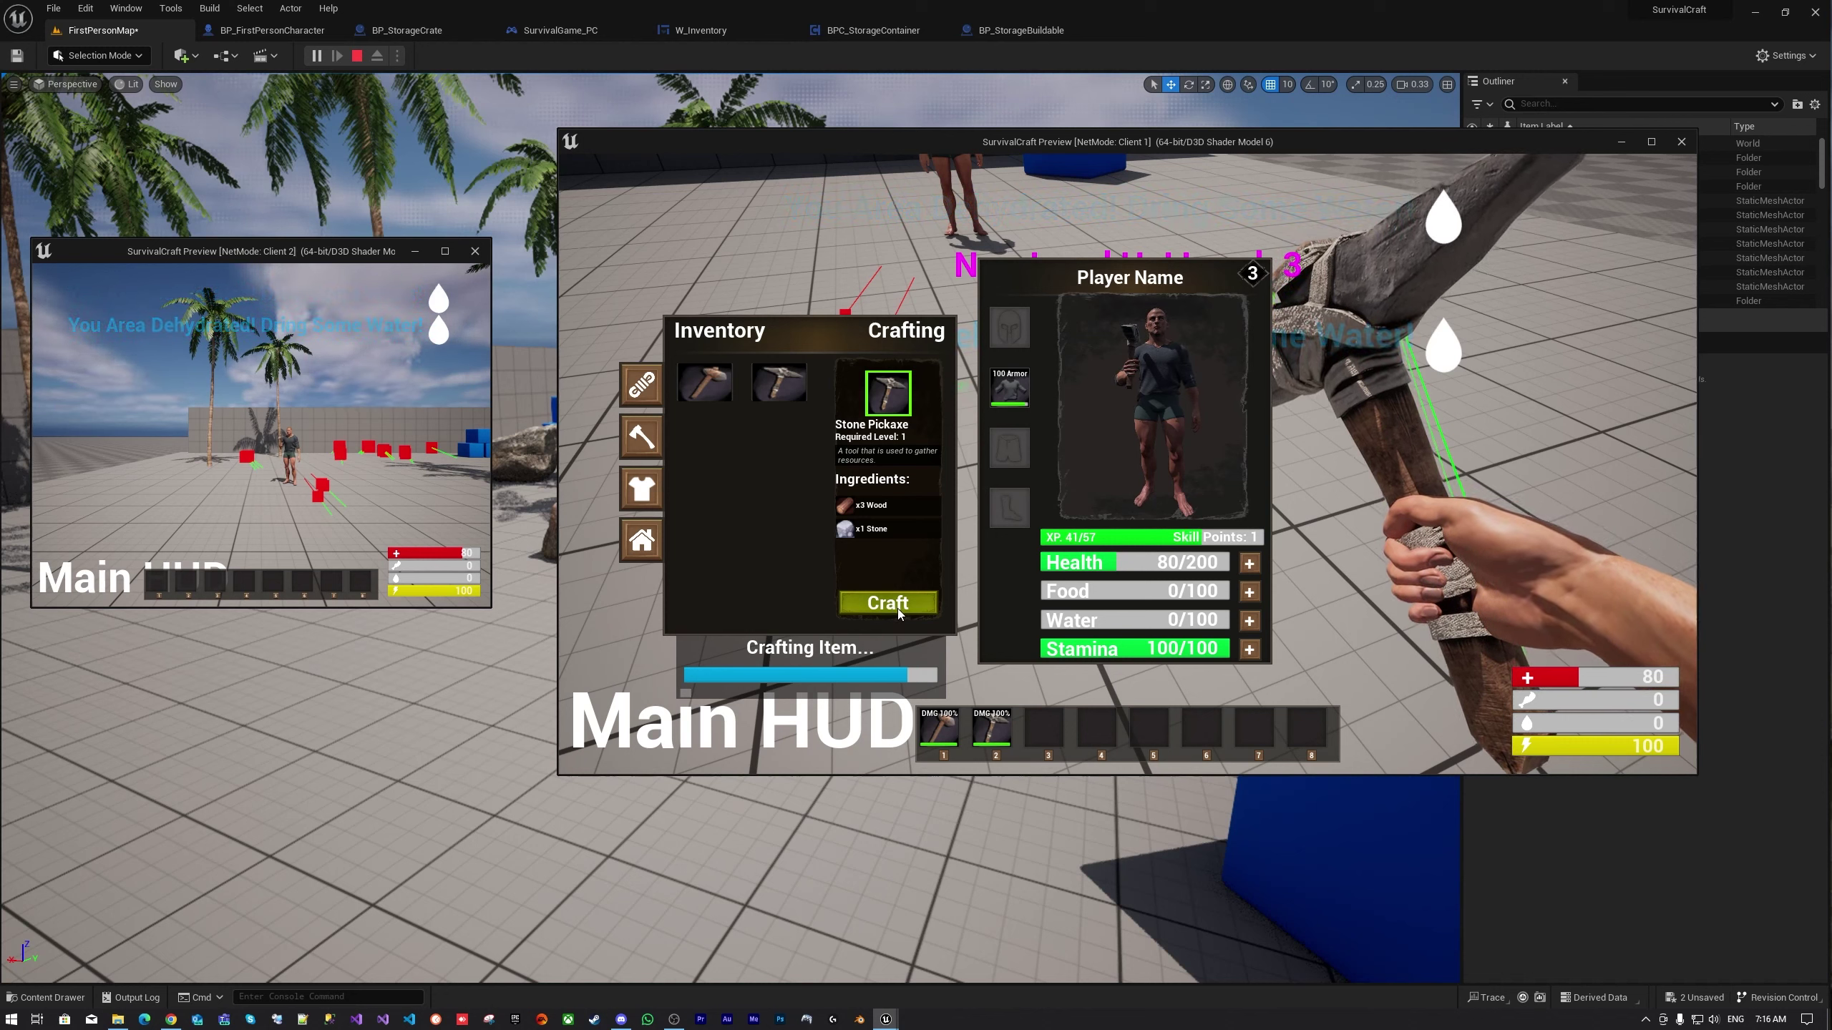
left_click(892, 612)
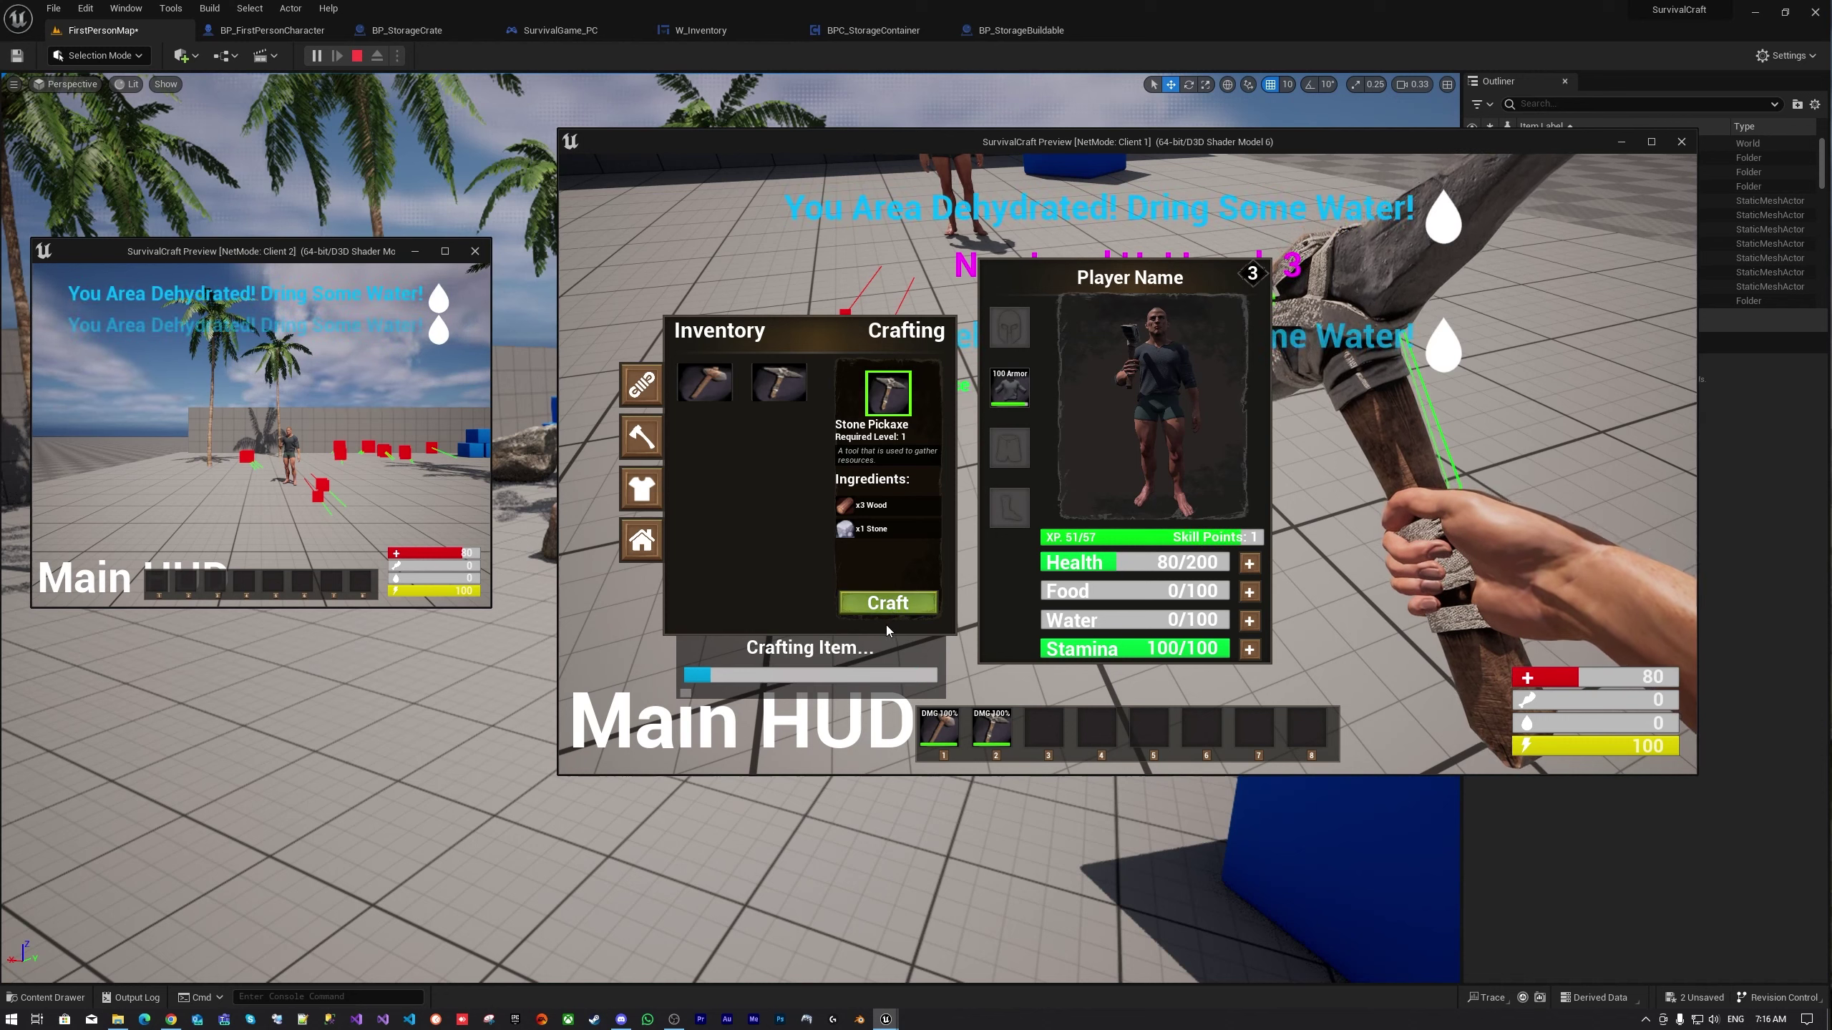
Spend both skill points on Health and Stamina, browse the crafting categories, then show the inventory grid
left_click(1252, 568)
left_click(1248, 649)
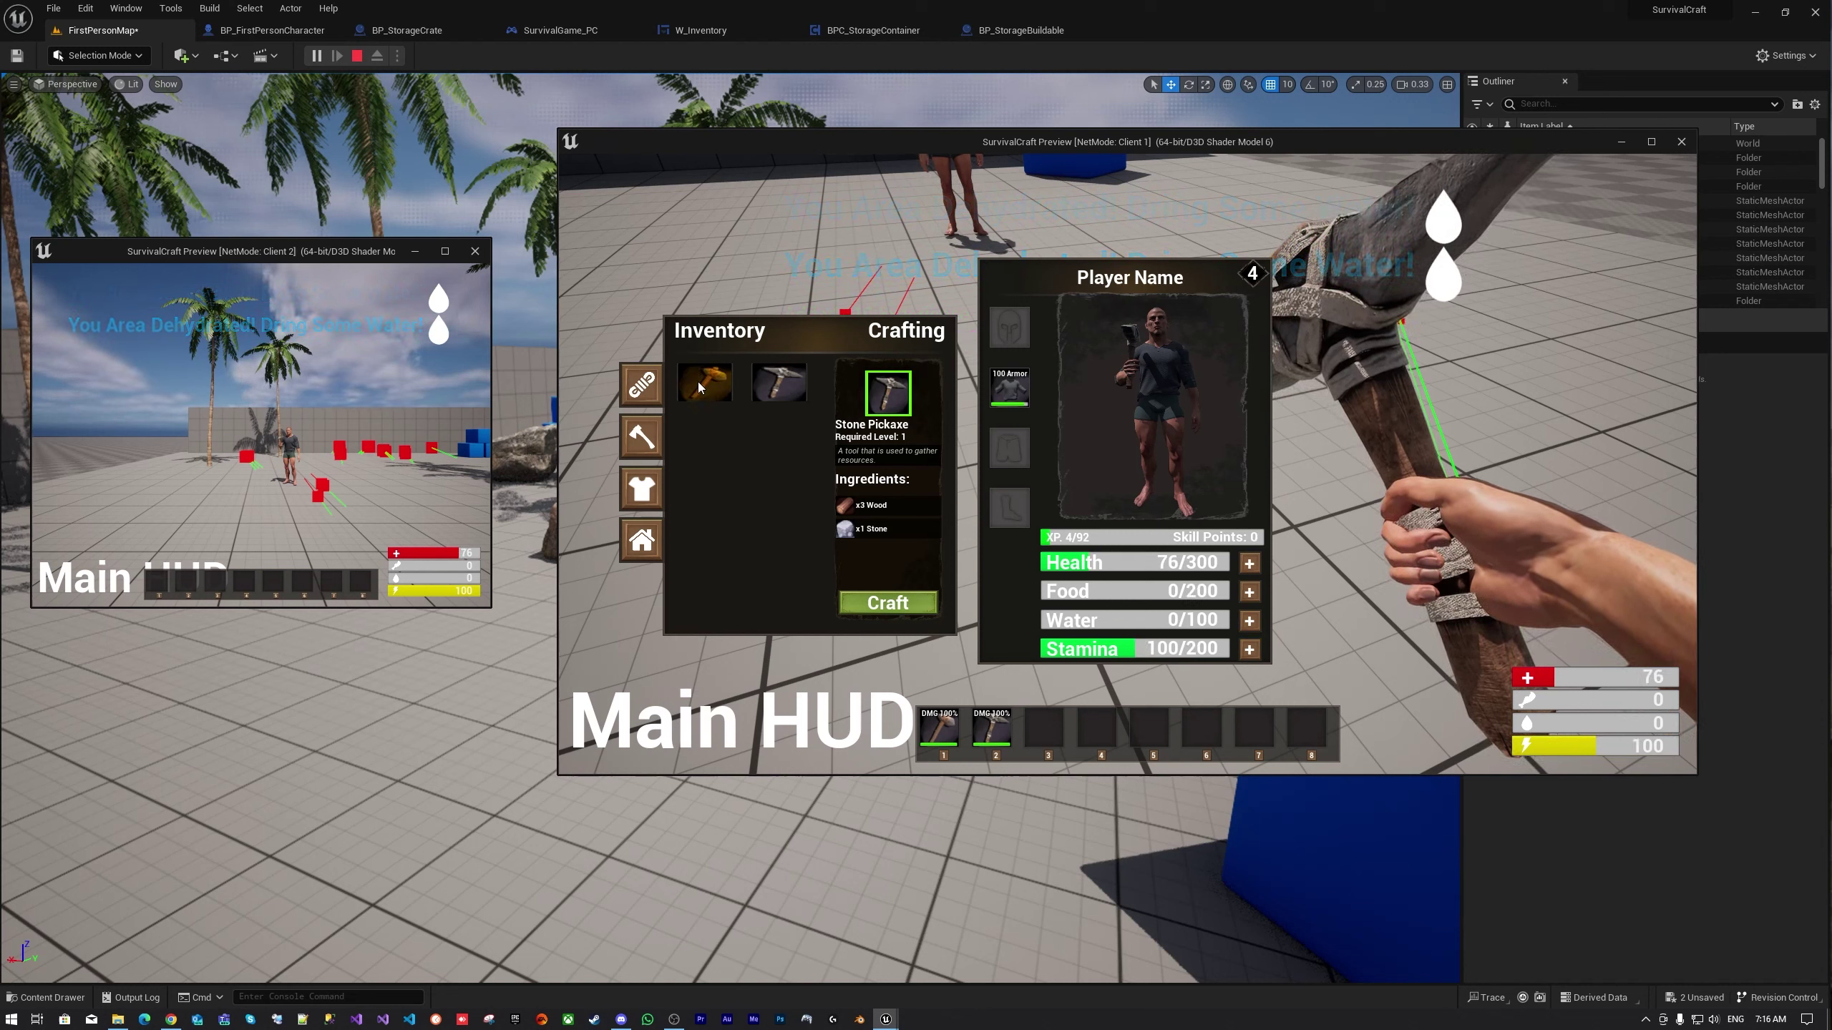
left_click(646, 505)
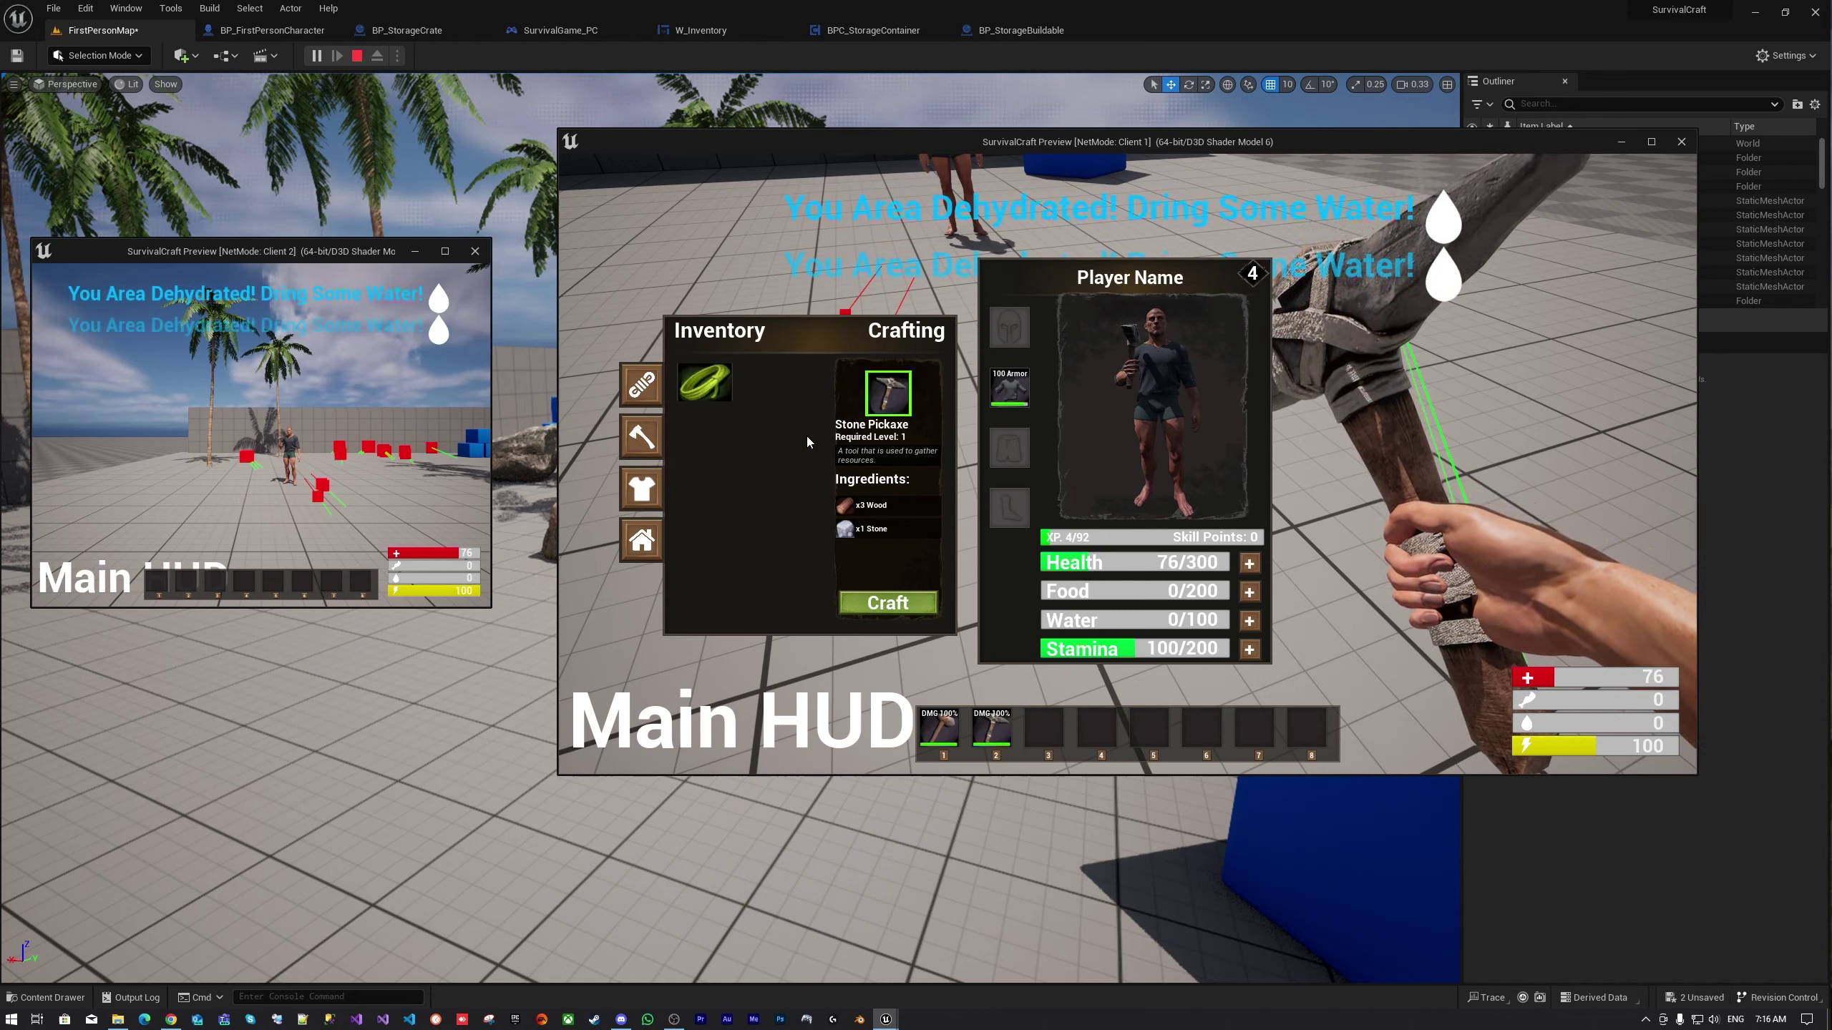
left_click(641, 539)
left_click(641, 437)
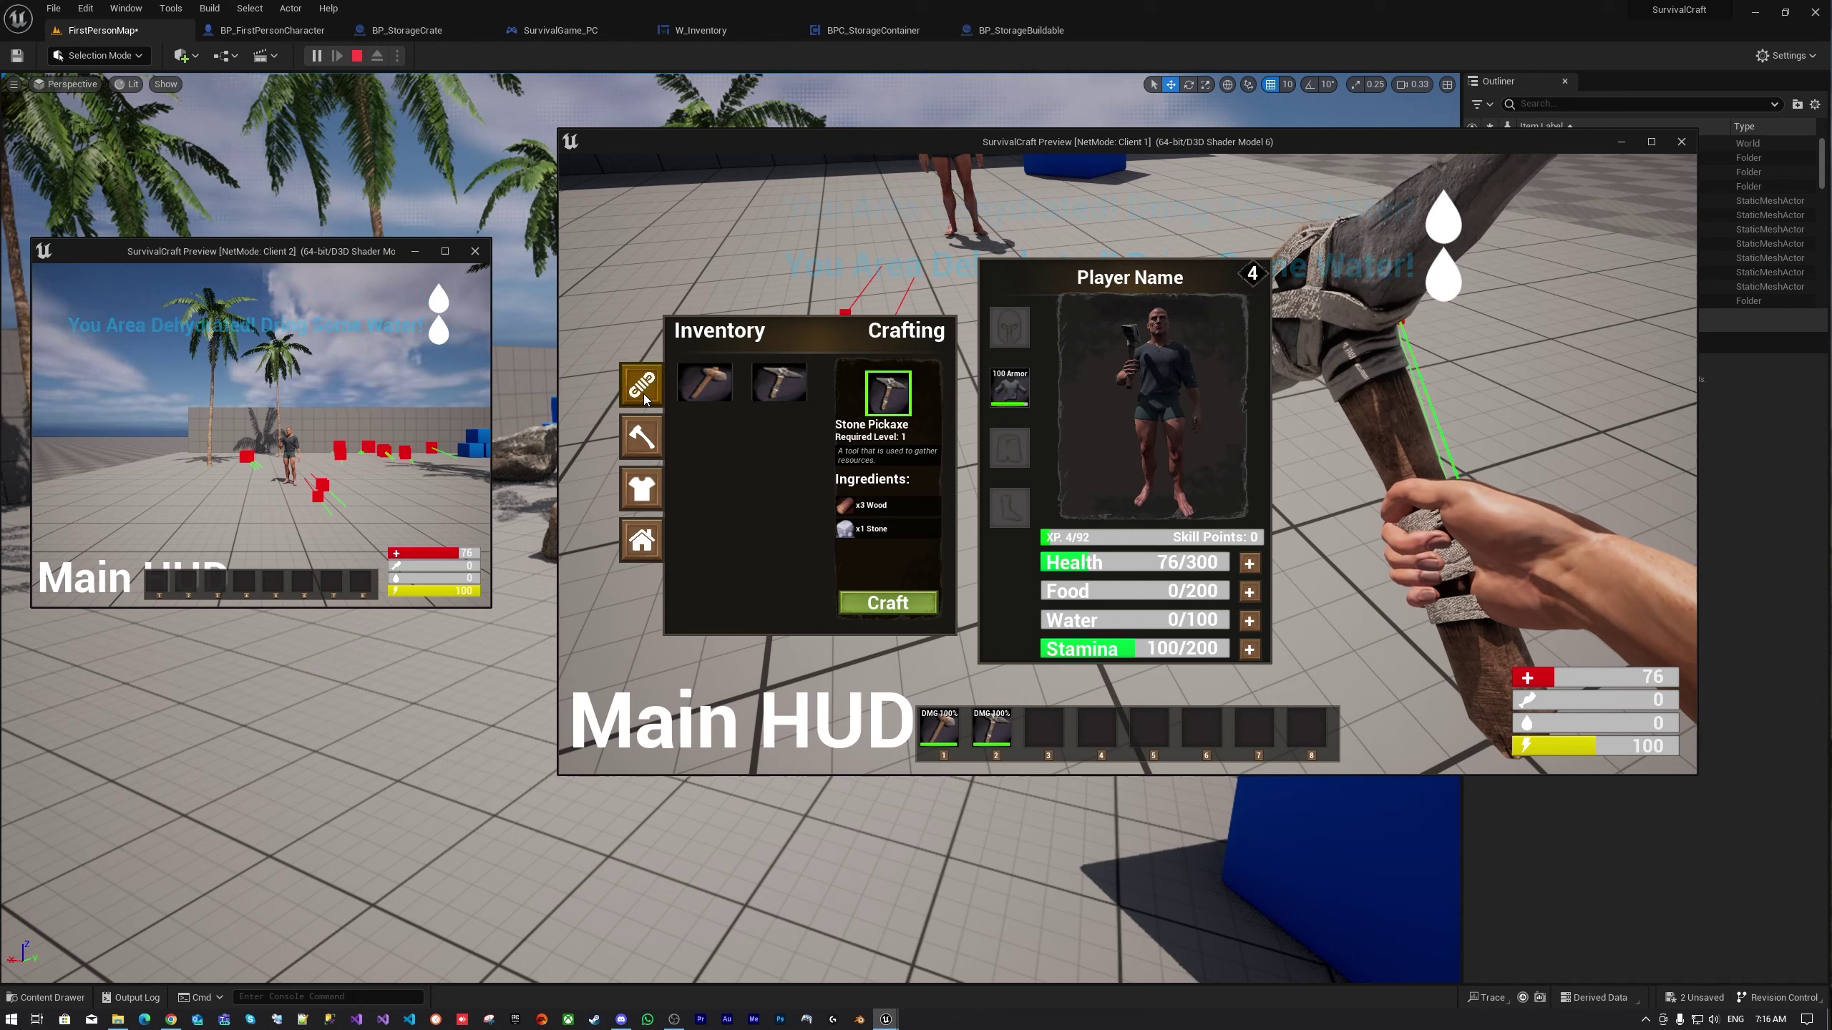
left_click(641, 382)
left_click(892, 347)
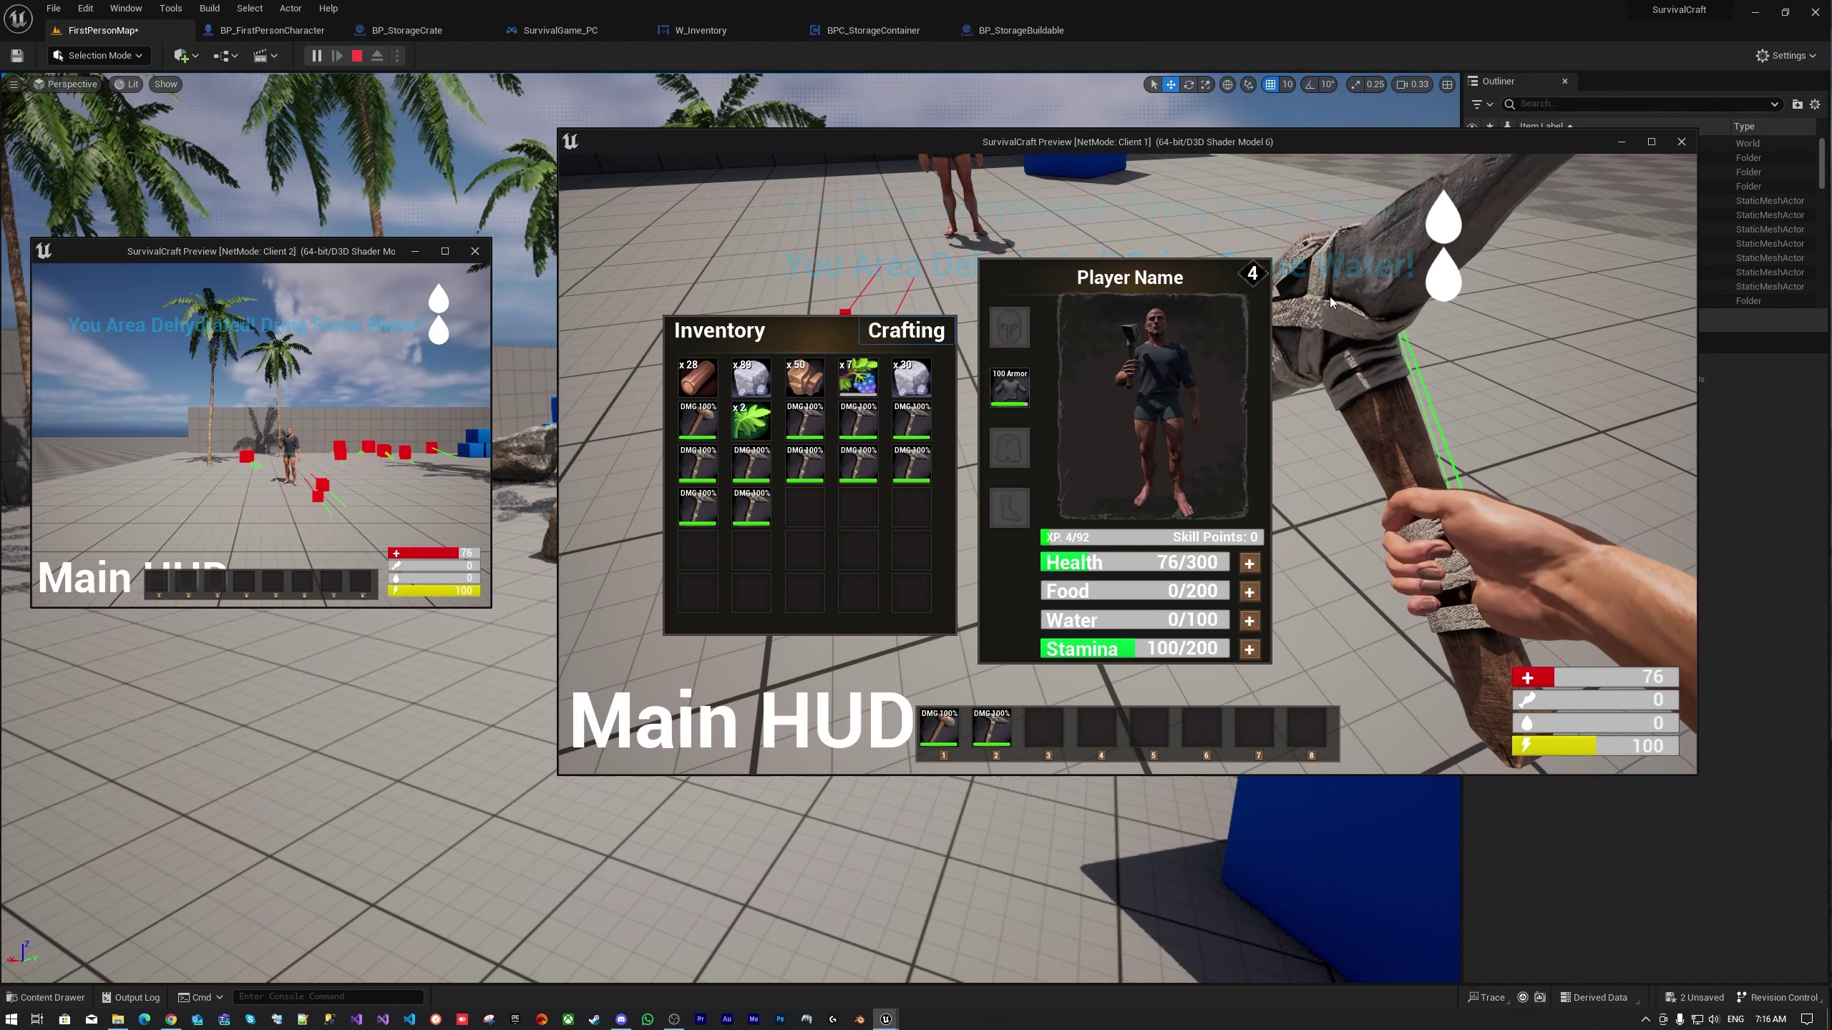
Close the inventory, swing the equipped pickaxe and sprint forward across the floor
key("Tab")
left_click(1127, 463)
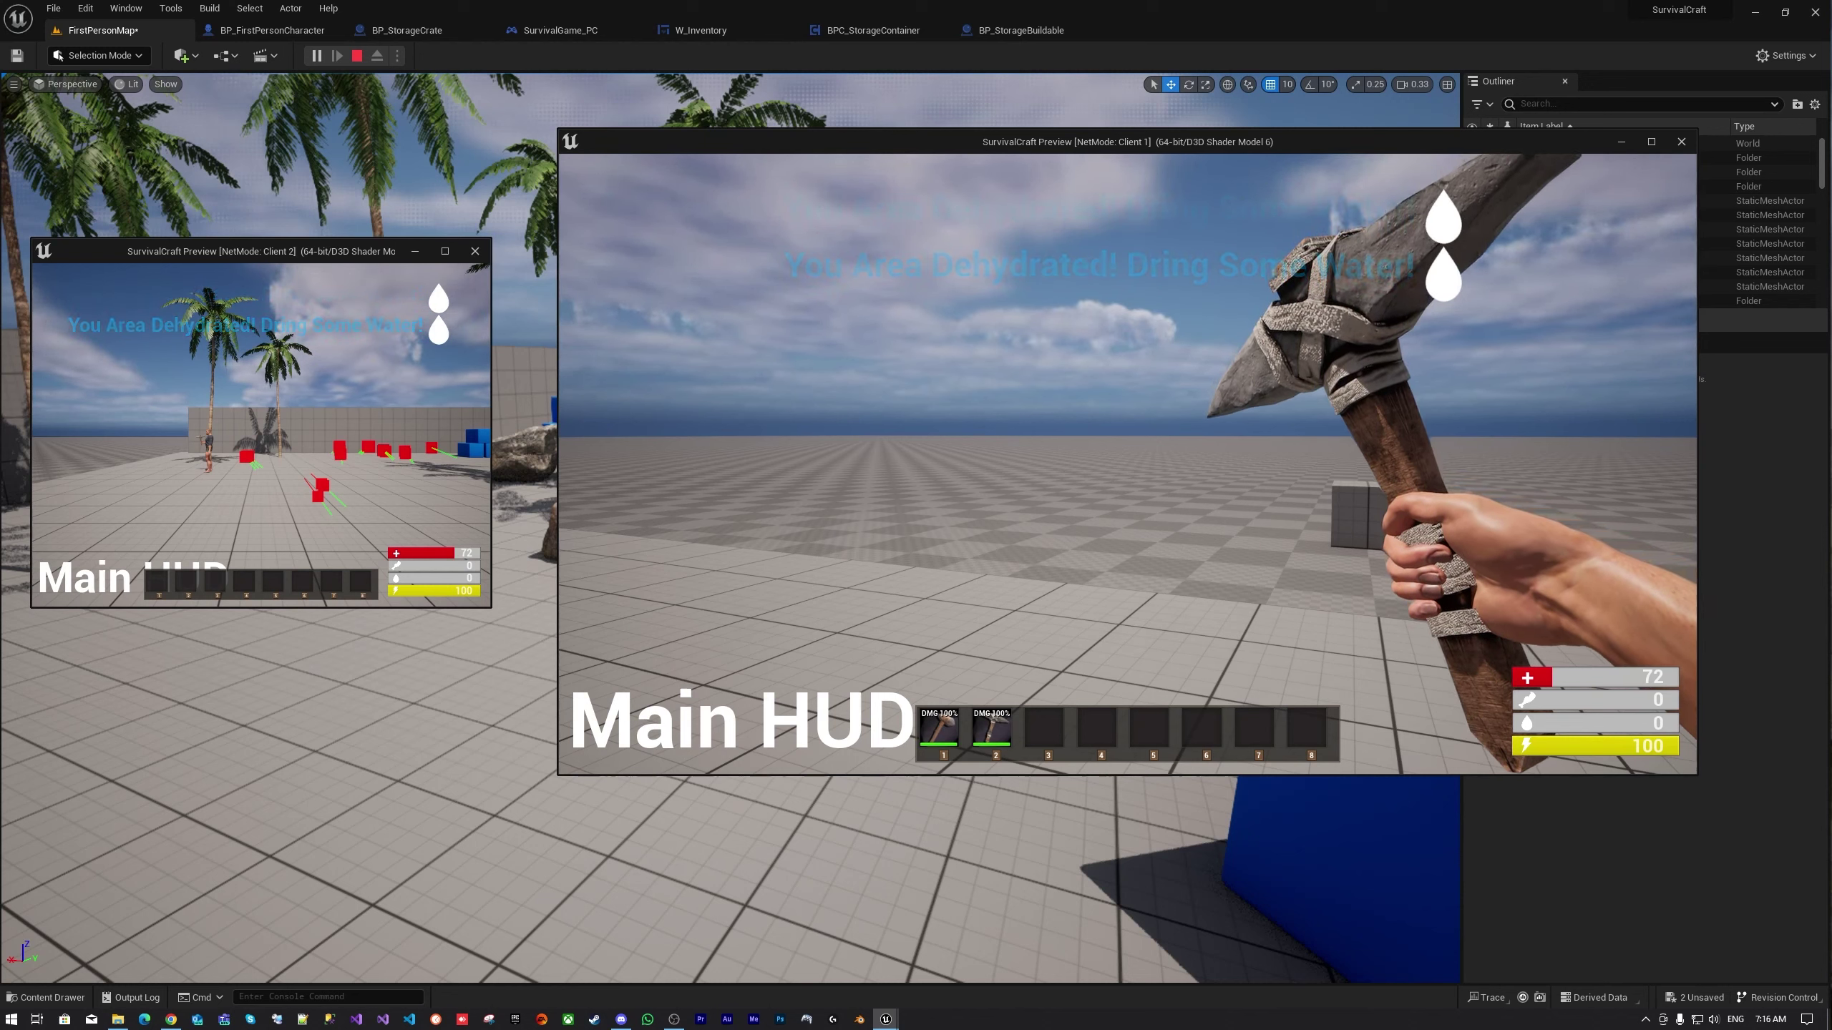
mouse_move(1127, 461)
key("shift+w")
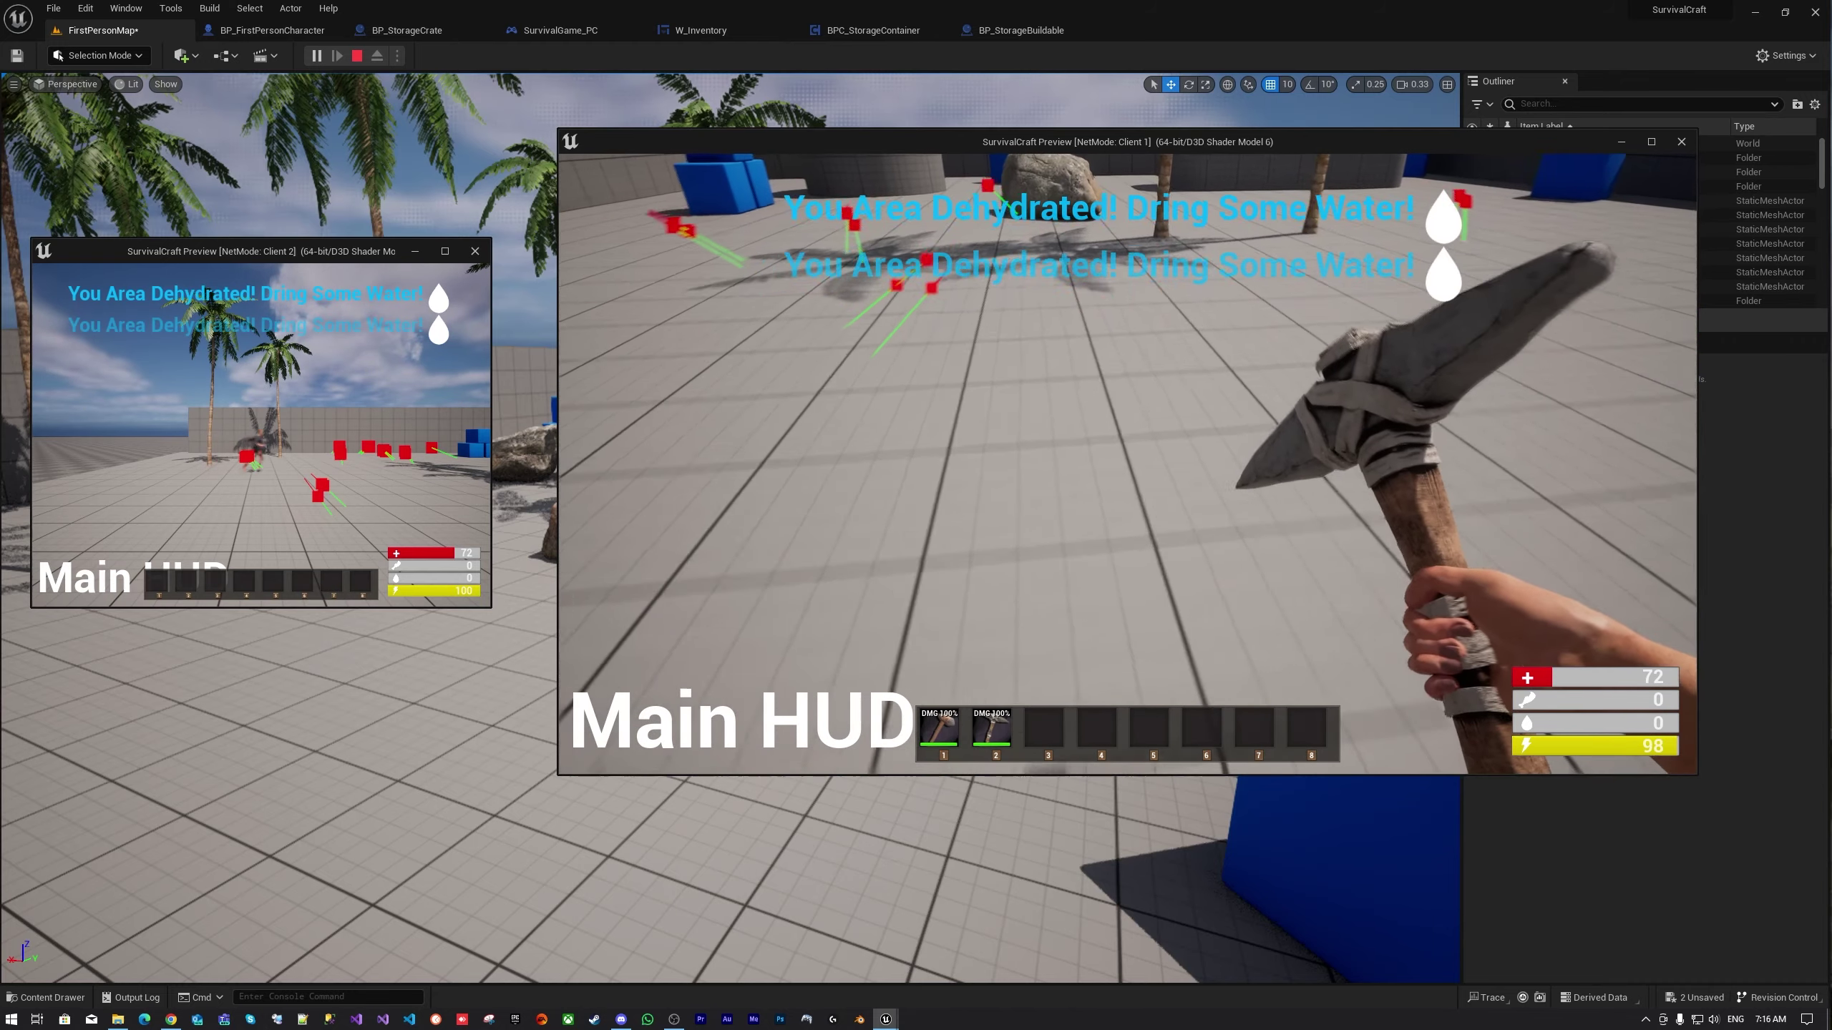
Reopen the inventory, shift the fourth-row tool one slot, move the stone stack to row three, then close it
key("Tab")
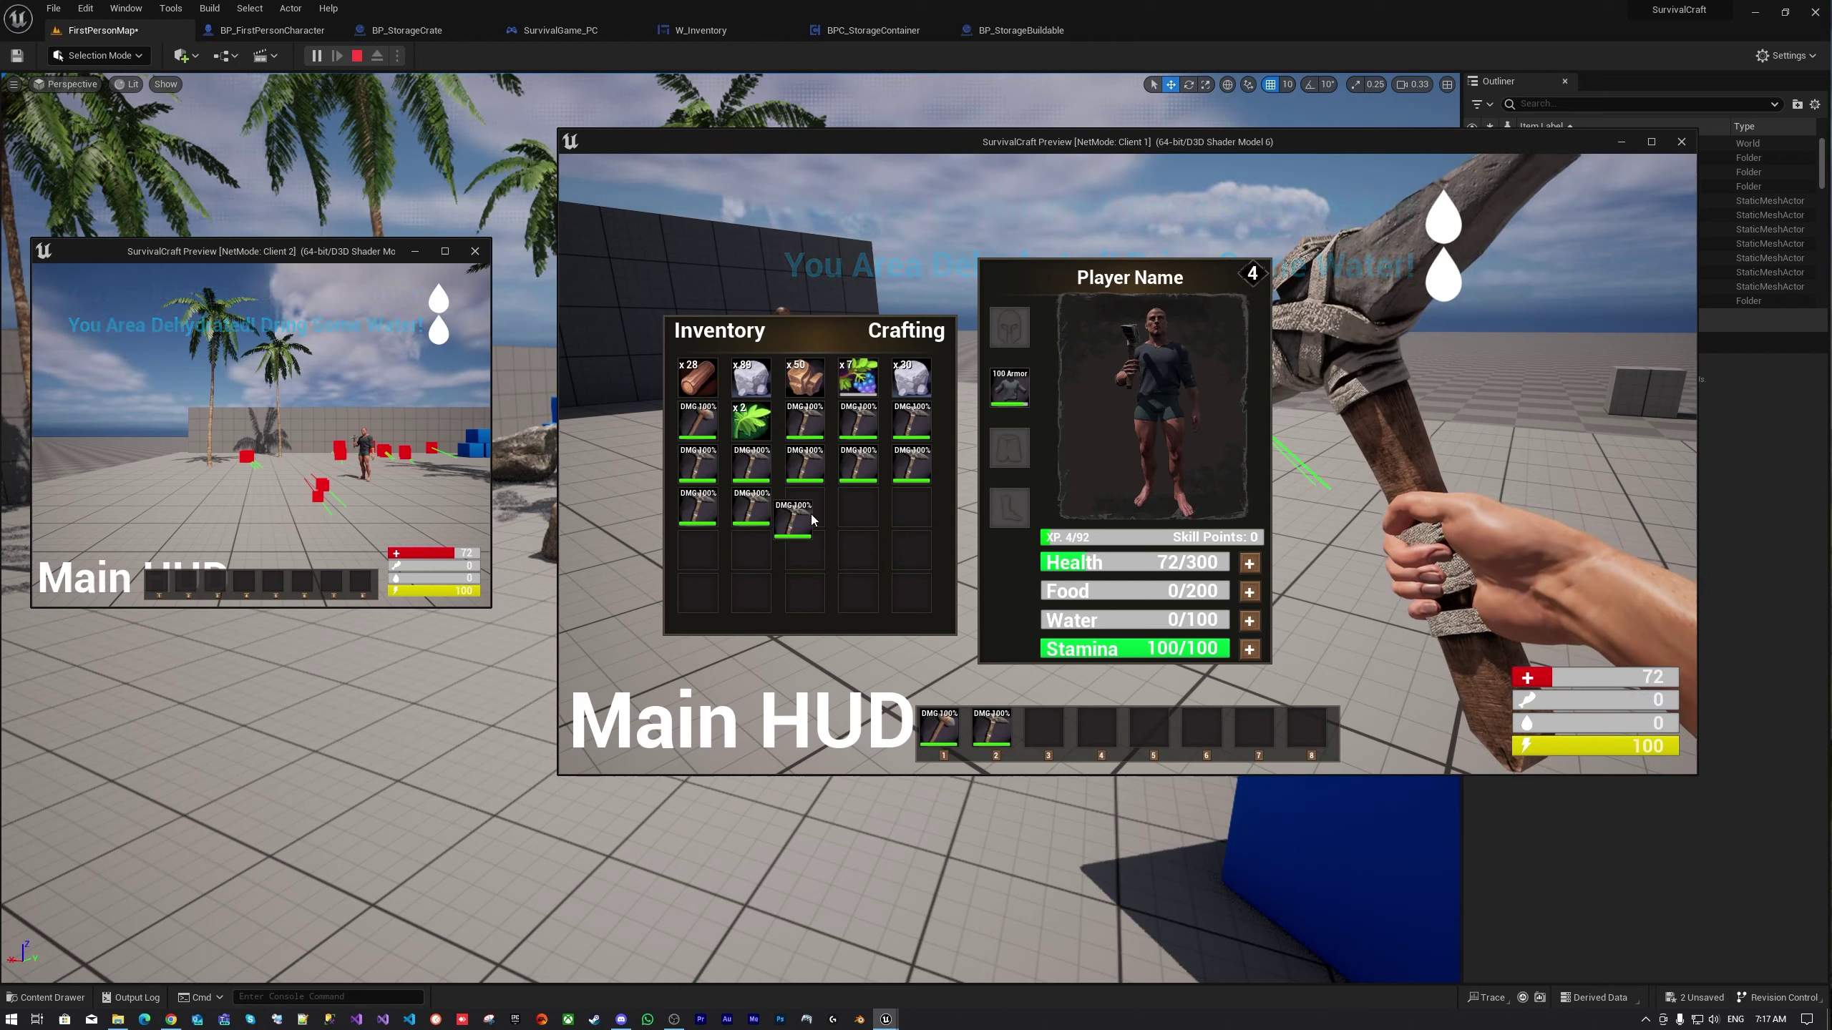
mouse_move(750, 507)
left_mouse_down()
mouse_move(804, 507)
mouse_move(754, 548)
left_mouse_up()
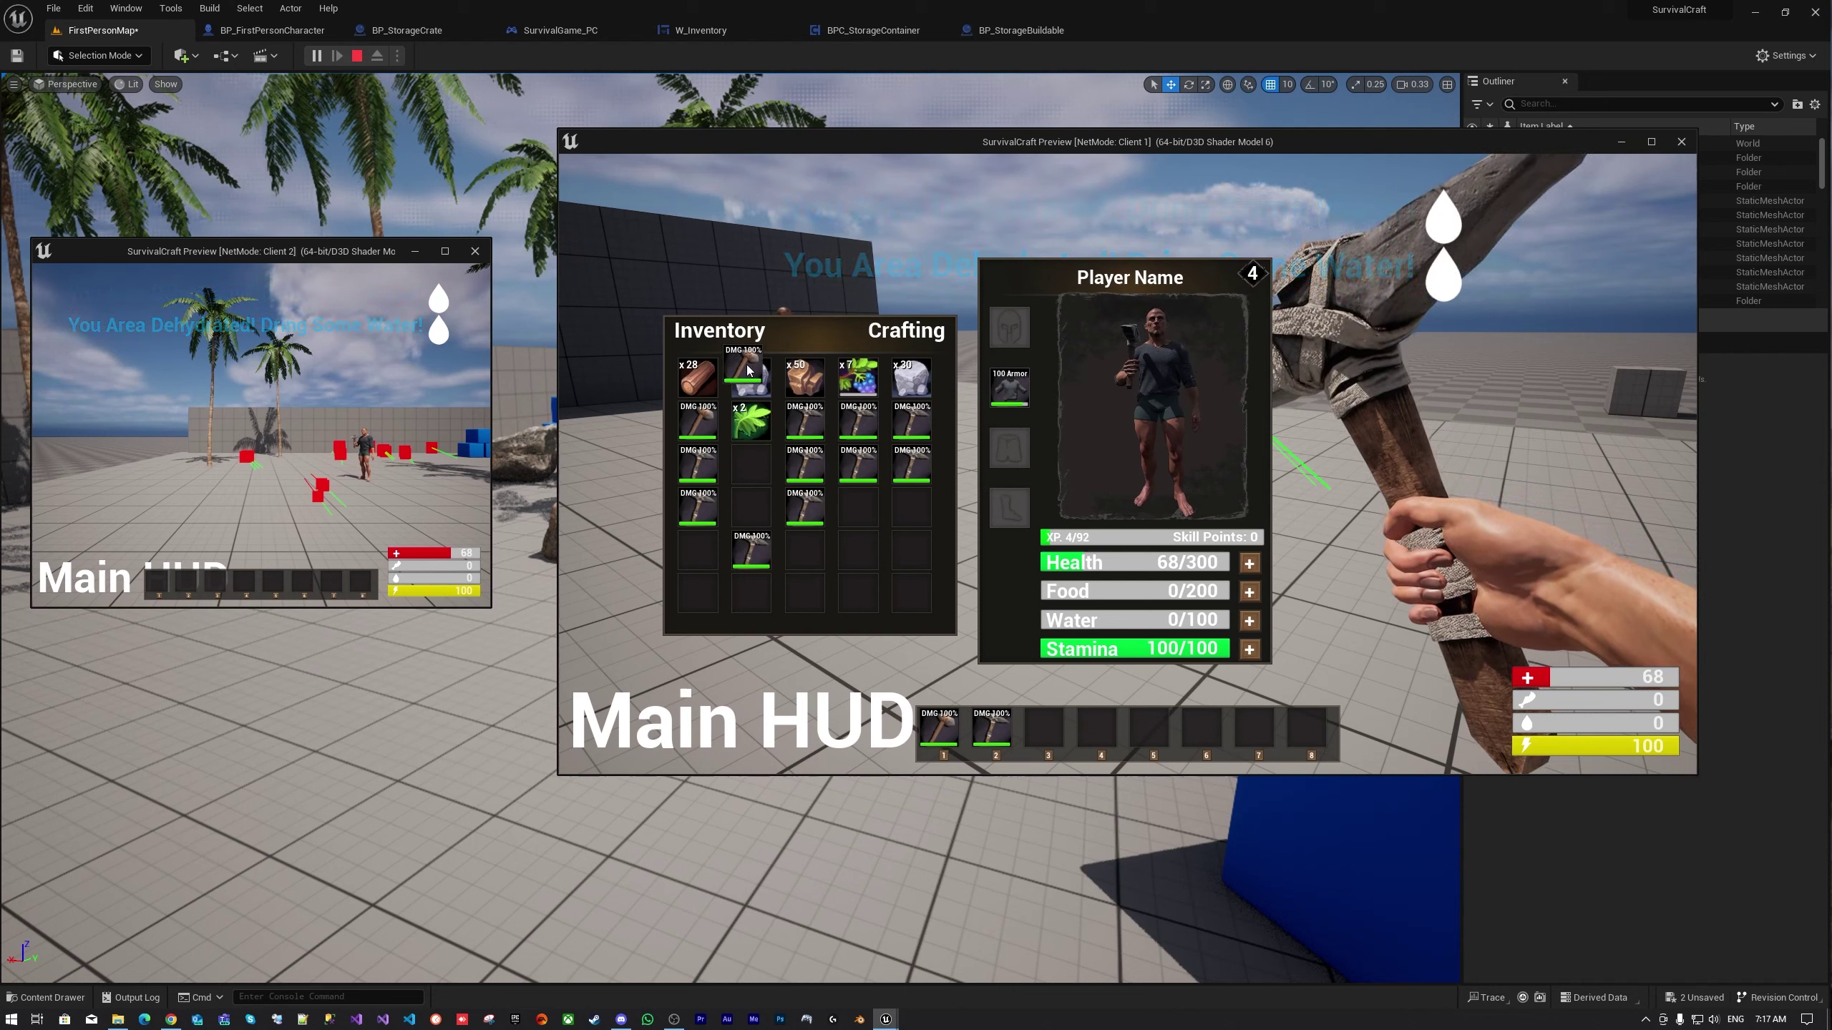
left_click_drag(755, 402, 751, 464)
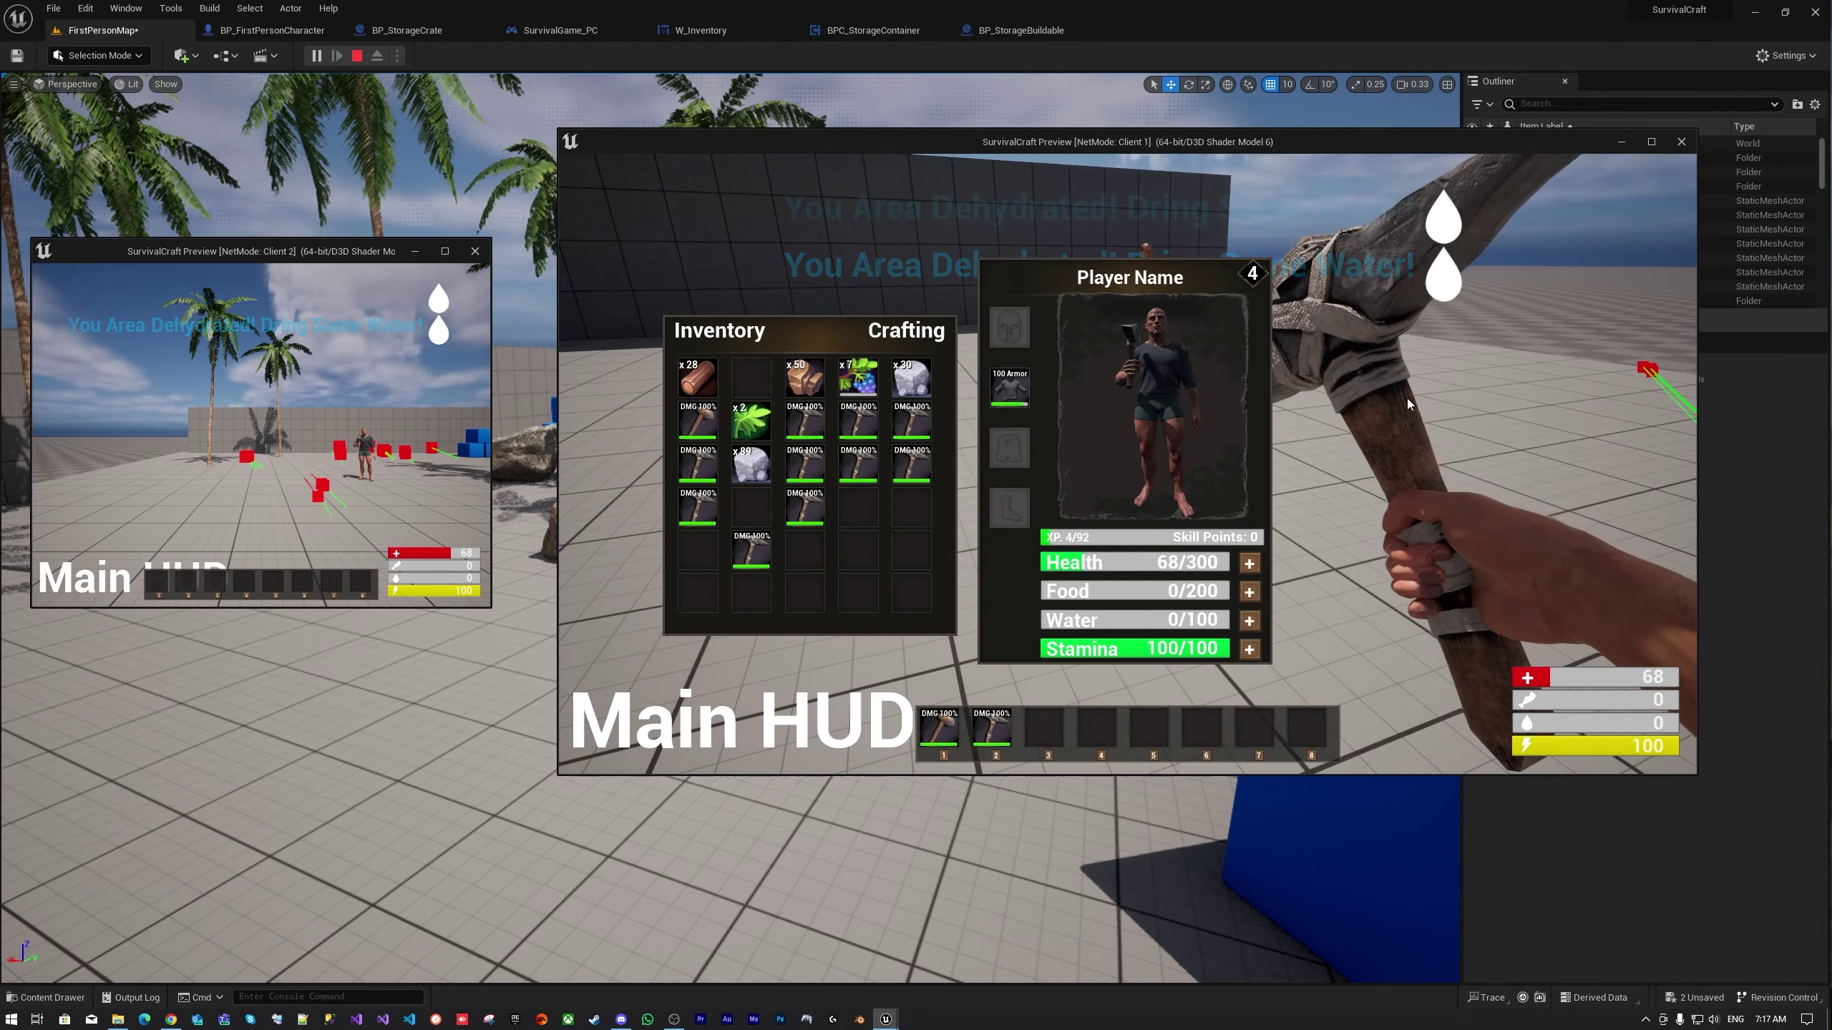
key("Tab")
key("shift+w")
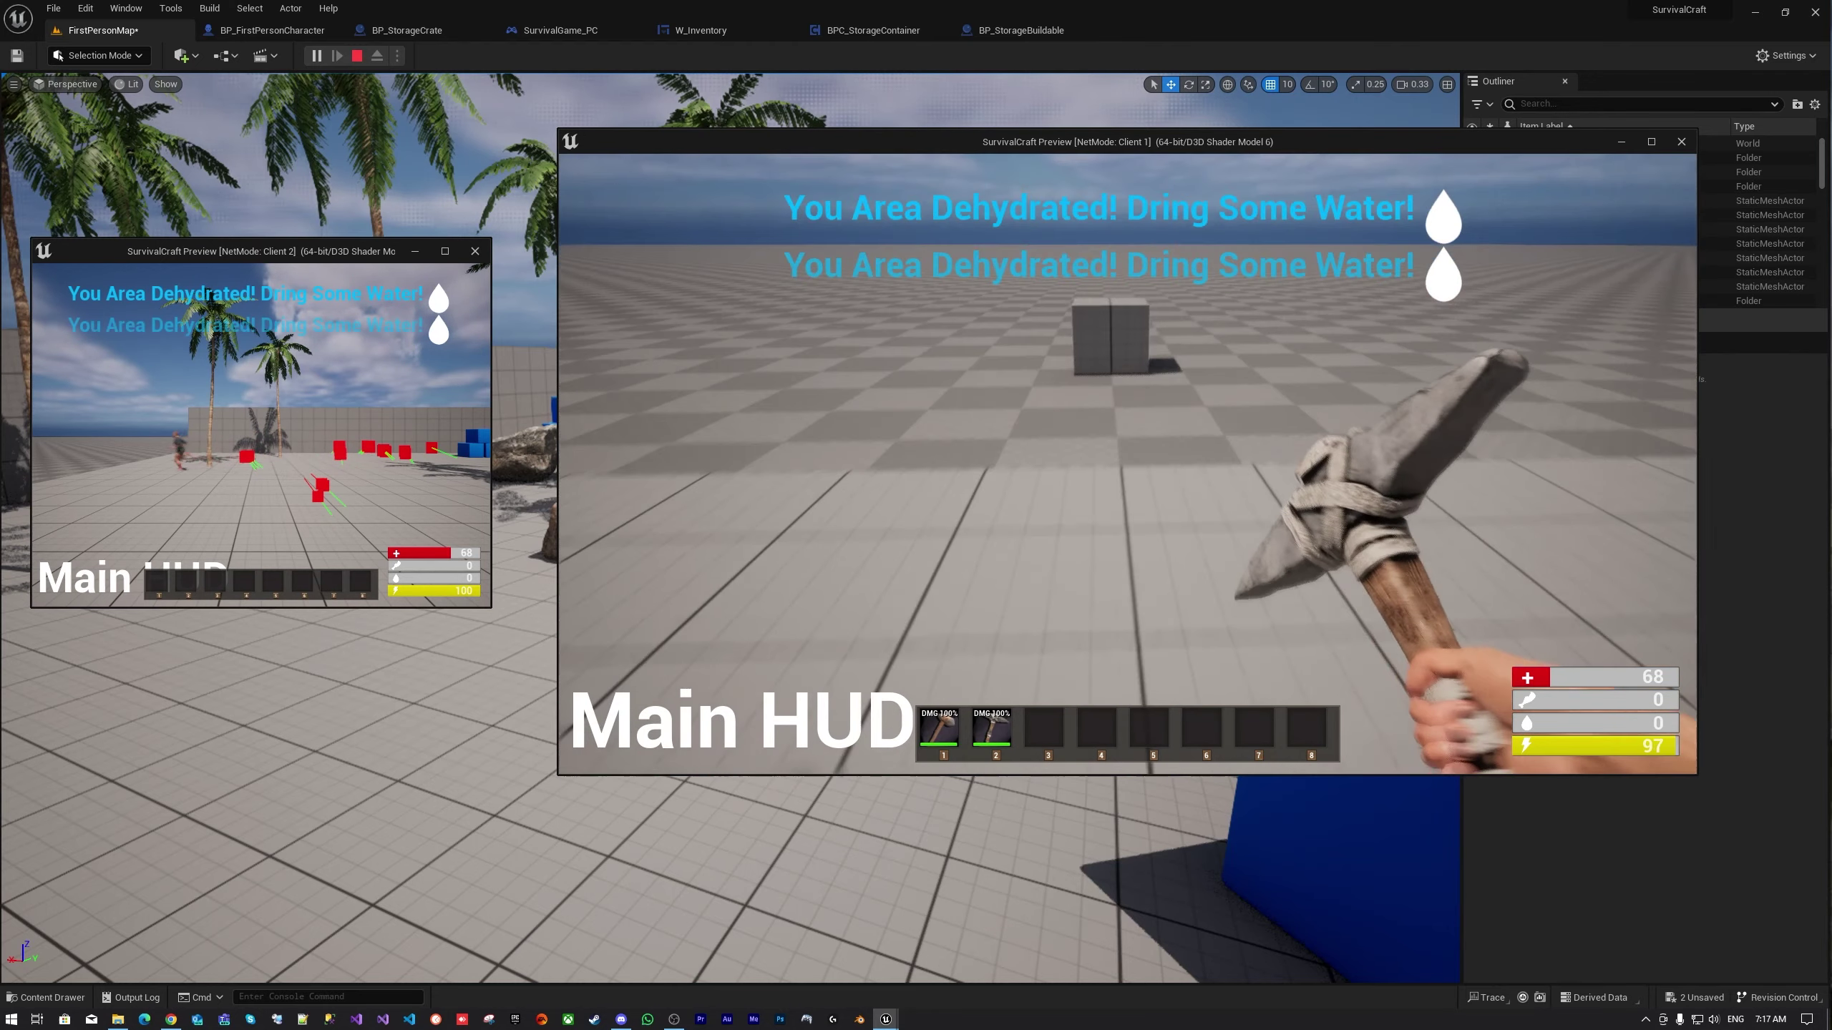
Walk Client 1 back and forth to position it right up against the grey crate
key("w")
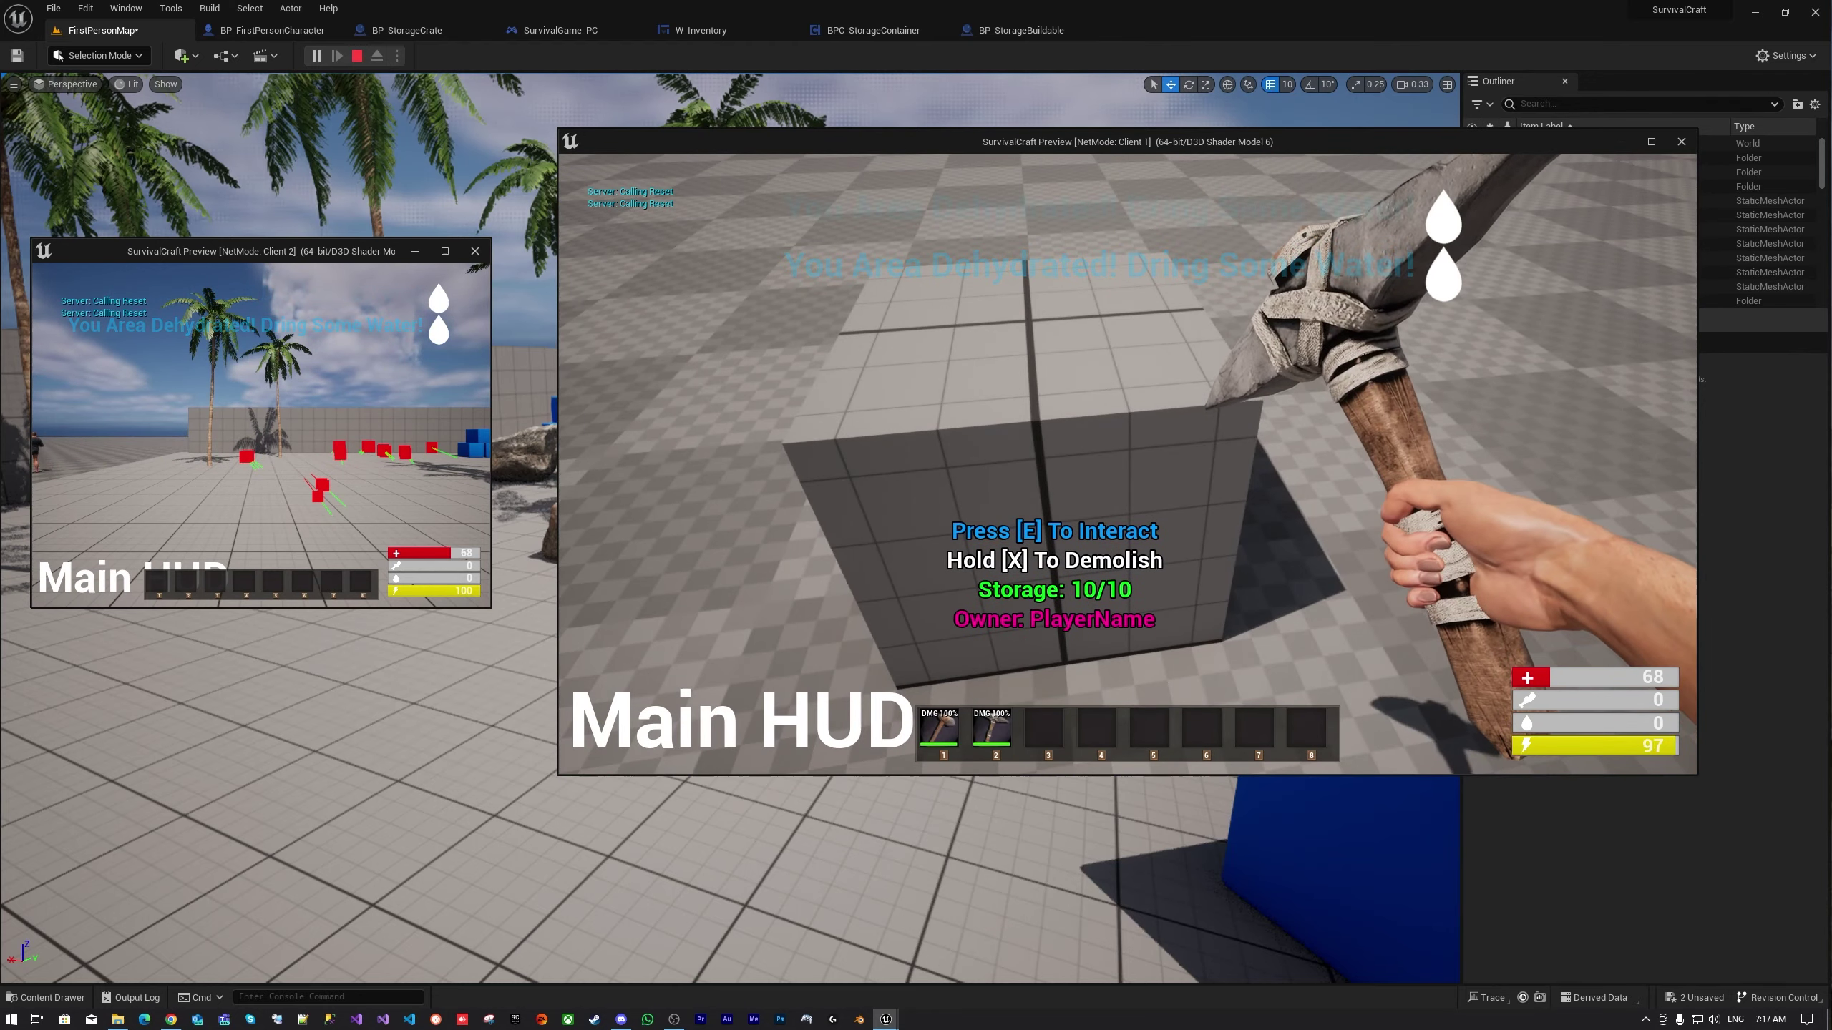
key("s")
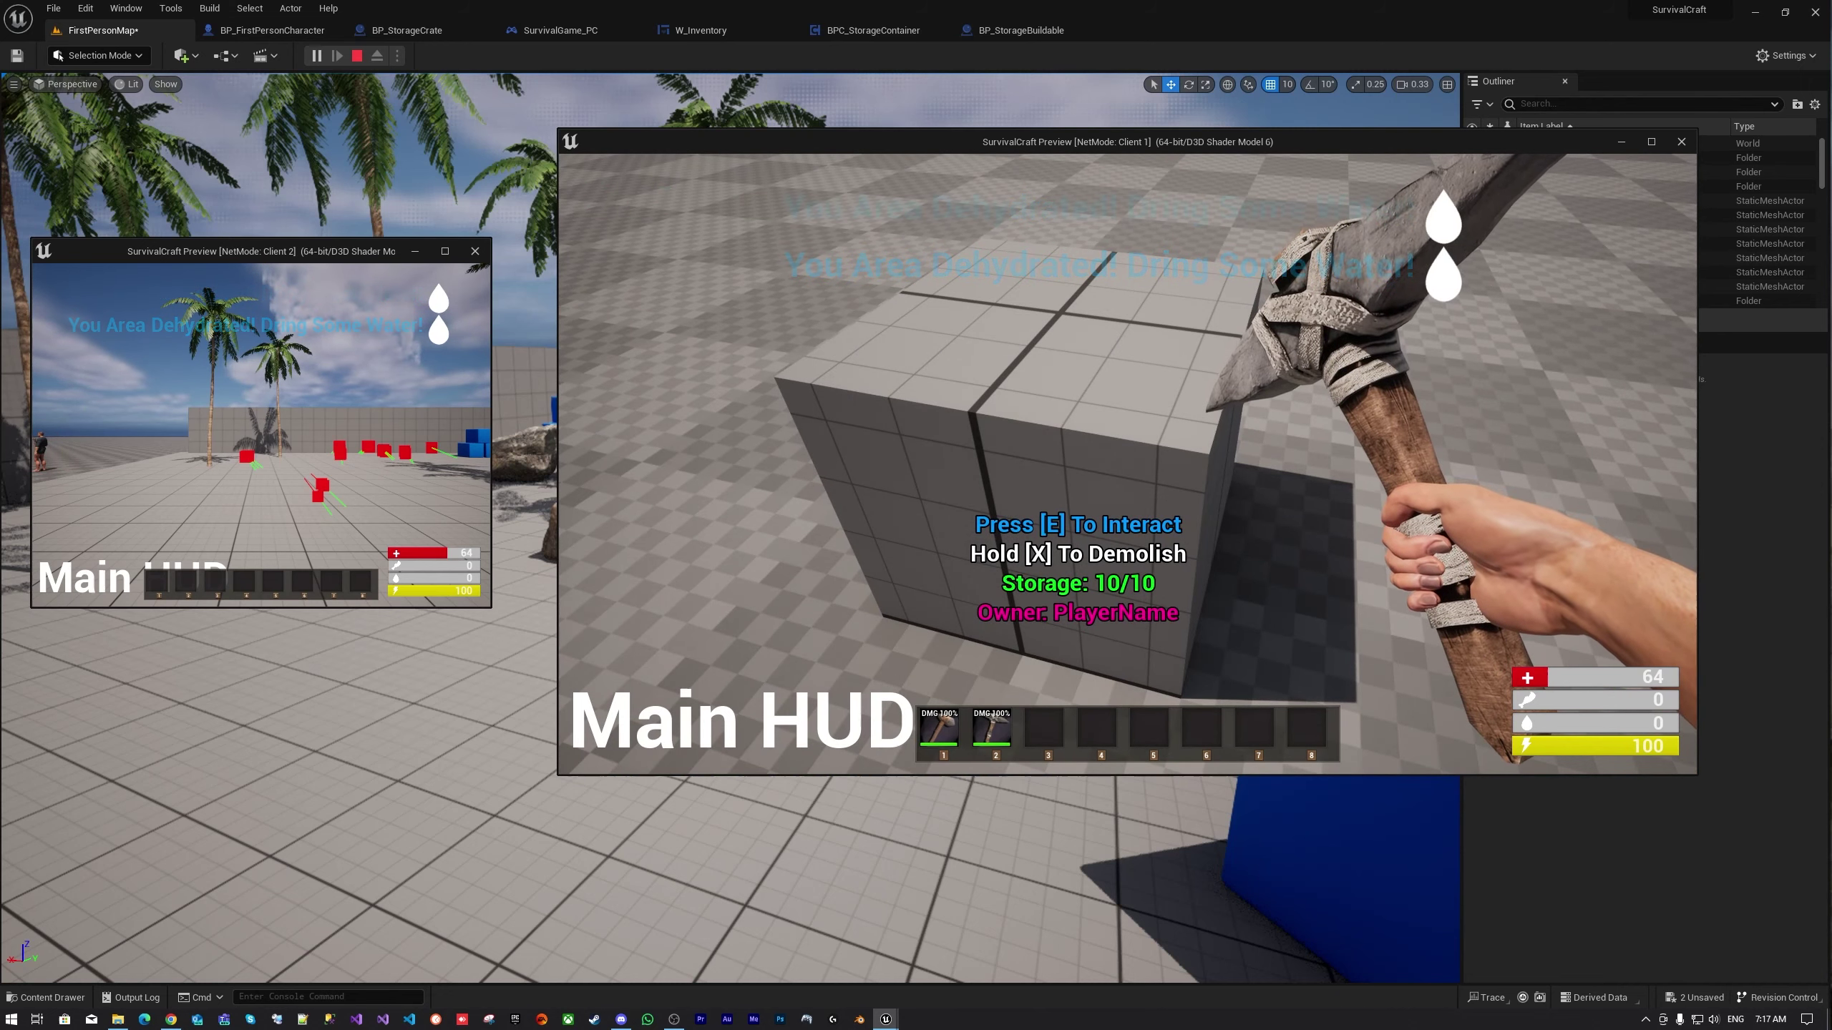
key("w")
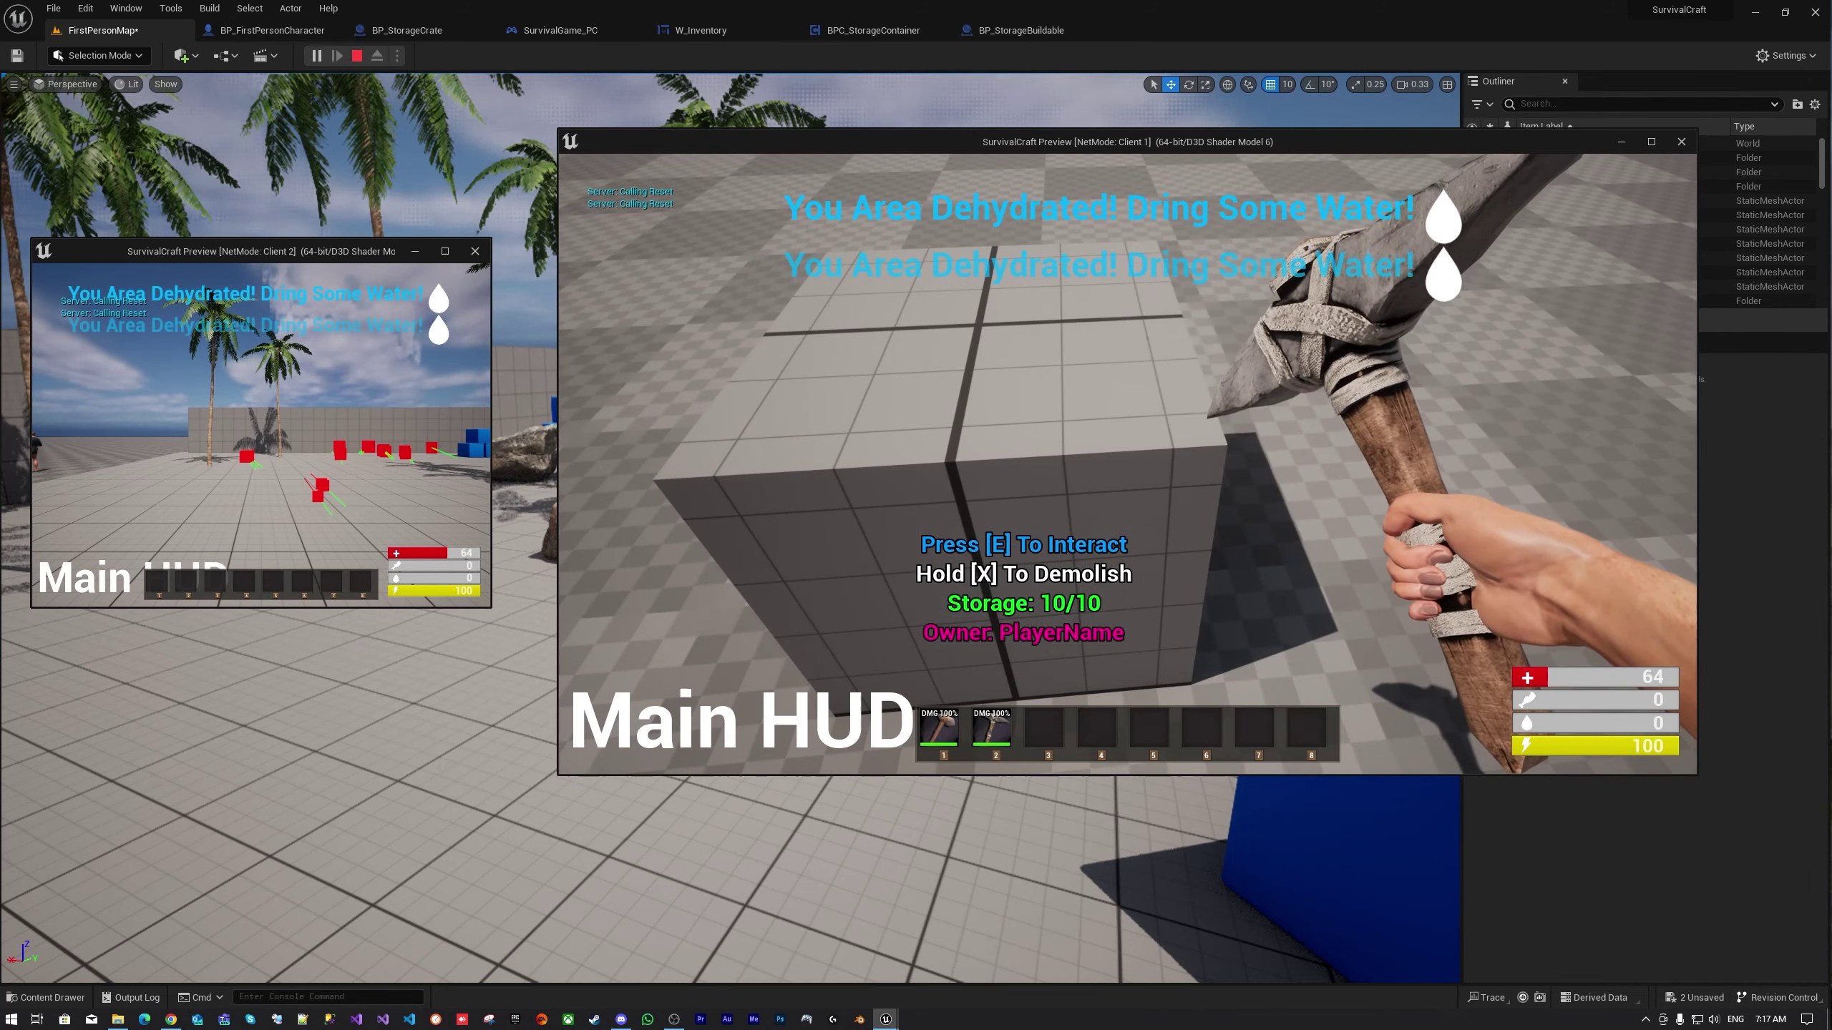
key("s")
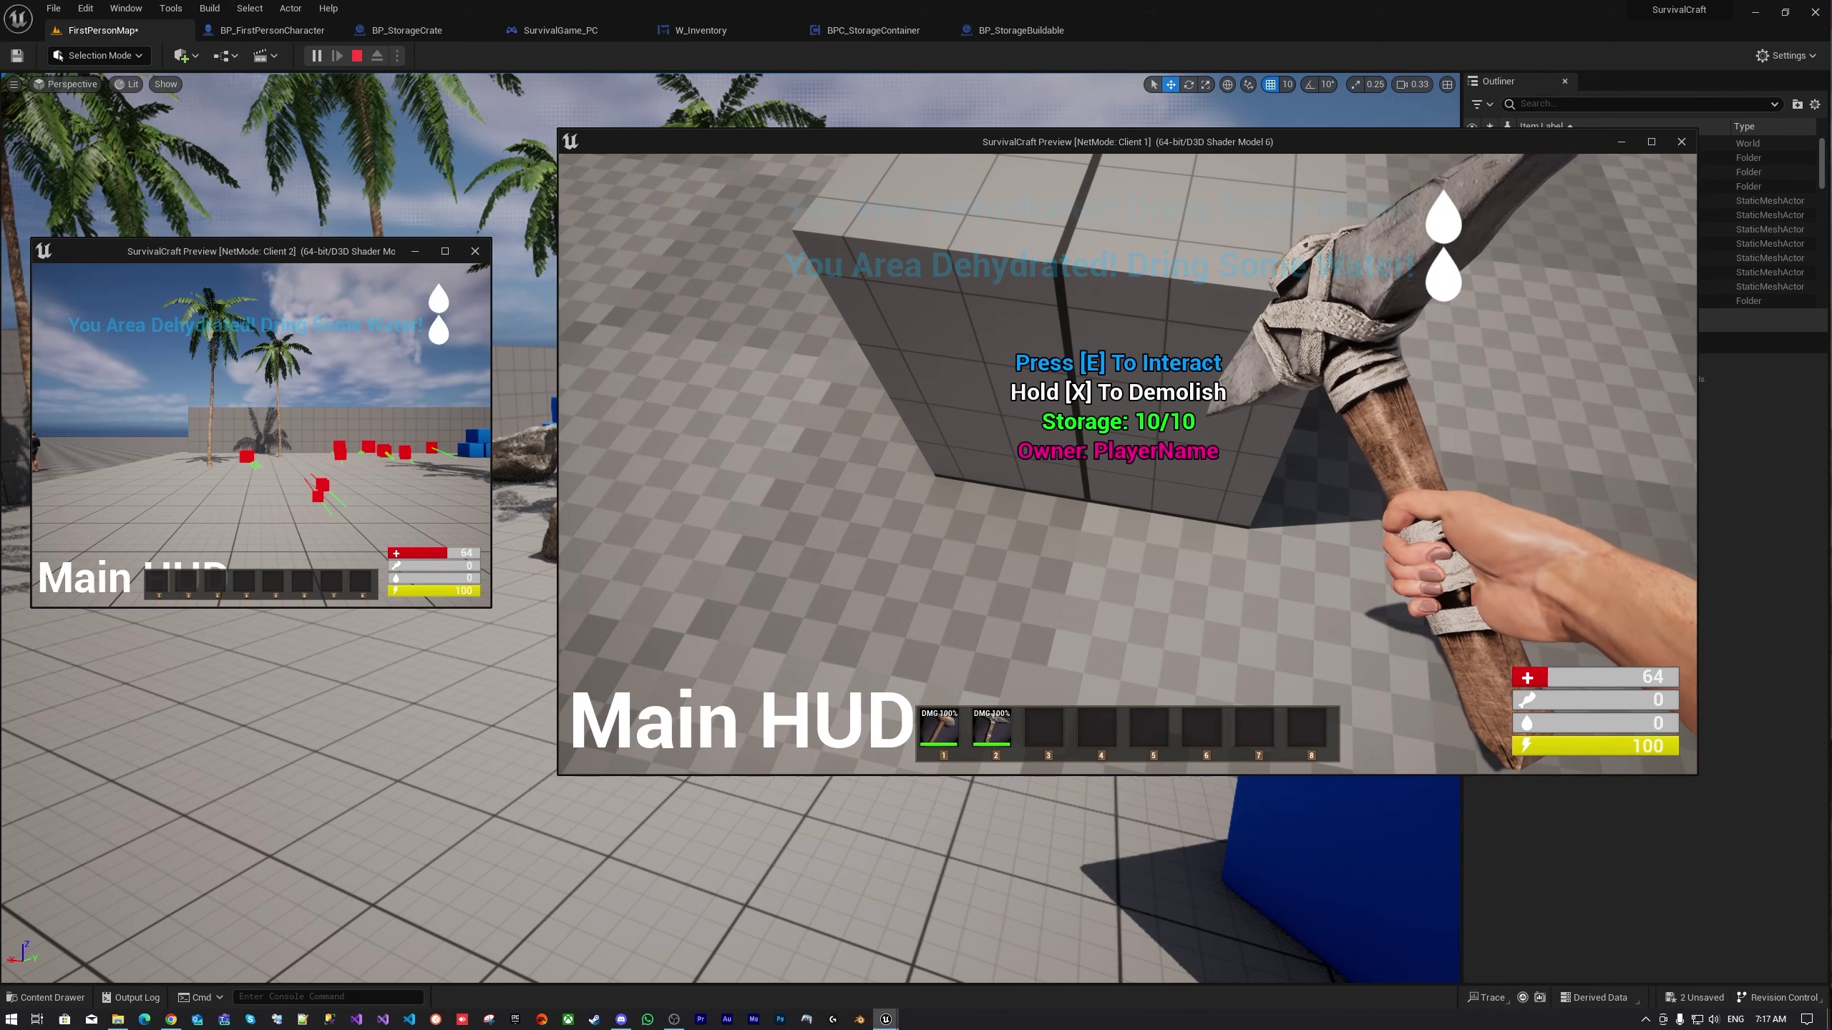
key("w")
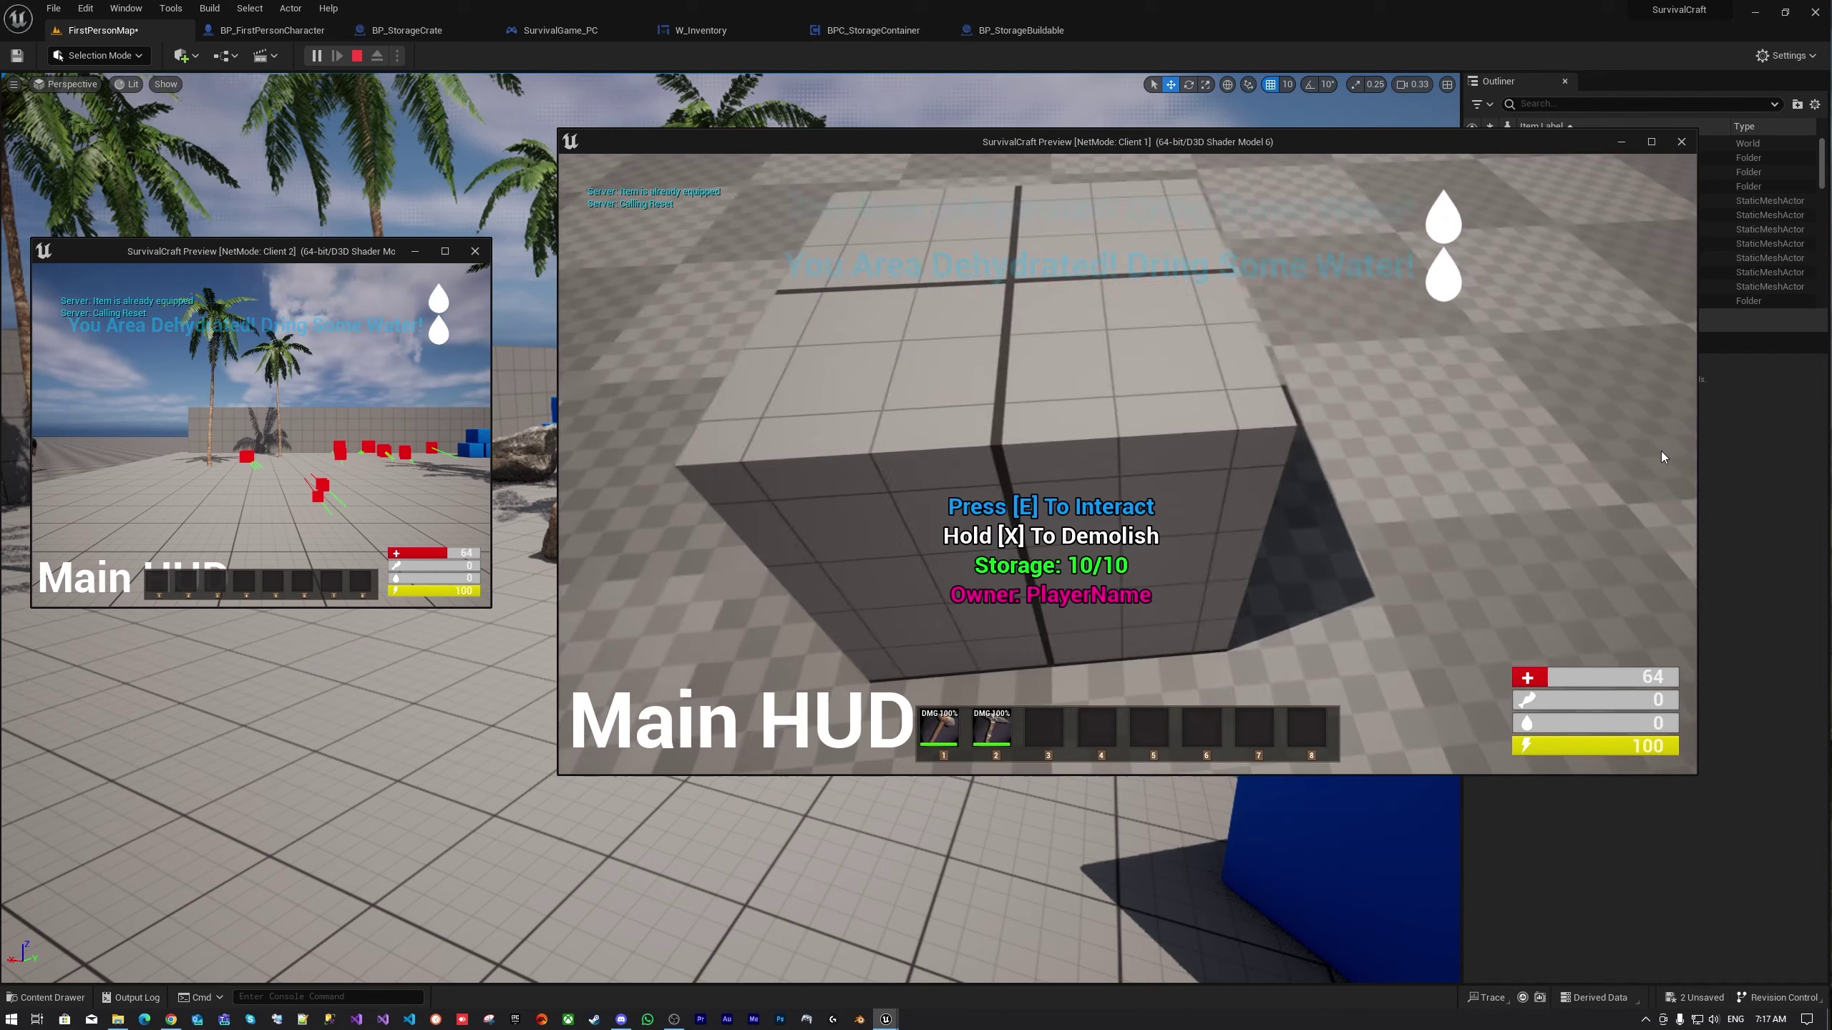
Open and close the crate's Crafting Bench, then equip and put away the stone hammer with key 1
key("e")
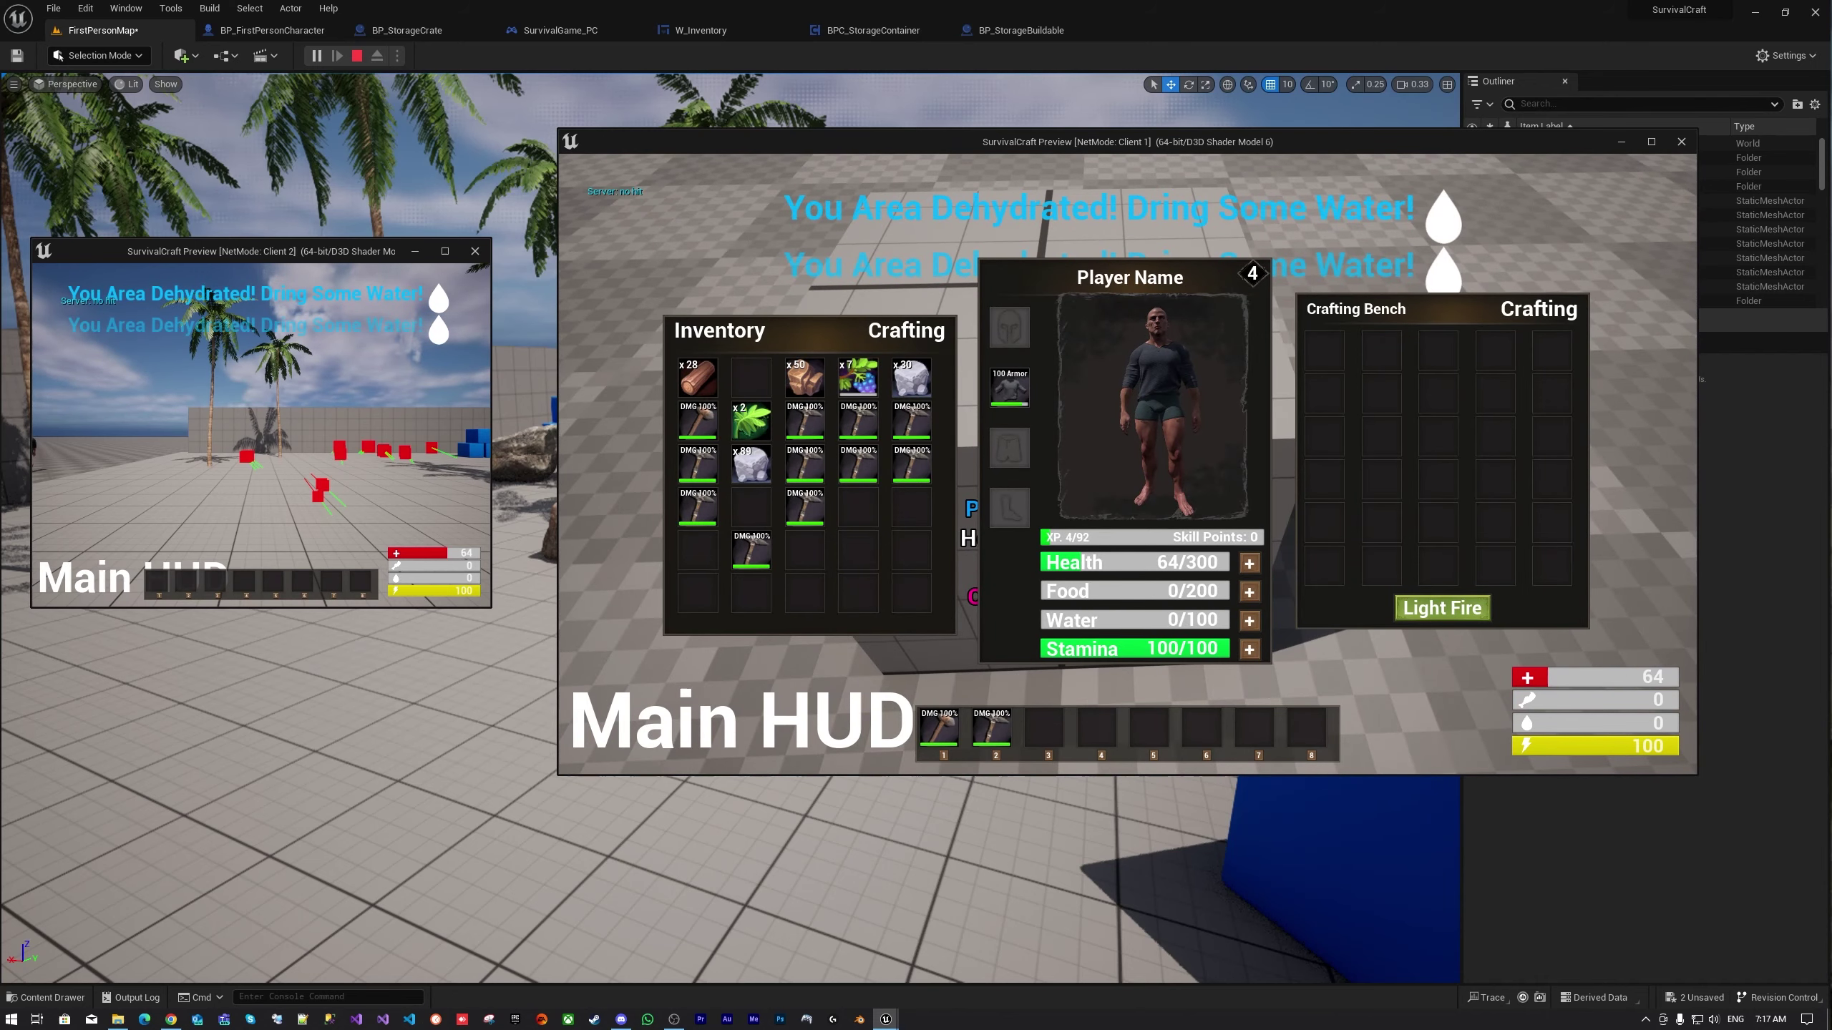
key("e")
key("1")
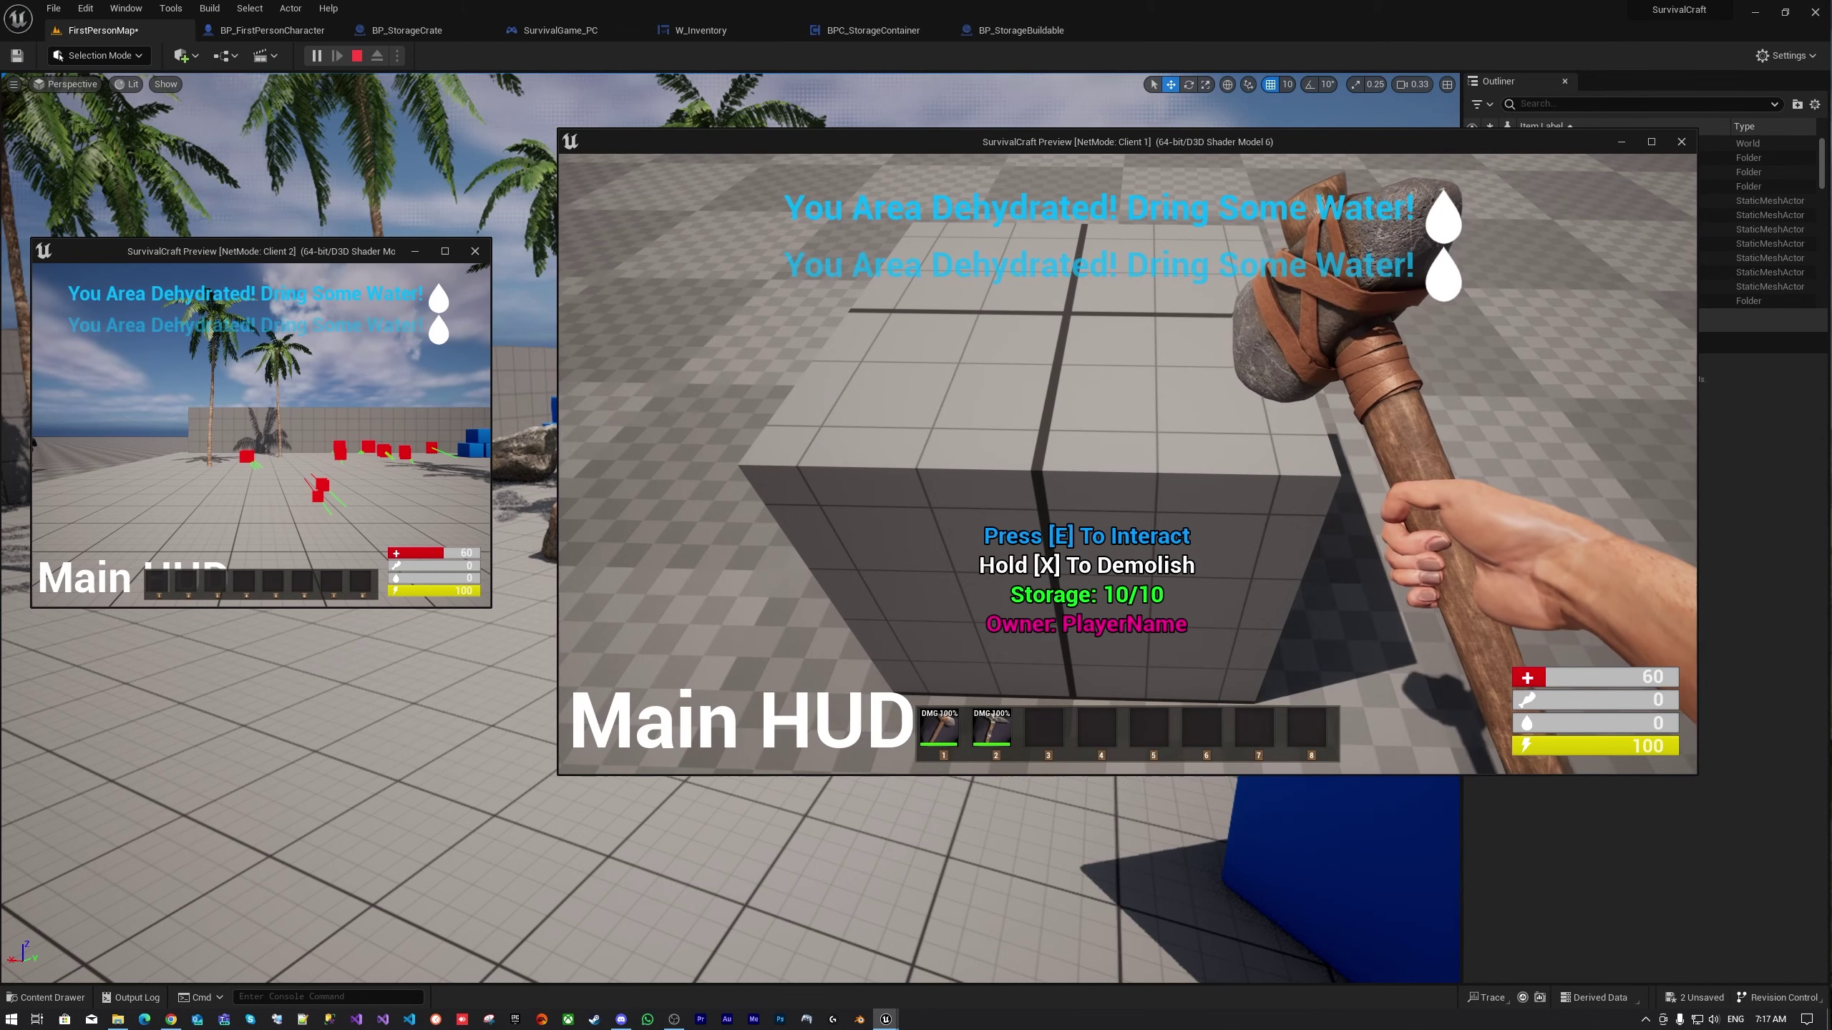
key("1")
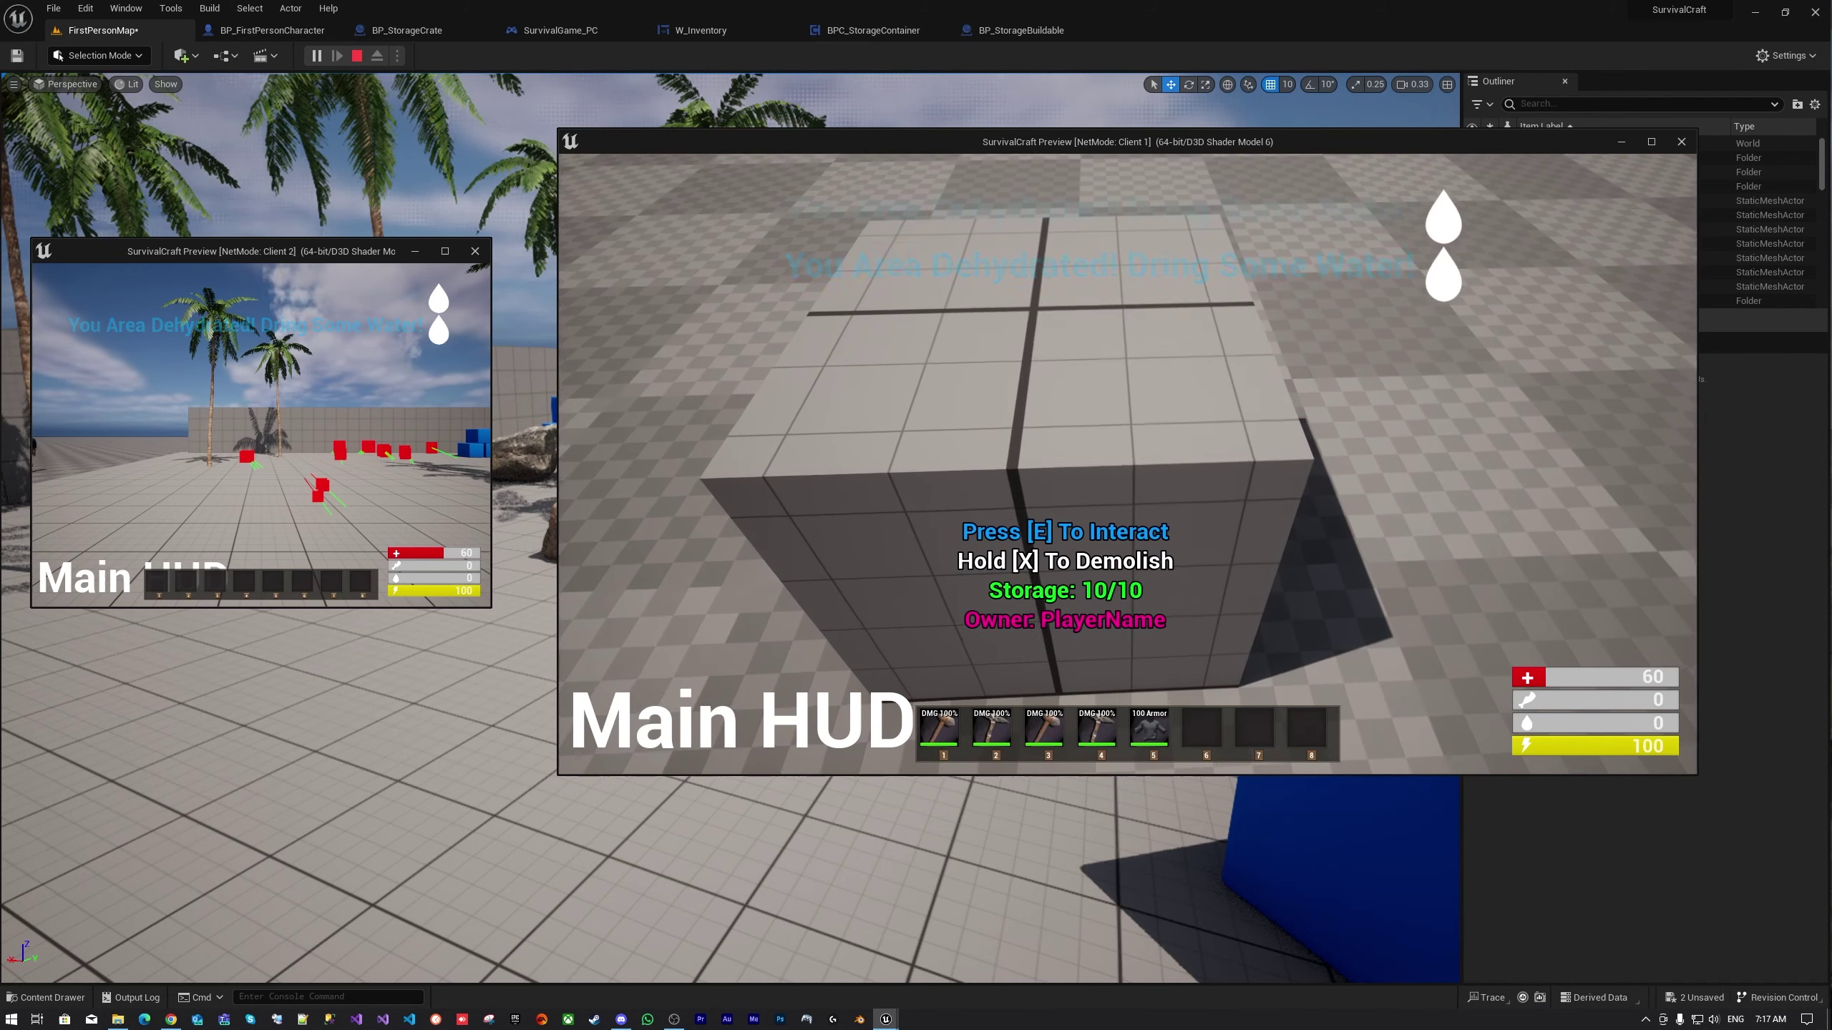
Reopen the Crafting Bench, move the log stack into it, and close the panels
key("e")
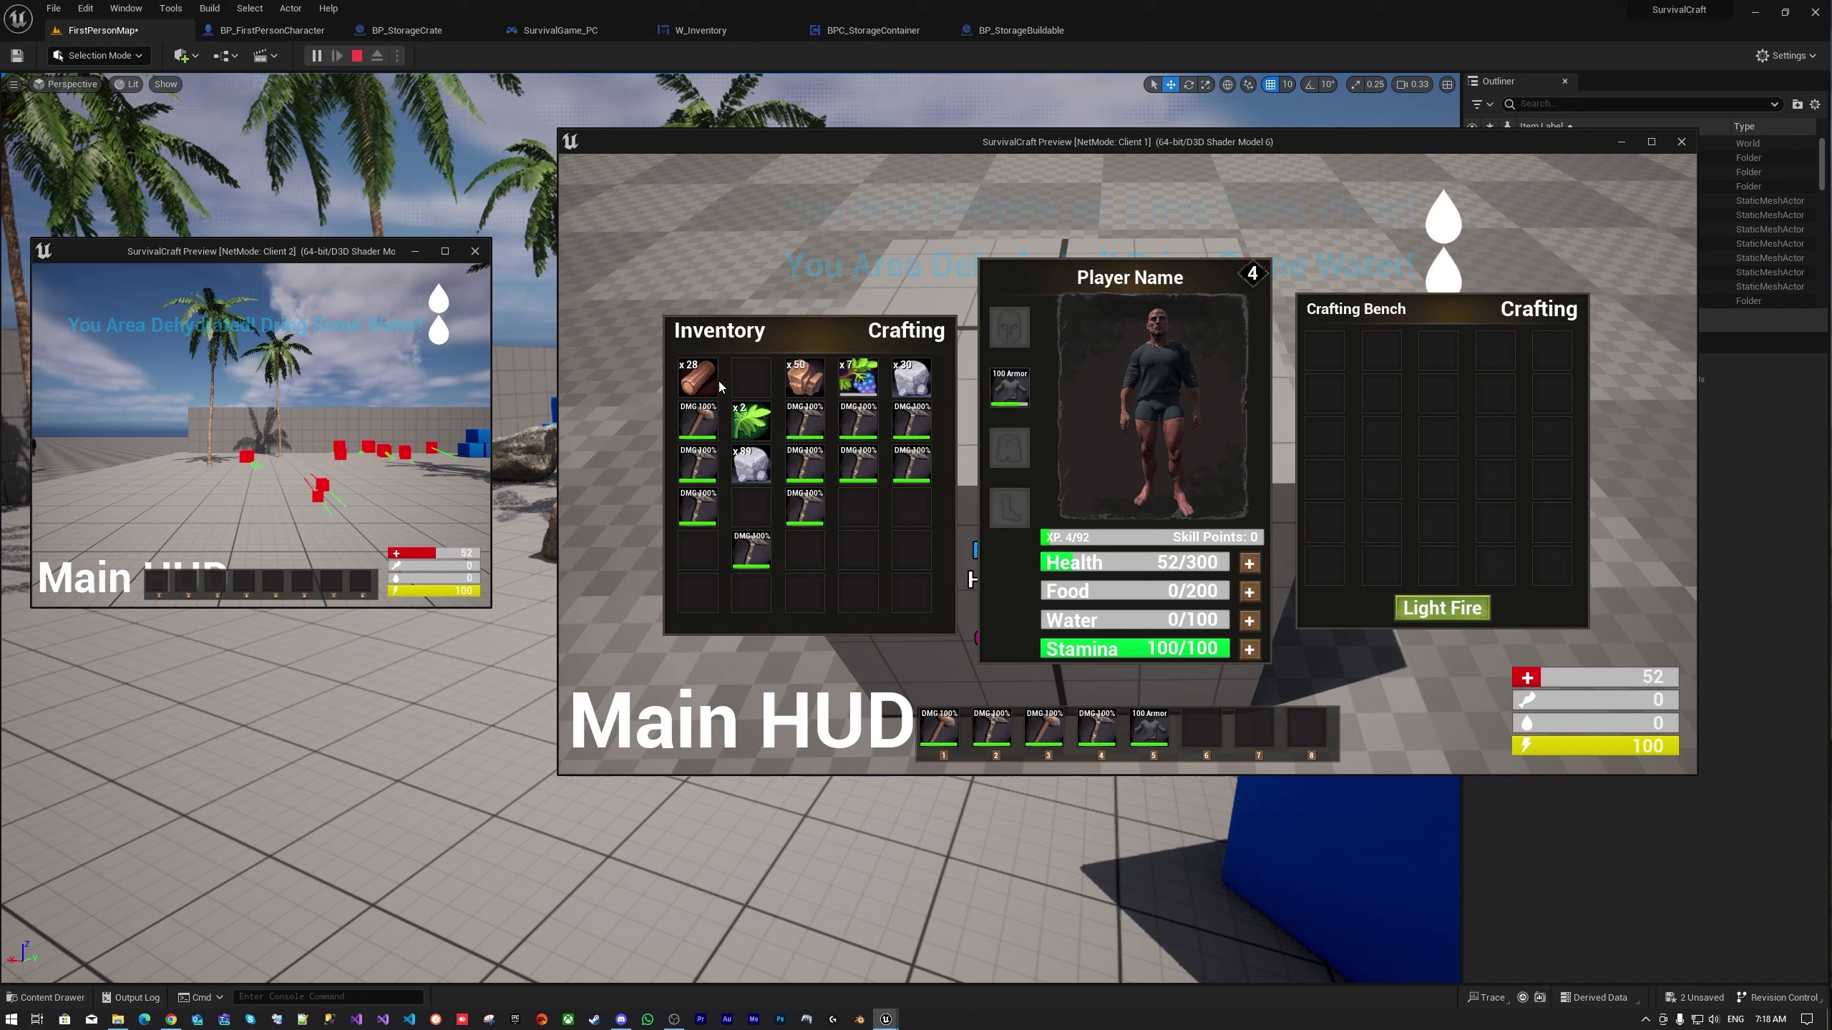
left_click_drag(719, 386, 1378, 354)
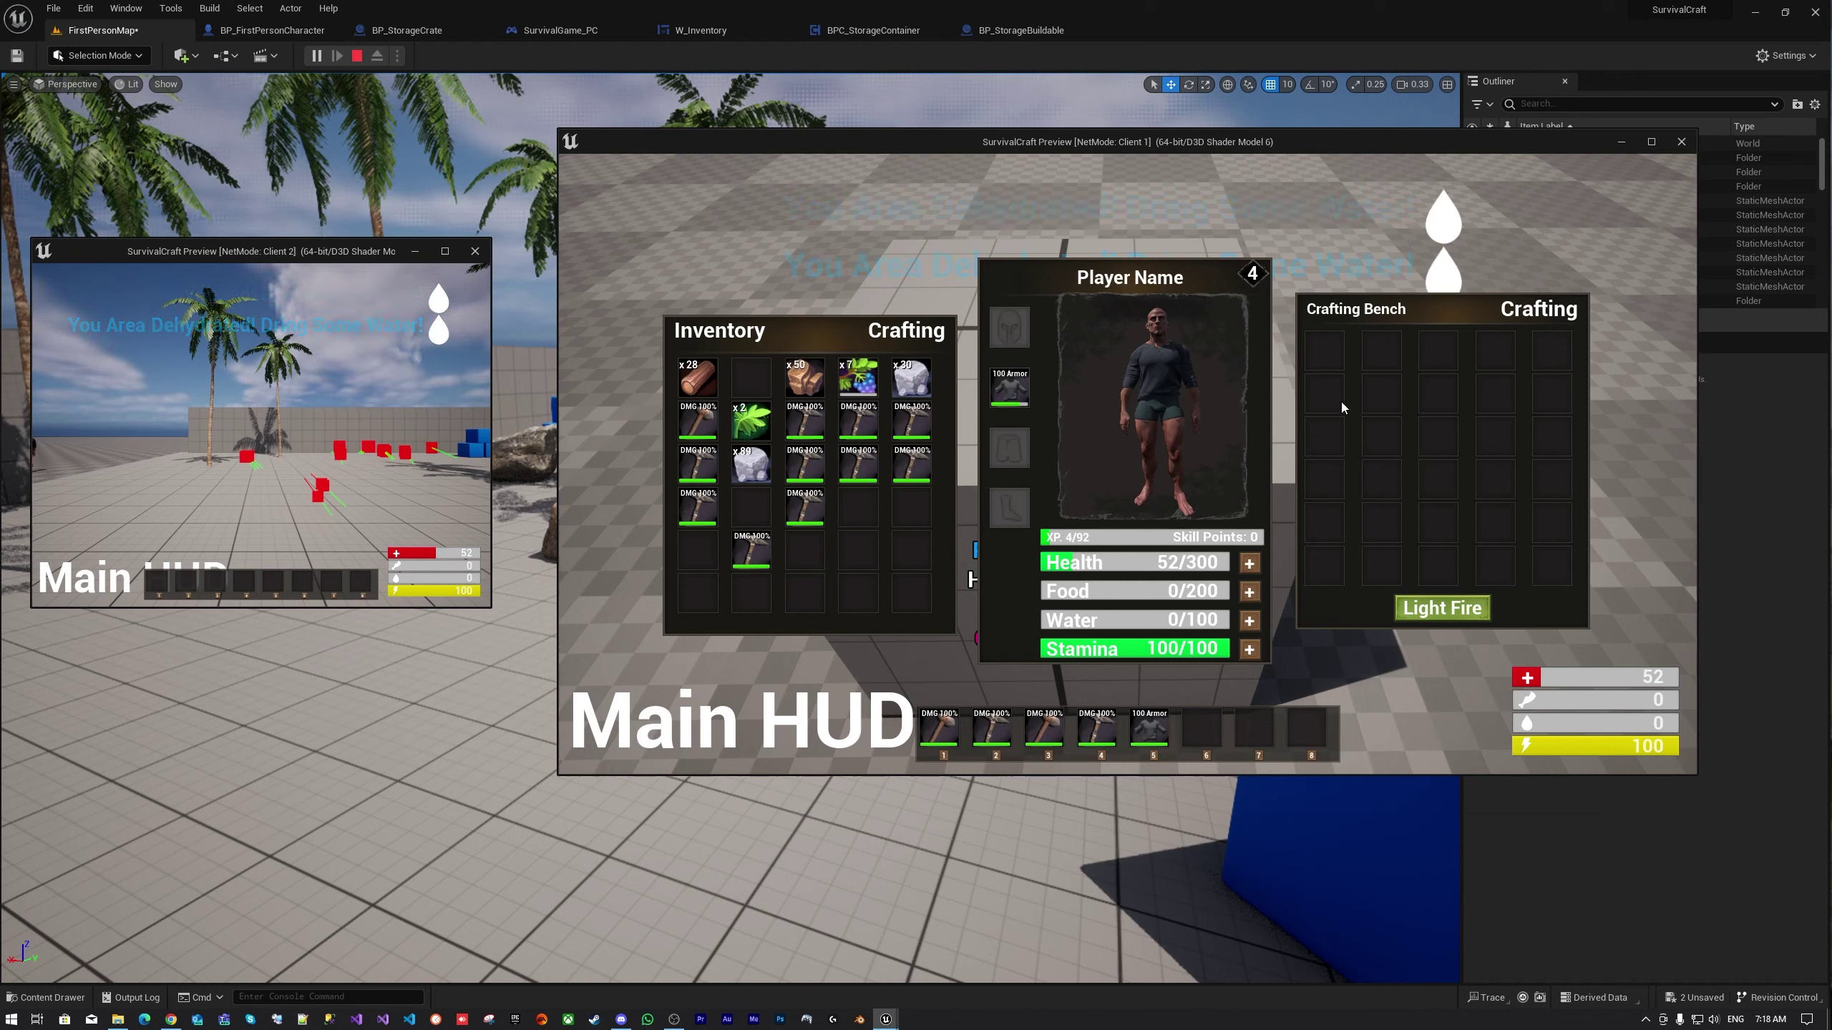
key("Tab")
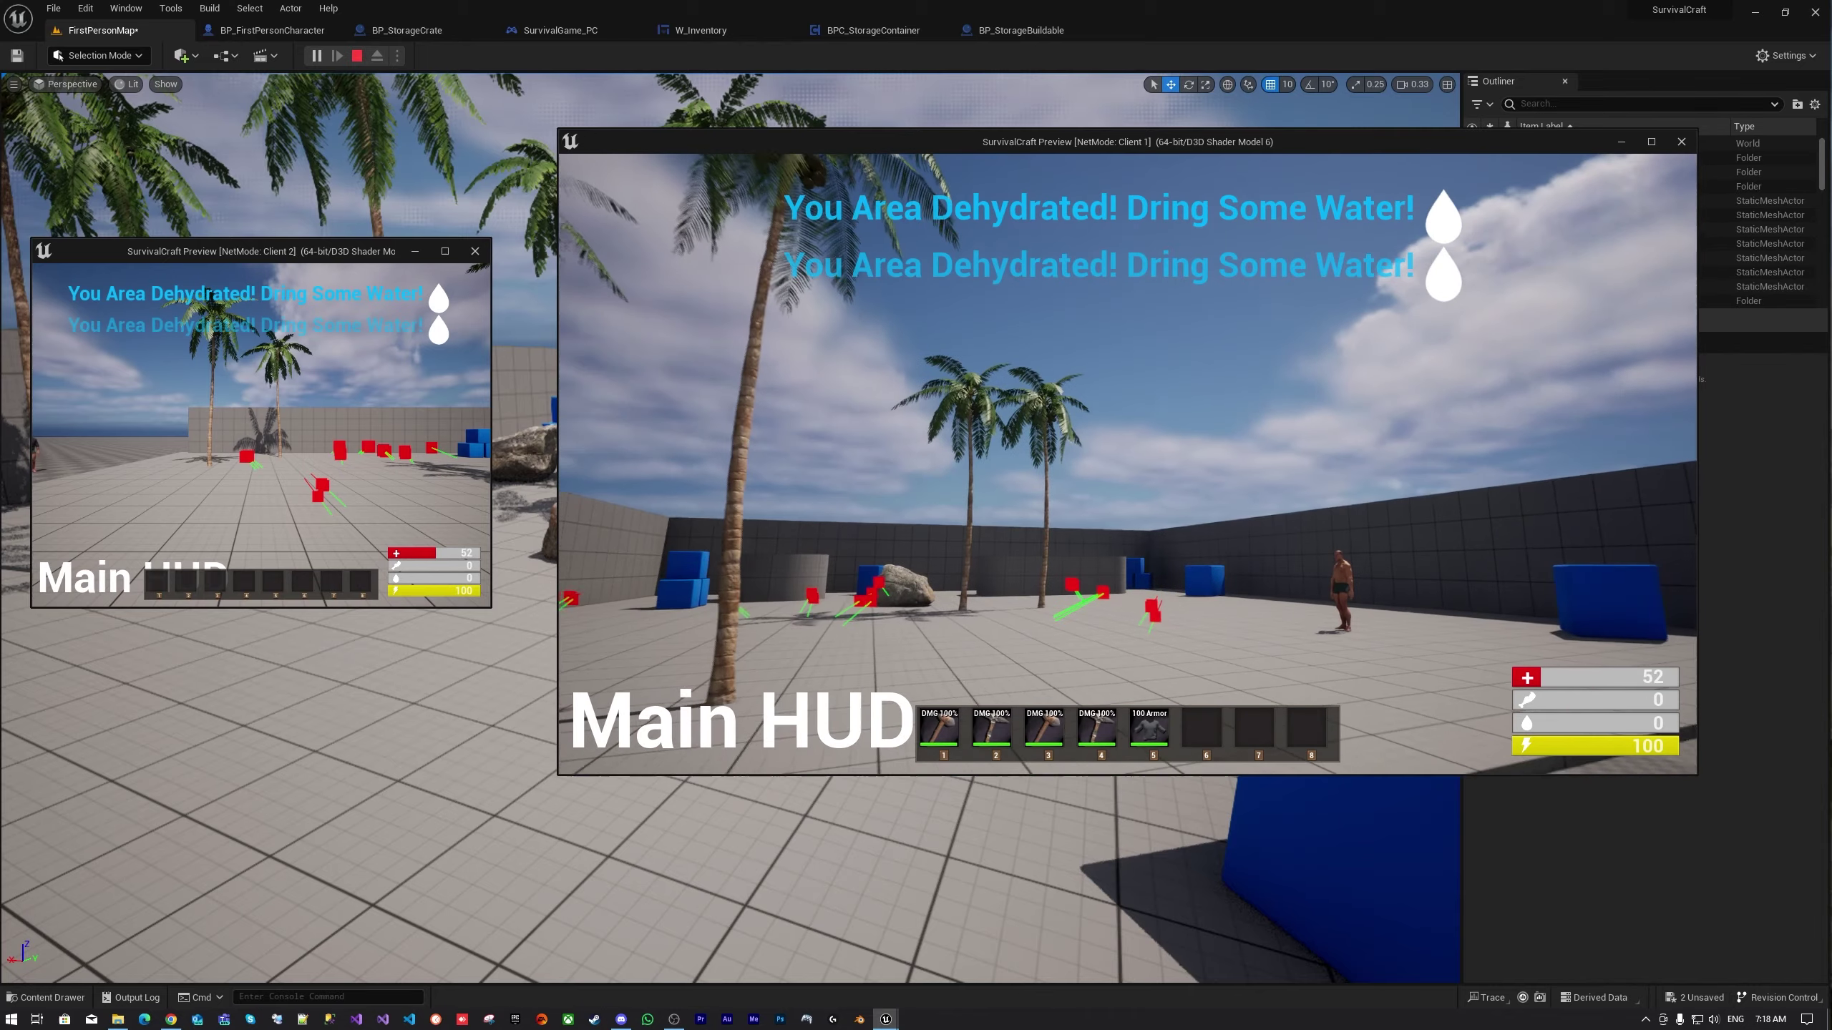
Walk up beside the other player, stop the play session with Esc and dismiss the Message Log
key("w")
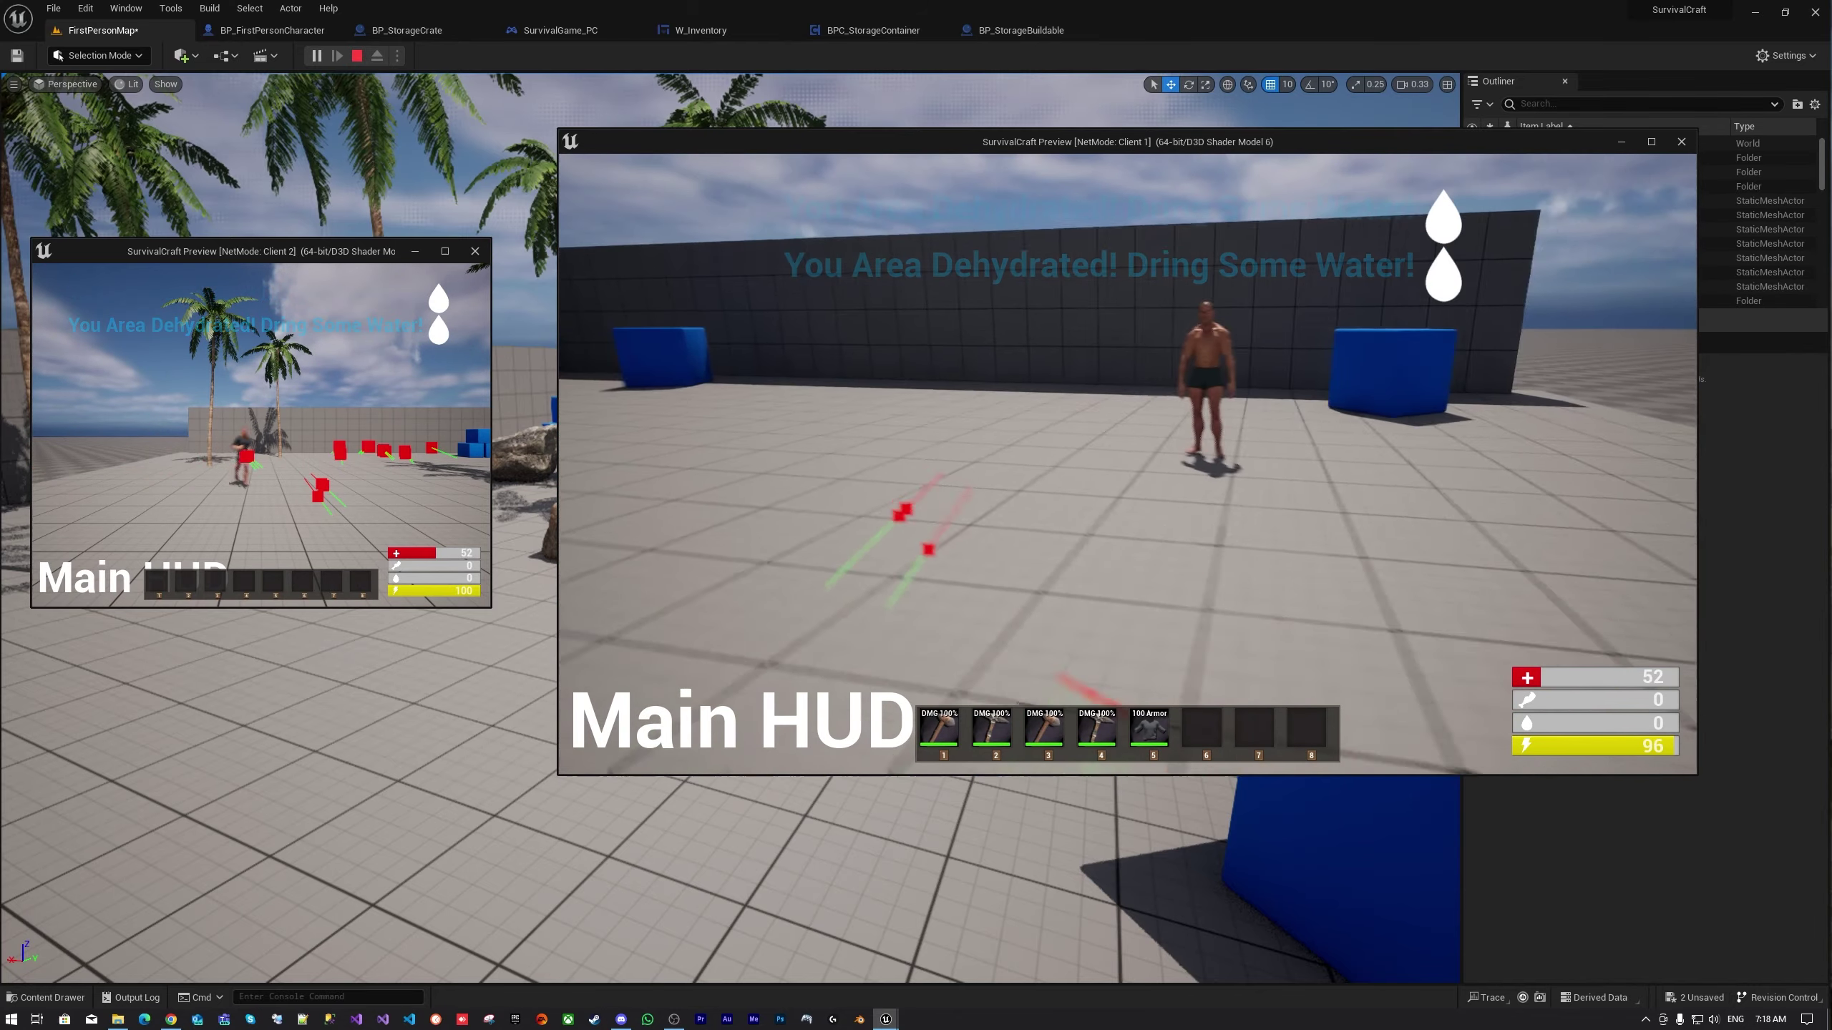
key("w")
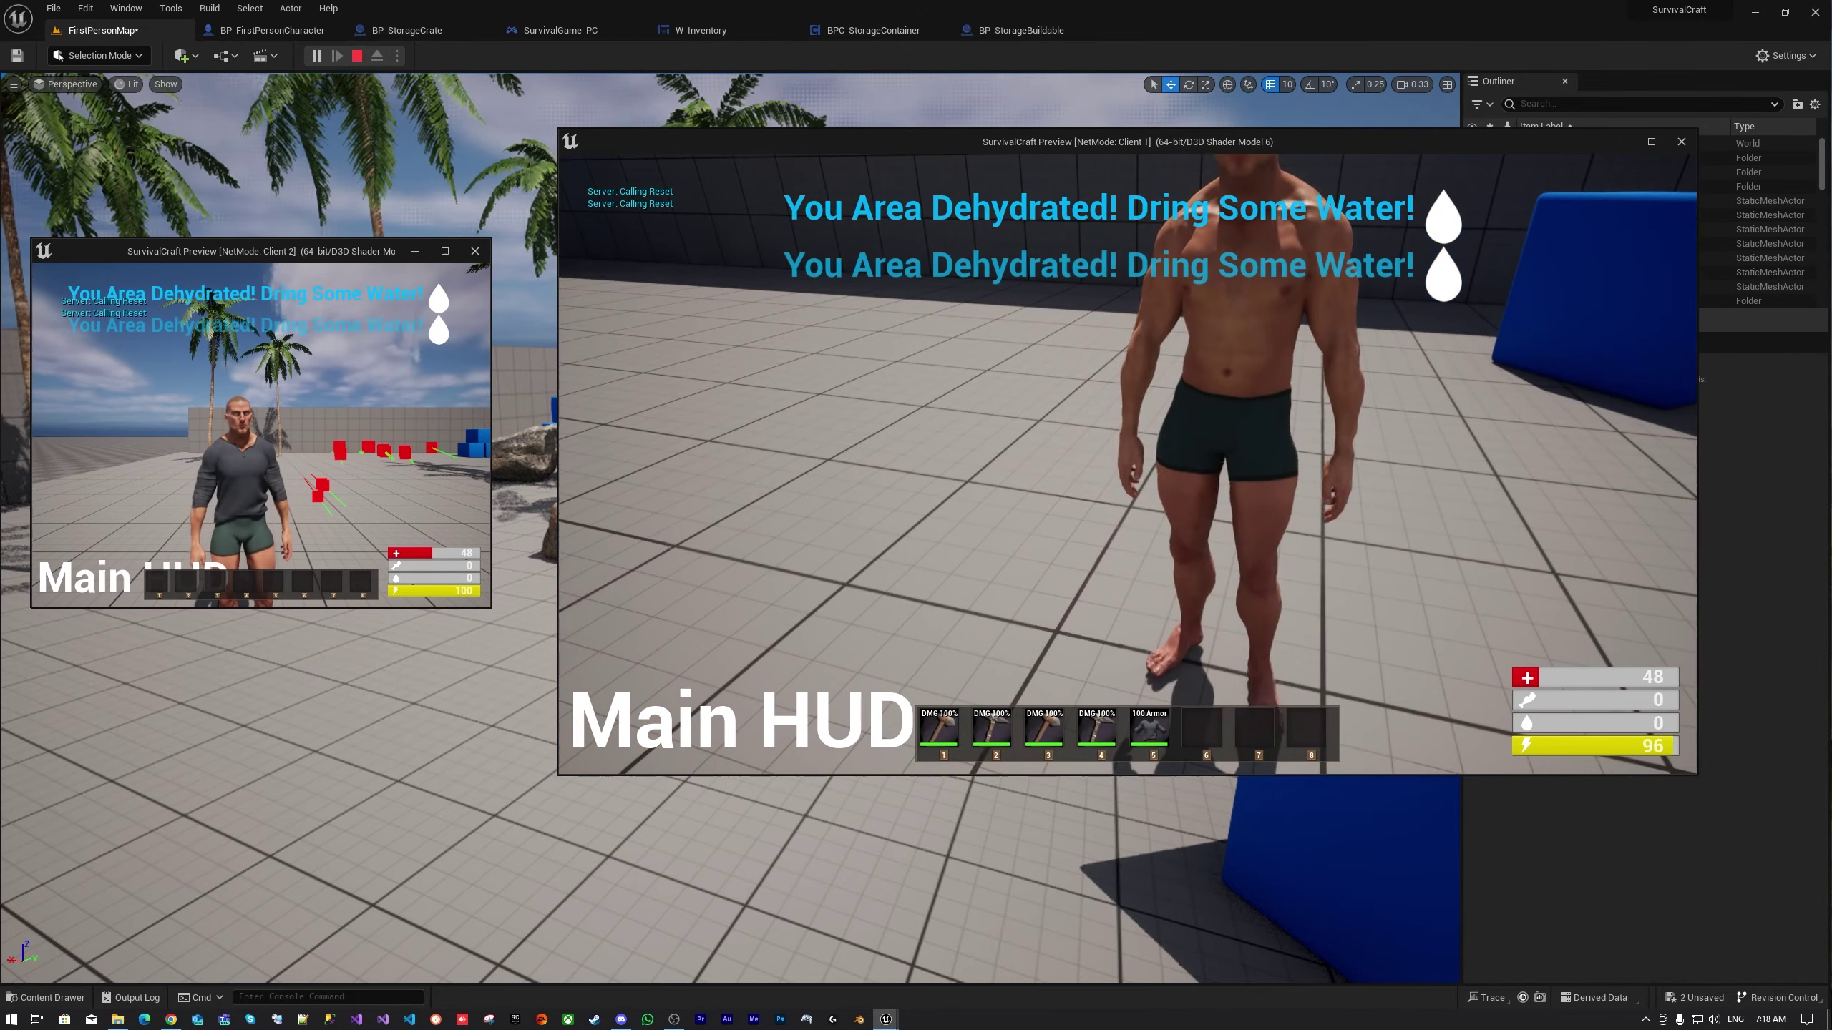
key("w")
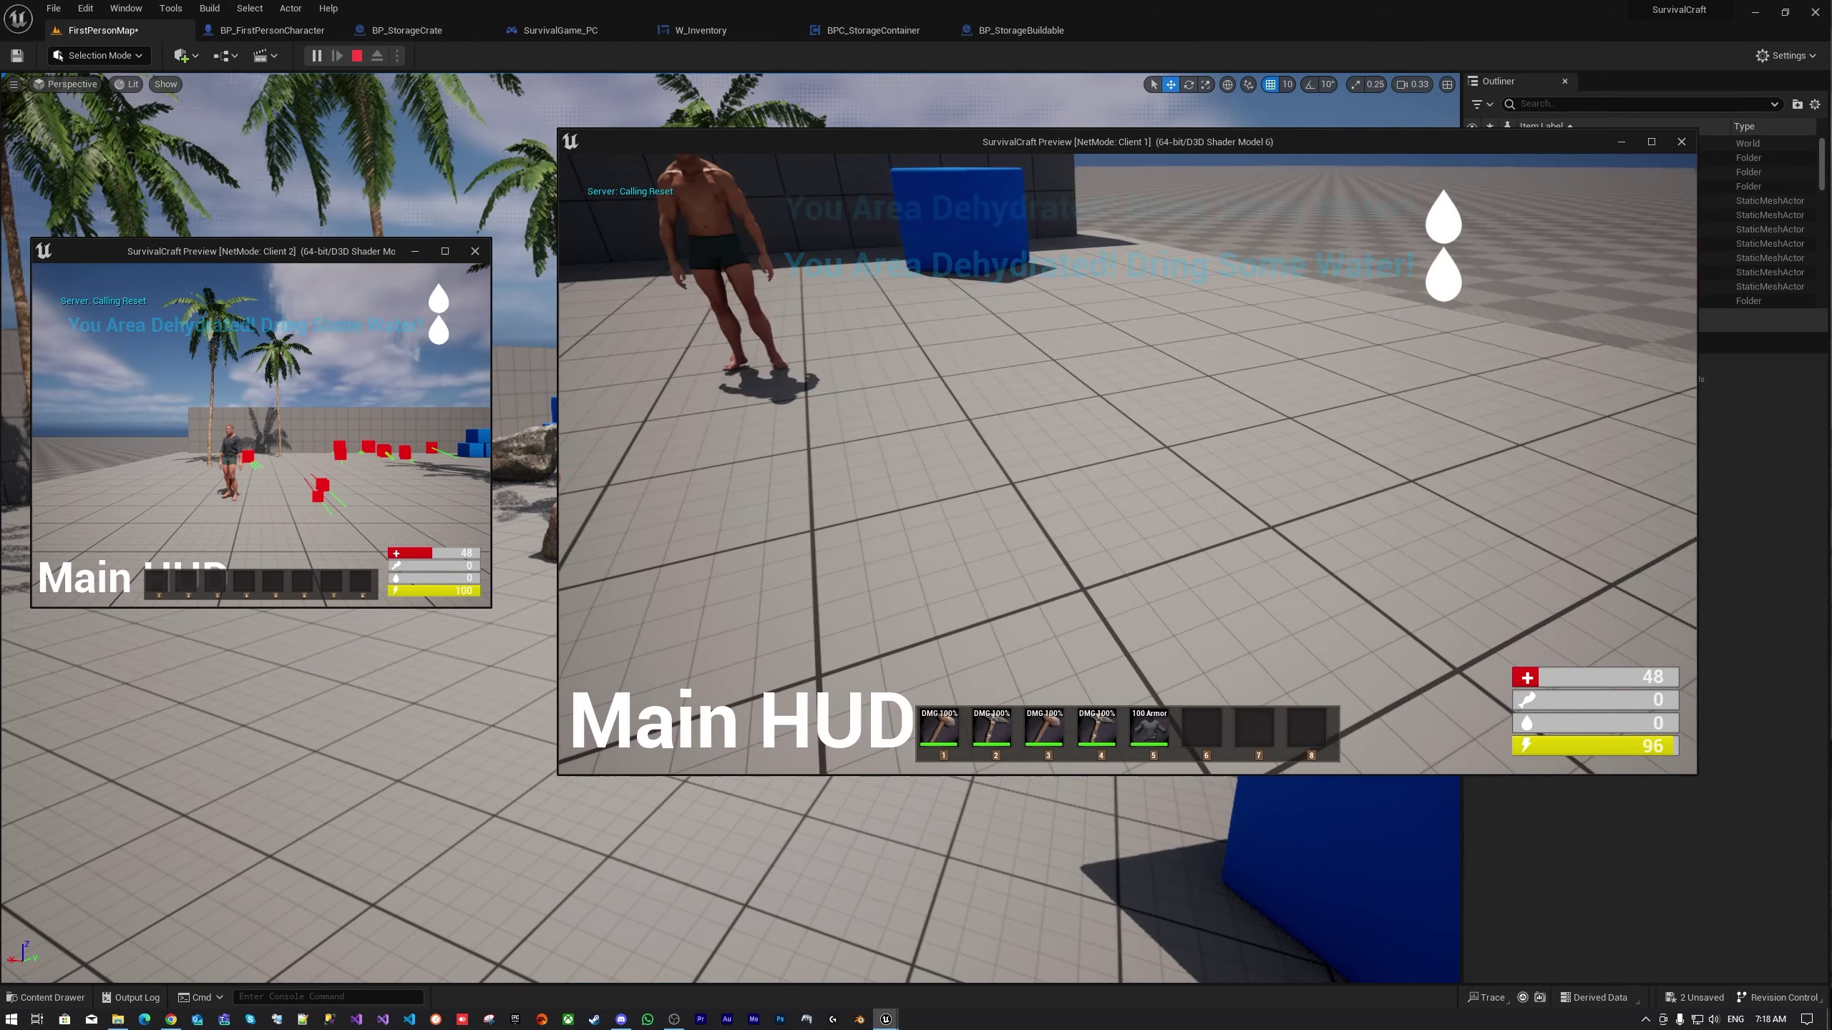
key("Escape")
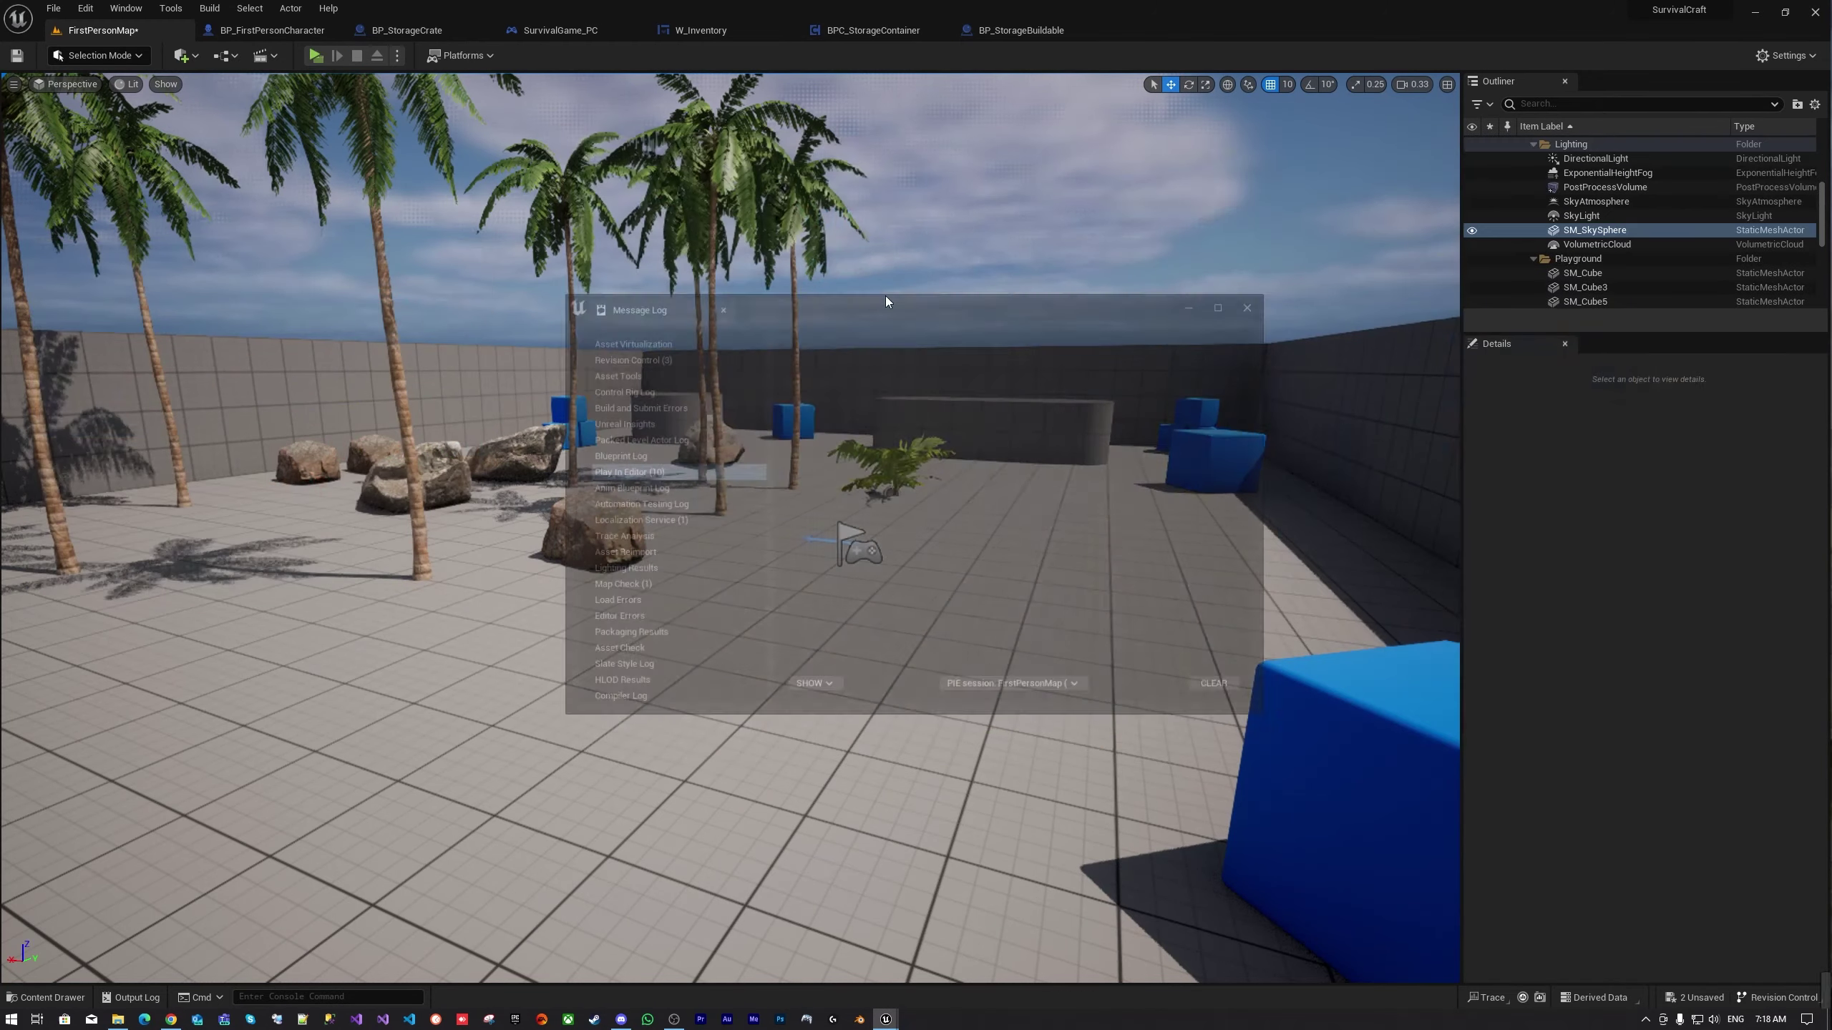
left_click(1256, 303)
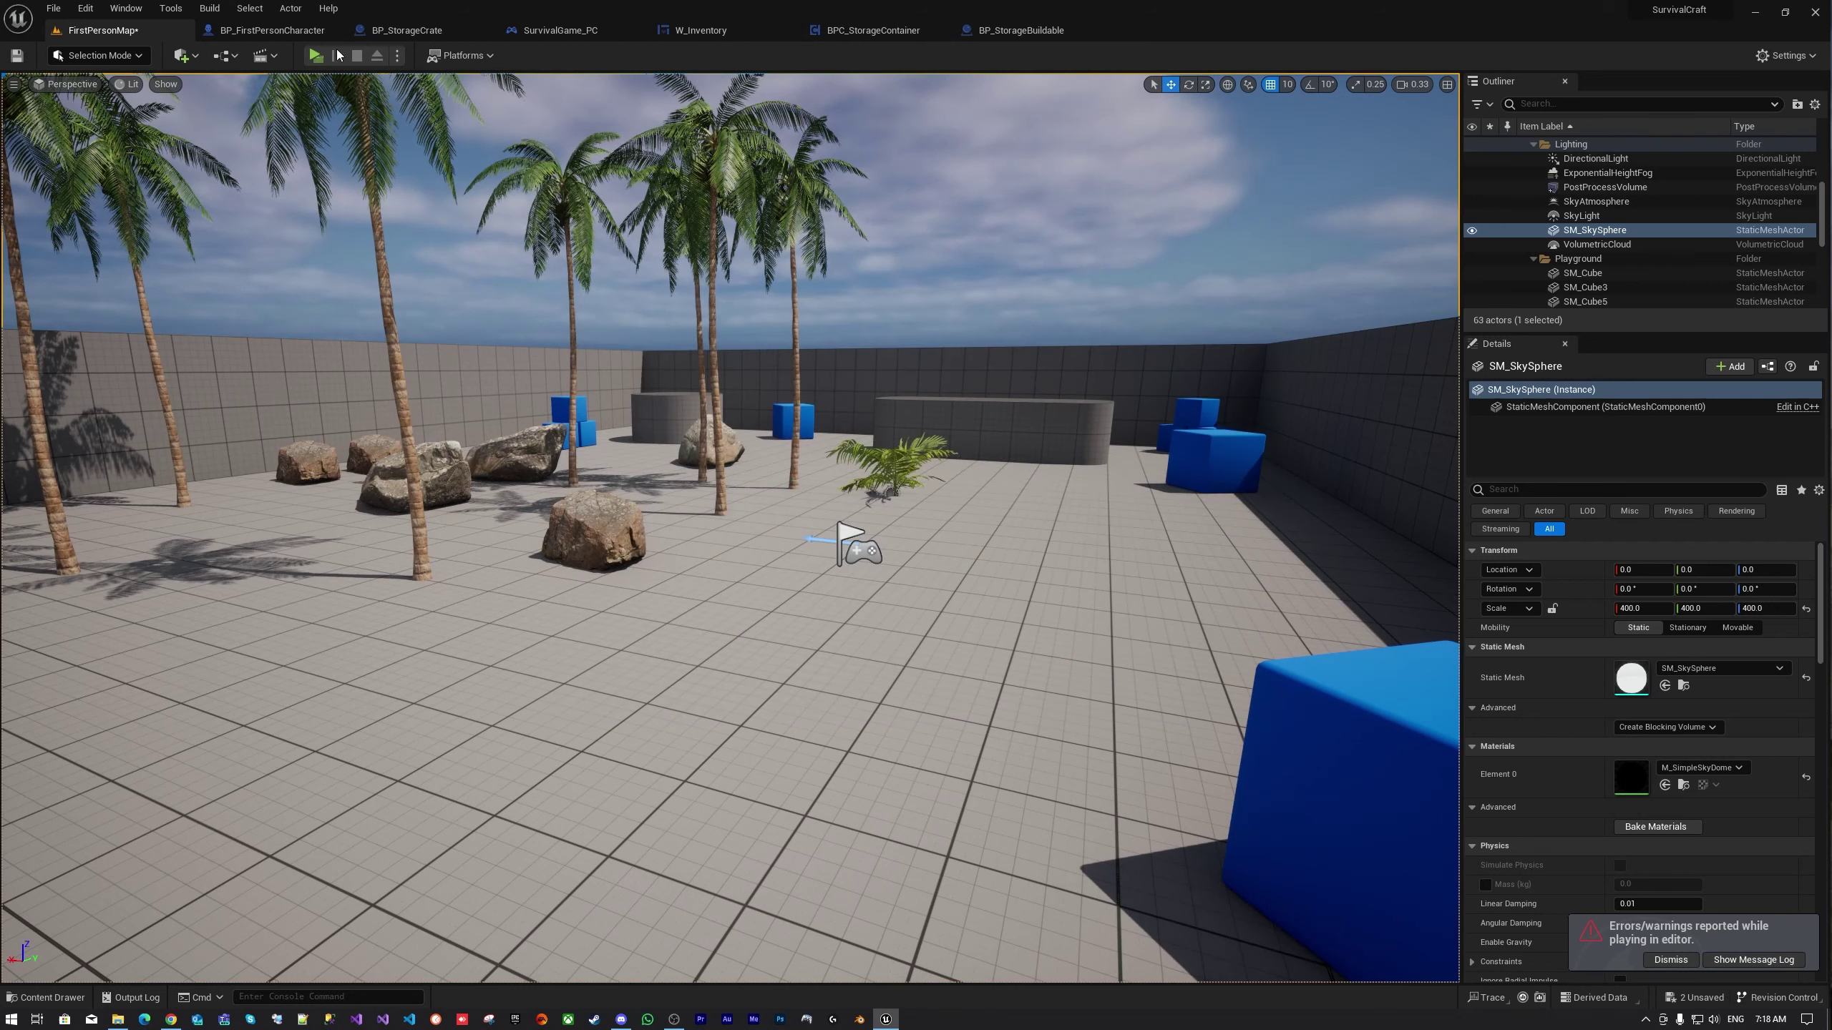
Compile BP_FirstPersonCharacter and launch a two-client Play-in-Editor session on FirstPersonMap
left_click(272, 30)
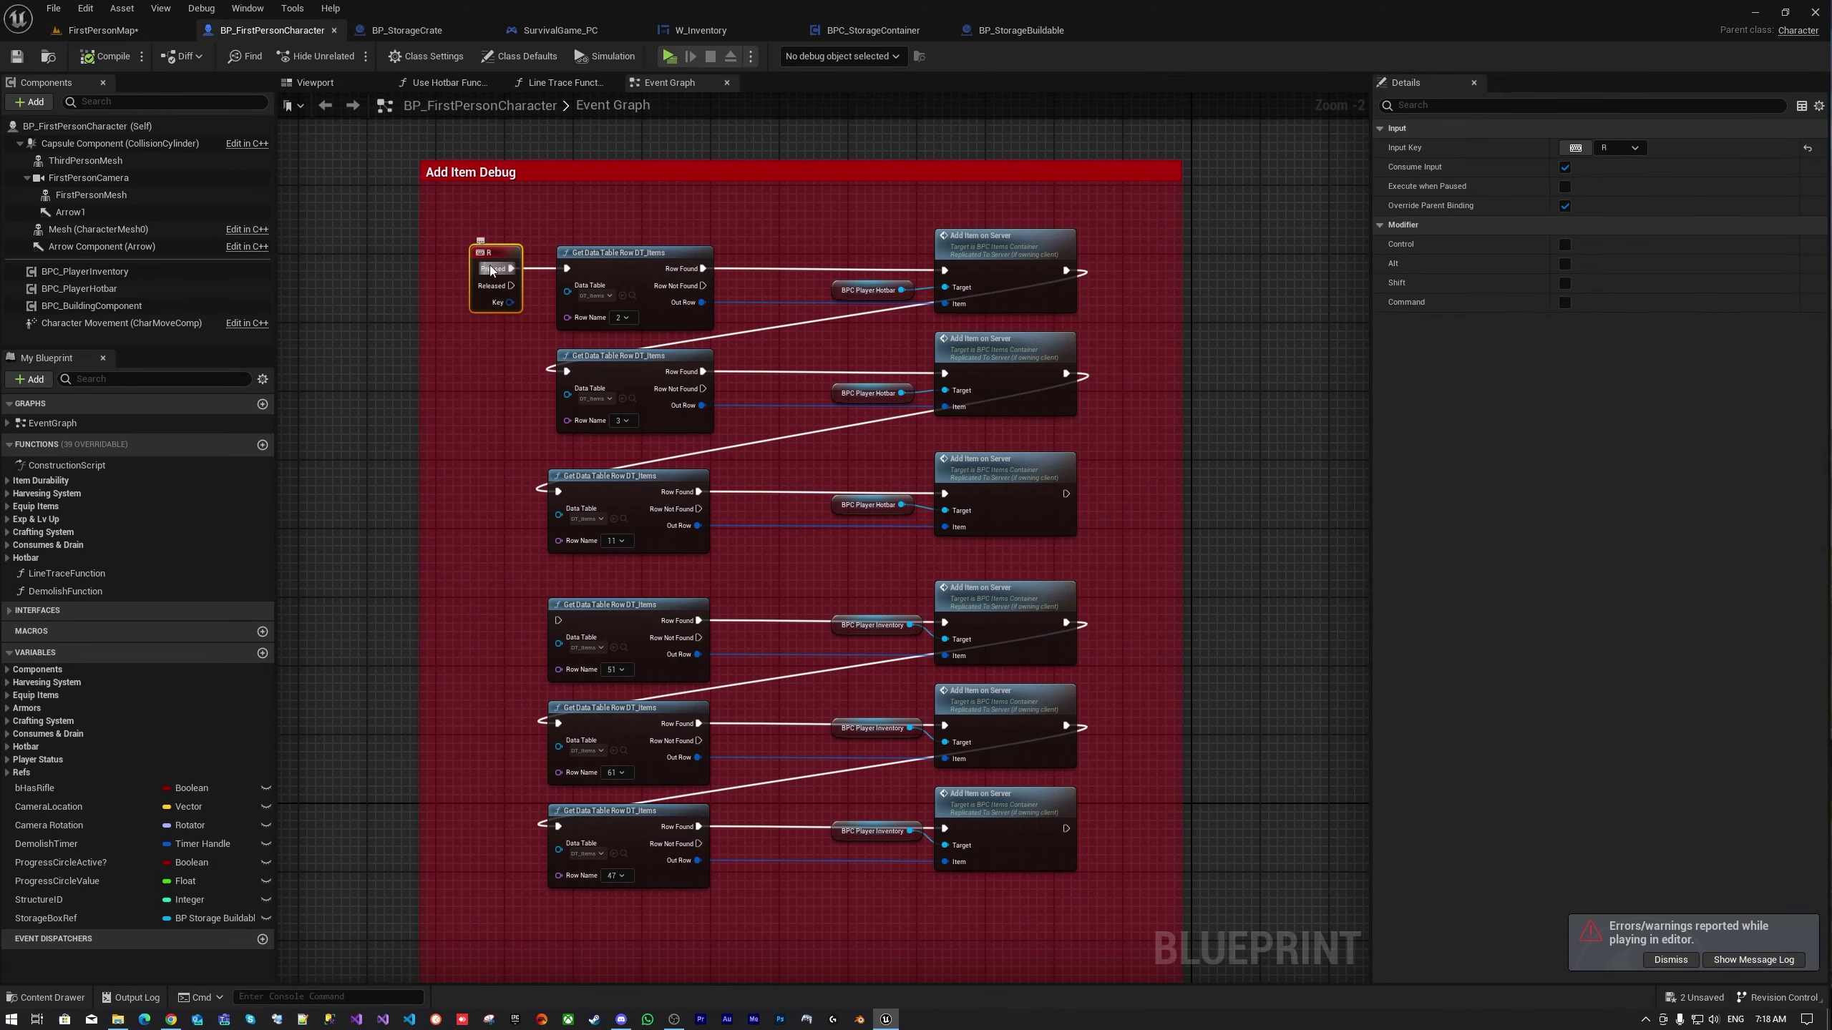
mouse_move(491, 269)
left_mouse_down()
mouse_move(500, 614)
mouse_move(558, 620)
mouse_move(496, 603)
left_mouse_up()
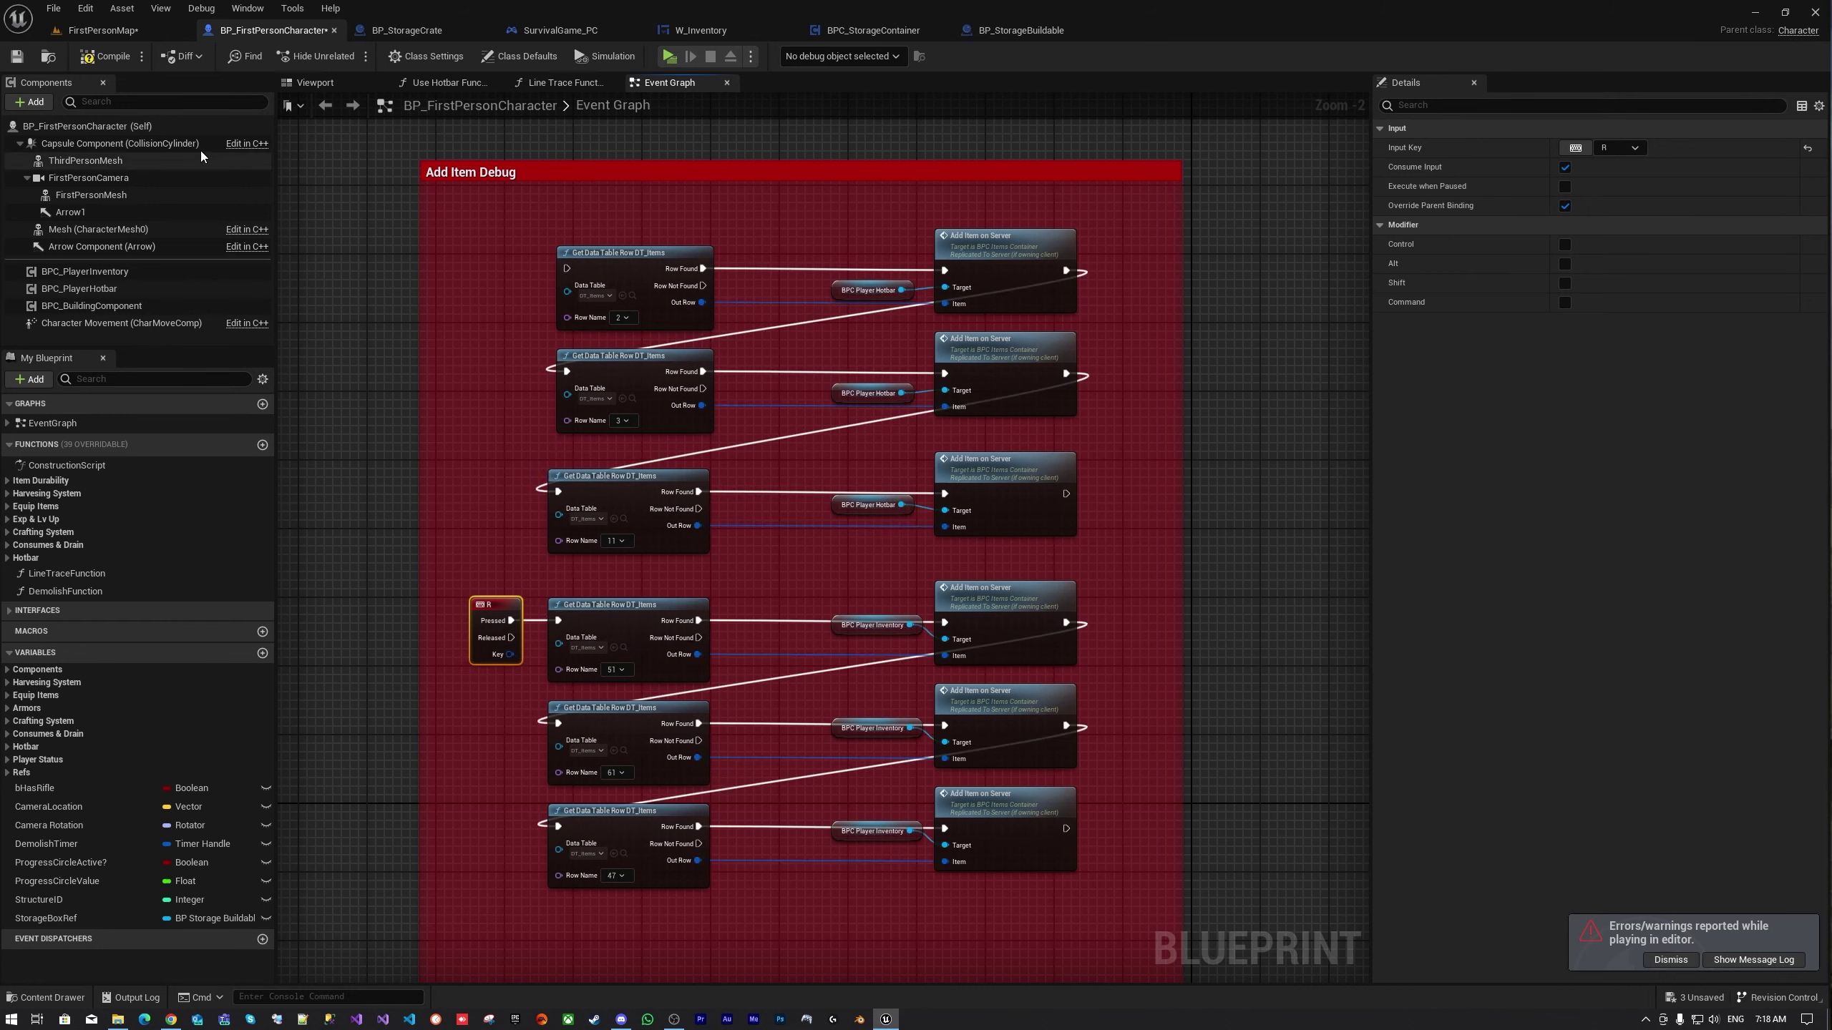
left_click(107, 61)
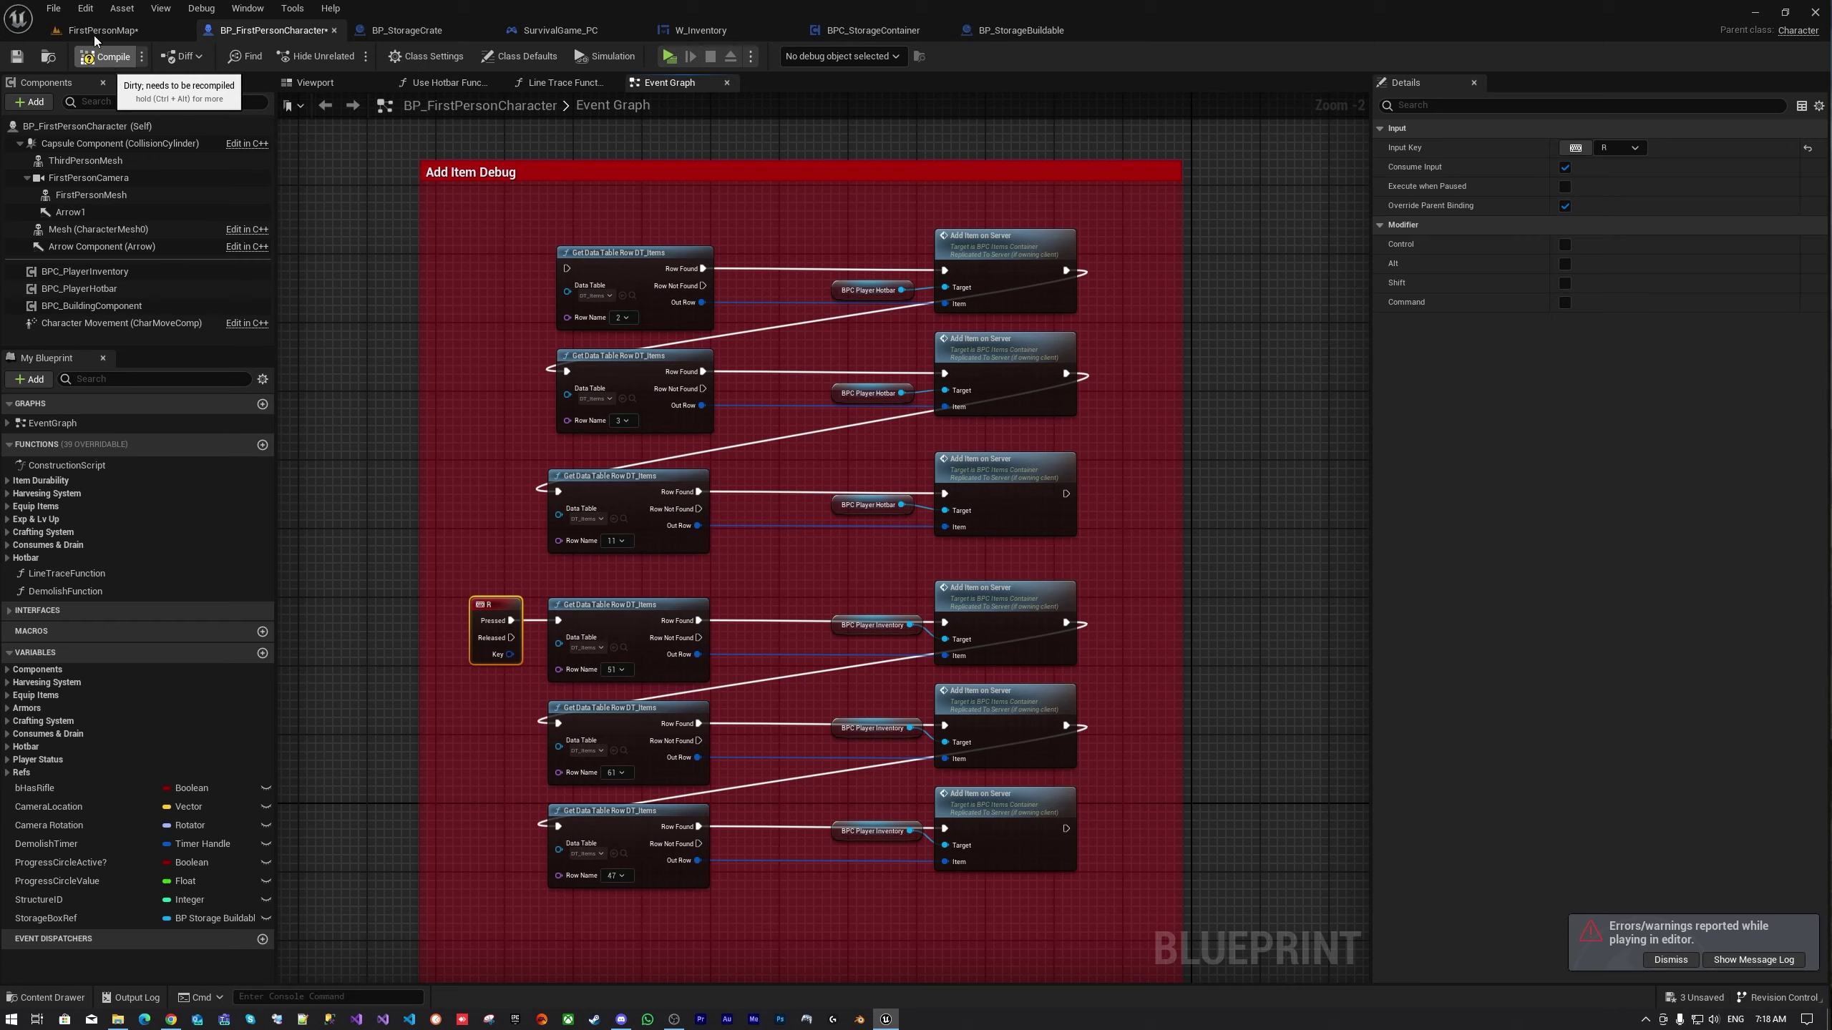
left_click(94, 32)
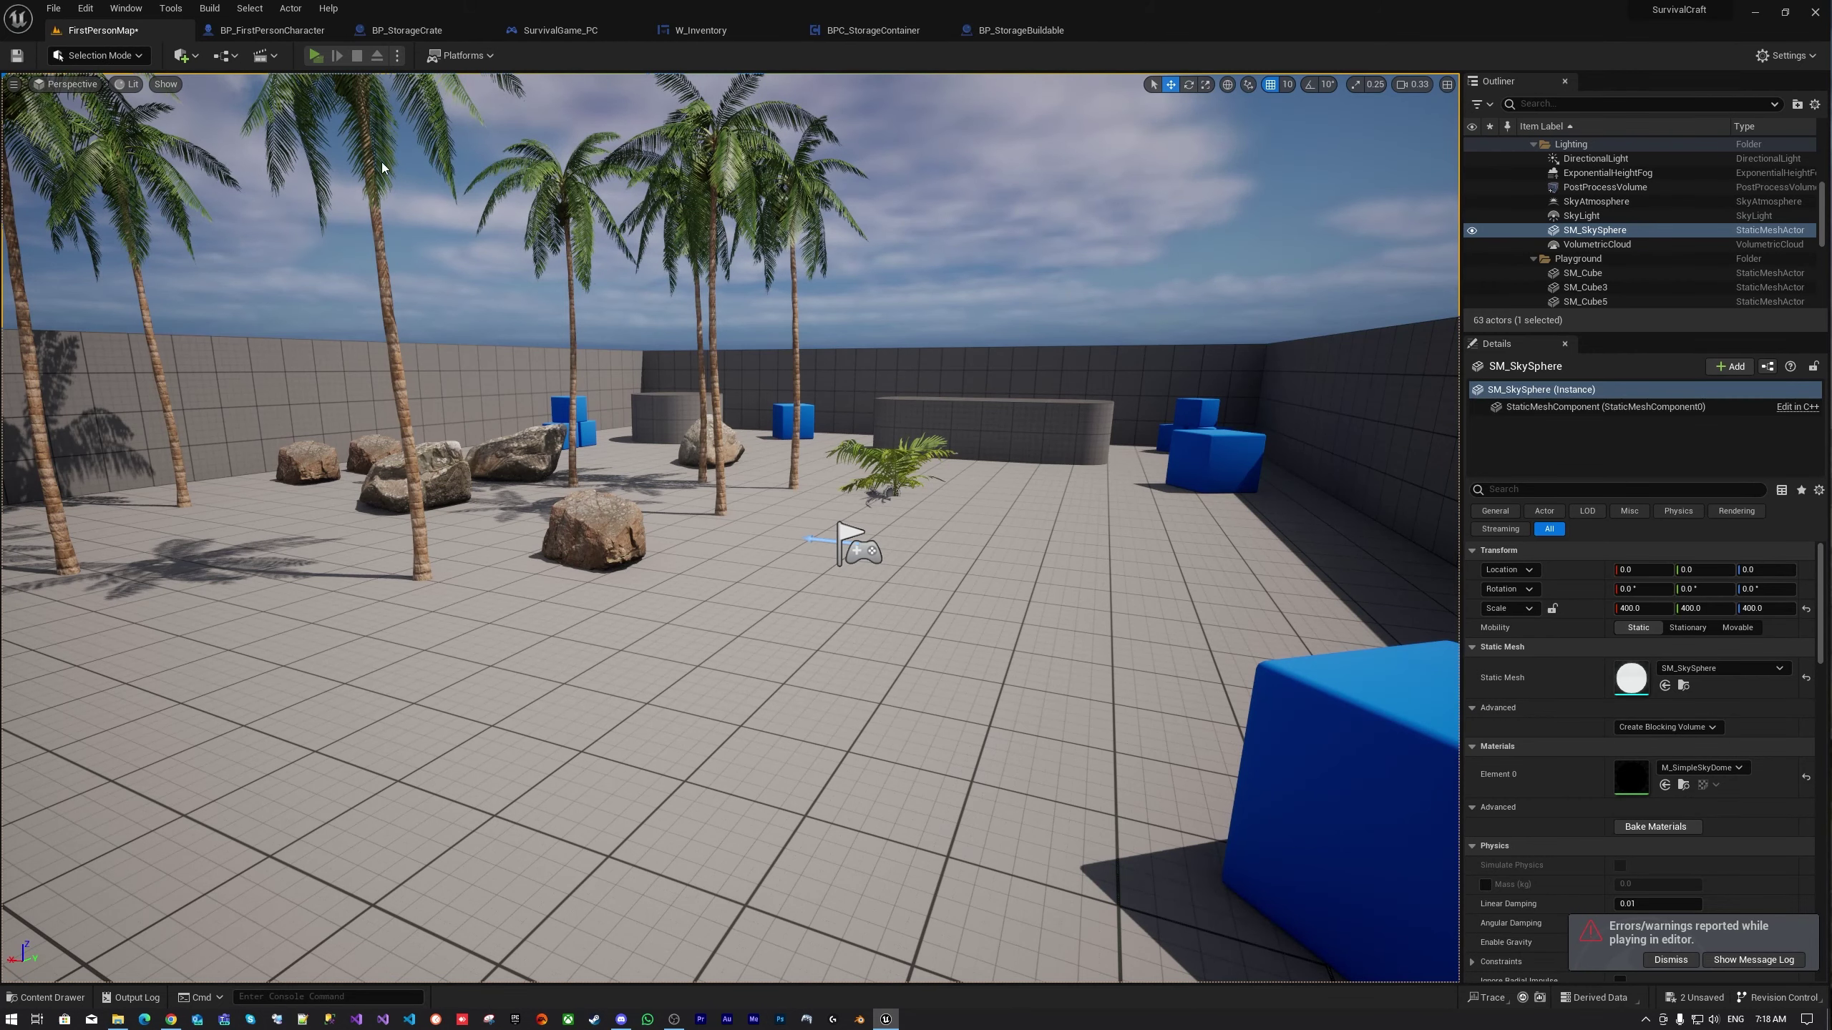
key("alt+p")
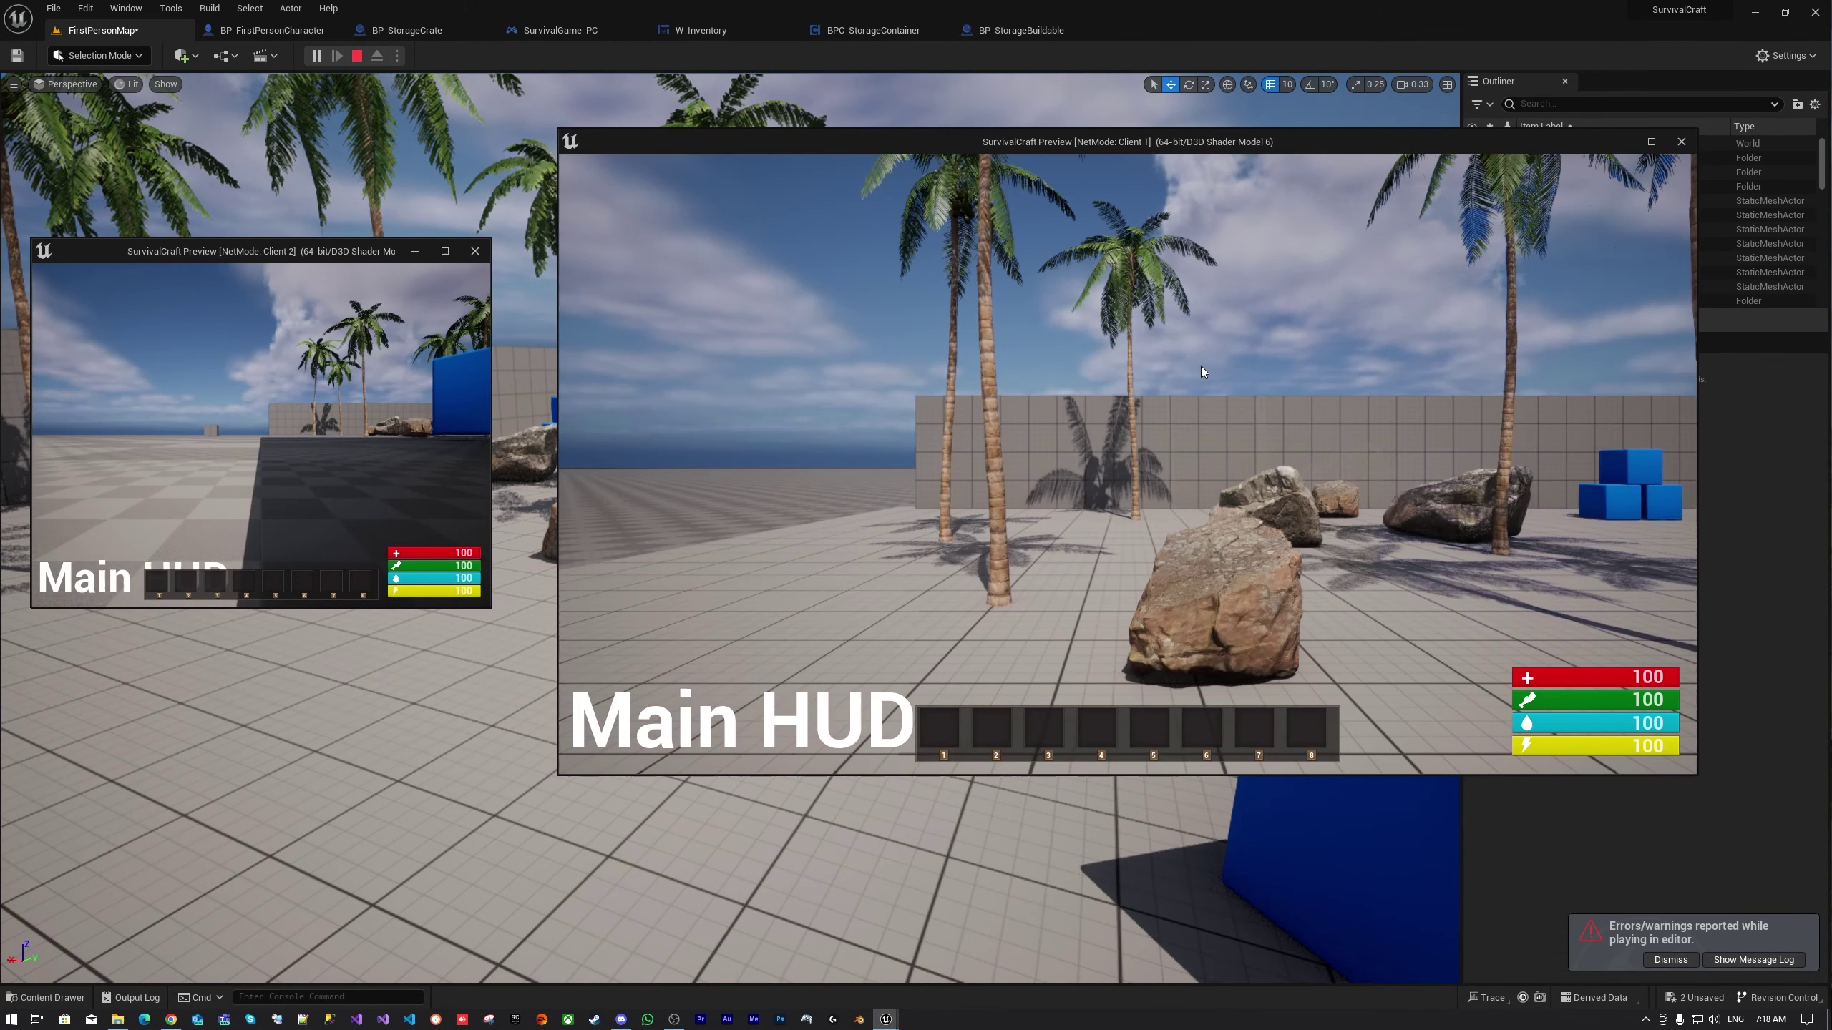
Sprint Client 1 forward, review the three inventory stacks of 13, and ready the slot 1 building piece
left_click(1200, 367)
key("shift+w")
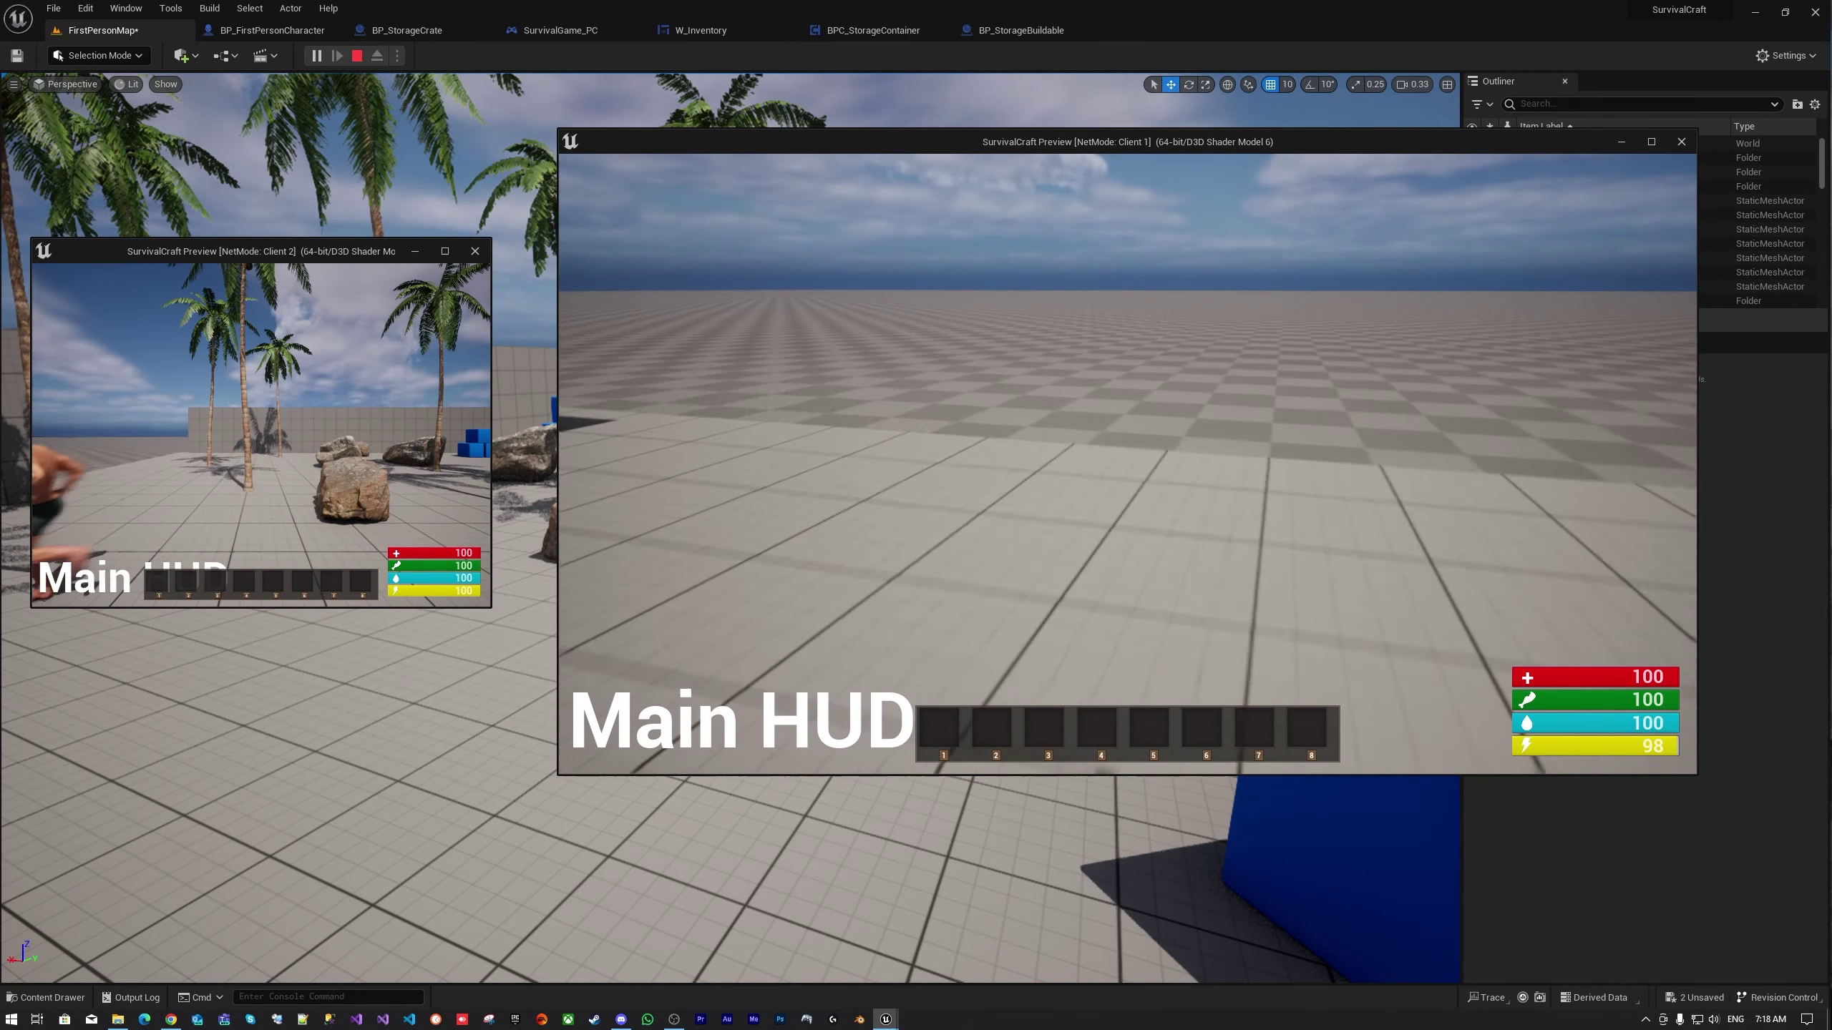
key("Tab")
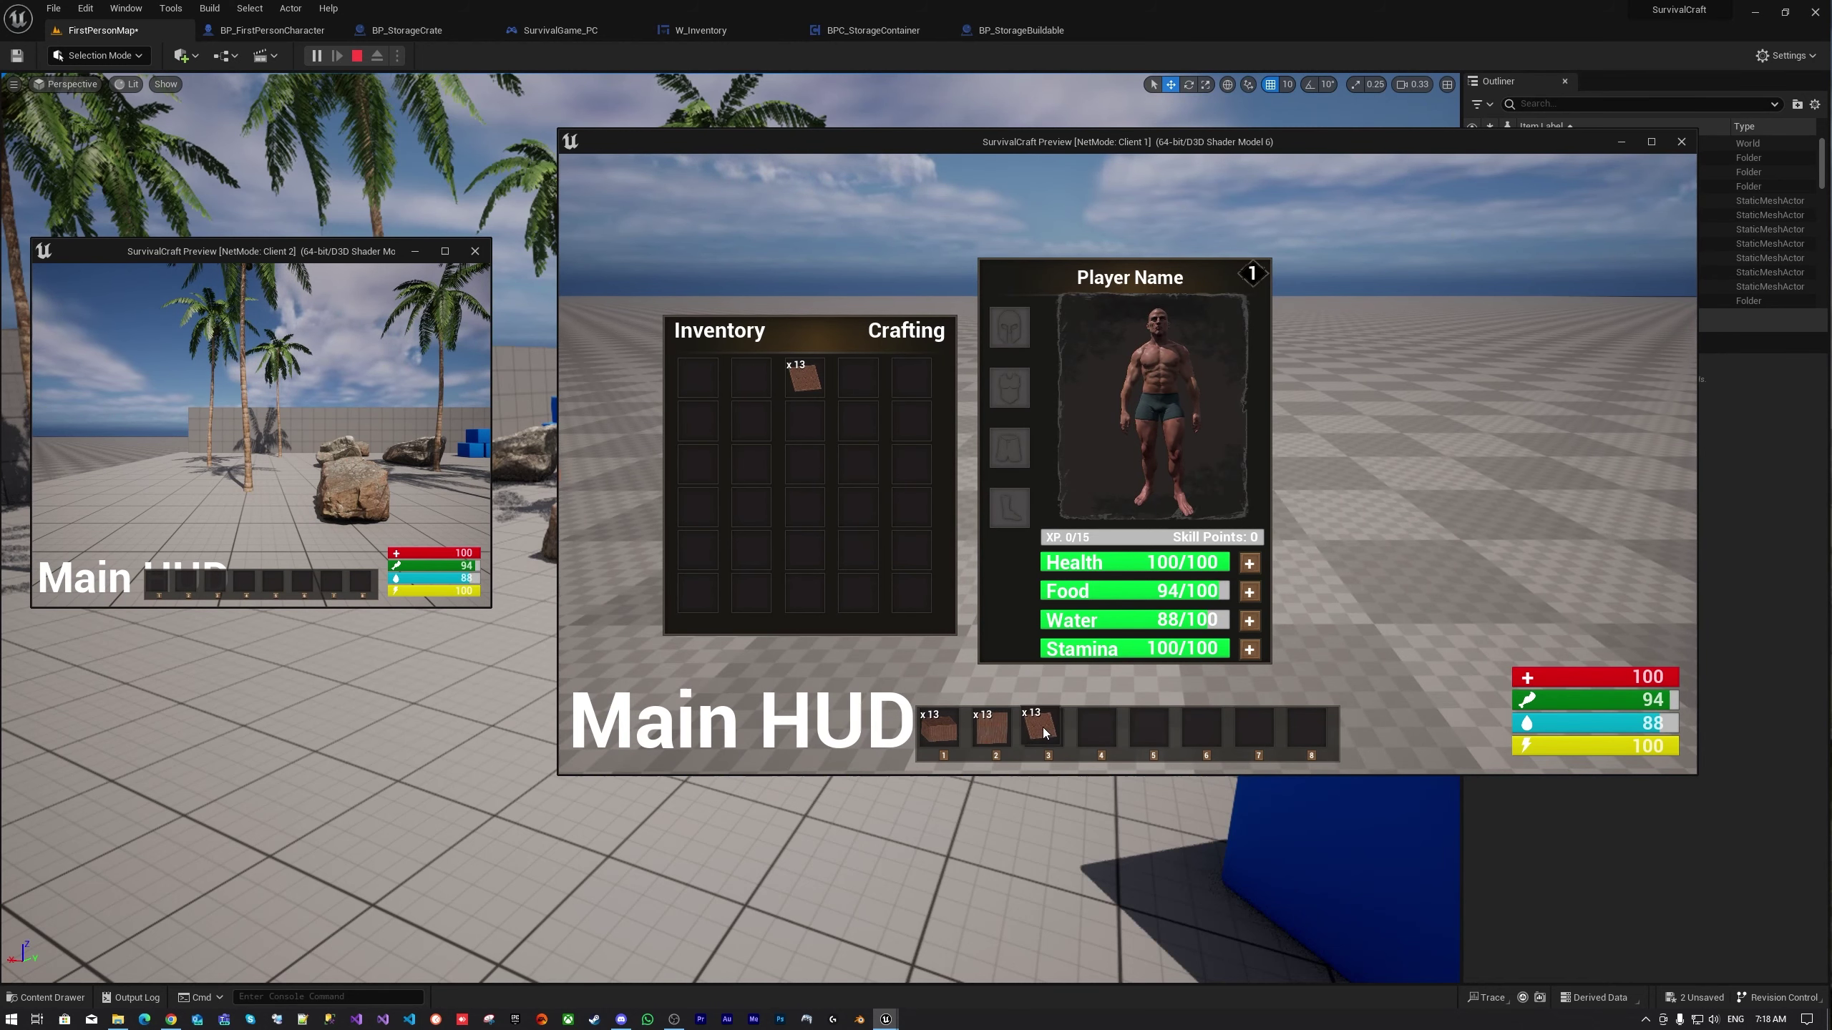
key("Tab")
key("1")
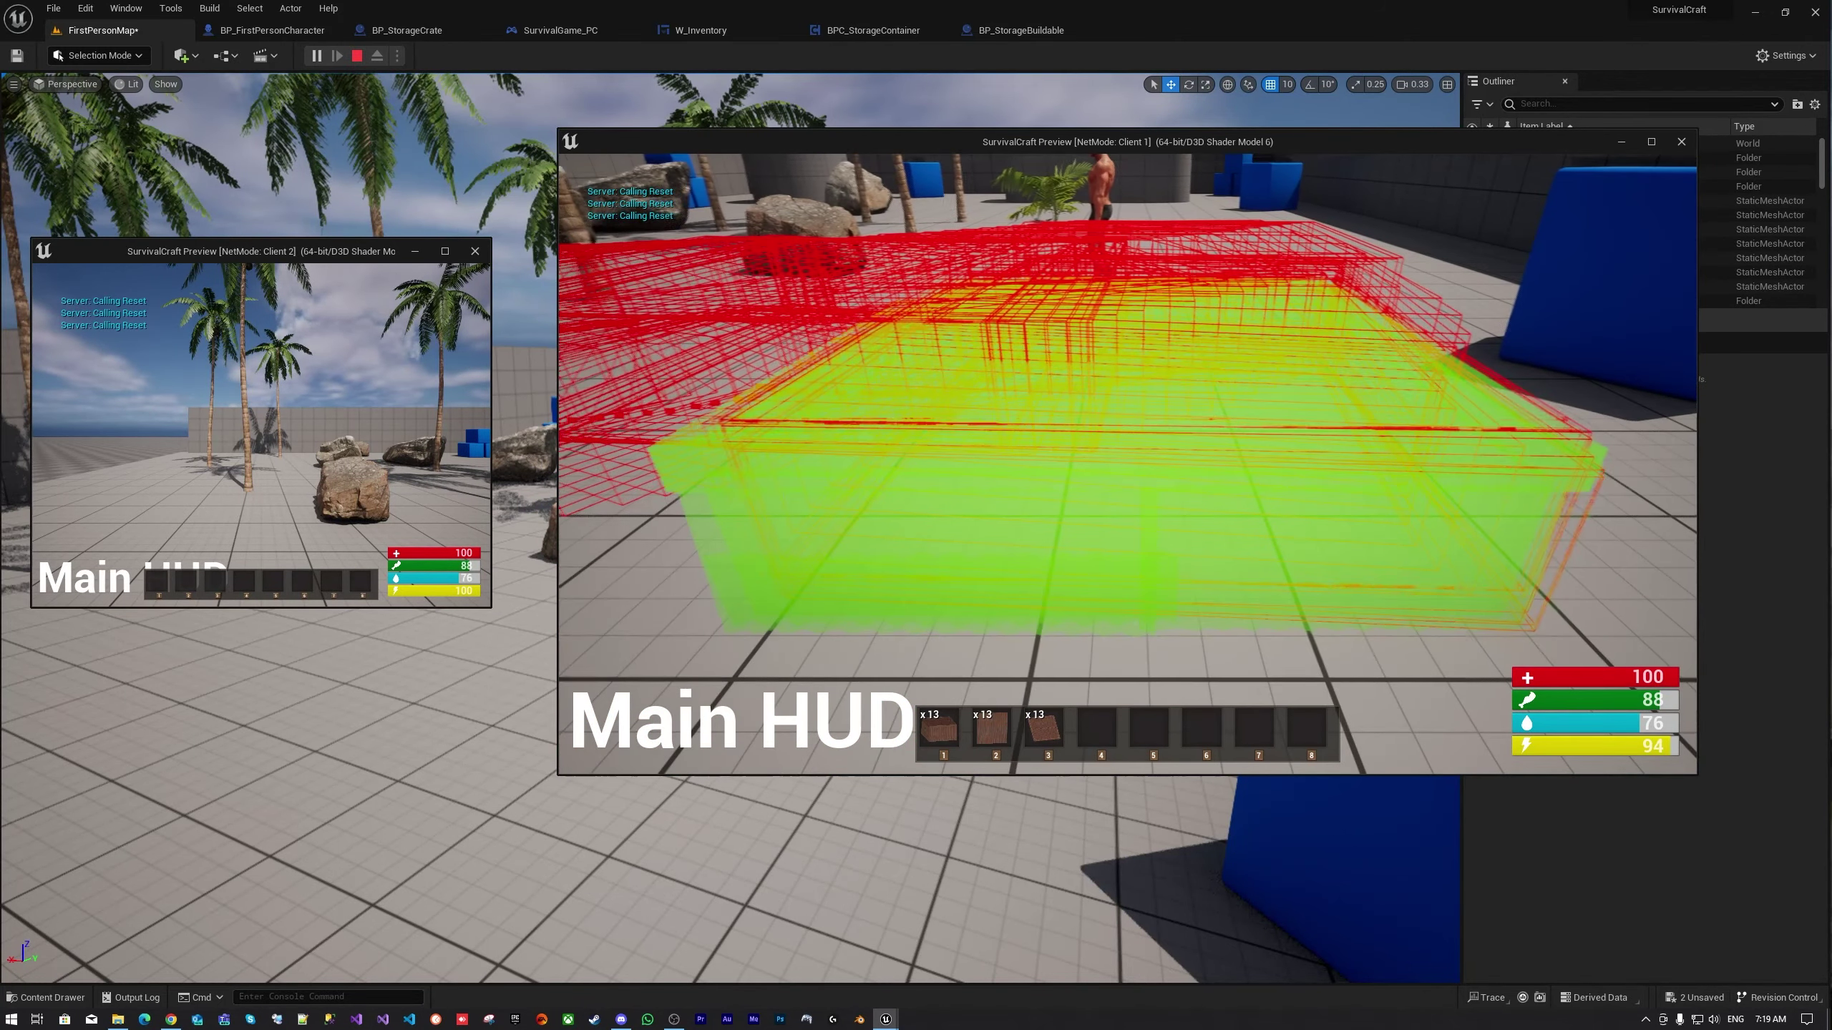
Place the first wooden foundation in Client 1 and walk up to it
left_click(1127, 463)
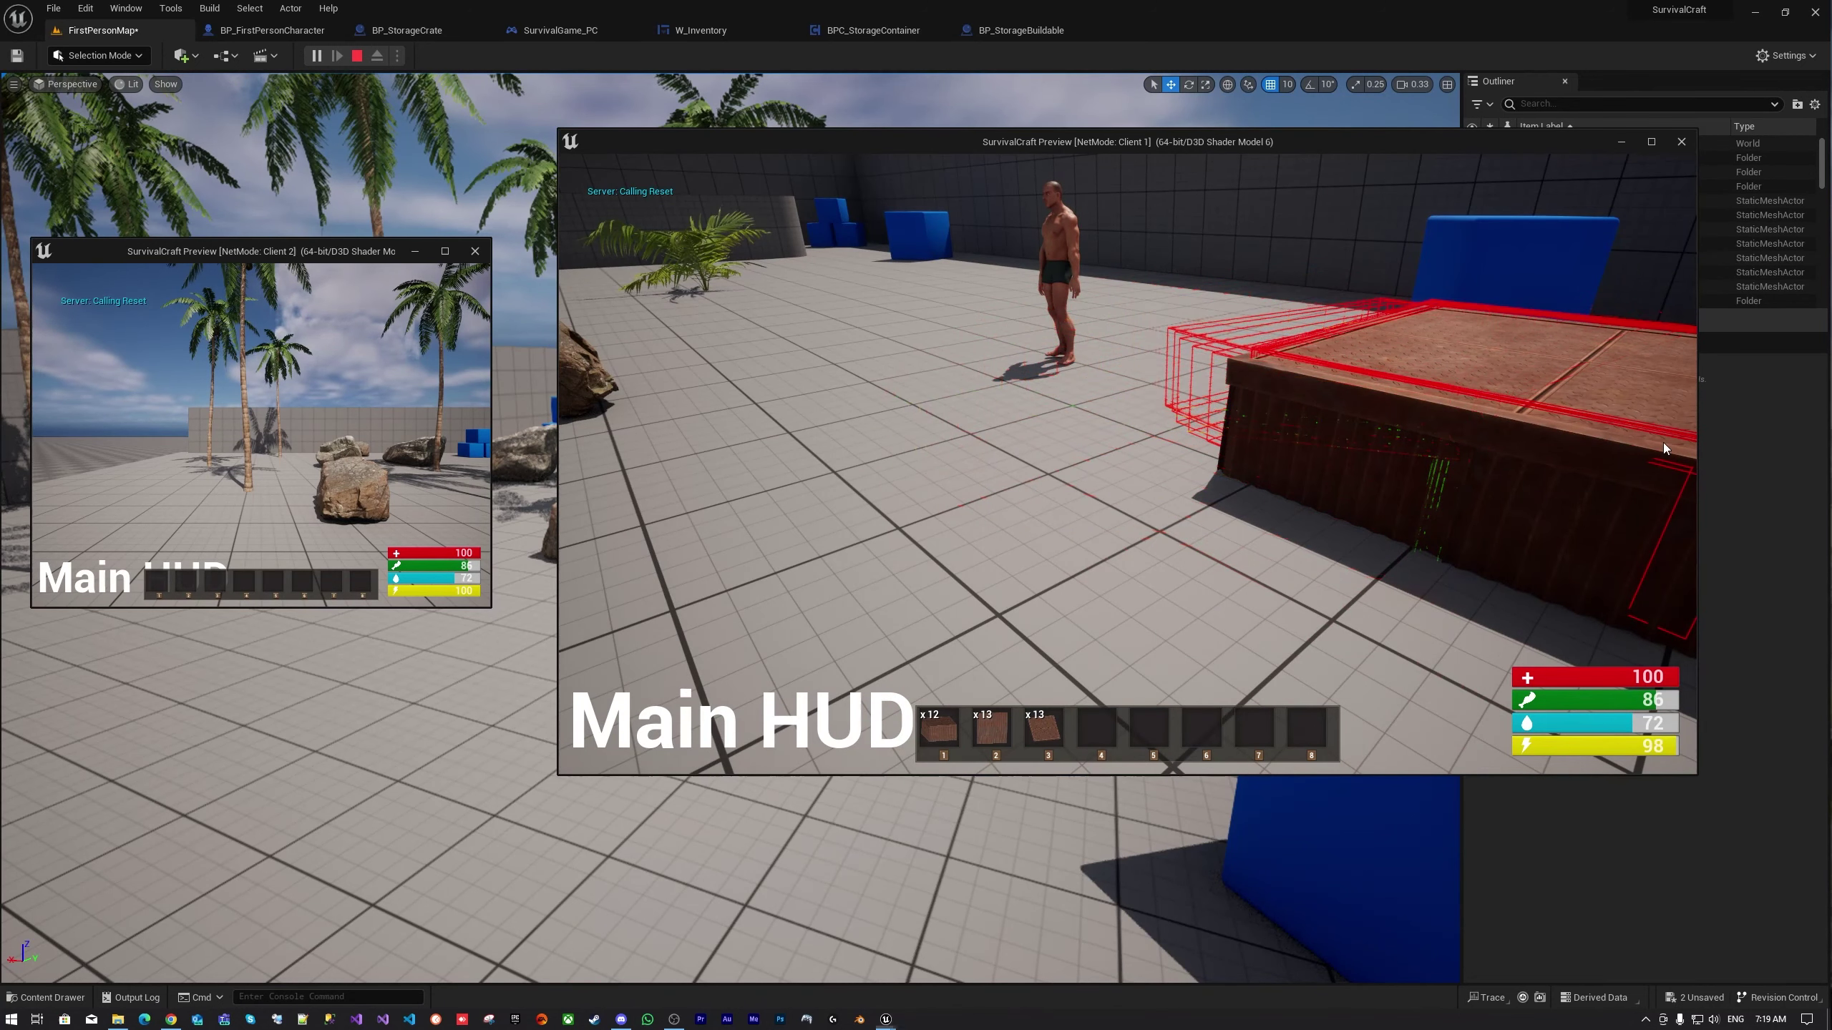
key("w")
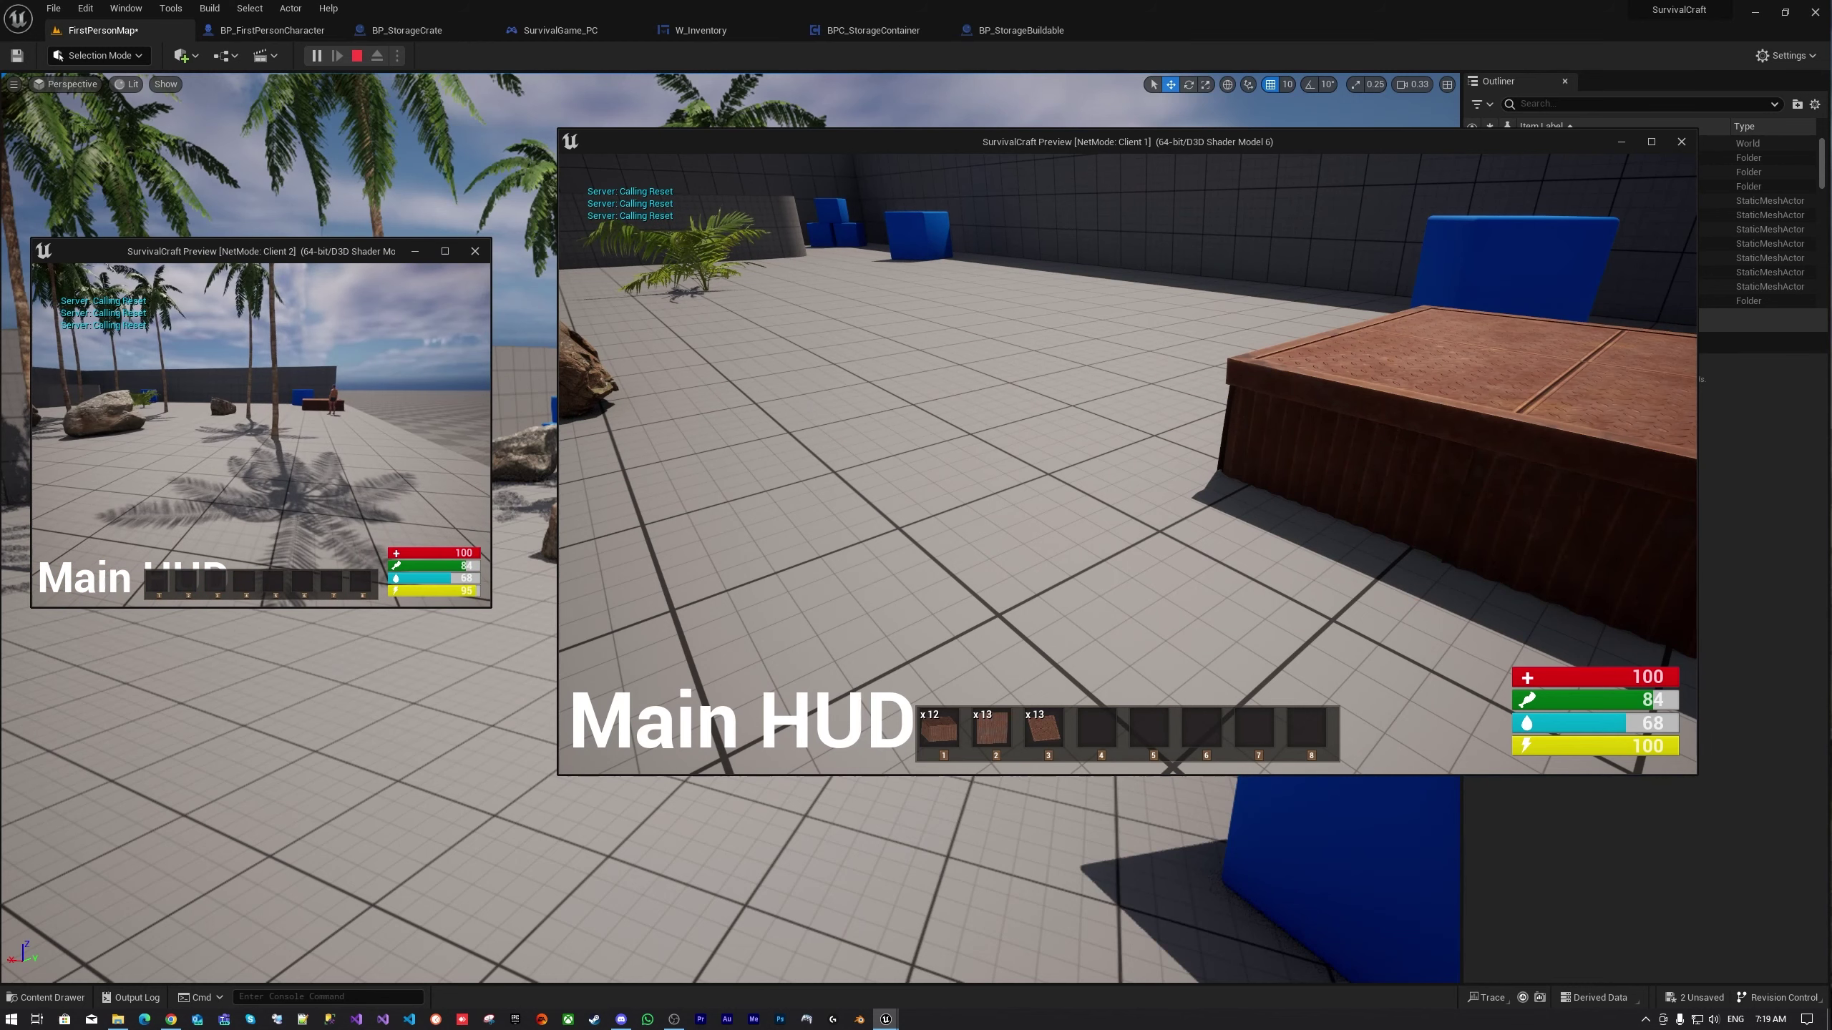
left_click(844, 435)
key("w")
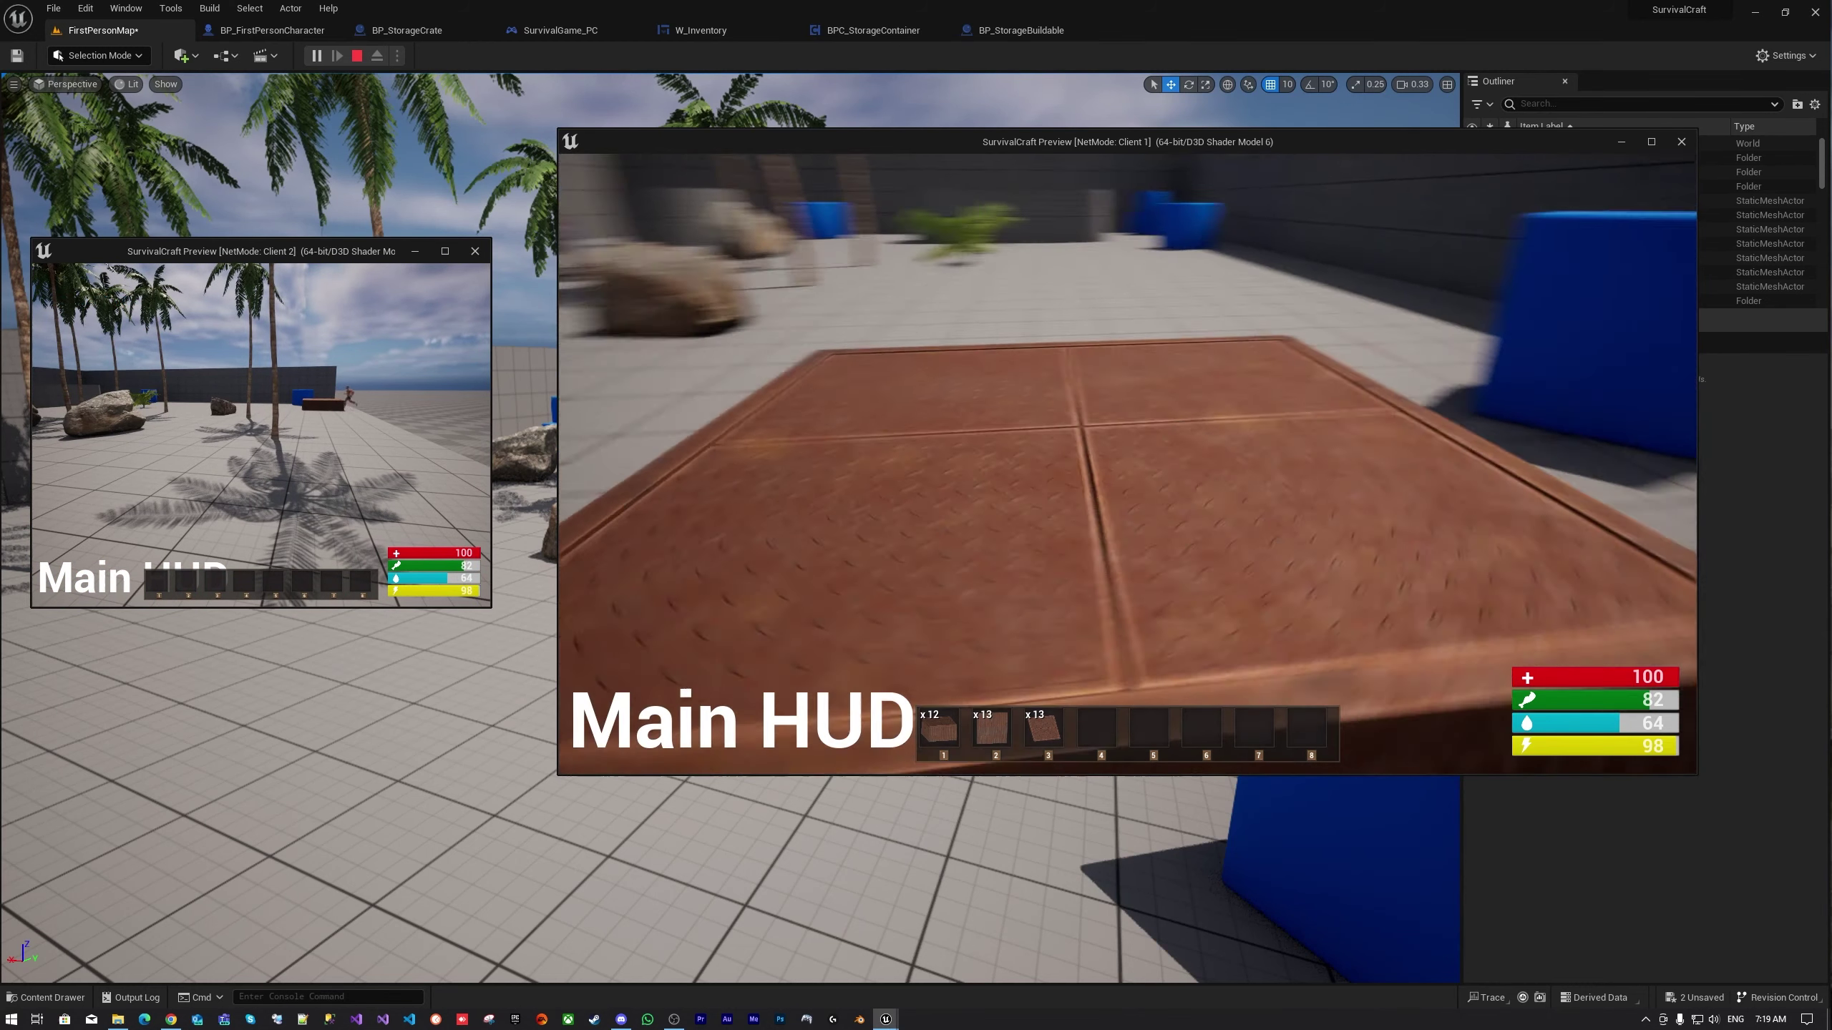
Lay three floor pieces beside the foundation, then move along the blue cube
key("1")
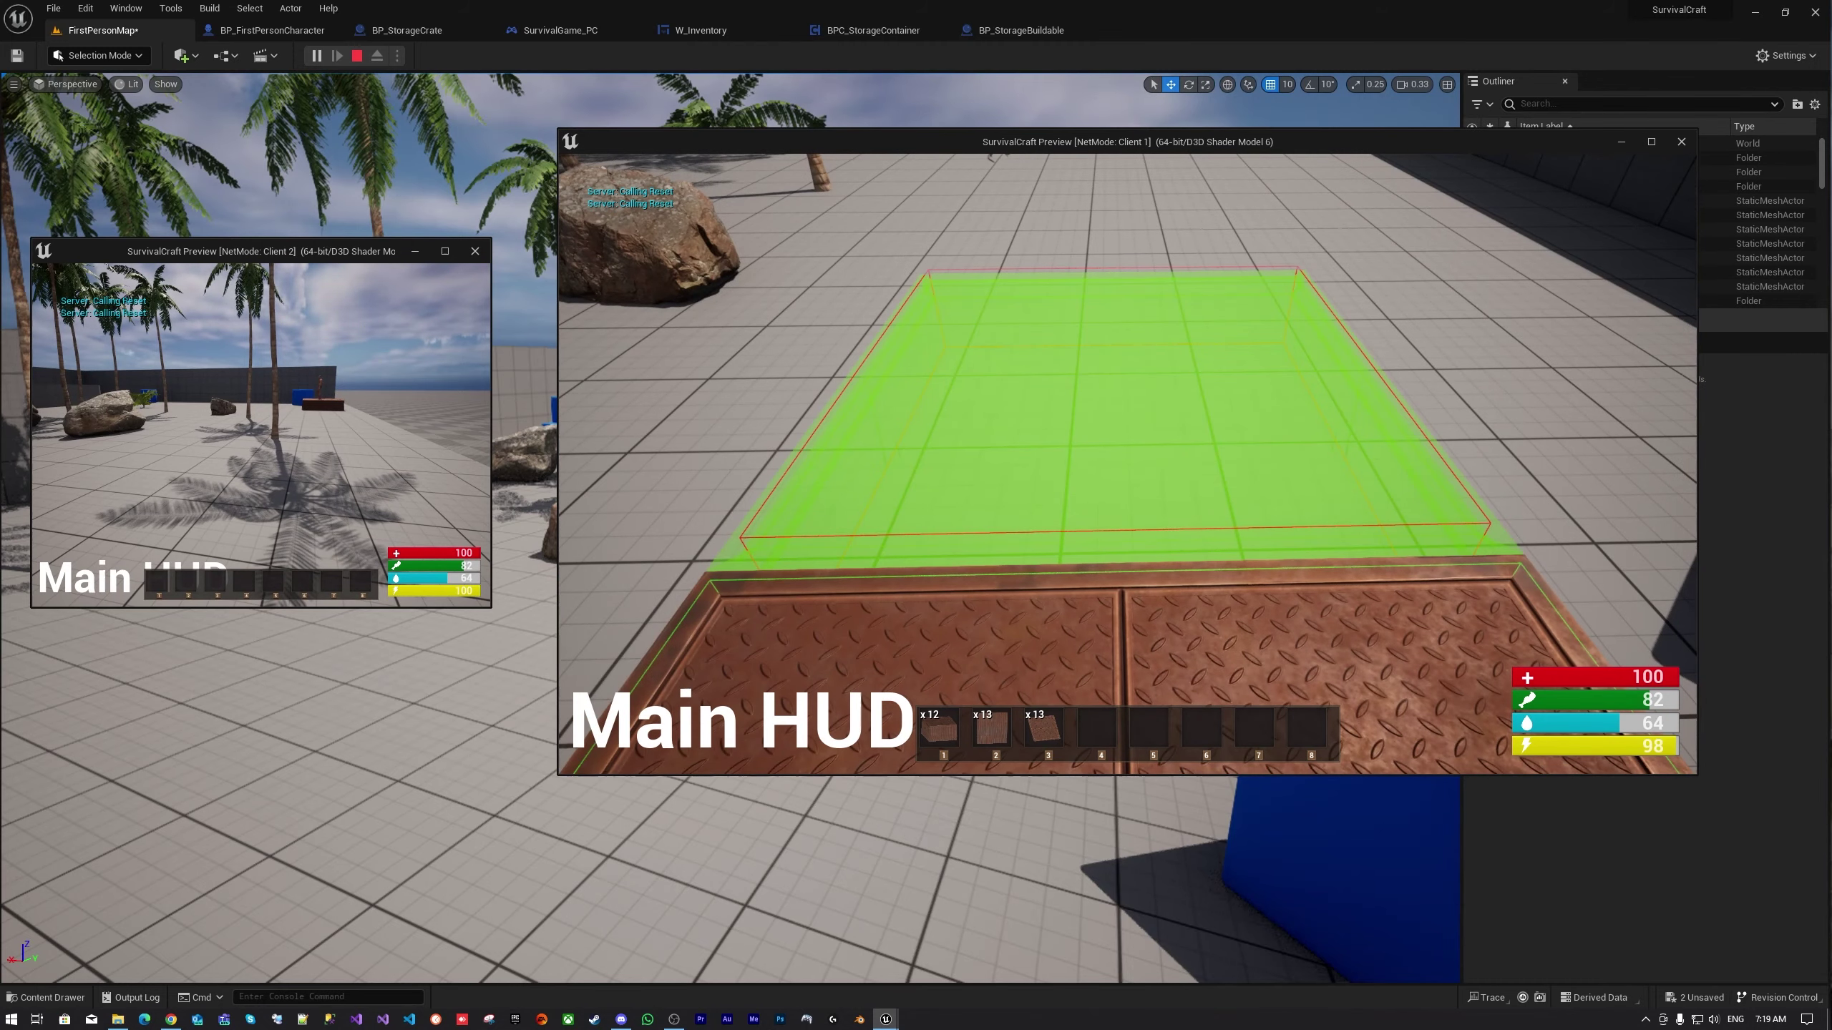
left_click(1127, 464)
left_click(1127, 463)
left_click(1127, 464)
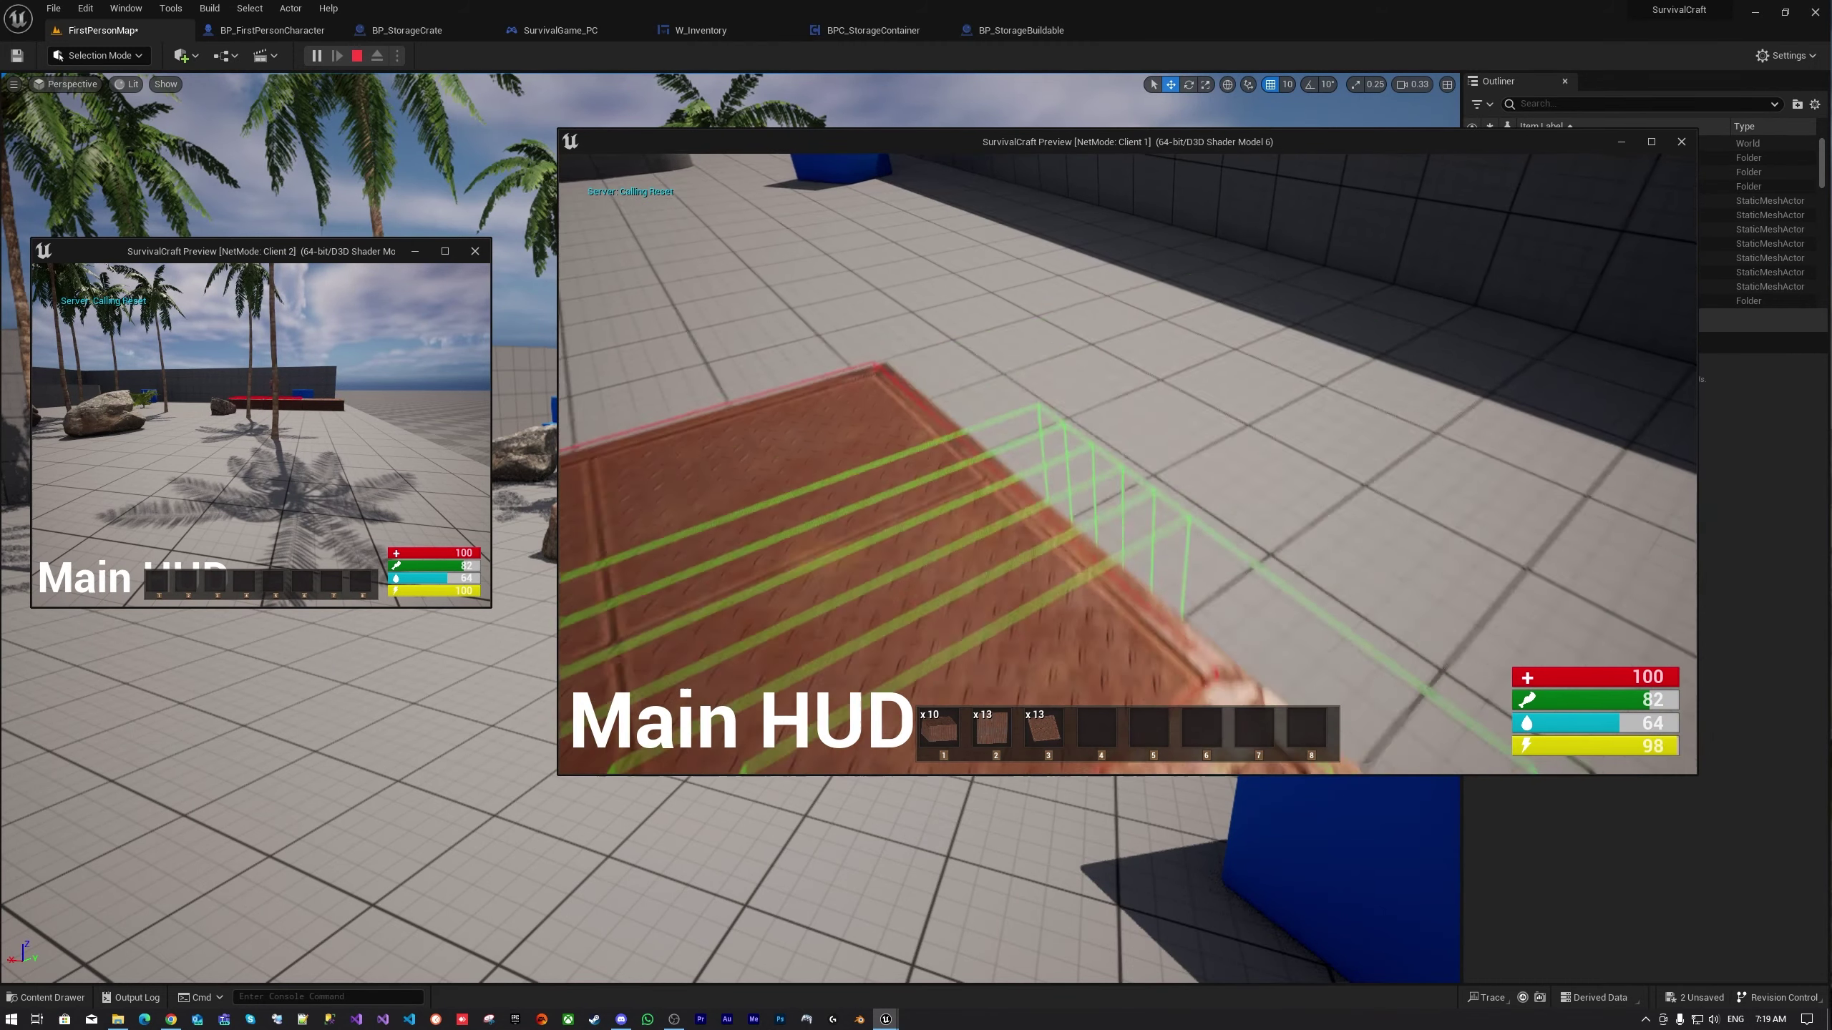
key("w")
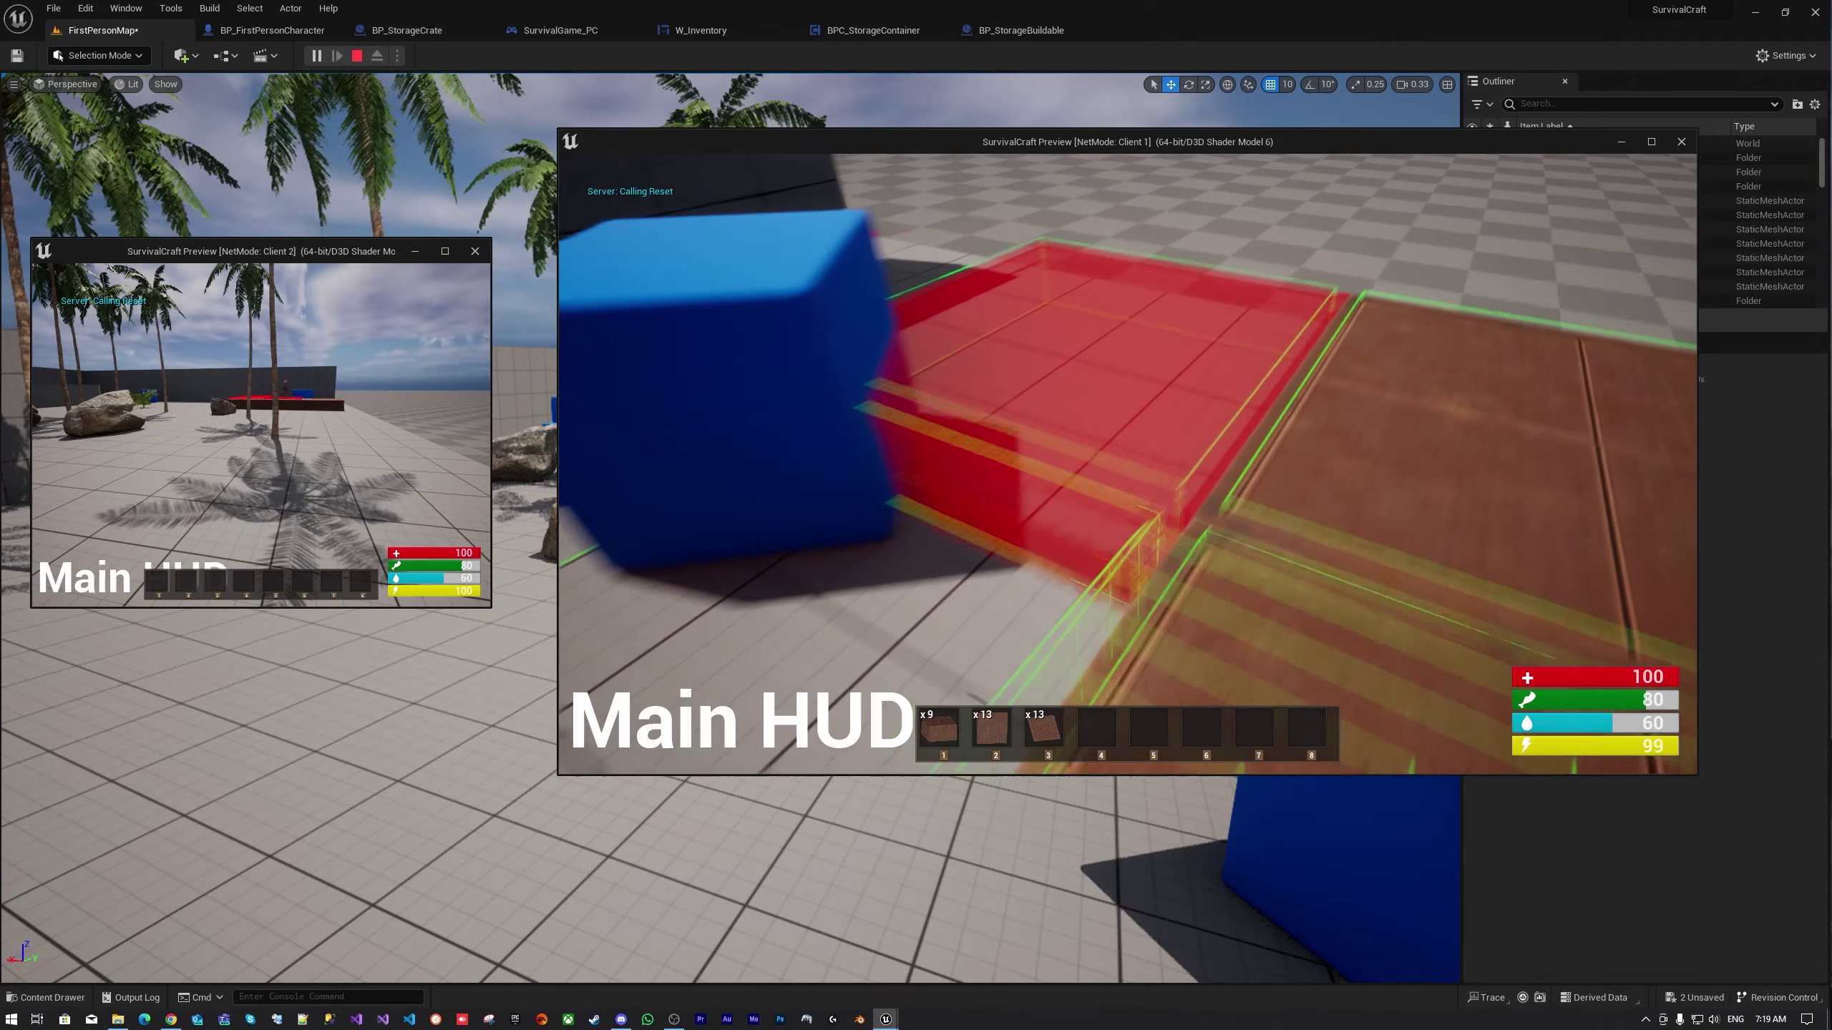
key("w")
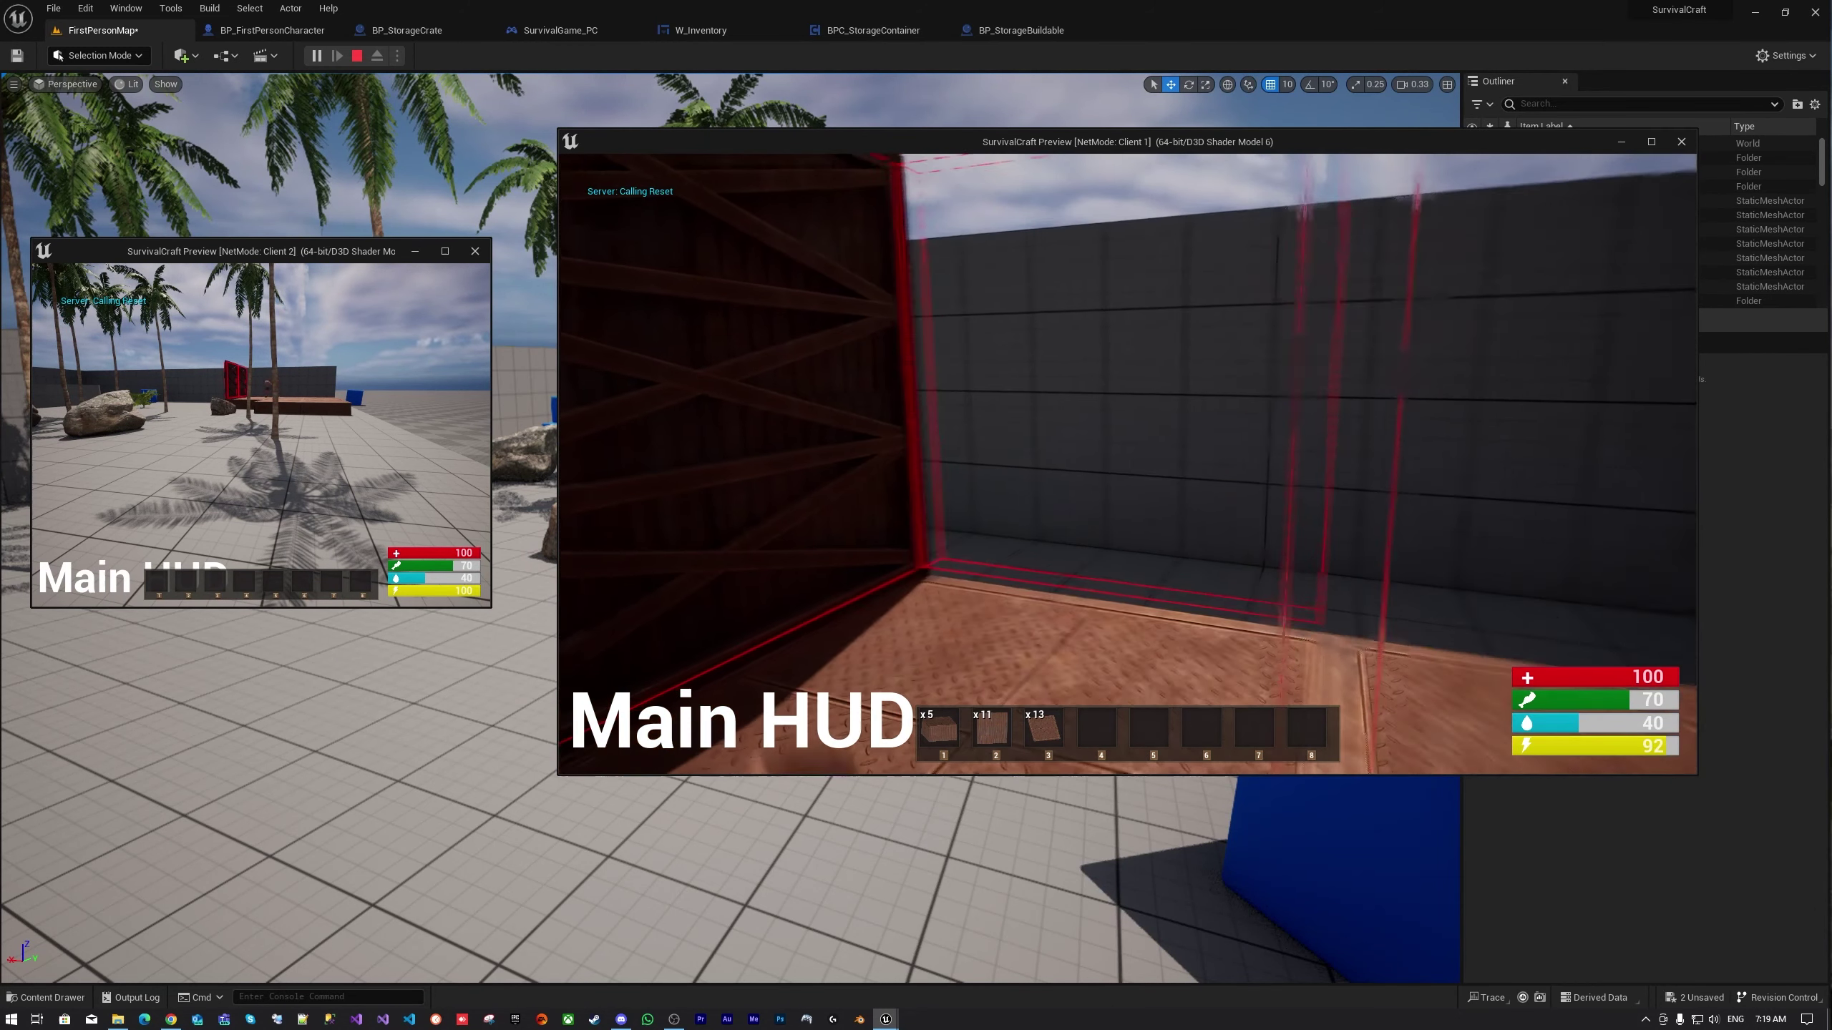
Raise four wall pieces on the hut's floor
left_click(1127, 464)
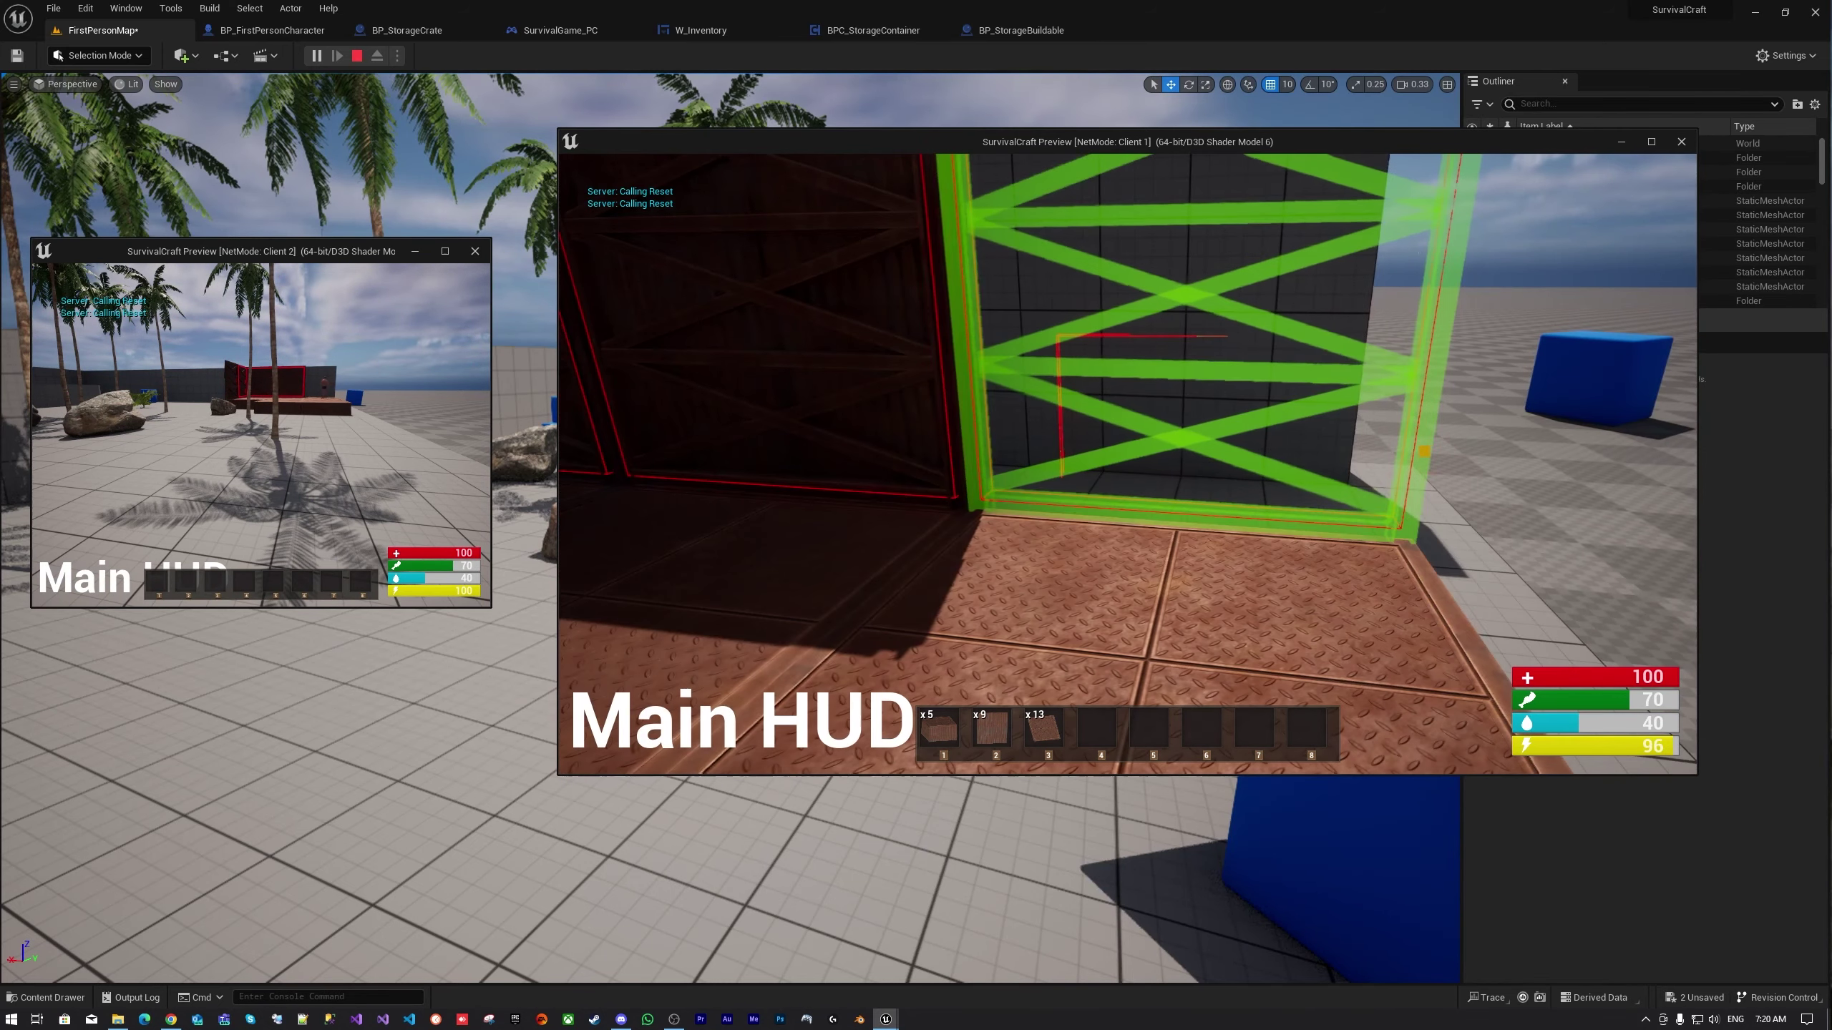
left_click(1127, 463)
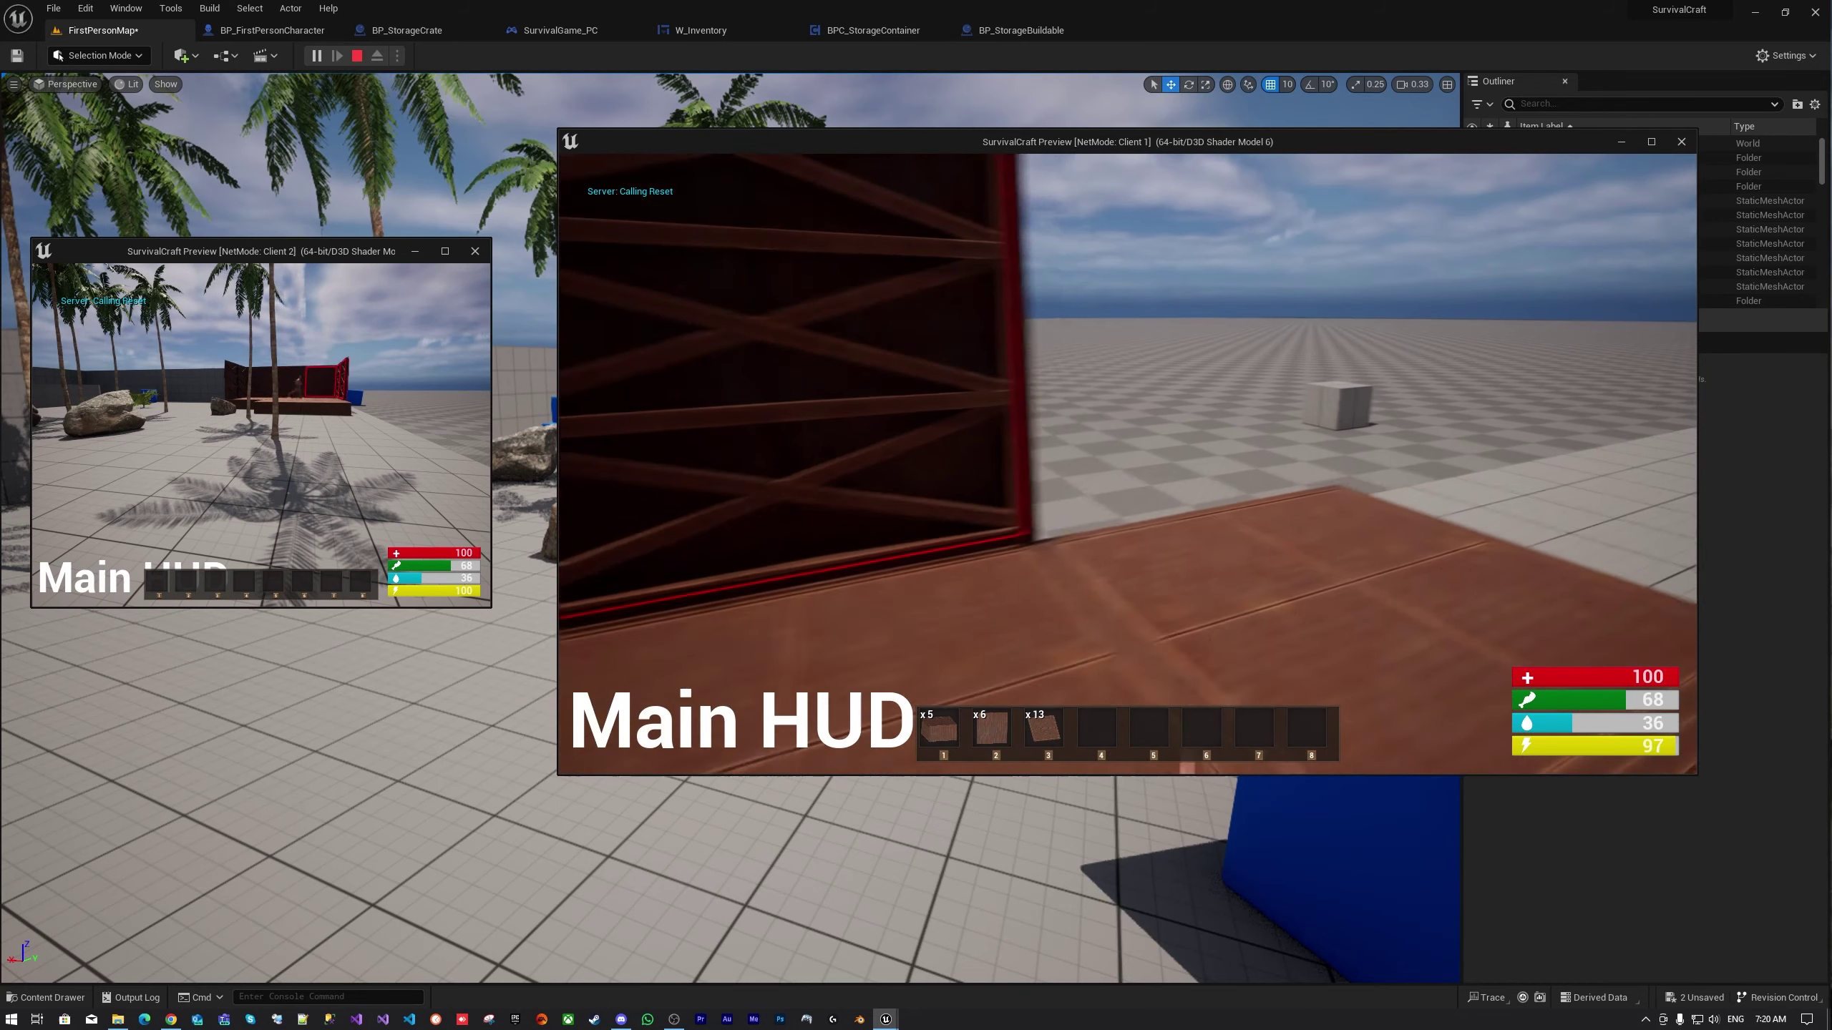
left_click(1127, 464)
left_click(1127, 464)
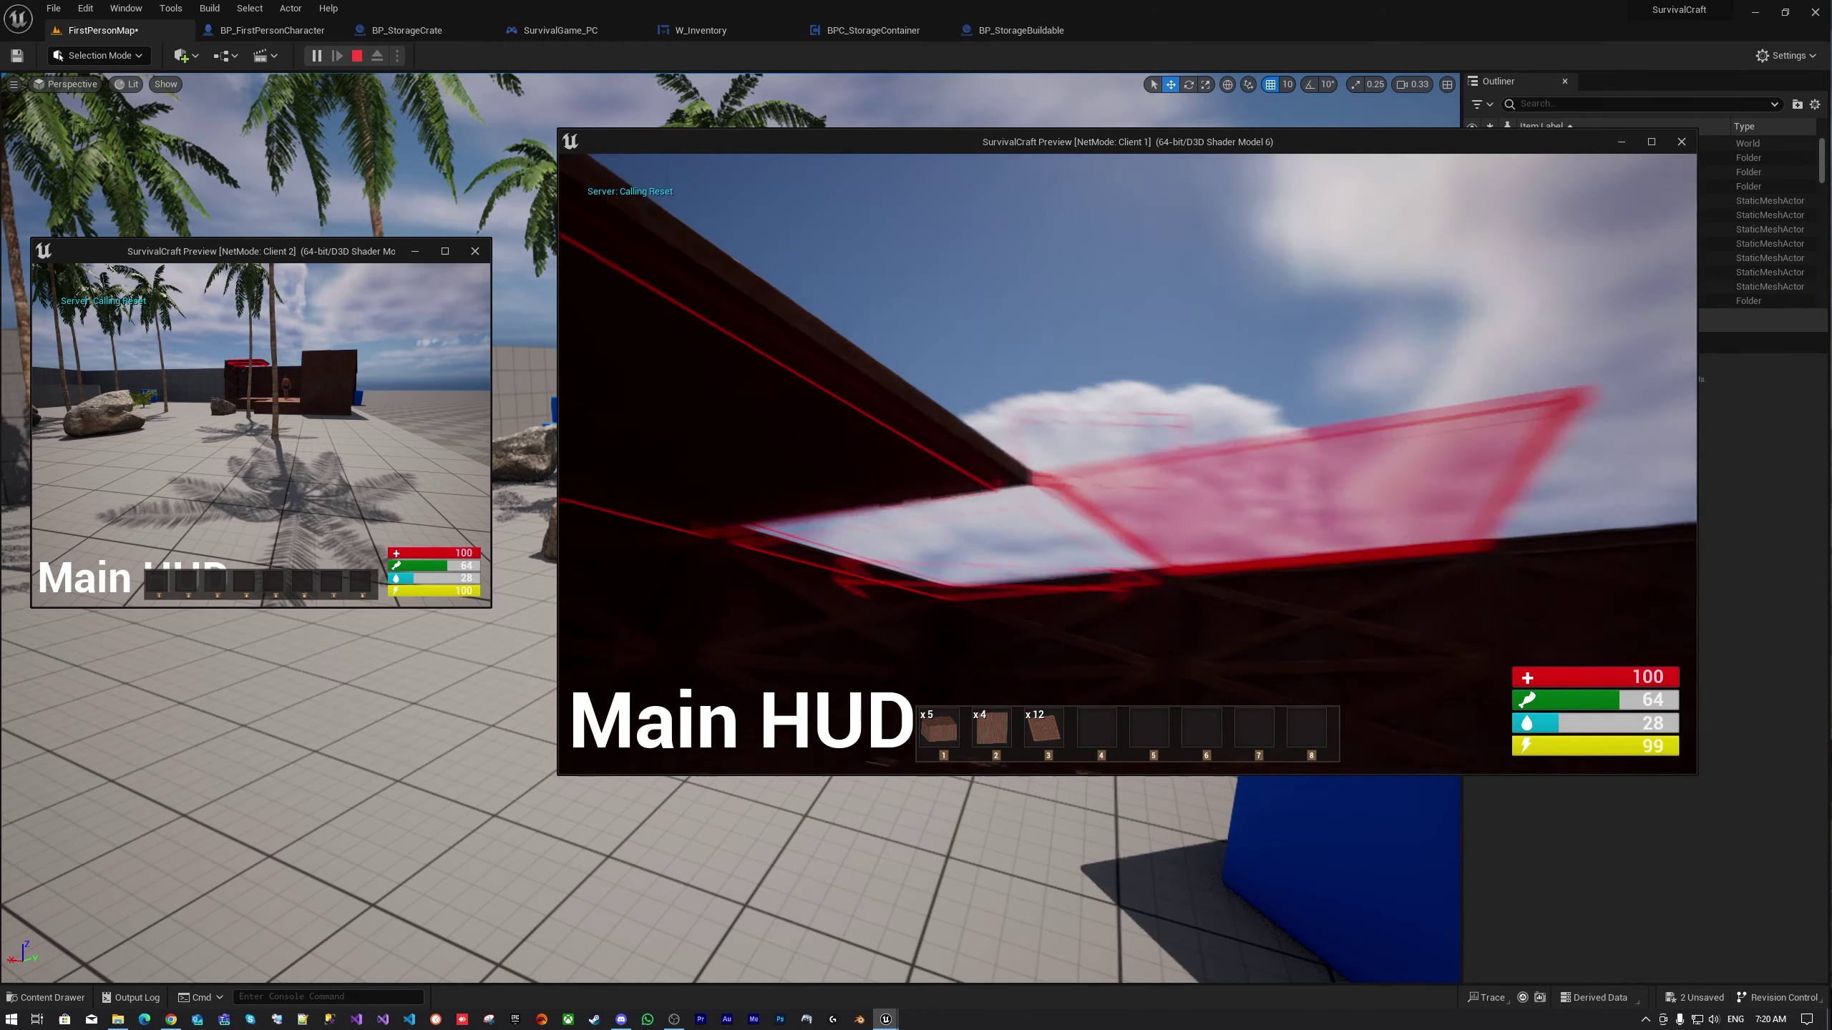
Add six roof pieces over the walls, extending the overhang
left_click(1127, 463)
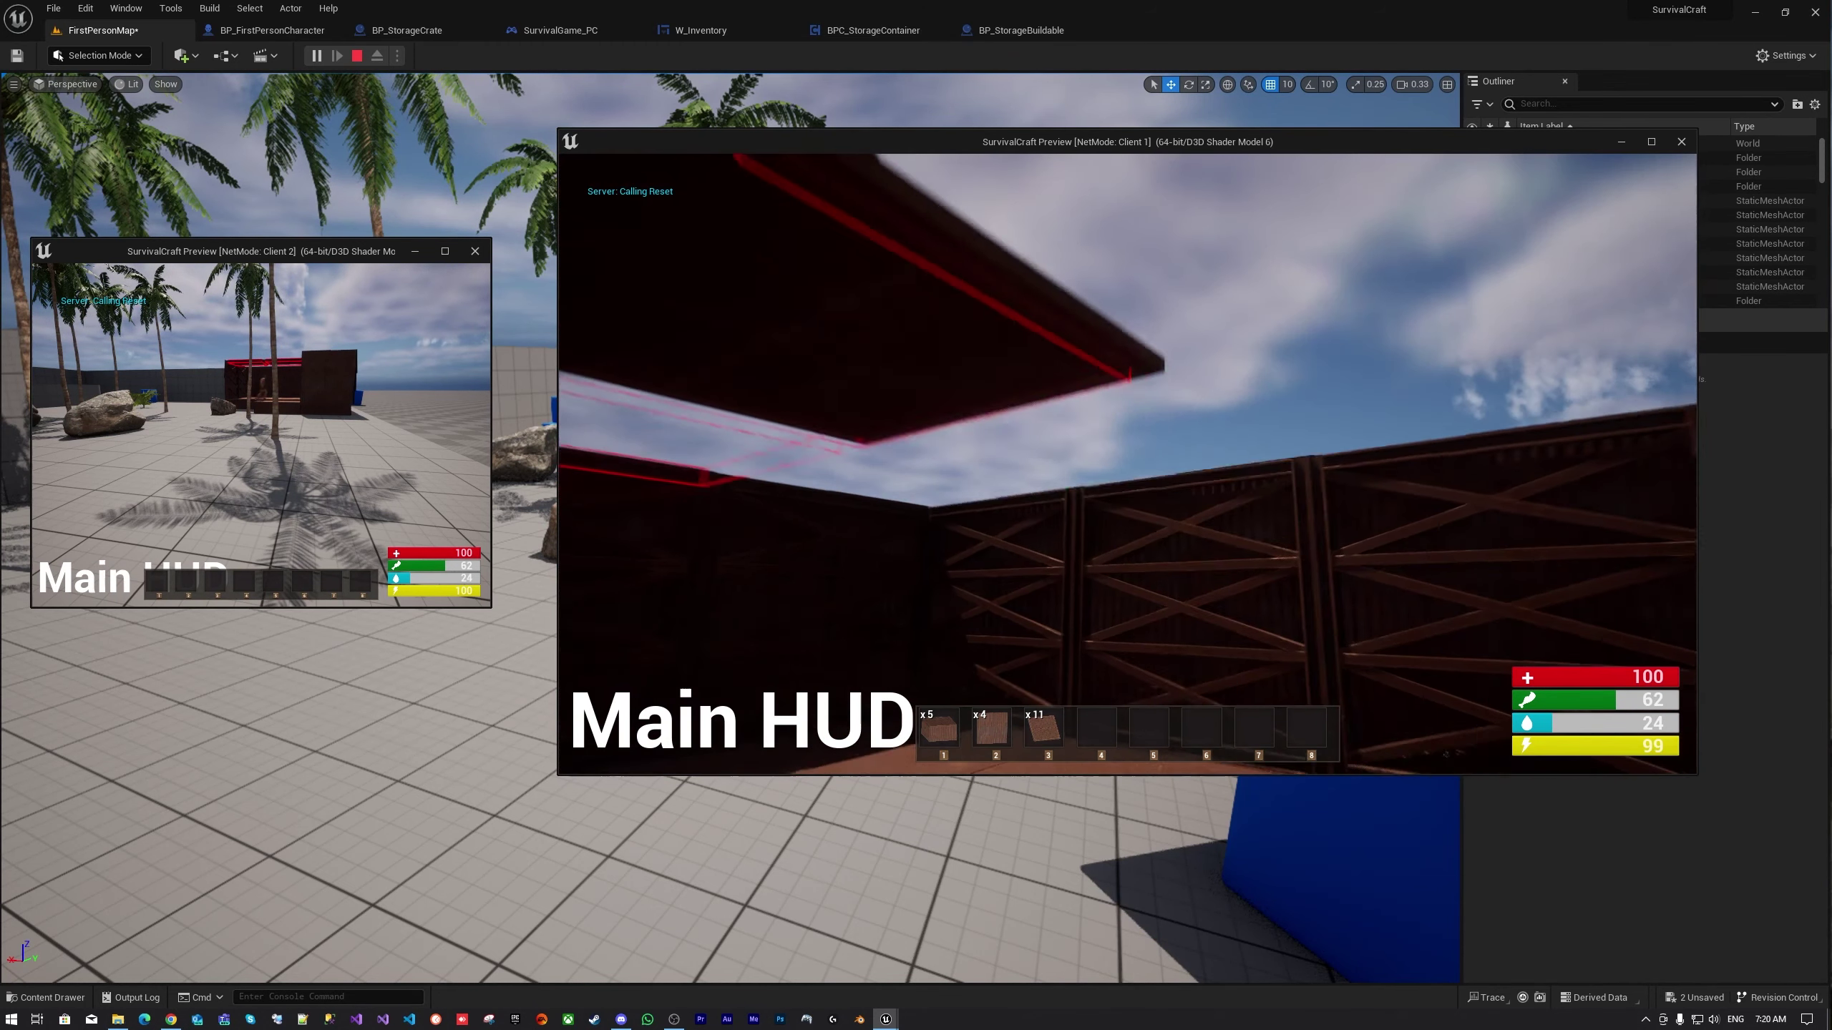
left_click(1127, 464)
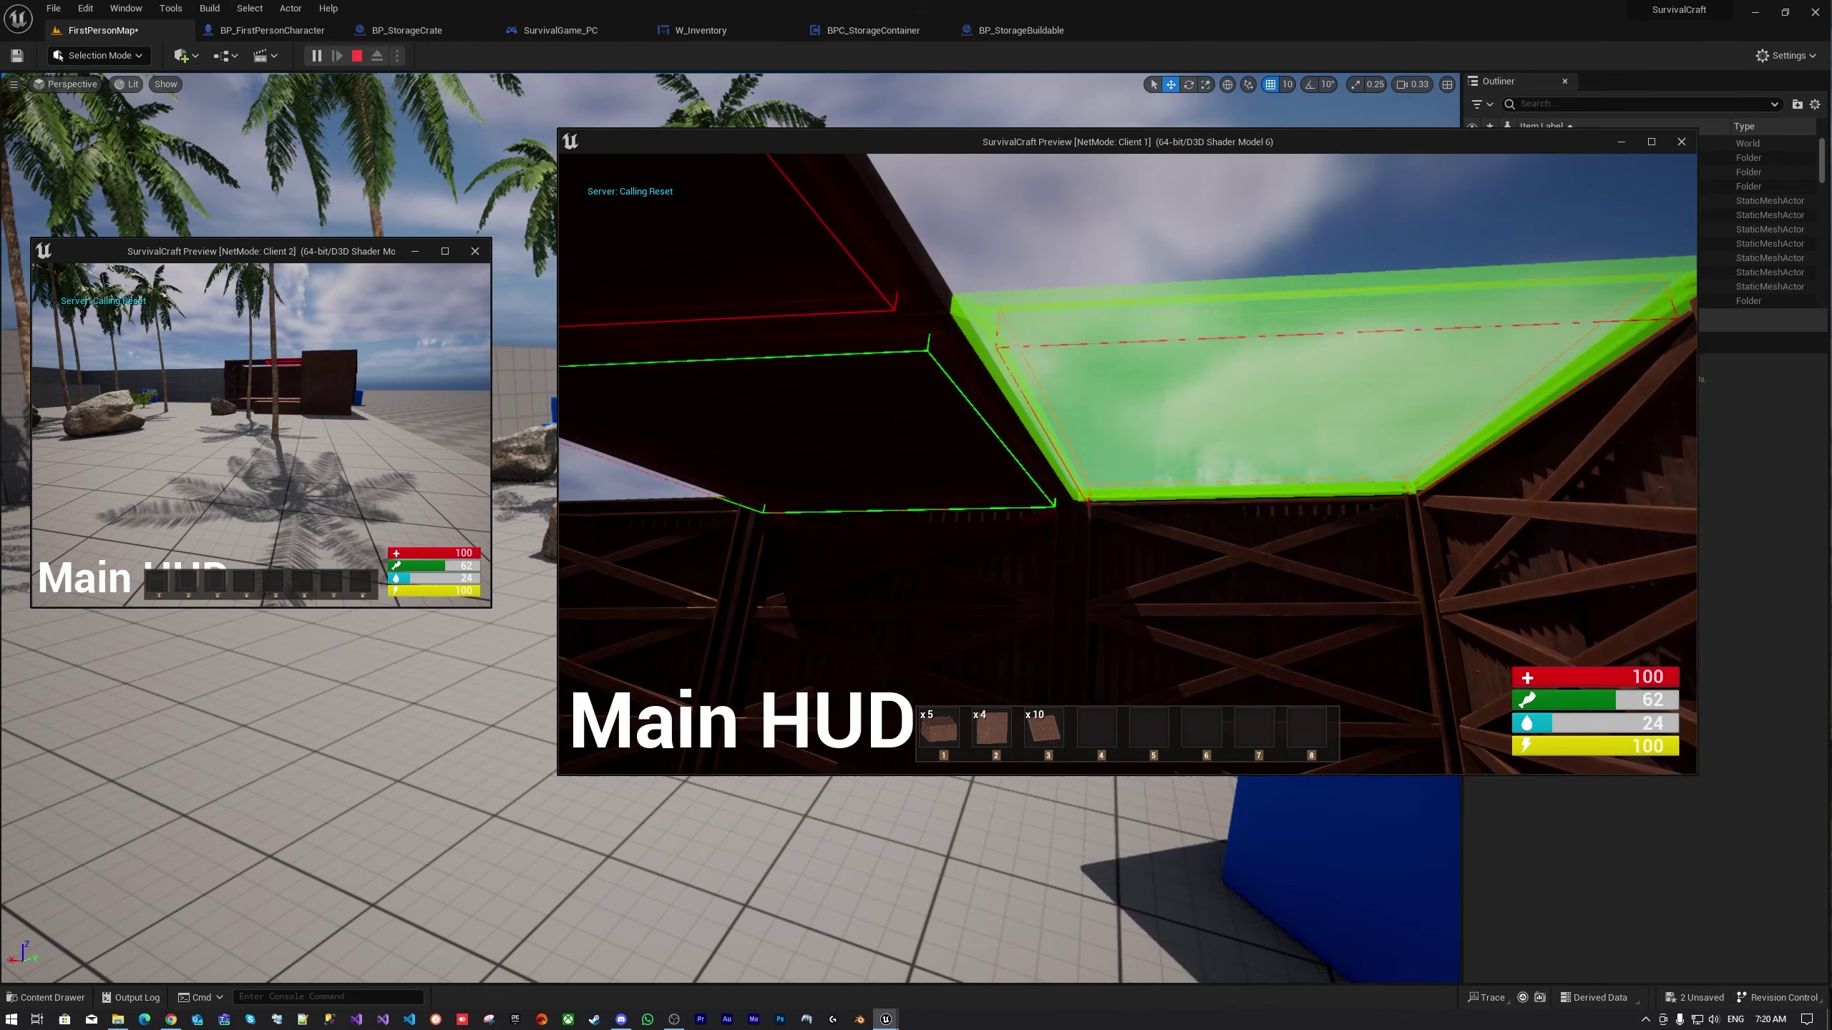
left_click(1127, 464)
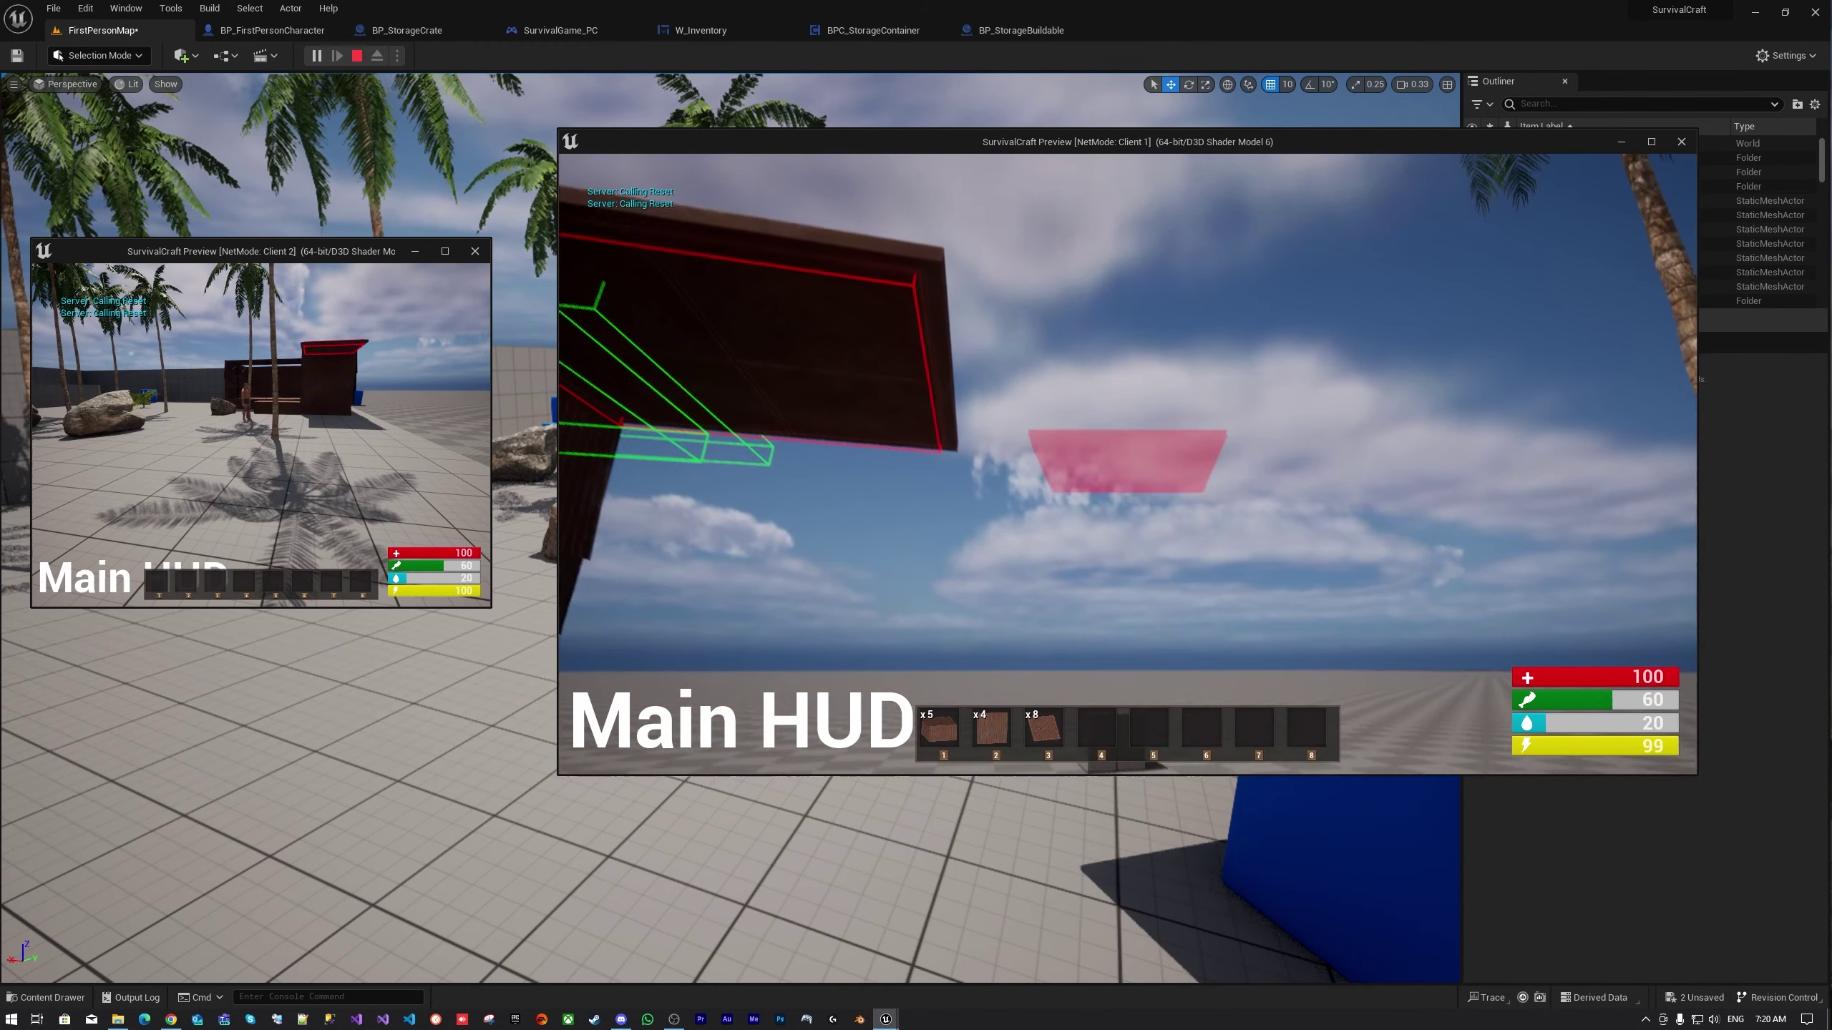
left_click(1127, 464)
left_click(1127, 464)
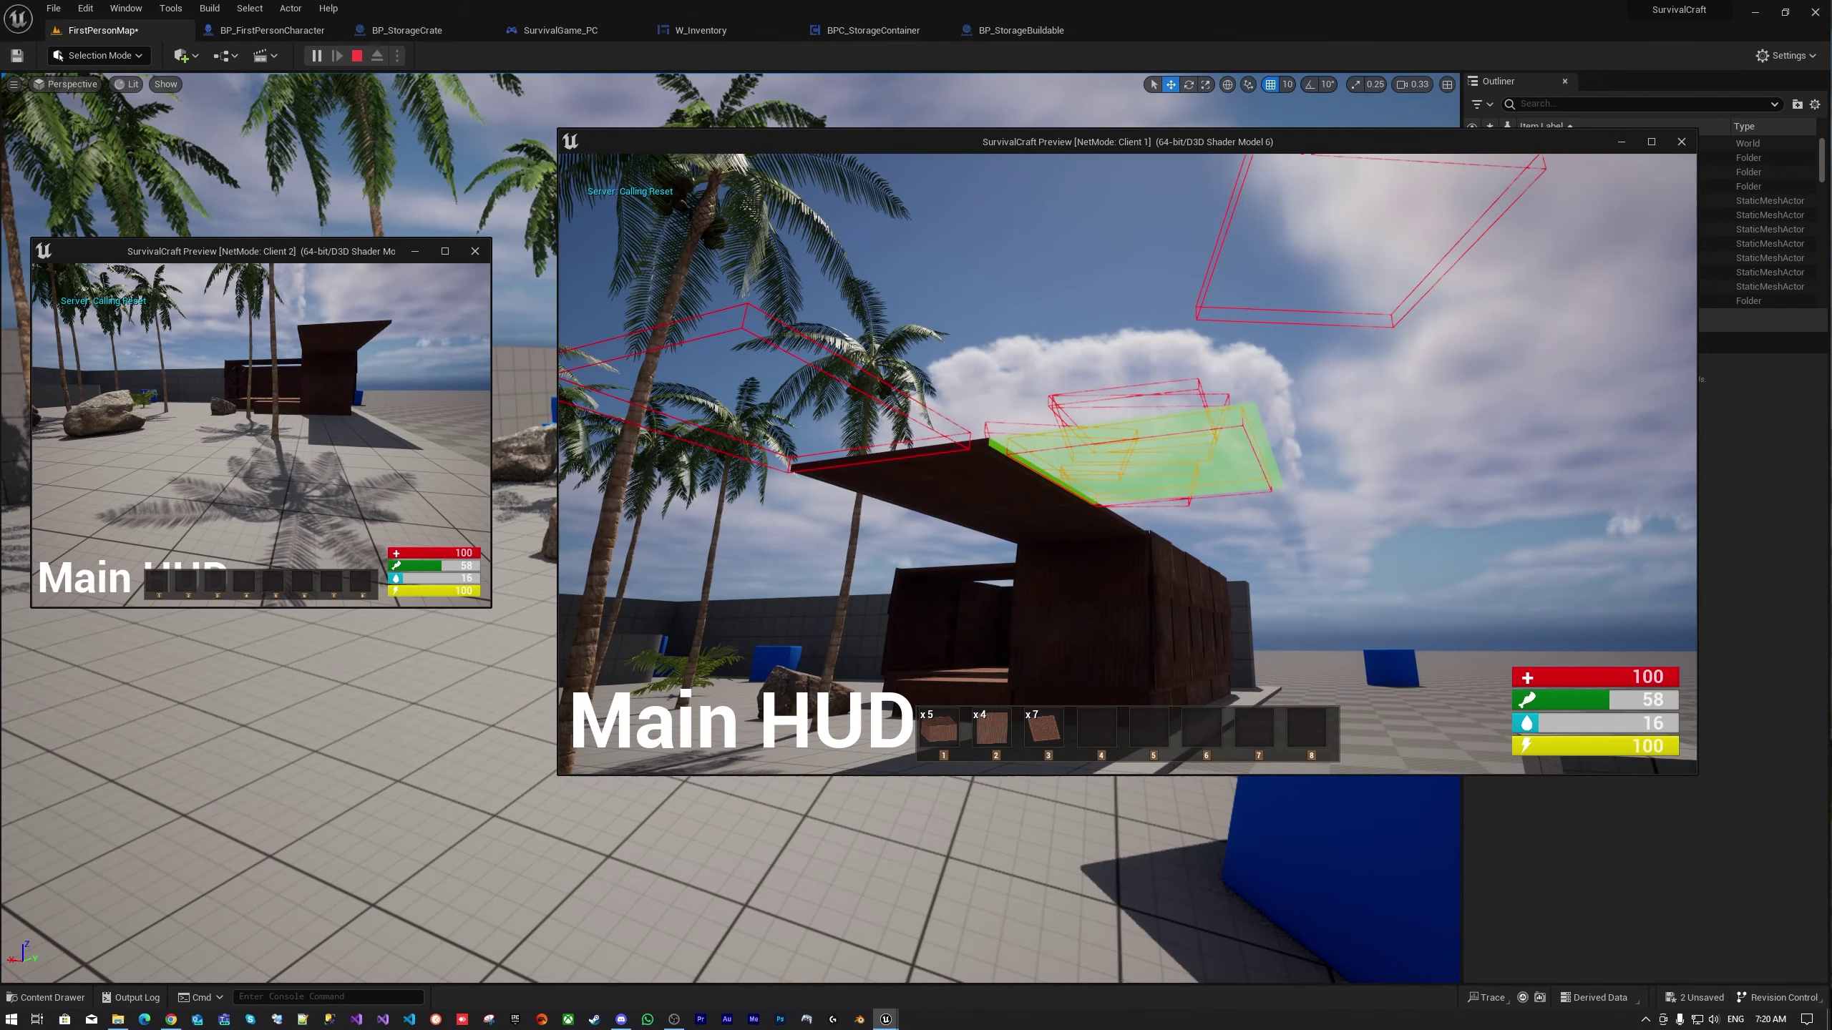
left_click(1127, 464)
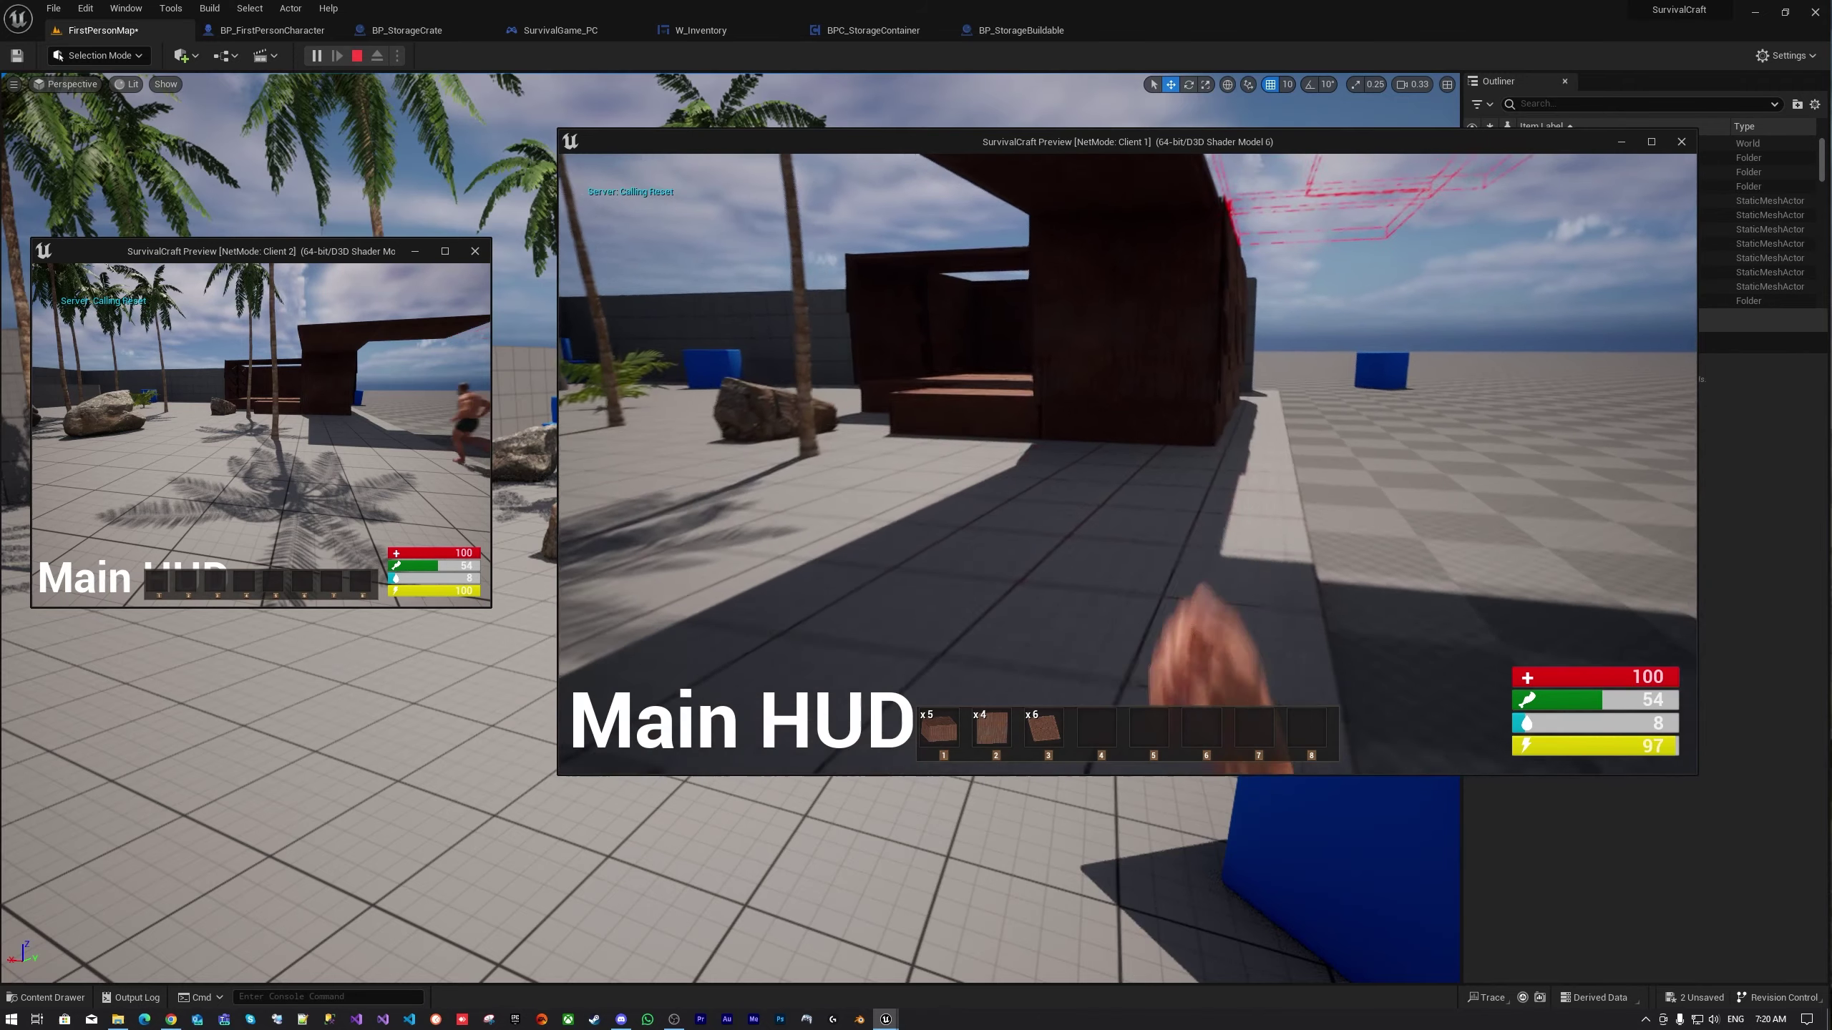
Place three more foundation platforms beside the hut
left_click(1128, 463)
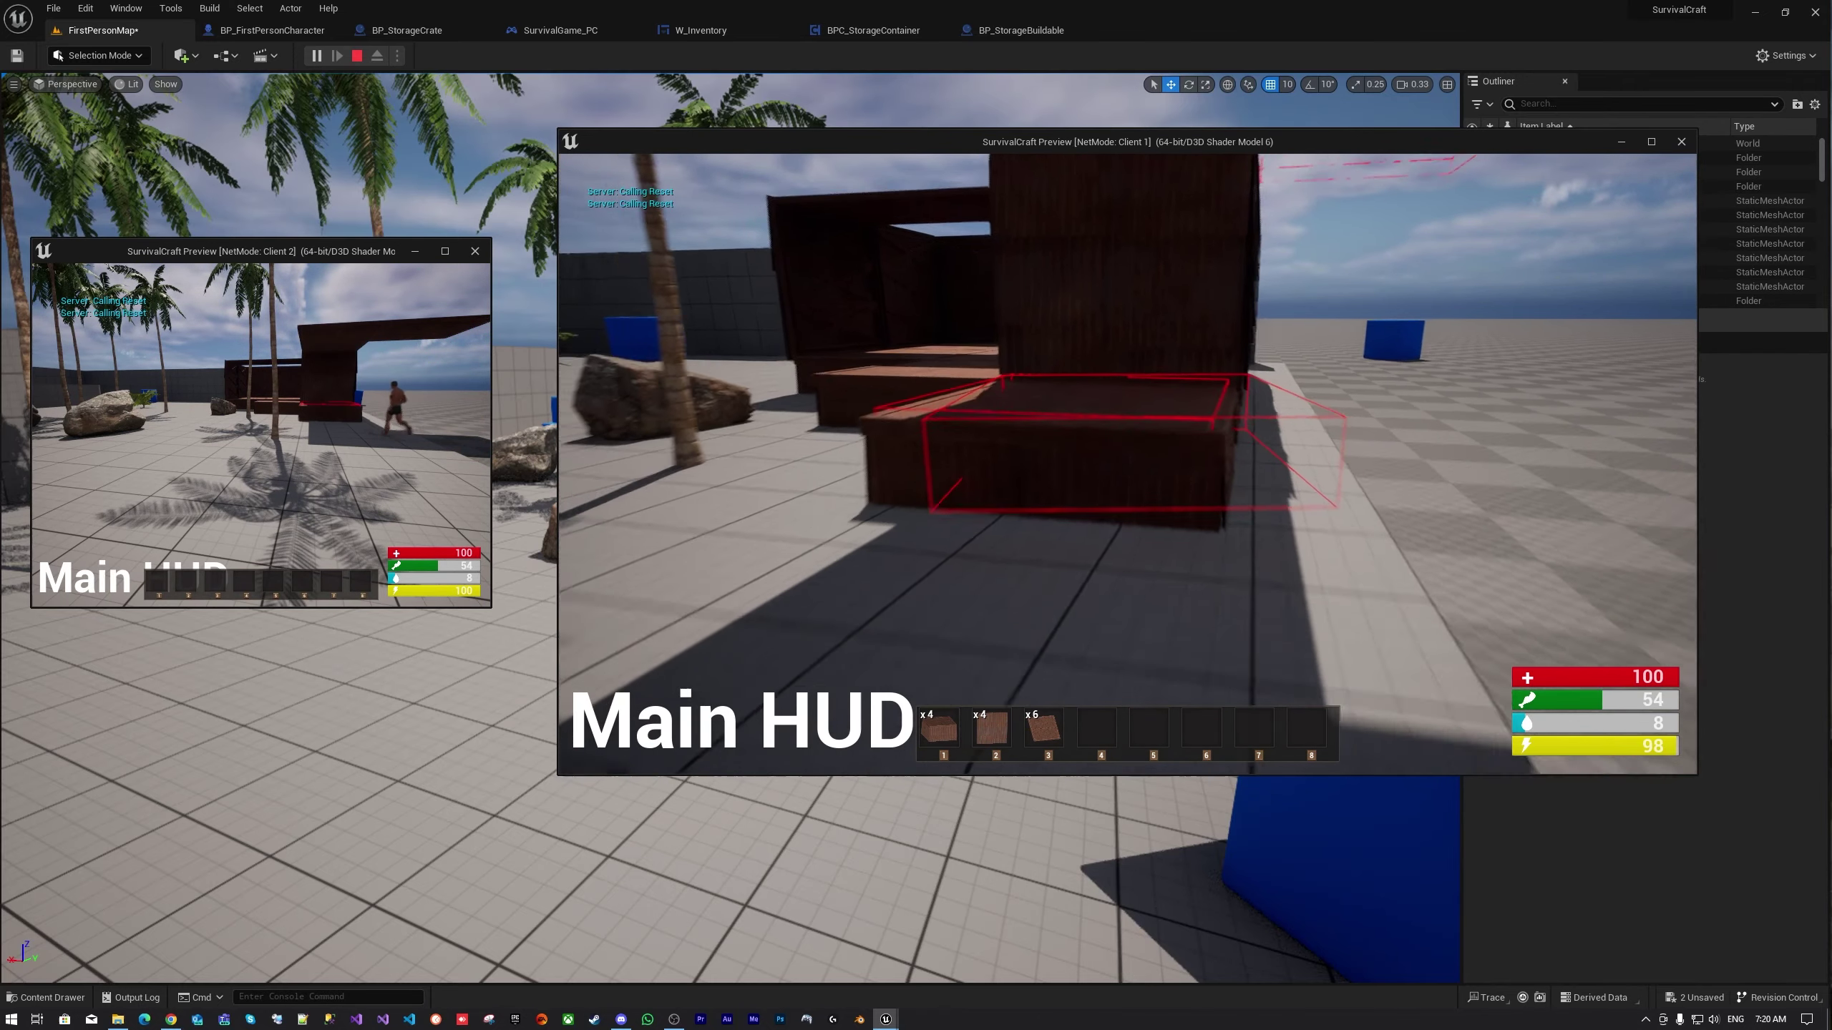
left_click(1128, 463)
left_click(1128, 463)
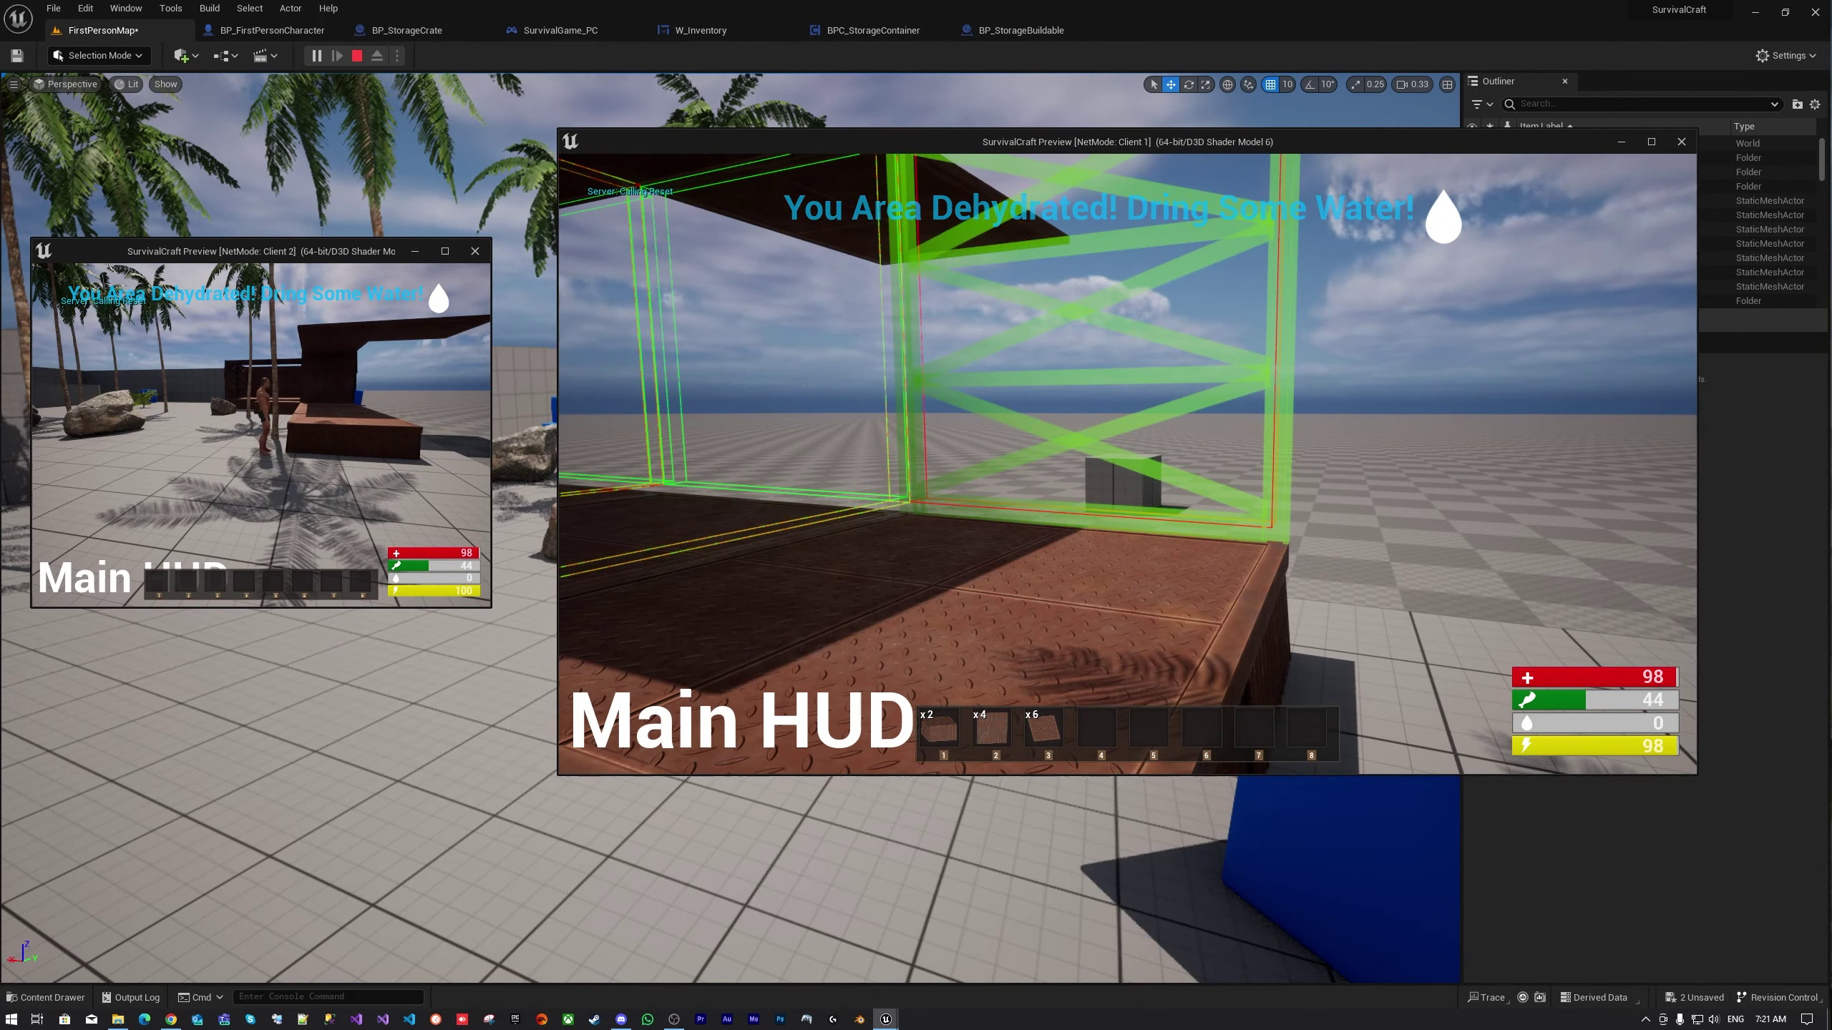
Add a wall and three roof pieces on the new section as water drains to 0
left_click(1127, 463)
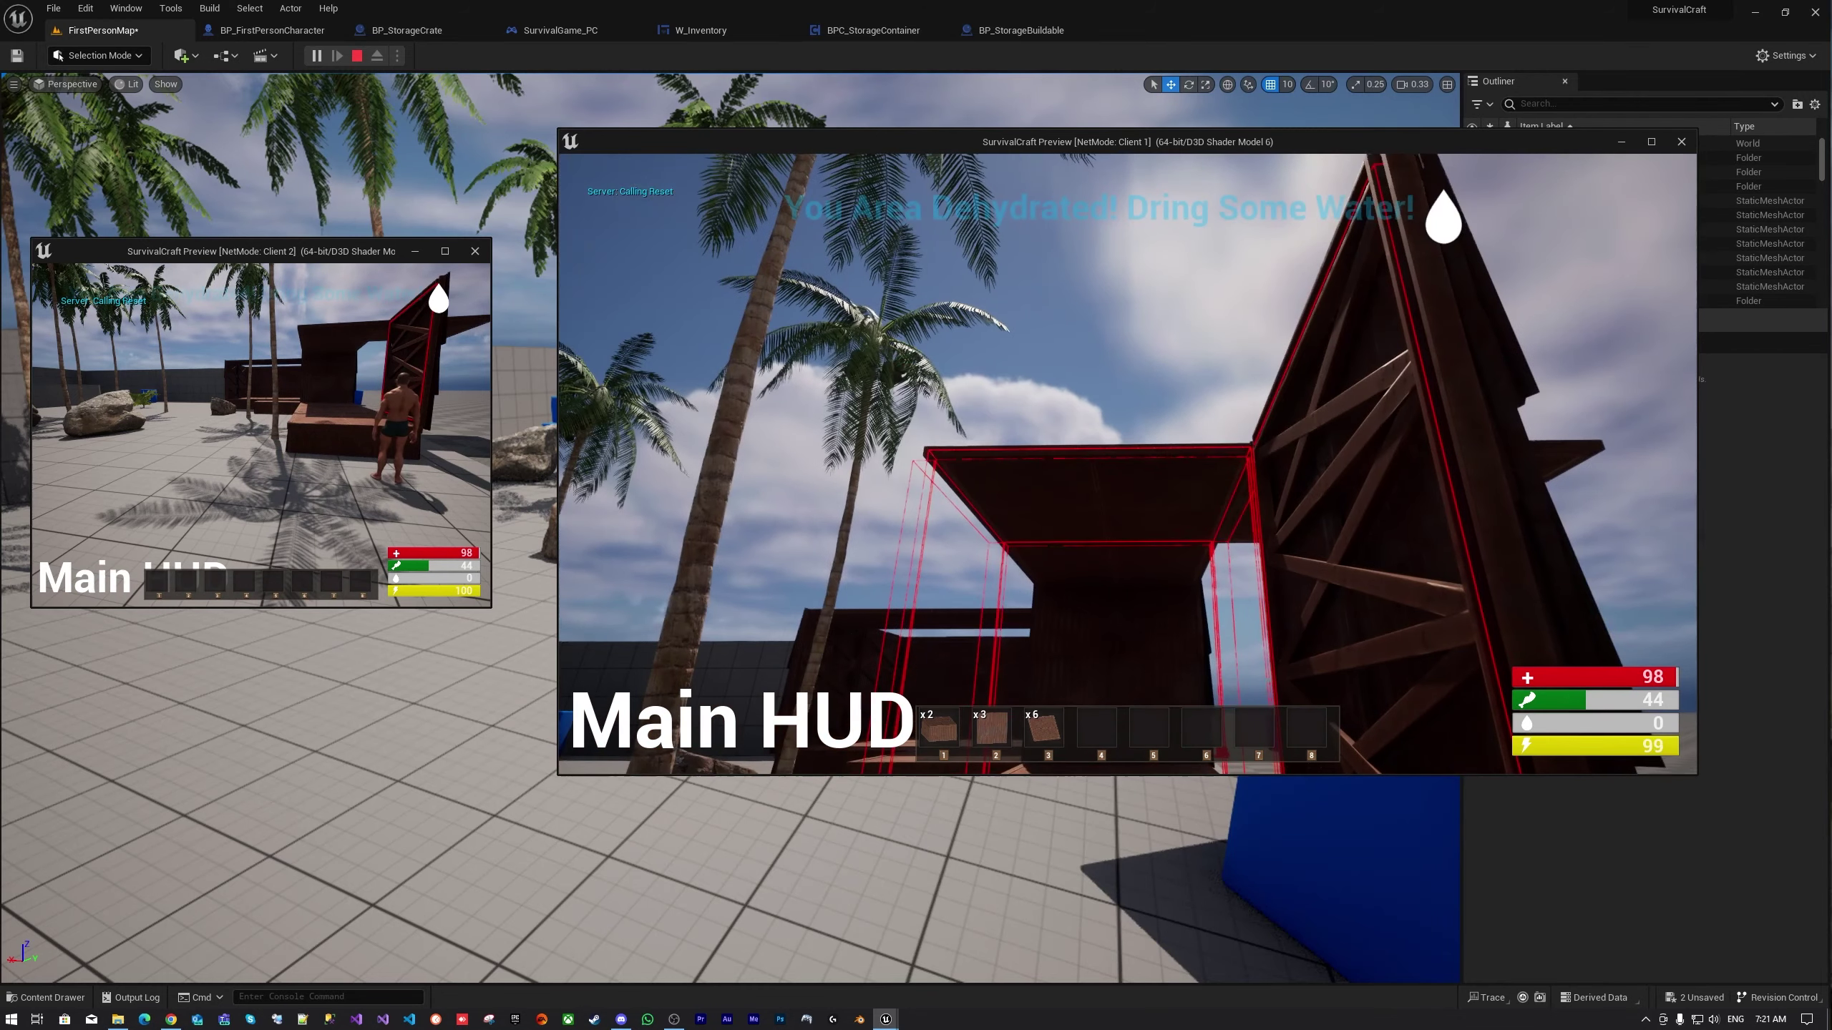
left_click(1127, 463)
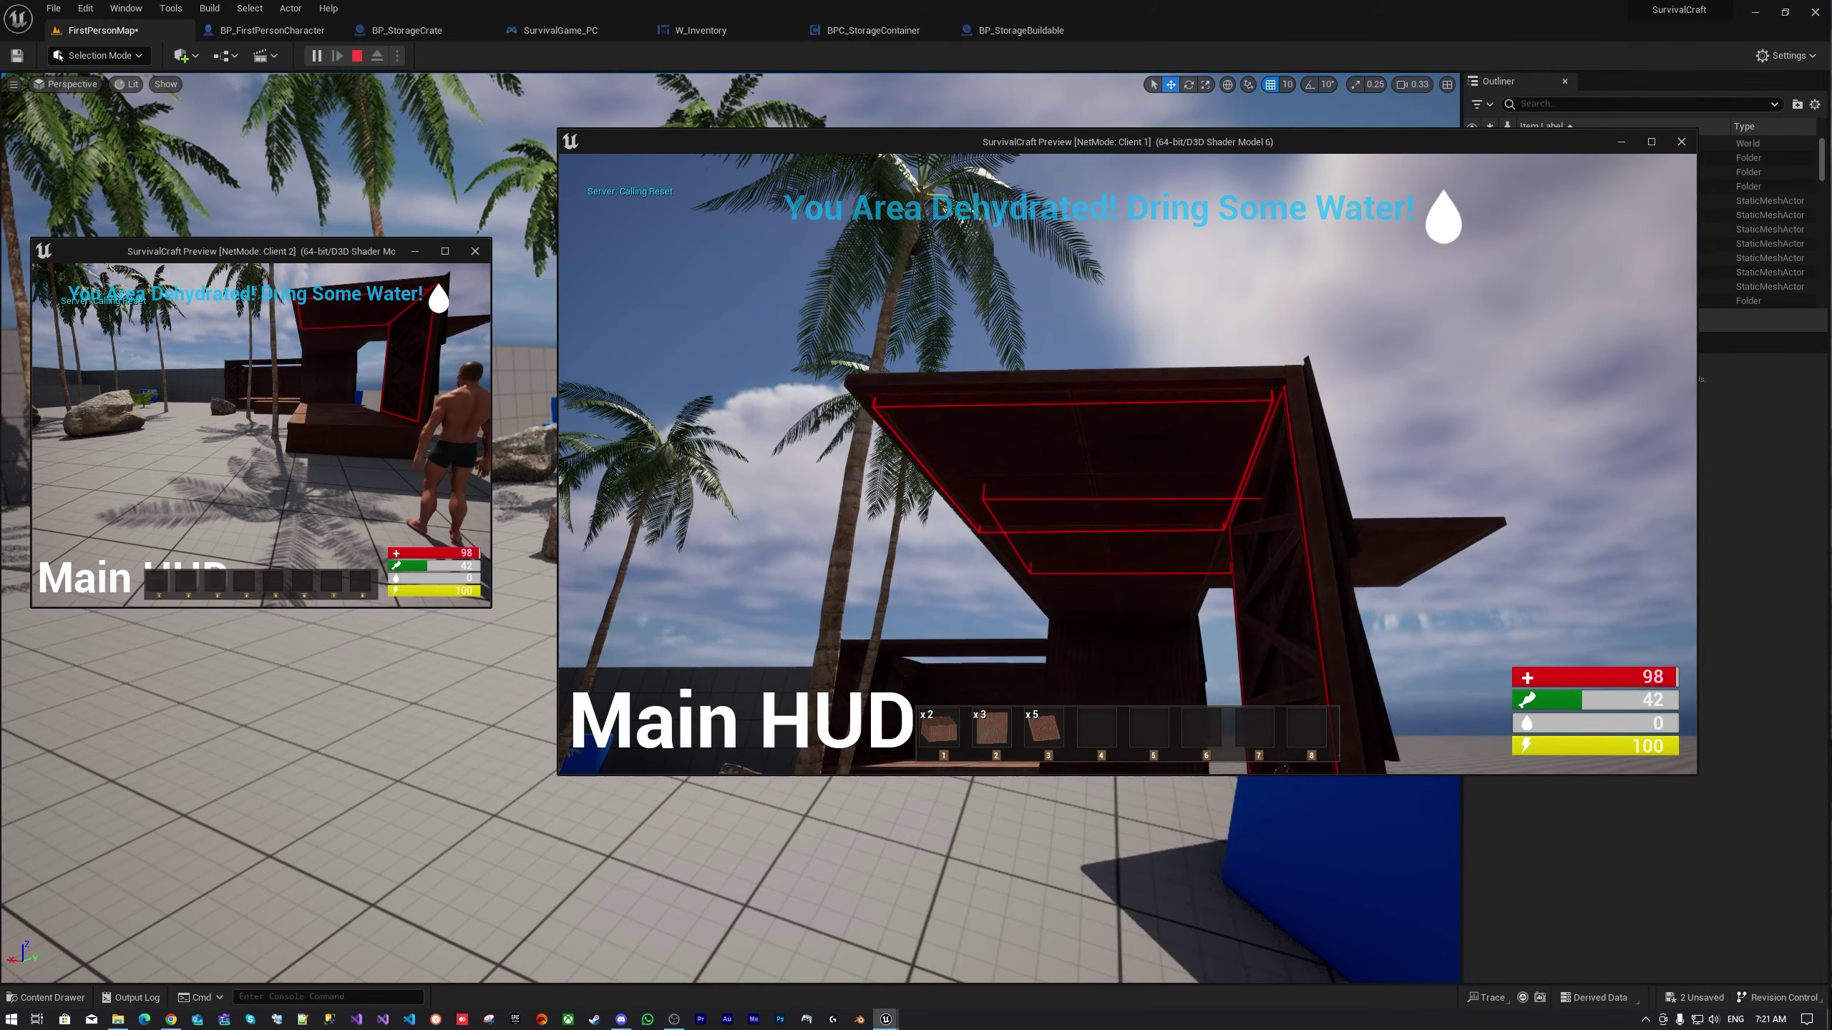
left_click(1127, 463)
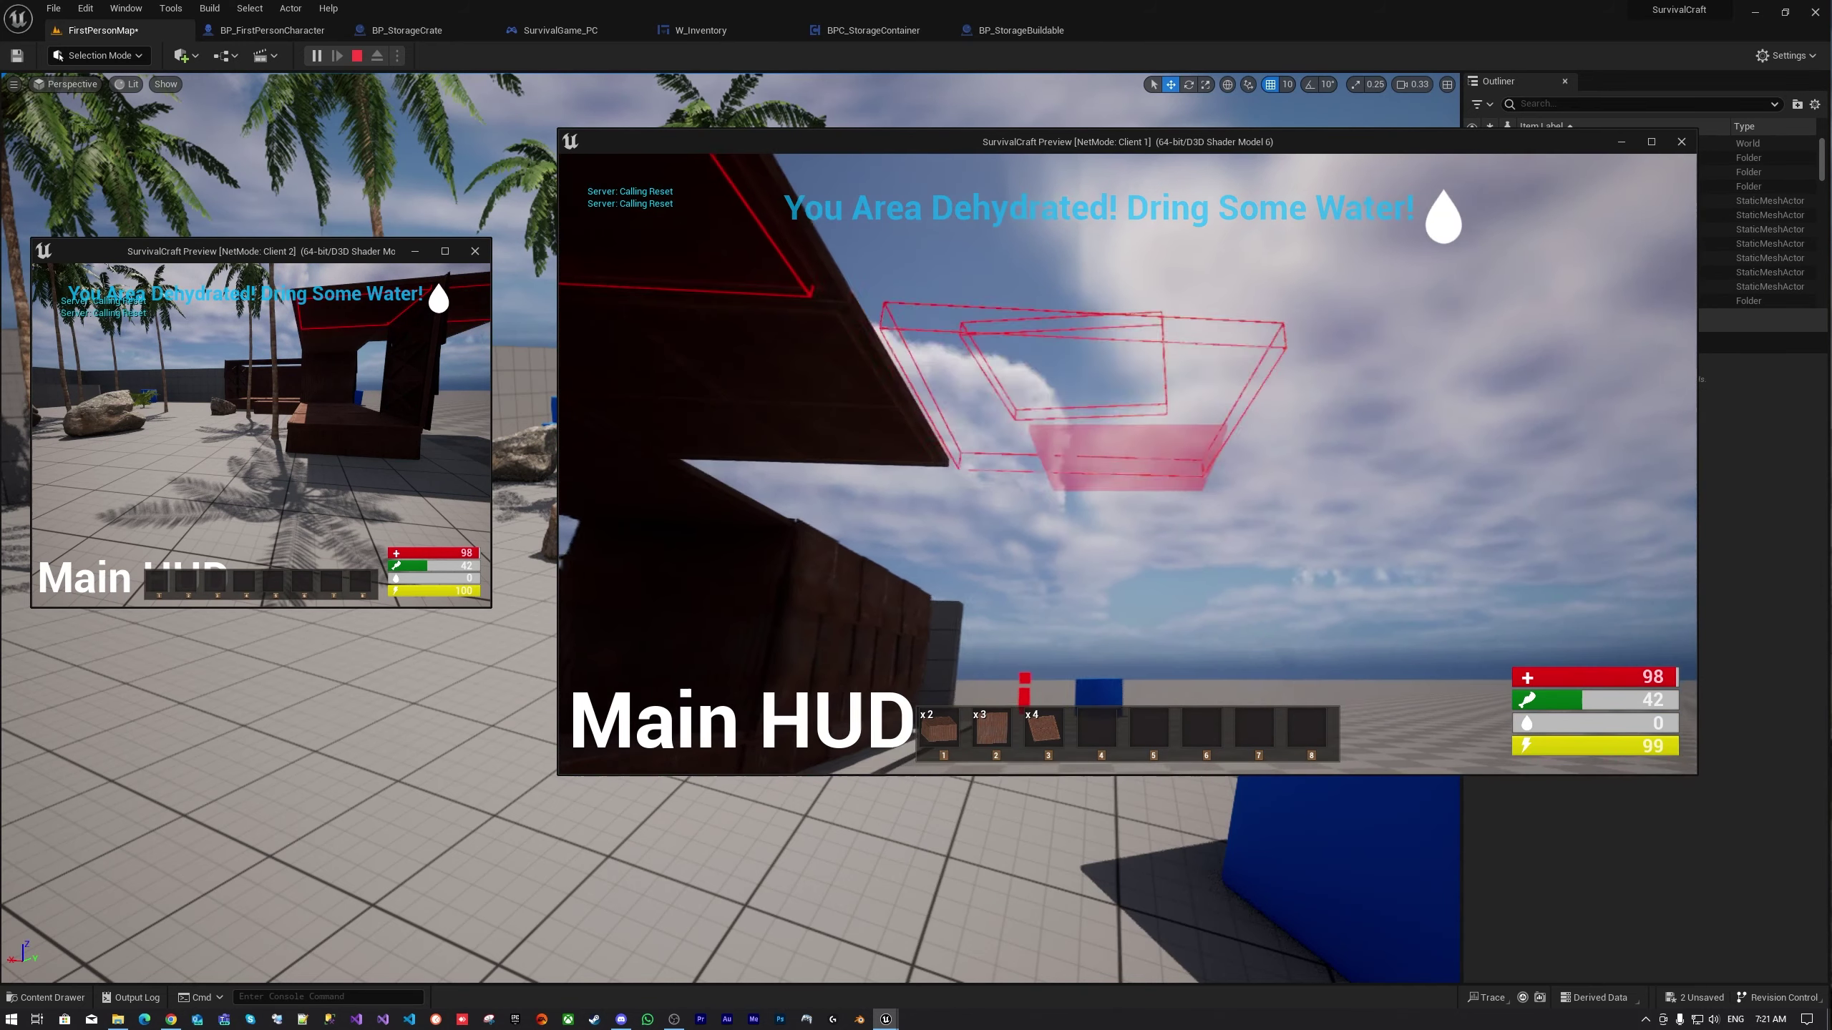
left_click(1127, 463)
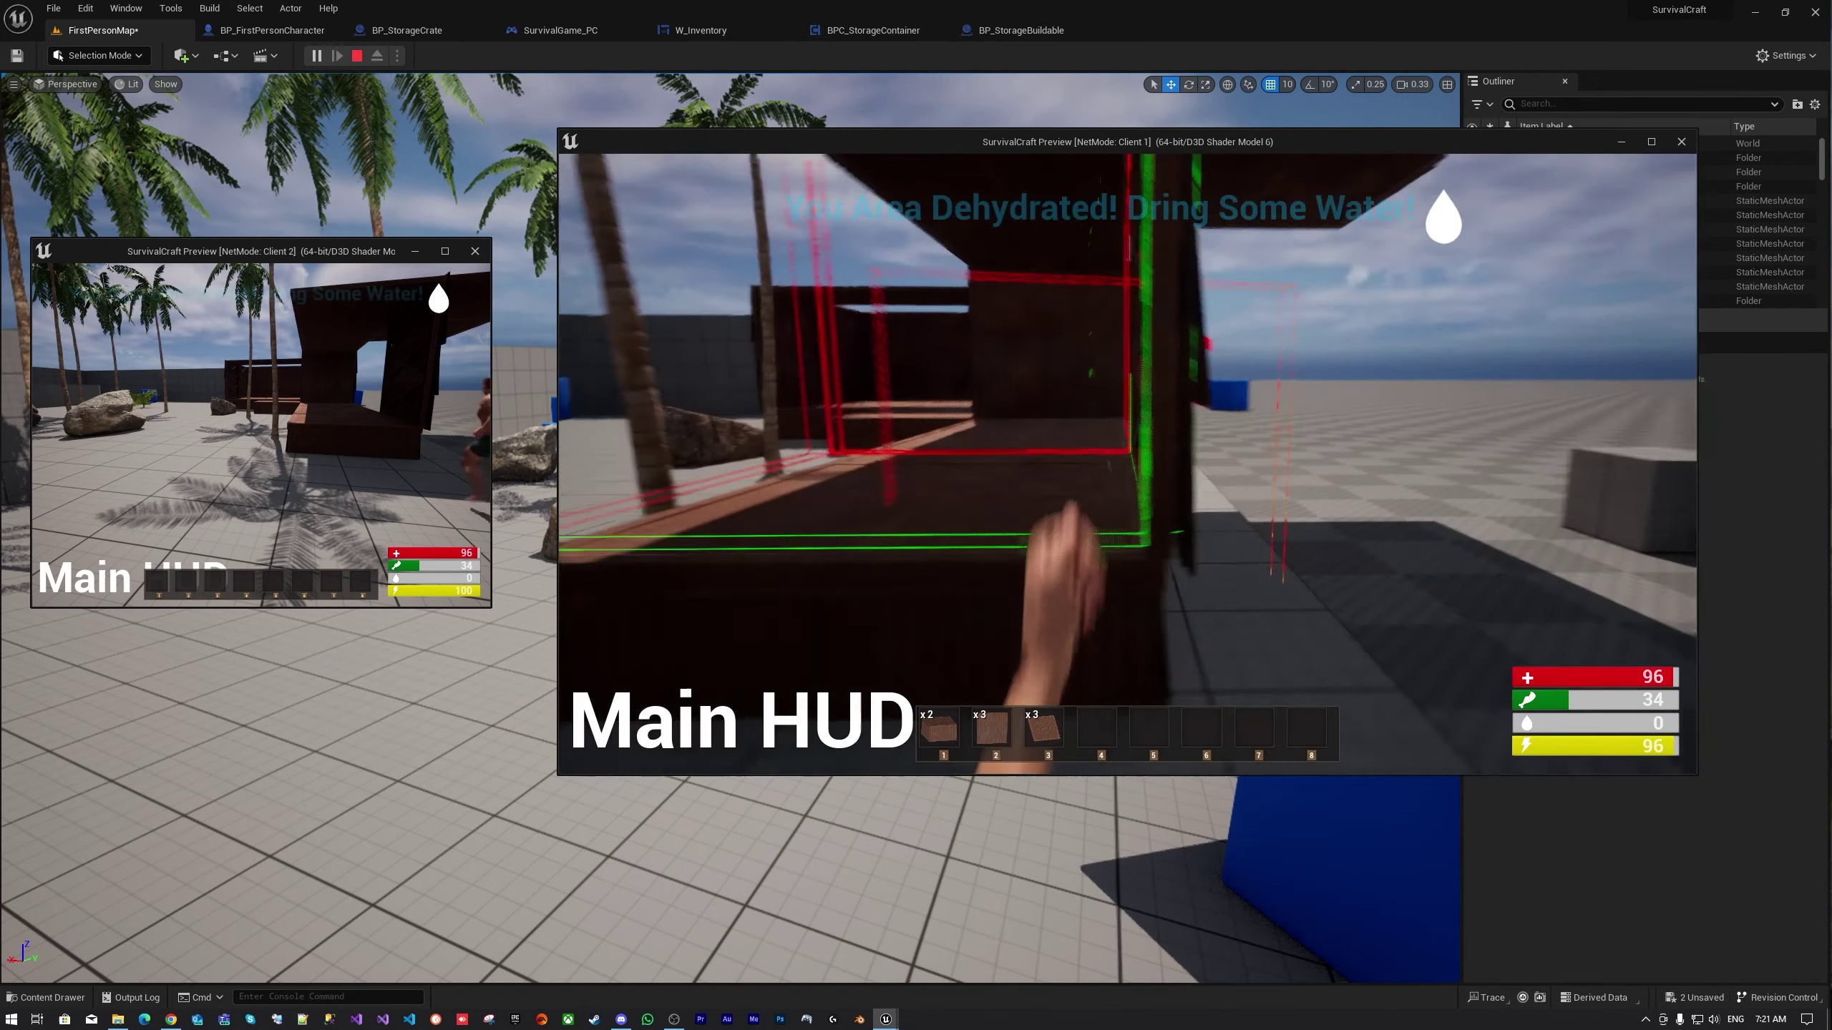
Walk in and out of the hut, reading the metal foundation, wall and ceiling prompts
key("s")
key("w")
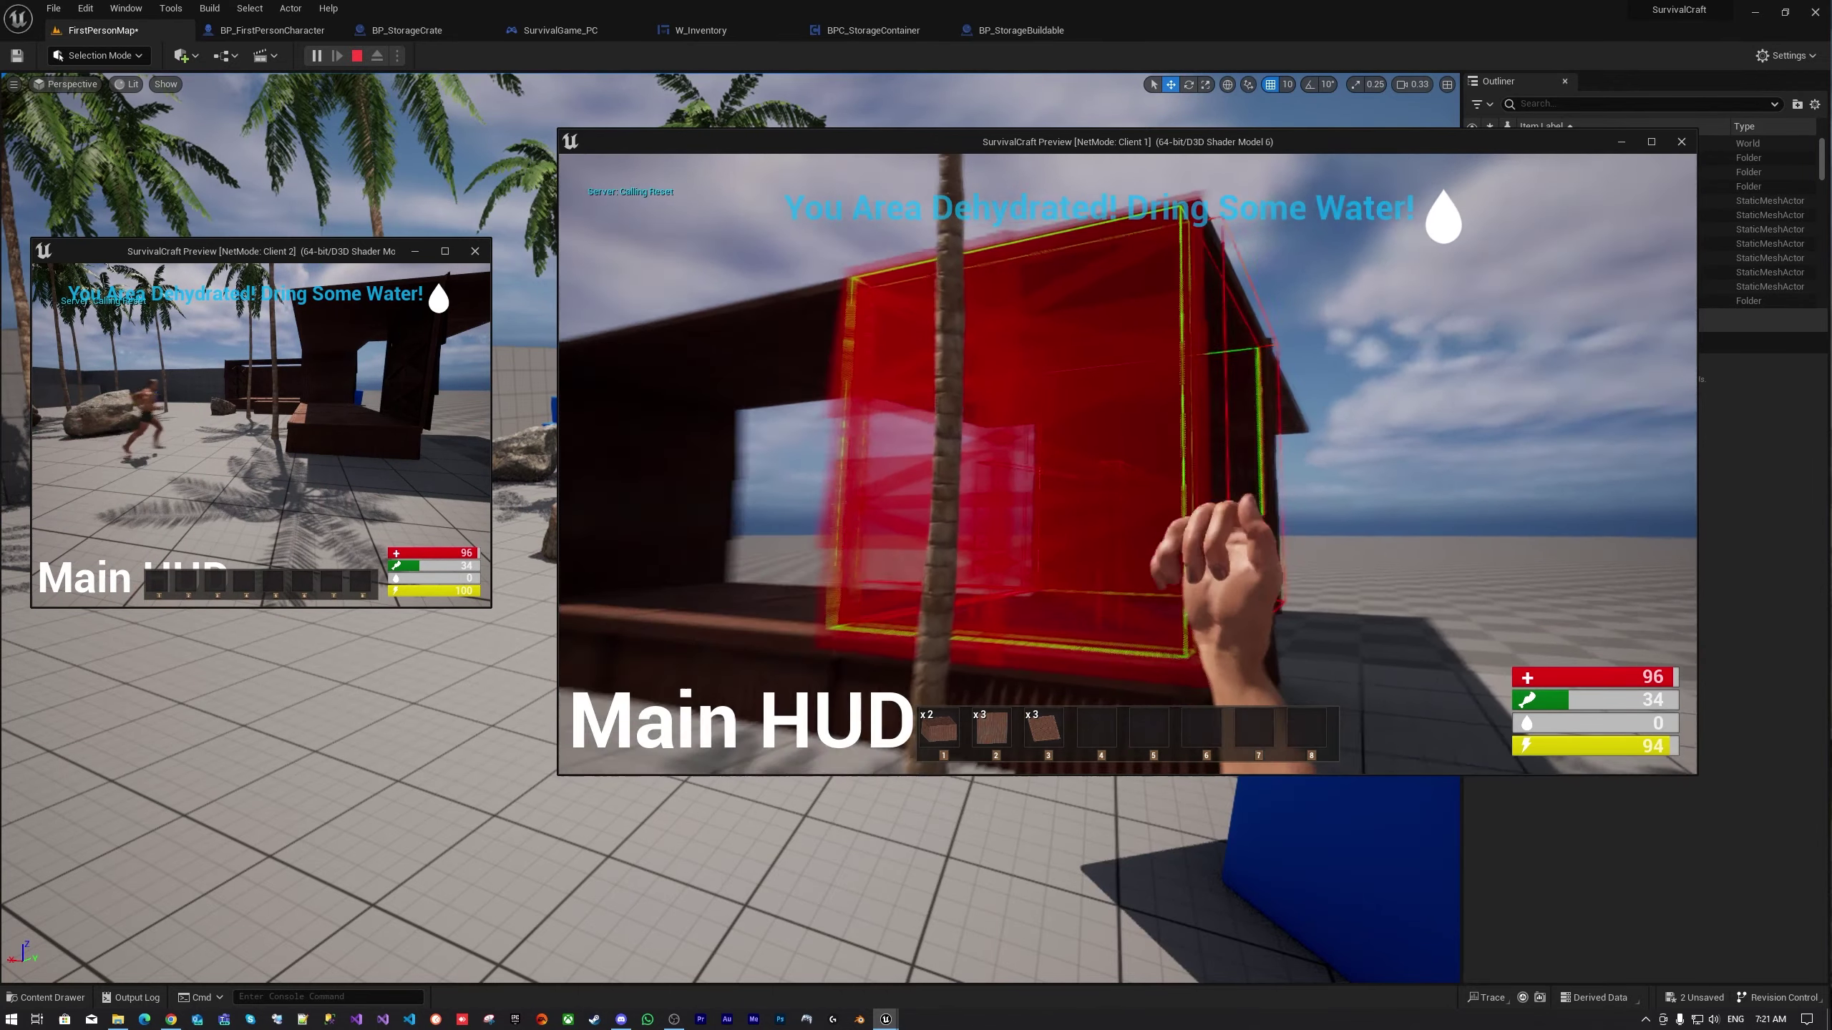
key("s")
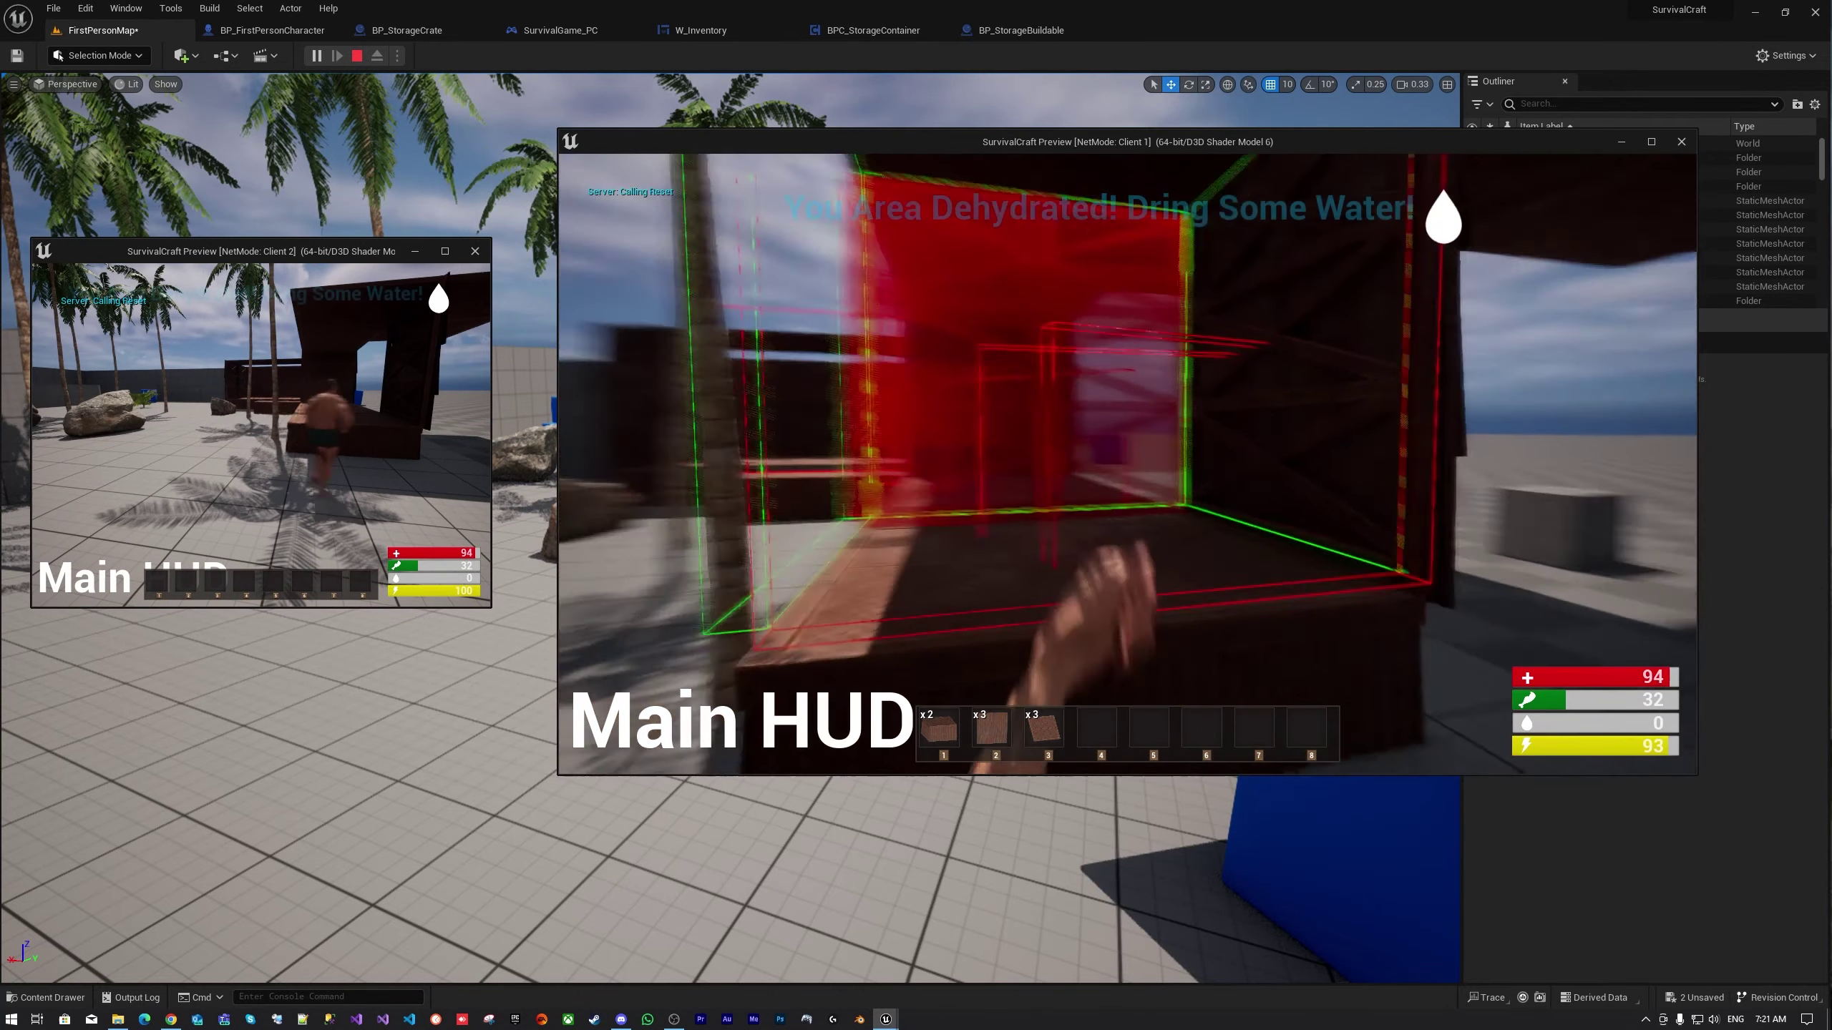
key("w")
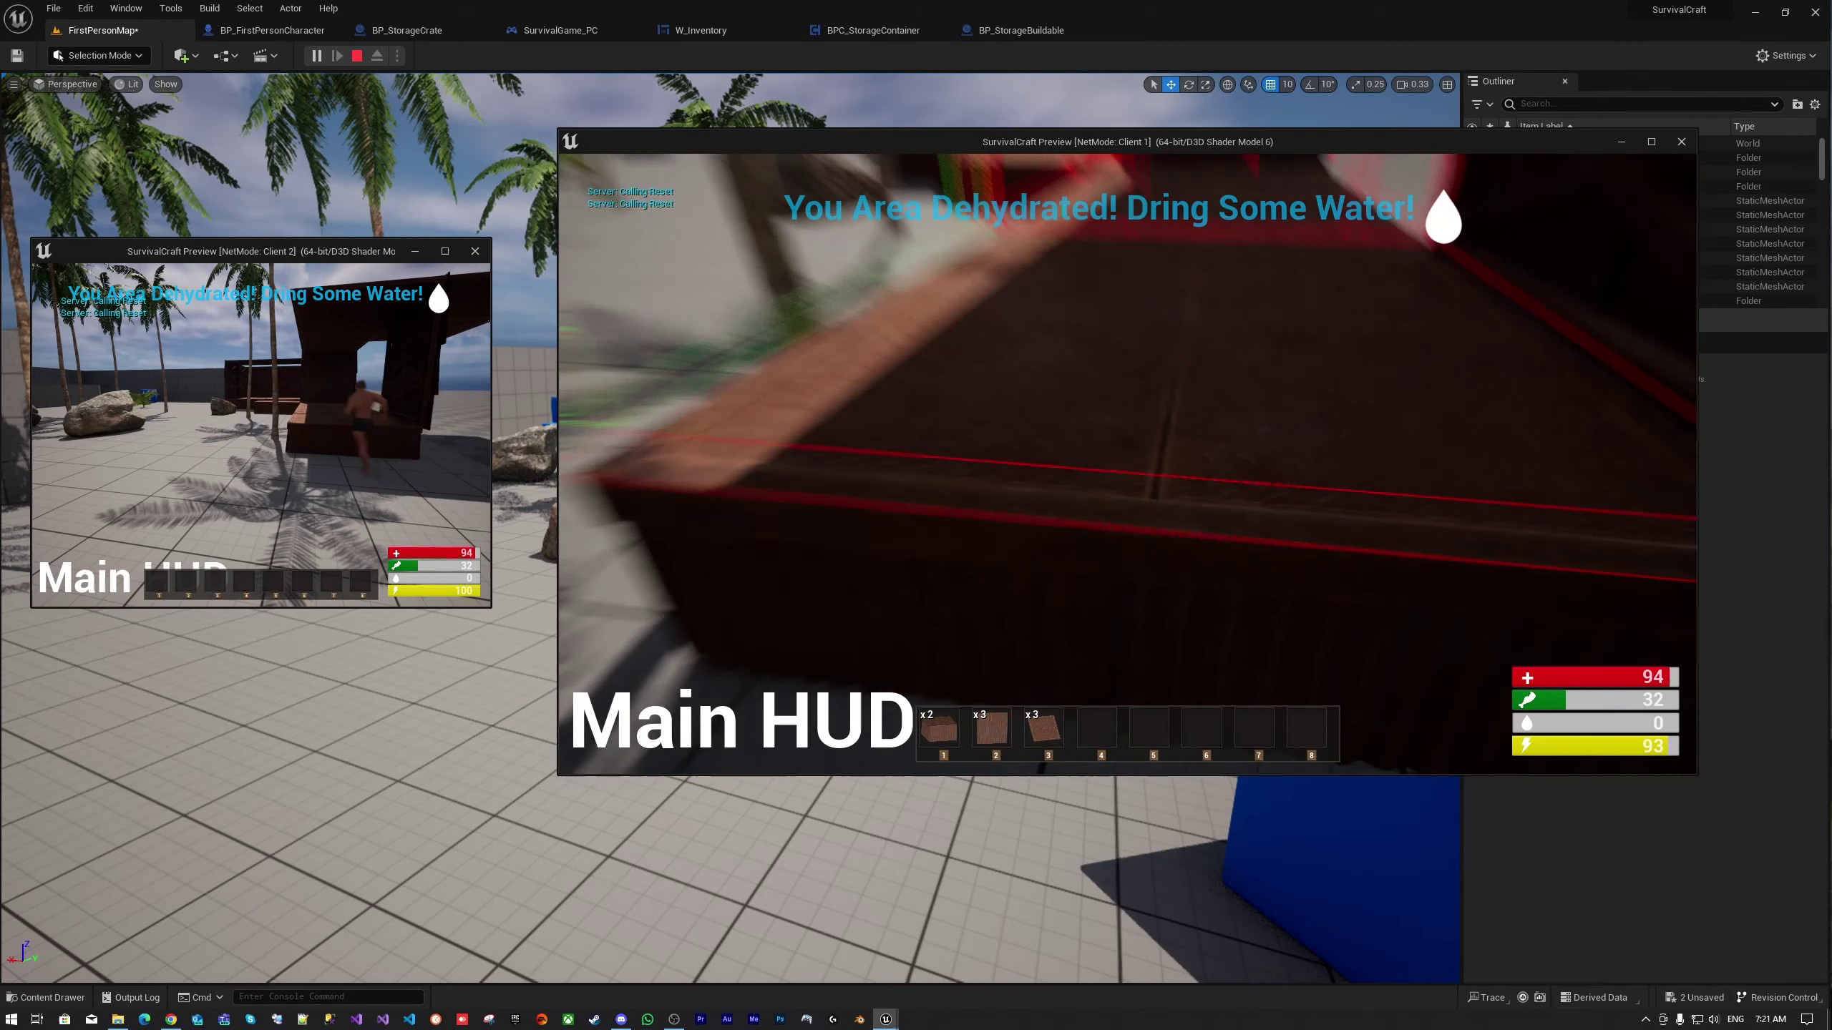
key("w")
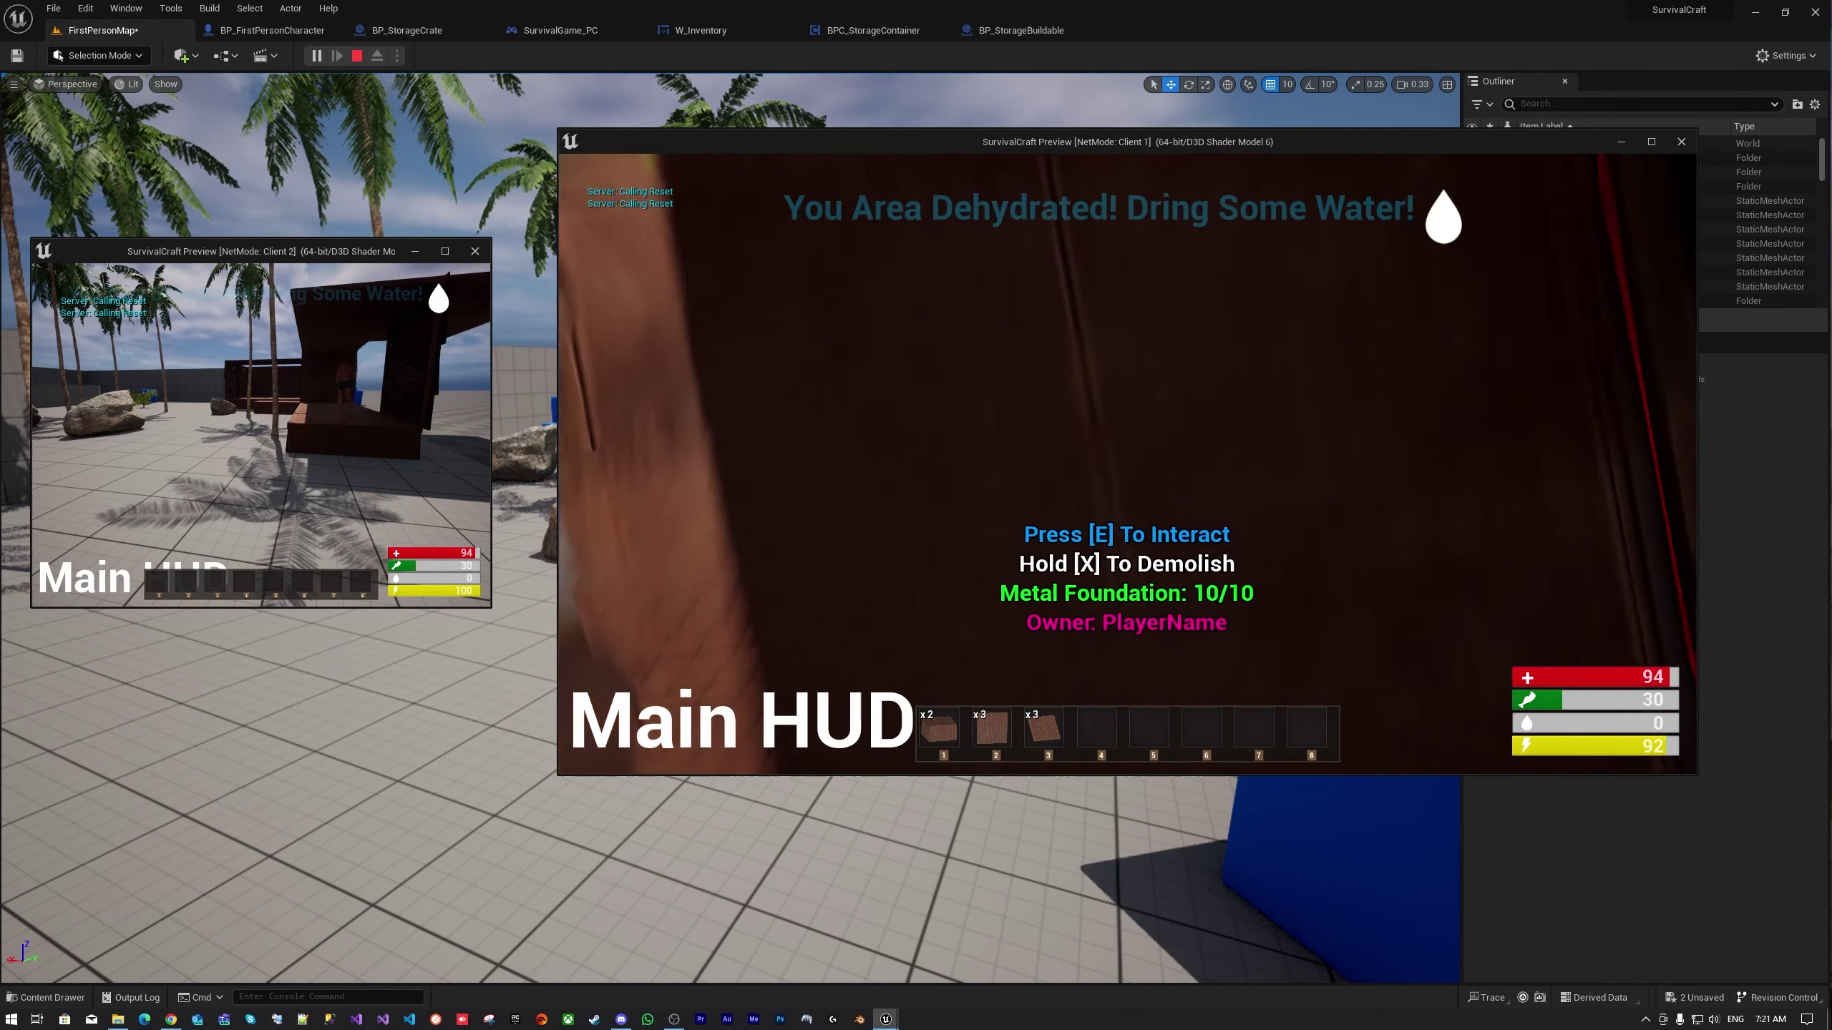
key("w")
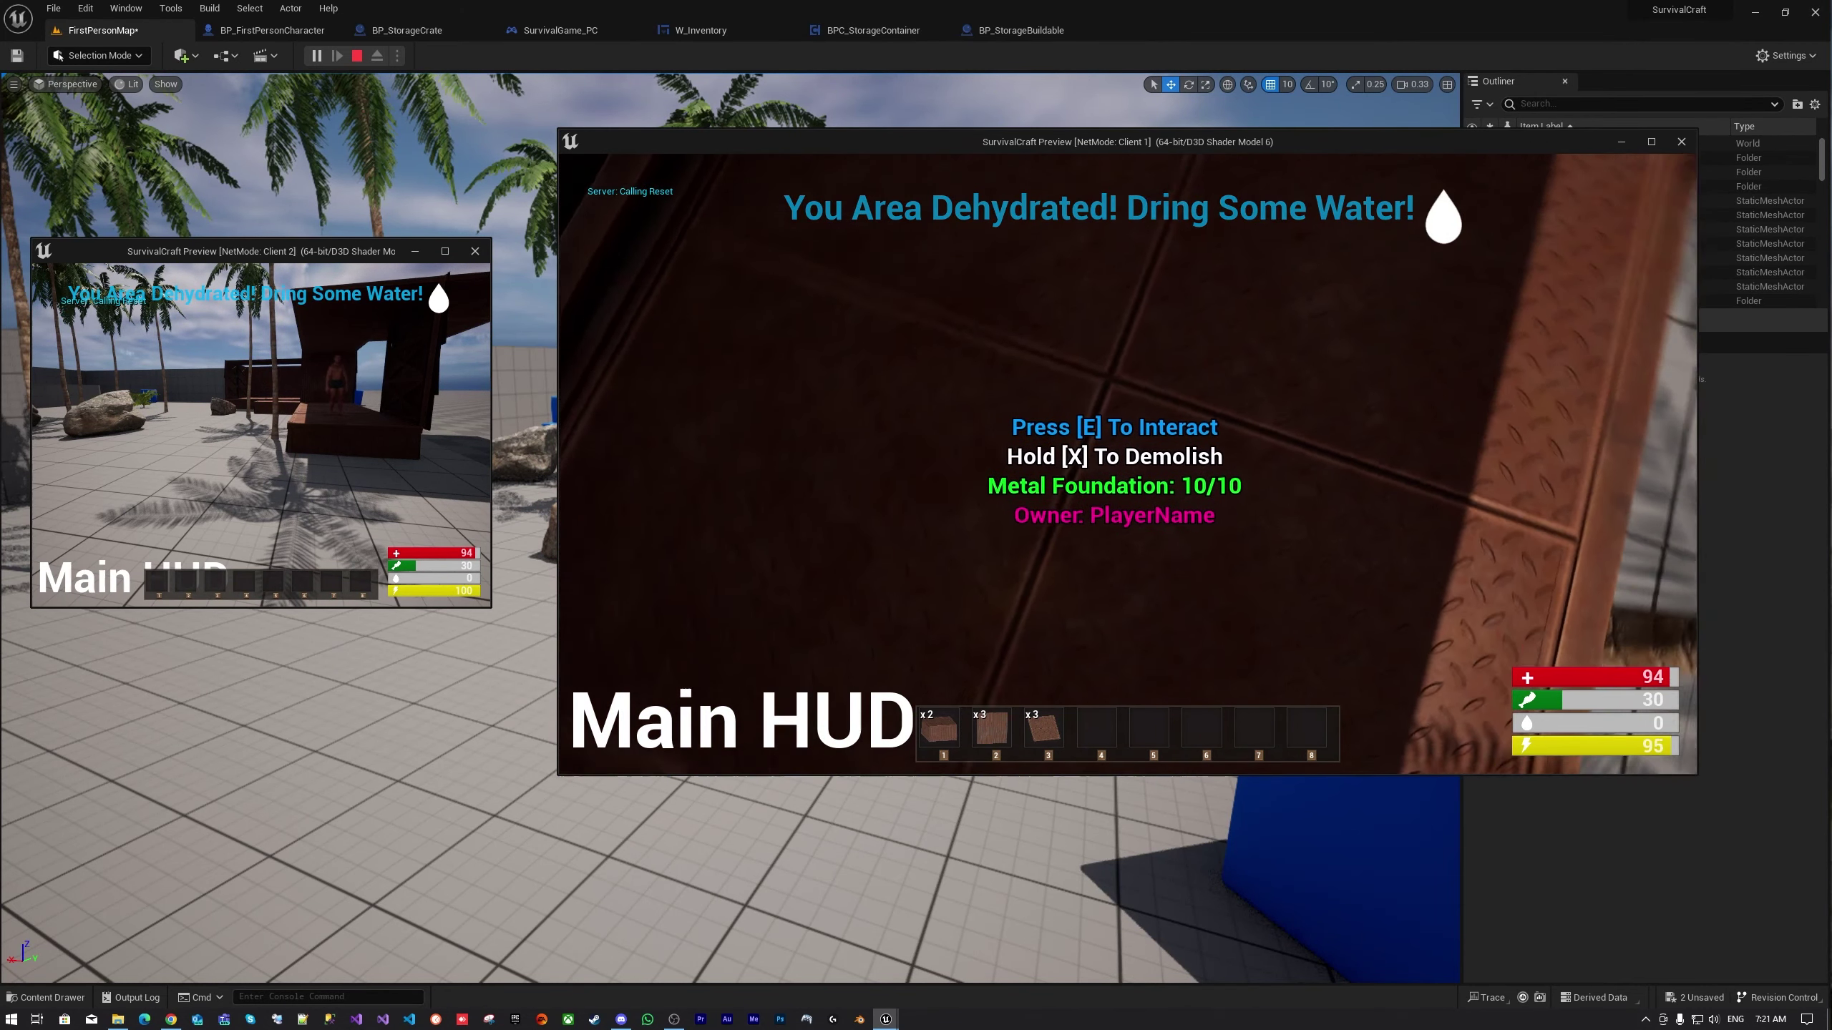
key("w")
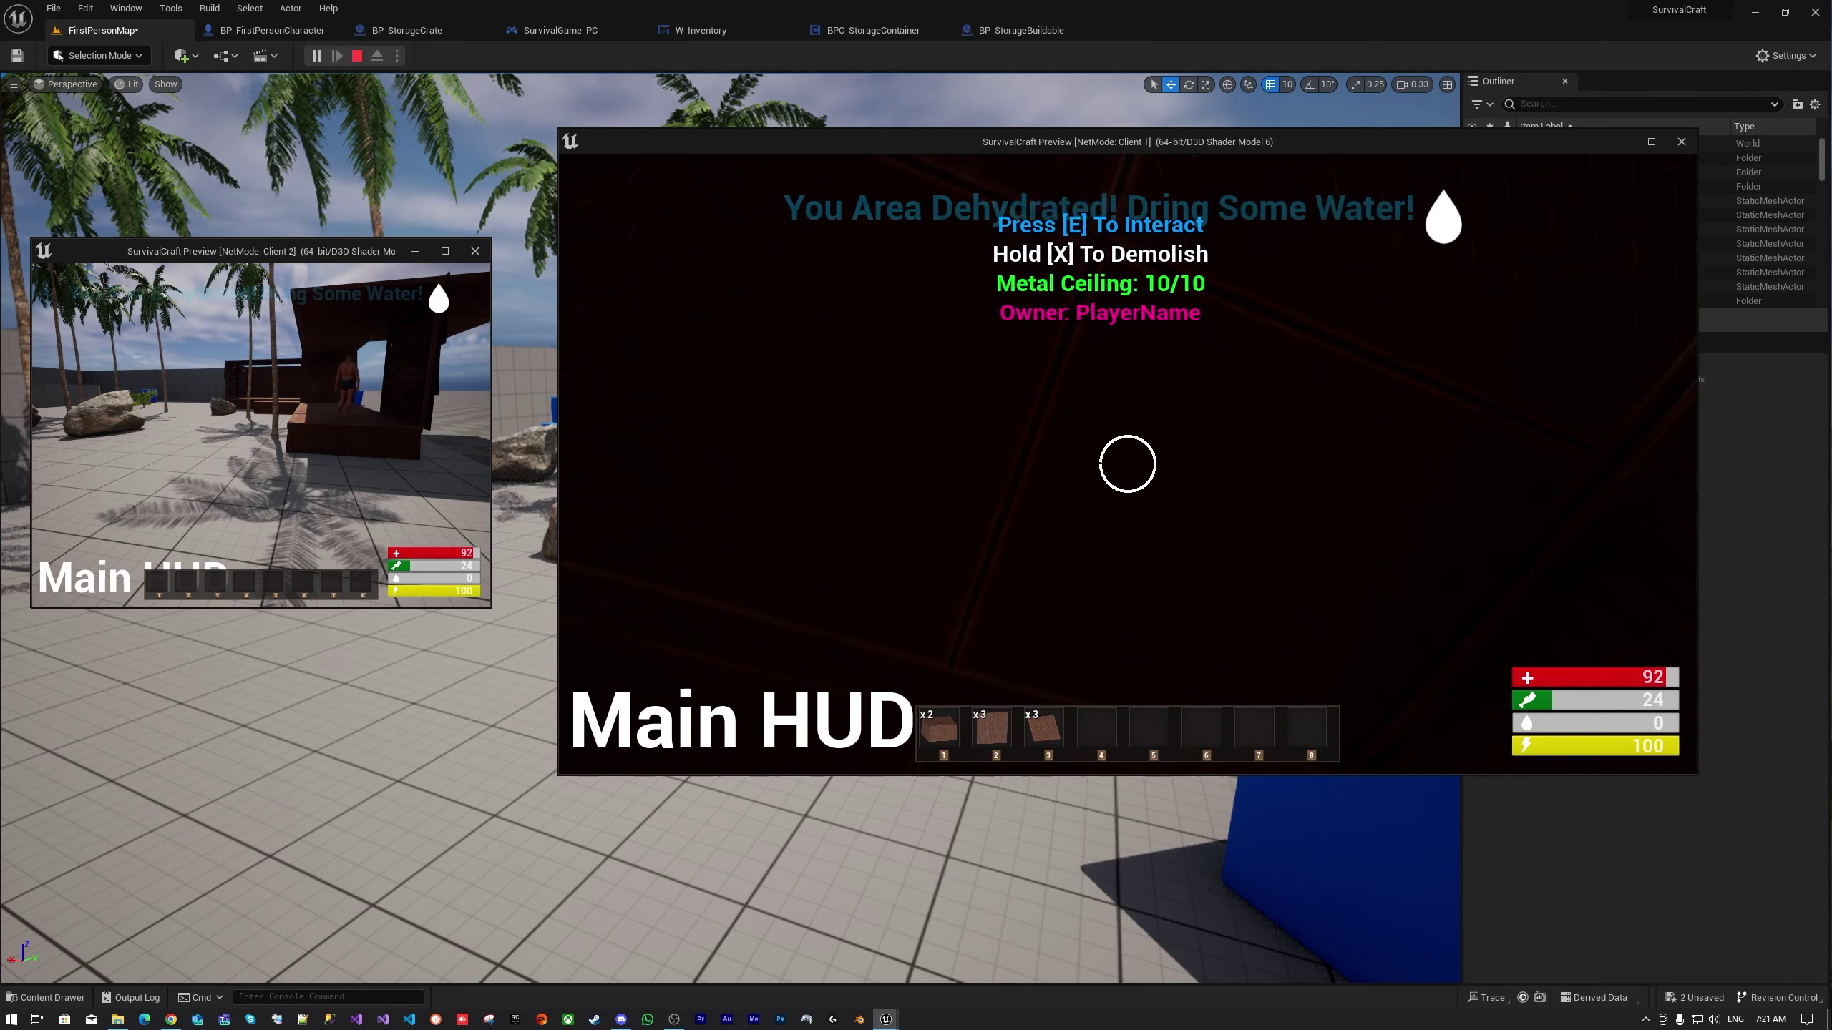
Leave the hut and look down at the metal foundation plate showing 10/10 durability
key("shift+w")
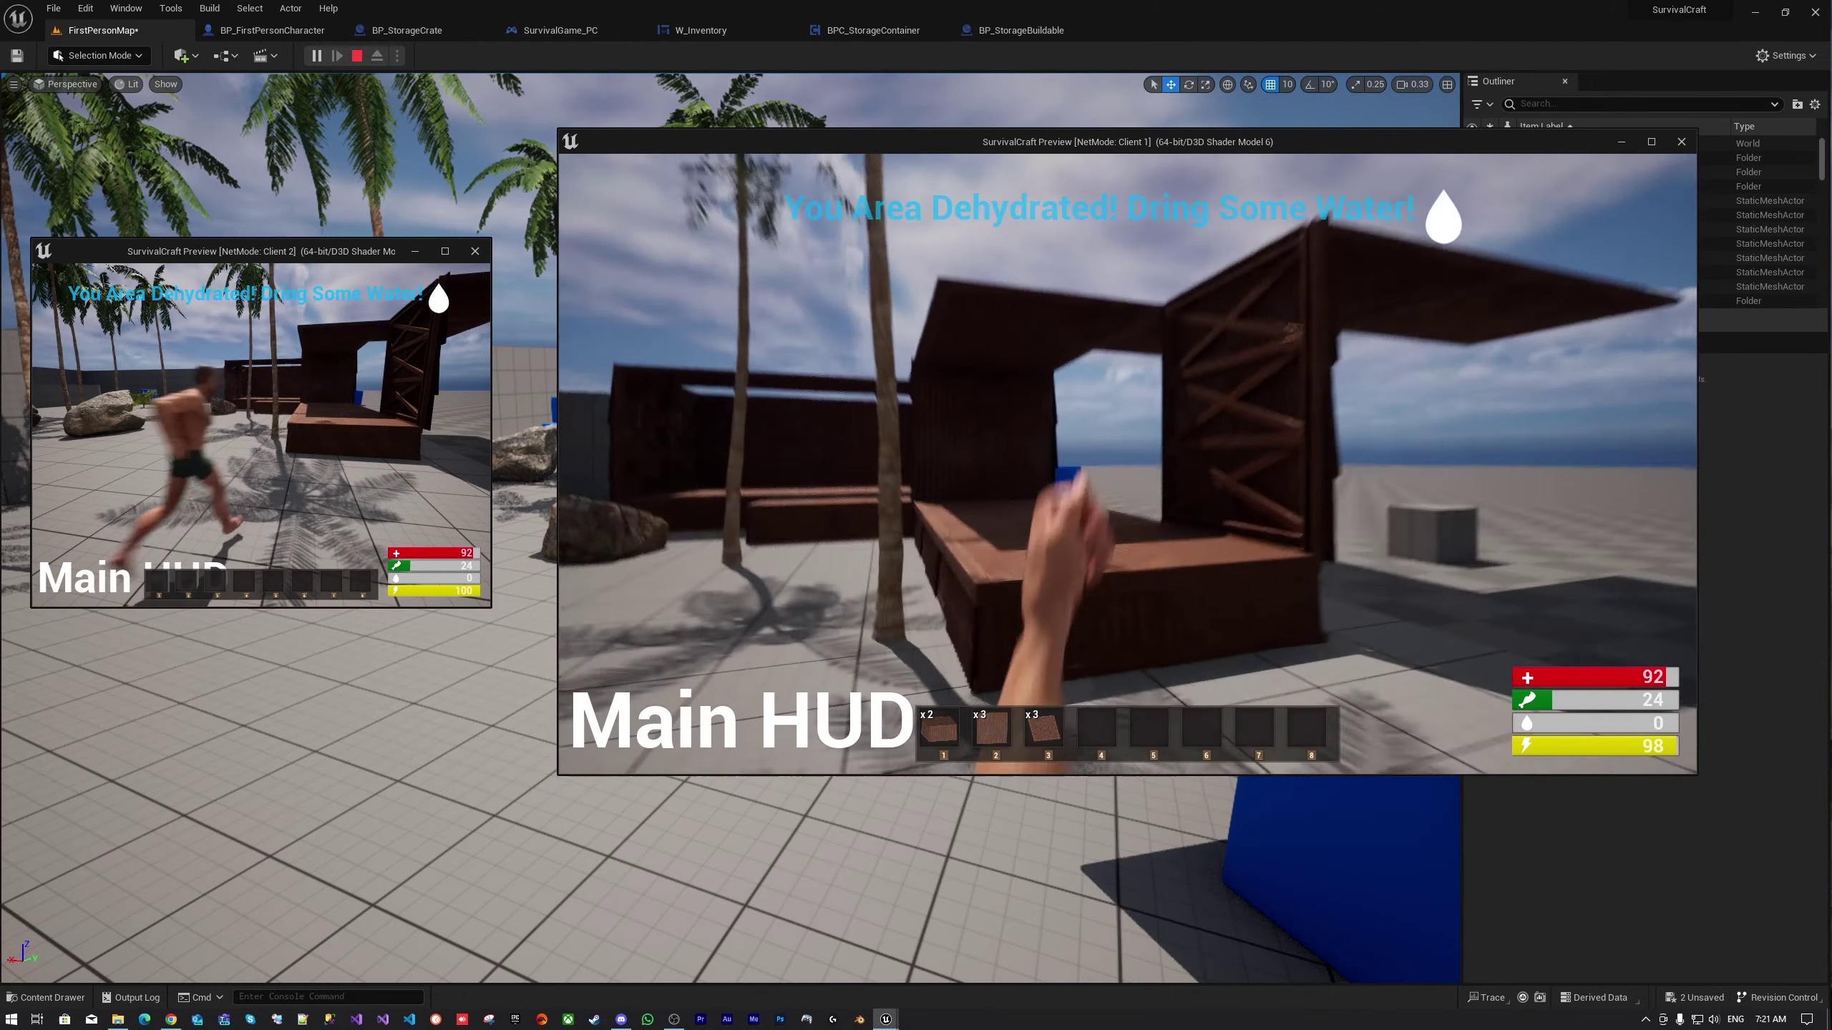
key("w")
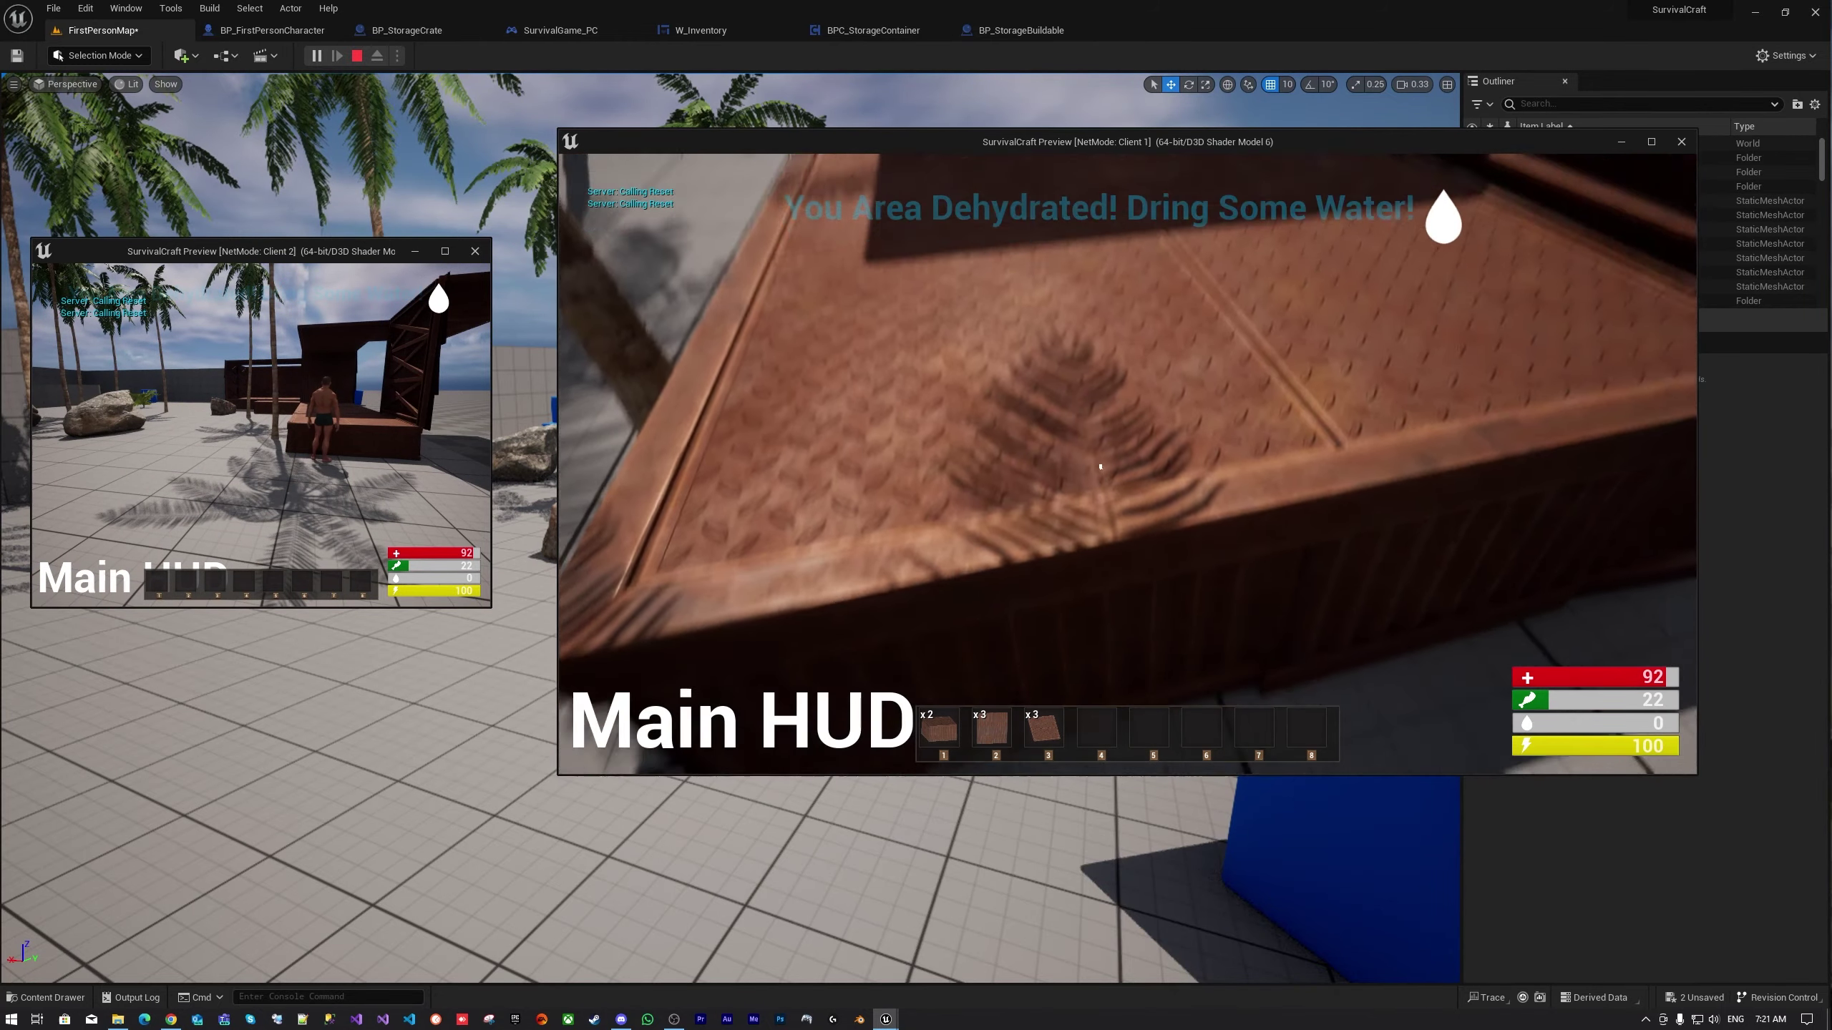
key("shift+w")
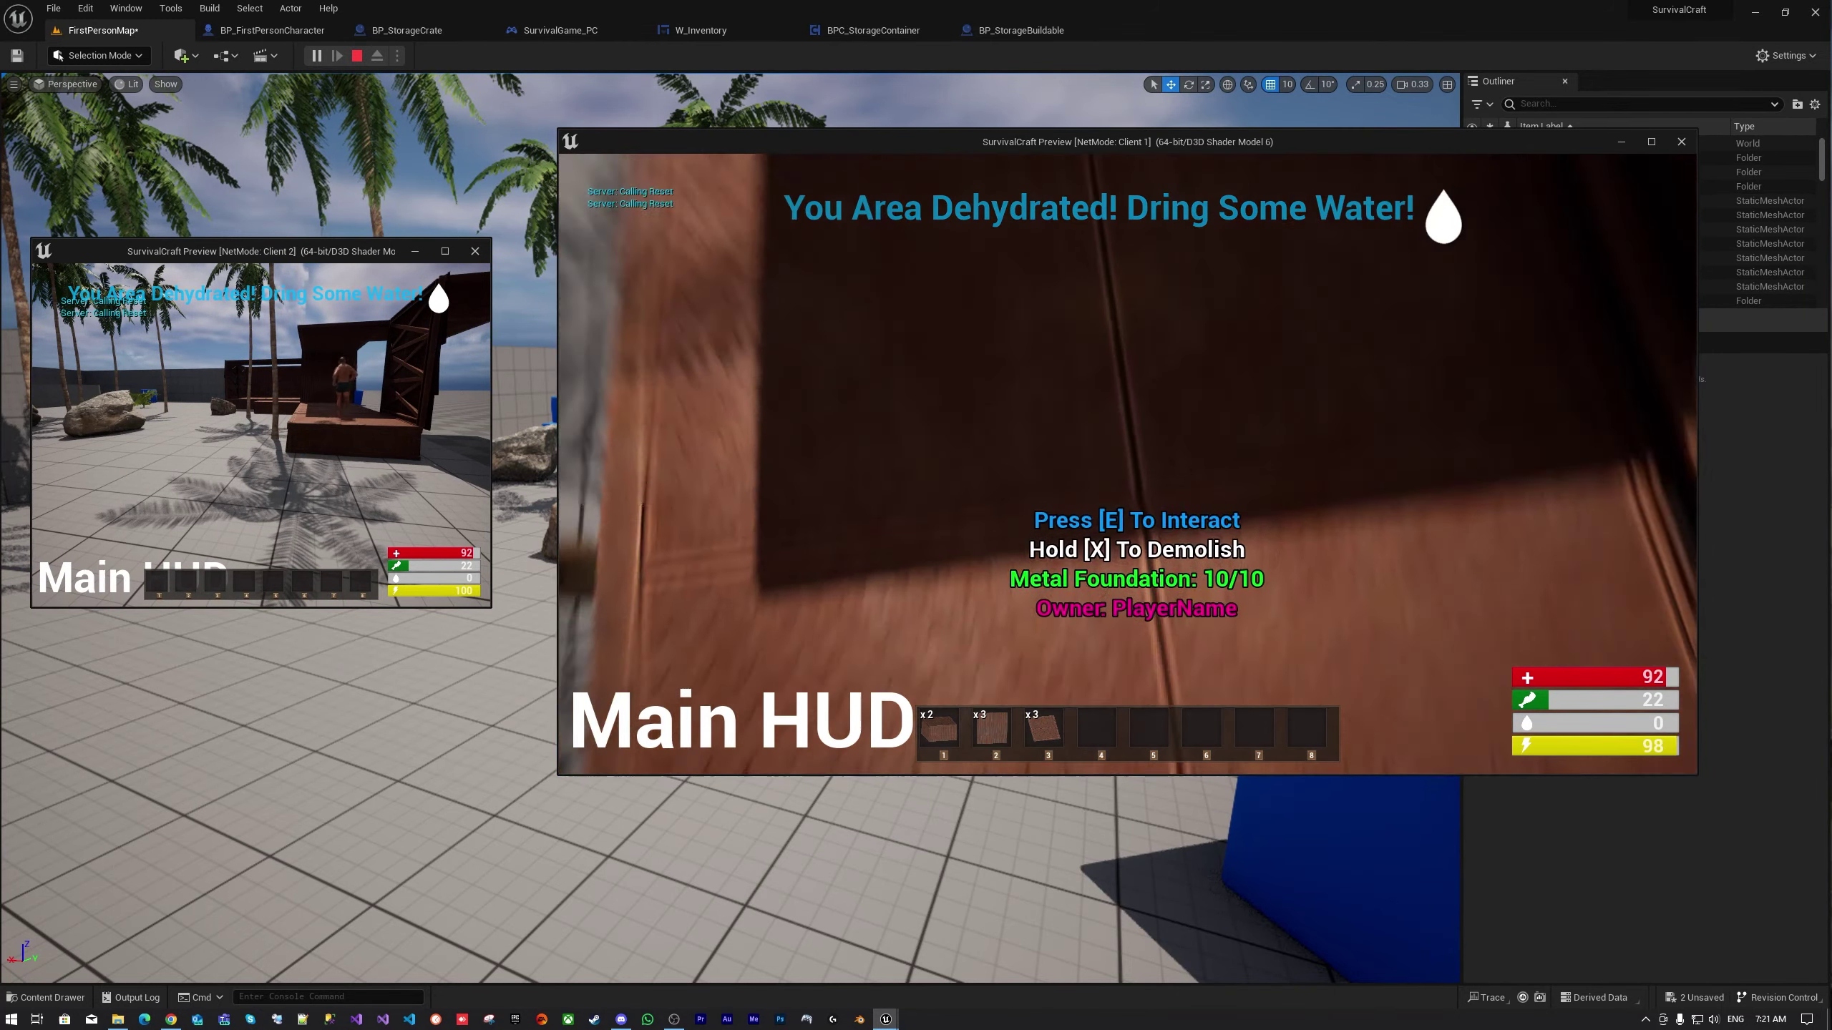
key("w")
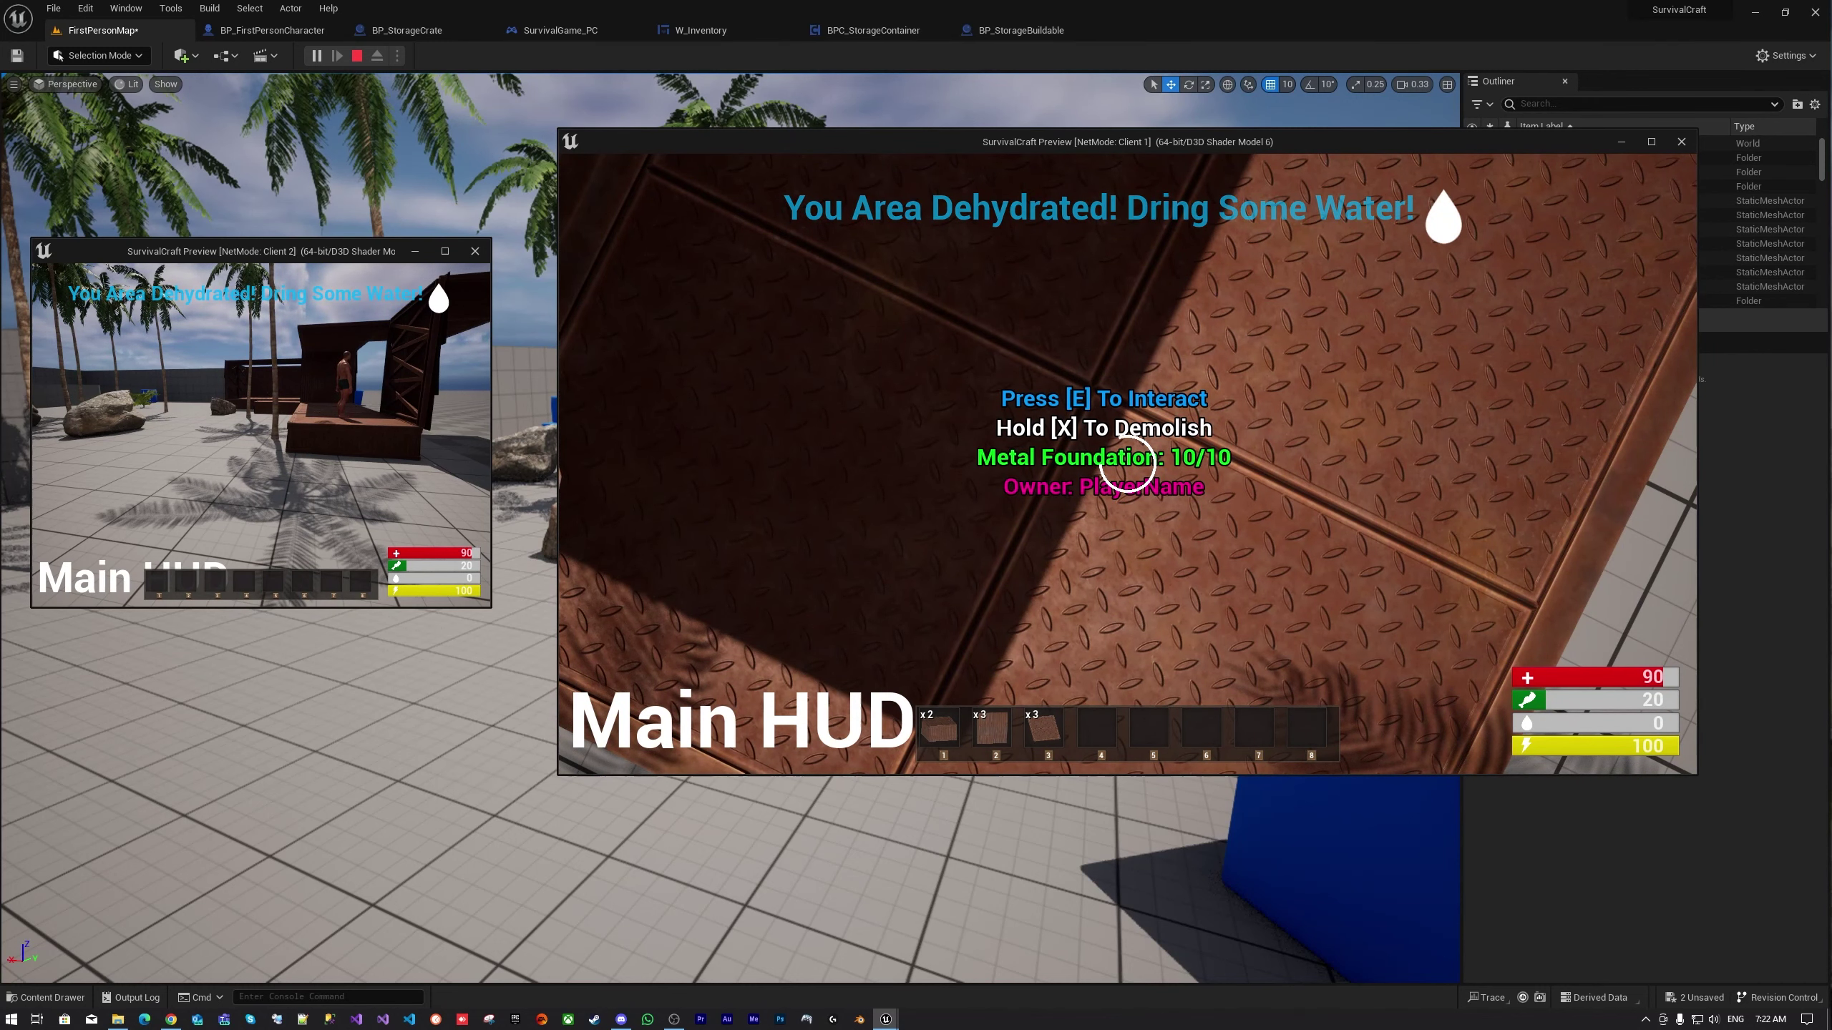
Strike the hut's pieces twice in Client 1, then stop the session and return to the character Event Graph
key("shift+w")
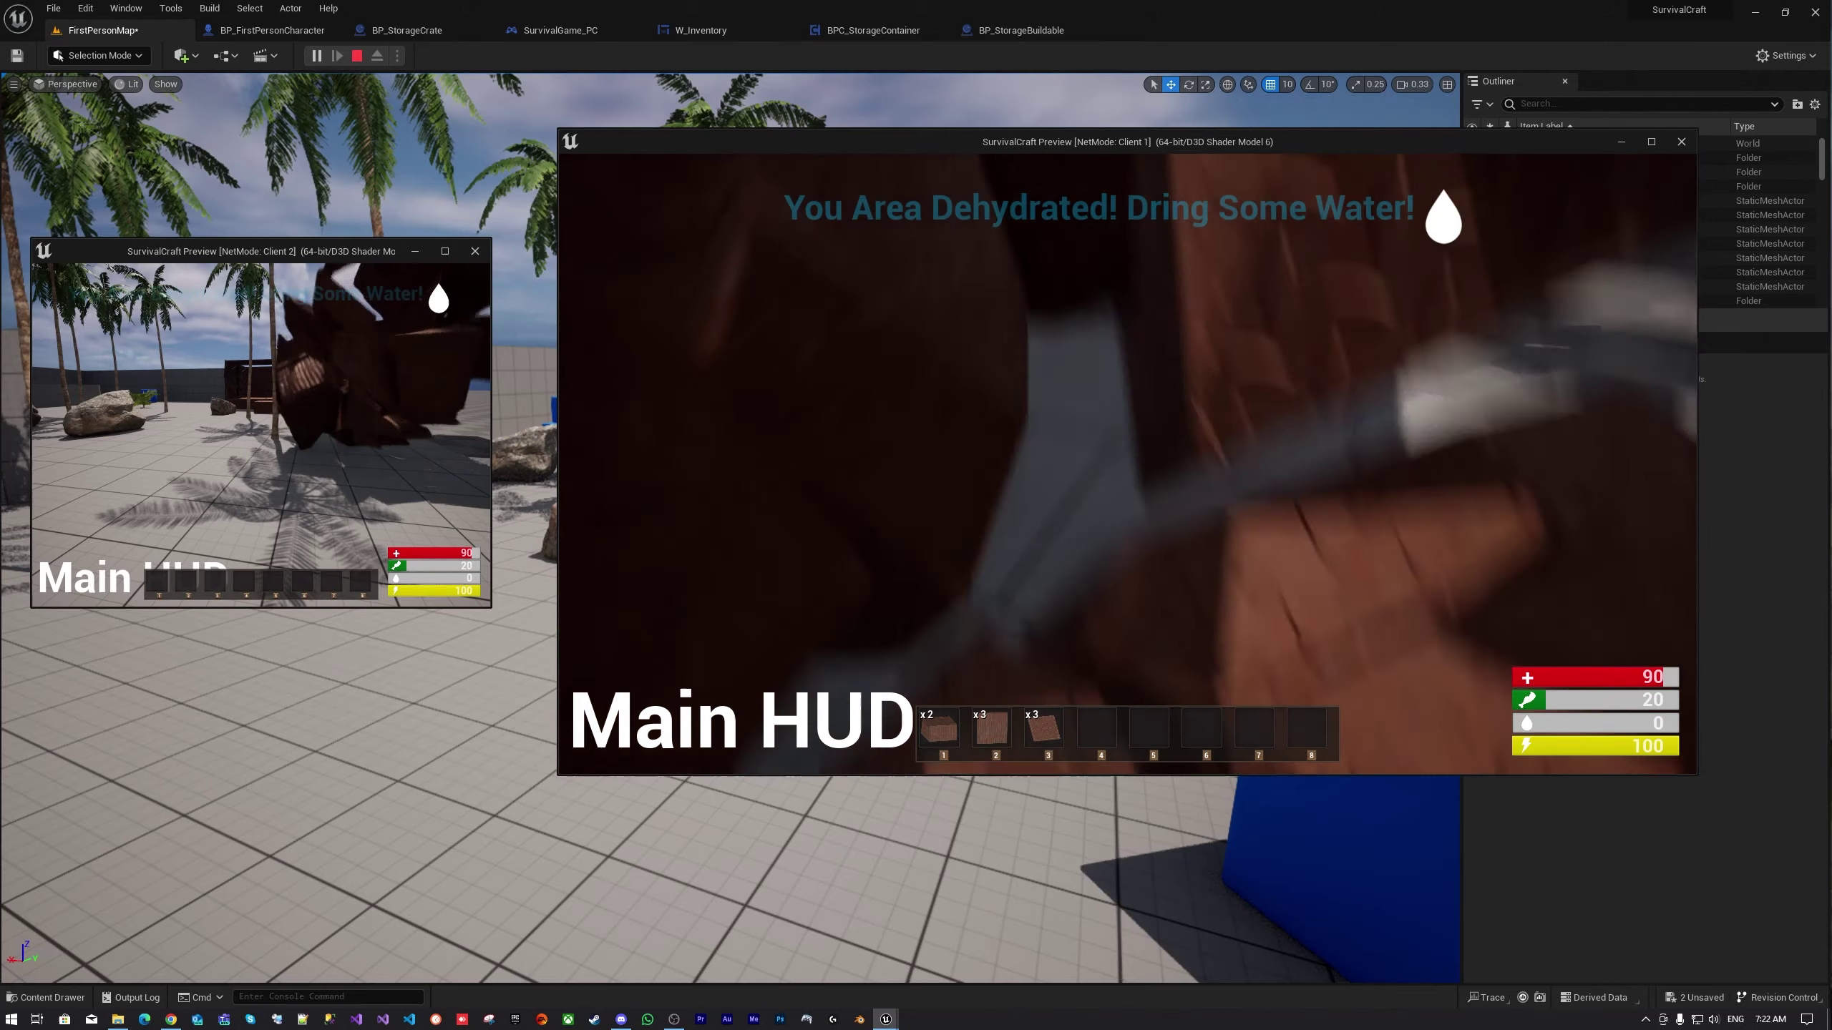
key("shift+w")
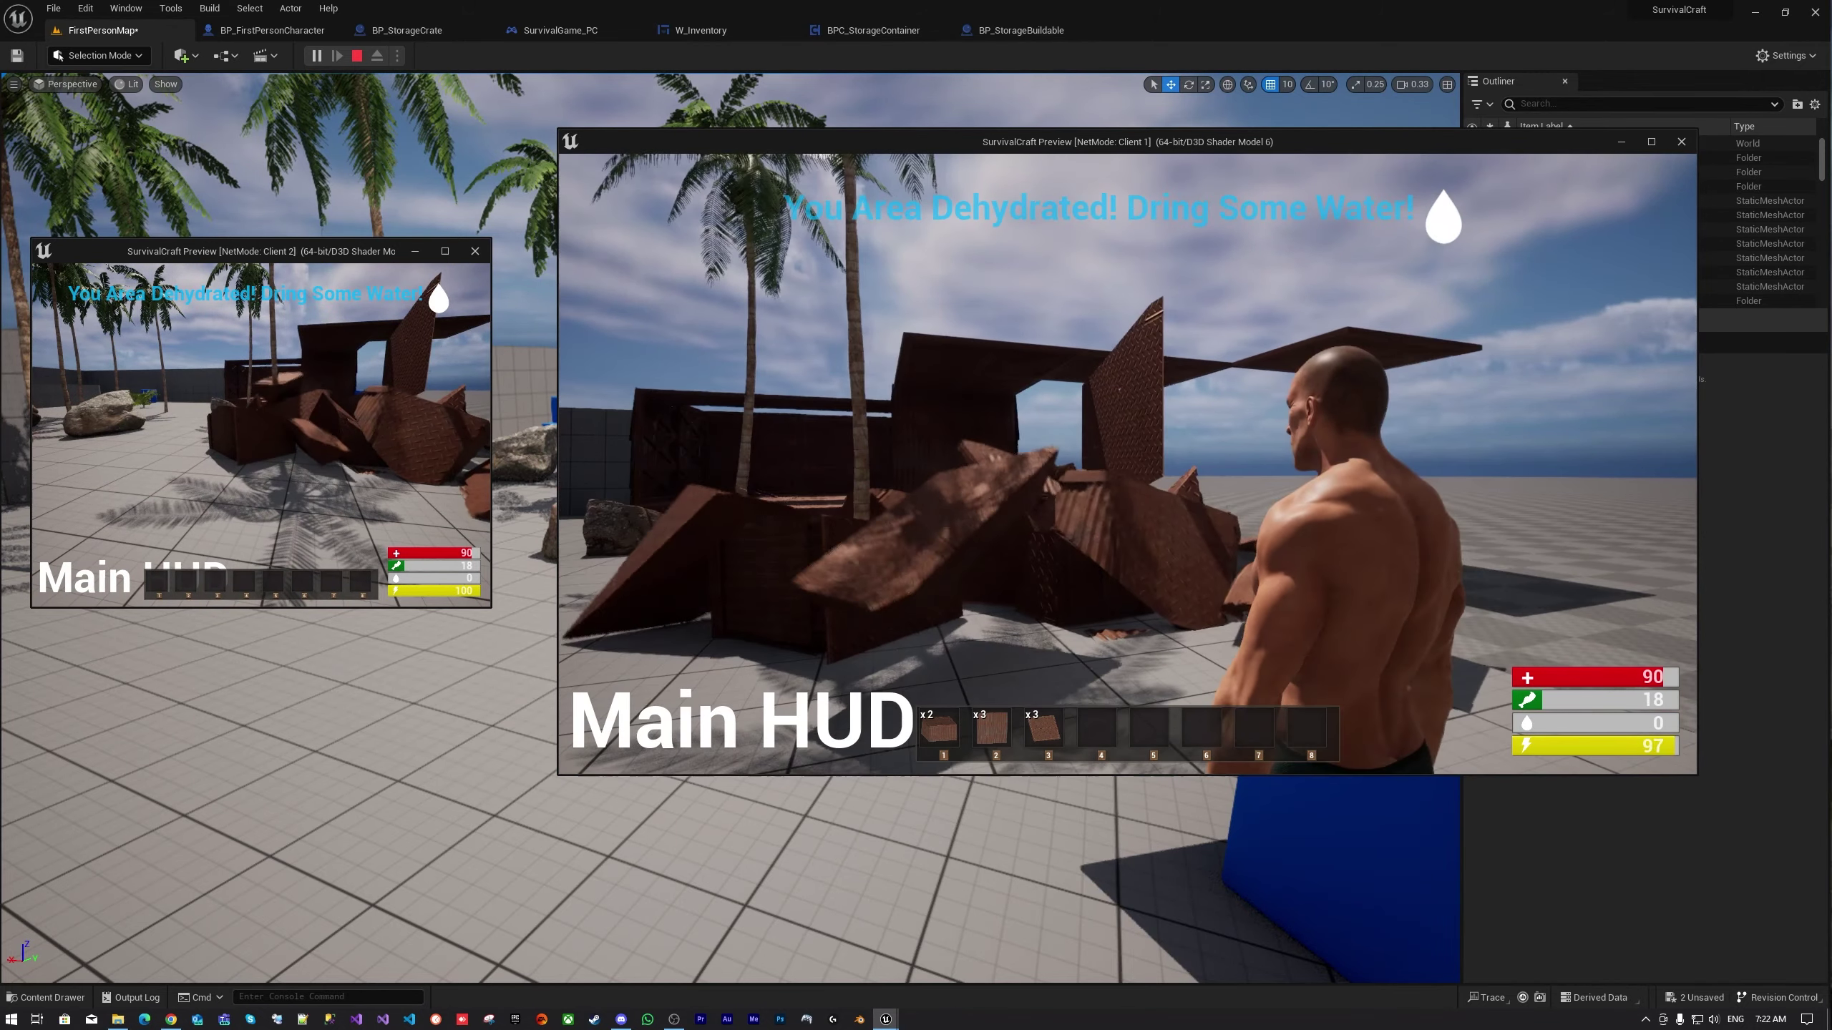
key("shift+w")
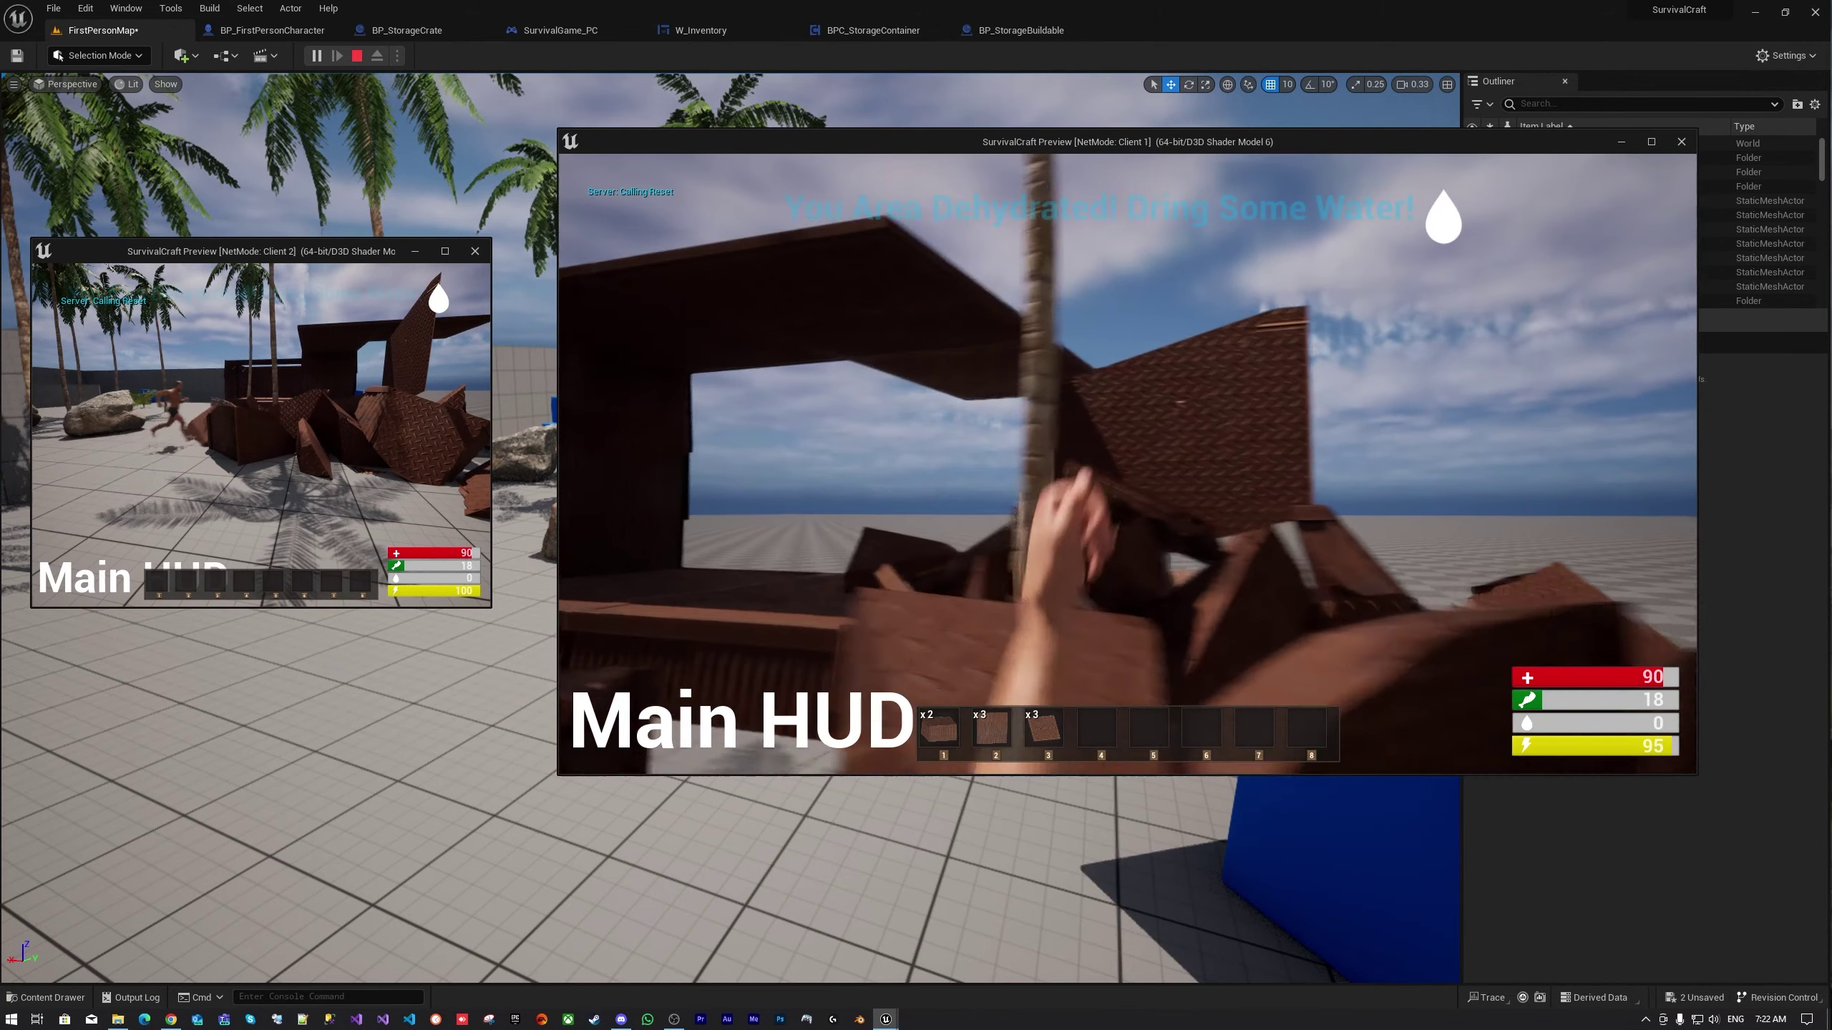
key("shift+w")
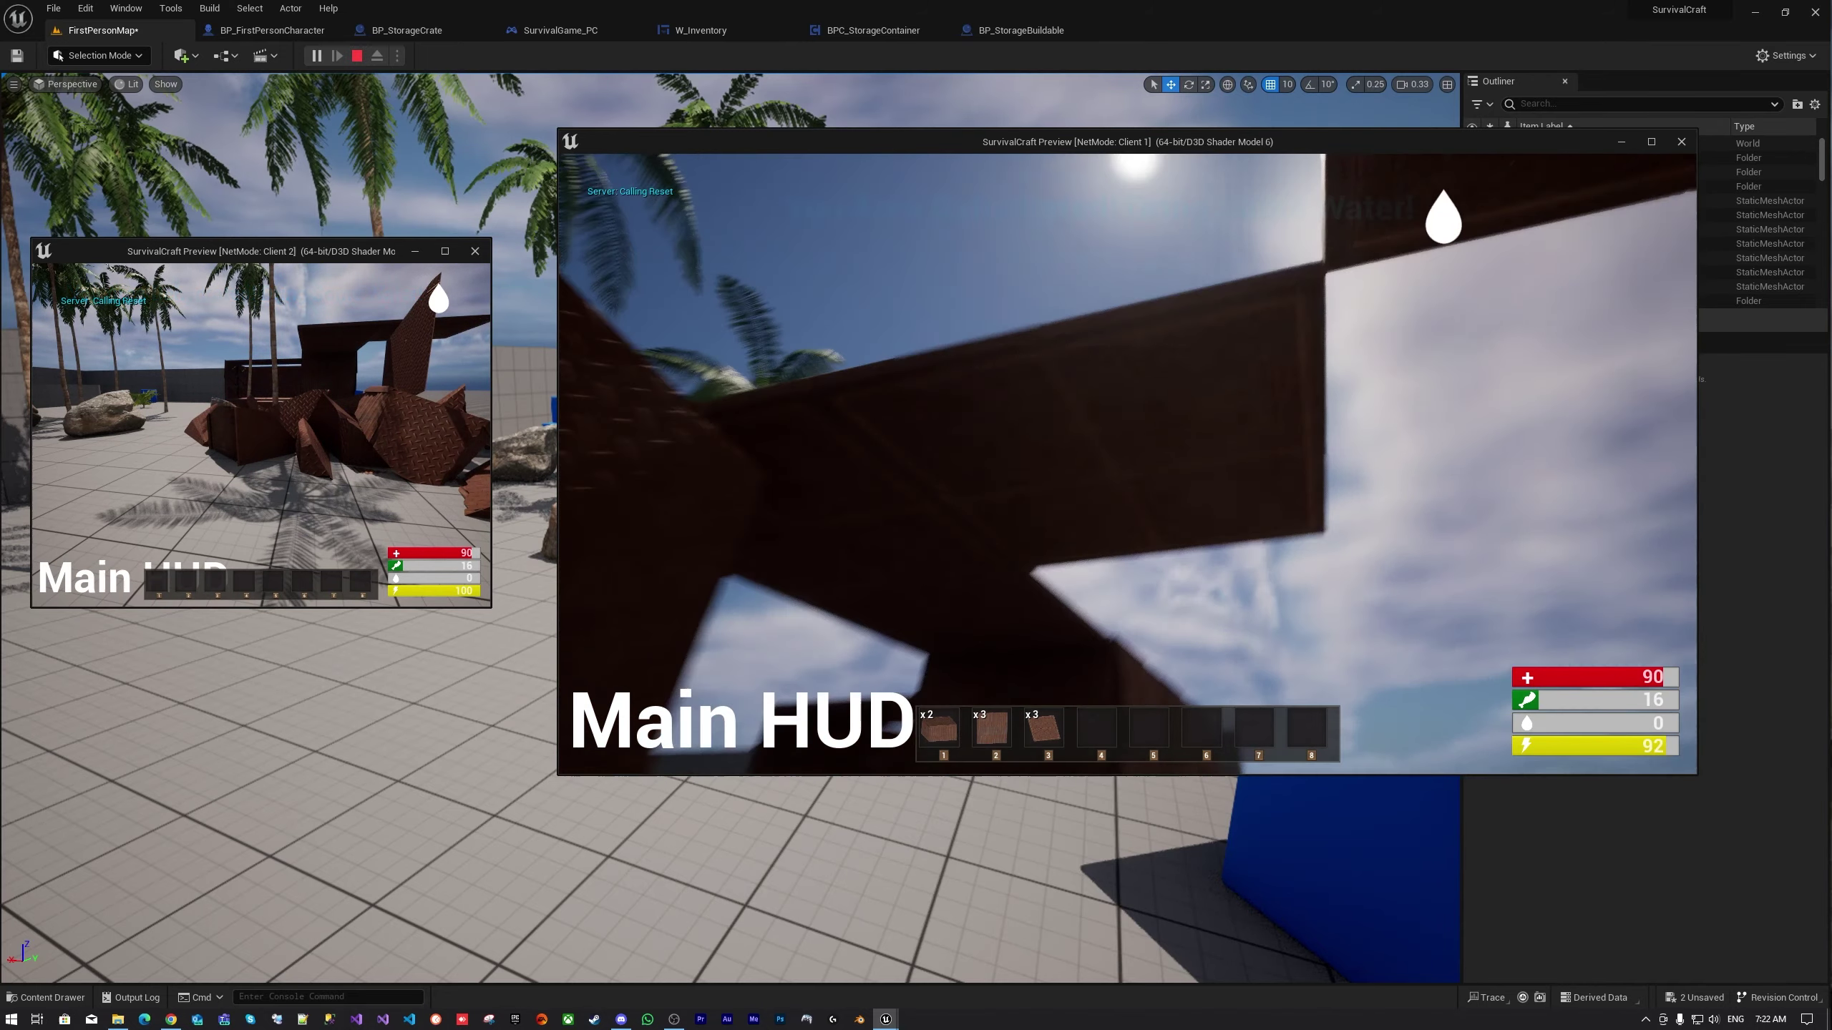
left_click(1127, 464)
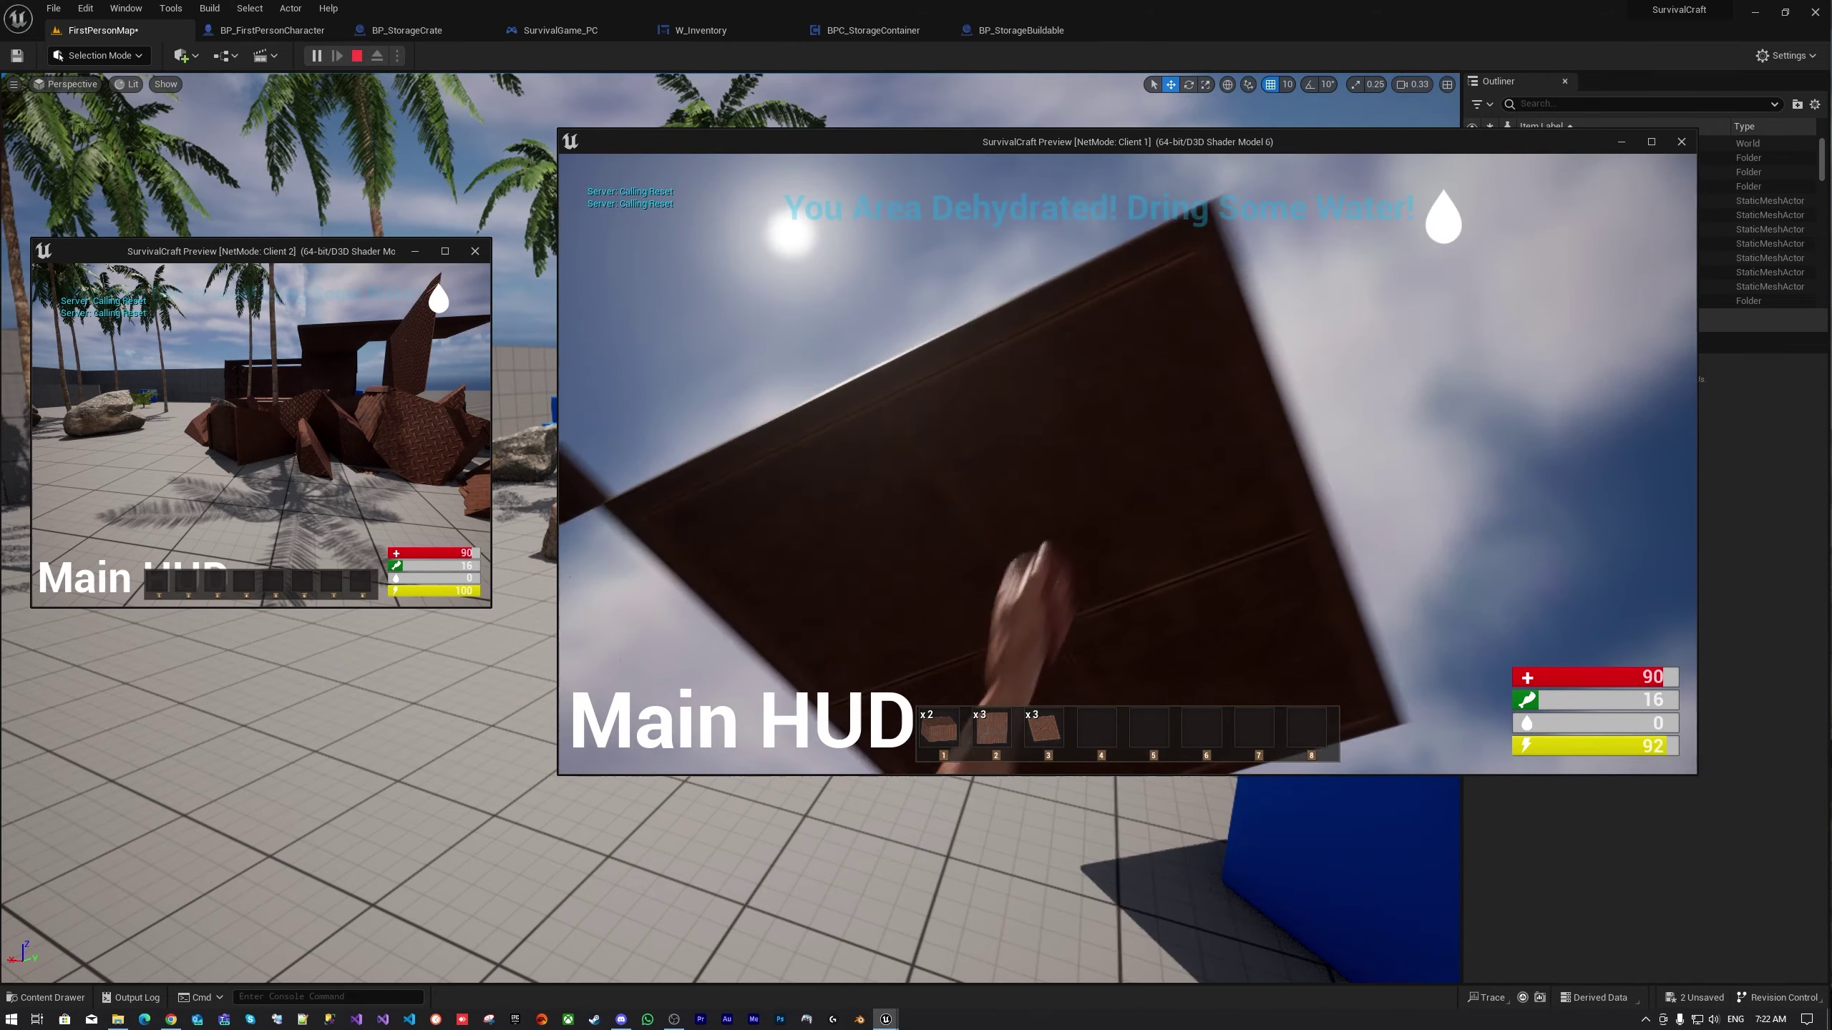
key("shift+s")
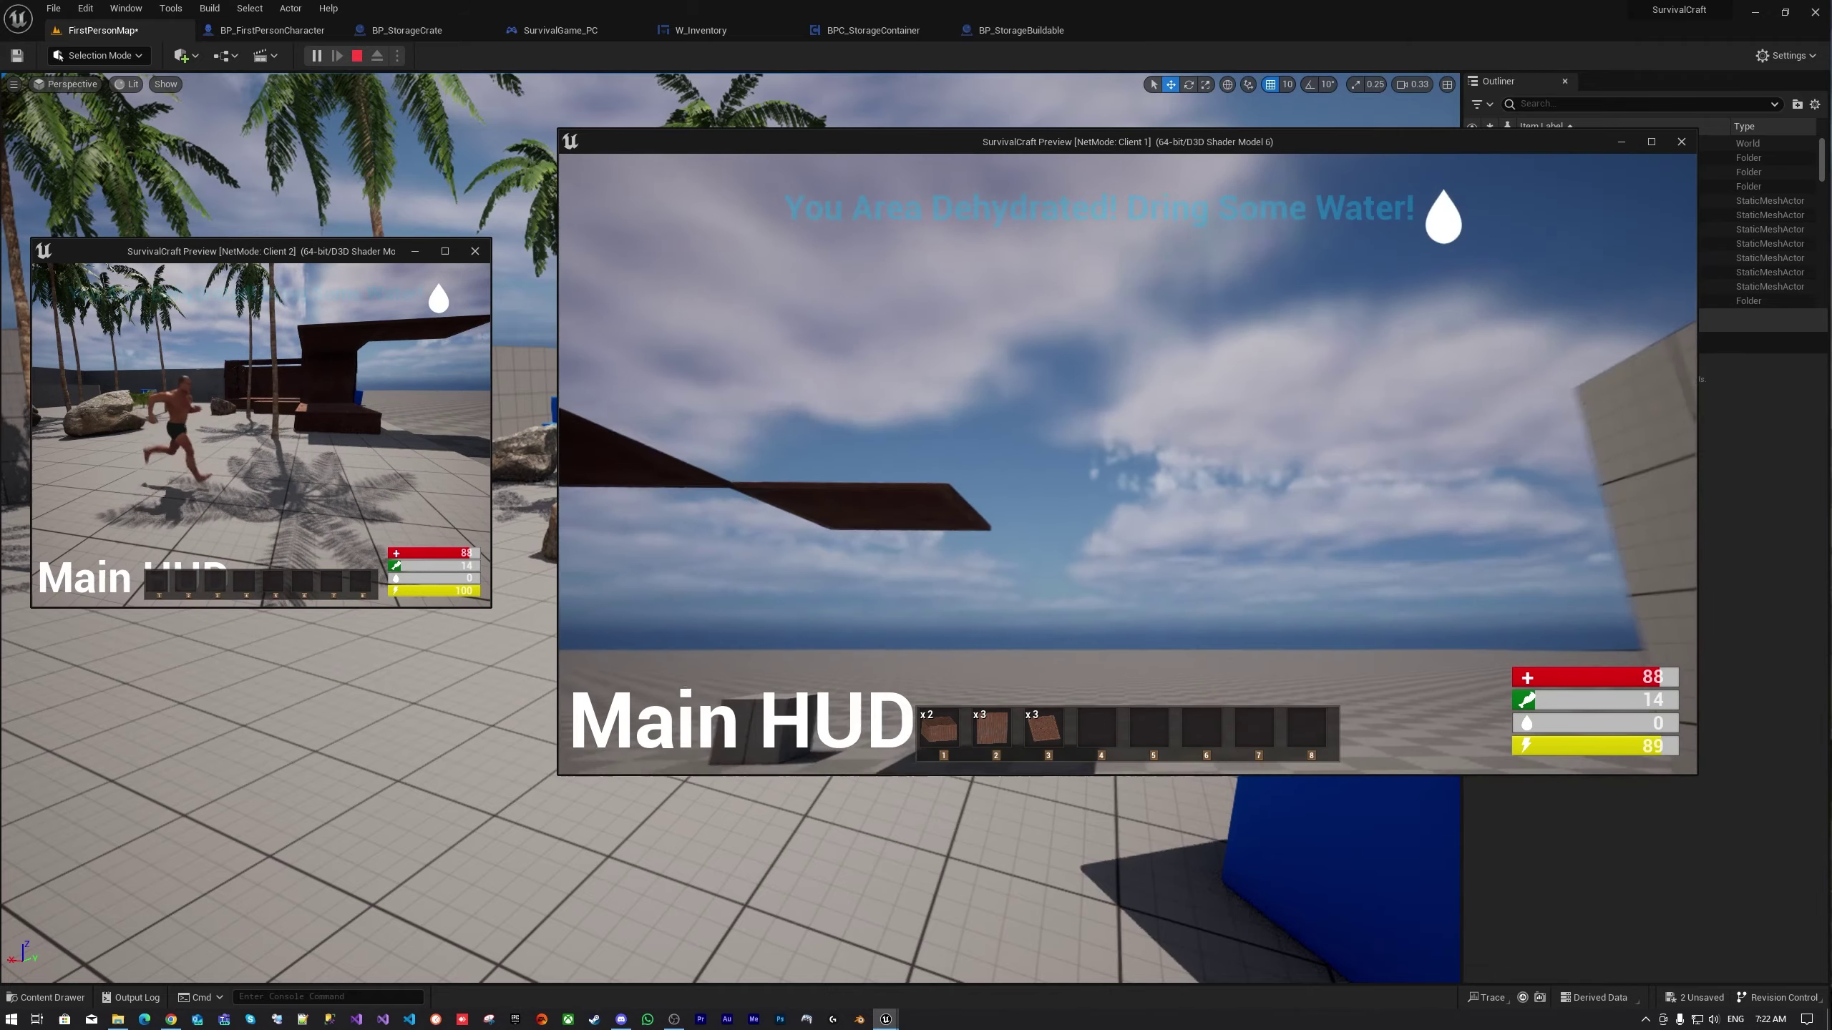
left_click(1127, 465)
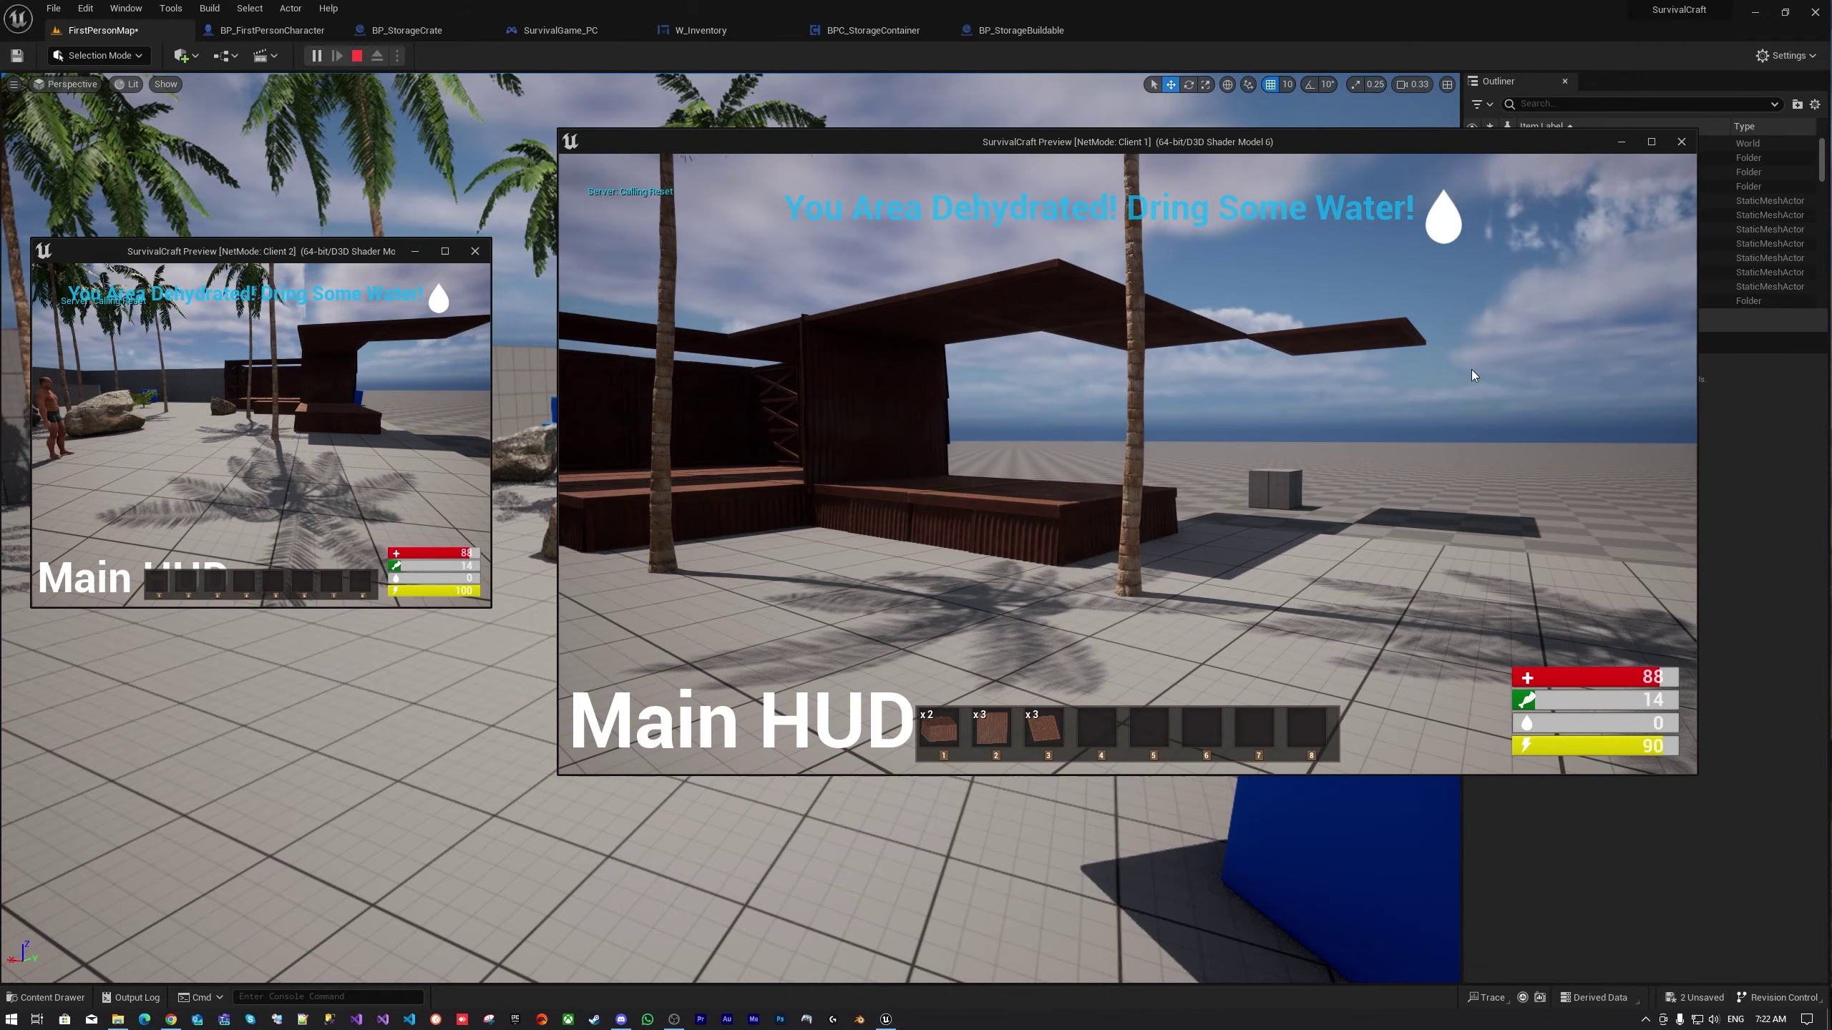
key("Escape")
left_click(267, 29)
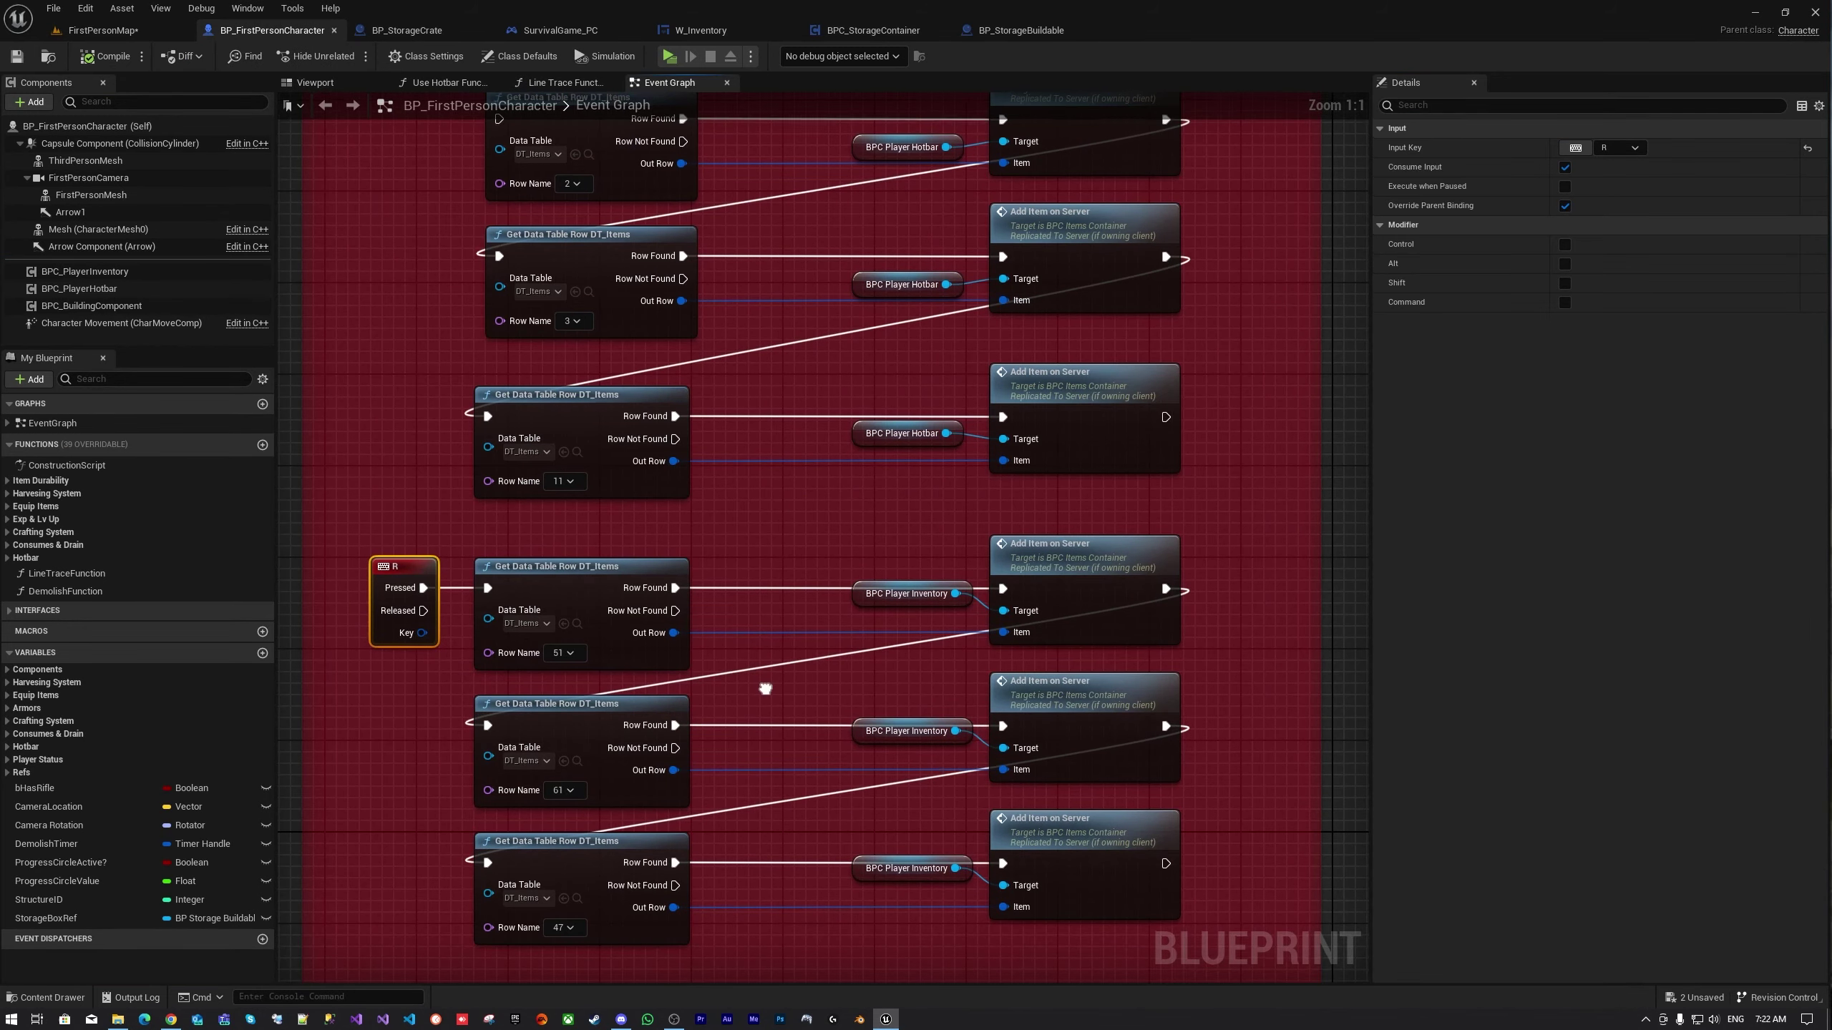
Check the R-key item lookup's Row Name list, leaving it at 51
scroll(764, 692, "up", 2)
right_click_drag(764, 692, 873, 521)
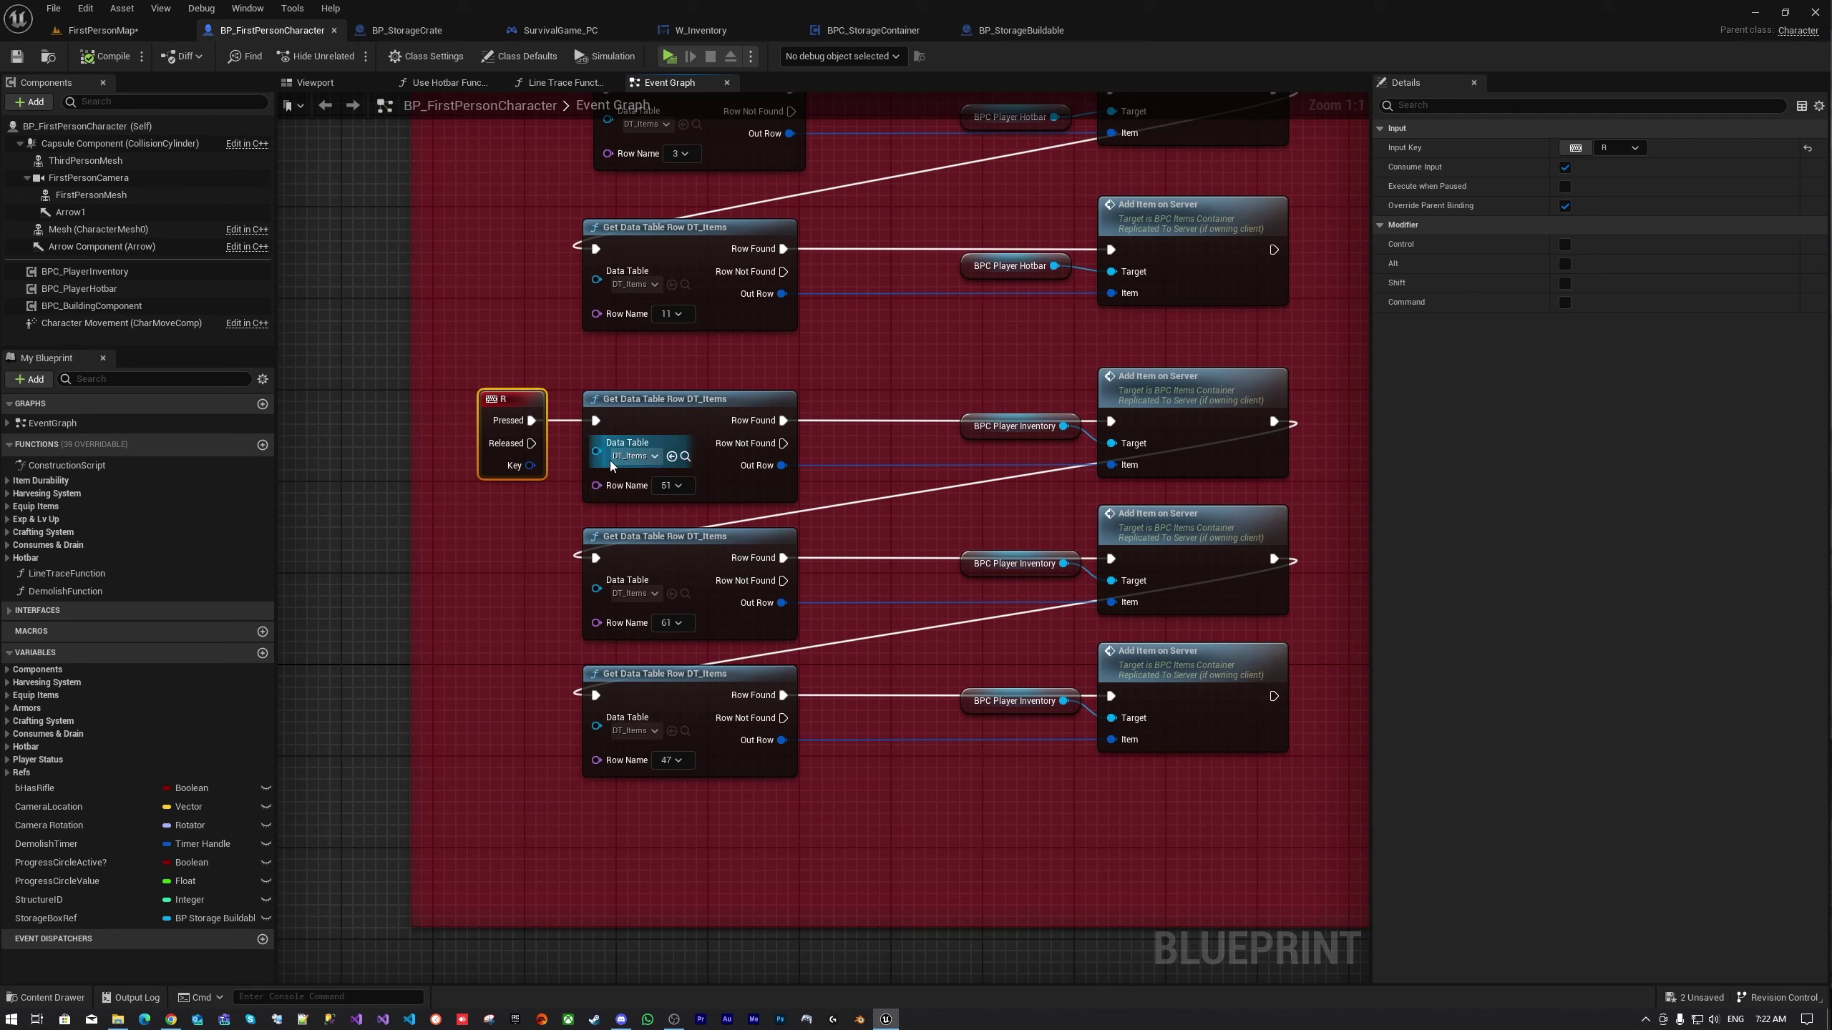
left_click(678, 487)
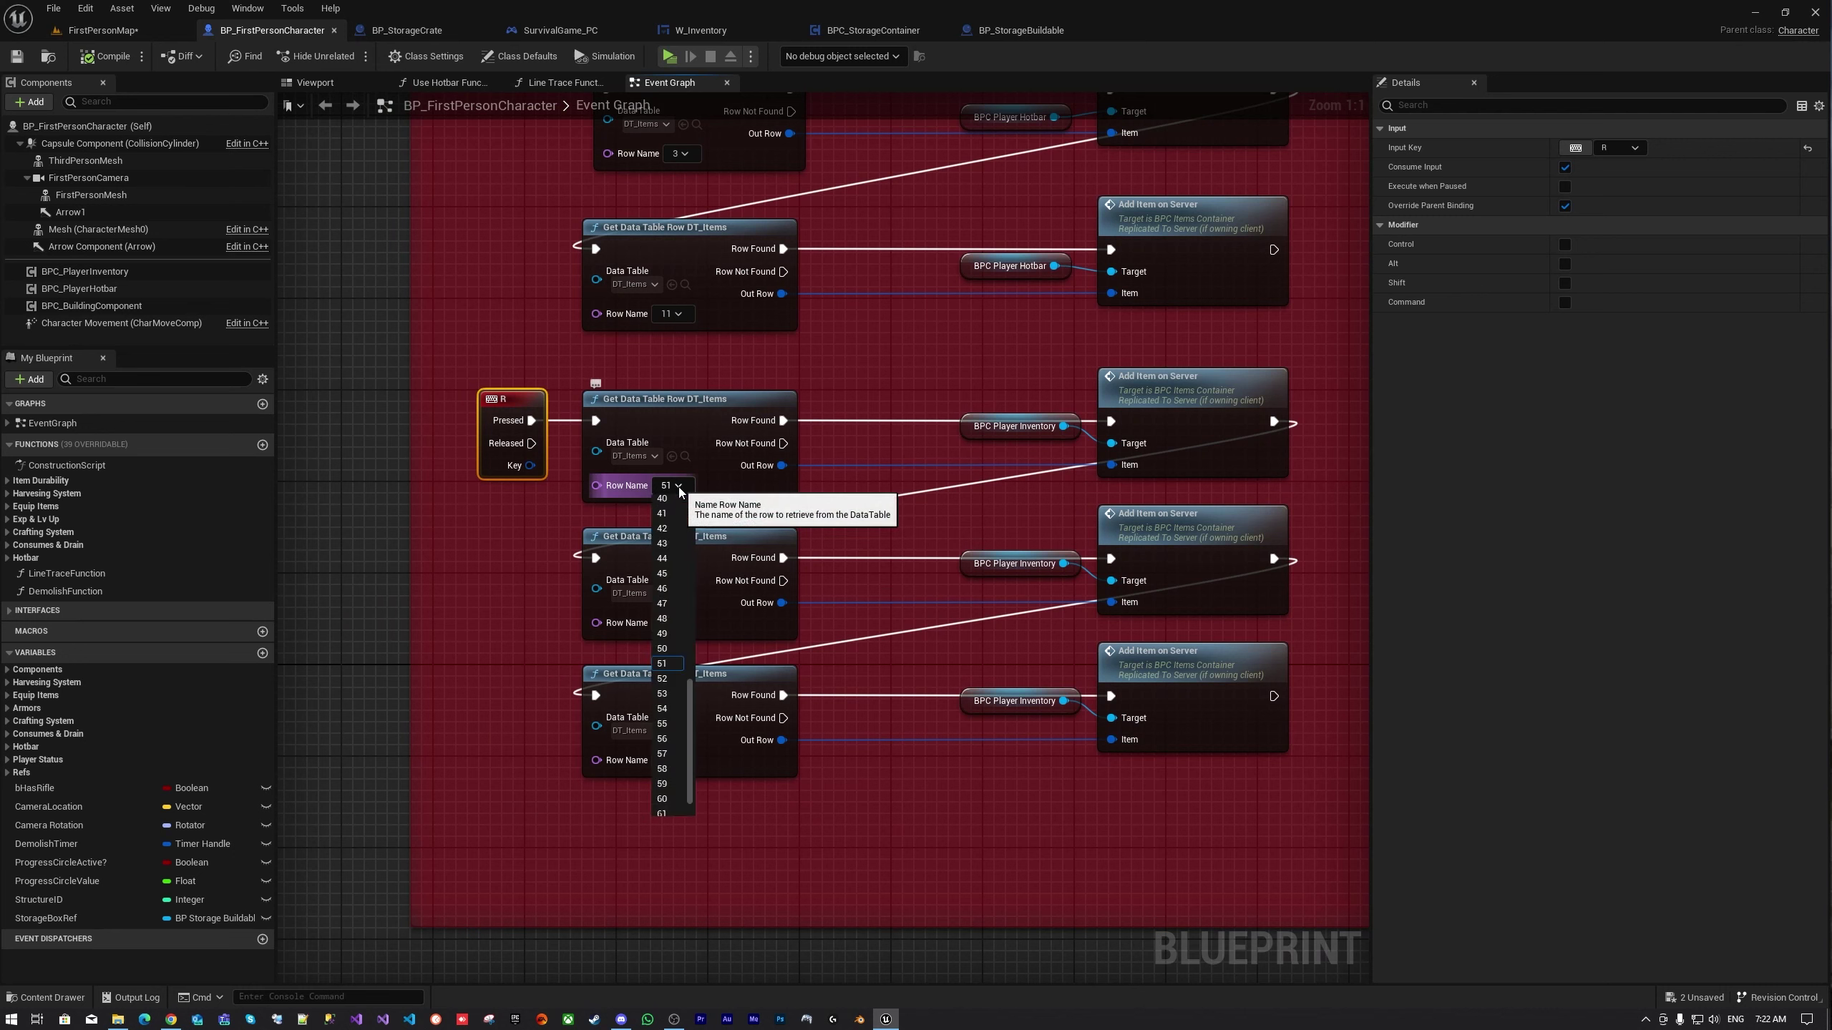
left_click(678, 487)
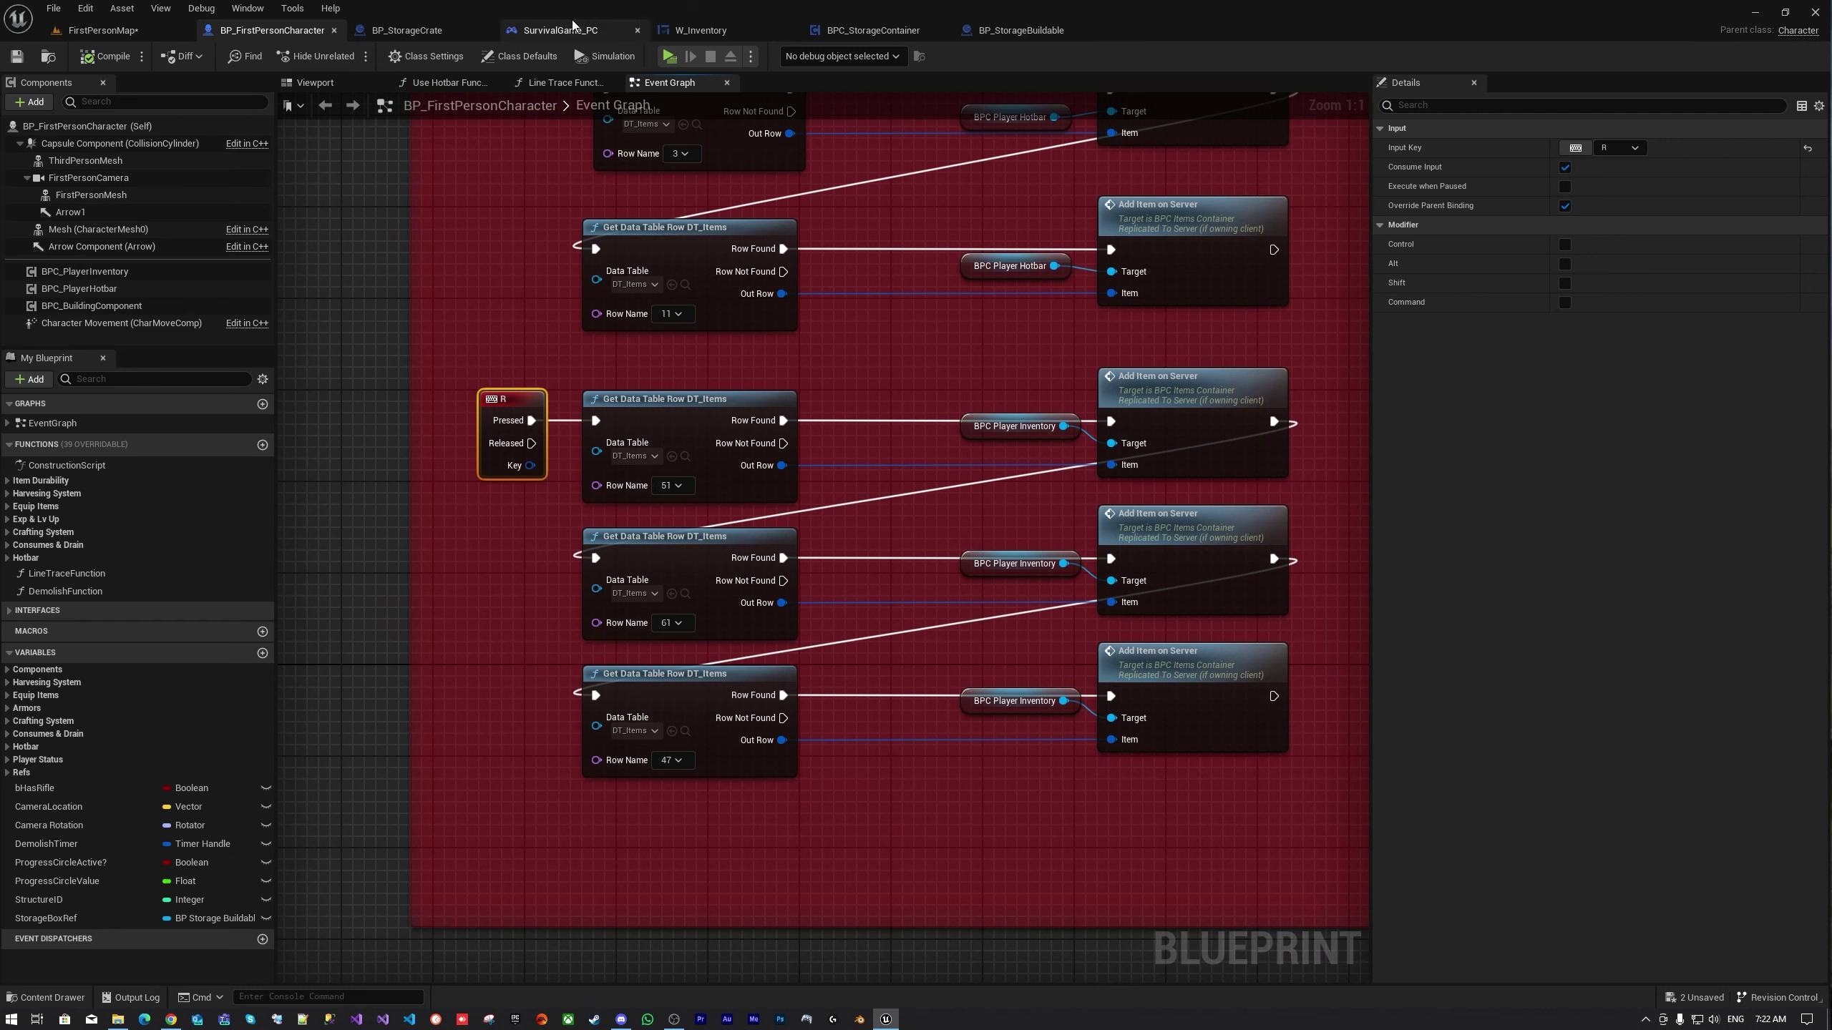
Open the Content Drawer and browse into the EasyBuildingSystem folder
left_click(515, 968)
key("ctrl+space")
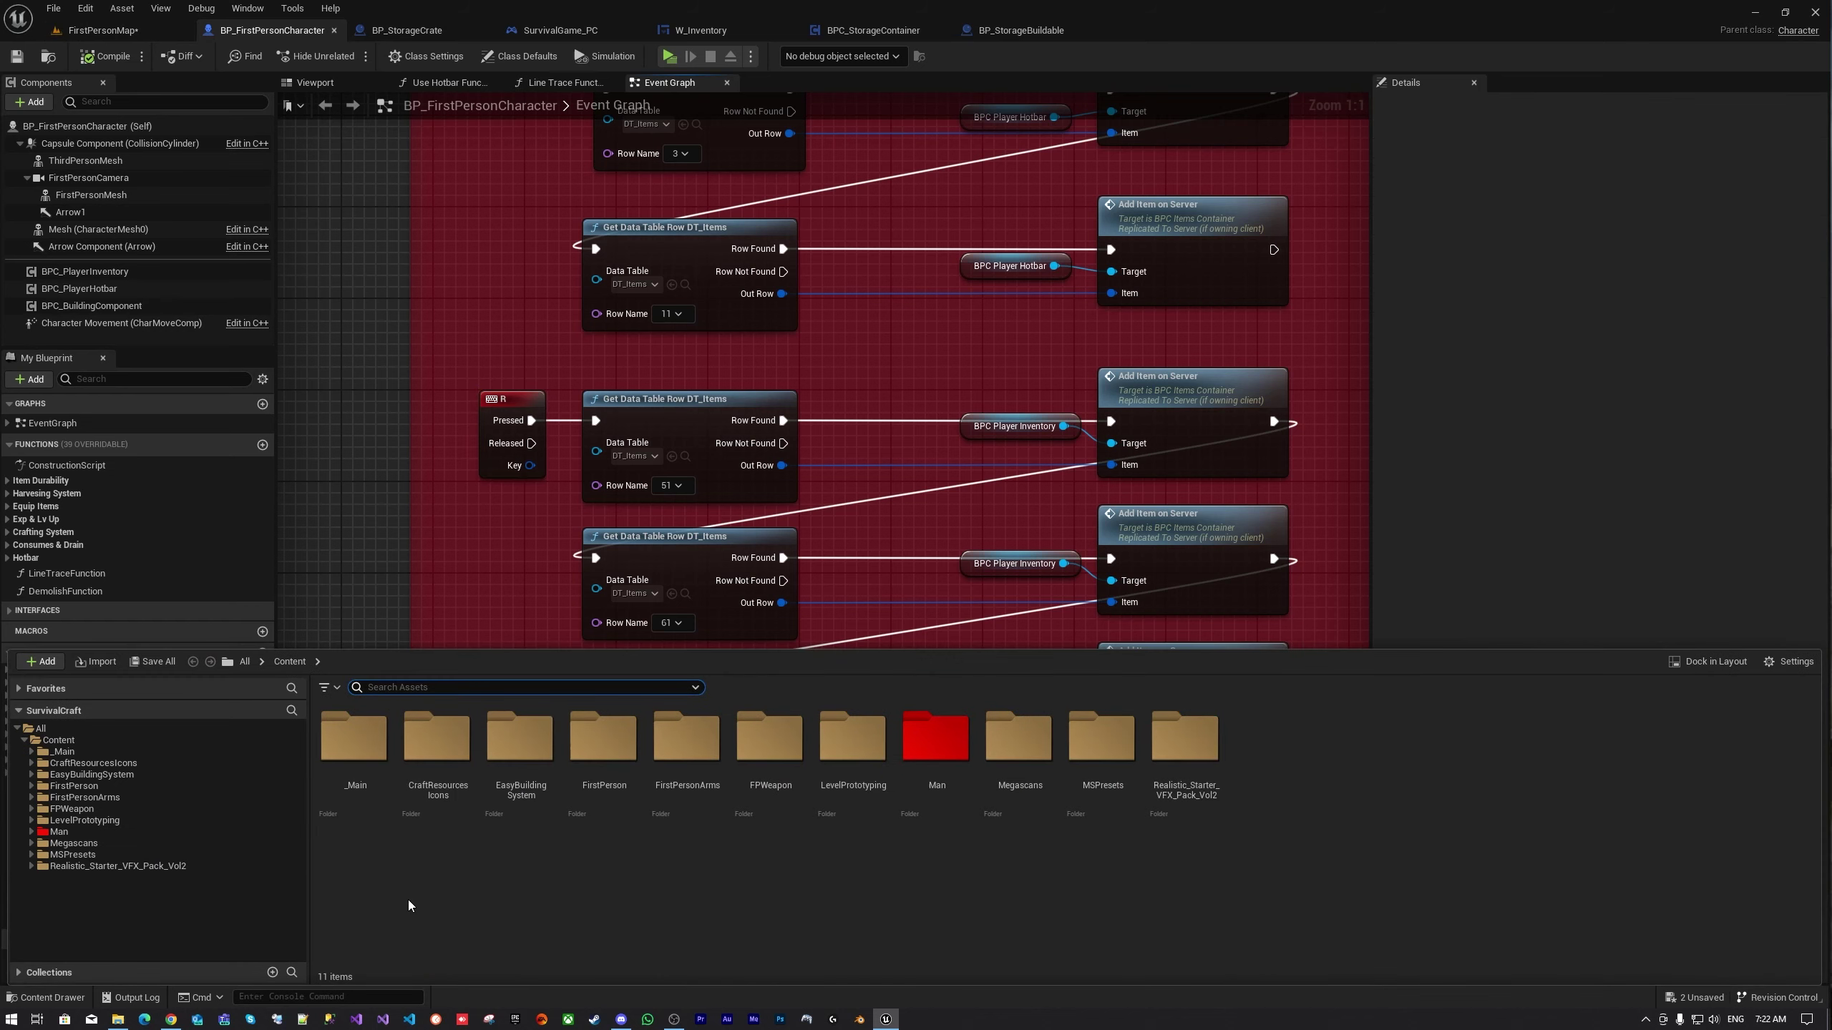
left_click(912, 875)
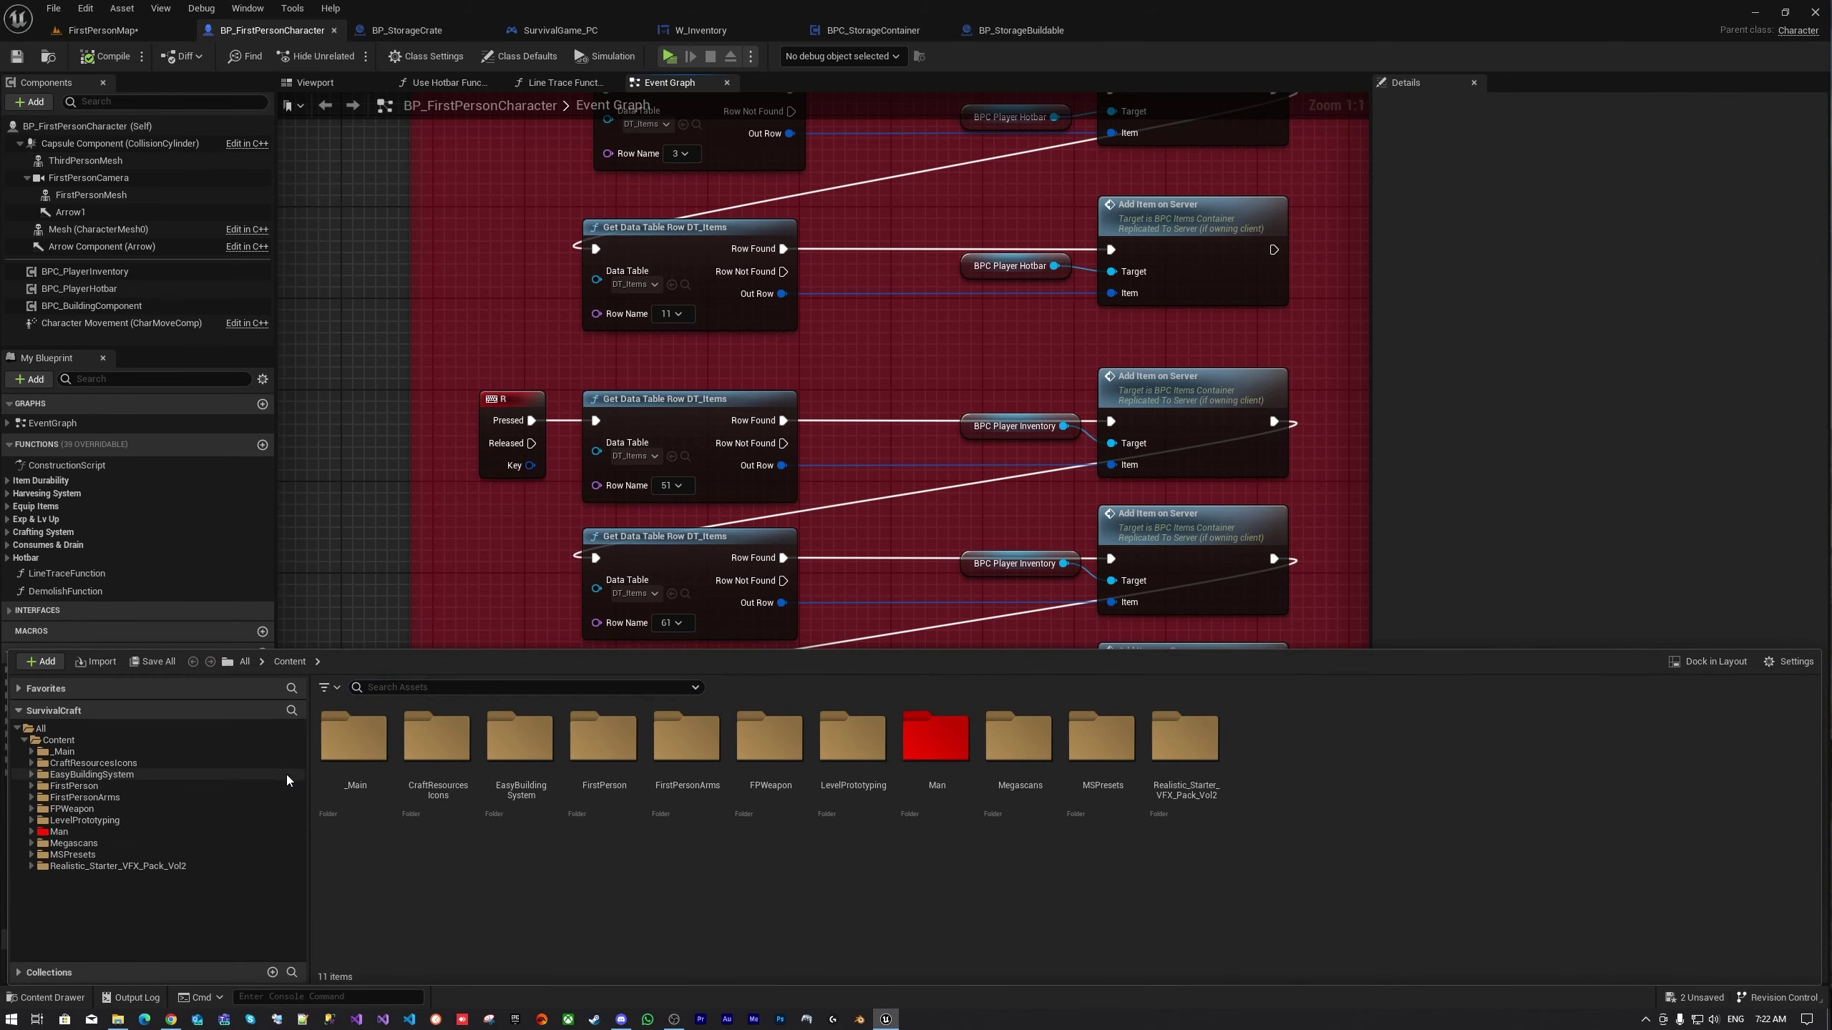
double_click(490, 763)
Open the DT_Items data table and inspect the Stone Stairs row
double_click(513, 740)
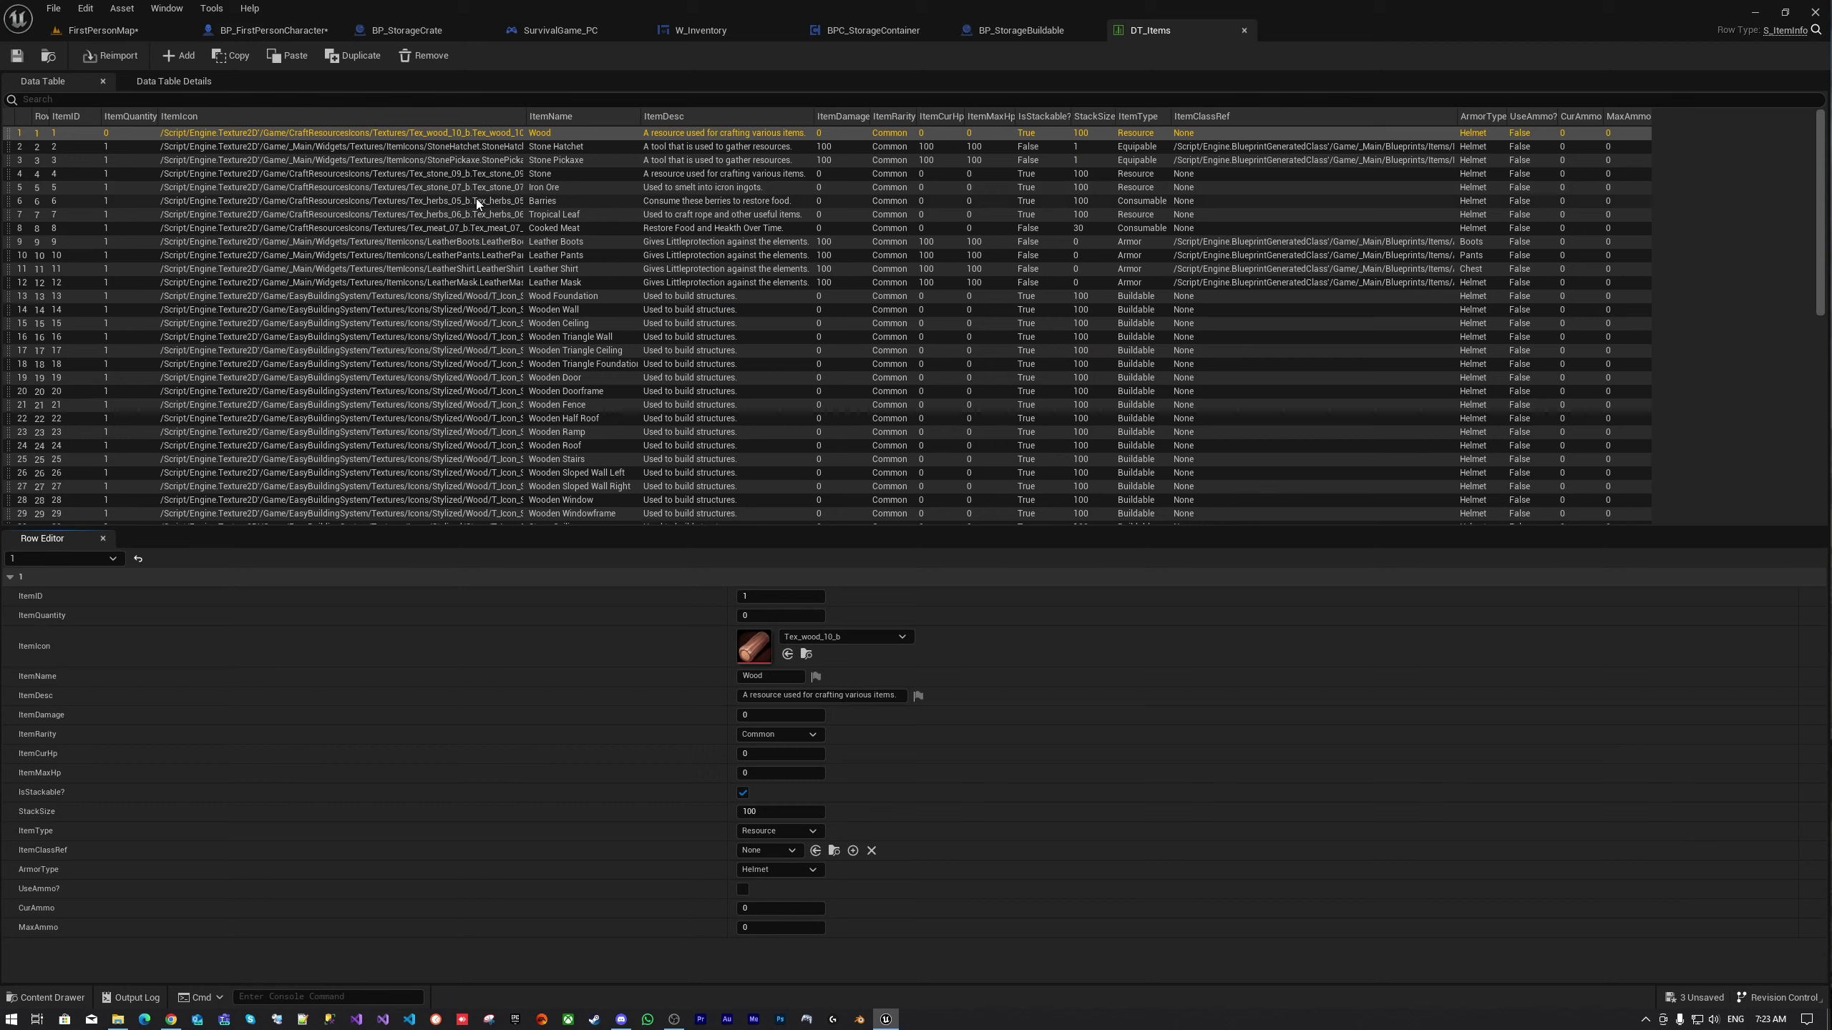
scroll(635, 292, "down", 10)
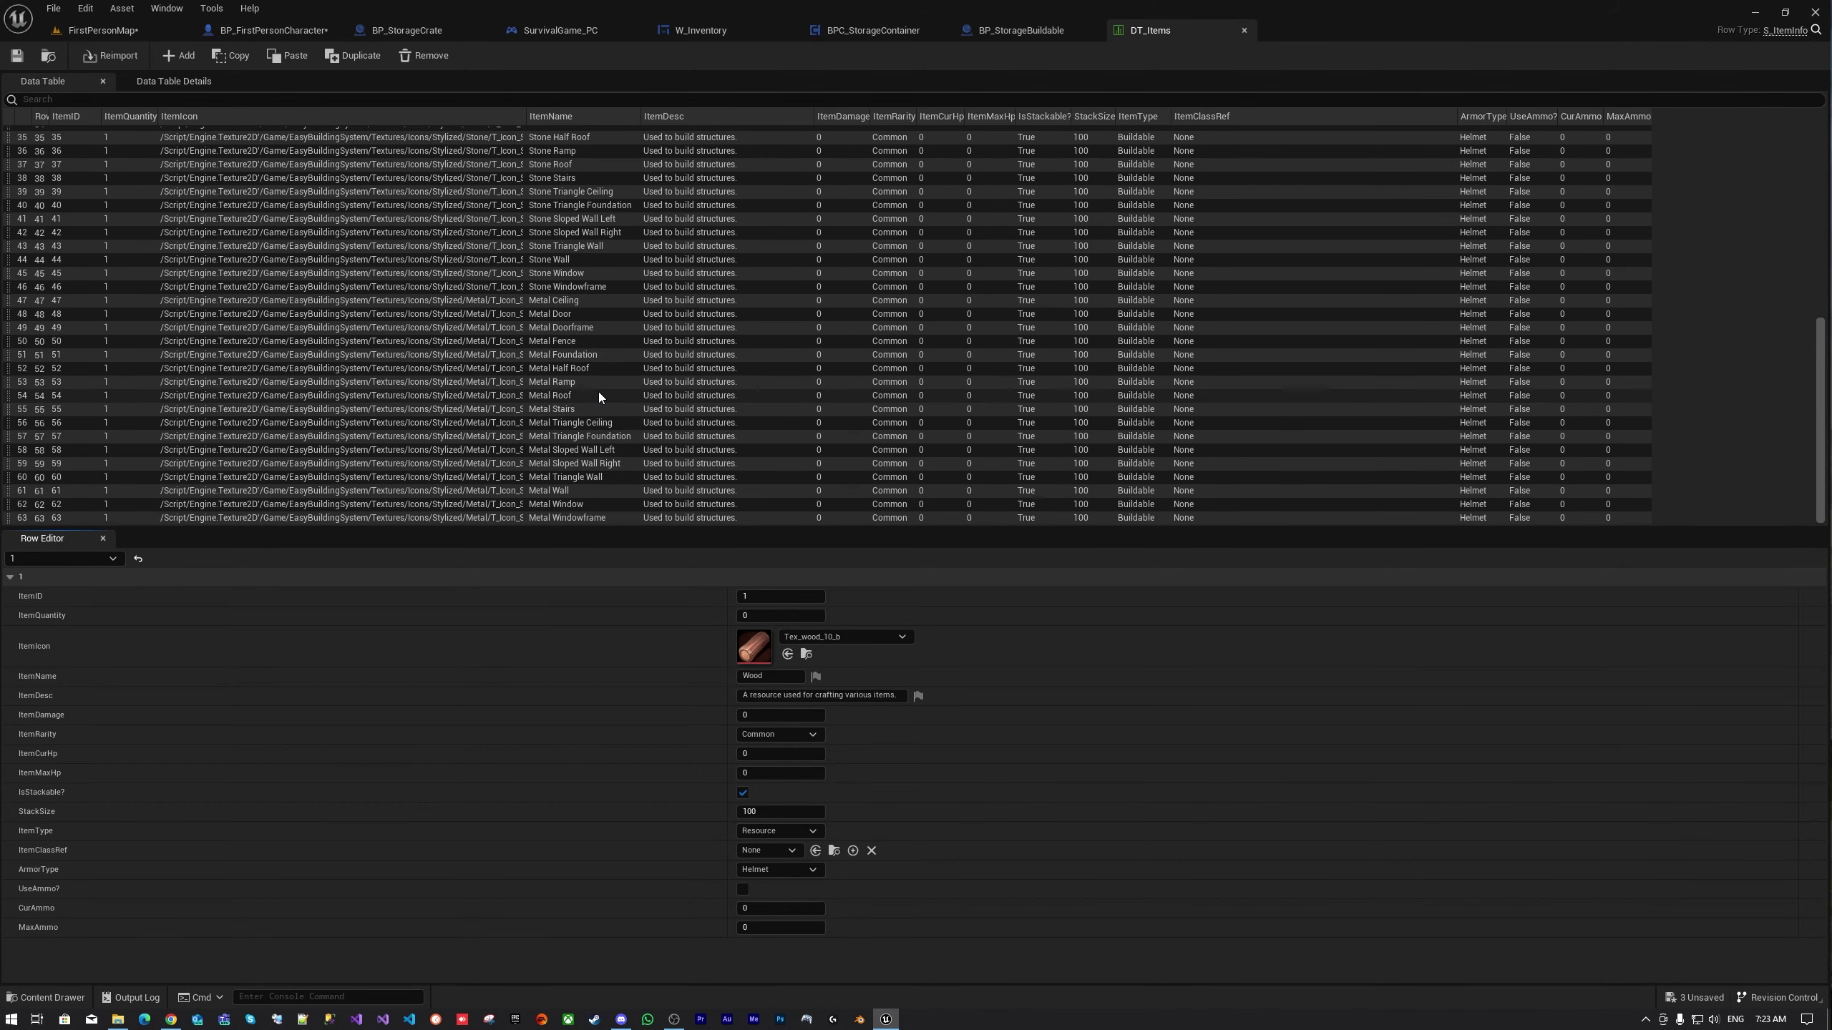
left_click(256, 30)
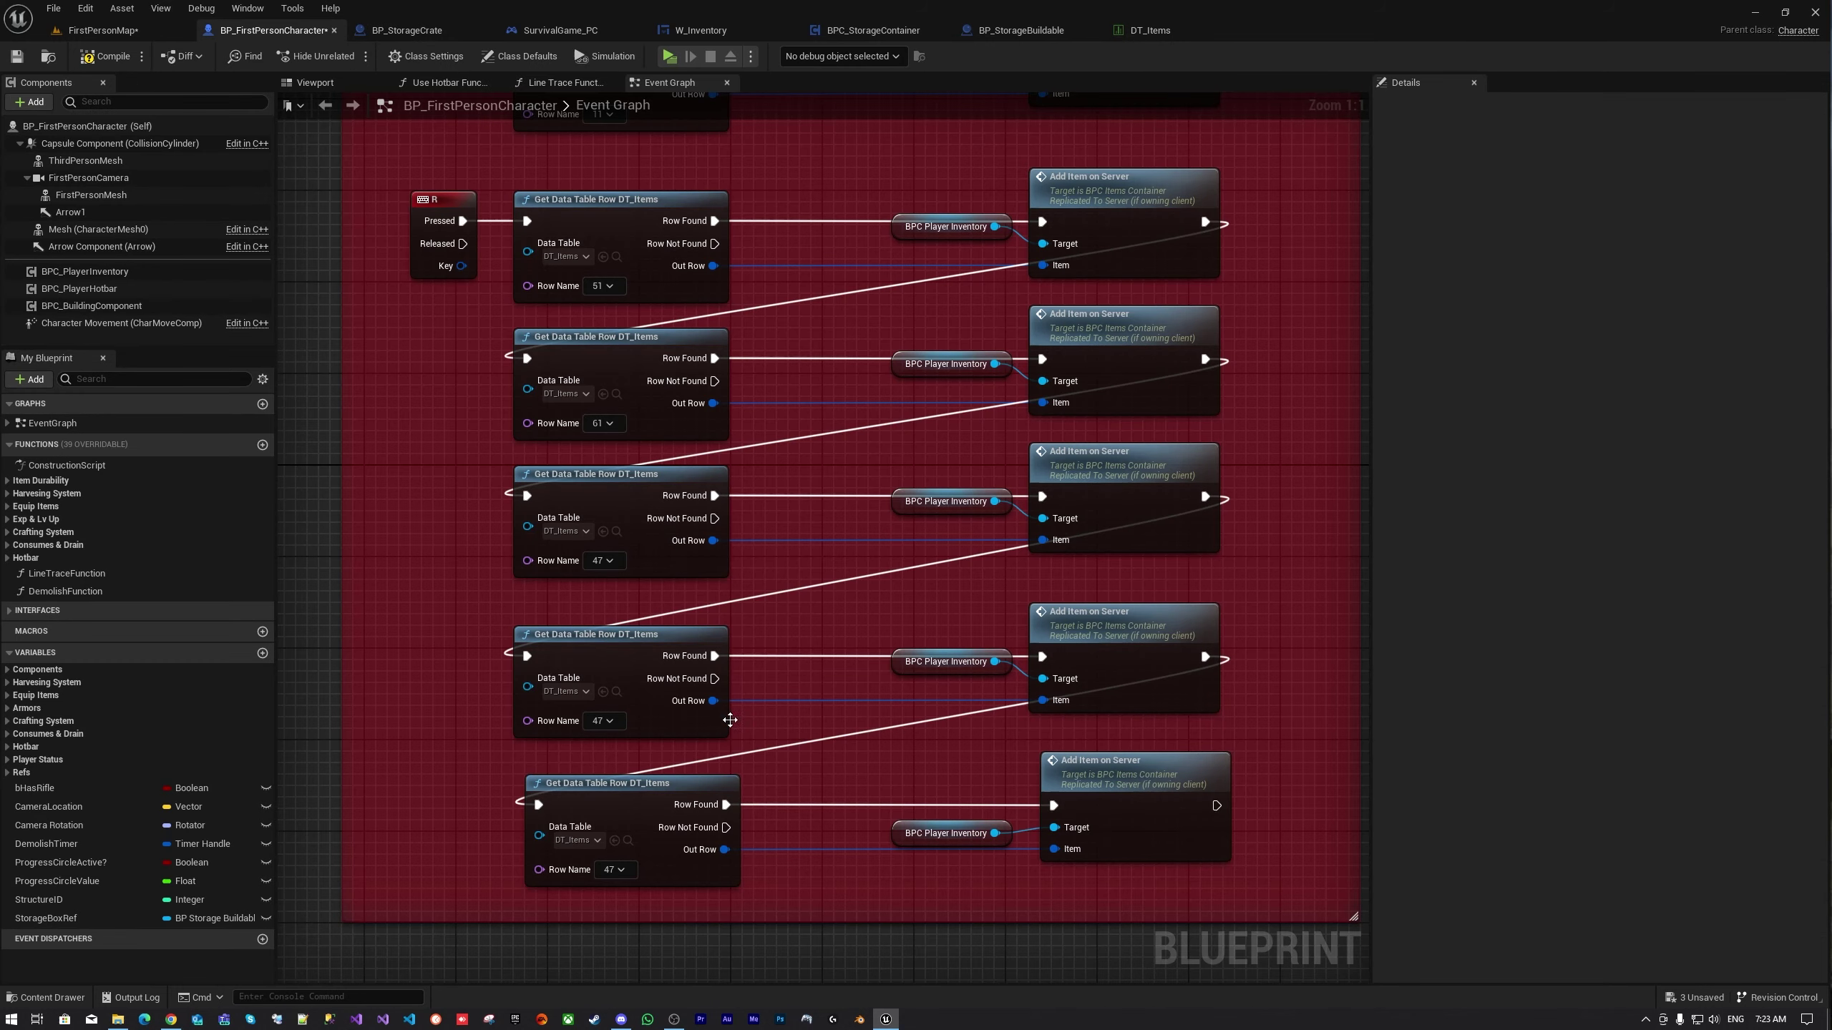
left_click(1142, 34)
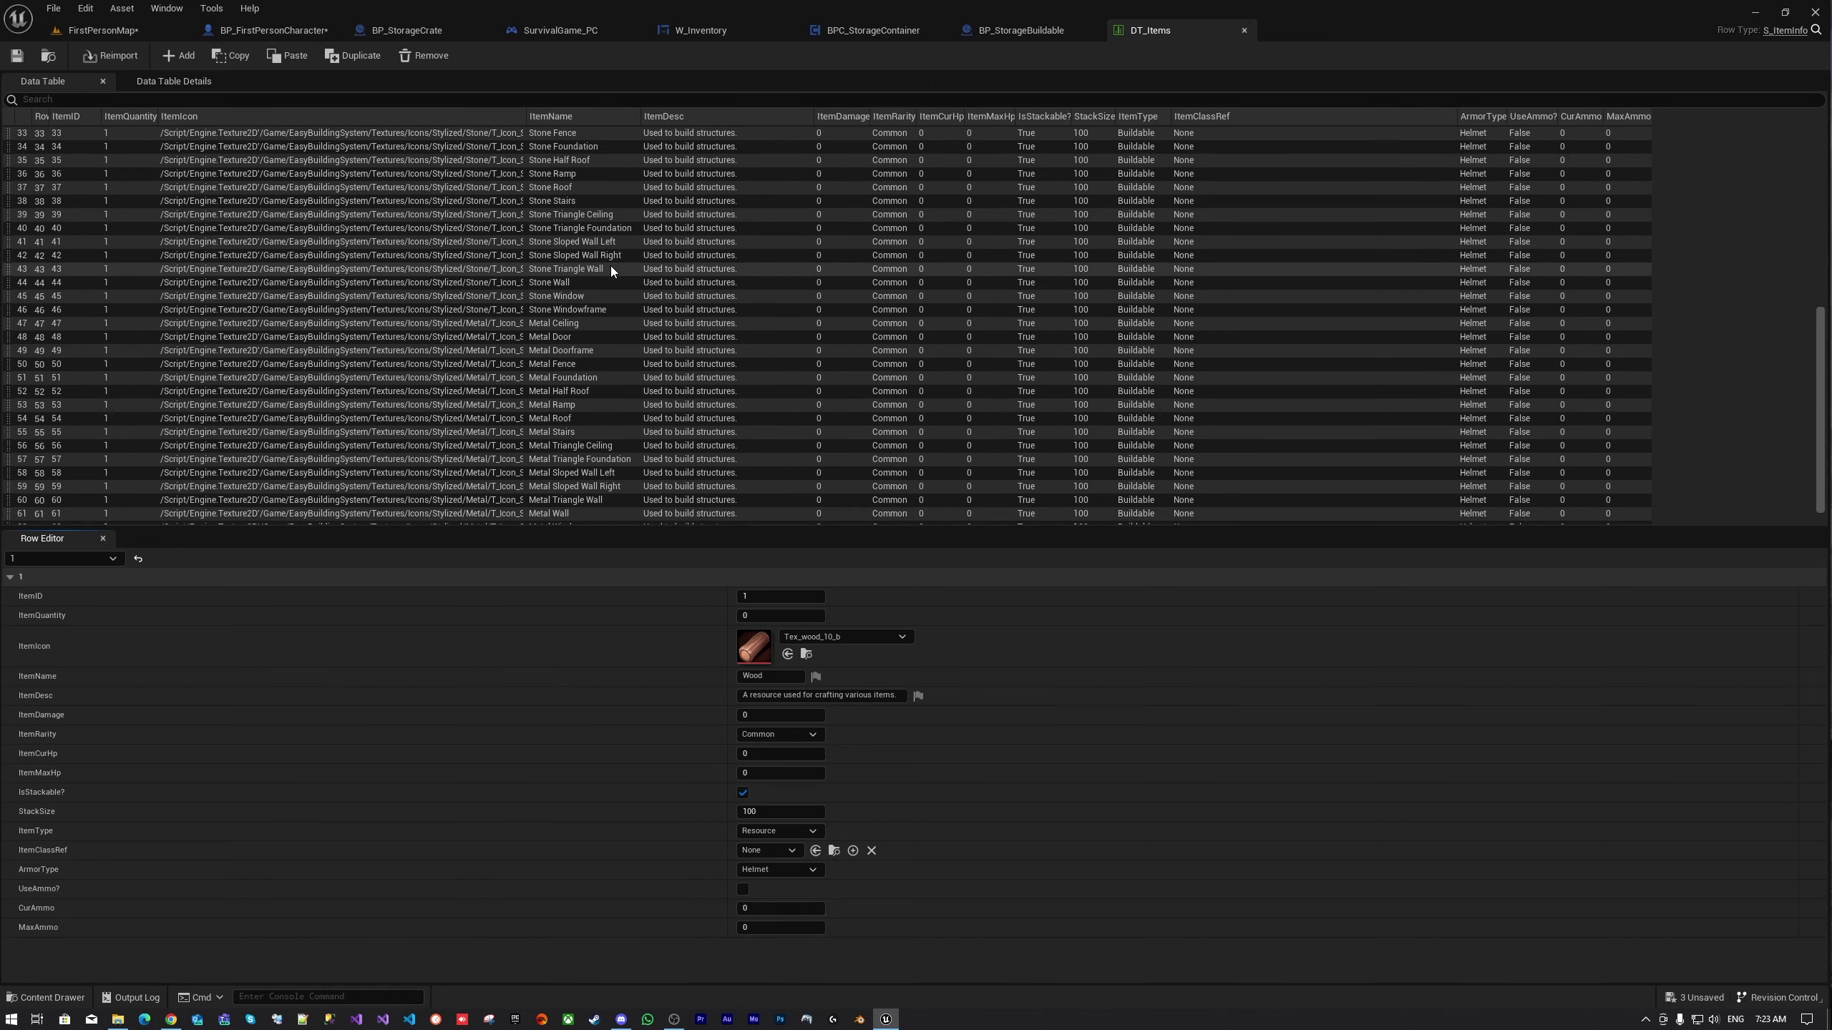
scroll(610, 266, "up", 1)
left_click(598, 201)
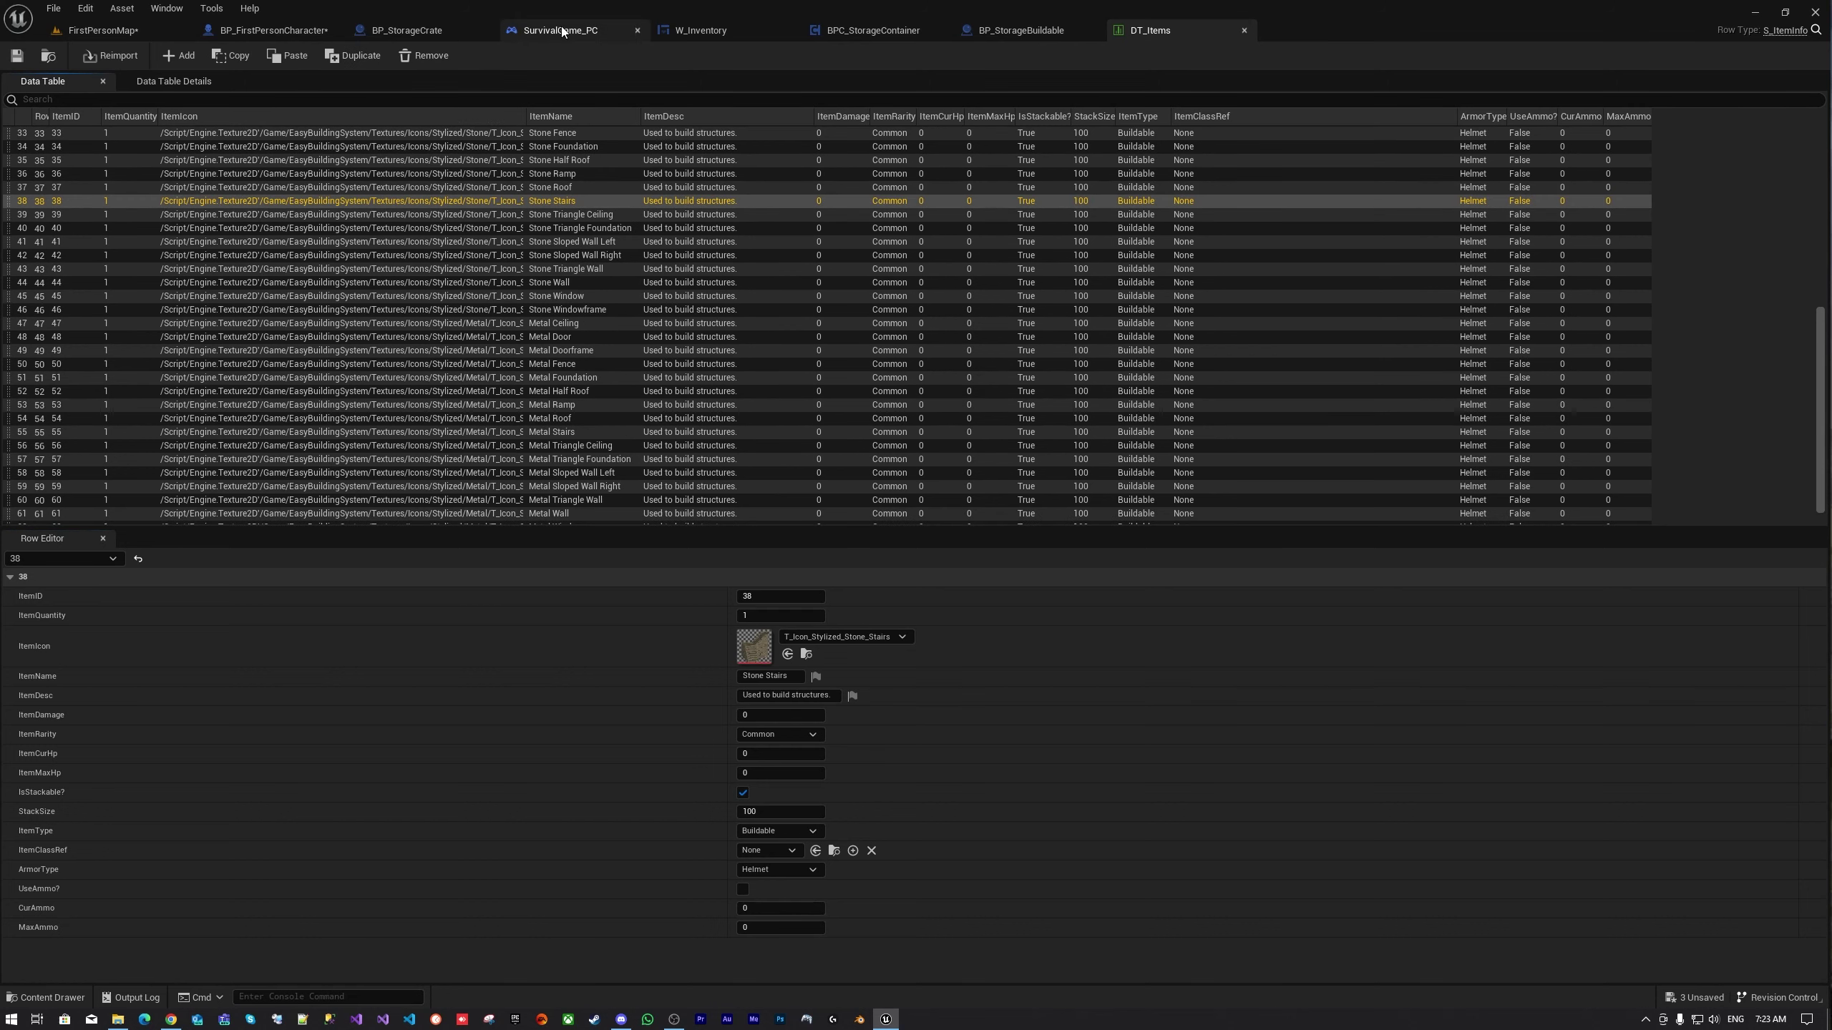
Set the fourth item lookup's Row Name to 23
left_click(271, 29)
left_click(601, 721)
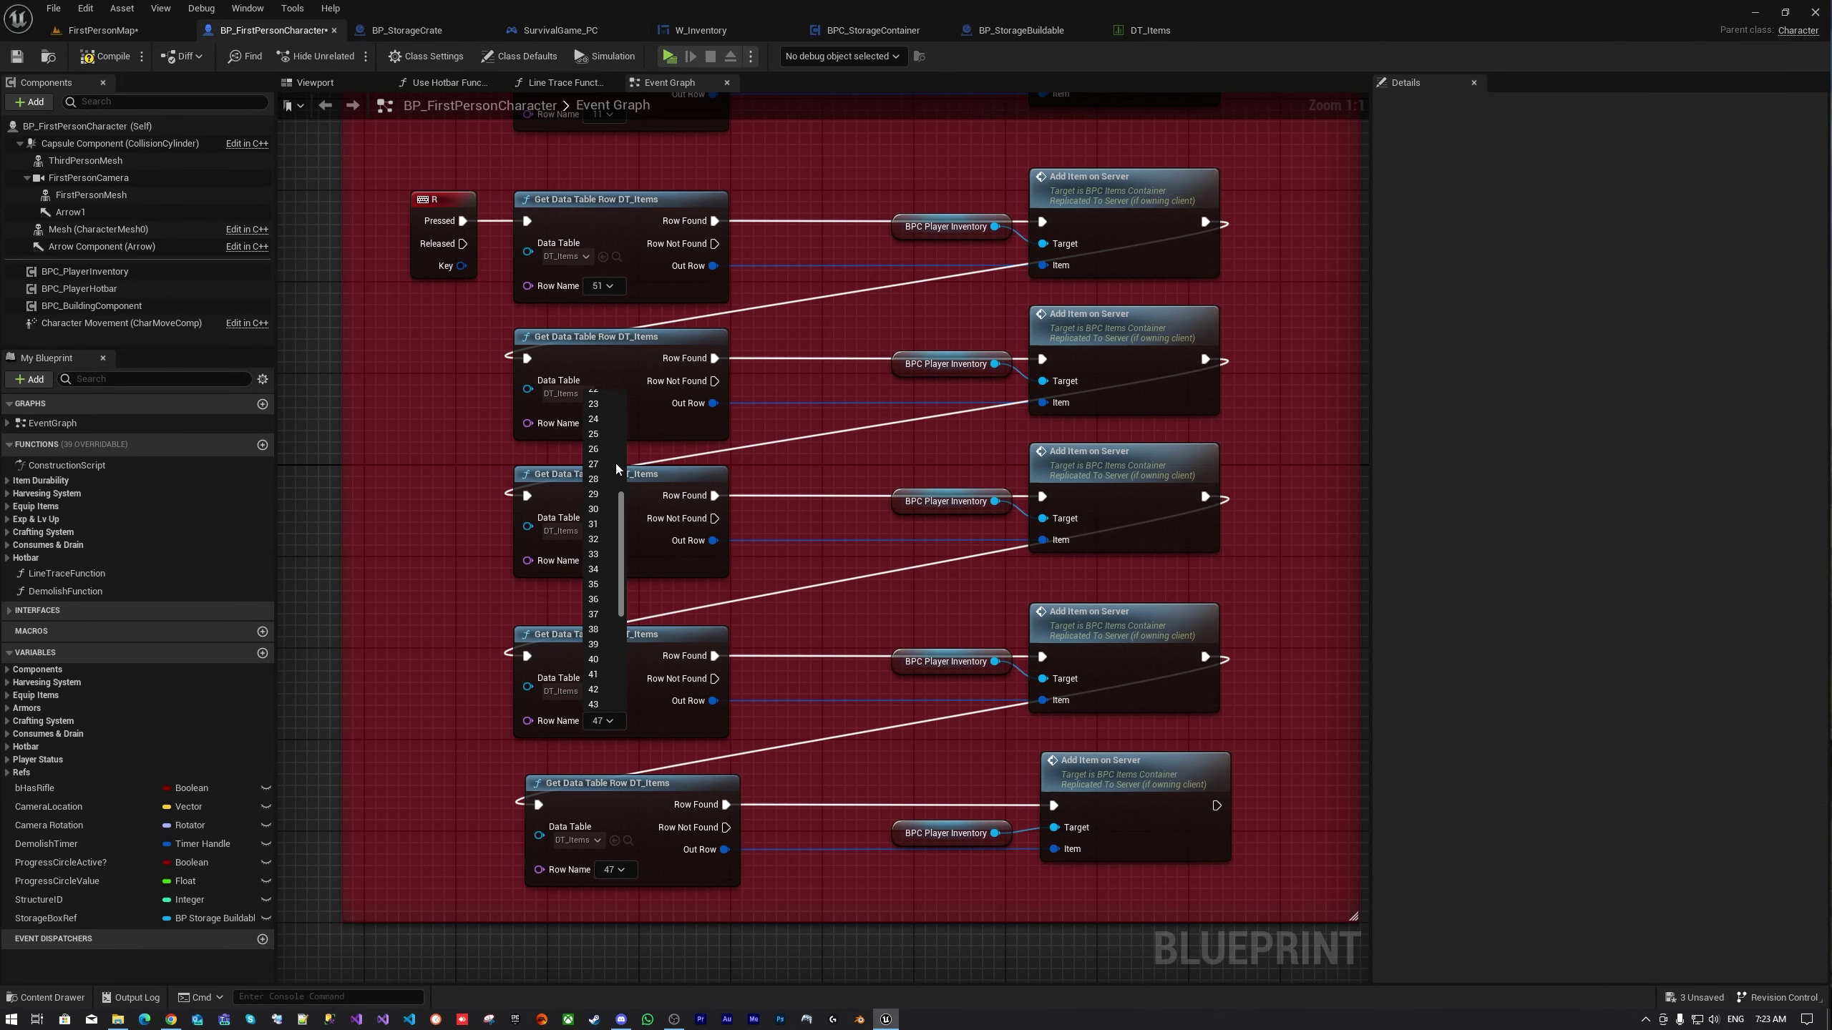
scroll(606, 447, "up", 5)
left_click(594, 409)
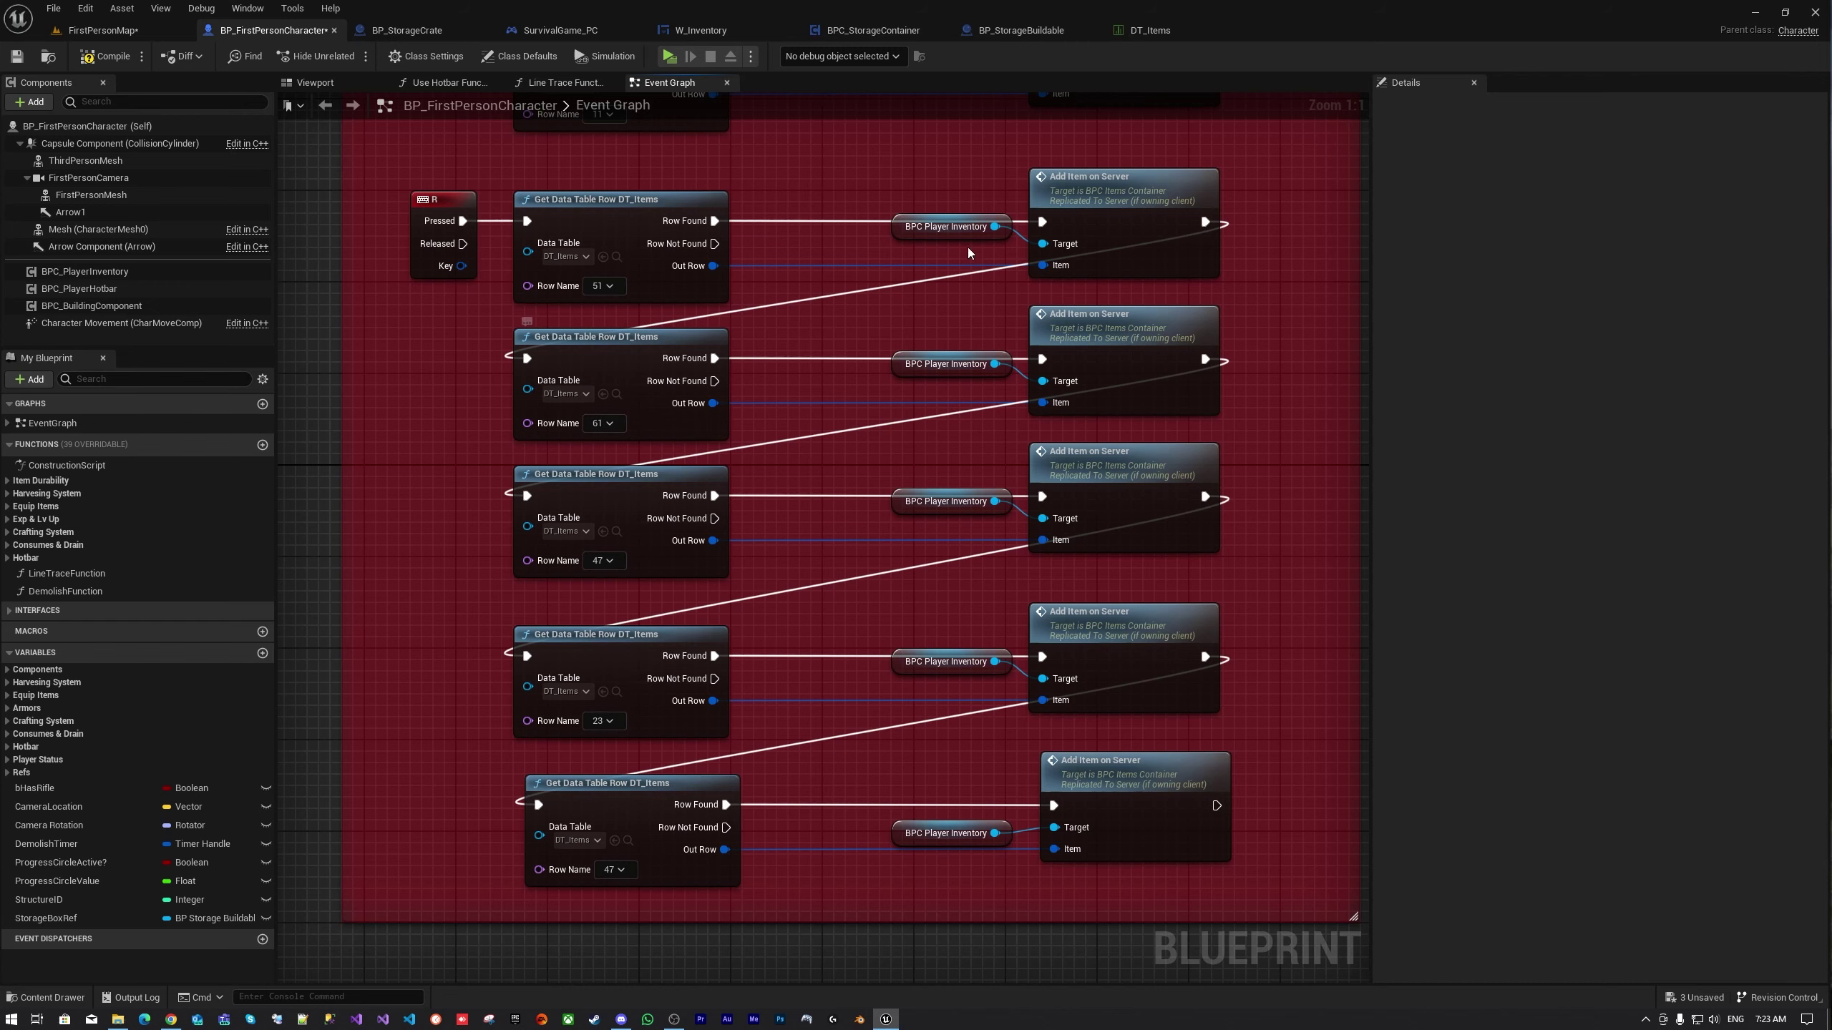
Look up the Stone Doorframe (row 32) and Wooden Doorframe (row 20) rows in DT_Items
left_click(1154, 30)
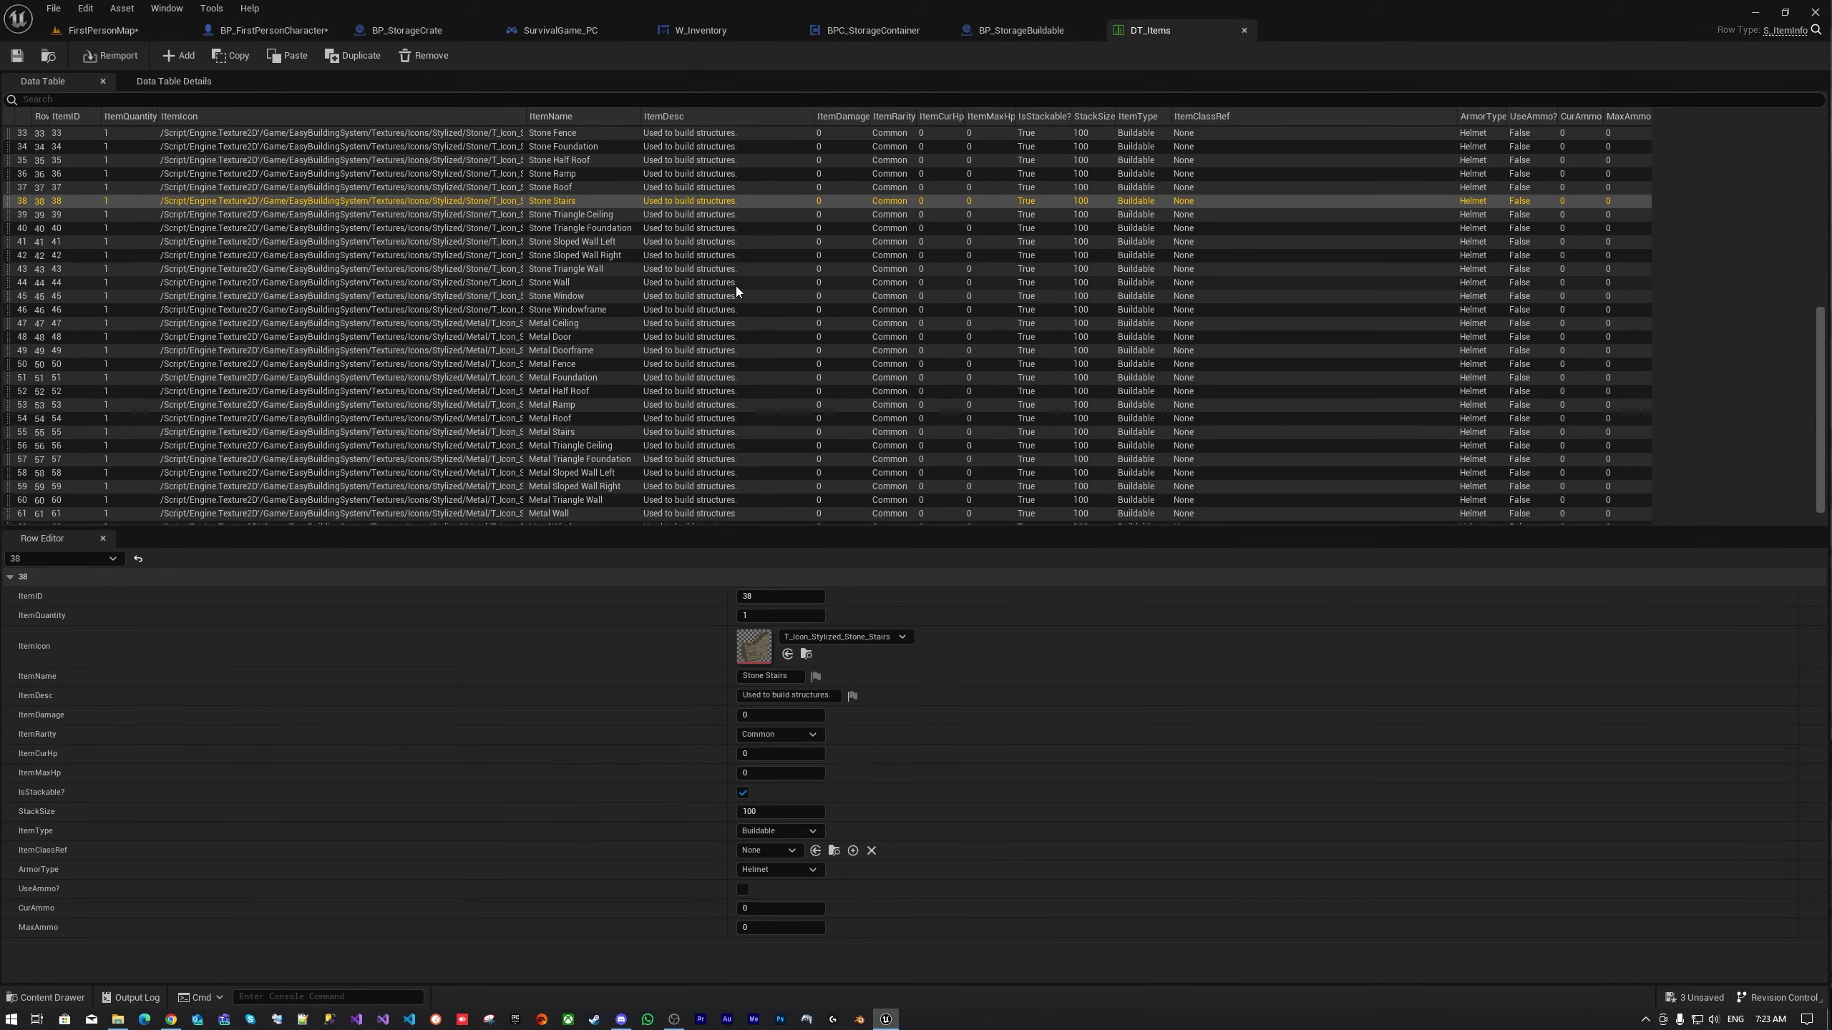
scroll(634, 224, "up", 4)
scroll(576, 245, "up", 3)
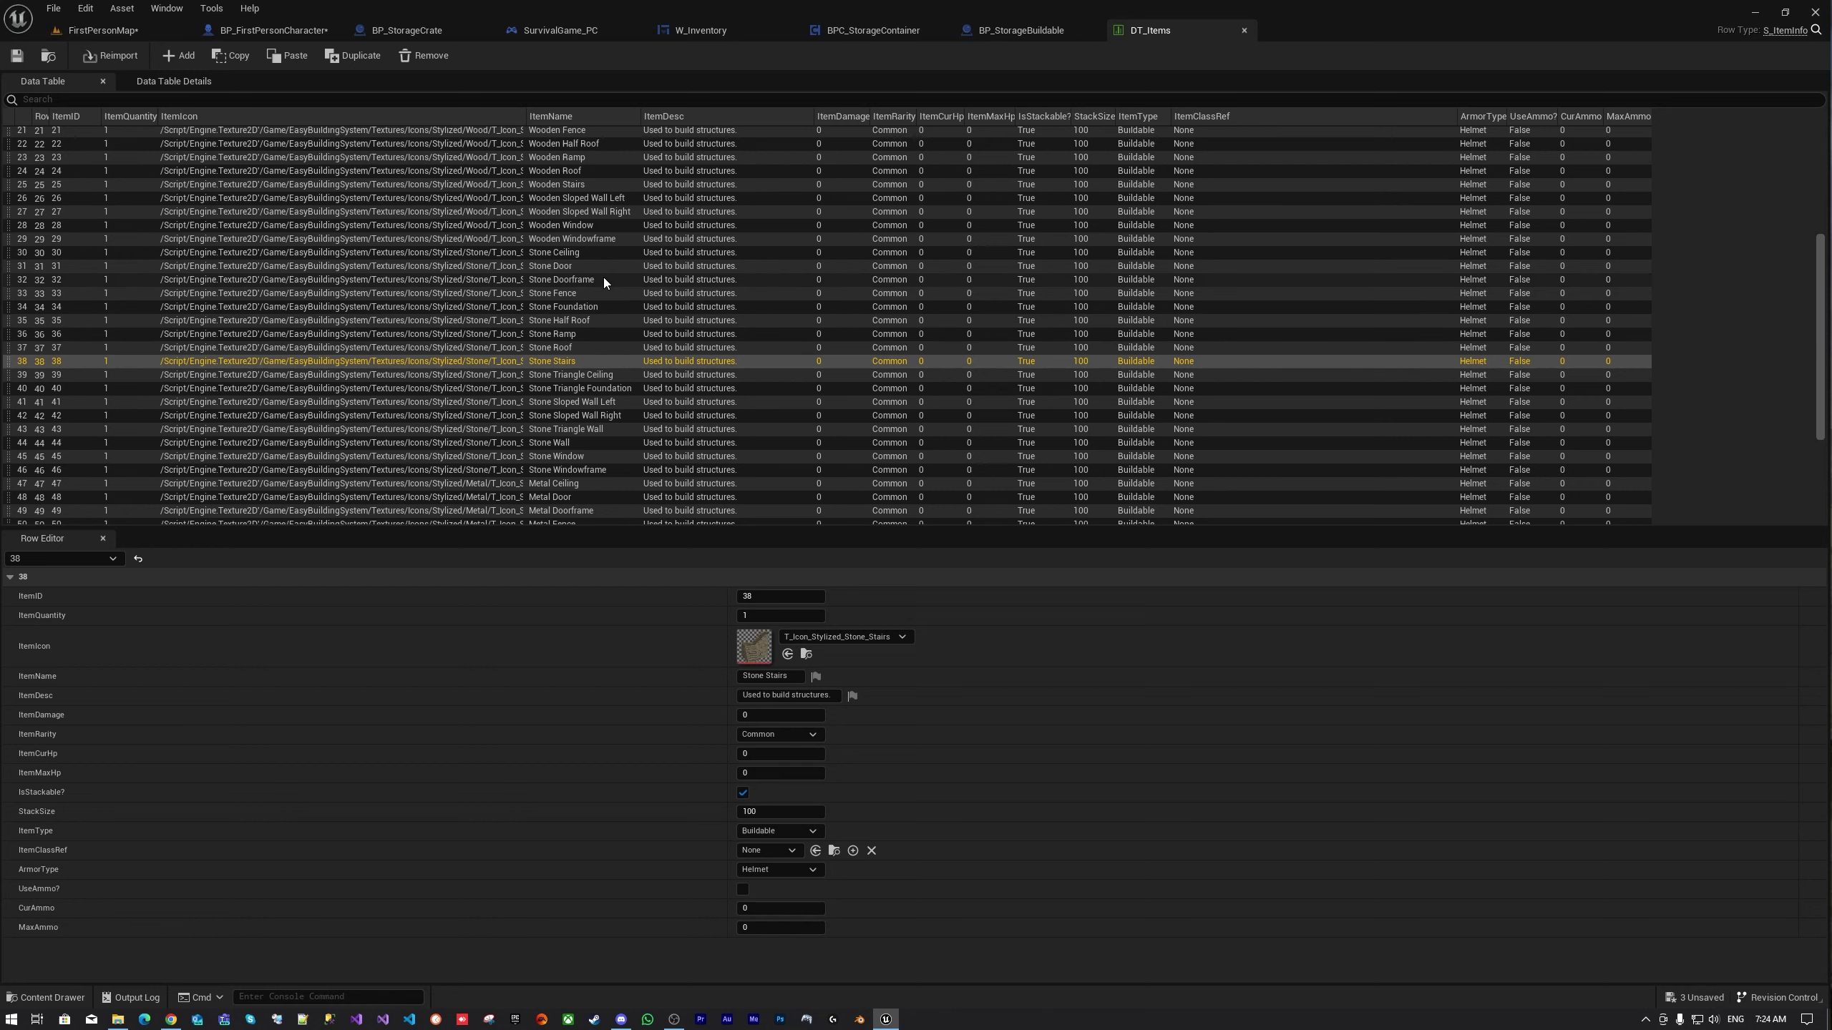
left_click(431, 281)
scroll(384, 278, "up", 5)
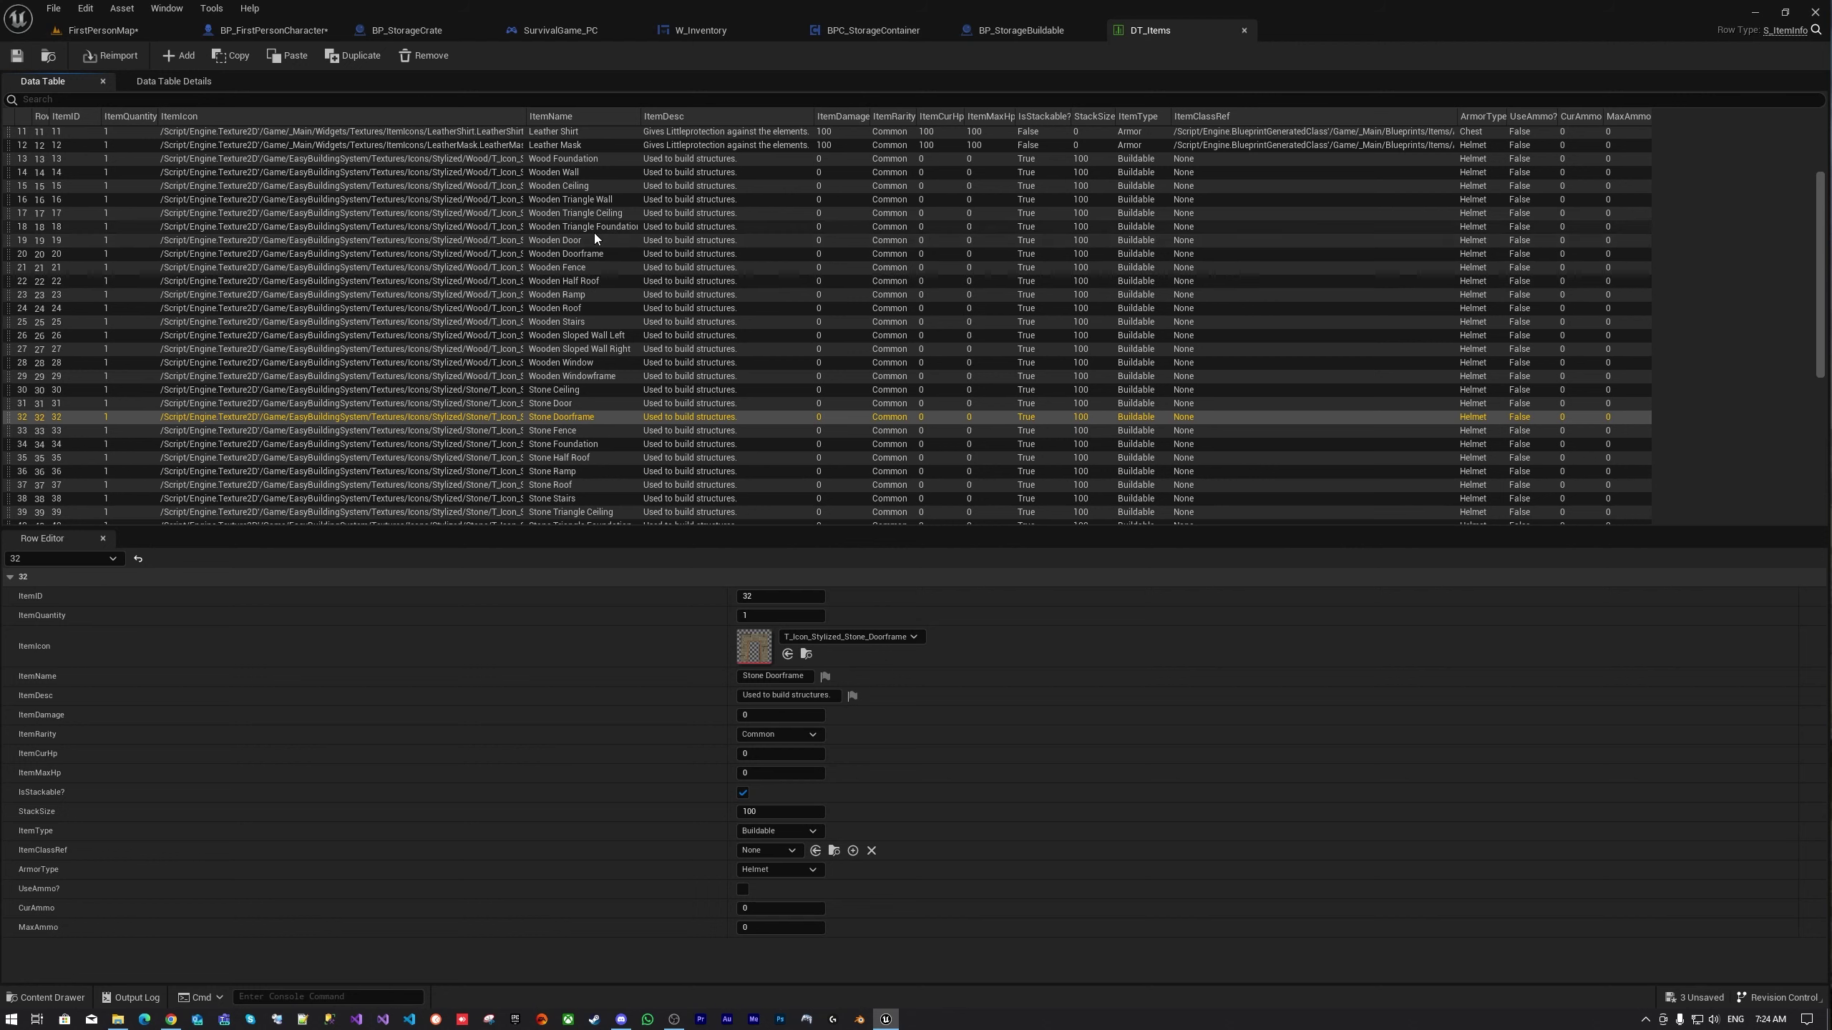
scroll(604, 218, "up", 3)
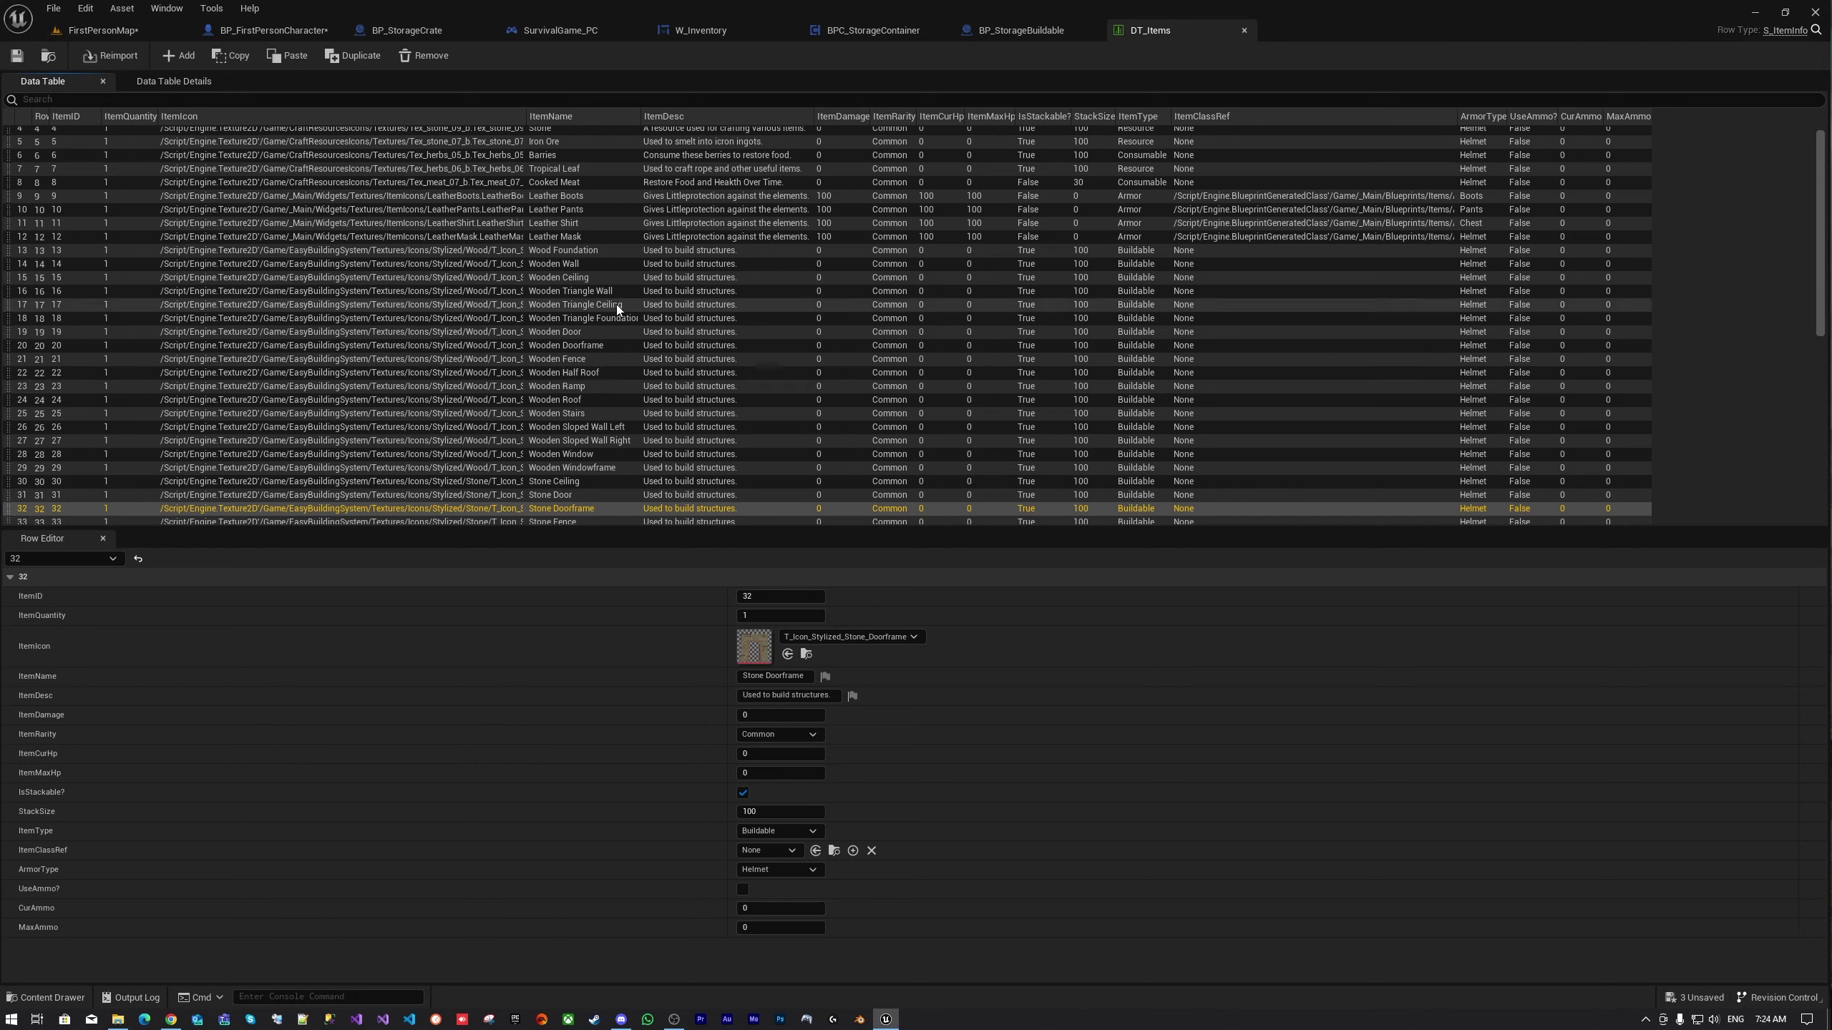
left_click(616, 349)
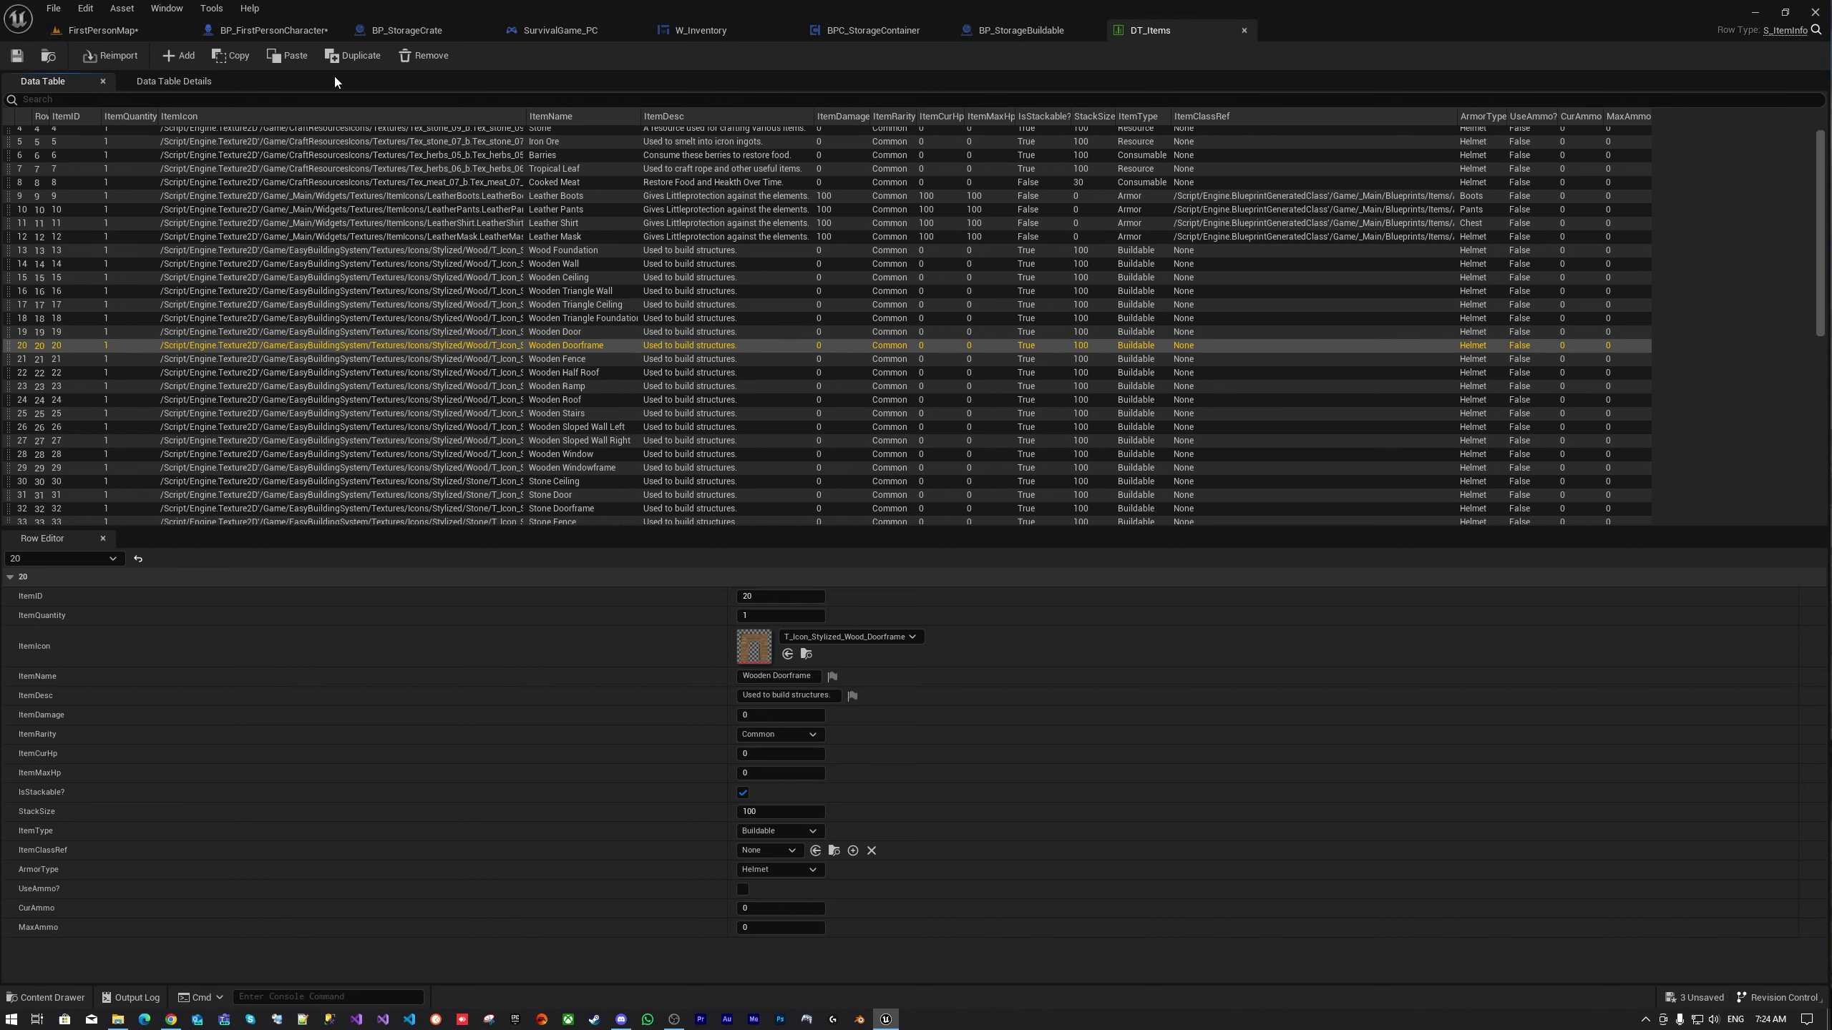
Set the bottom lookup's Row Name so lookups read 51, 61, 47, 23, 20, then return to FirstPersonMap
left_click(273, 31)
left_click(614, 869)
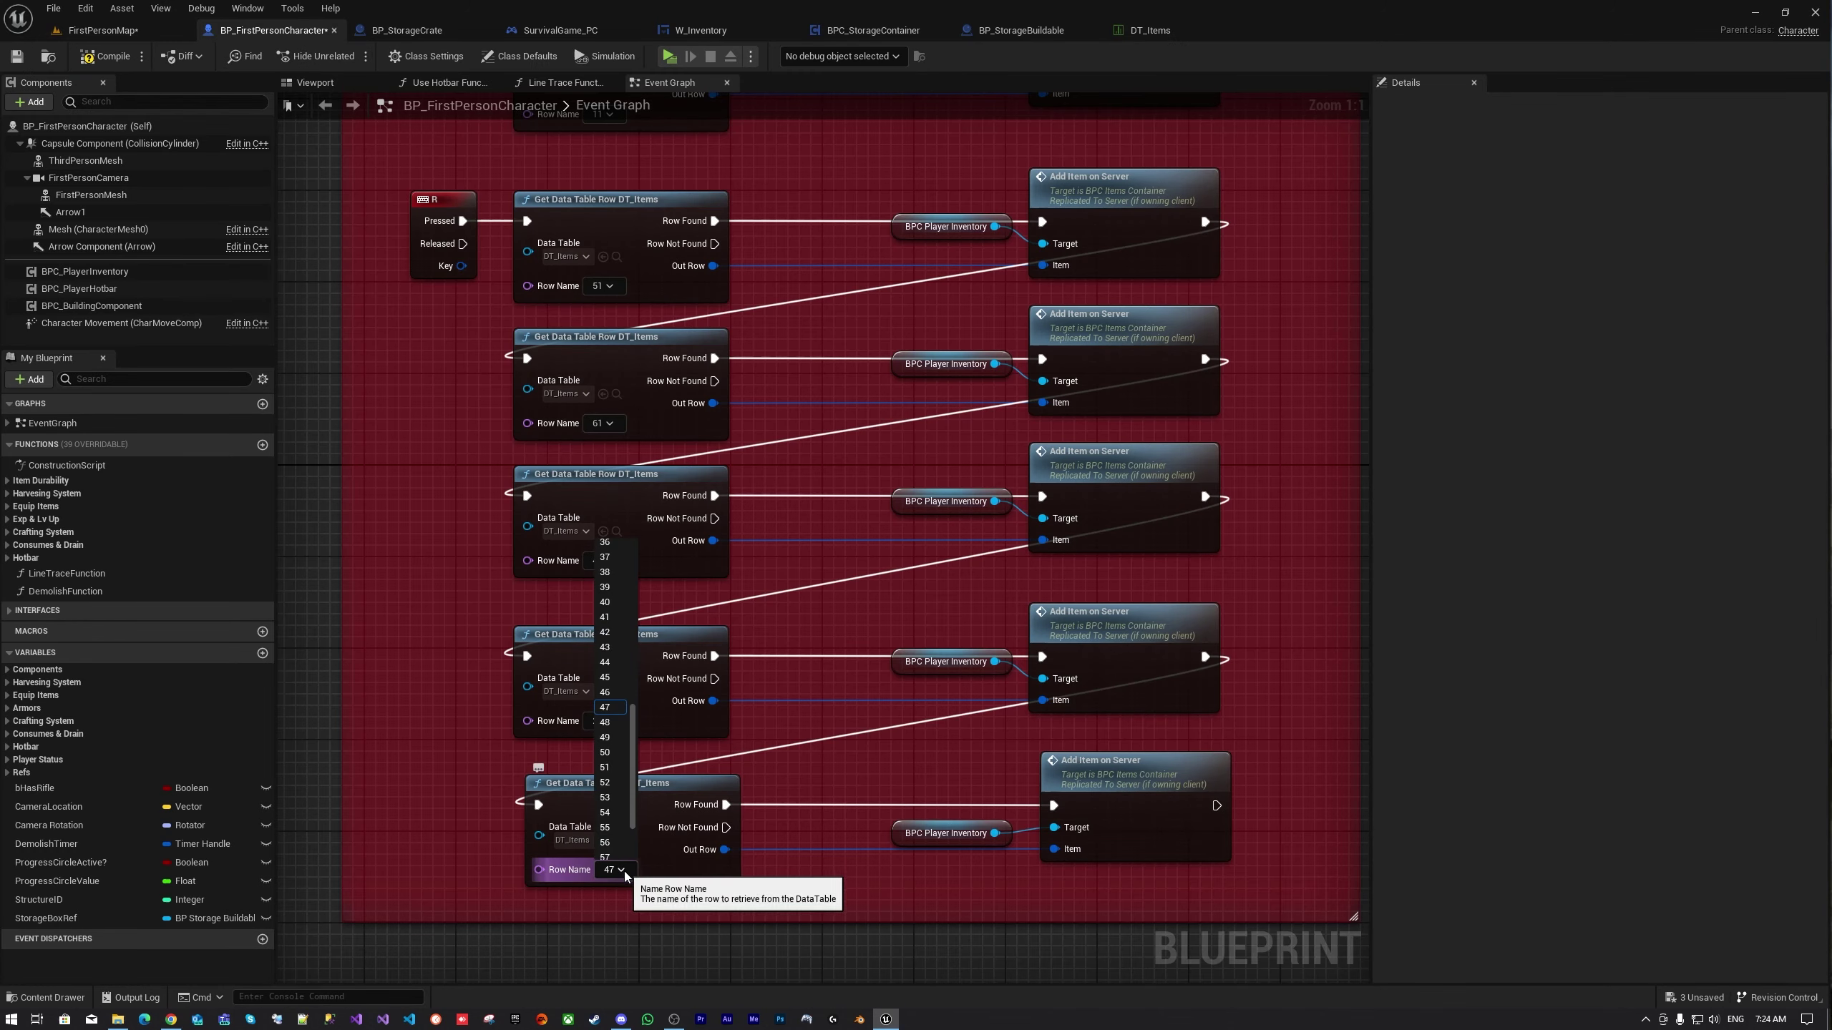
scroll(606, 577, "up", 1)
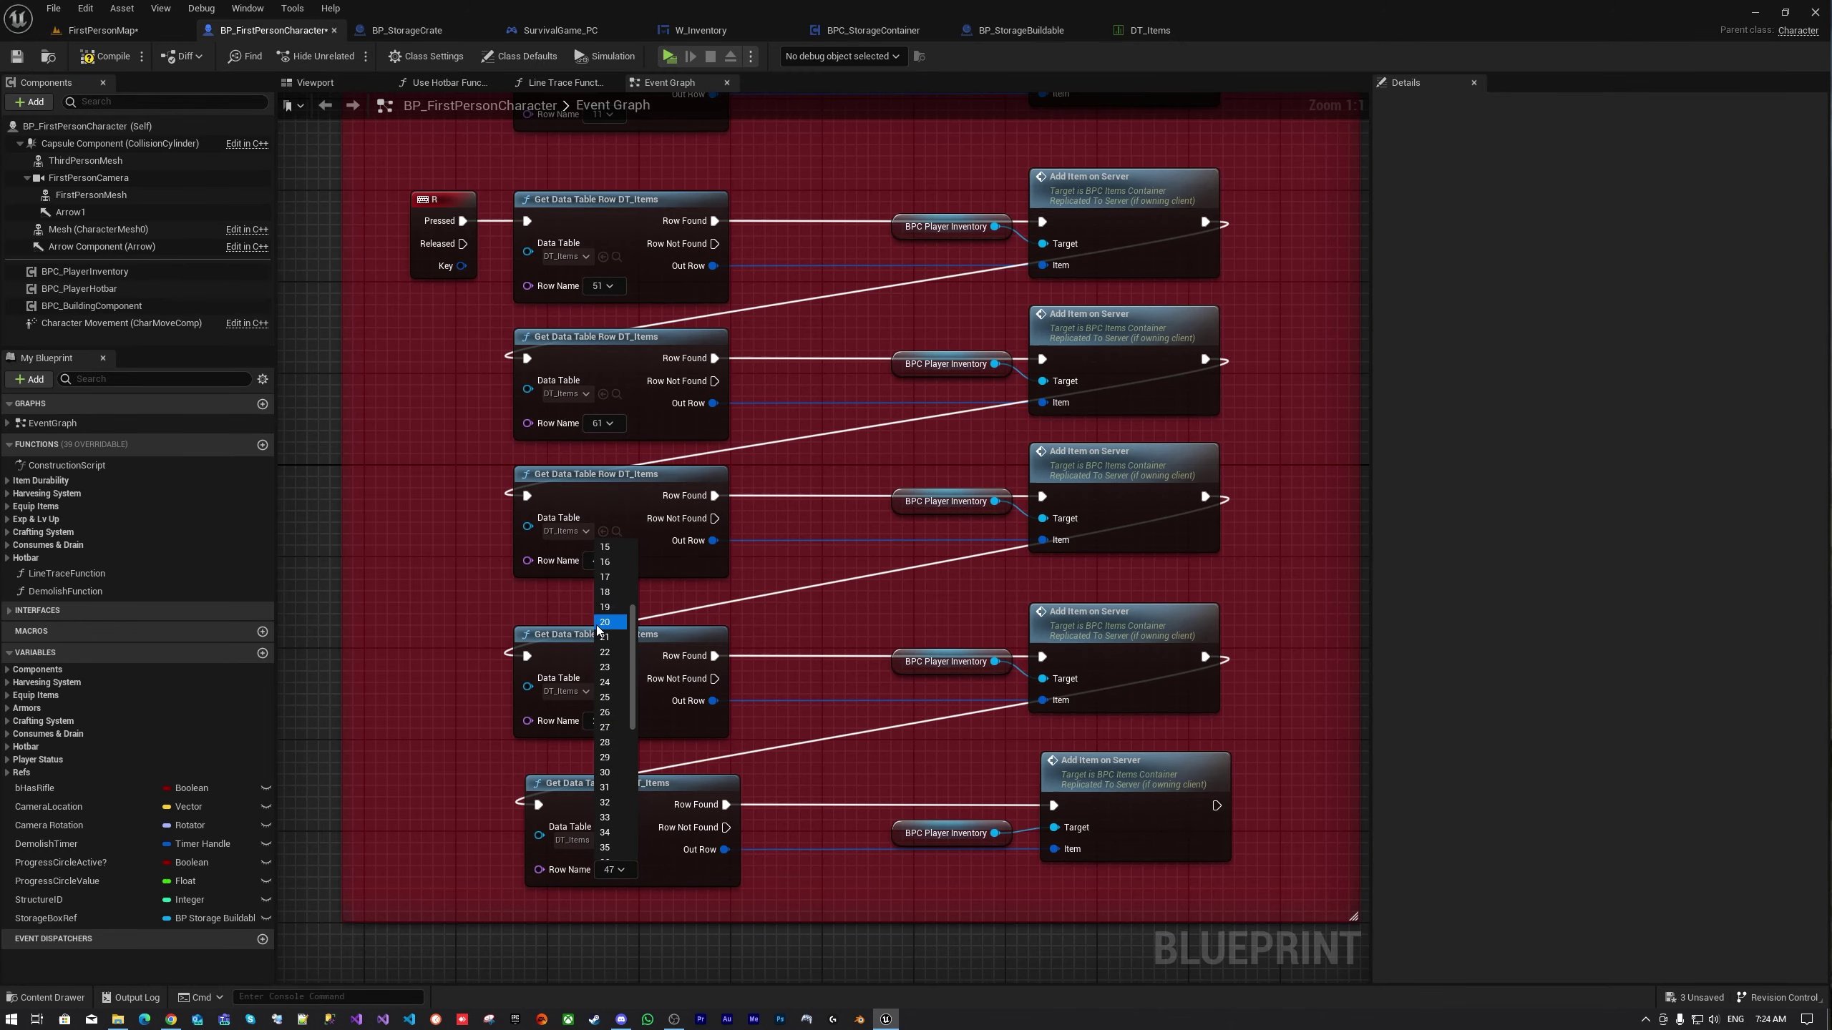
left_click(604, 622)
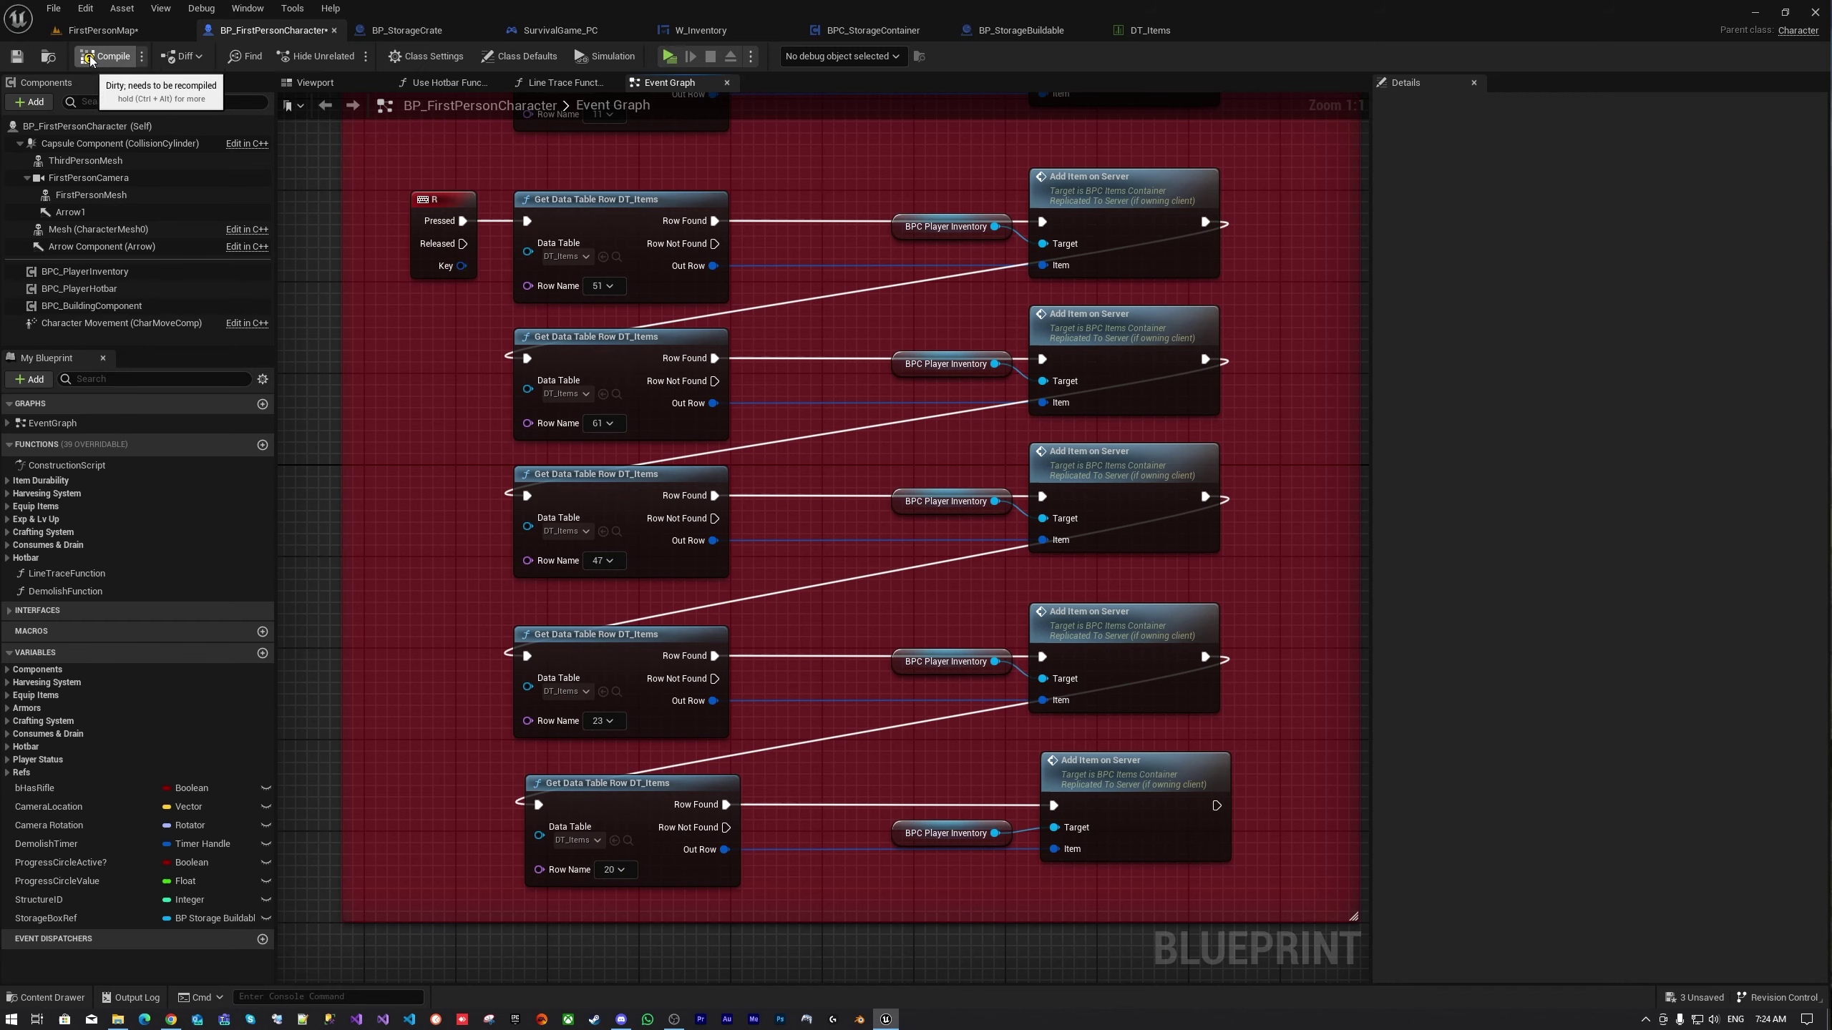
left_click(114, 34)
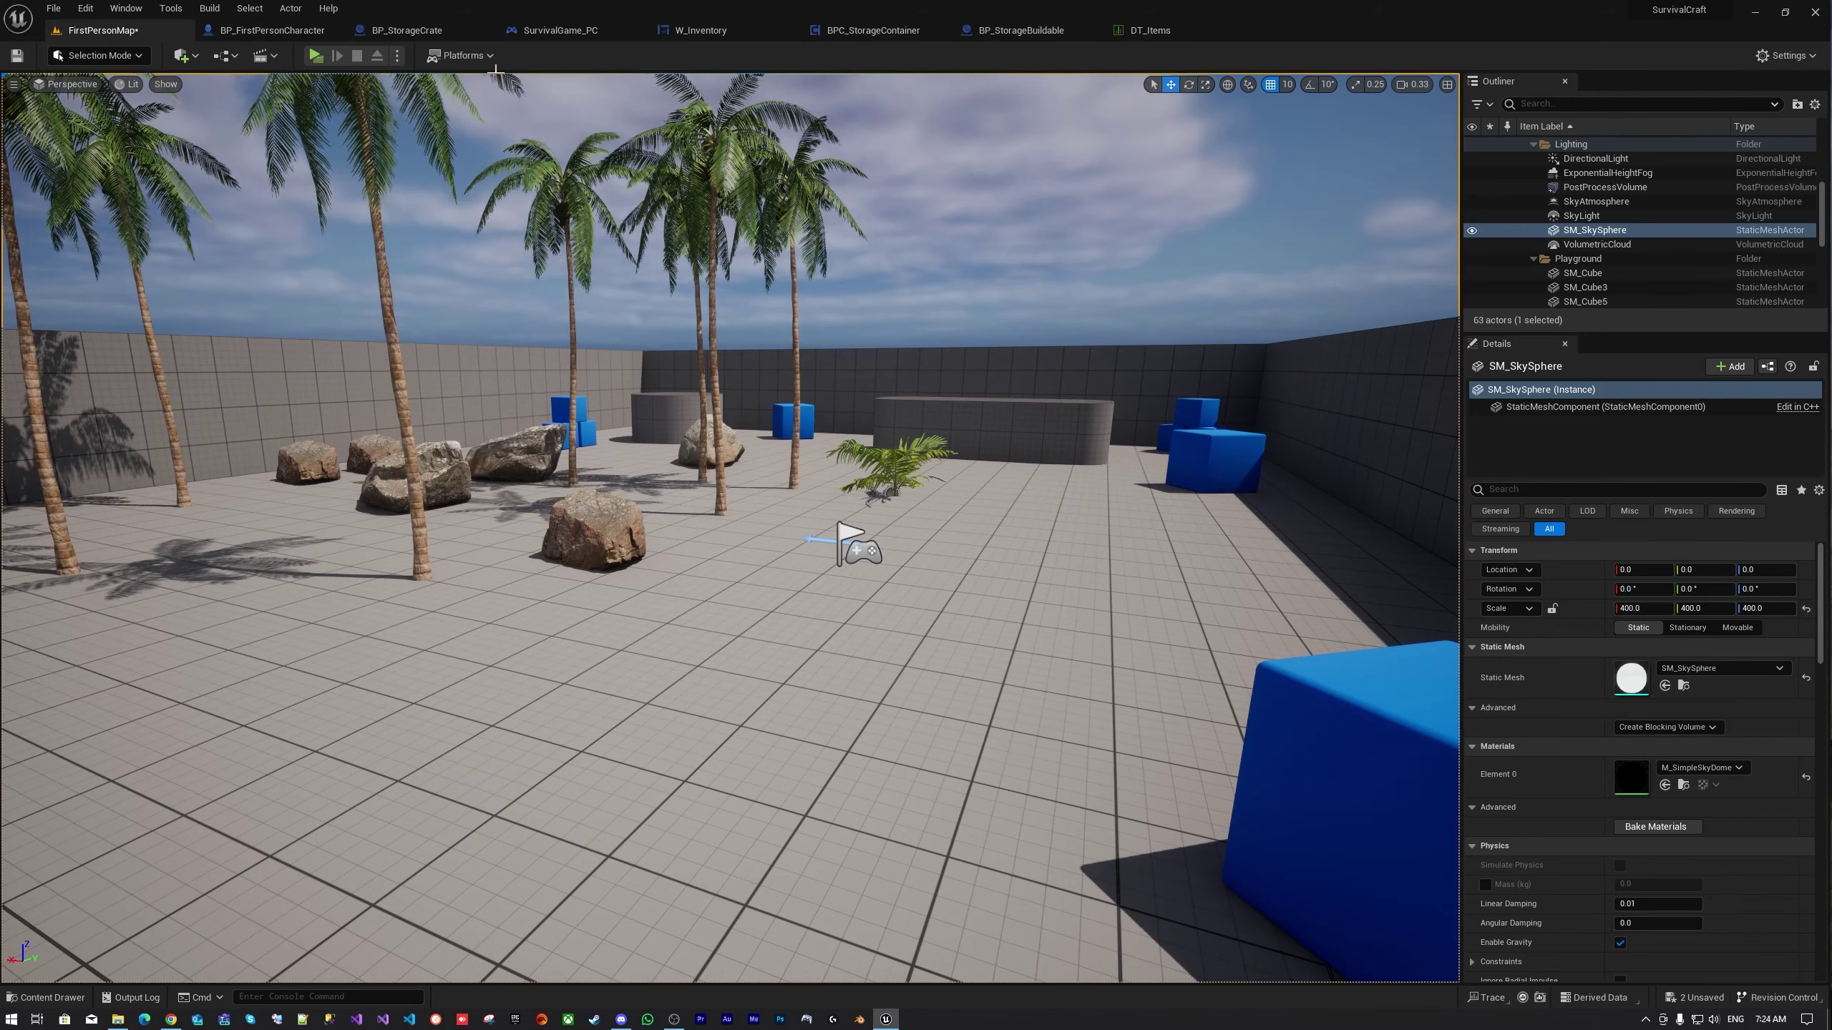
Start a two-client playtest and enlarge the Client 1 game window
left_click(325, 55)
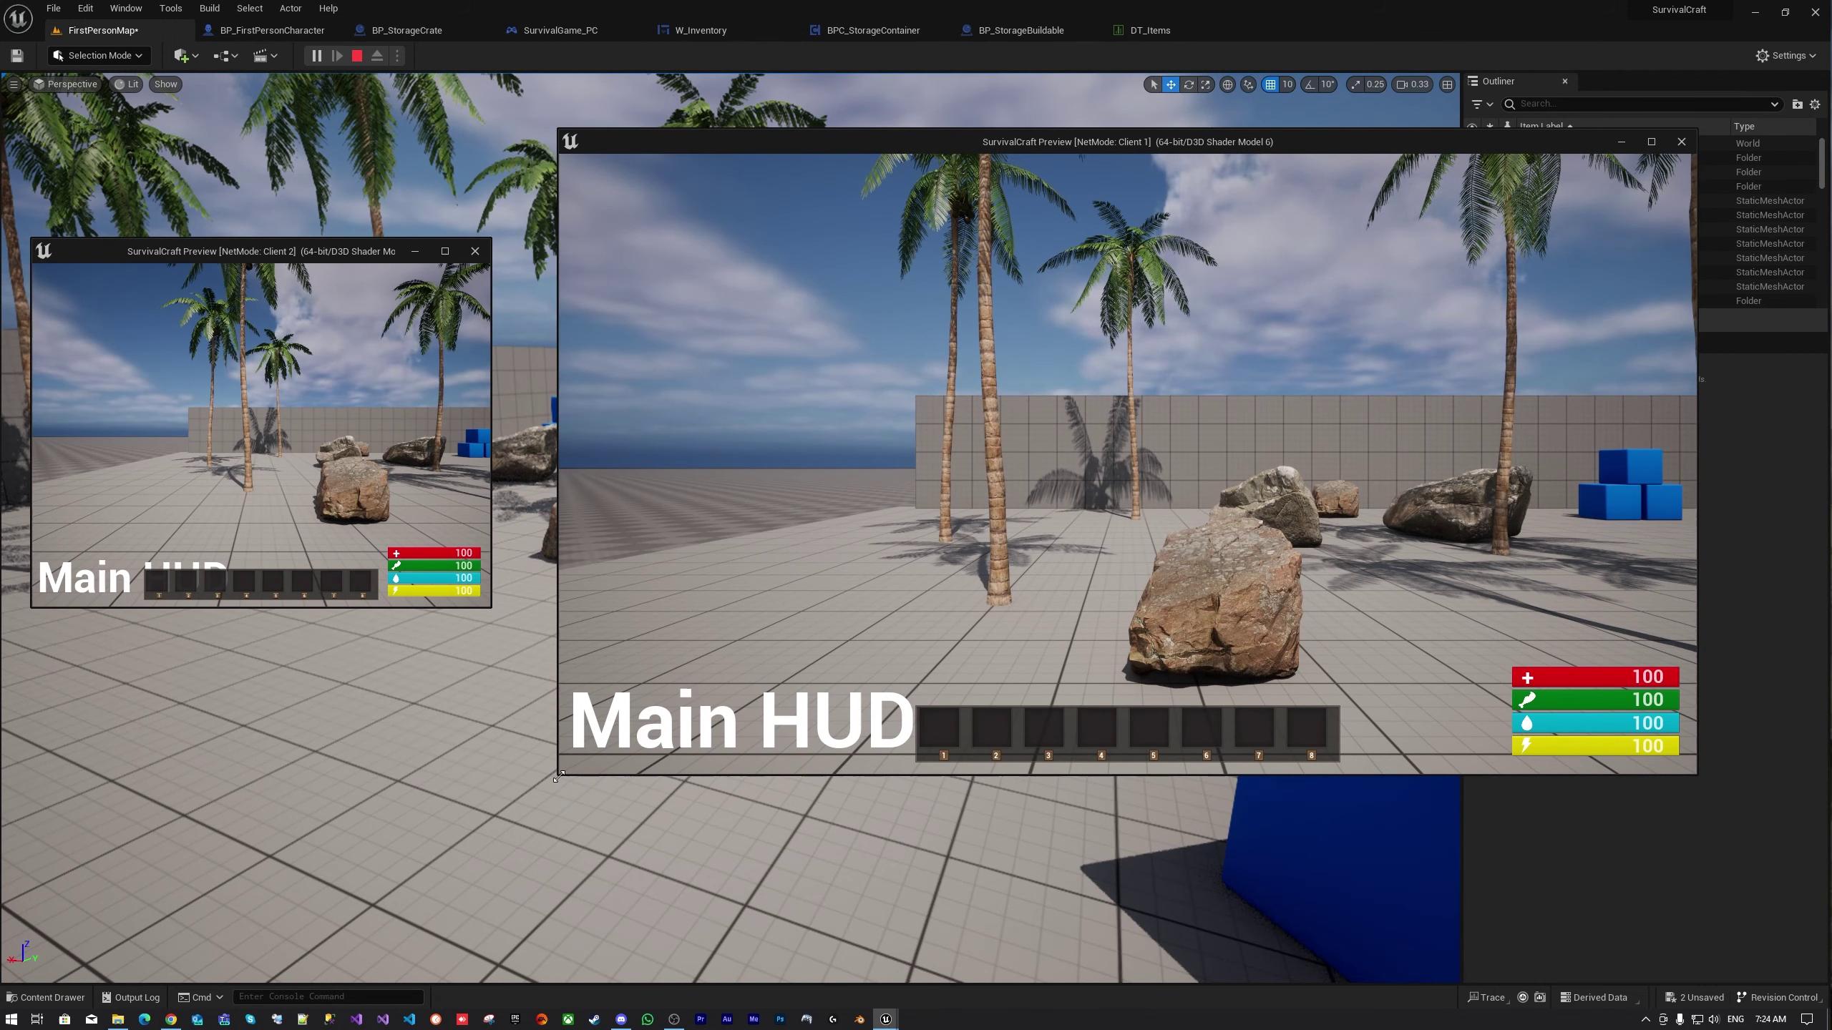
left_click_drag(560, 775, 477, 921)
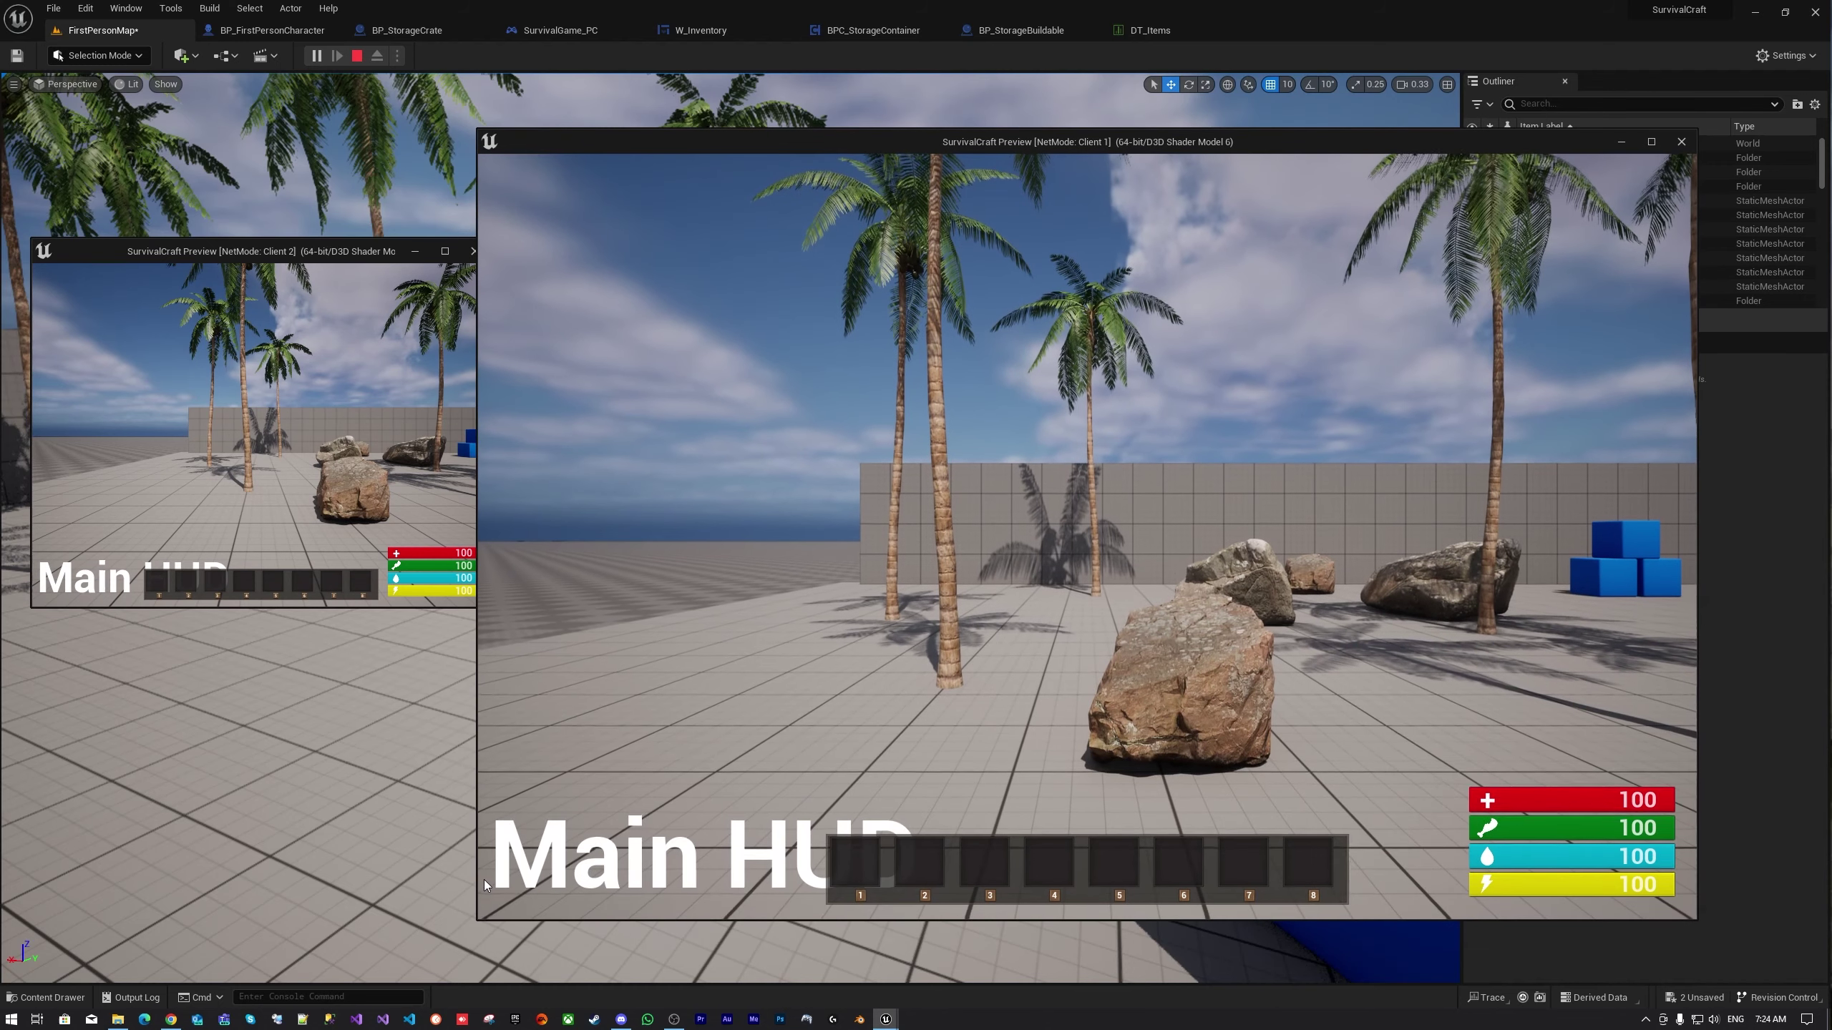
left_click_drag(937, 133, 938, 68)
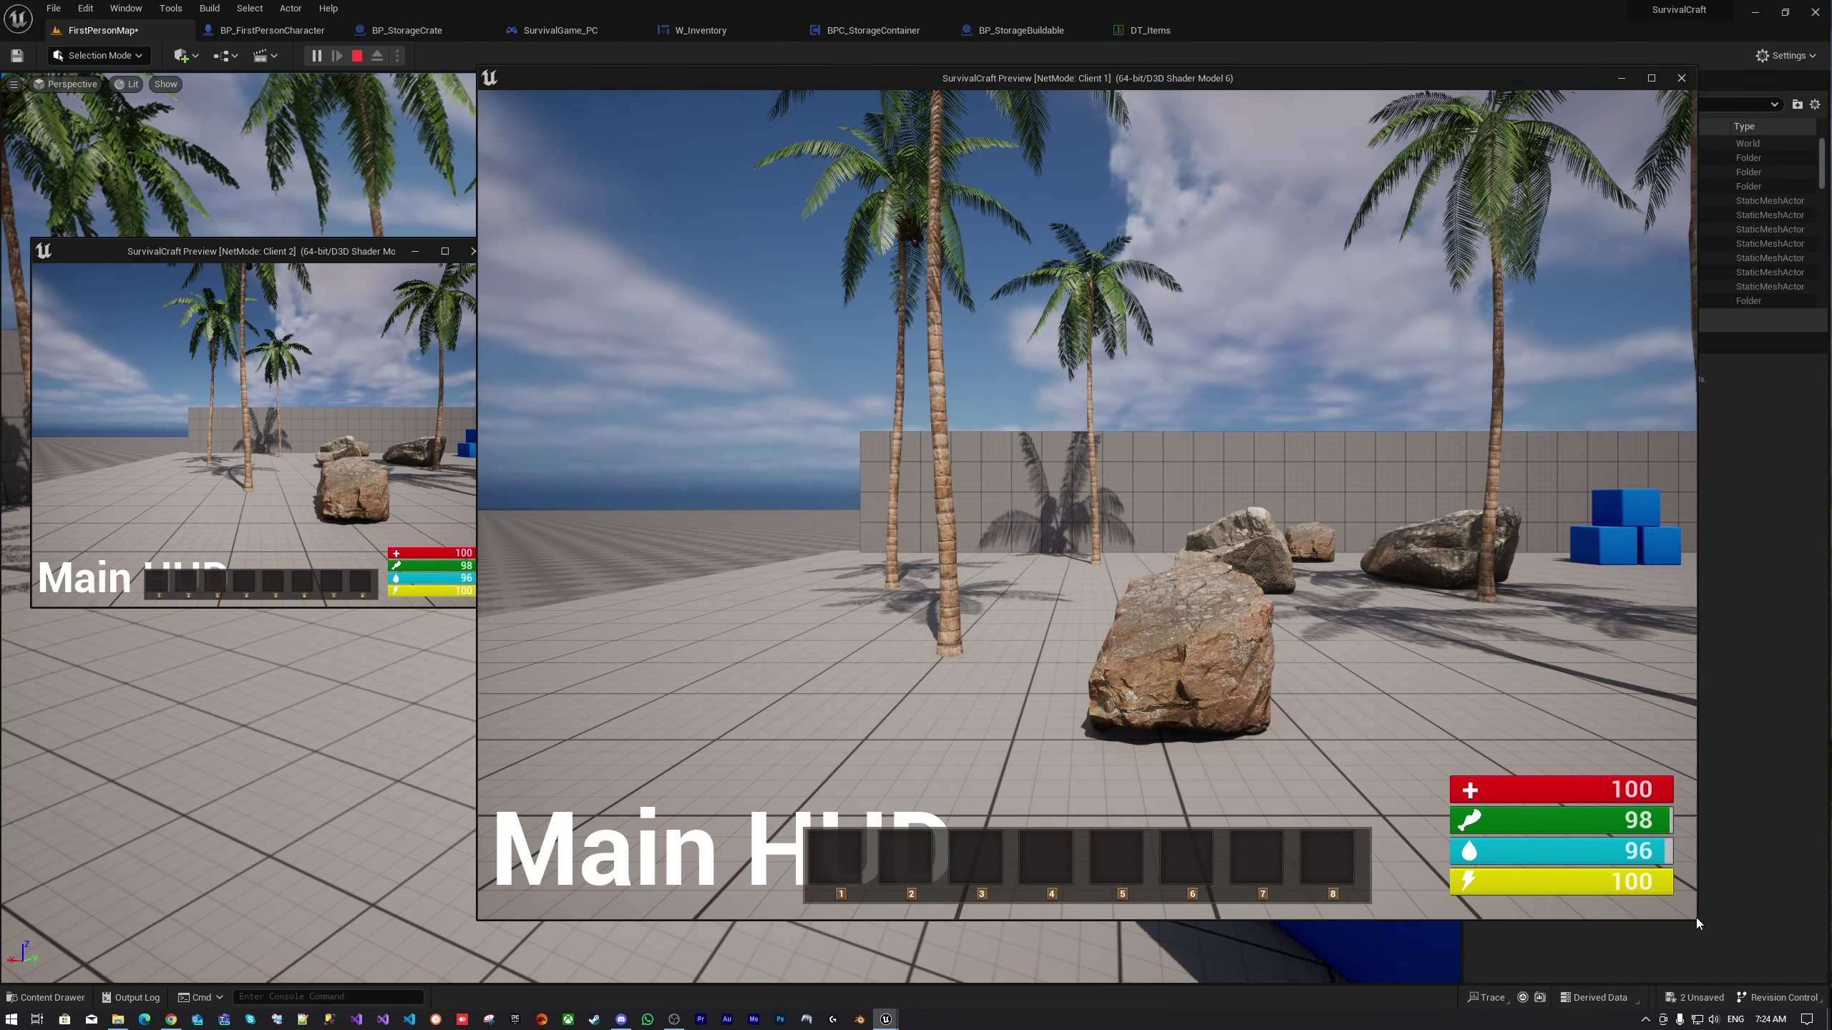
left_click_drag(1696, 921, 1803, 963)
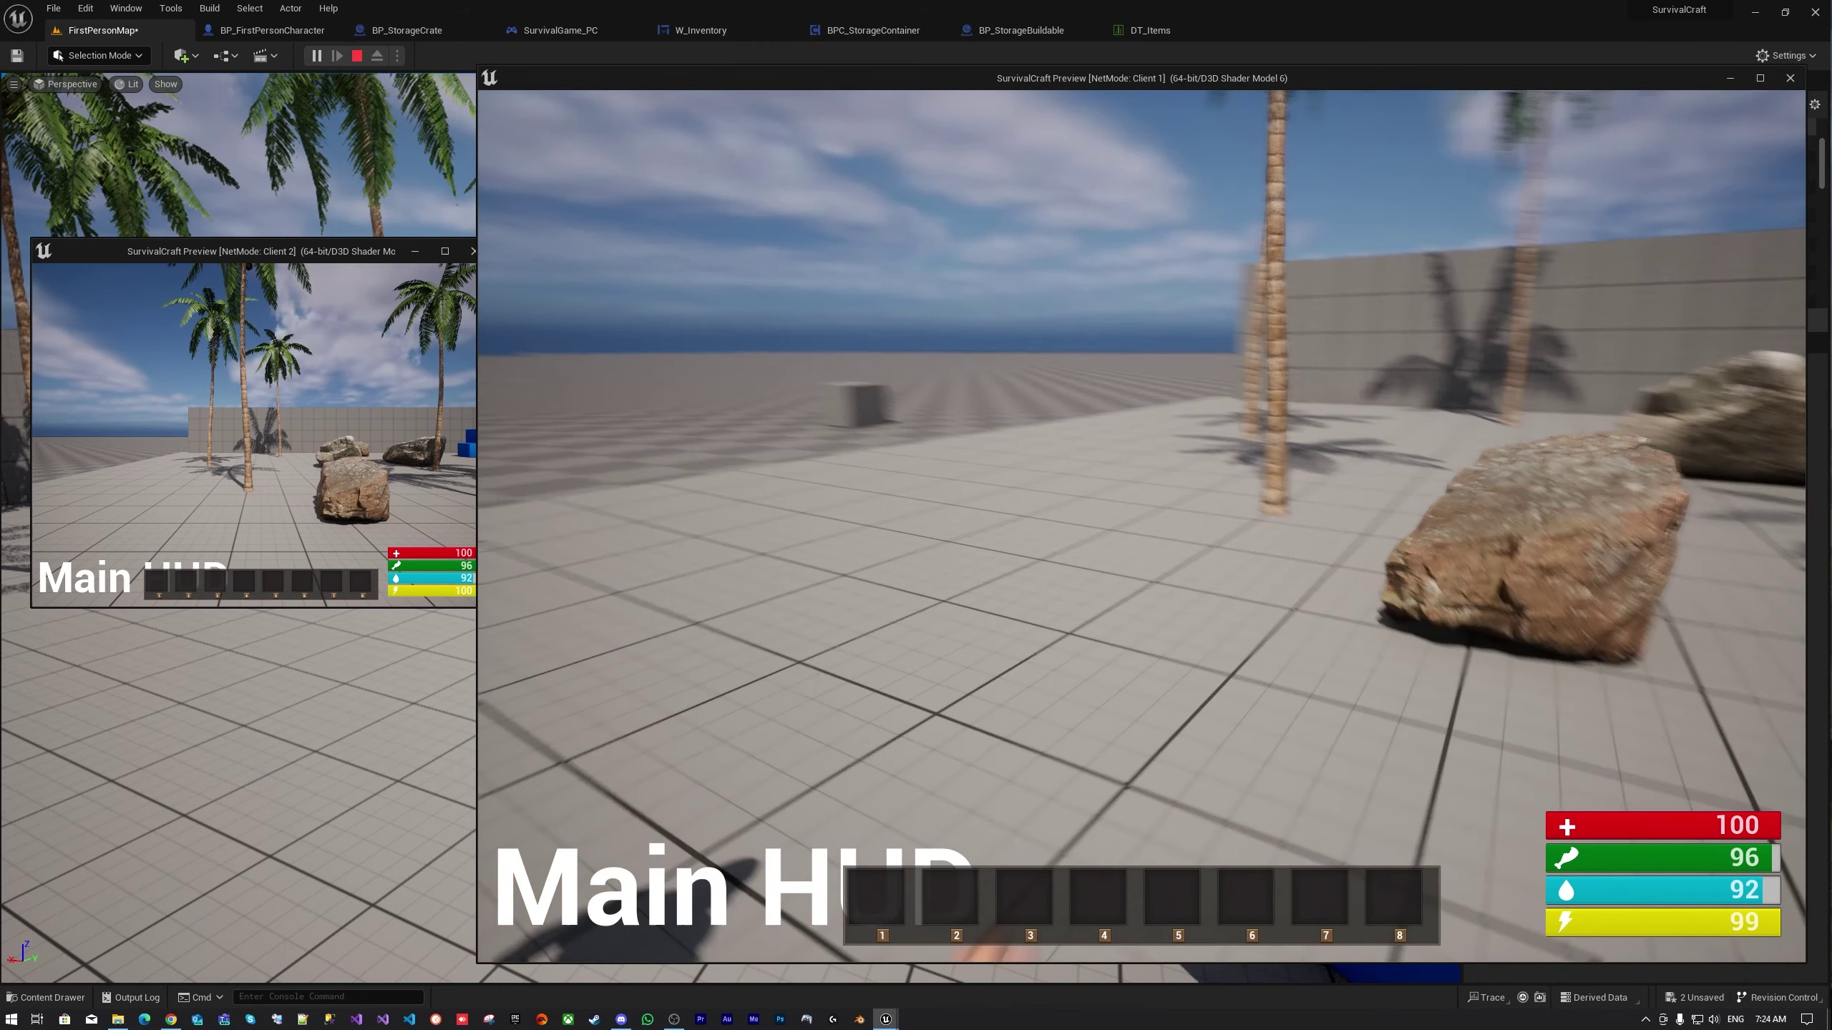
left_click(1142, 527)
Move the x17 and x16 wood stacks from the inventory into hotbar slots 1, 2, 4 and 5
key("Tab")
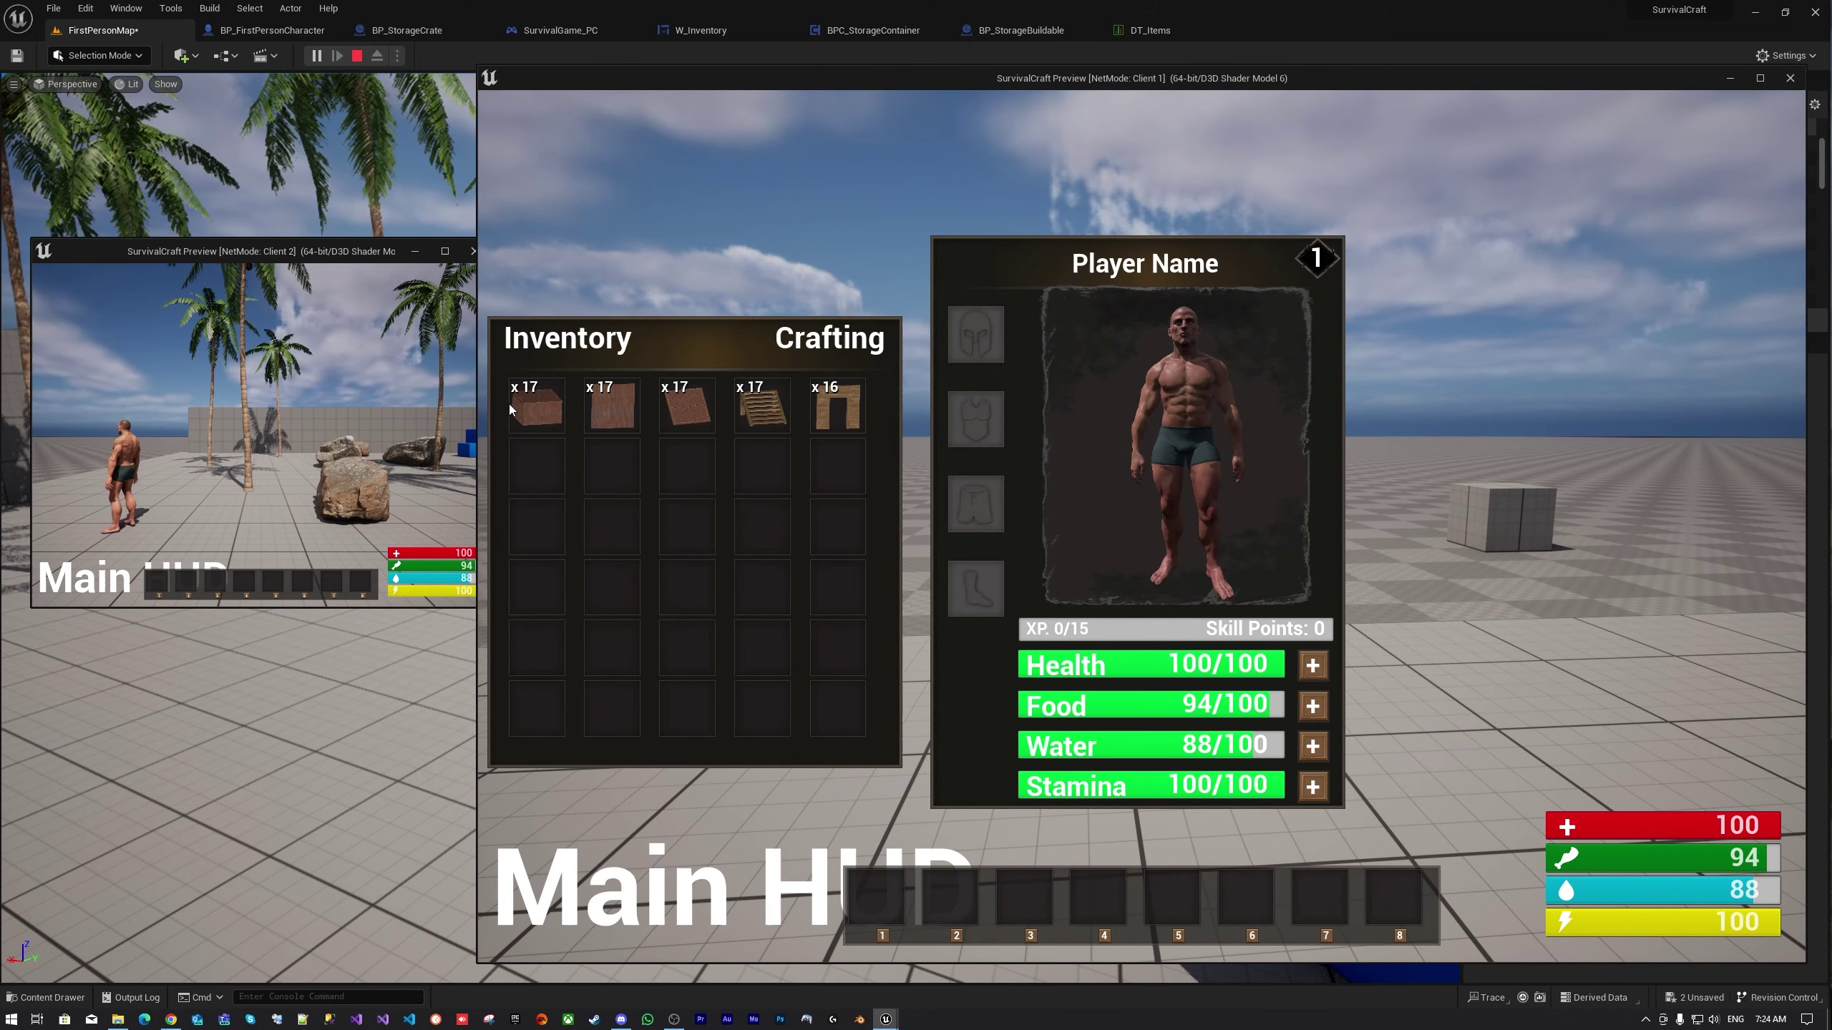
left_click_drag(552, 410, 875, 898)
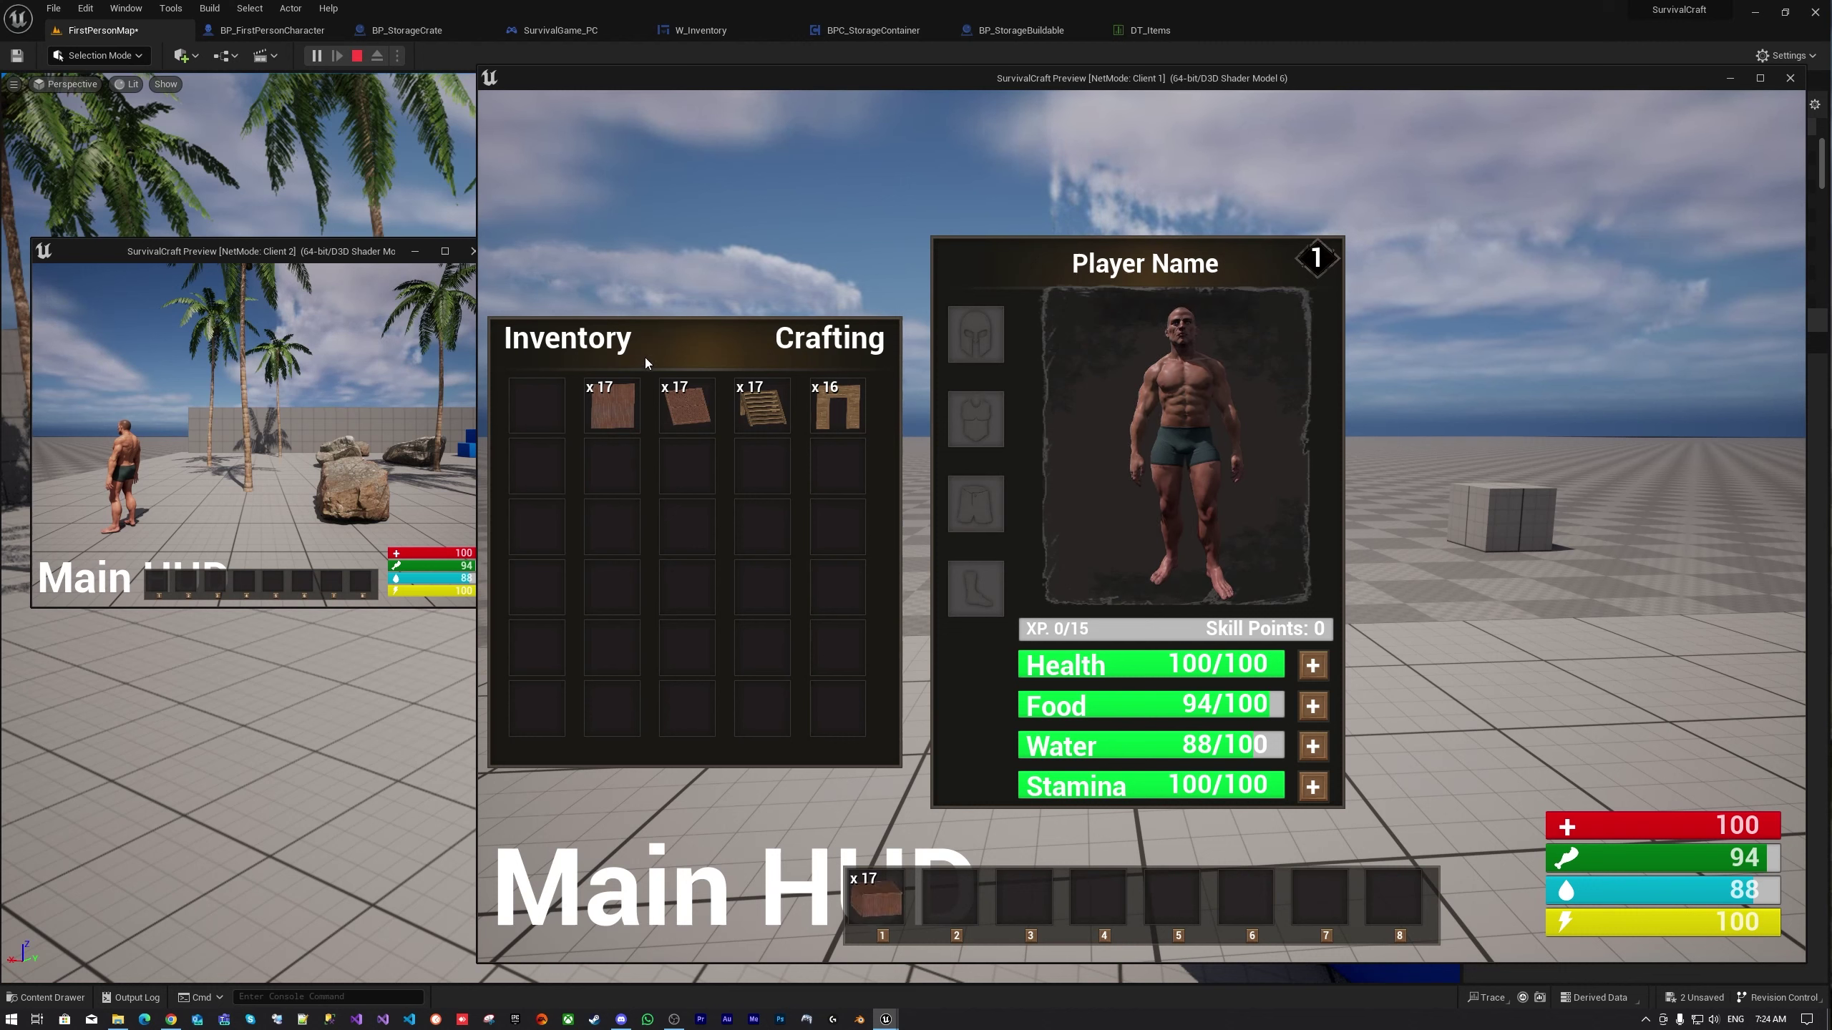
mouse_move(620, 398)
left_mouse_down()
mouse_move(950, 898)
mouse_move(1026, 894)
left_mouse_up()
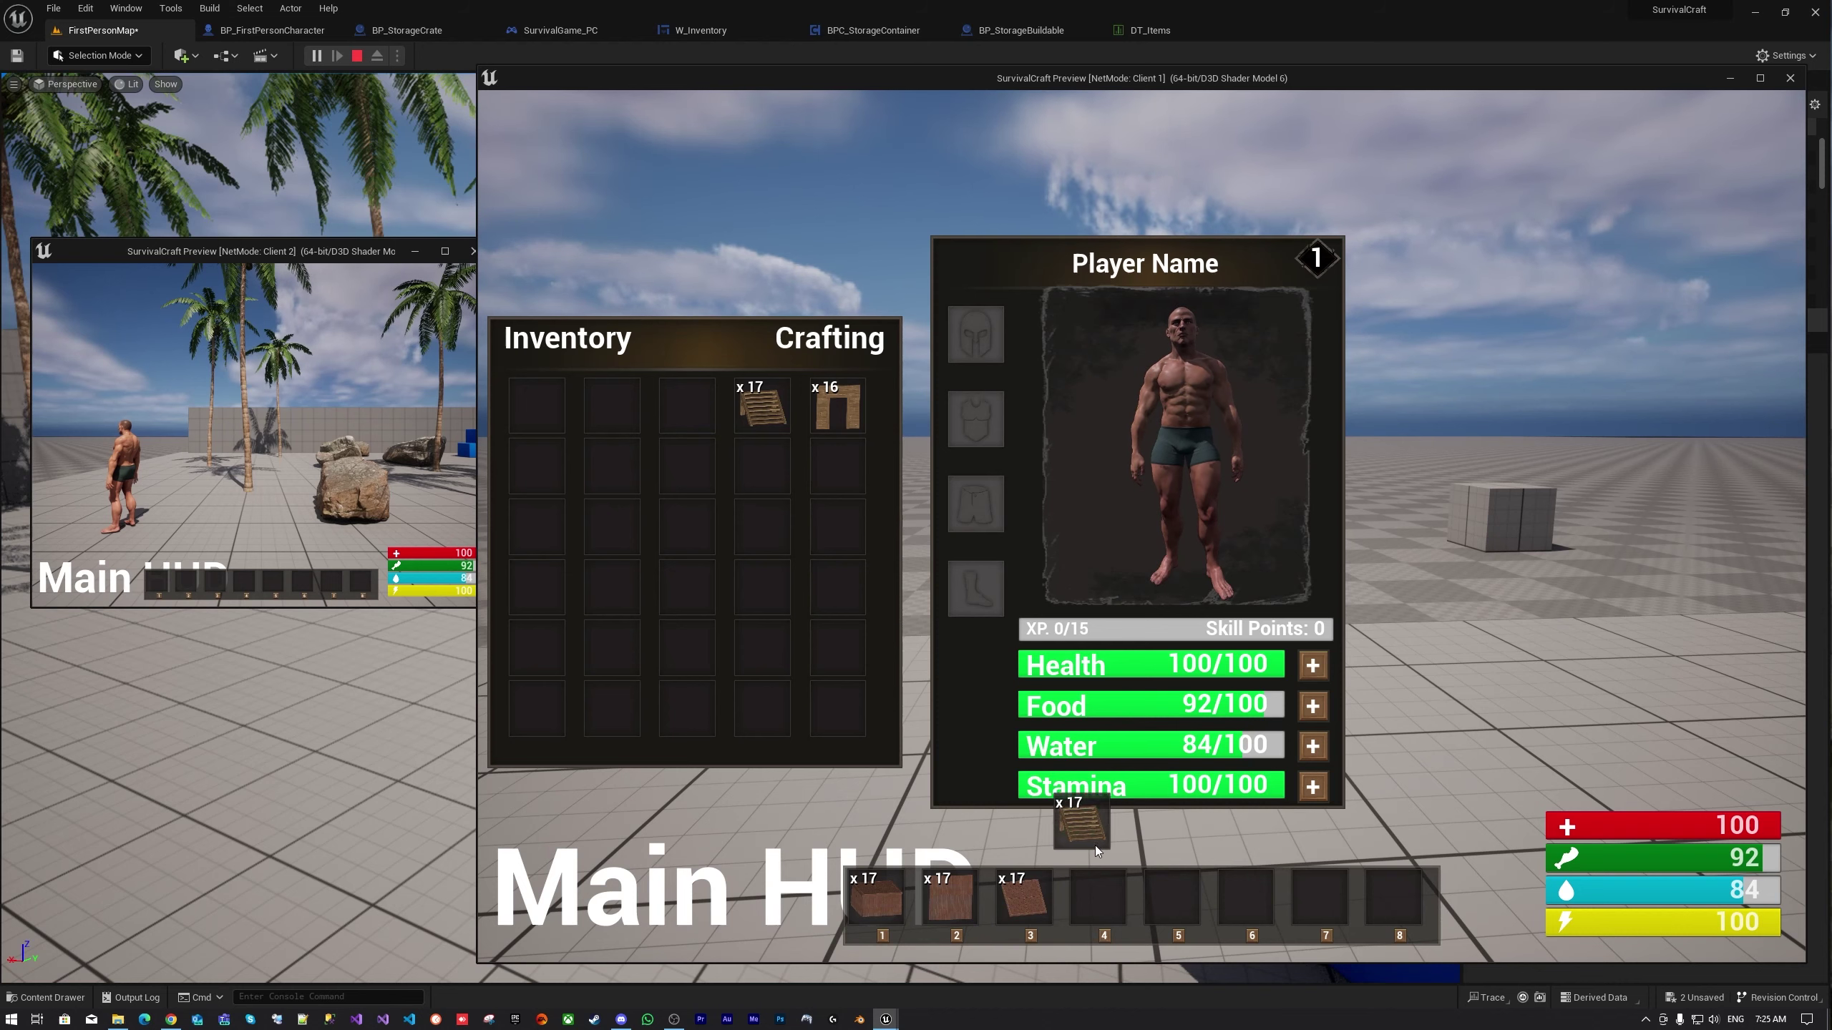
left_click_drag(1095, 845, 1098, 896)
left_click_drag(822, 393, 1170, 898)
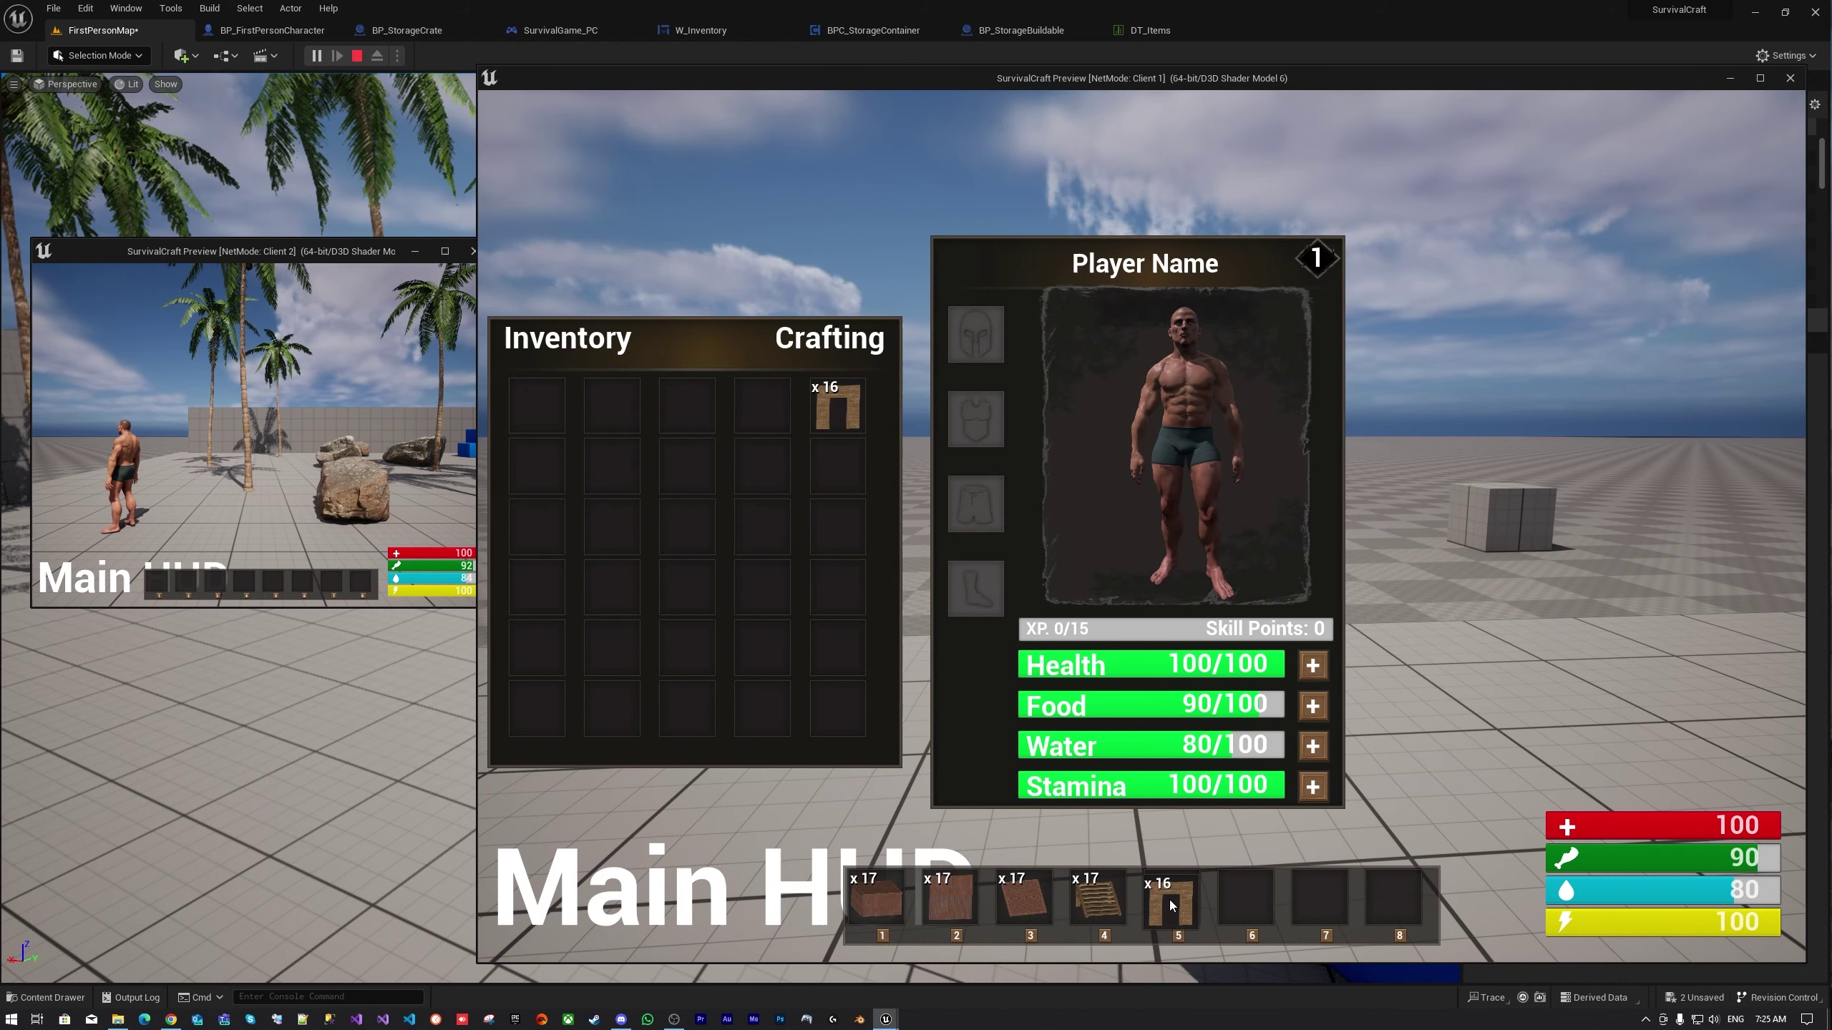
key("Tab")
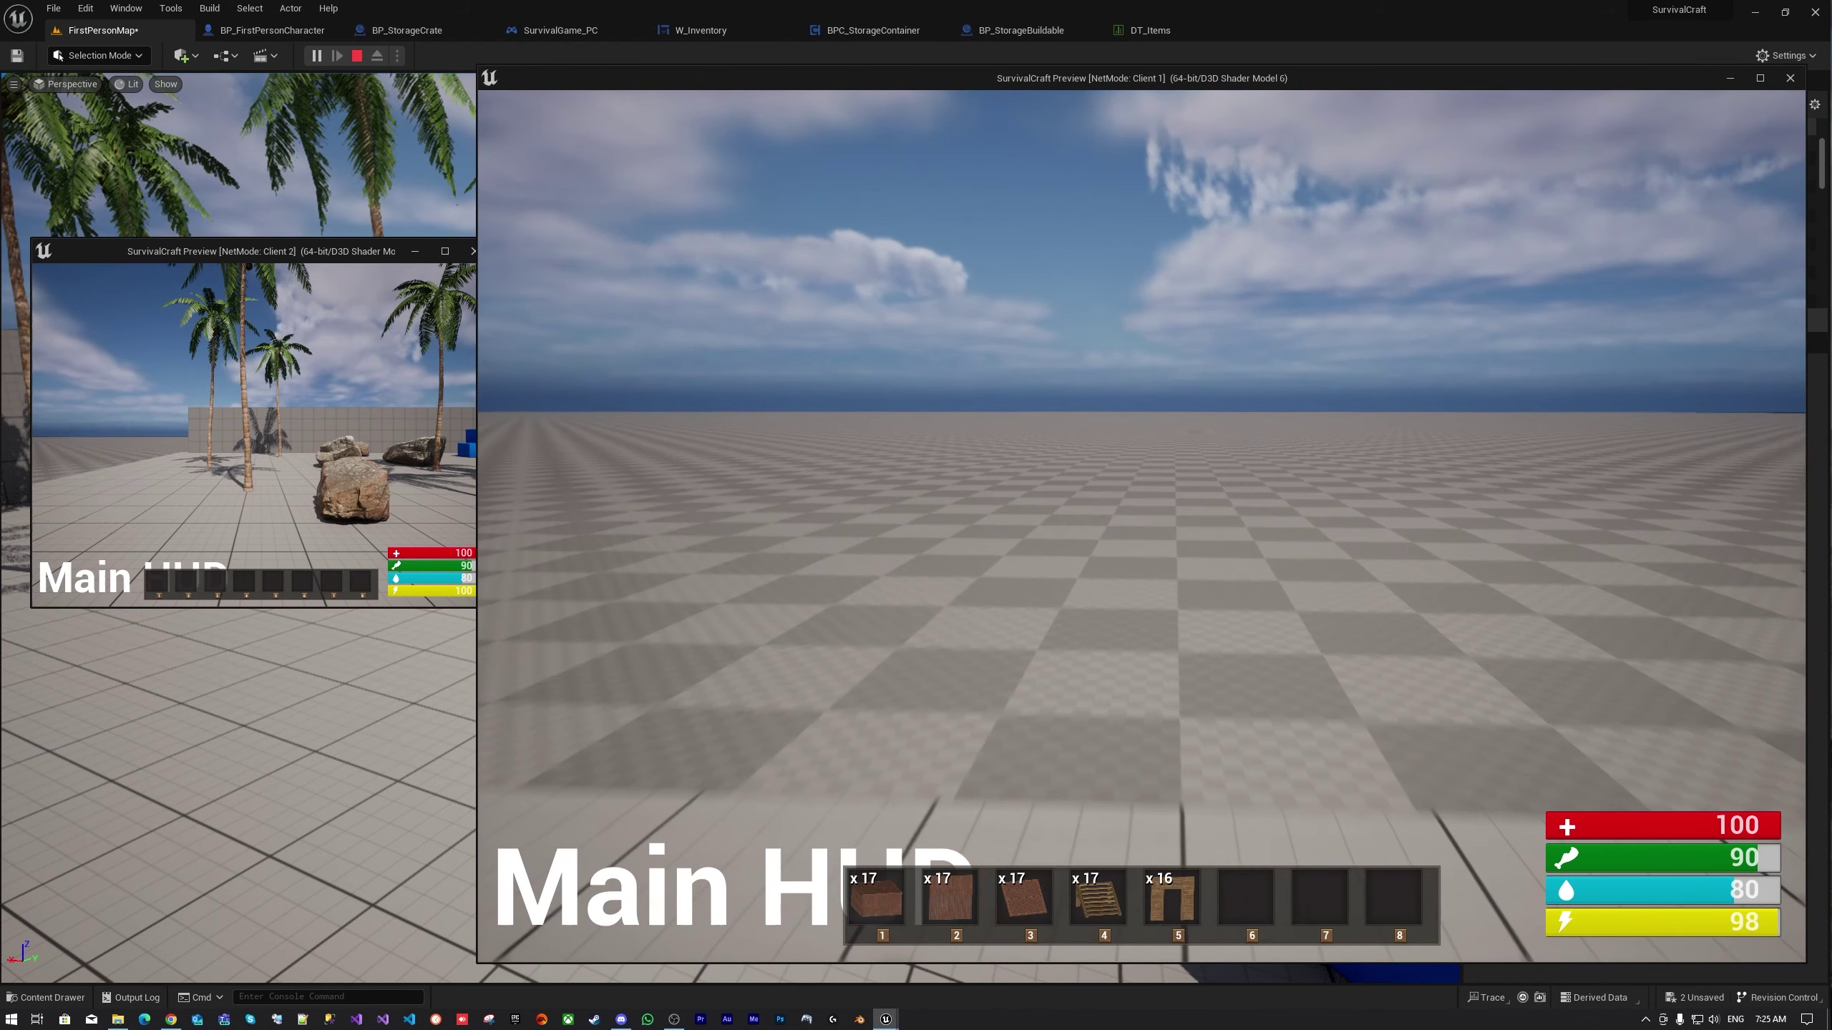
Lay four metal foundations on the ground in Client 1
key("1")
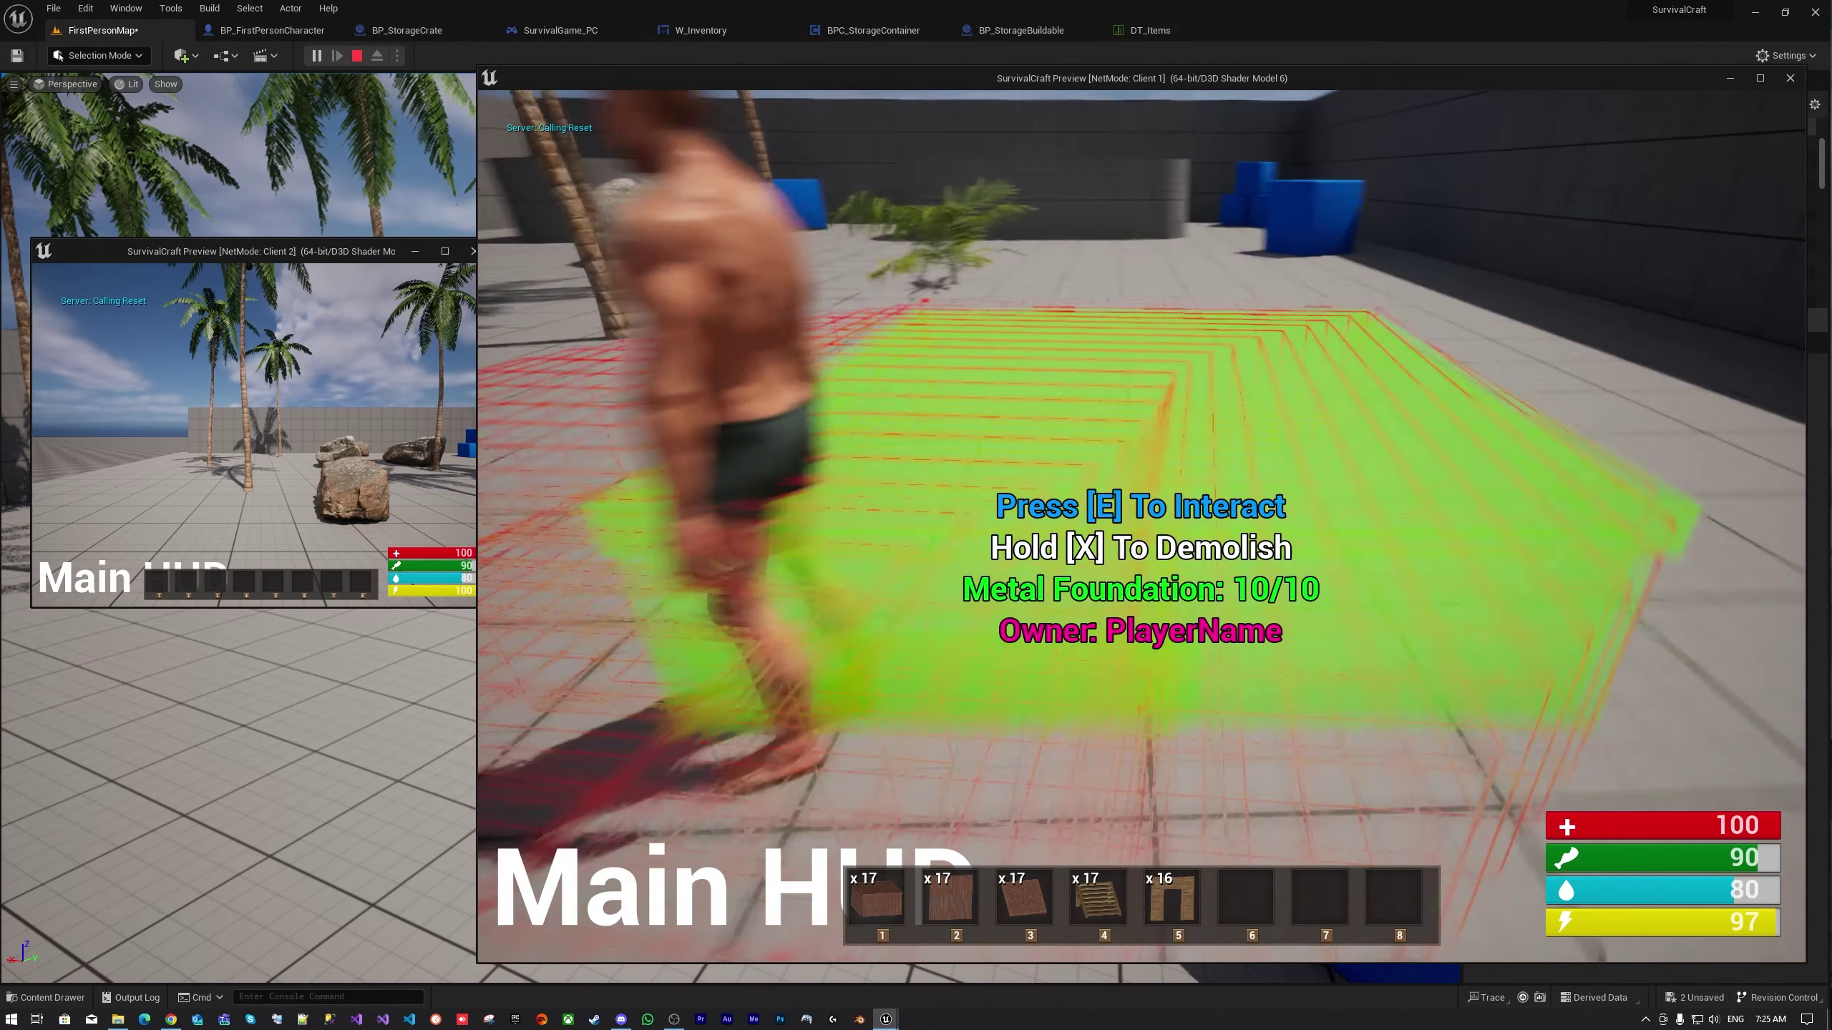
left_click(1141, 526)
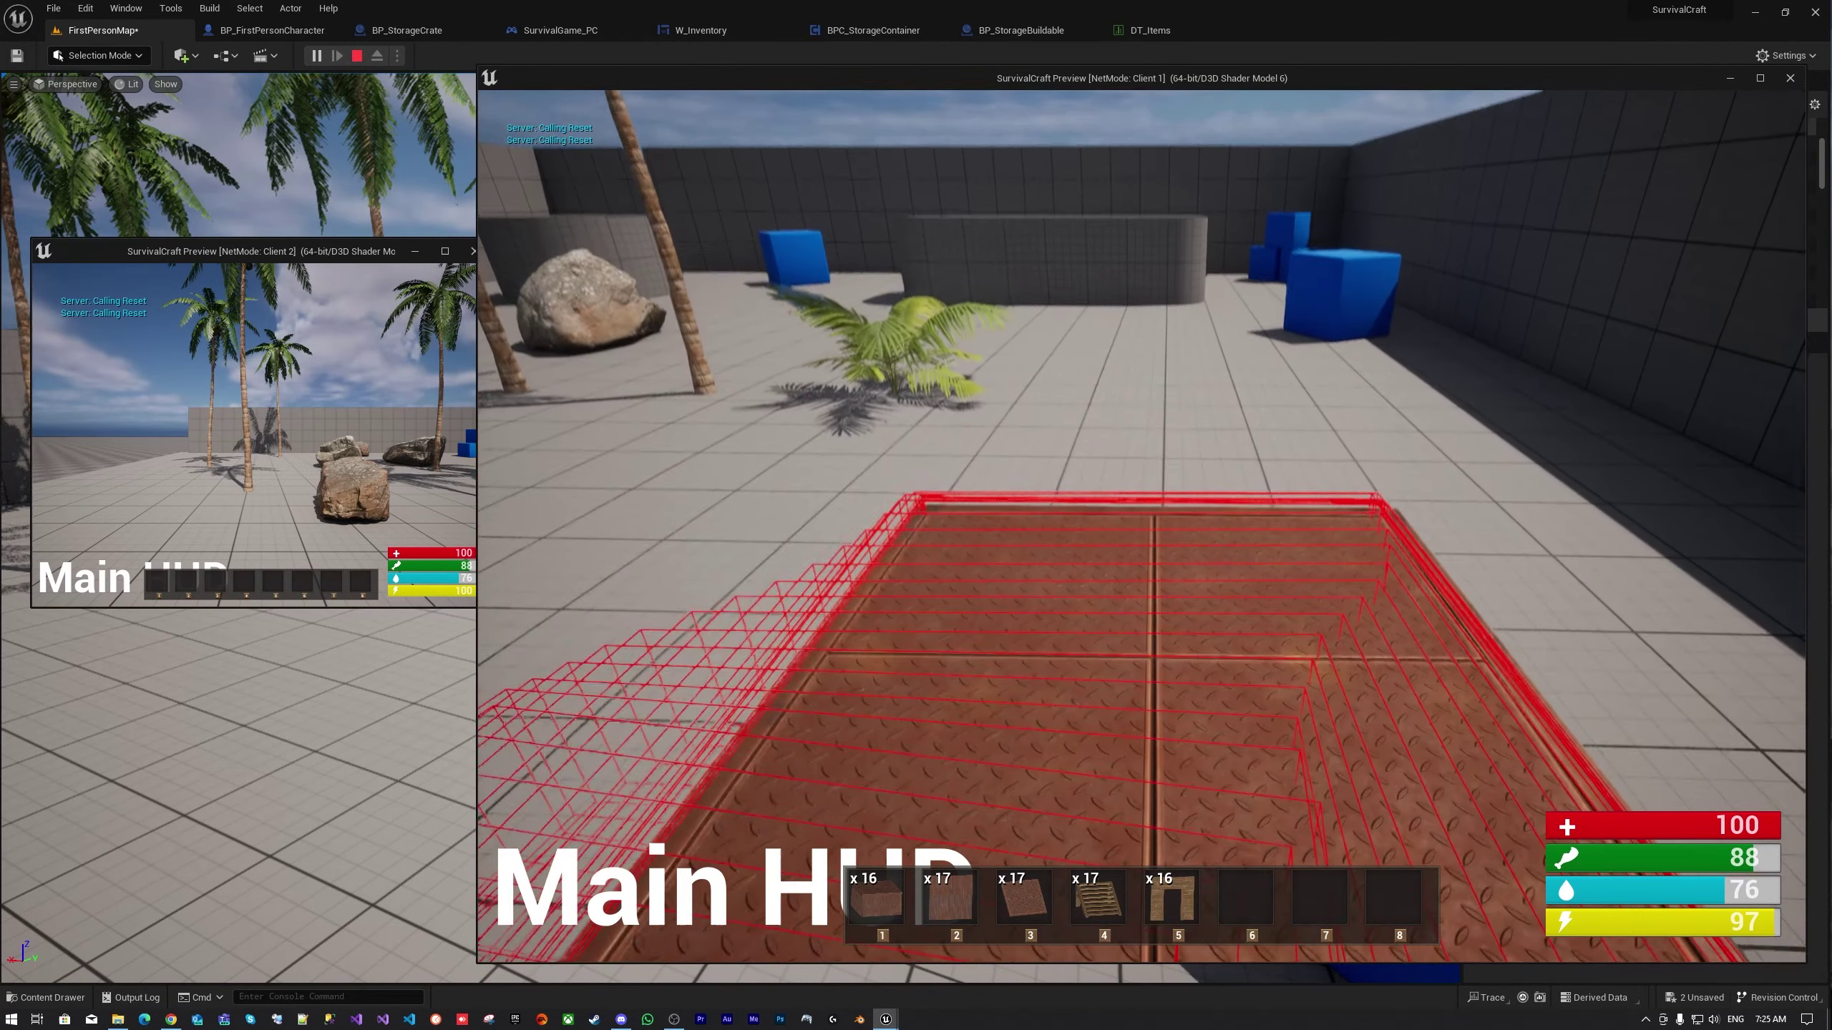
key("1")
left_click(1142, 527)
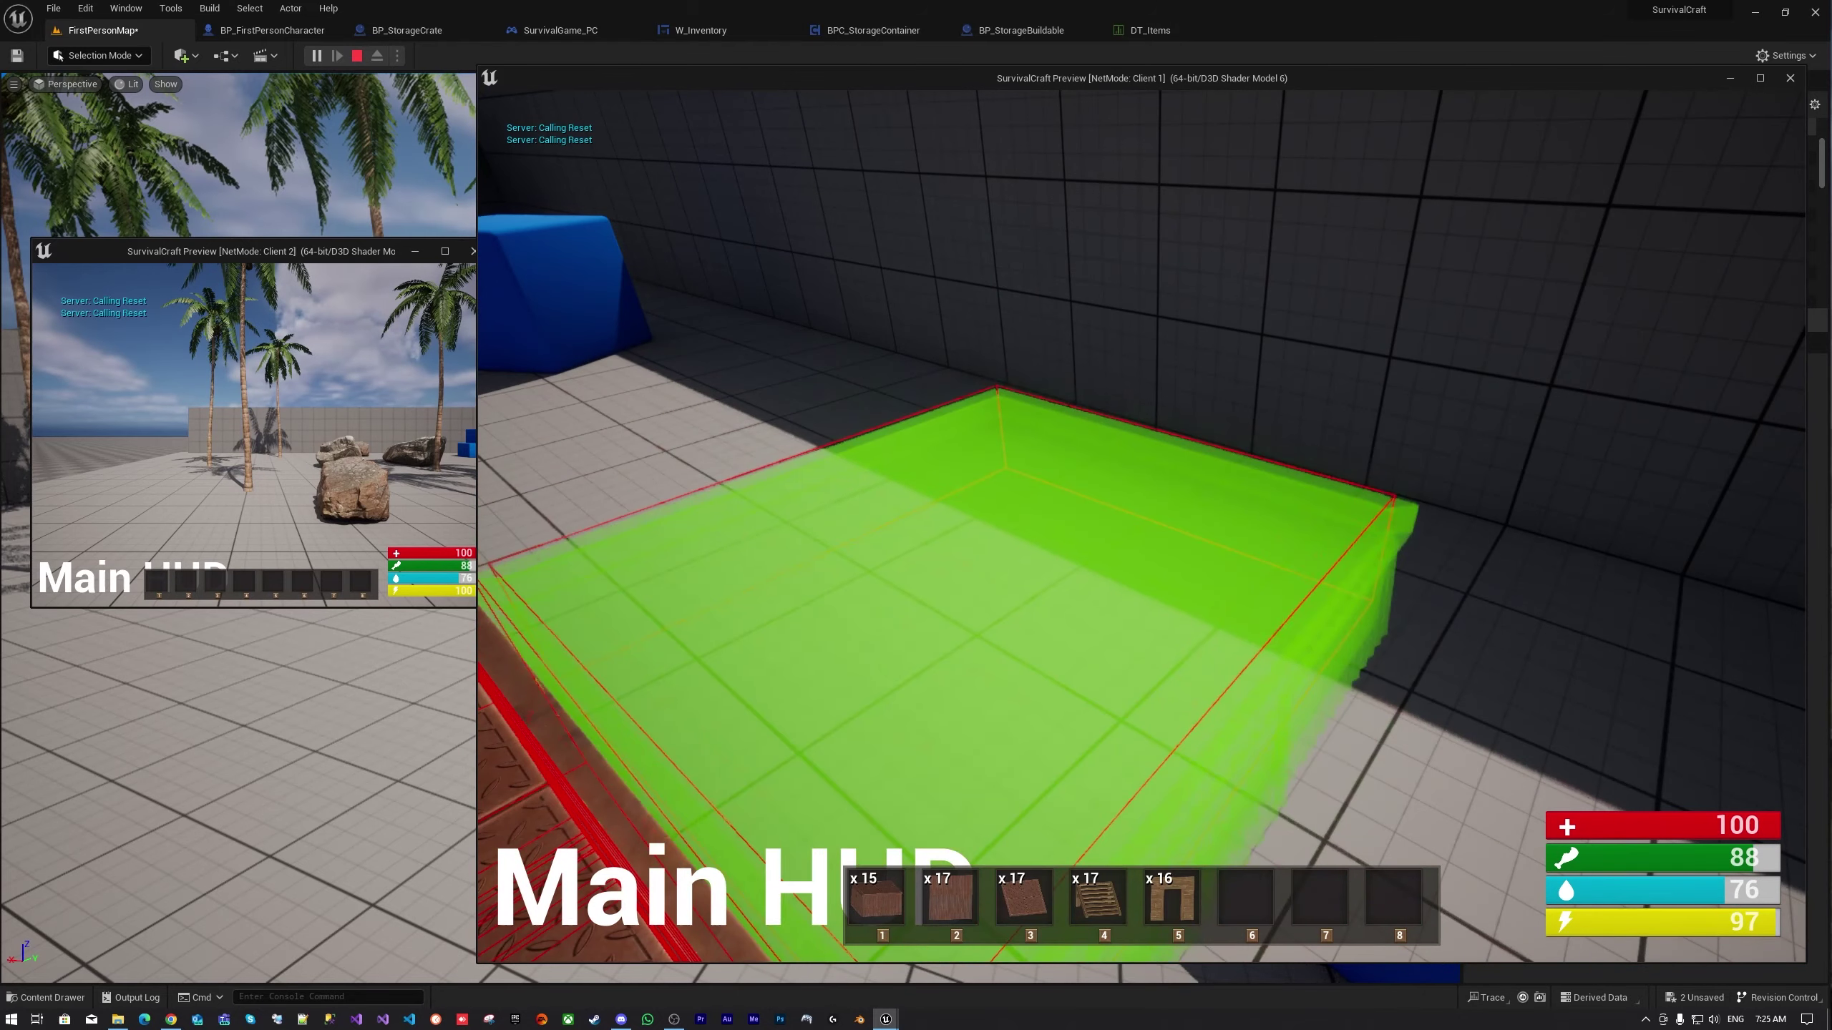
left_click(1141, 527)
left_click(1141, 527)
Place five braced wooden wall pieces along the foundation edges, leaving a doorway
key("2")
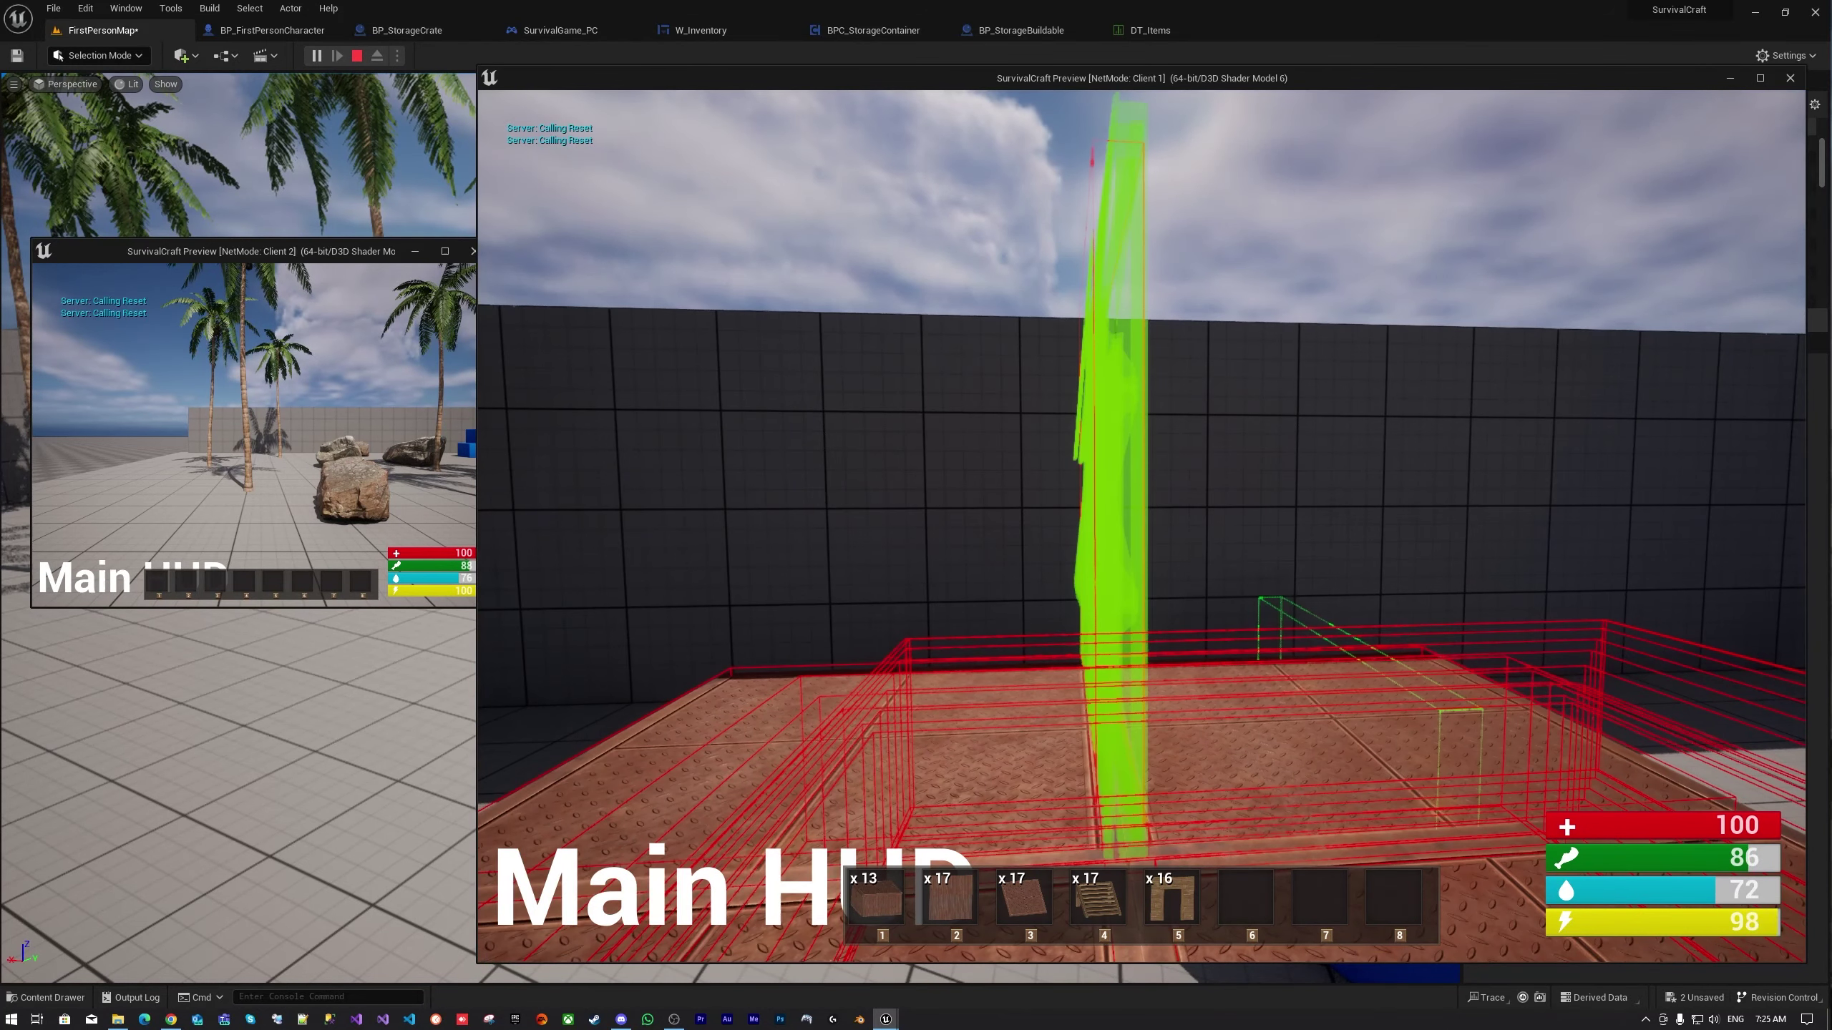
left_click(1141, 527)
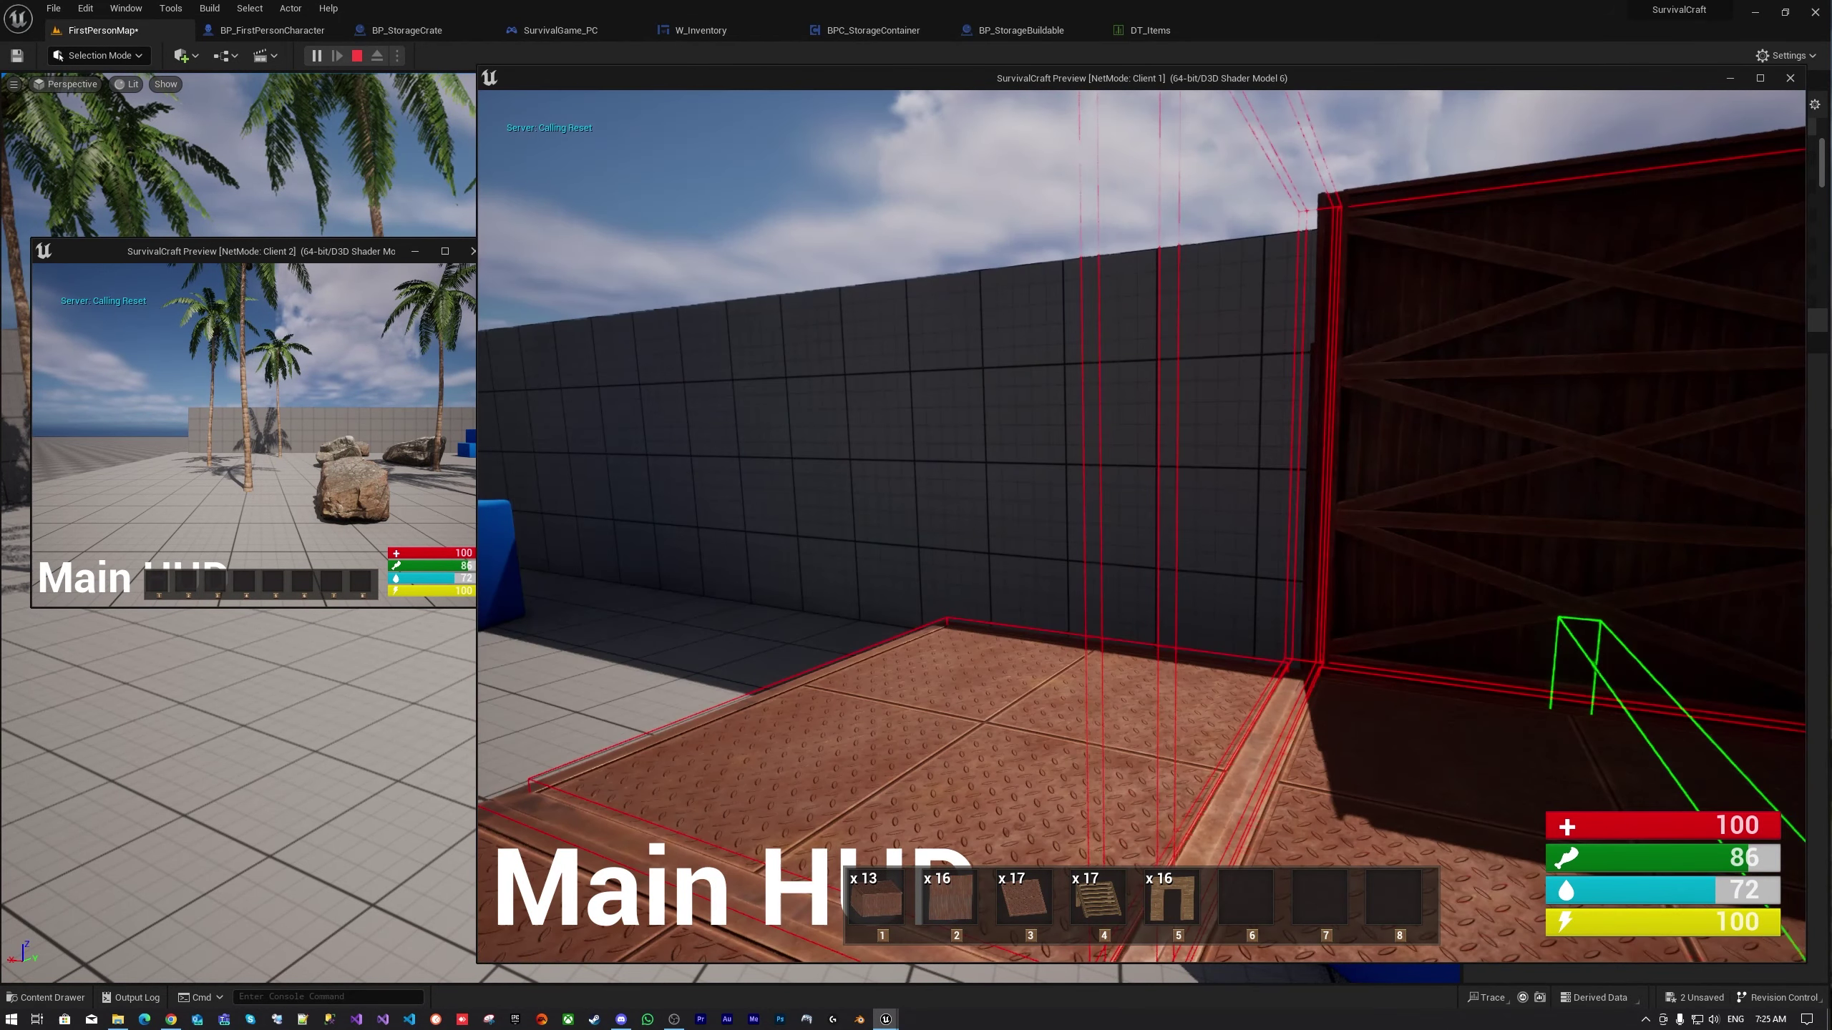
left_click(1142, 527)
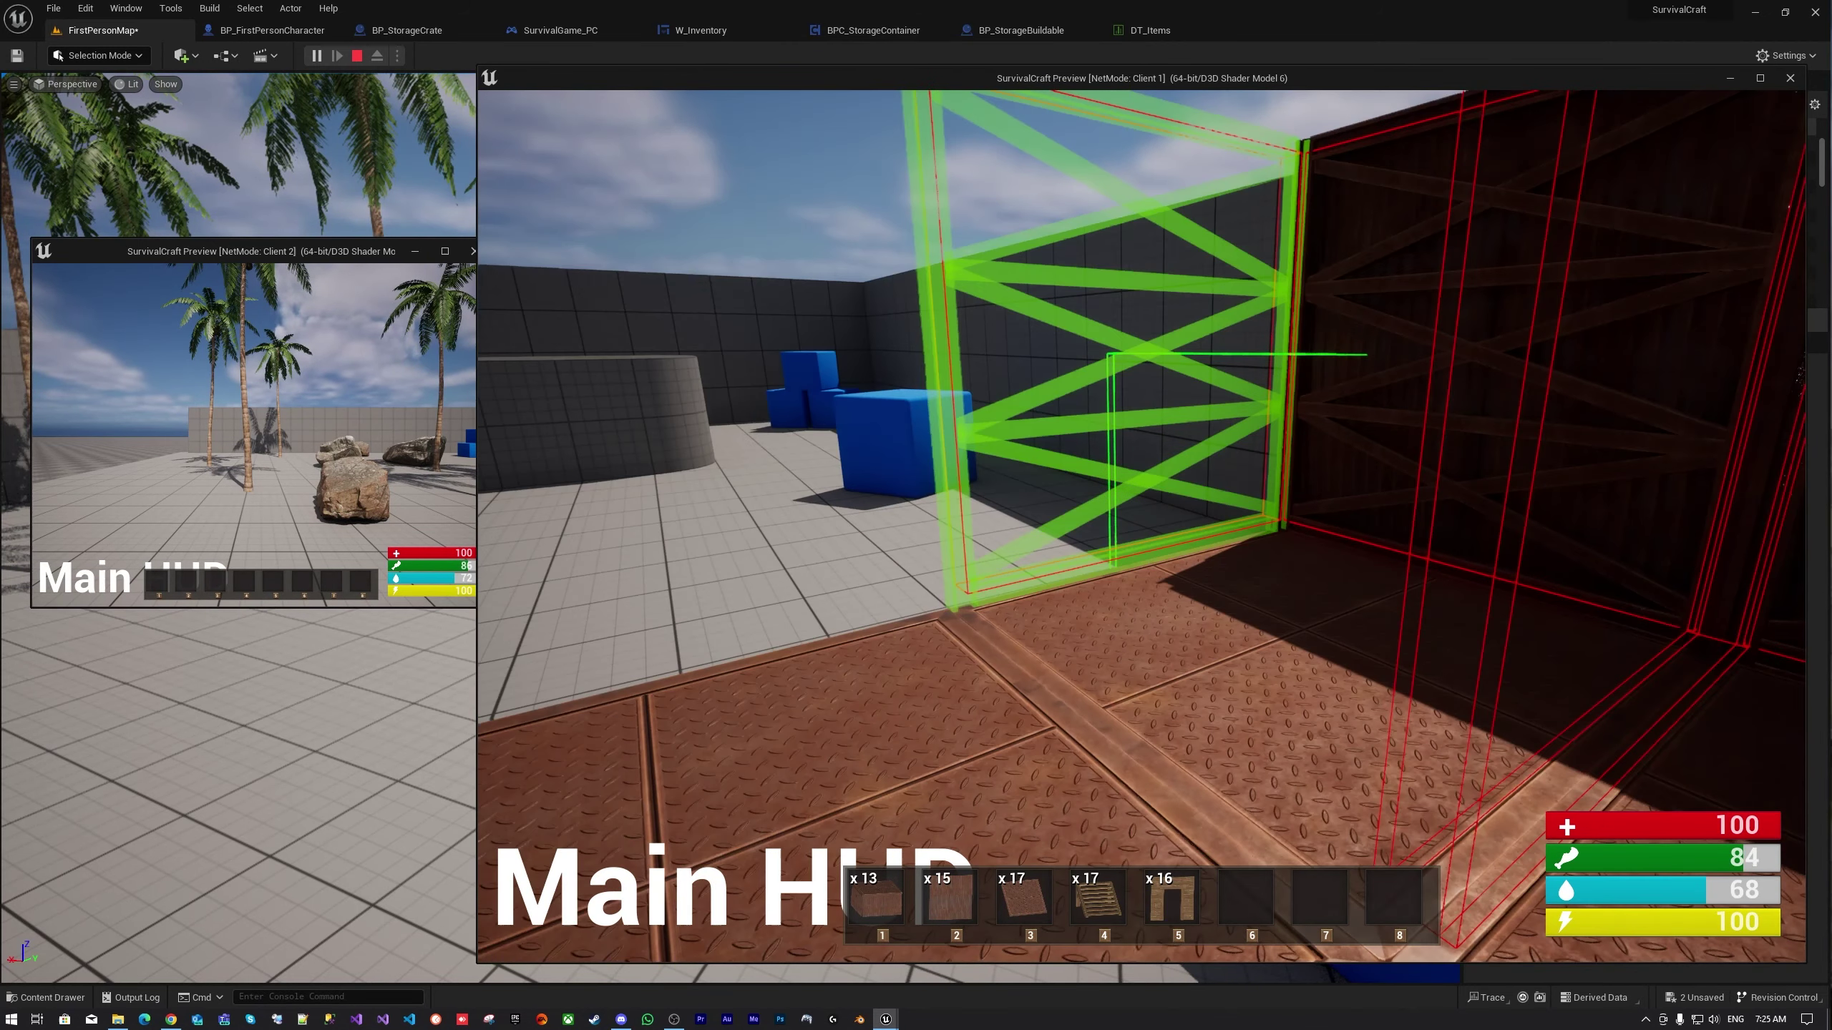
left_click(1142, 526)
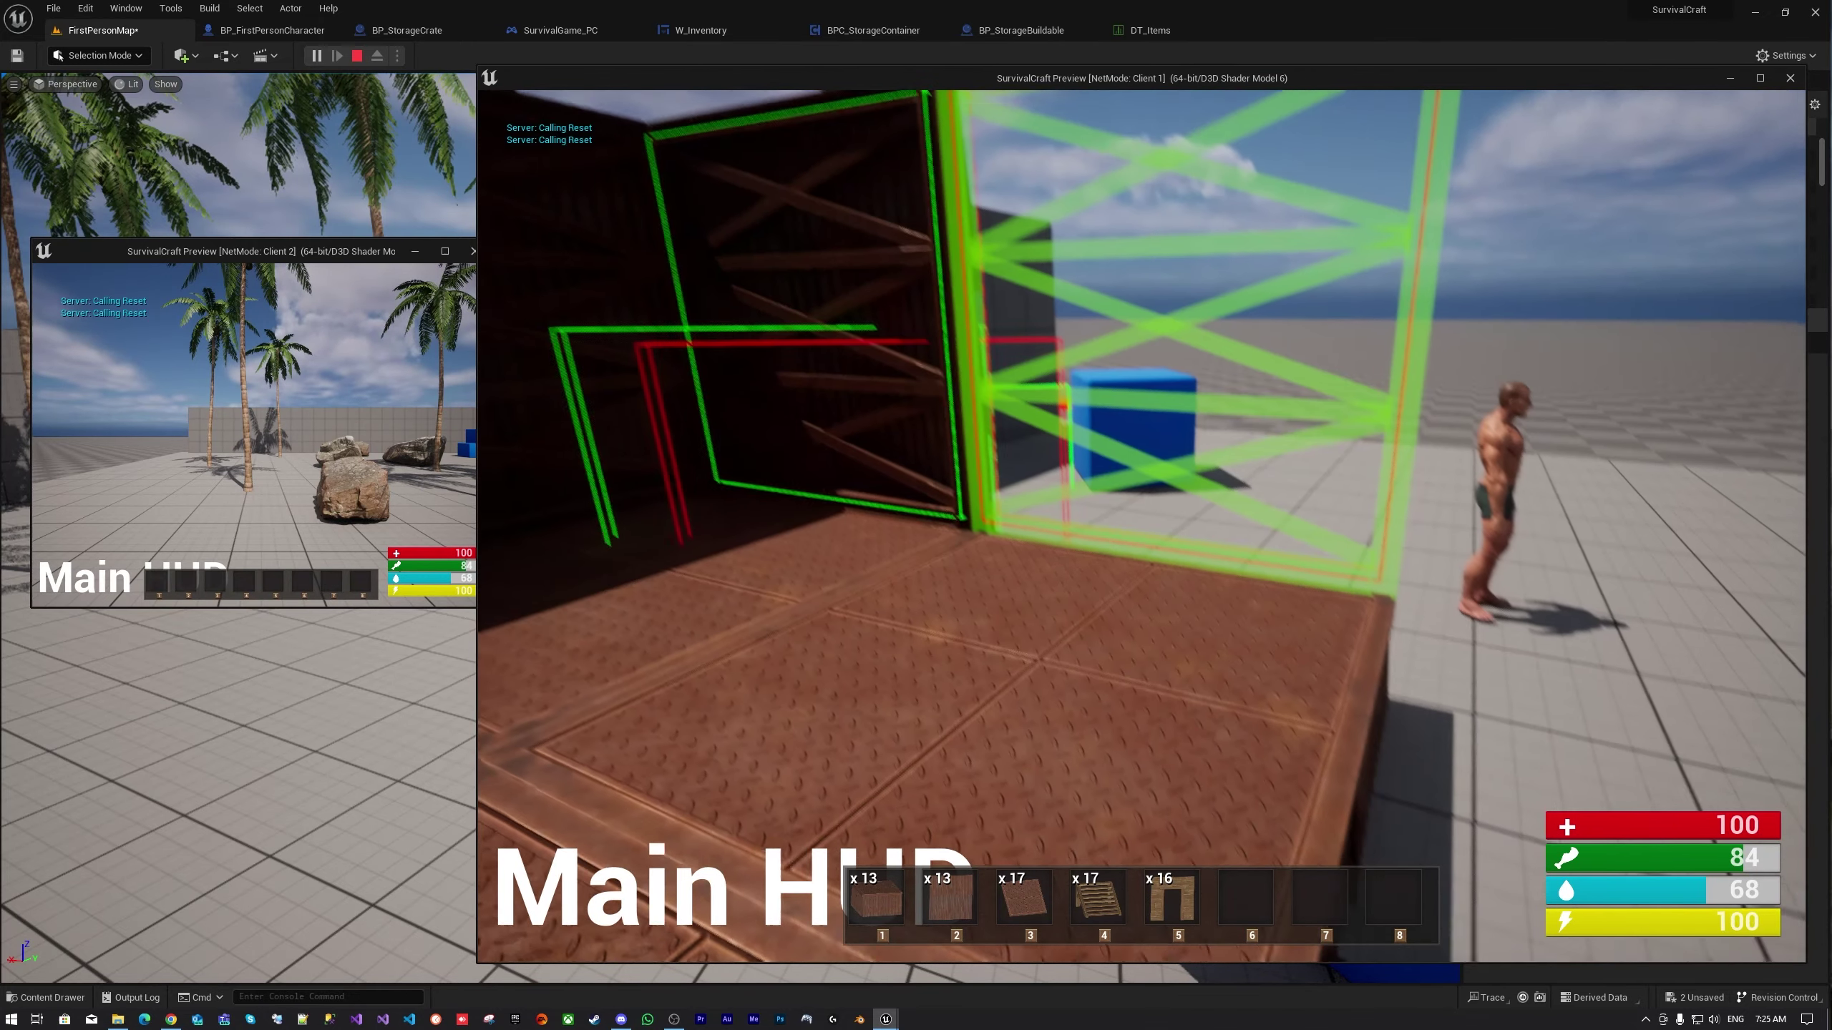
left_click(1142, 527)
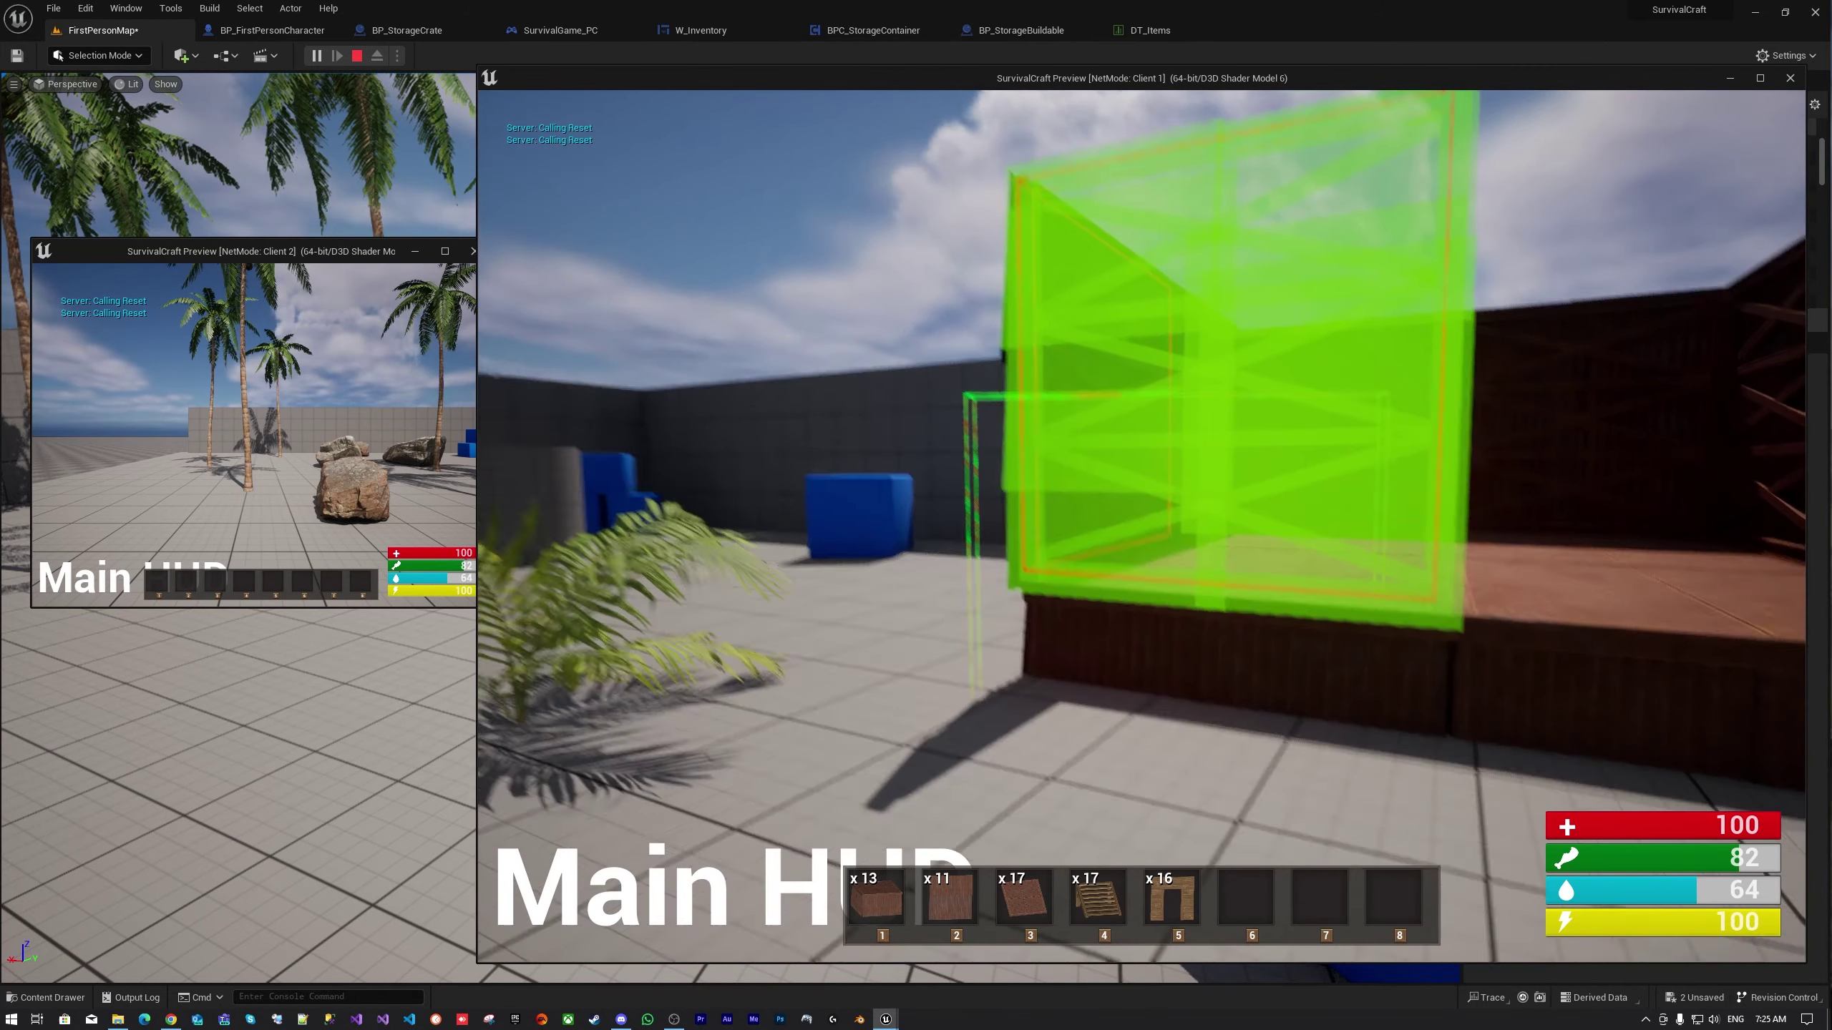
left_click(1141, 526)
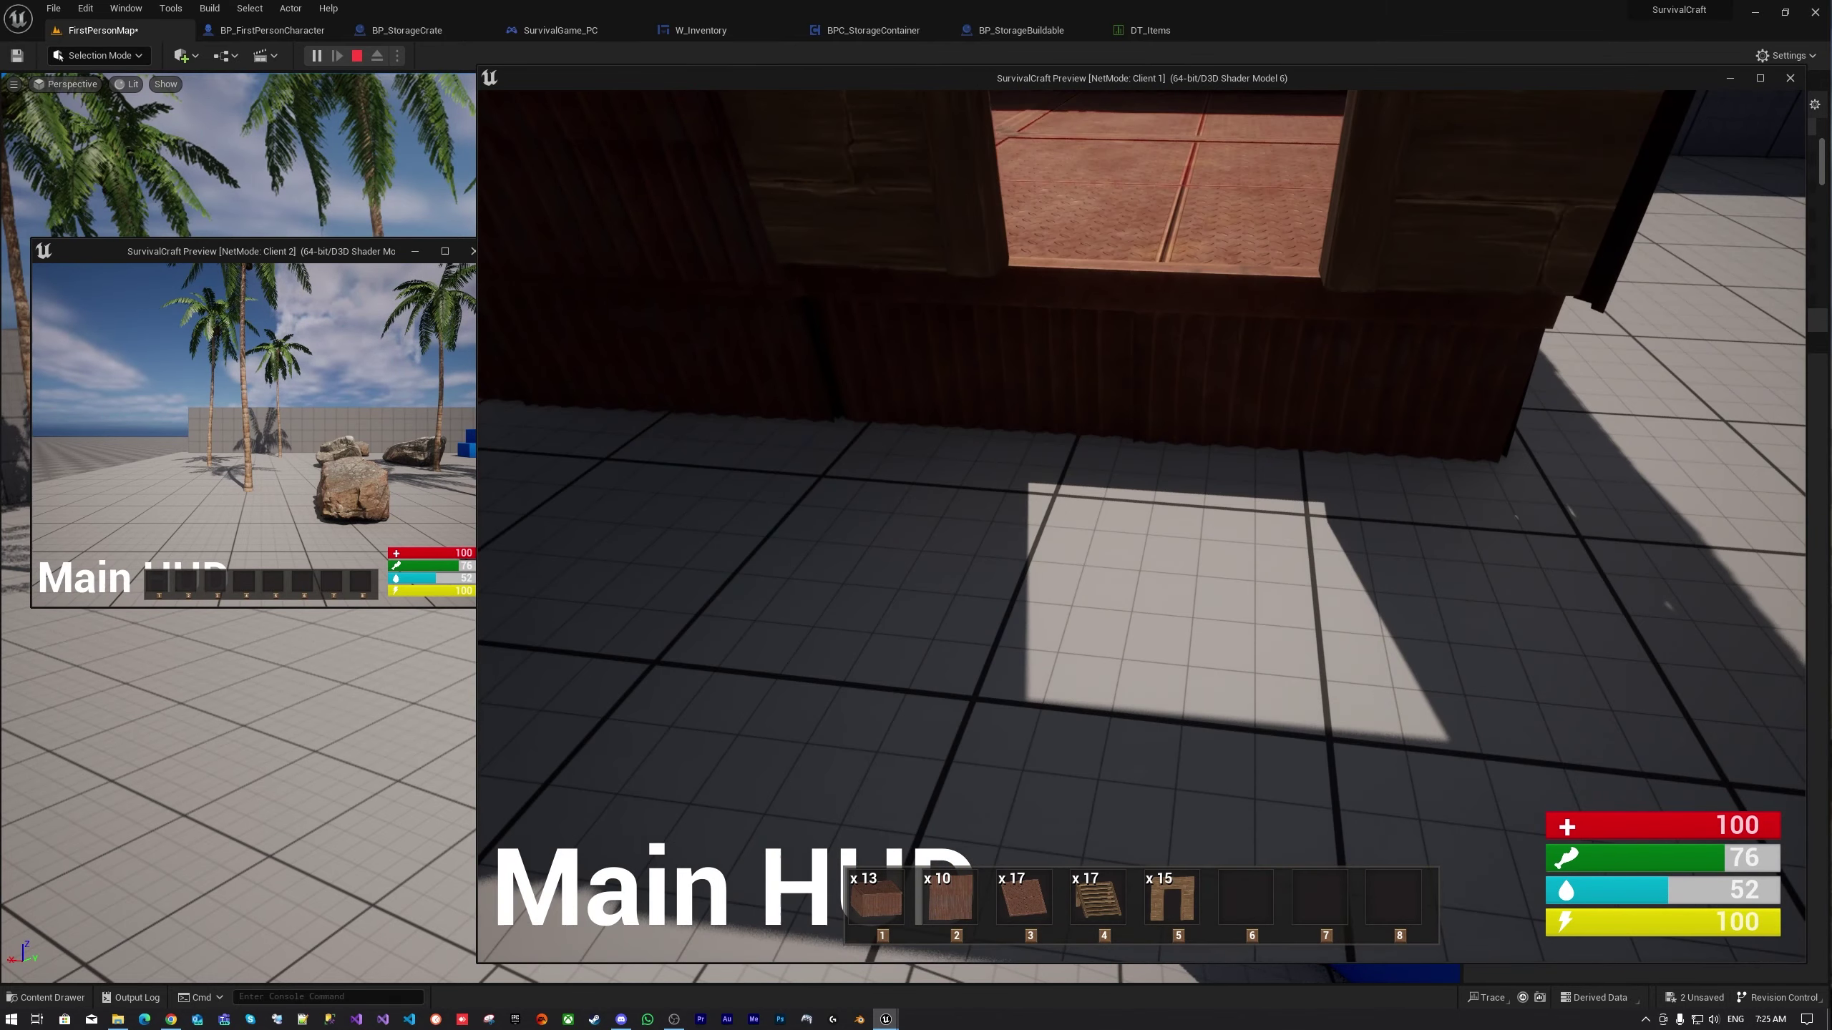
Walk up the stairs, exit through the doorway, then cover the hut with four ceiling pieces
key("w")
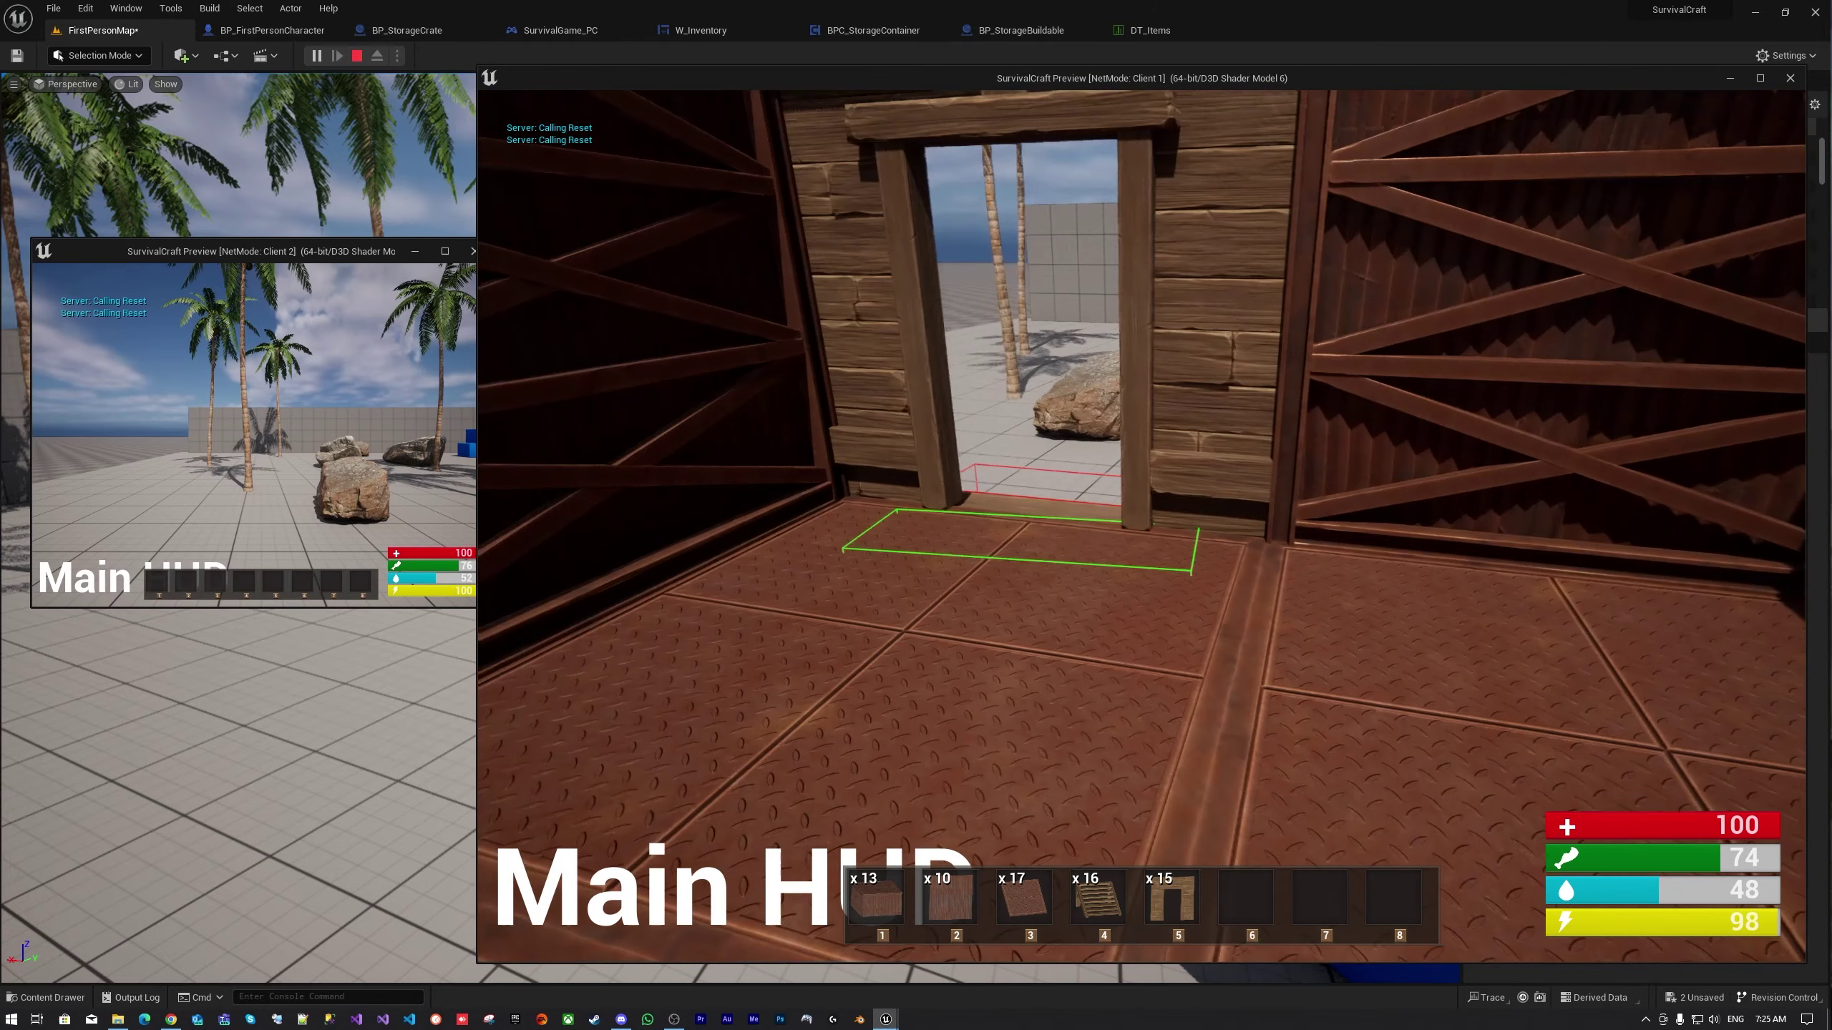
key("w")
key("w")
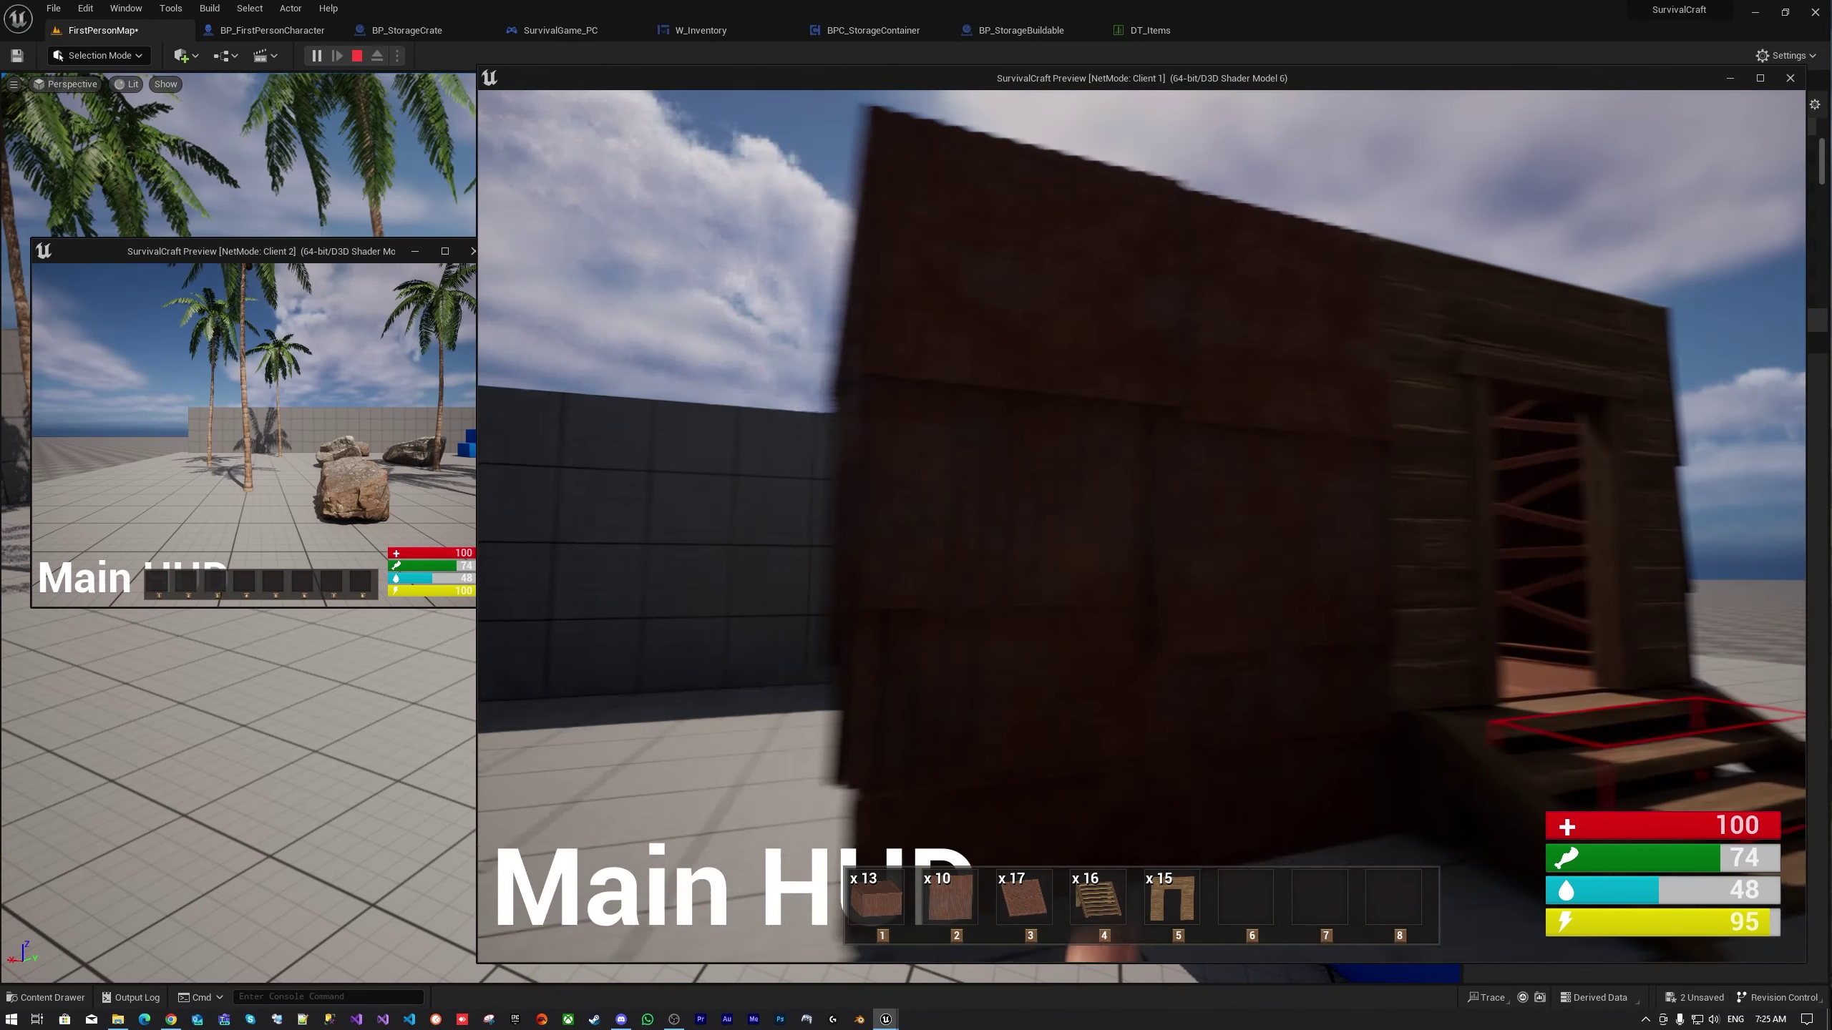
key("w")
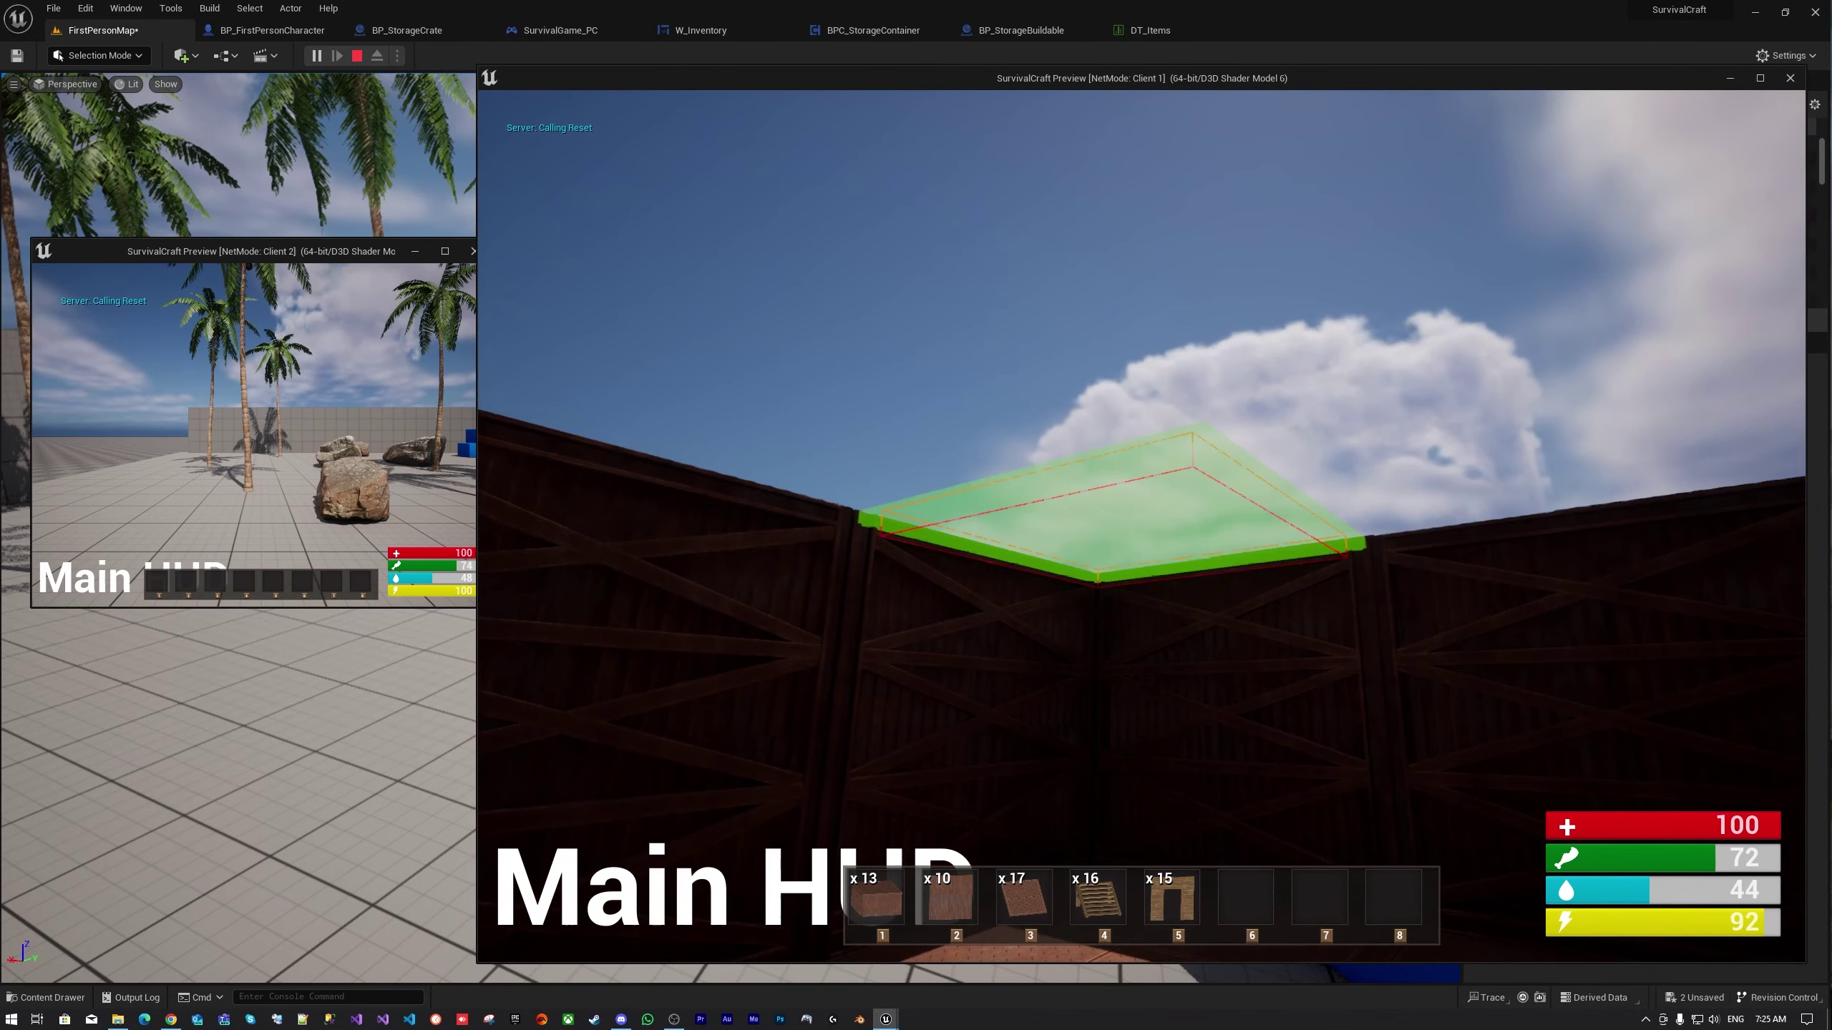
left_click(1142, 527)
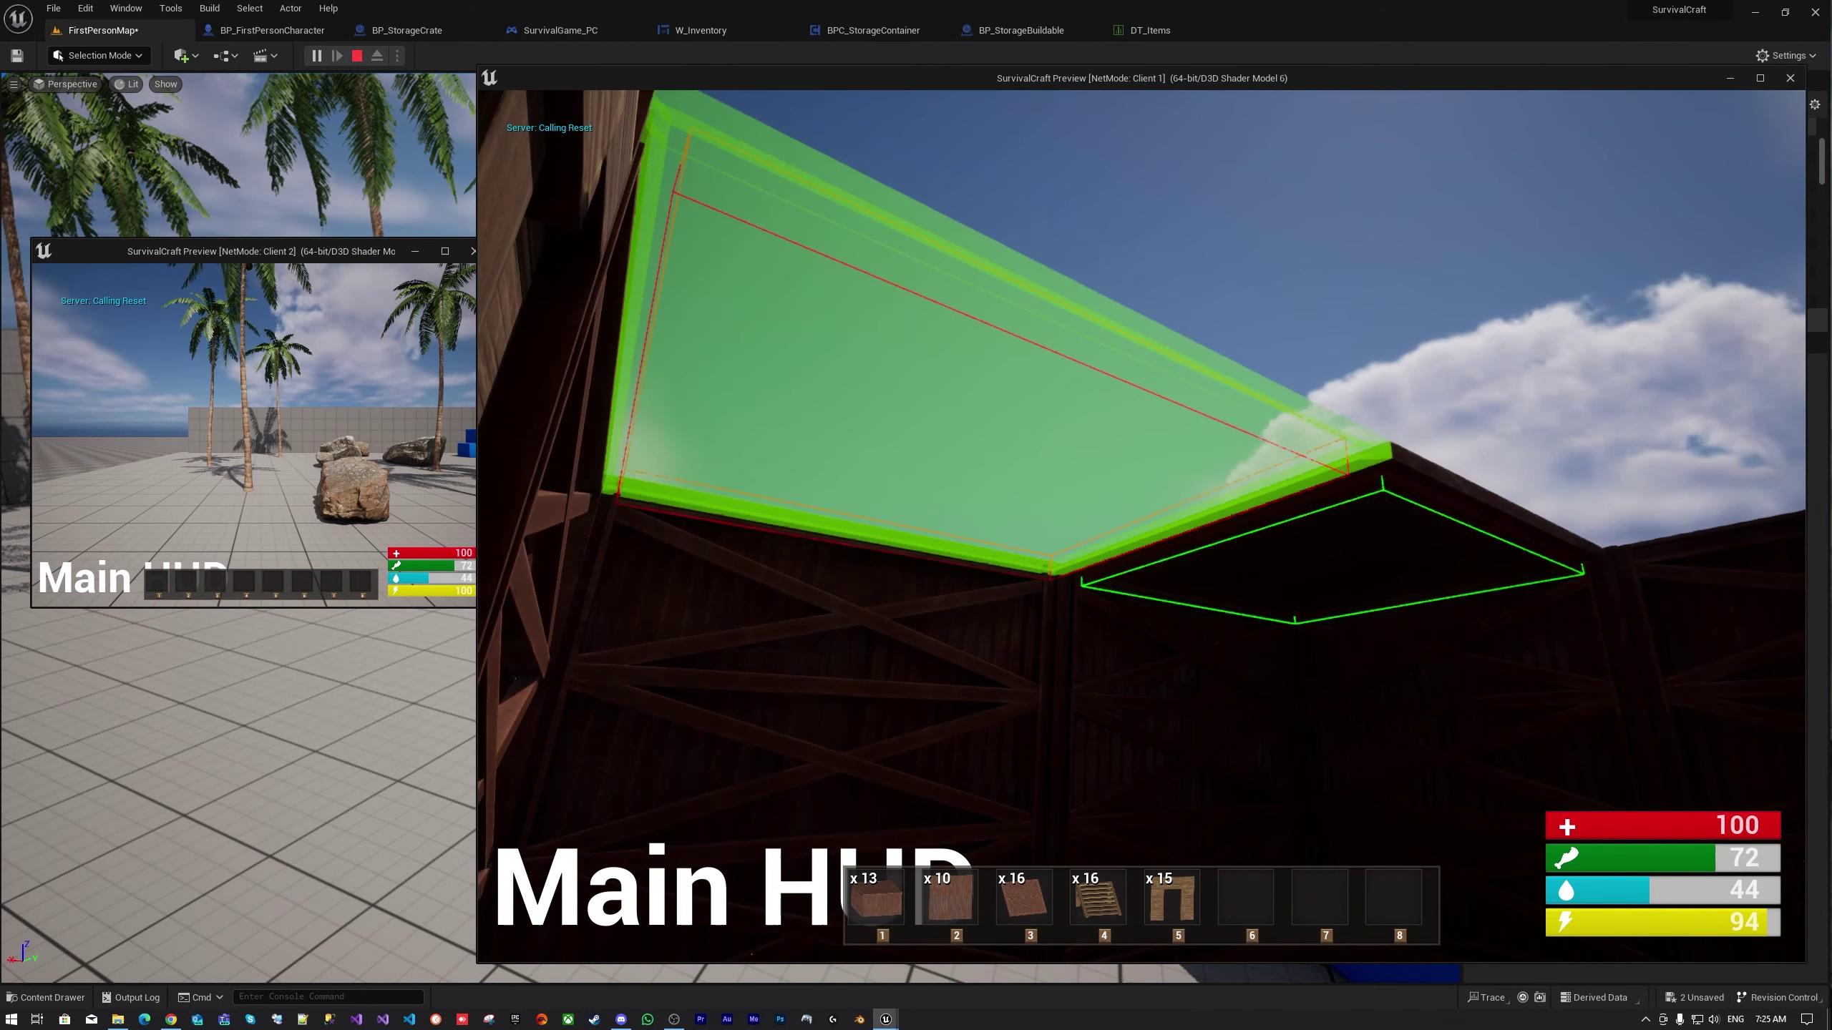
left_click(1142, 526)
left_click(1141, 527)
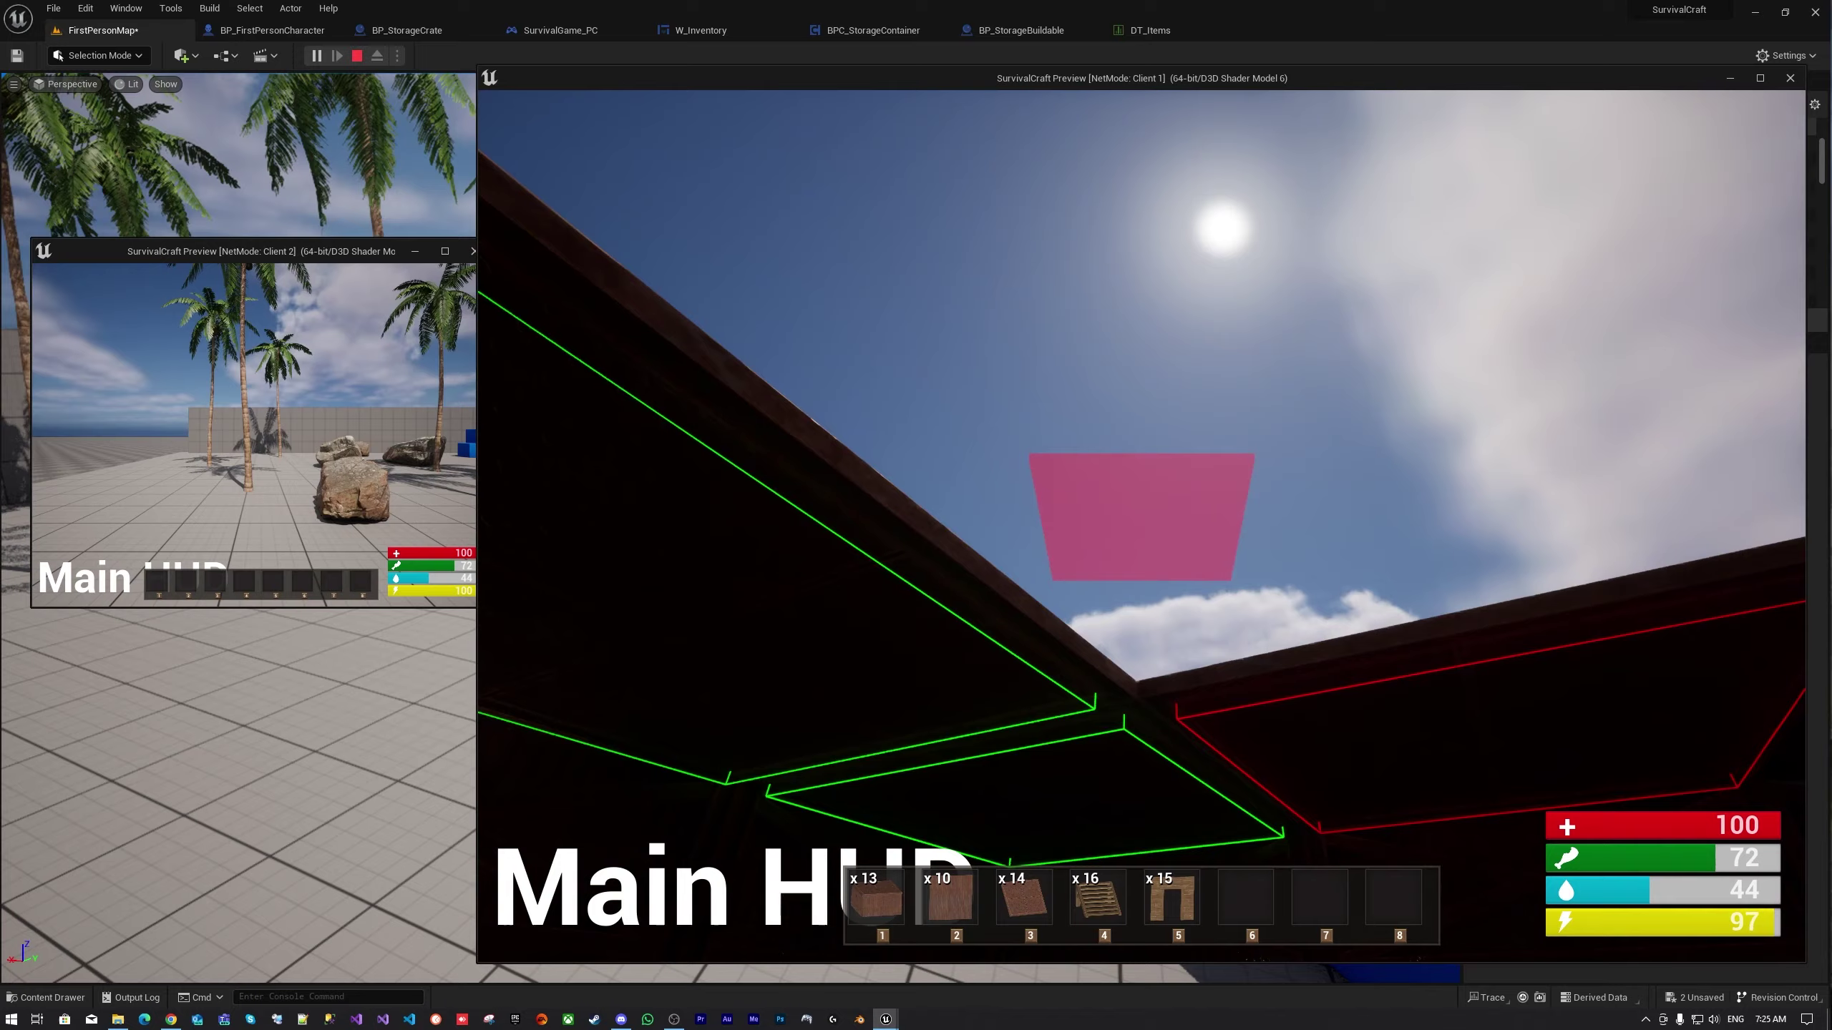
key("s")
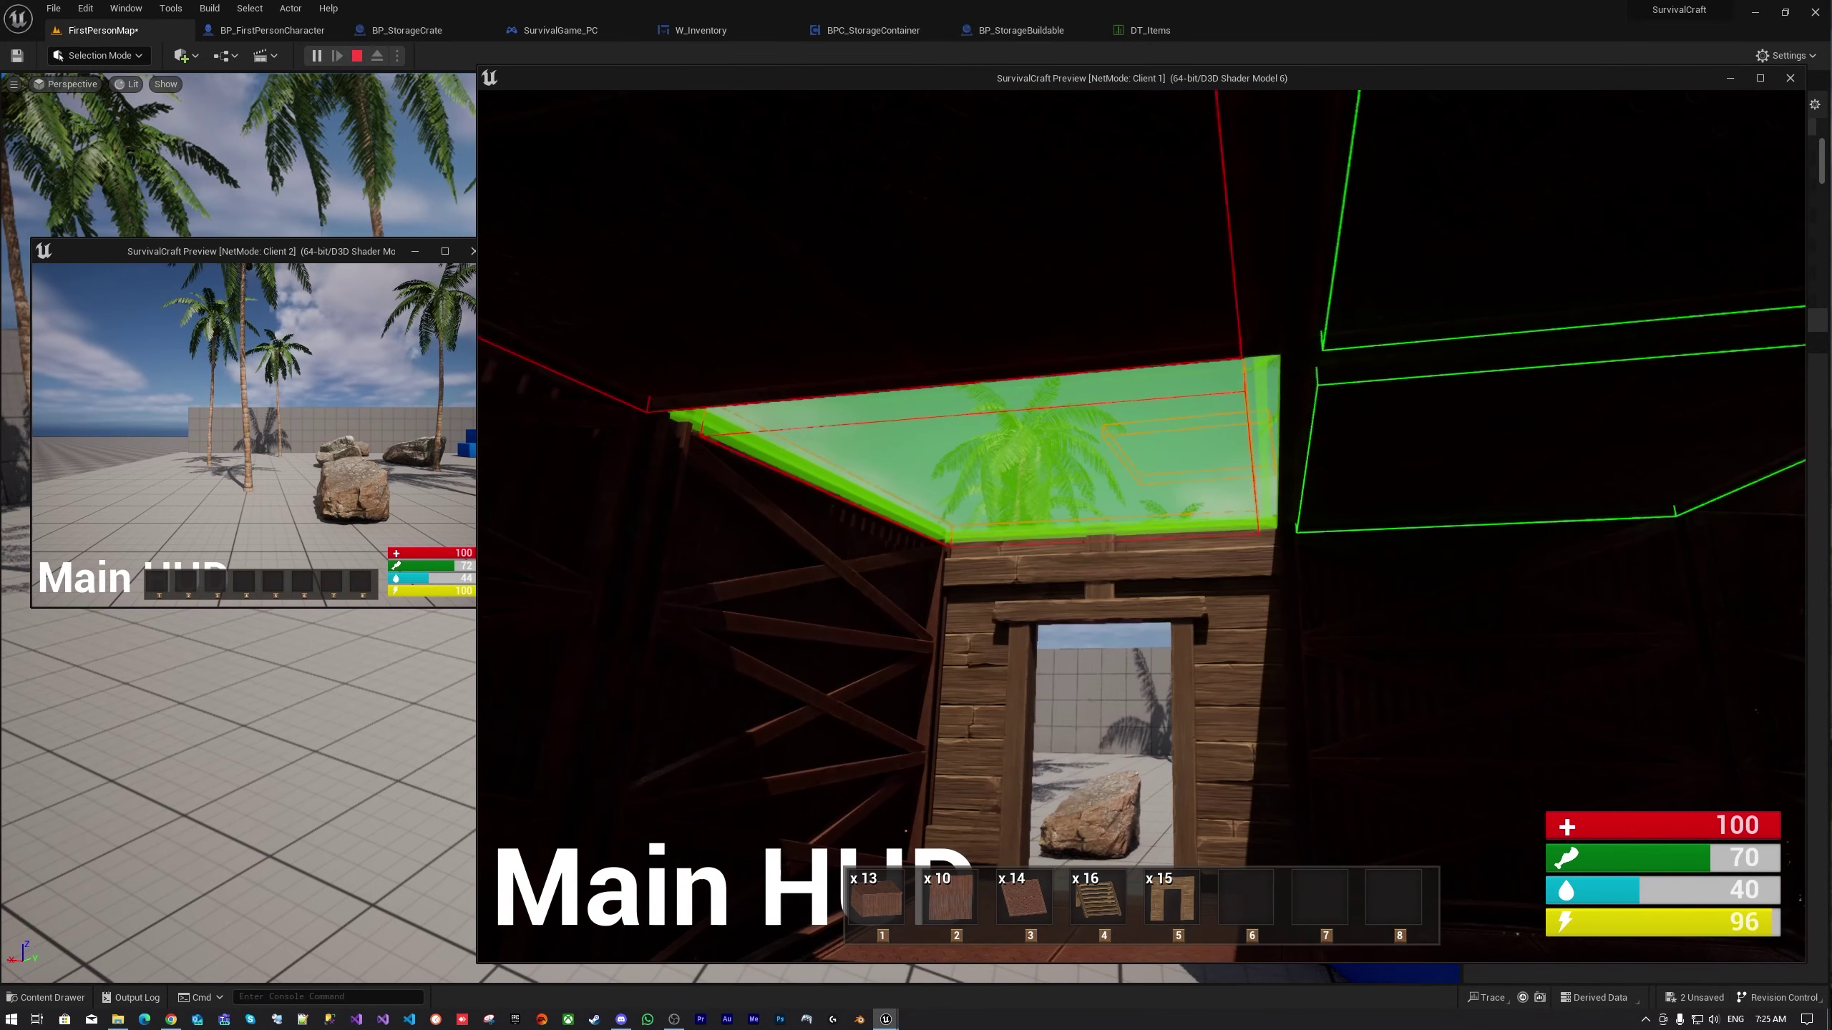
left_click(1141, 527)
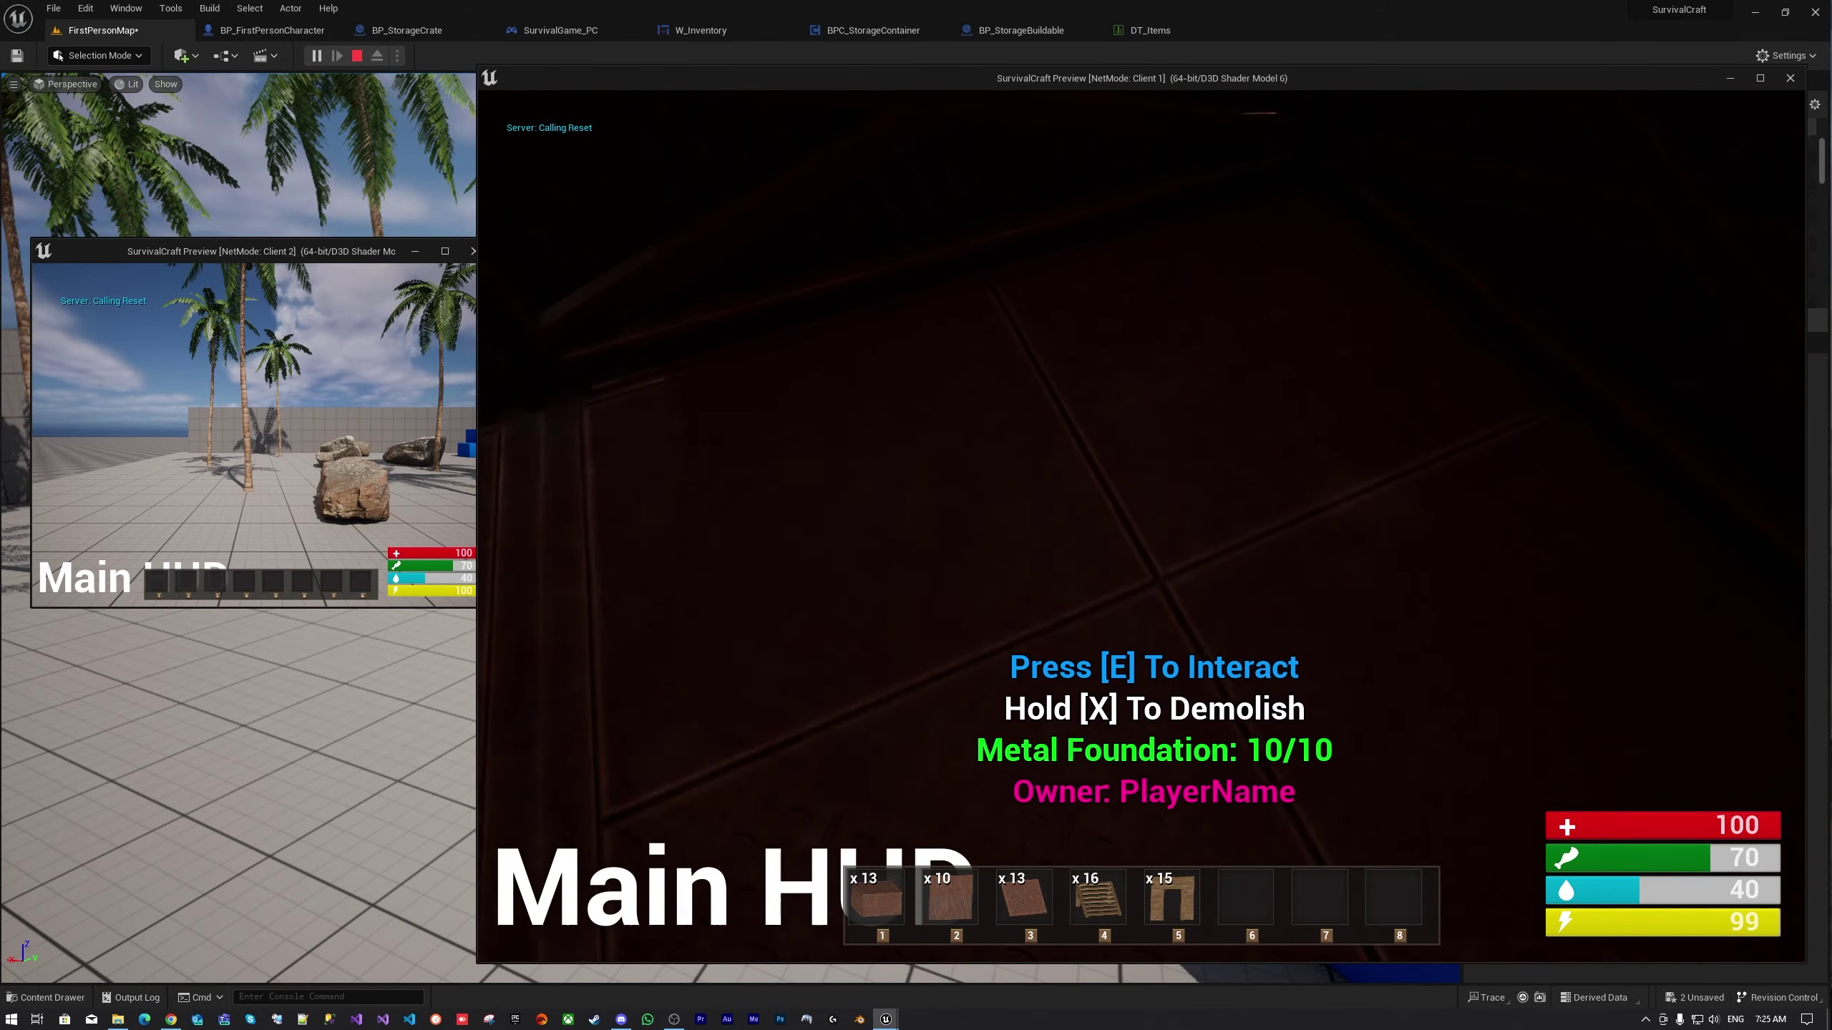
Walk Client 1 back and forth from the dark wall and rocks until the wooden hut is in view
key("w")
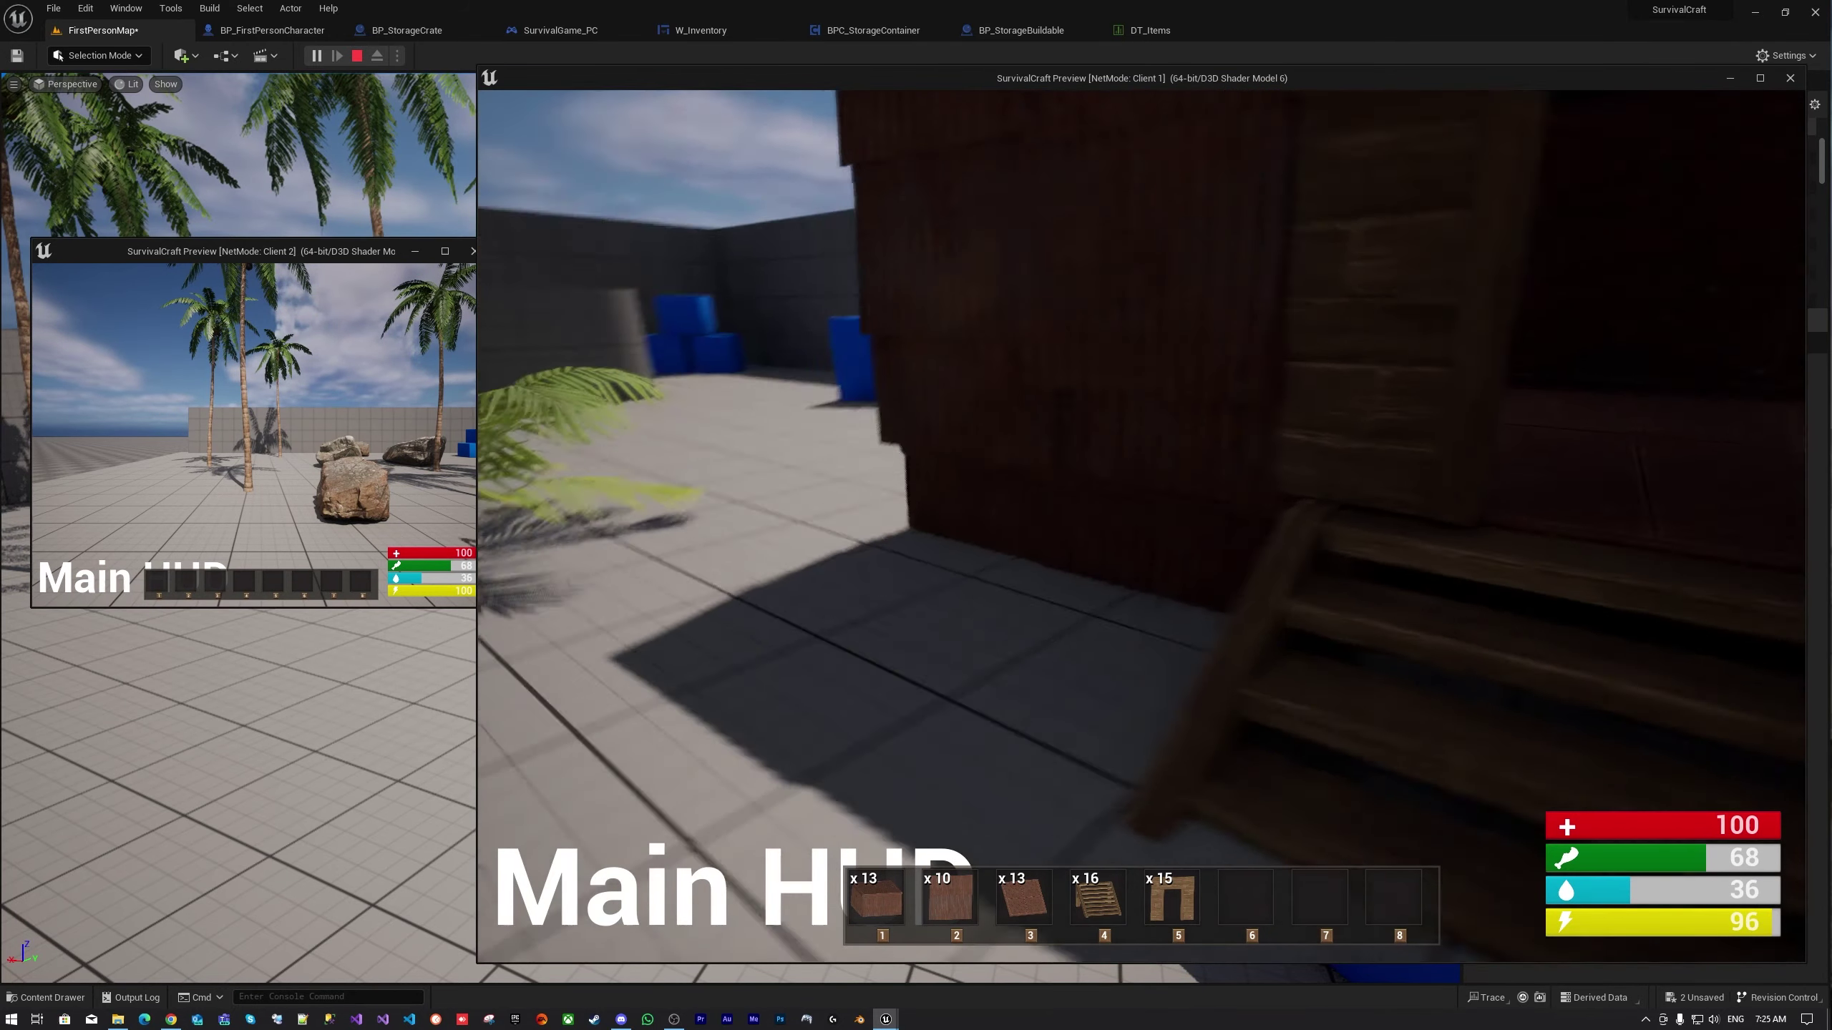
key("w")
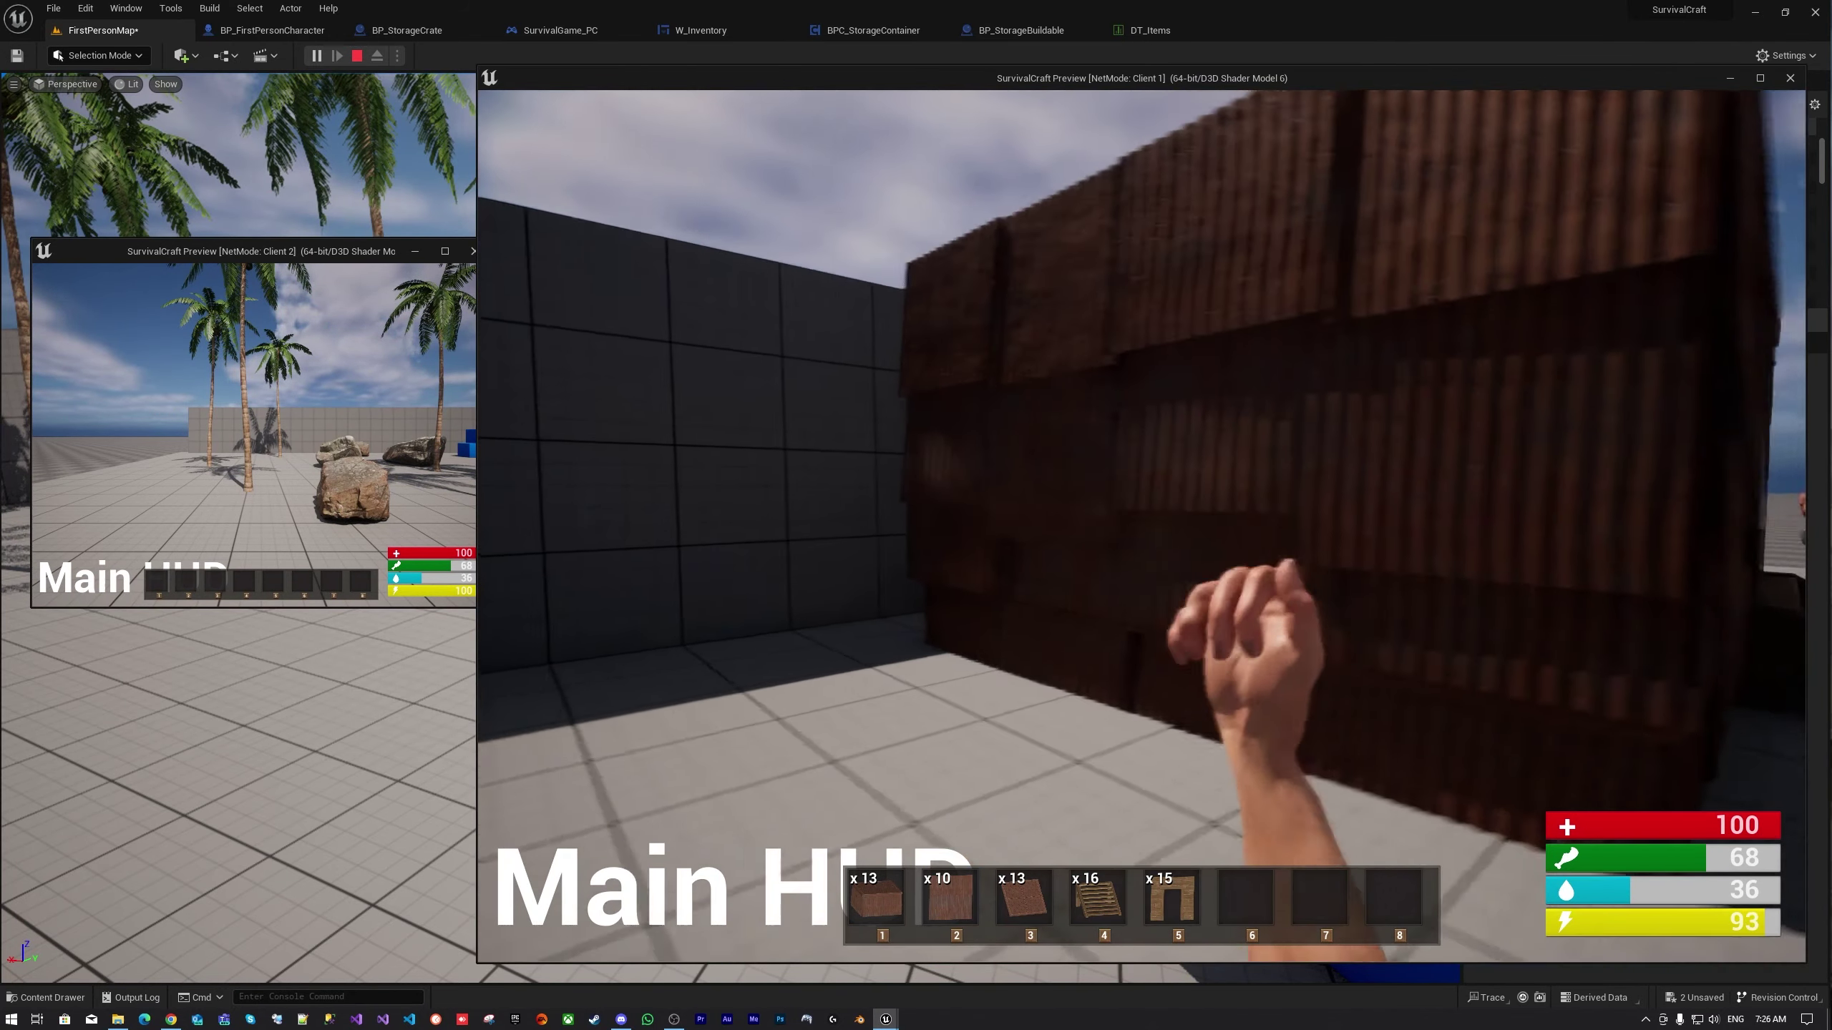
key("w")
key("w")
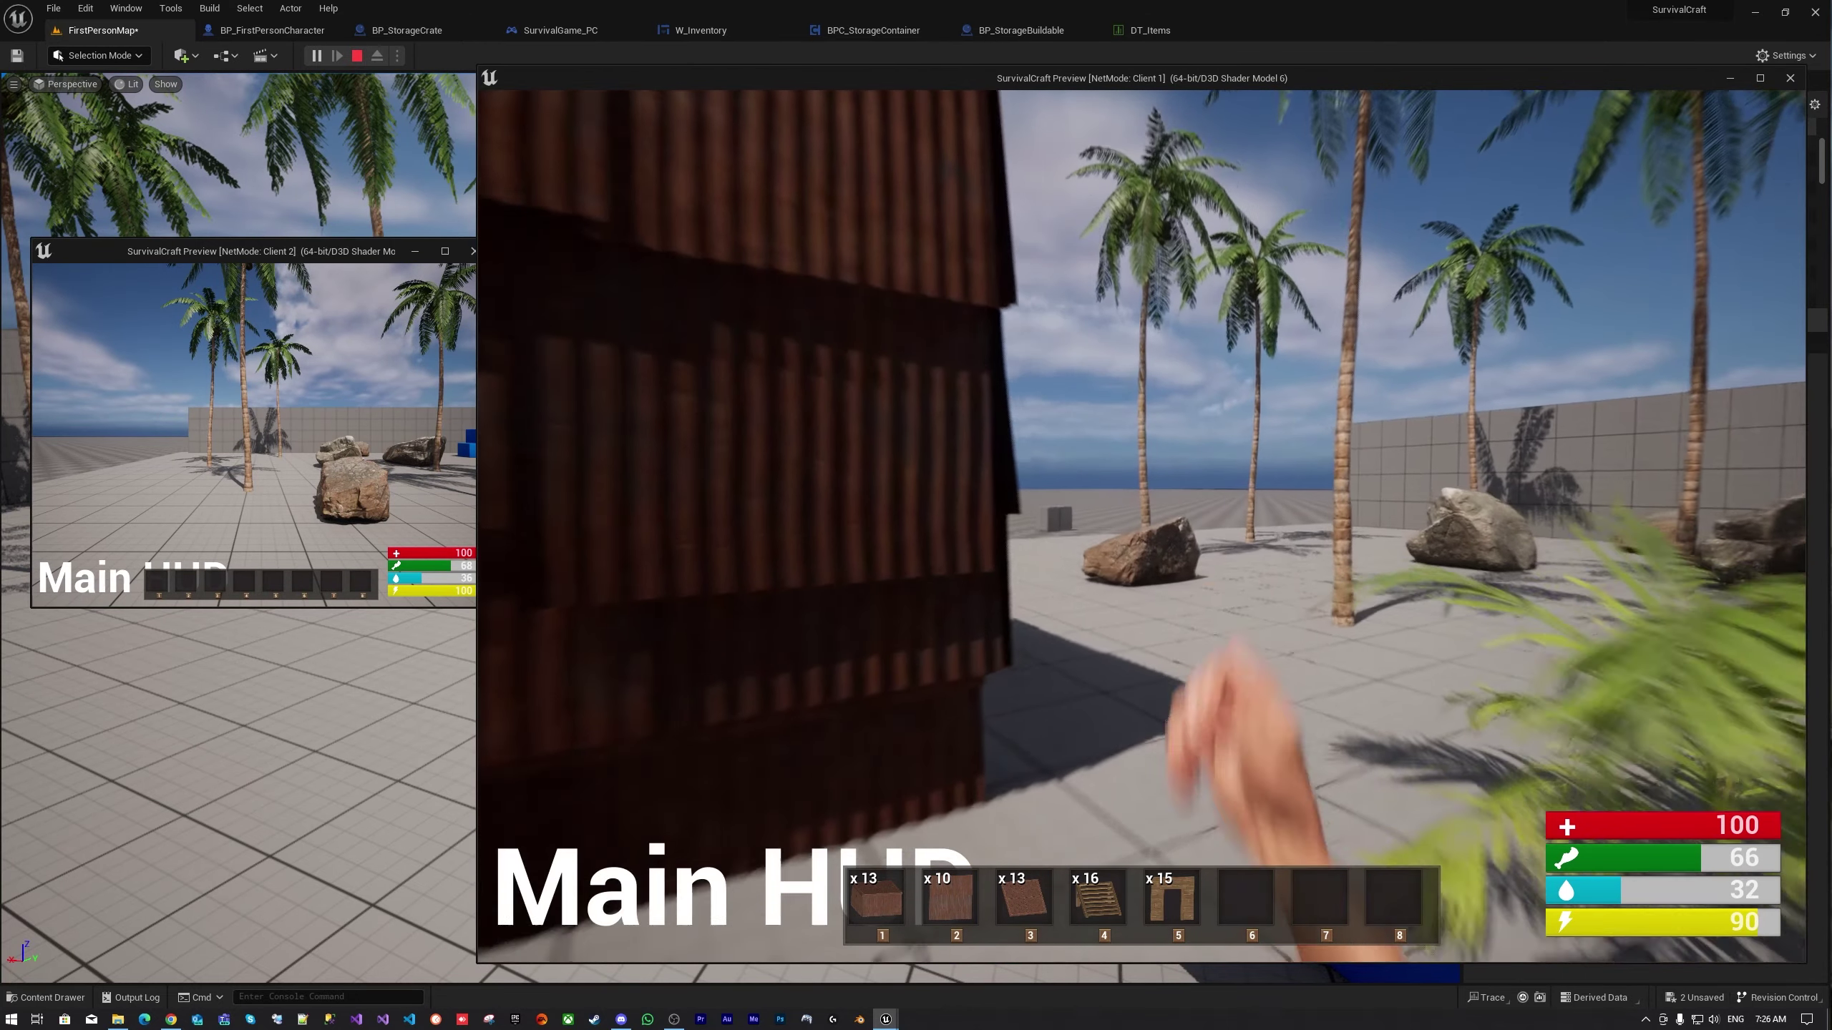
key("s")
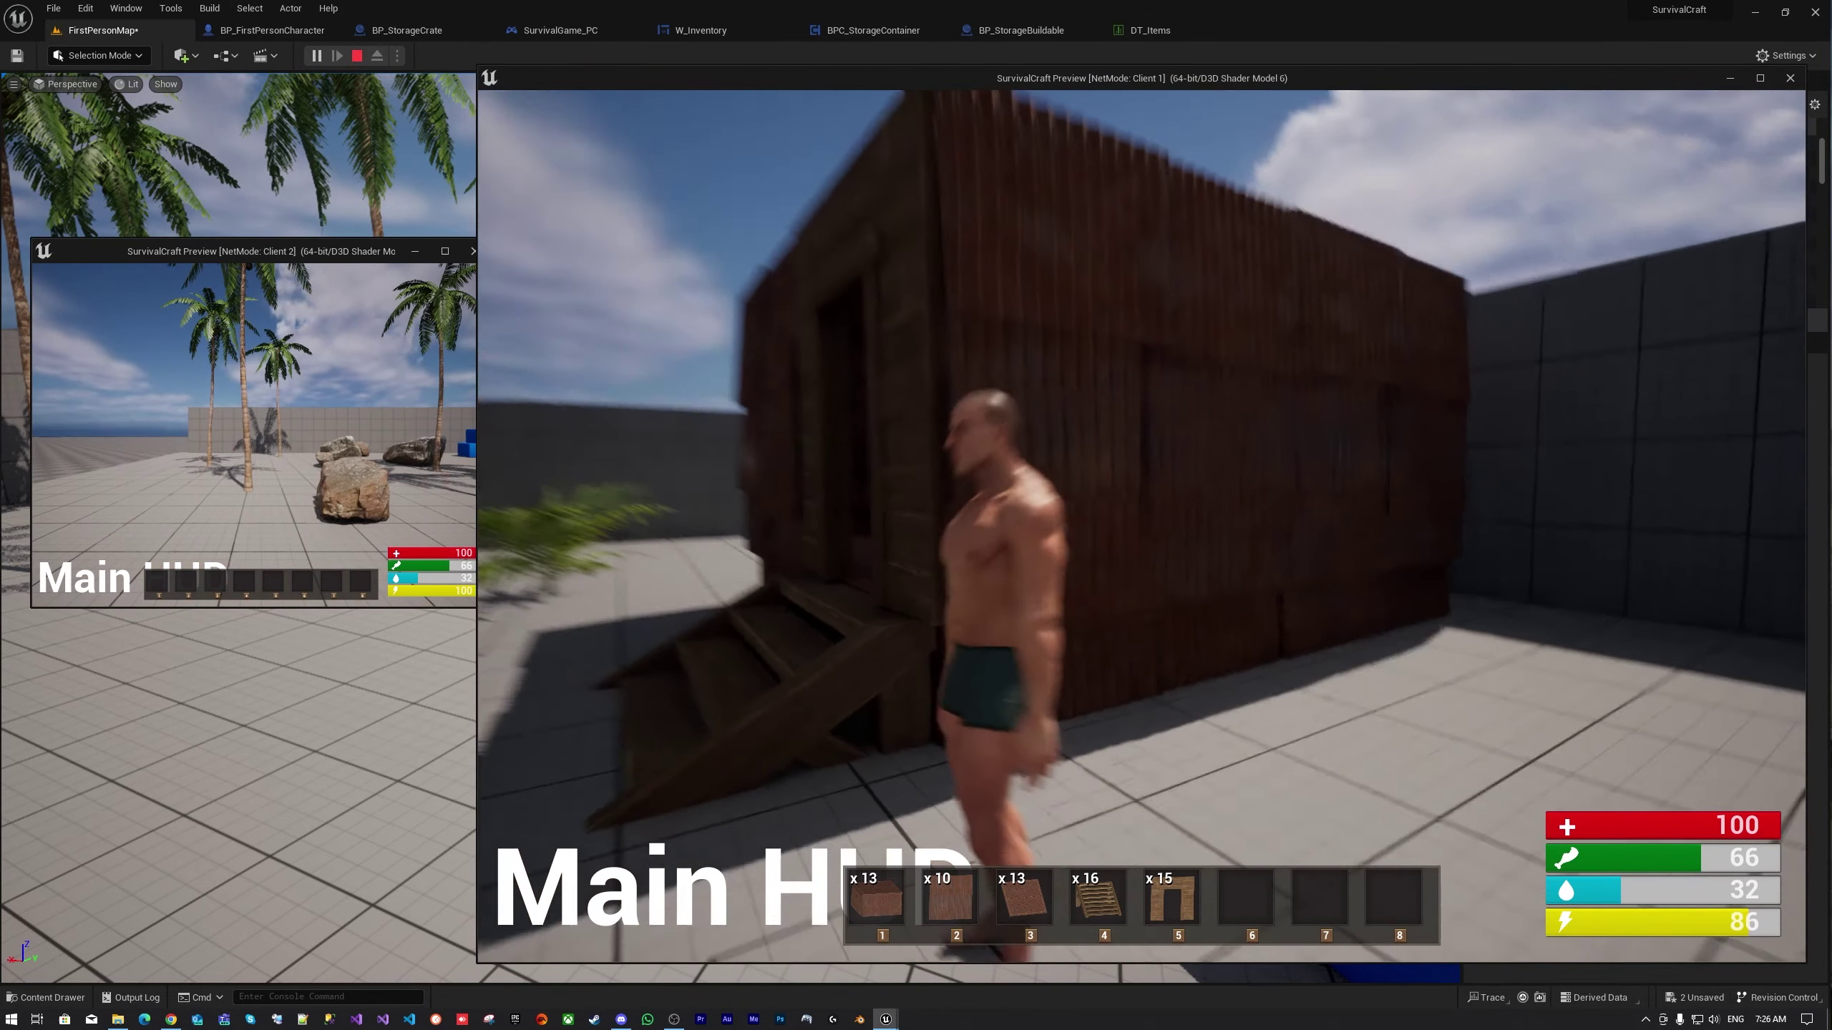
key("w")
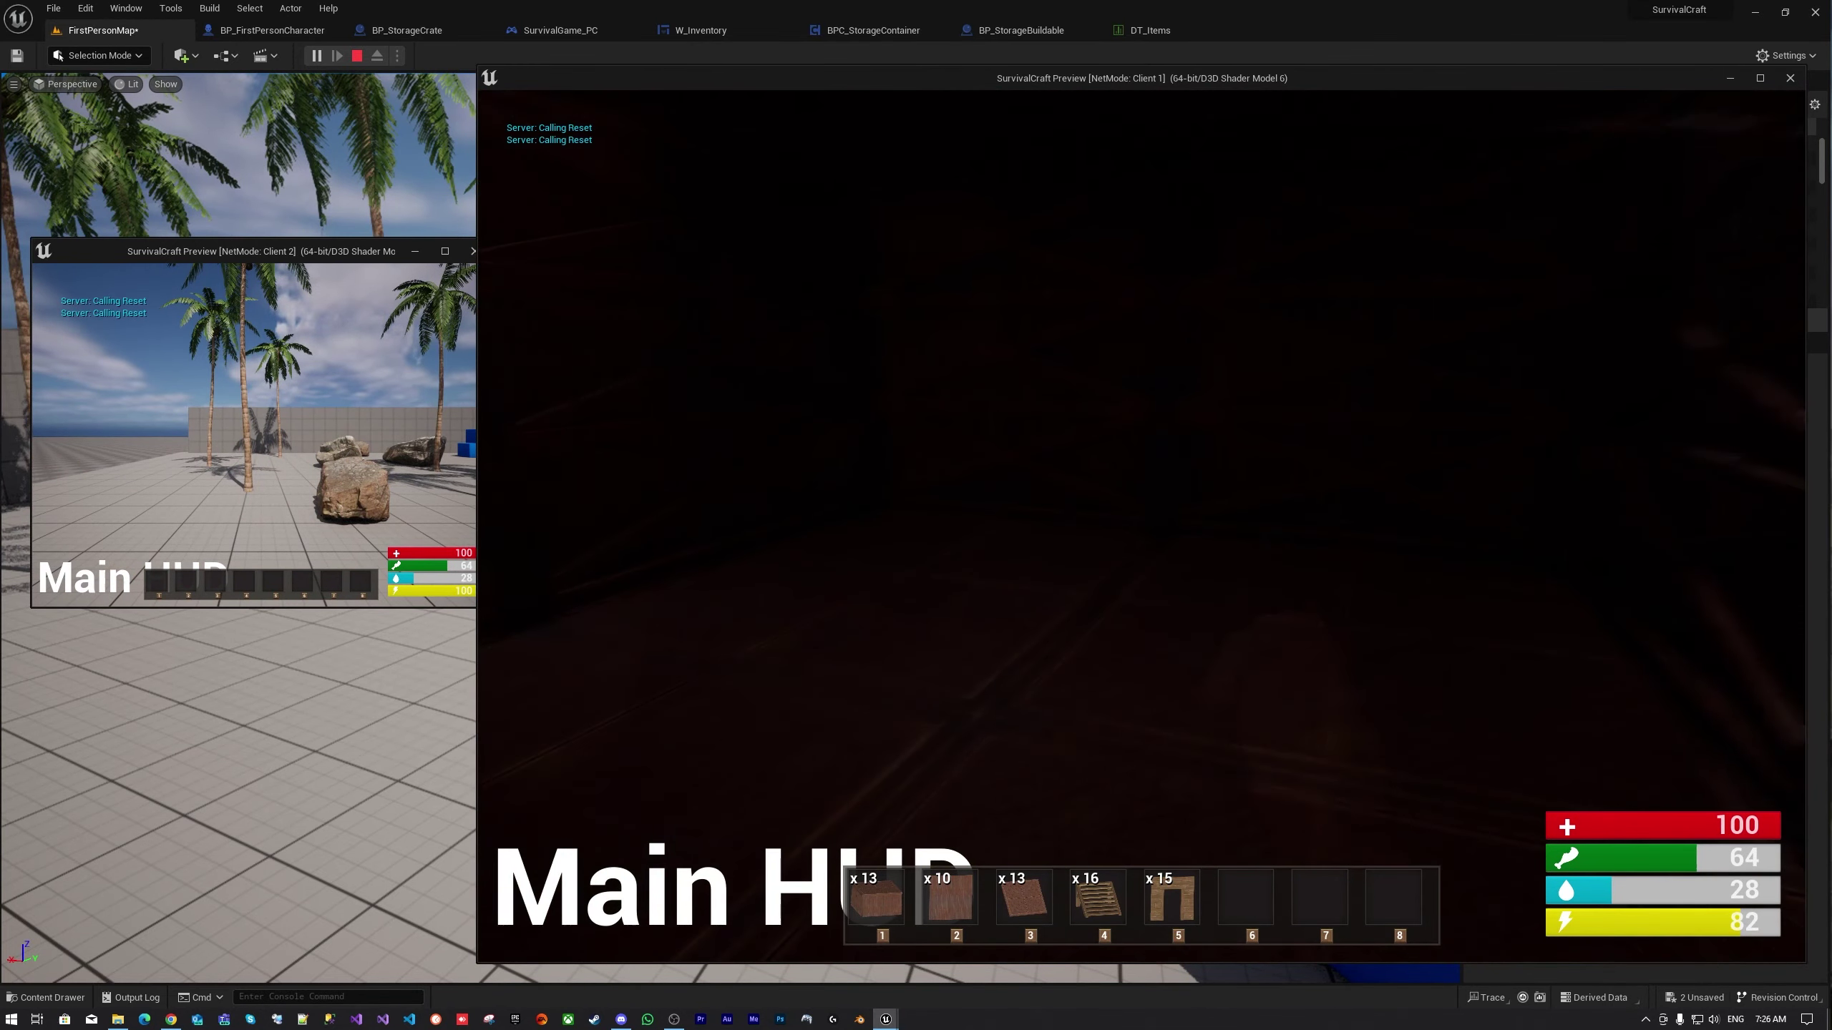
key("s")
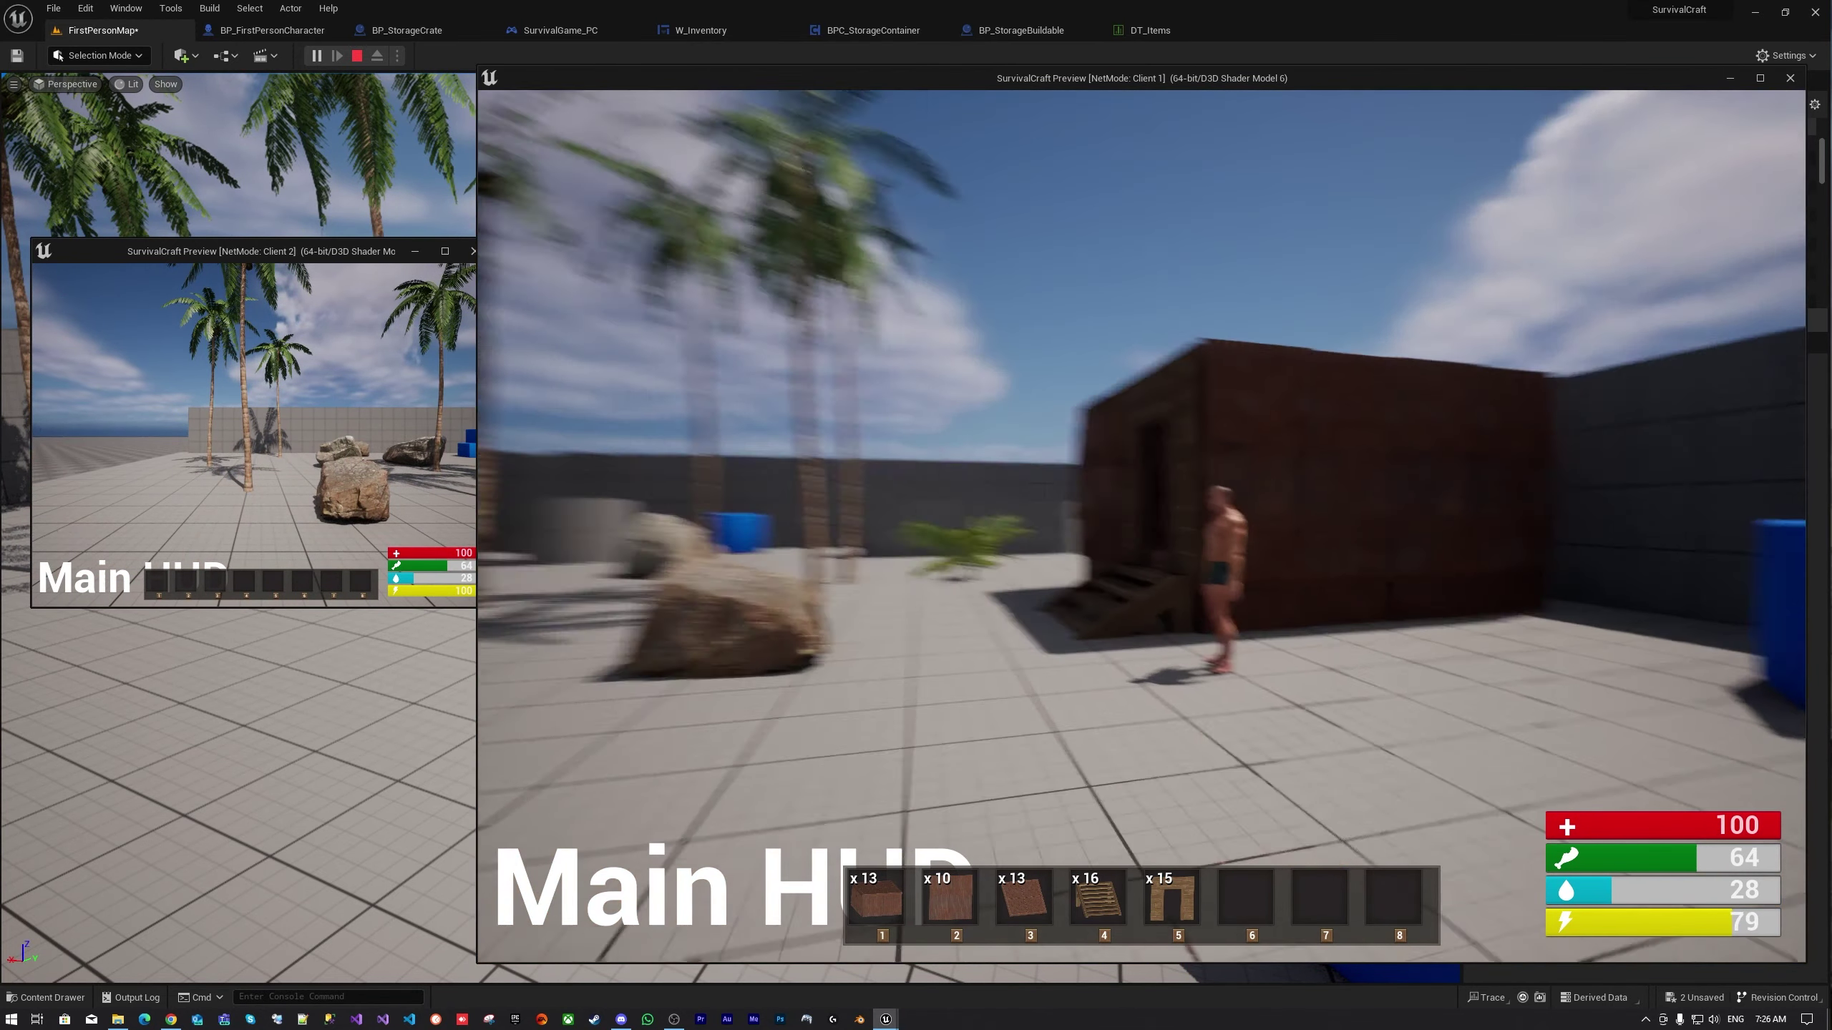
key("w")
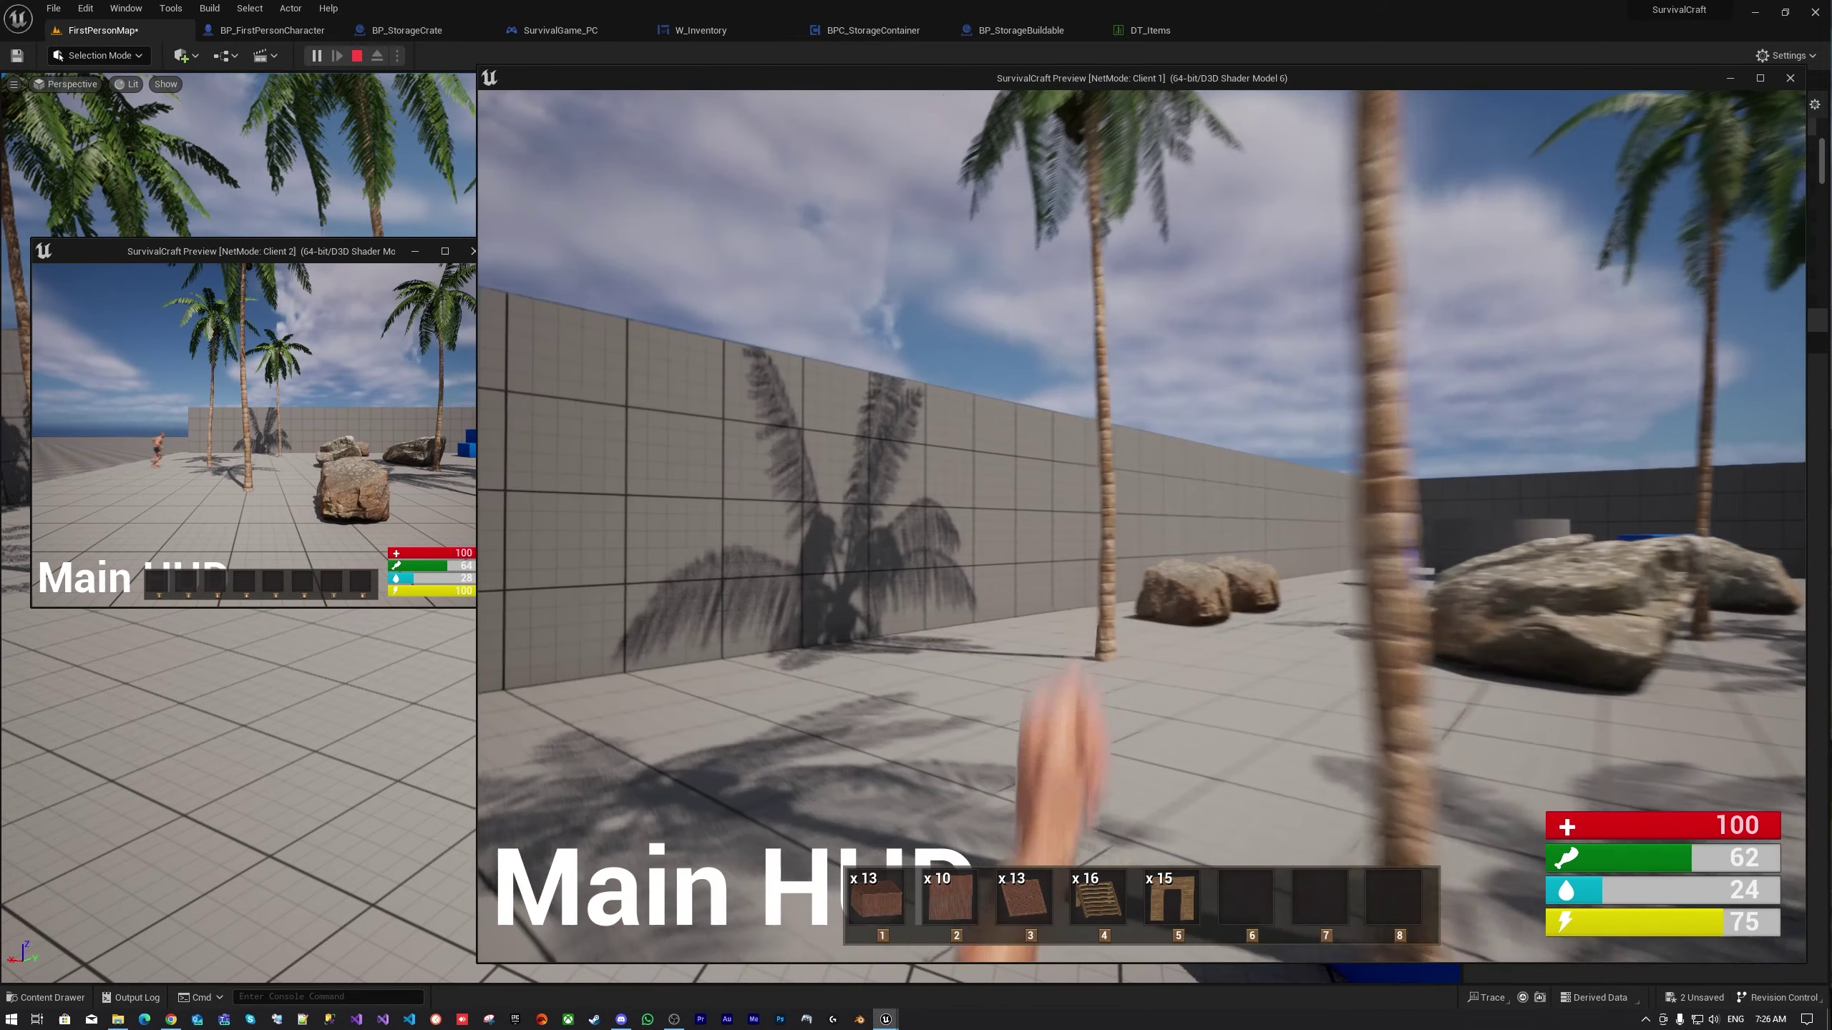
key("w")
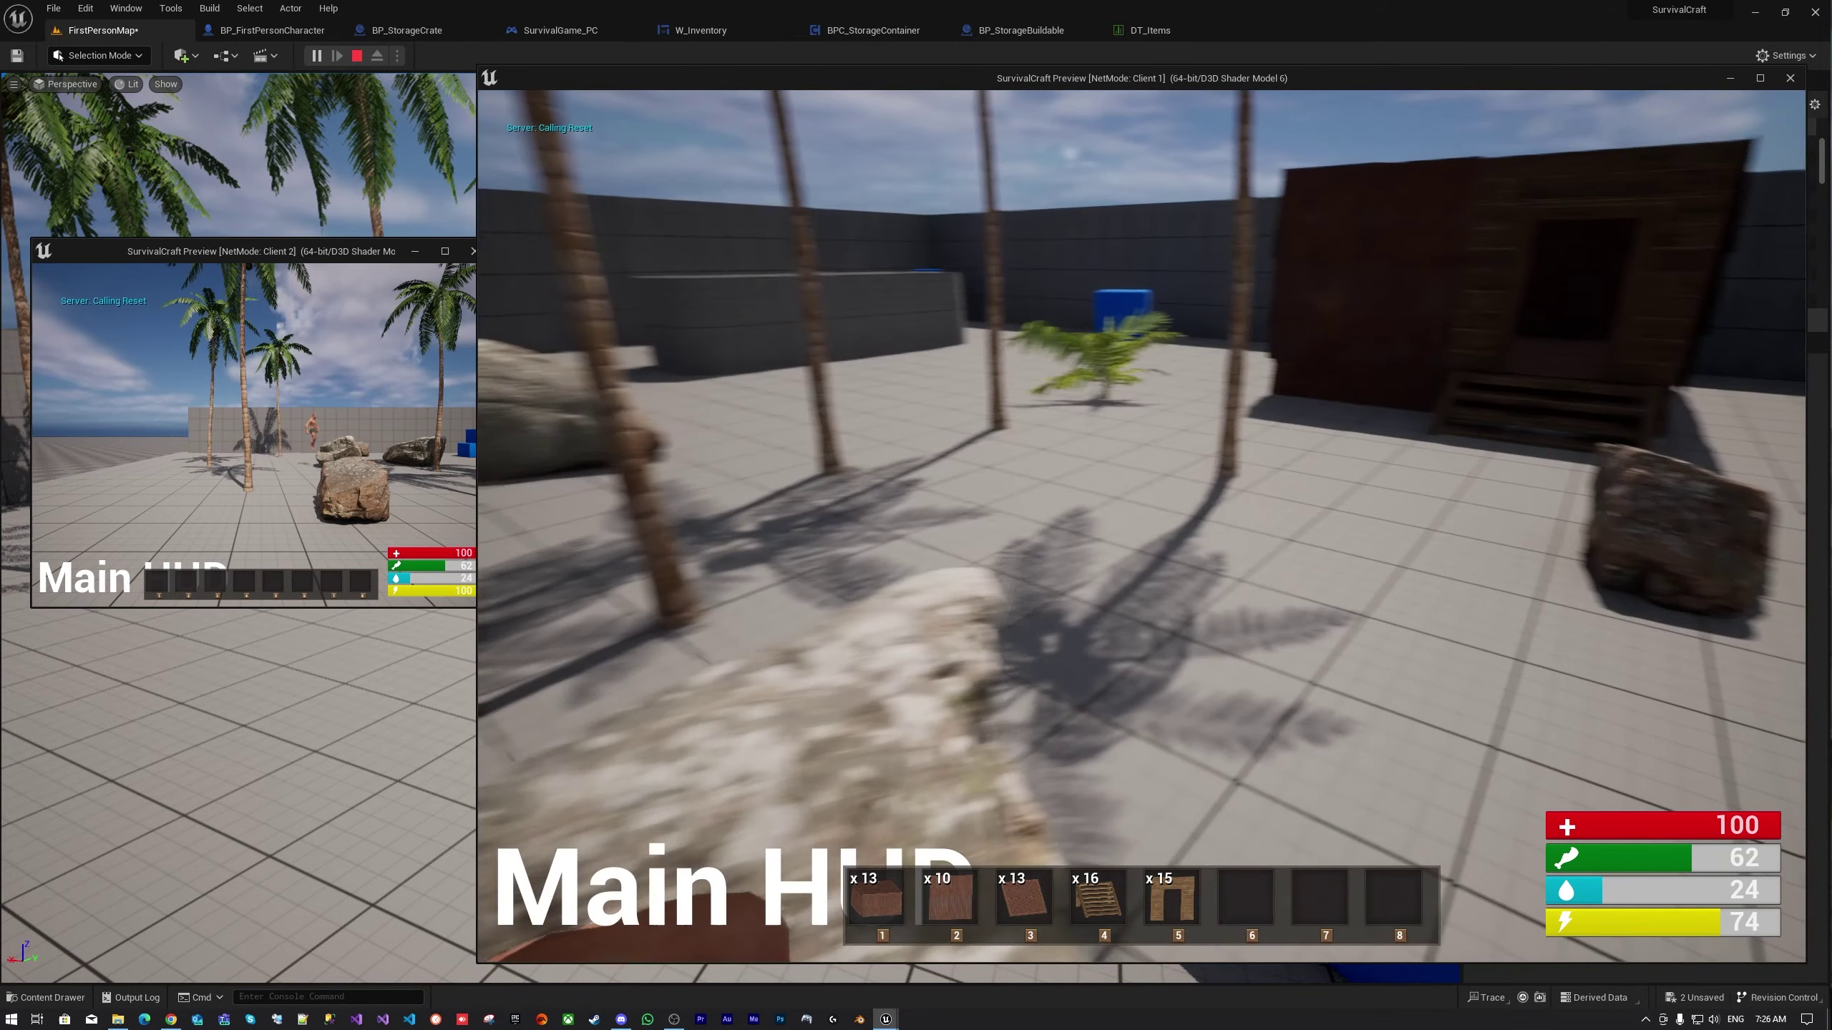
key("s")
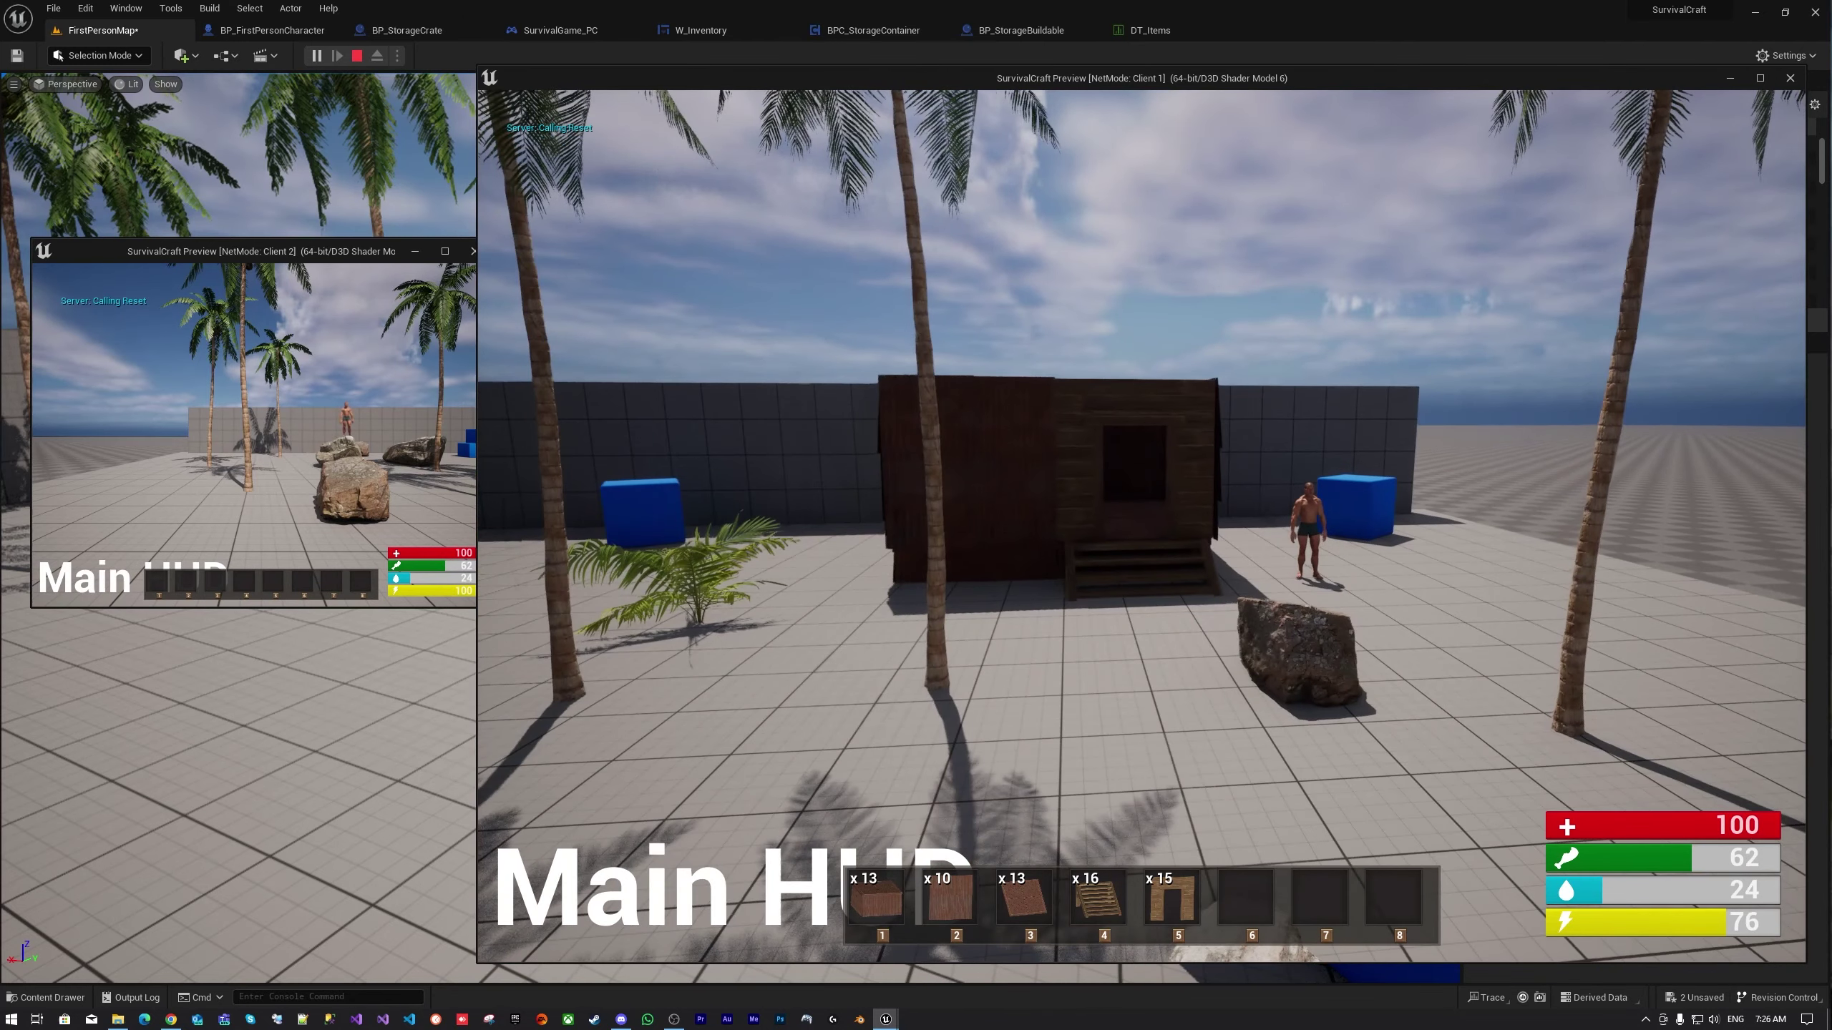
key("w")
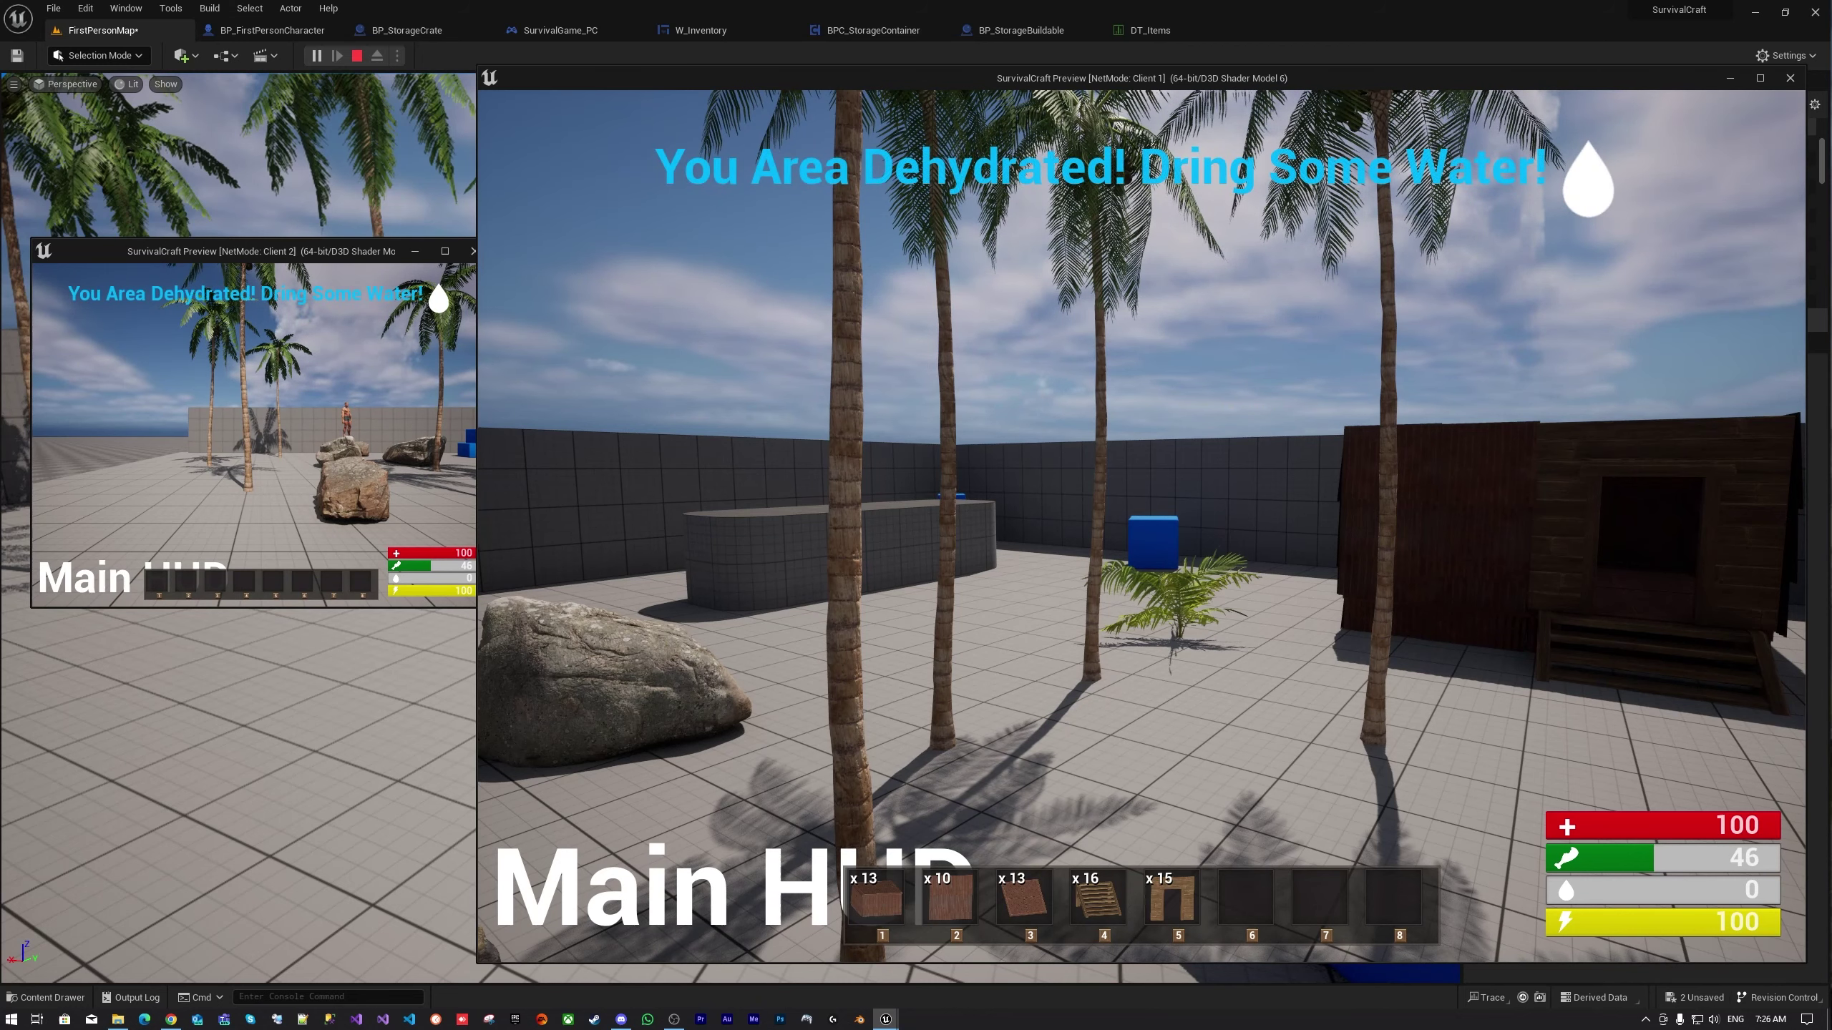
Sprint toward the hut and repeatedly punch the large rock up close
key("shift+w")
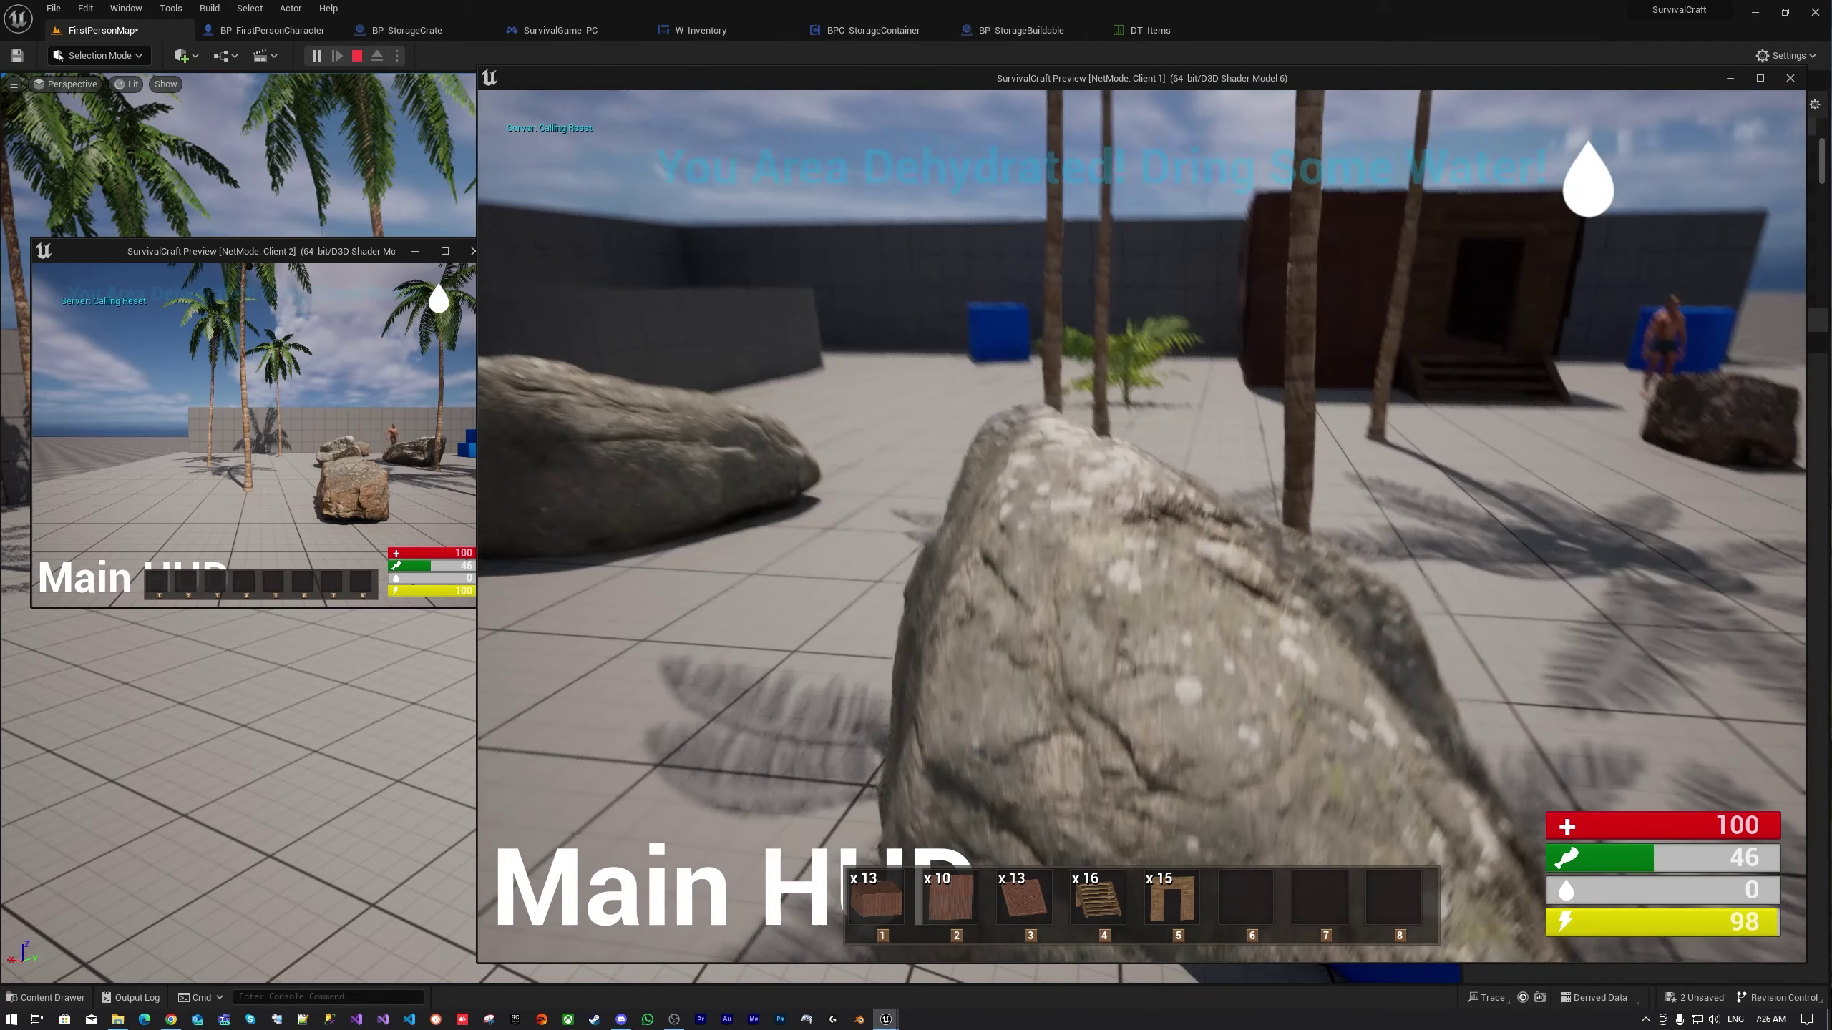
left_click(1142, 527)
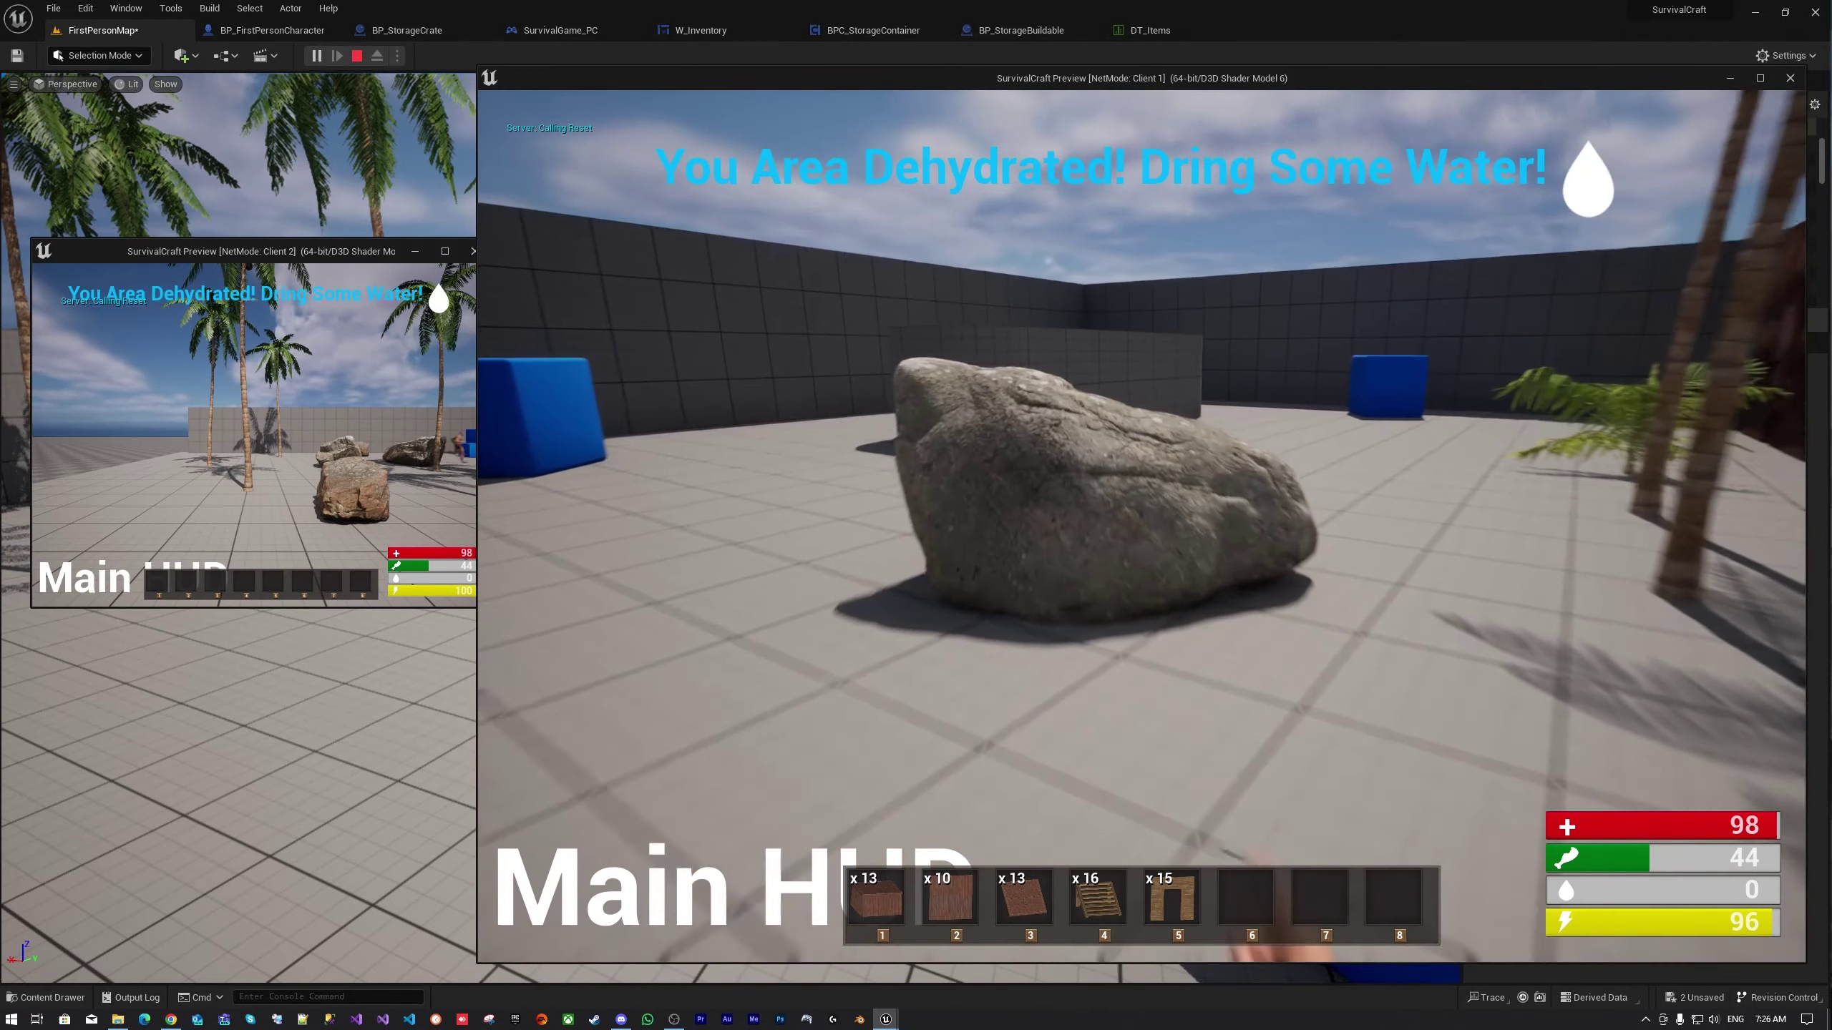
left_click(1141, 527)
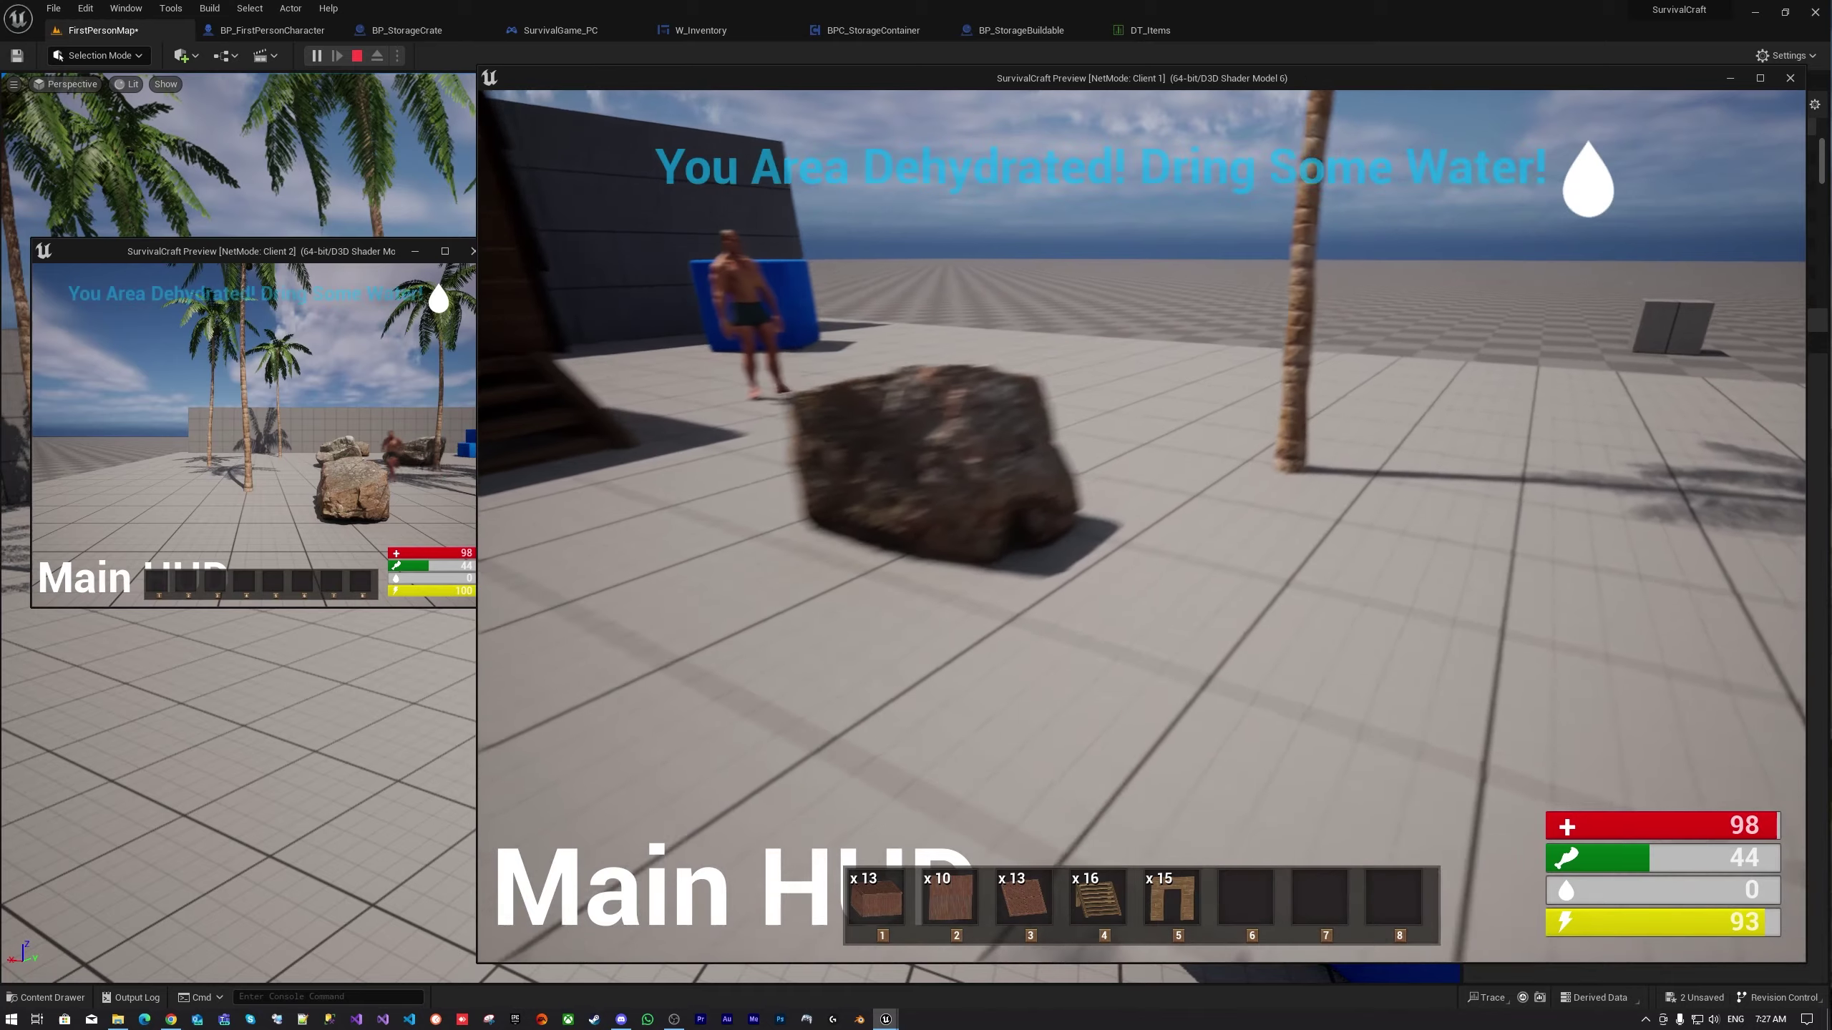
left_click(1141, 527)
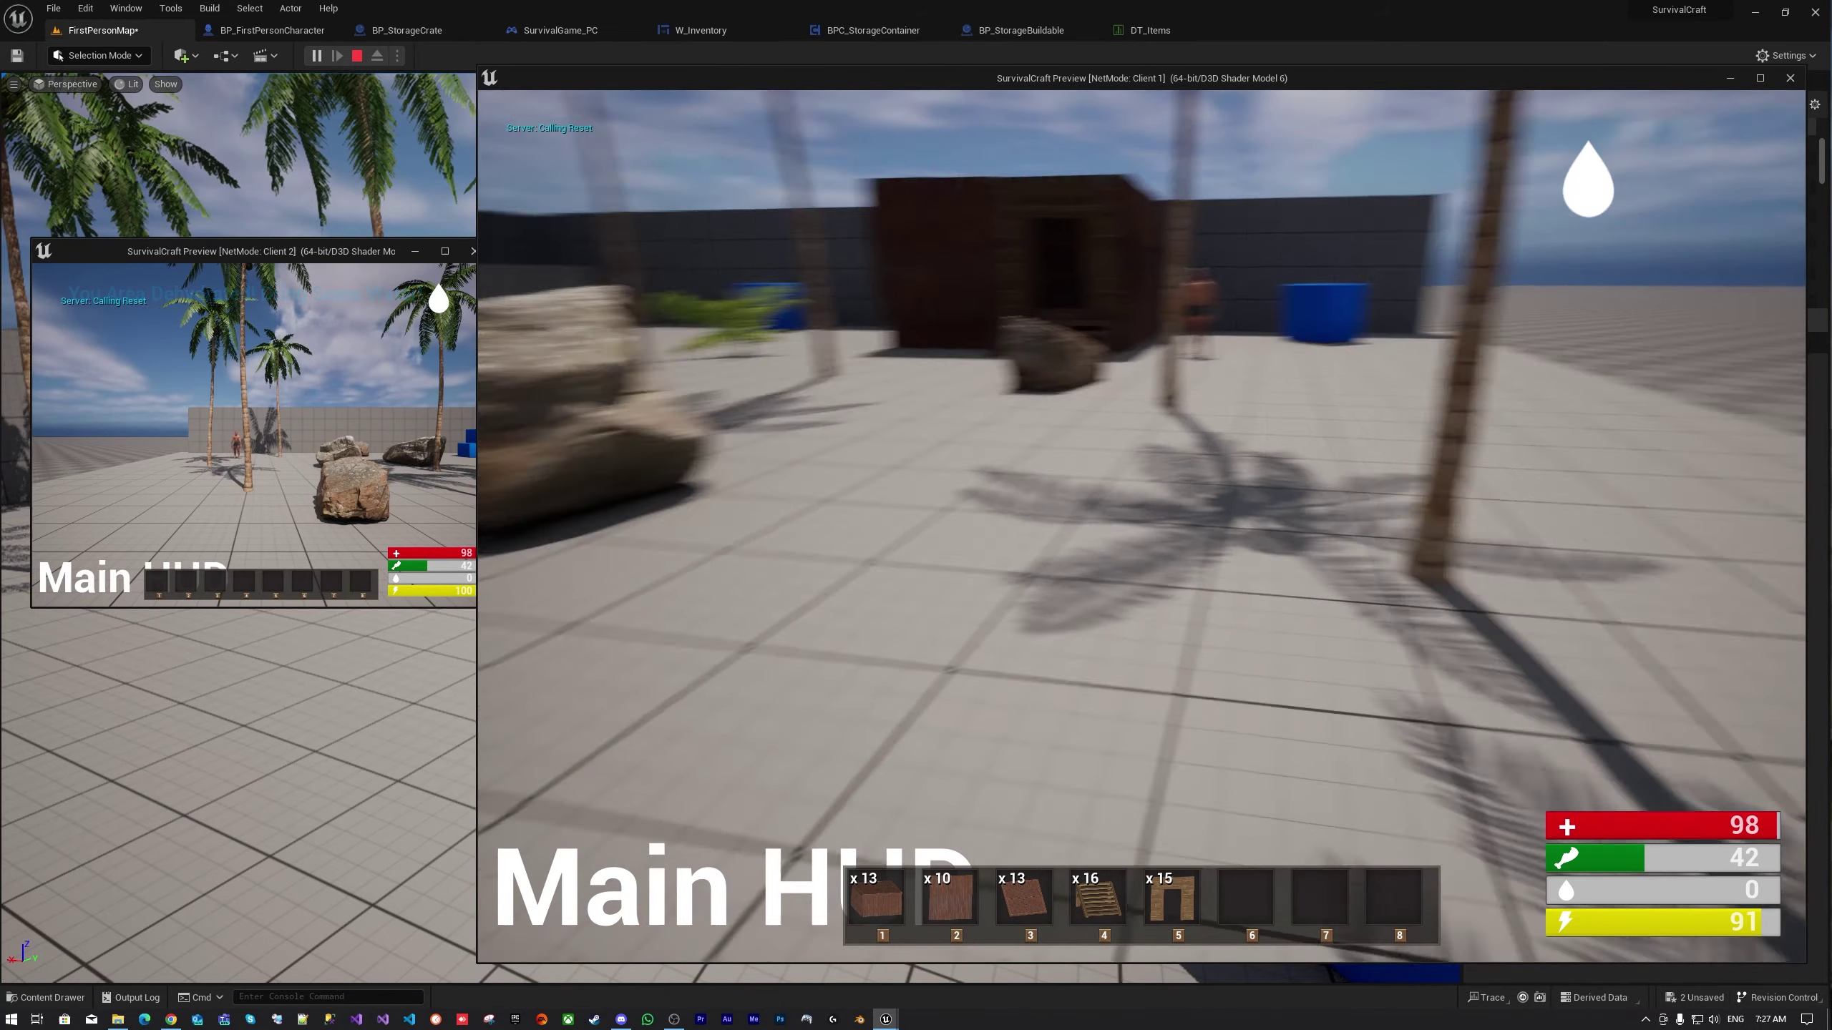
left_click(1142, 527)
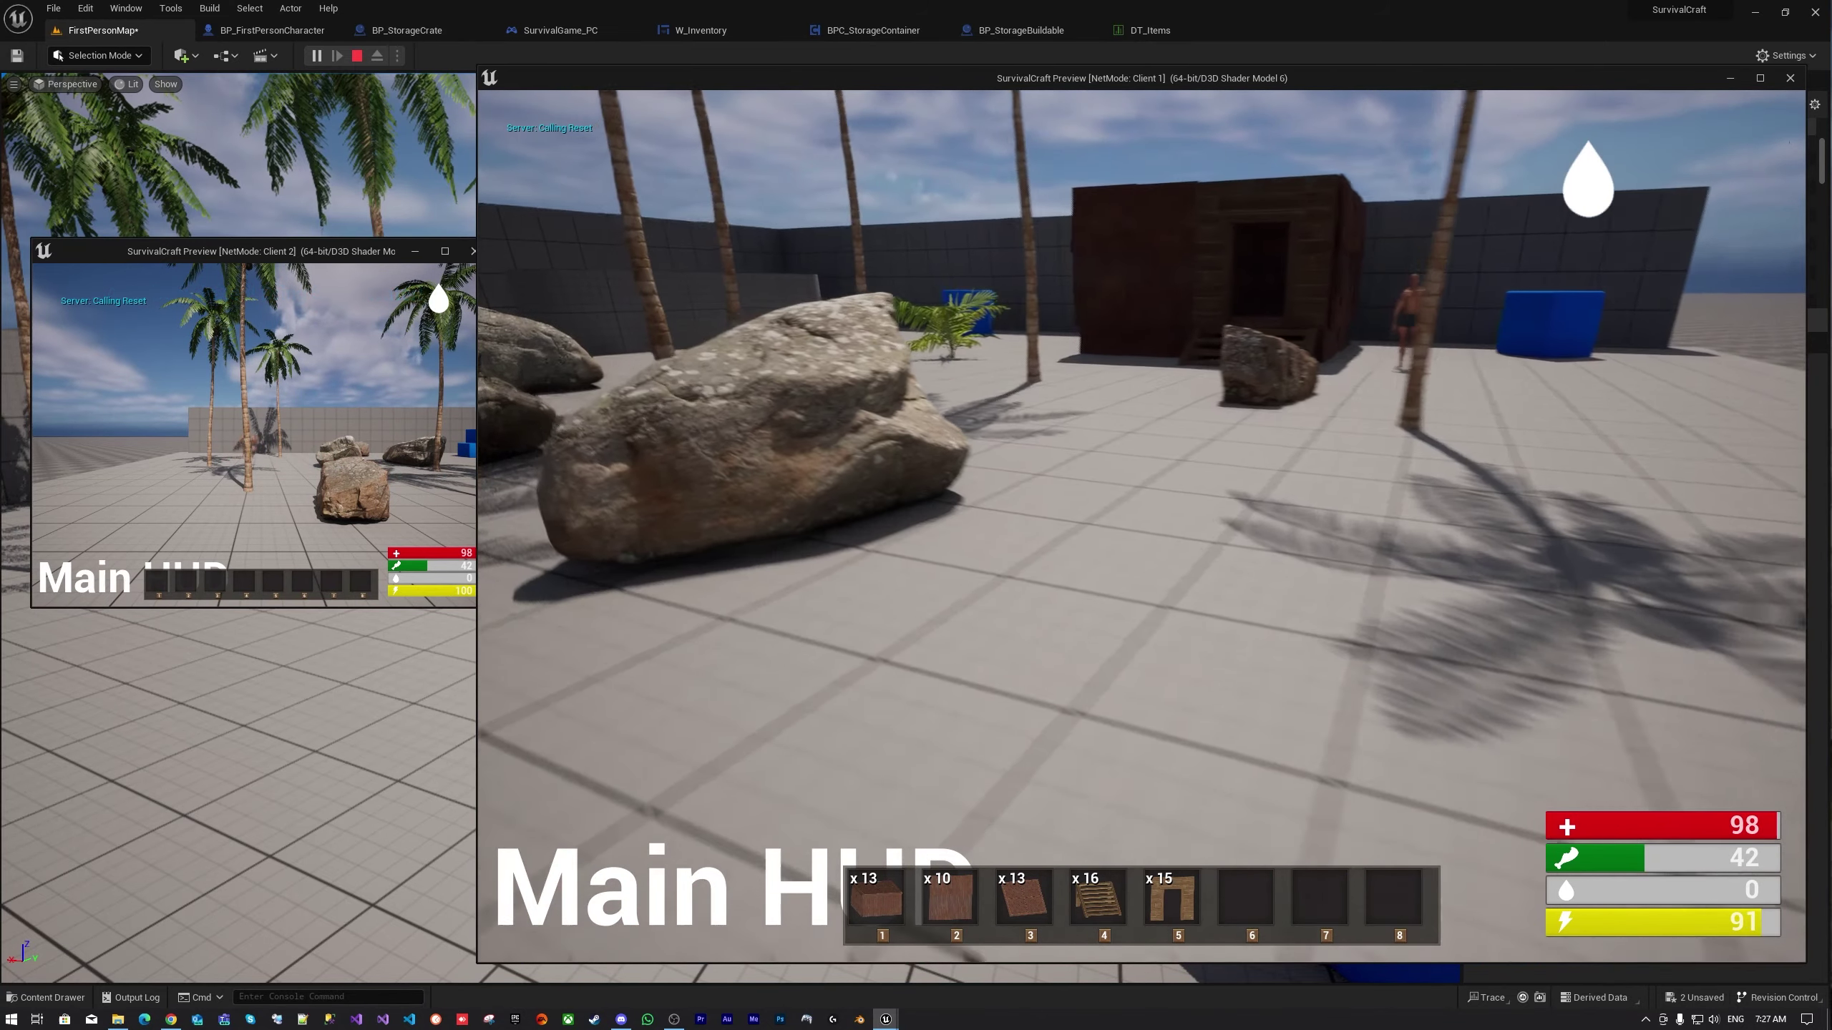
left_click(1142, 527)
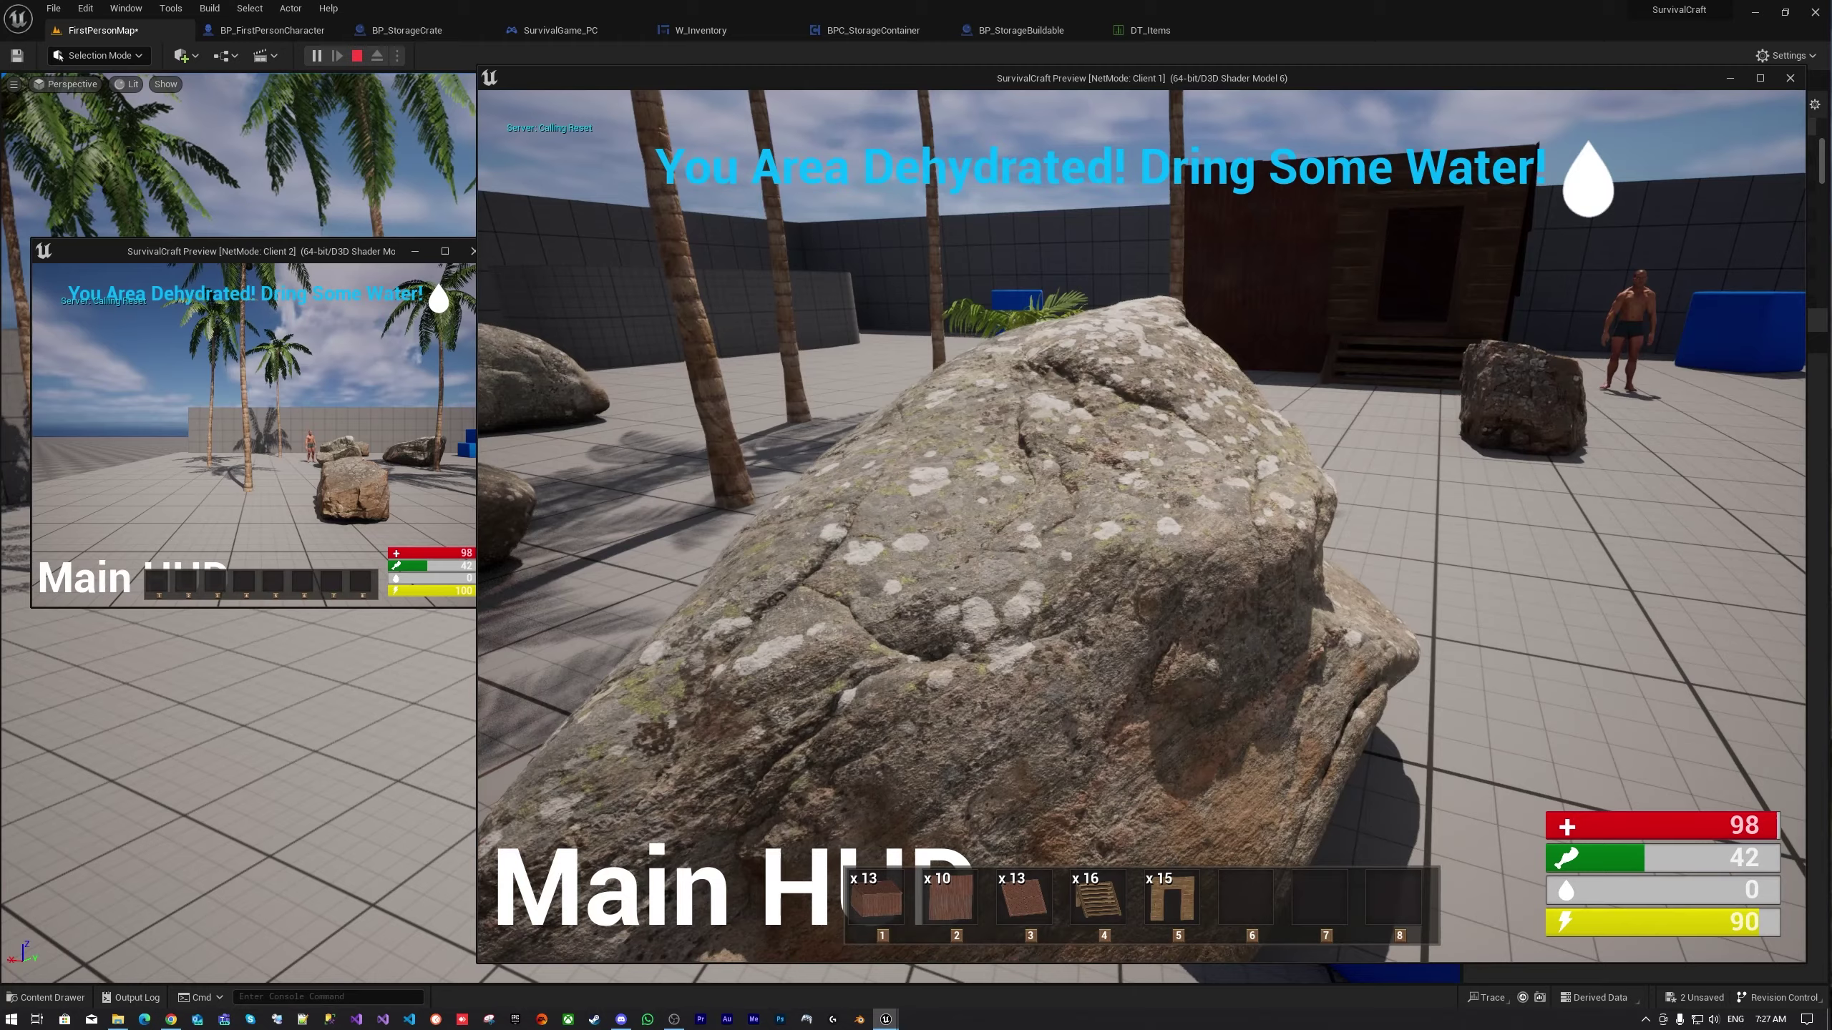
left_click(1141, 527)
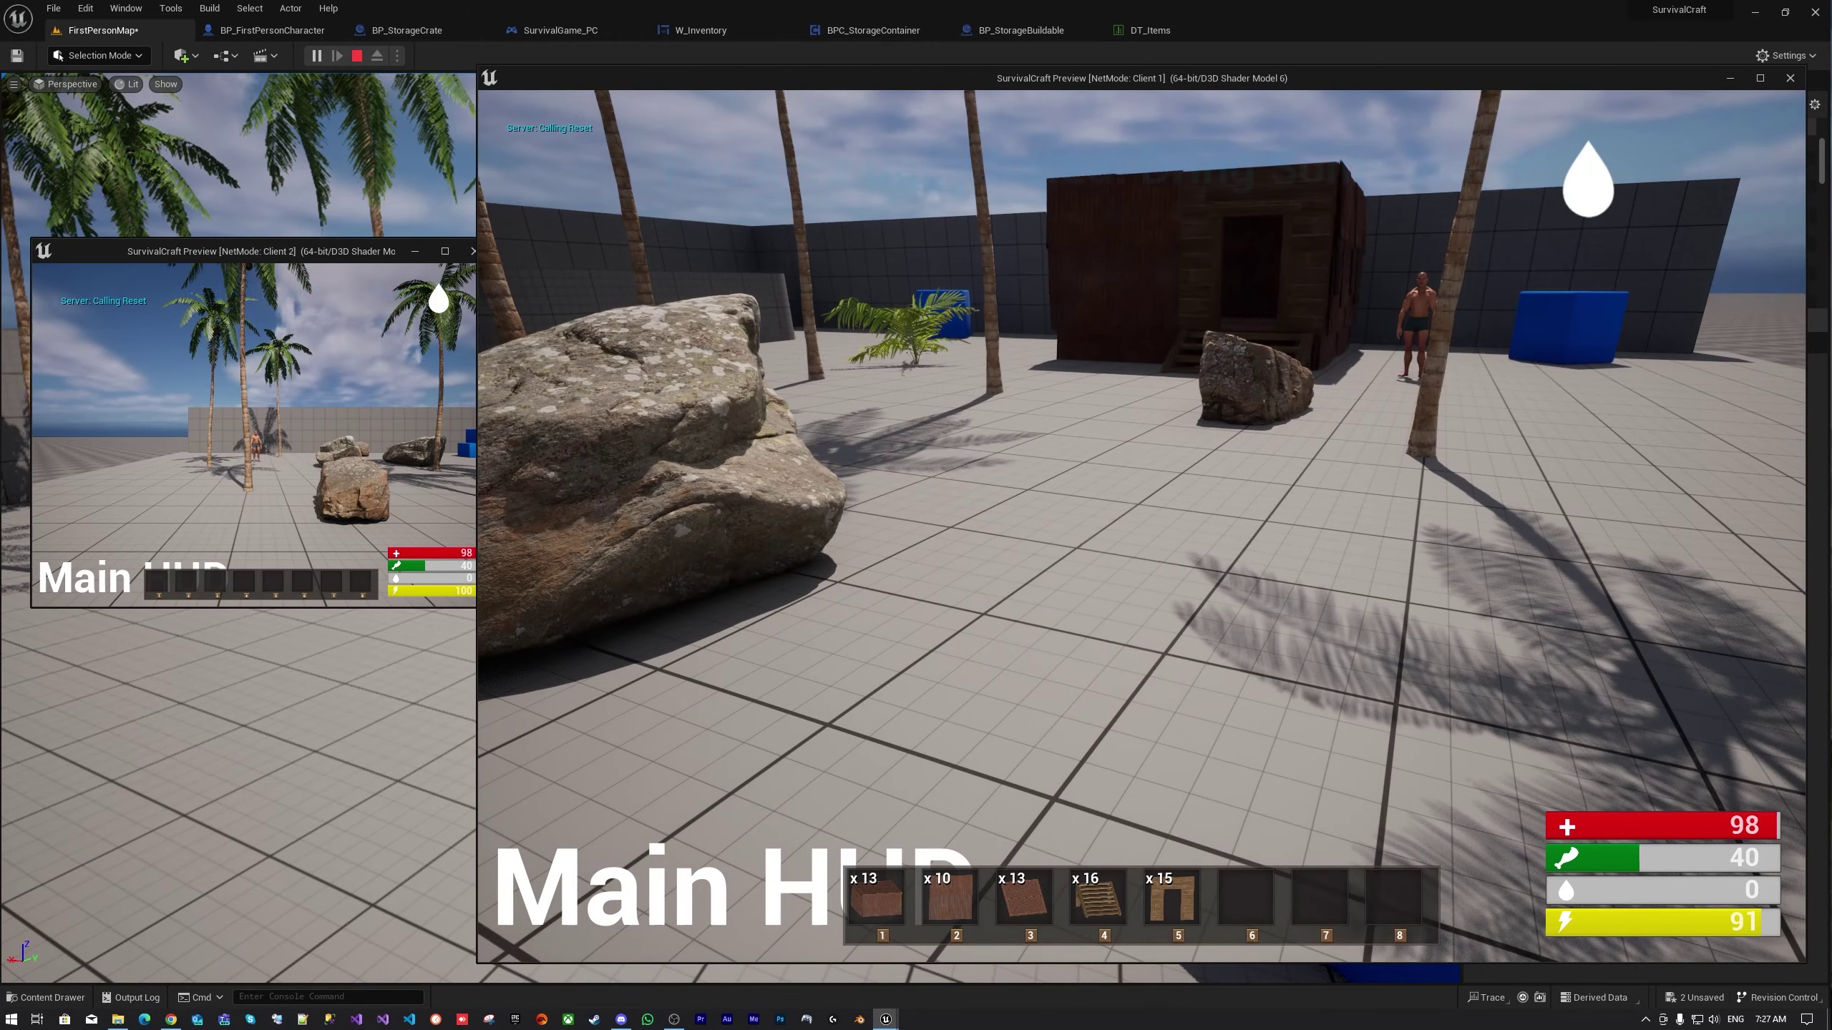
Walk to the rock cluster, punch near it, then back away from the hut punching
key("w")
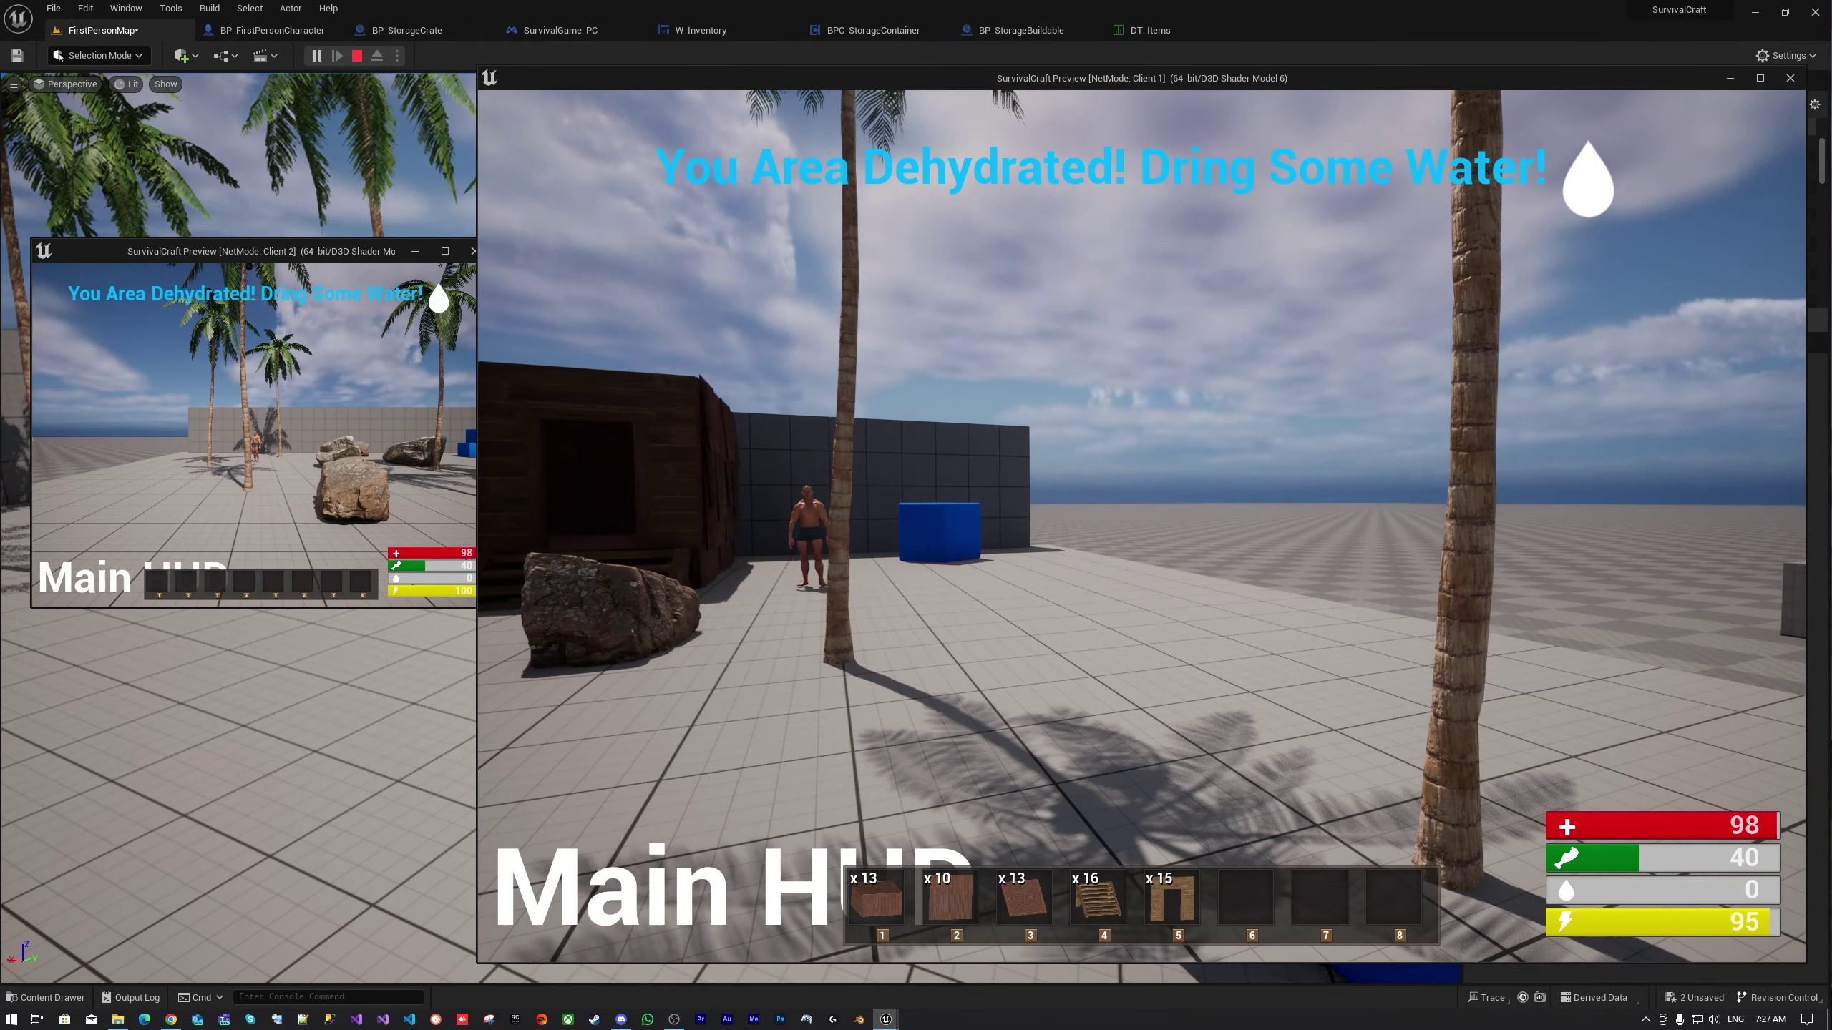
key("w")
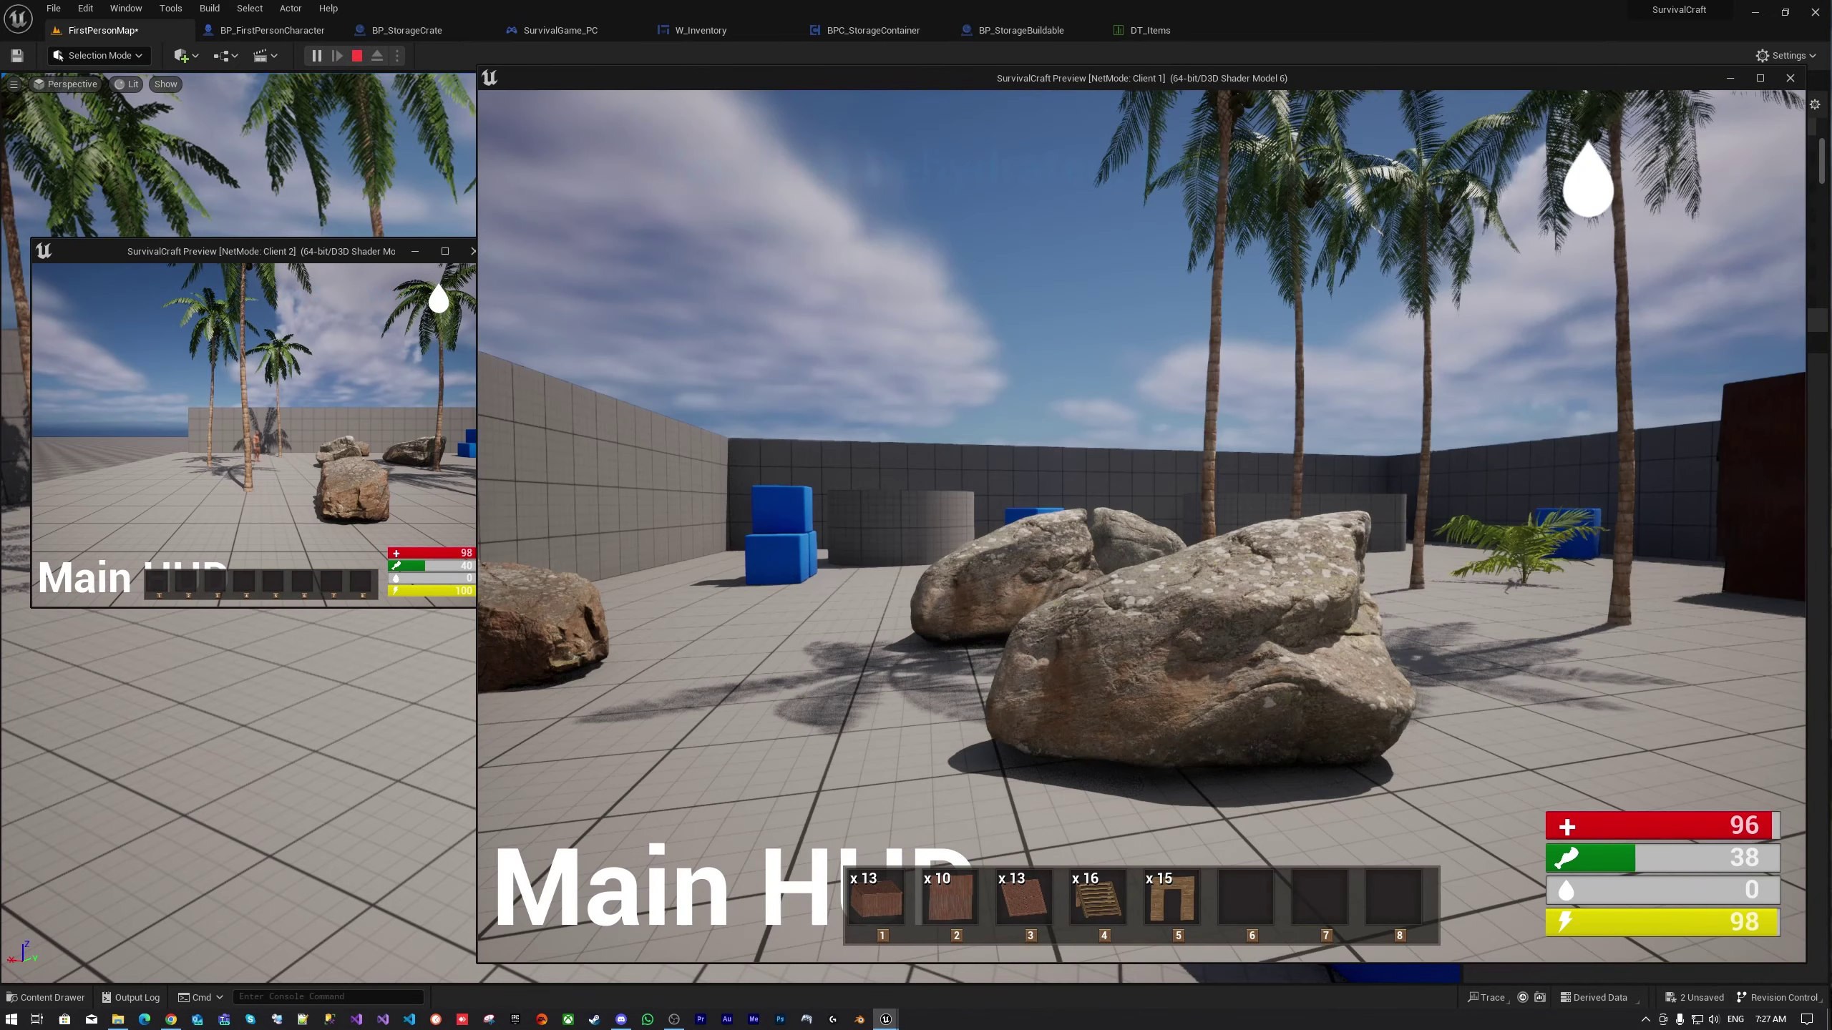
left_click(1141, 527)
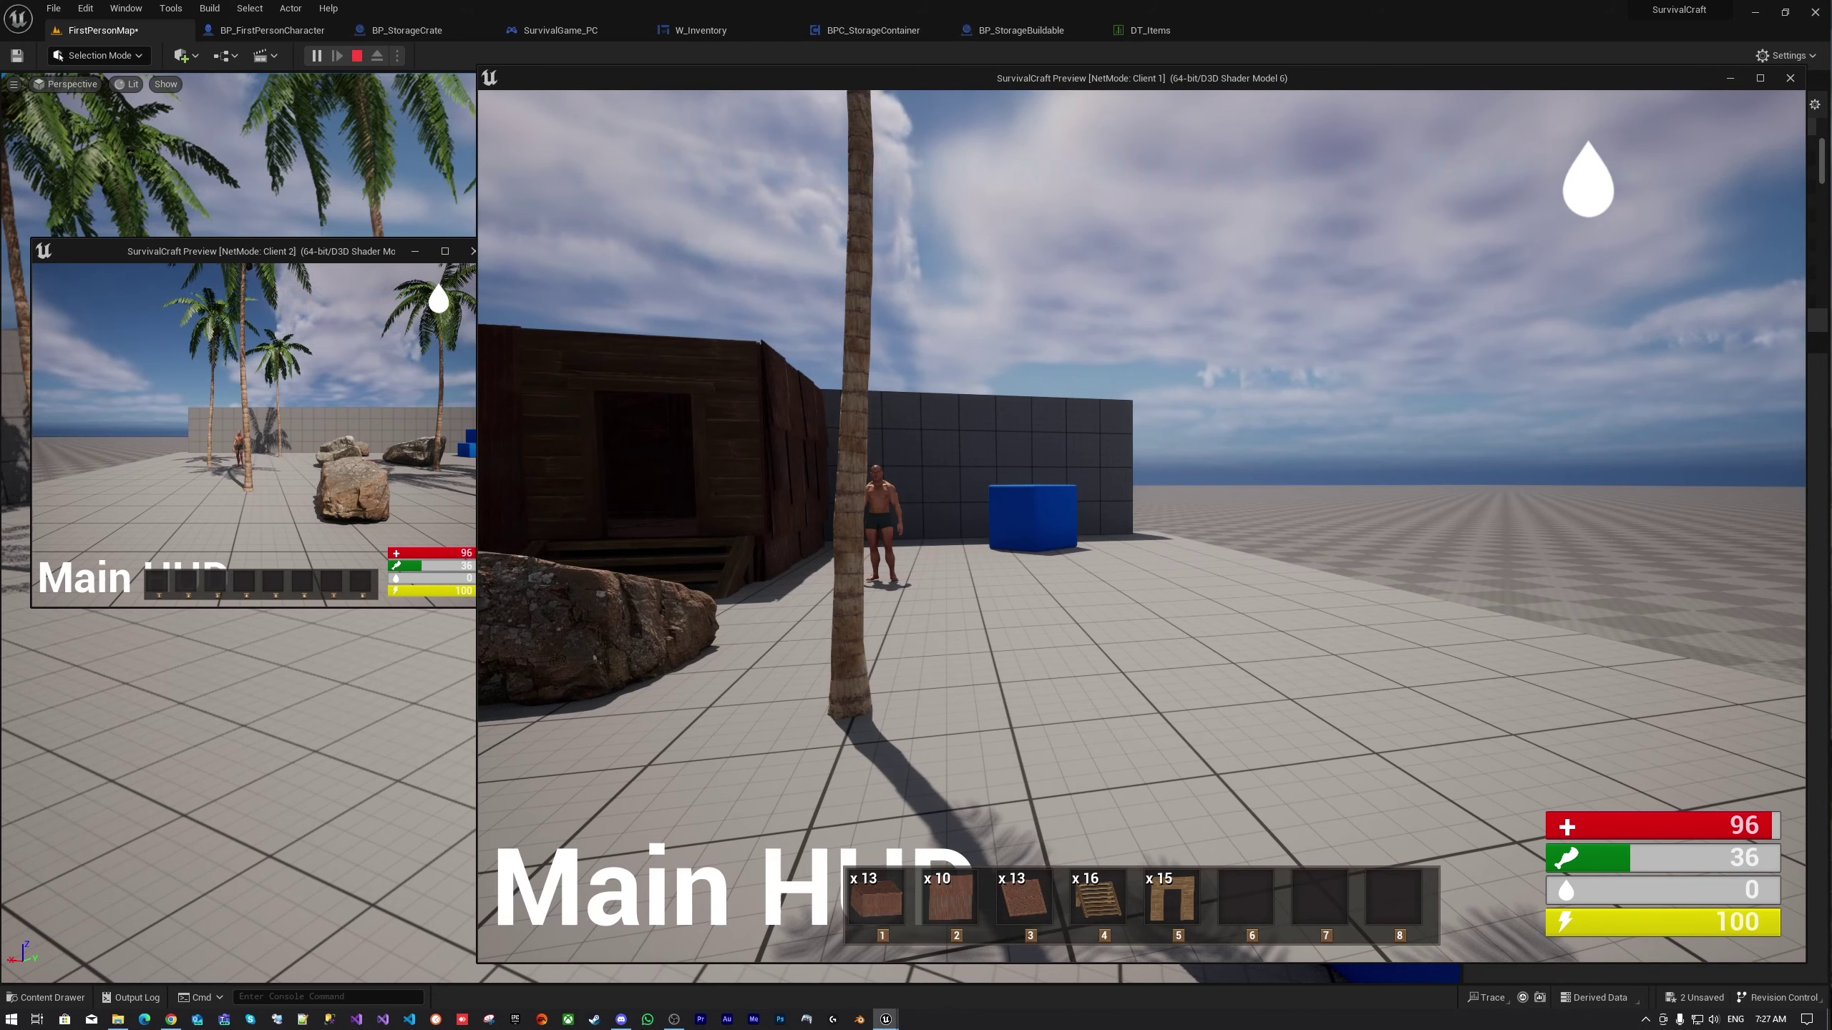
key("s")
left_click(1142, 527)
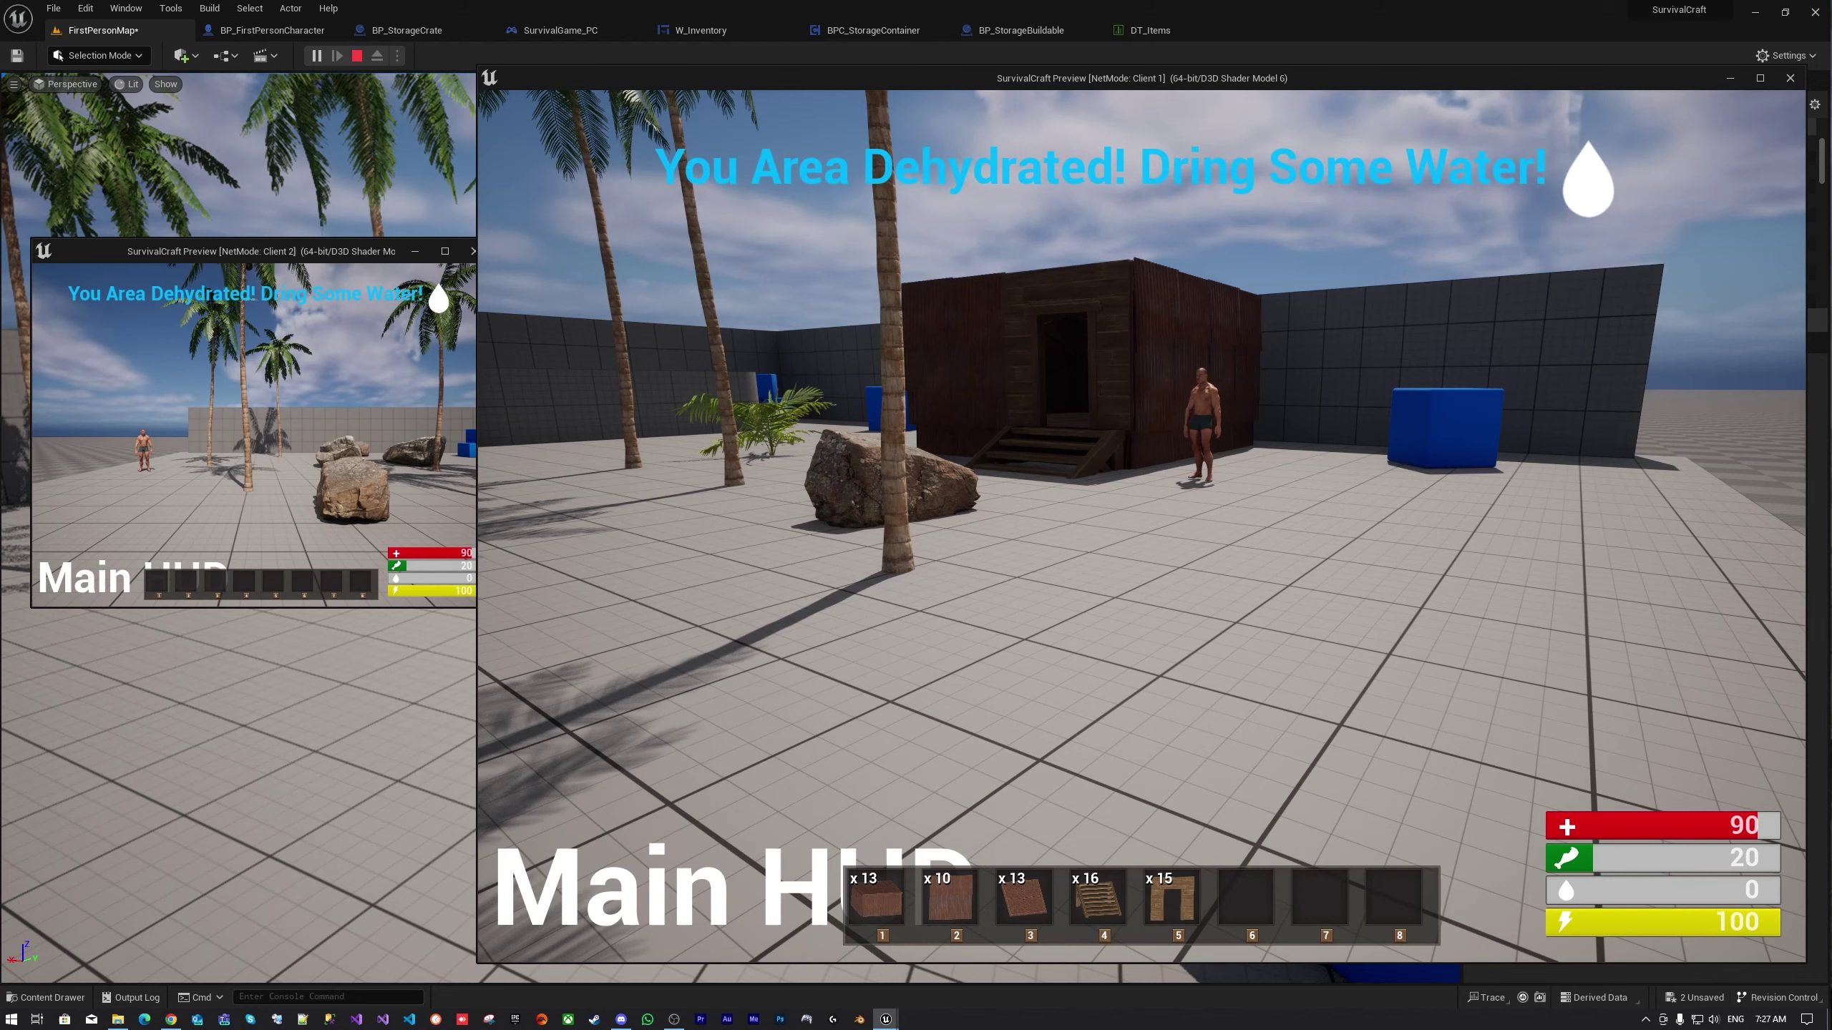
Keep walking between the rocks and hut and punching until food empties and health hits 80
key("w")
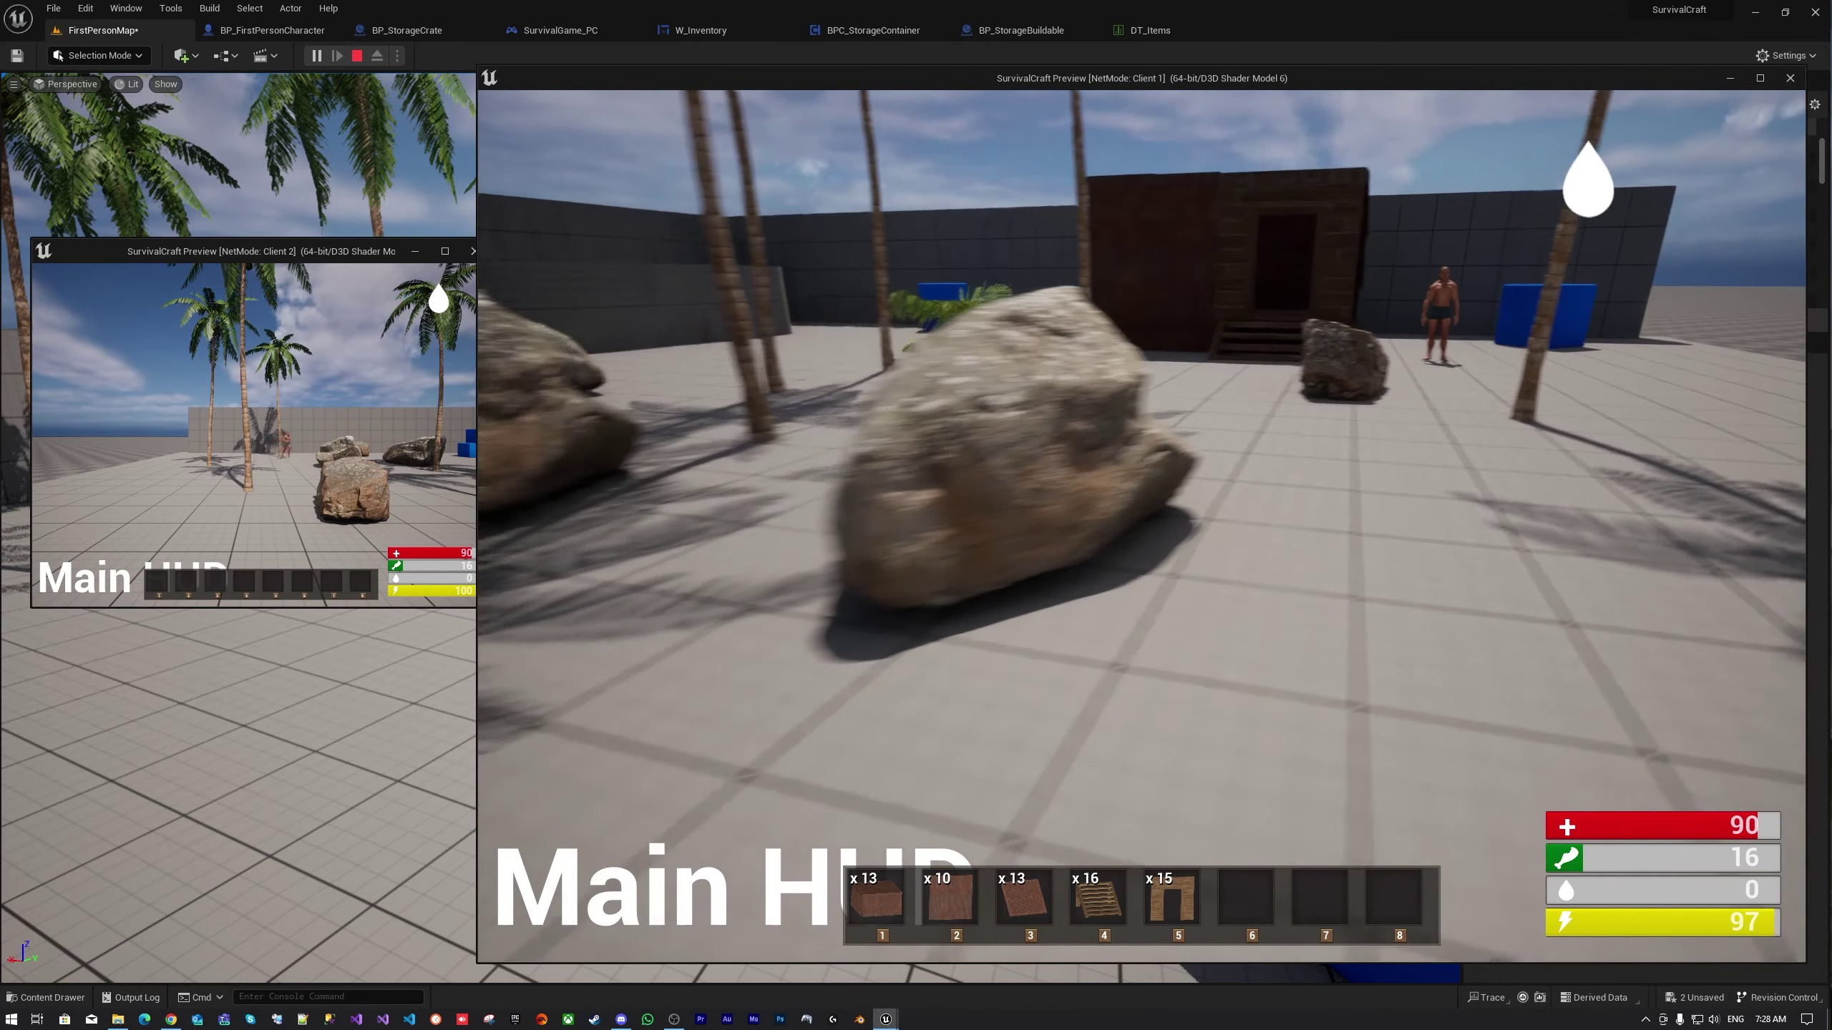
key("w")
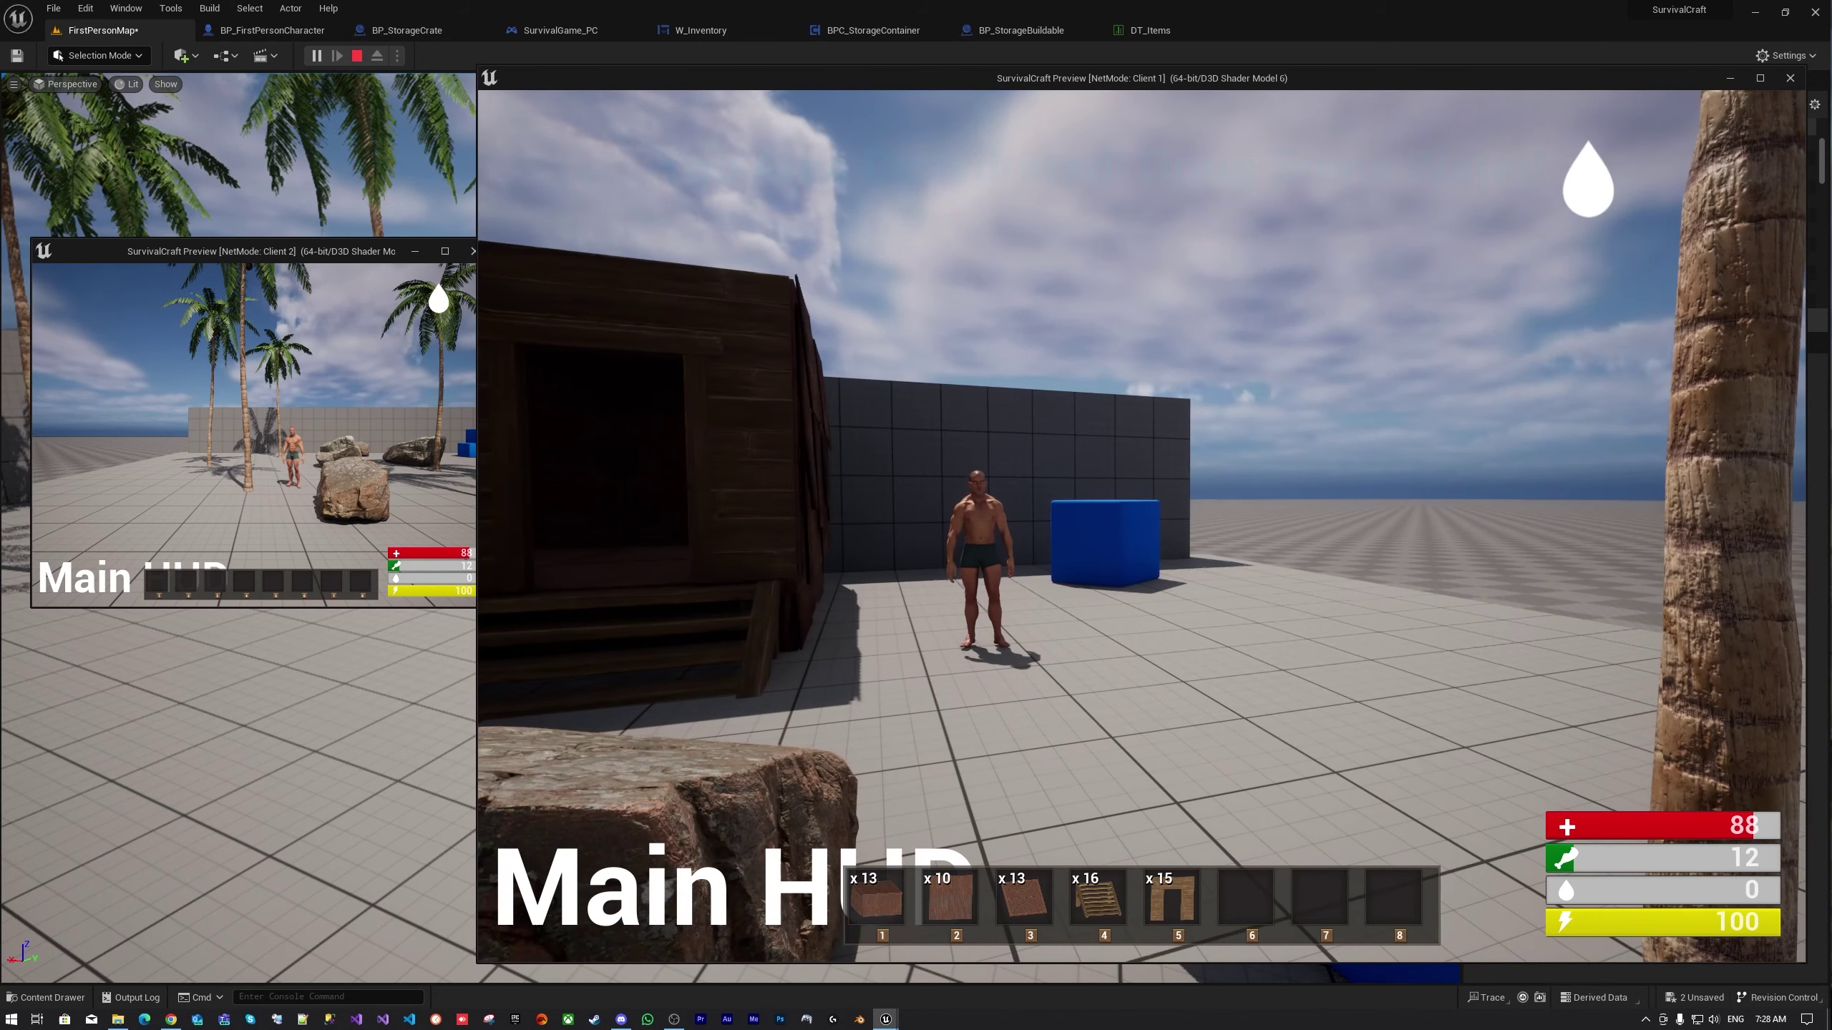
left_click(1141, 526)
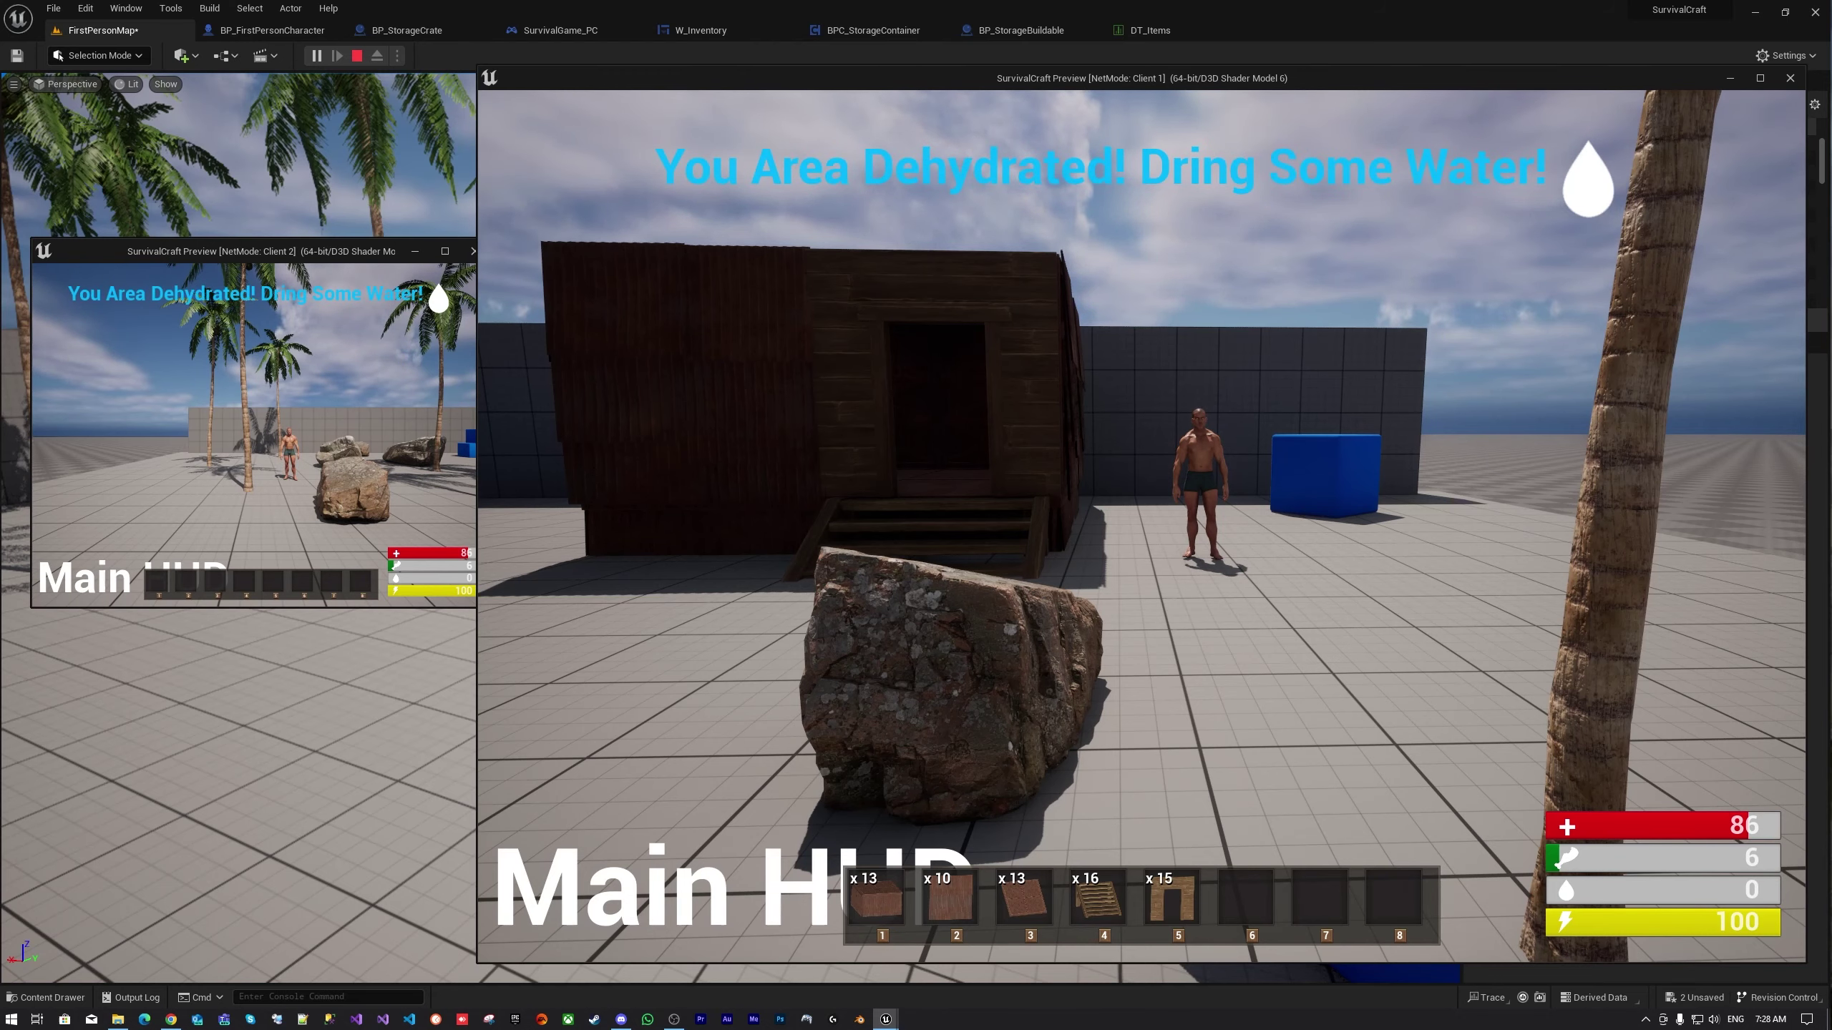
key("s")
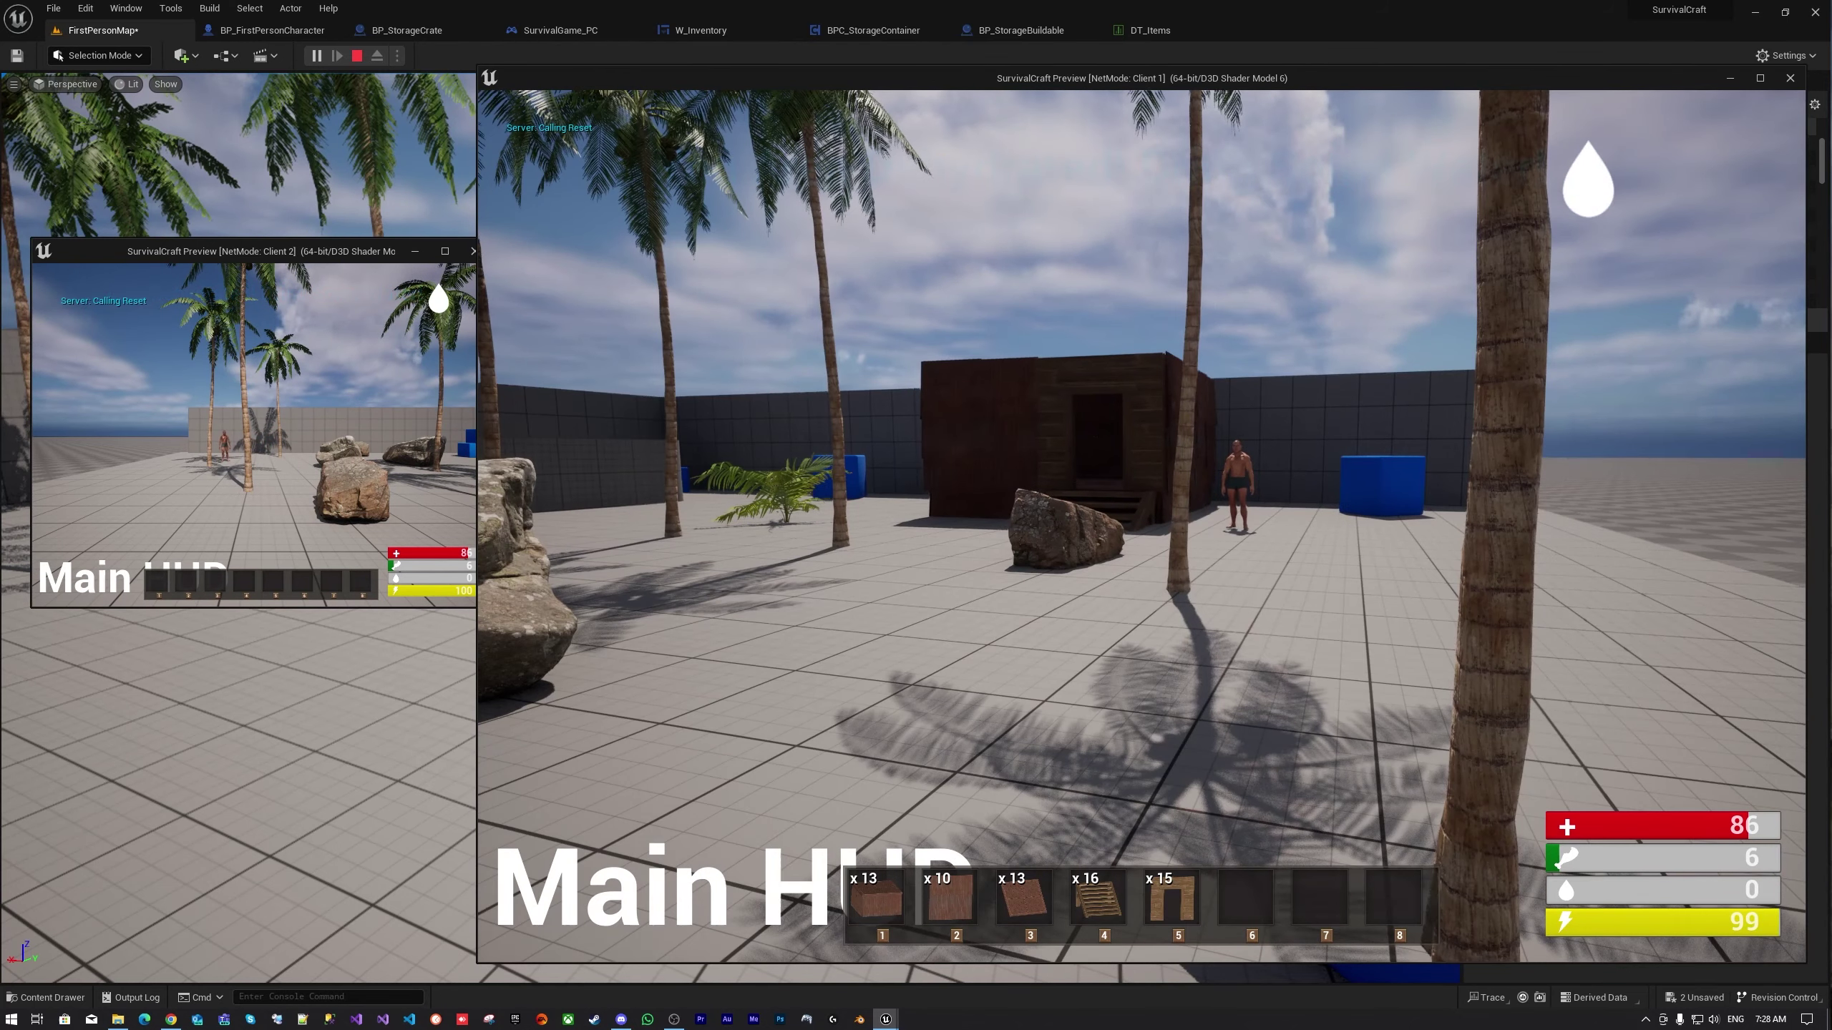
key("w")
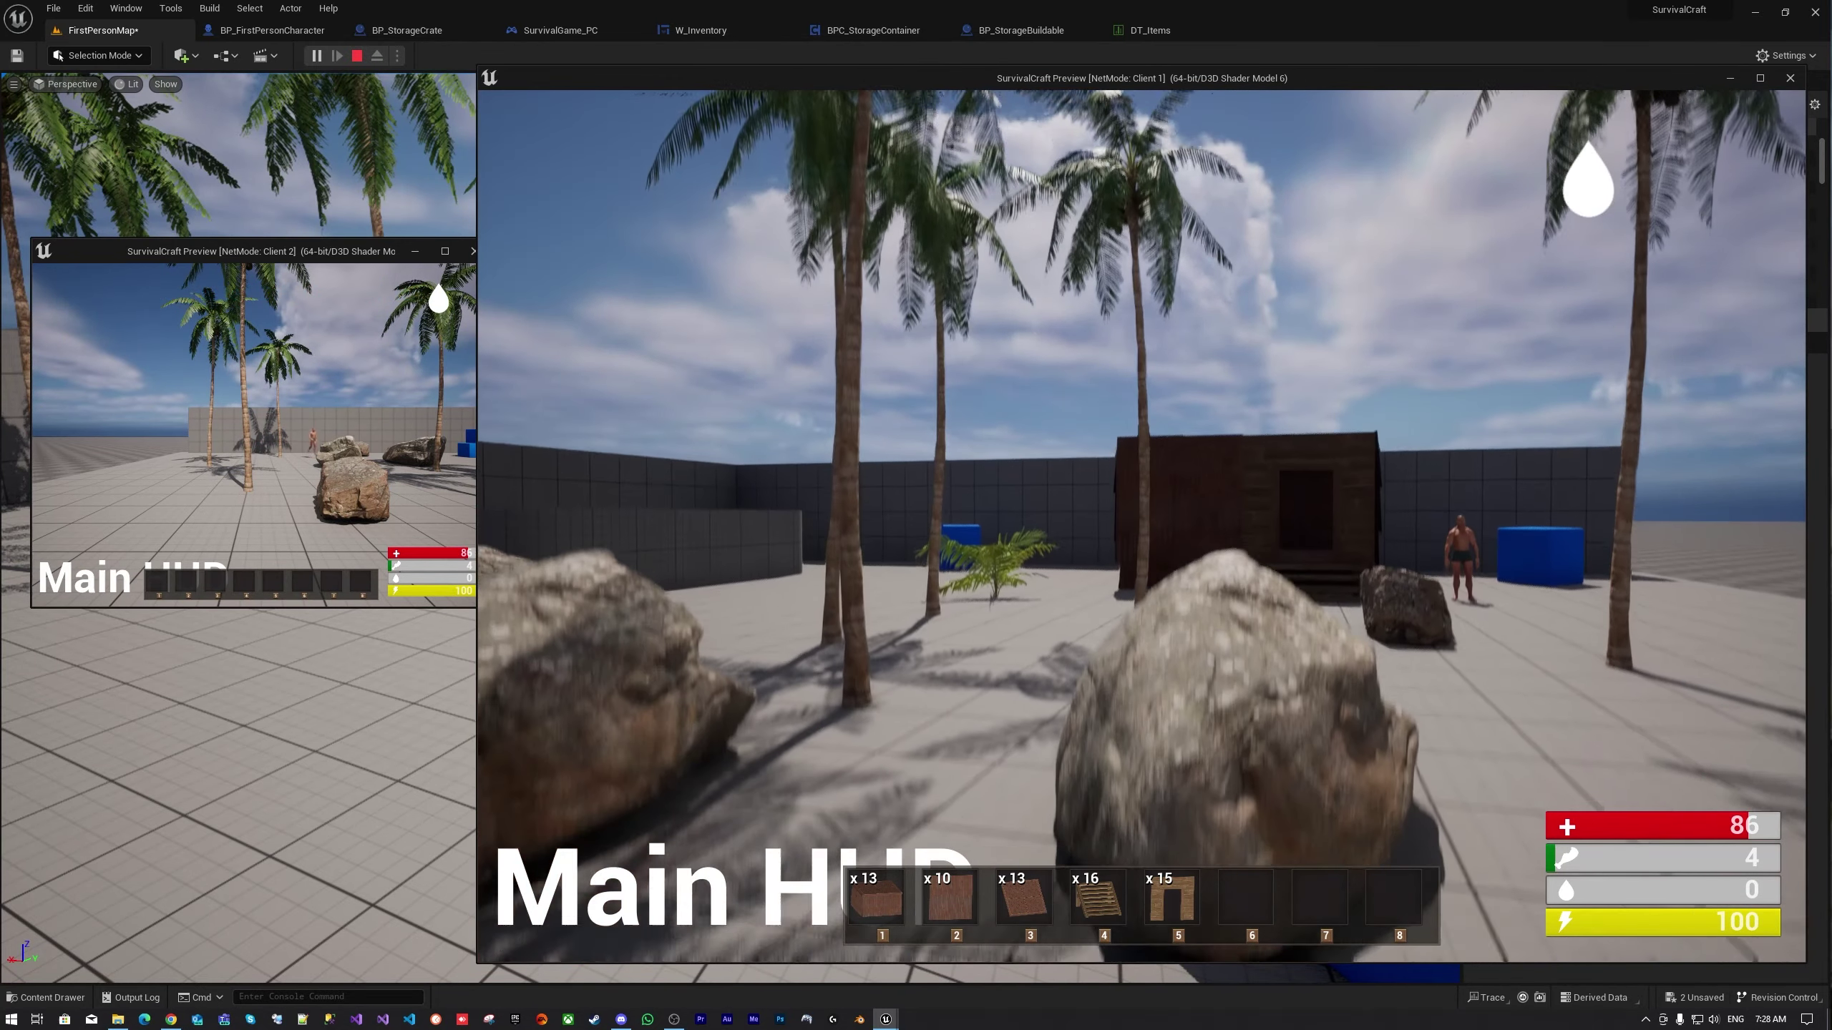
key("w")
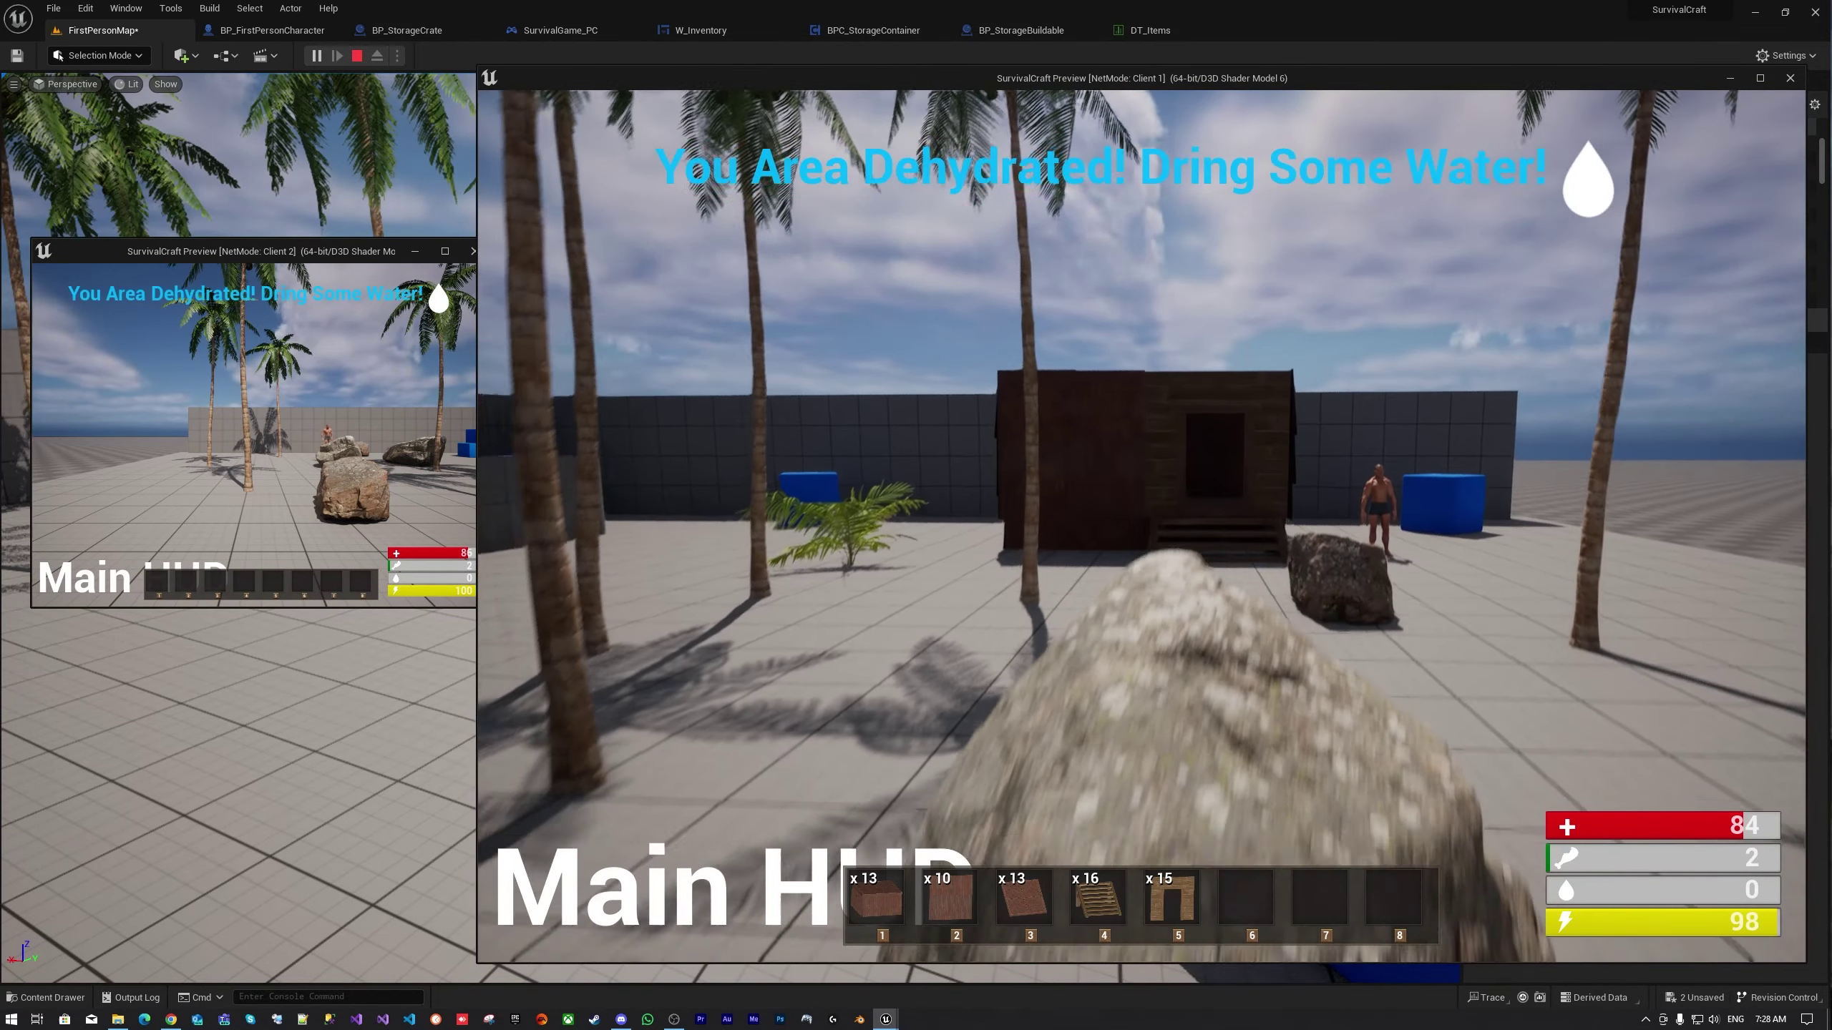
key("s")
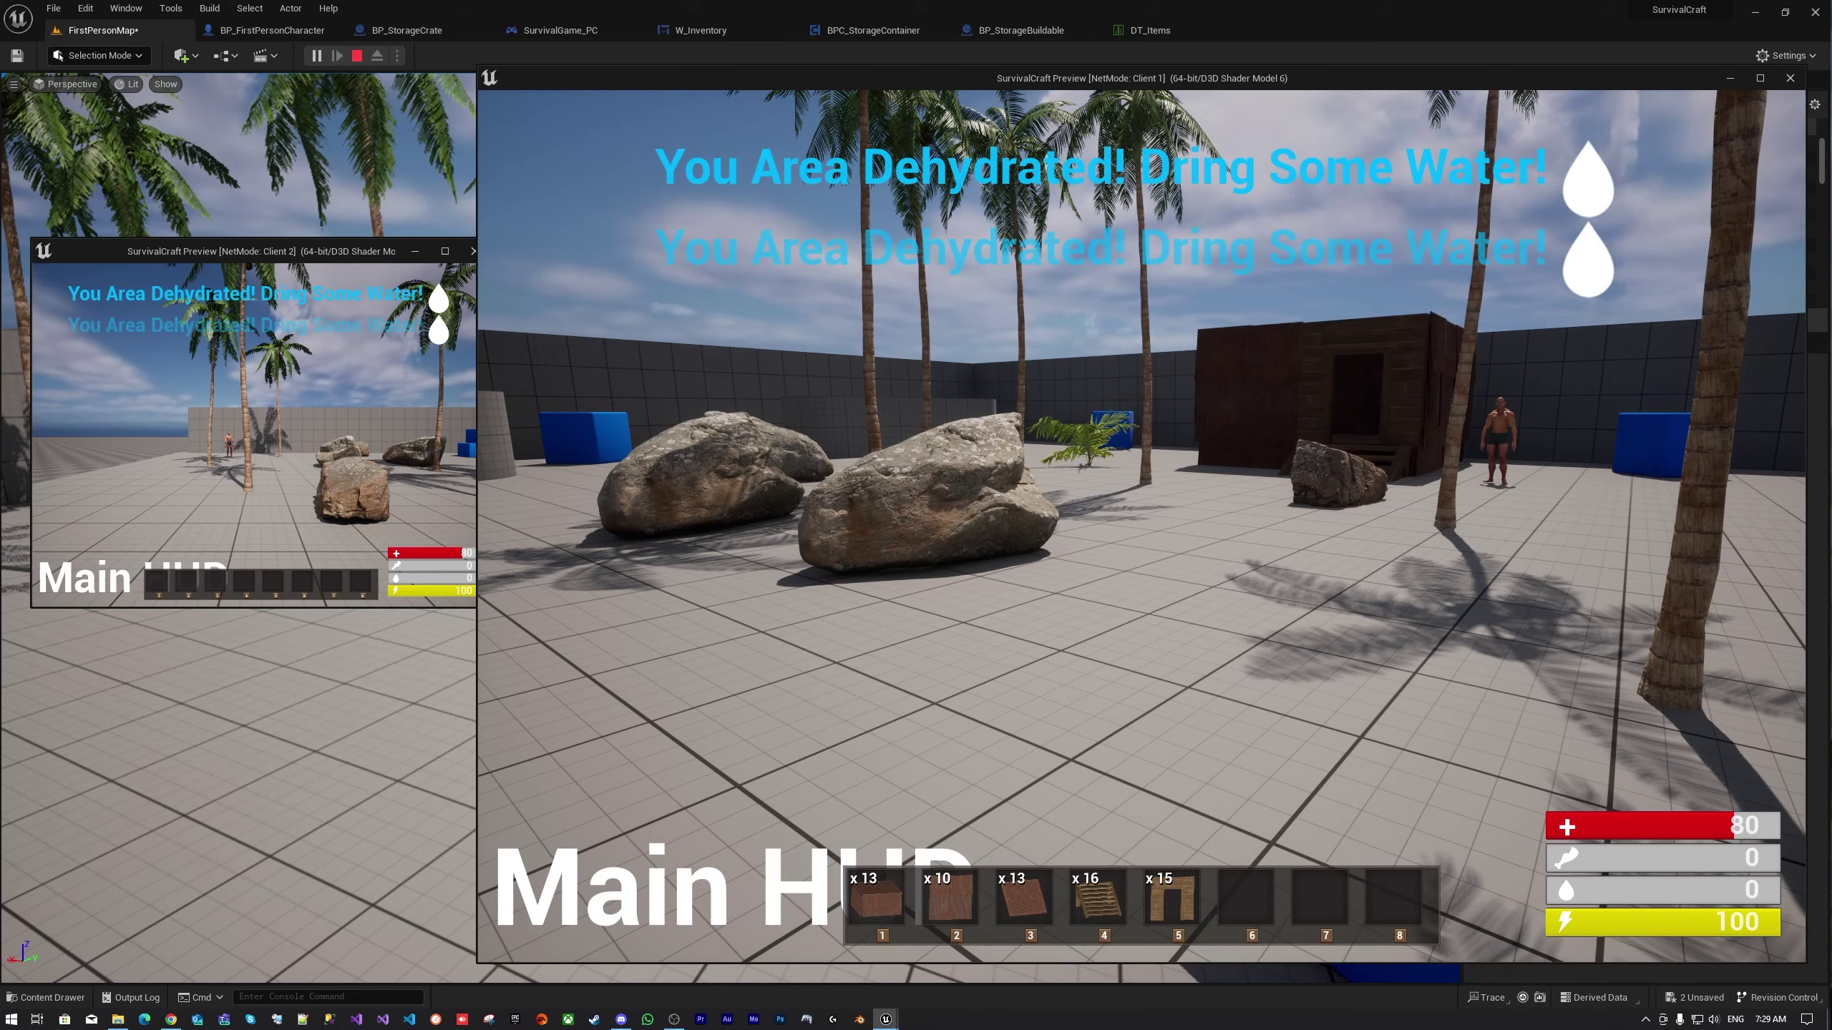
Keep punching the nearby rocks while health drains from 80 to 68
left_click(1141, 526)
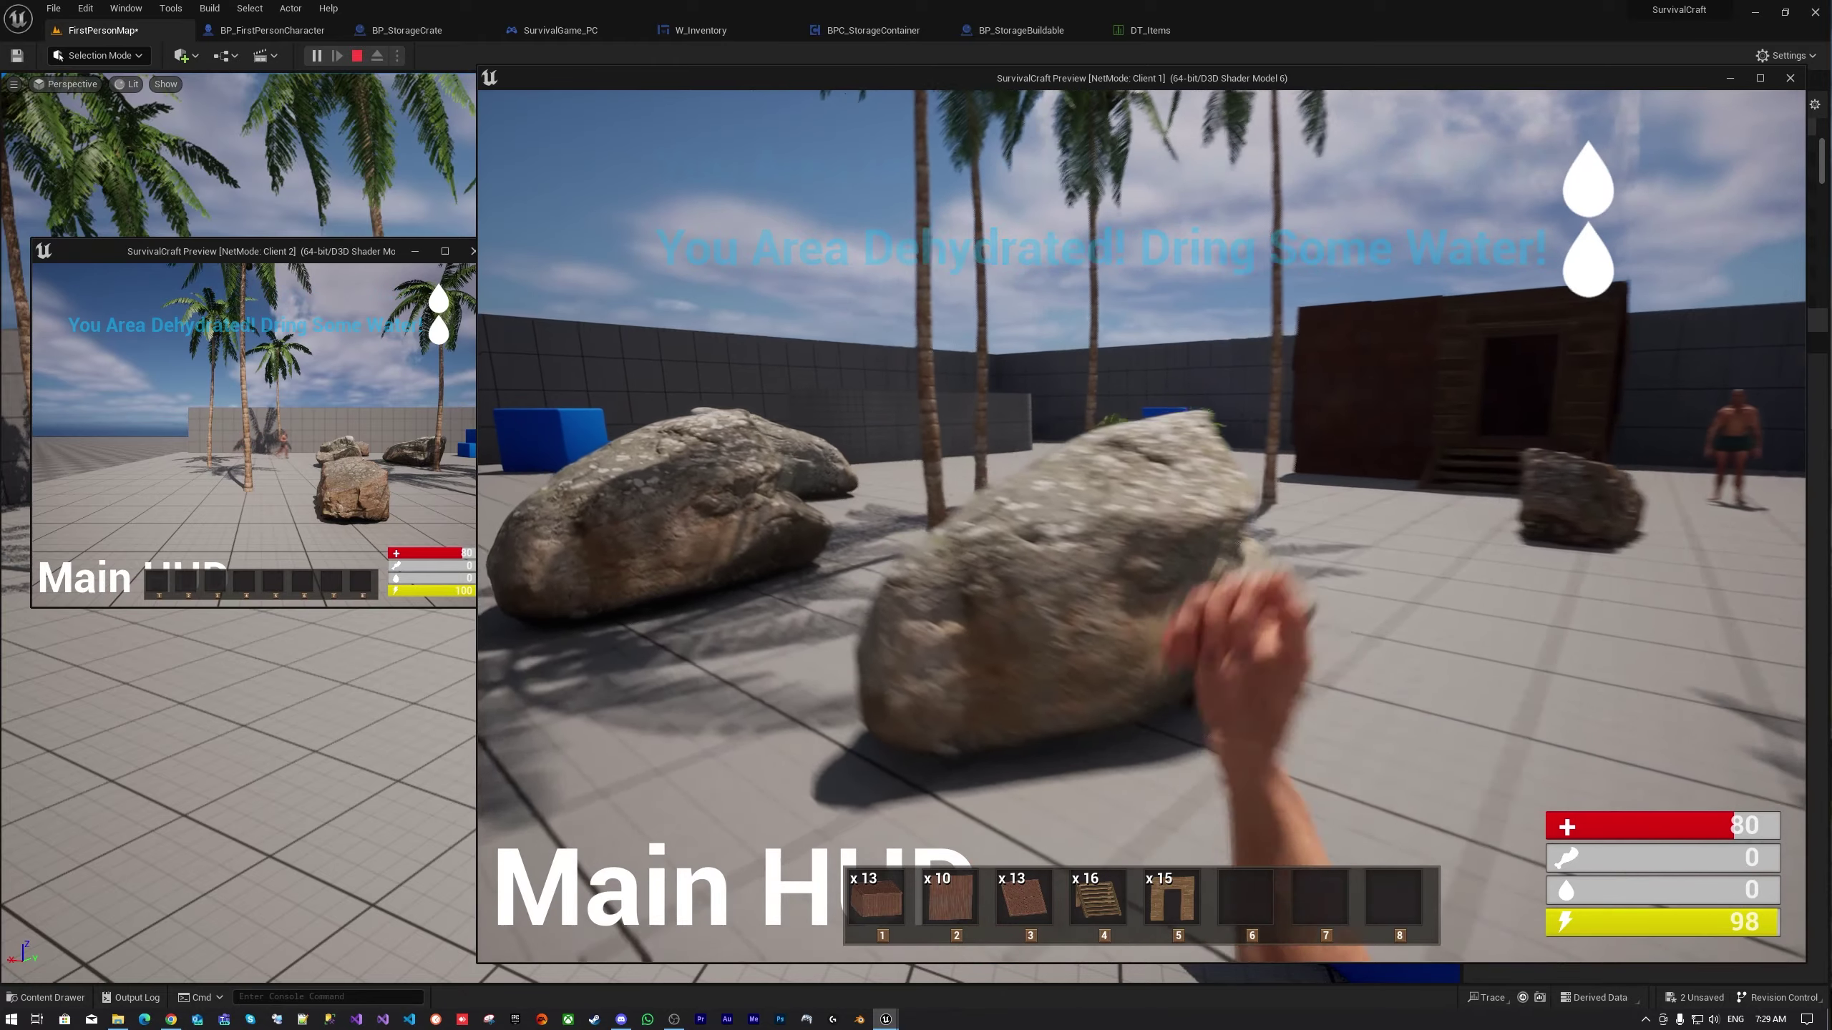
left_click(1142, 526)
key("s")
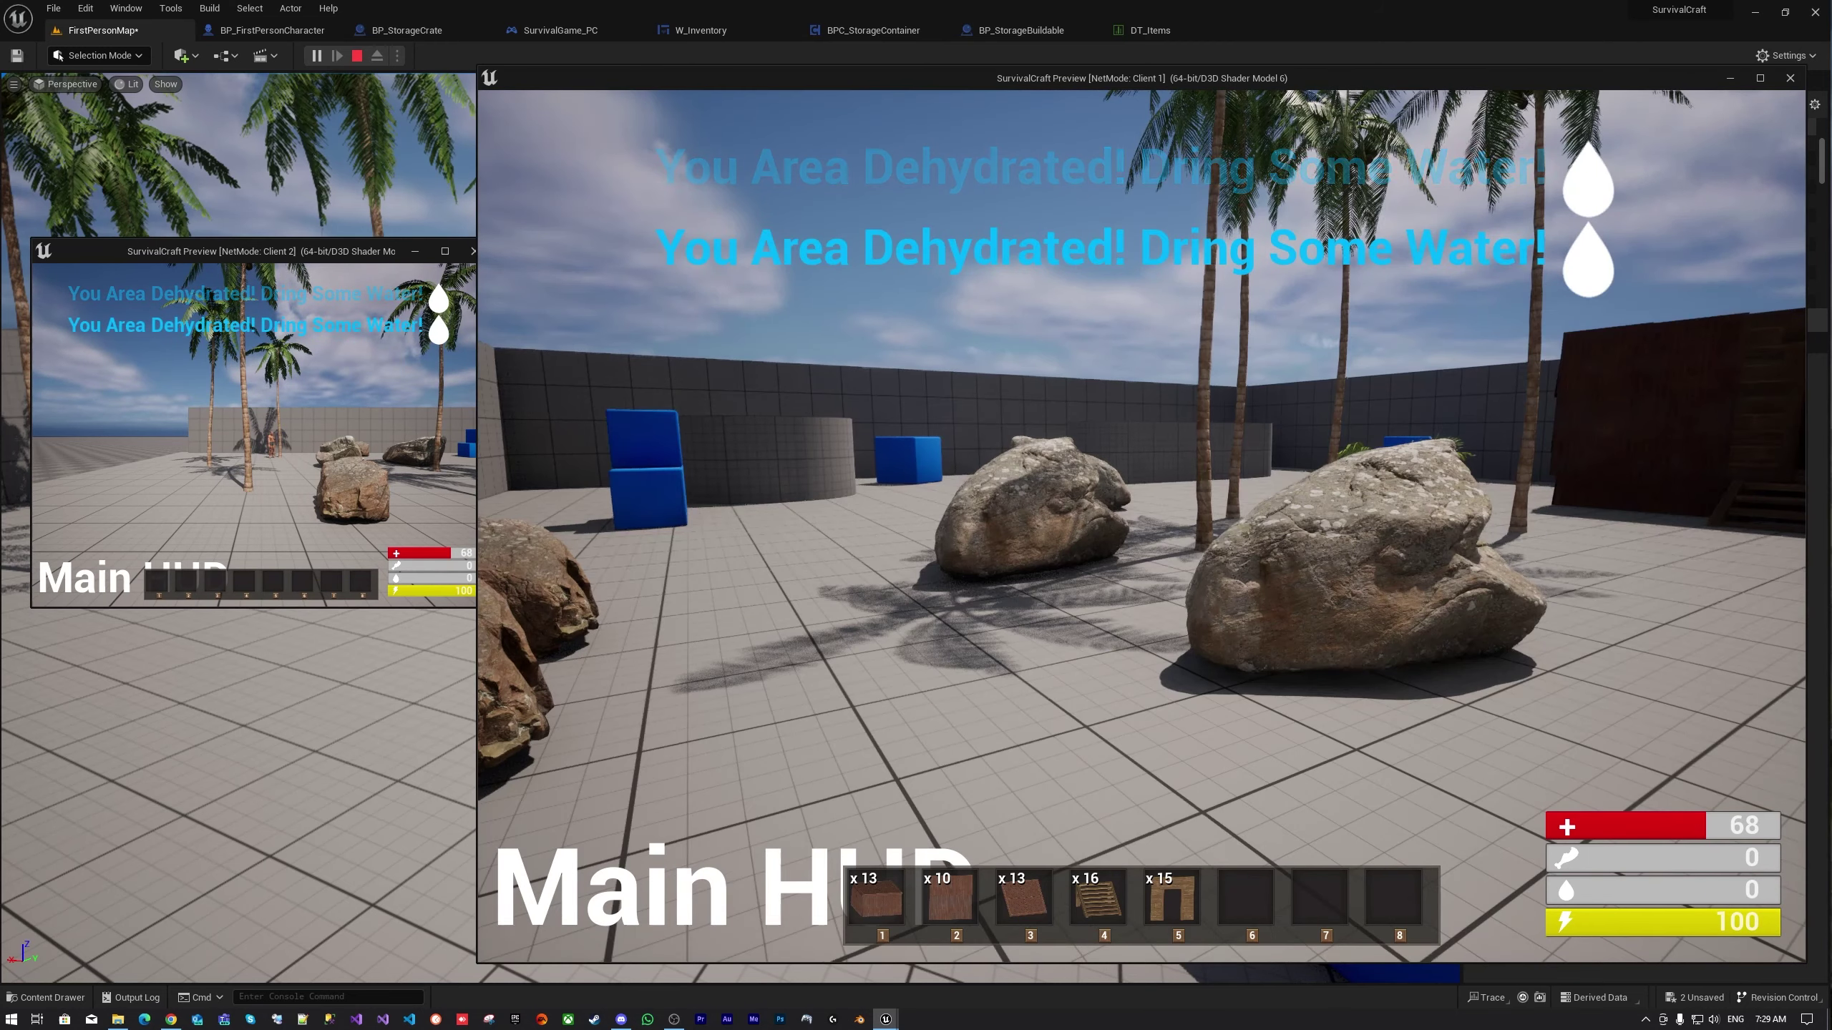
left_click(1141, 527)
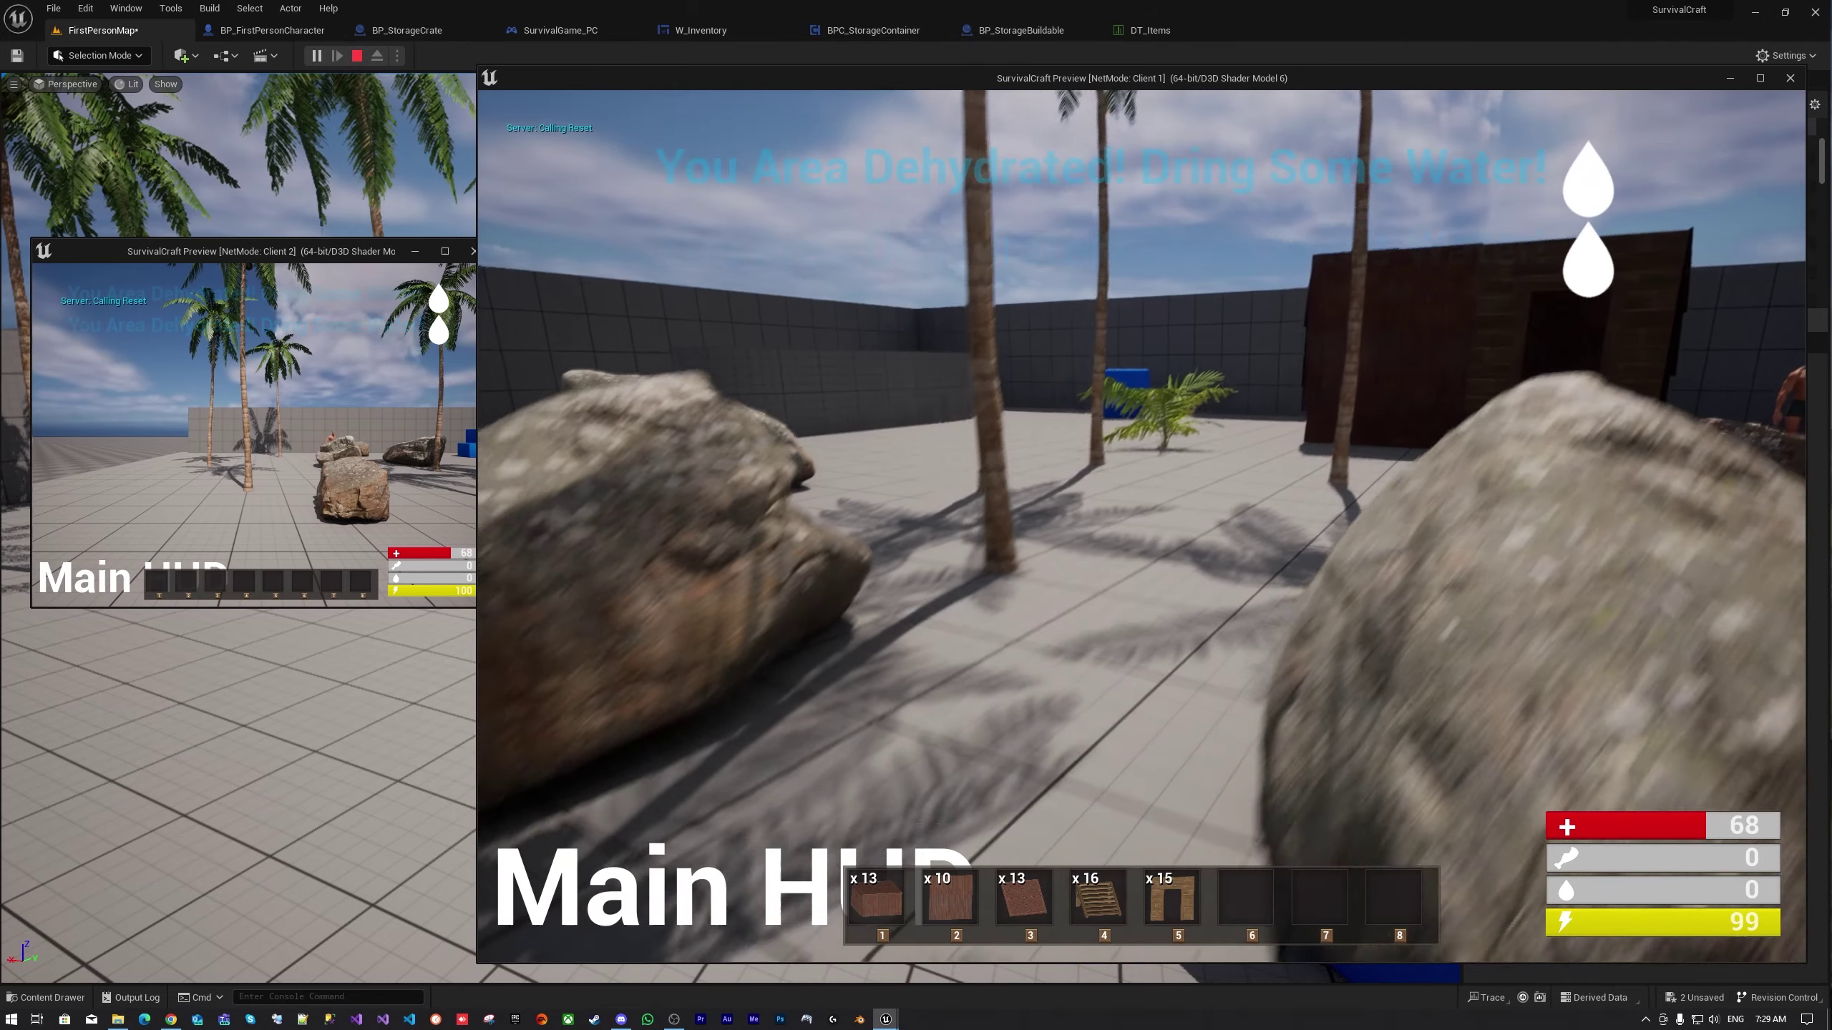
left_click(1142, 527)
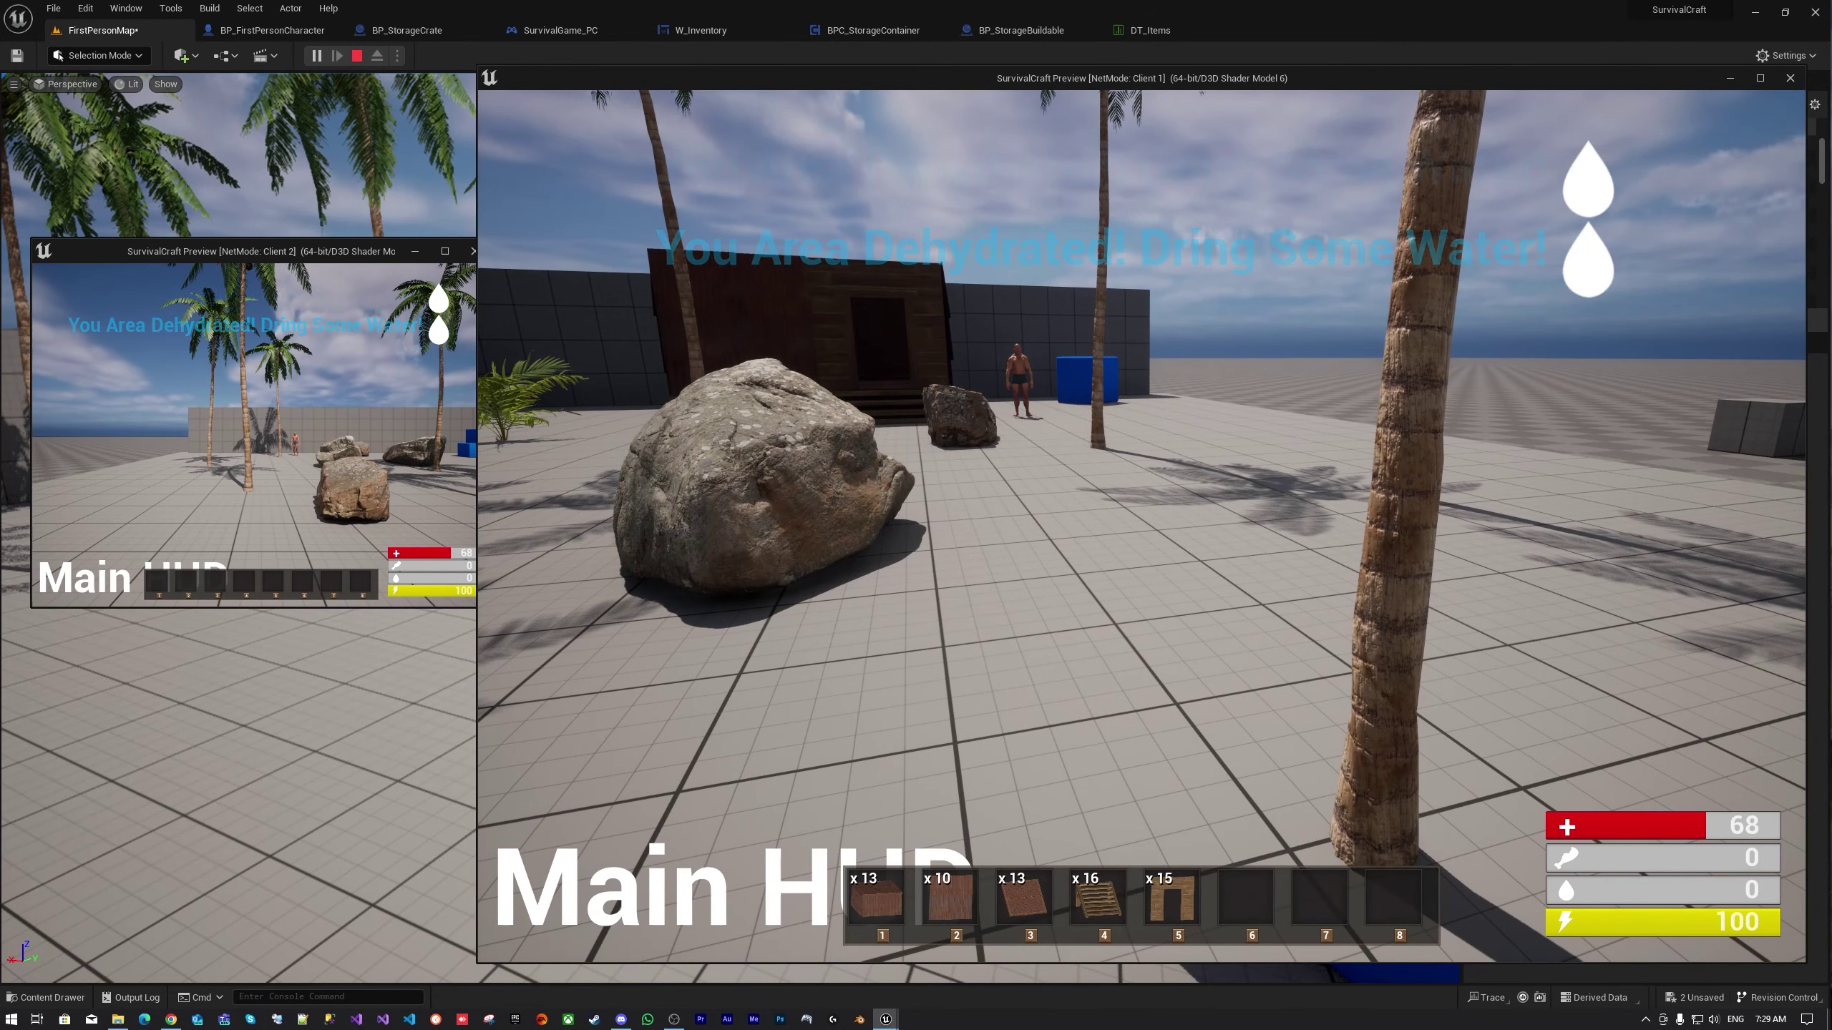
key("w")
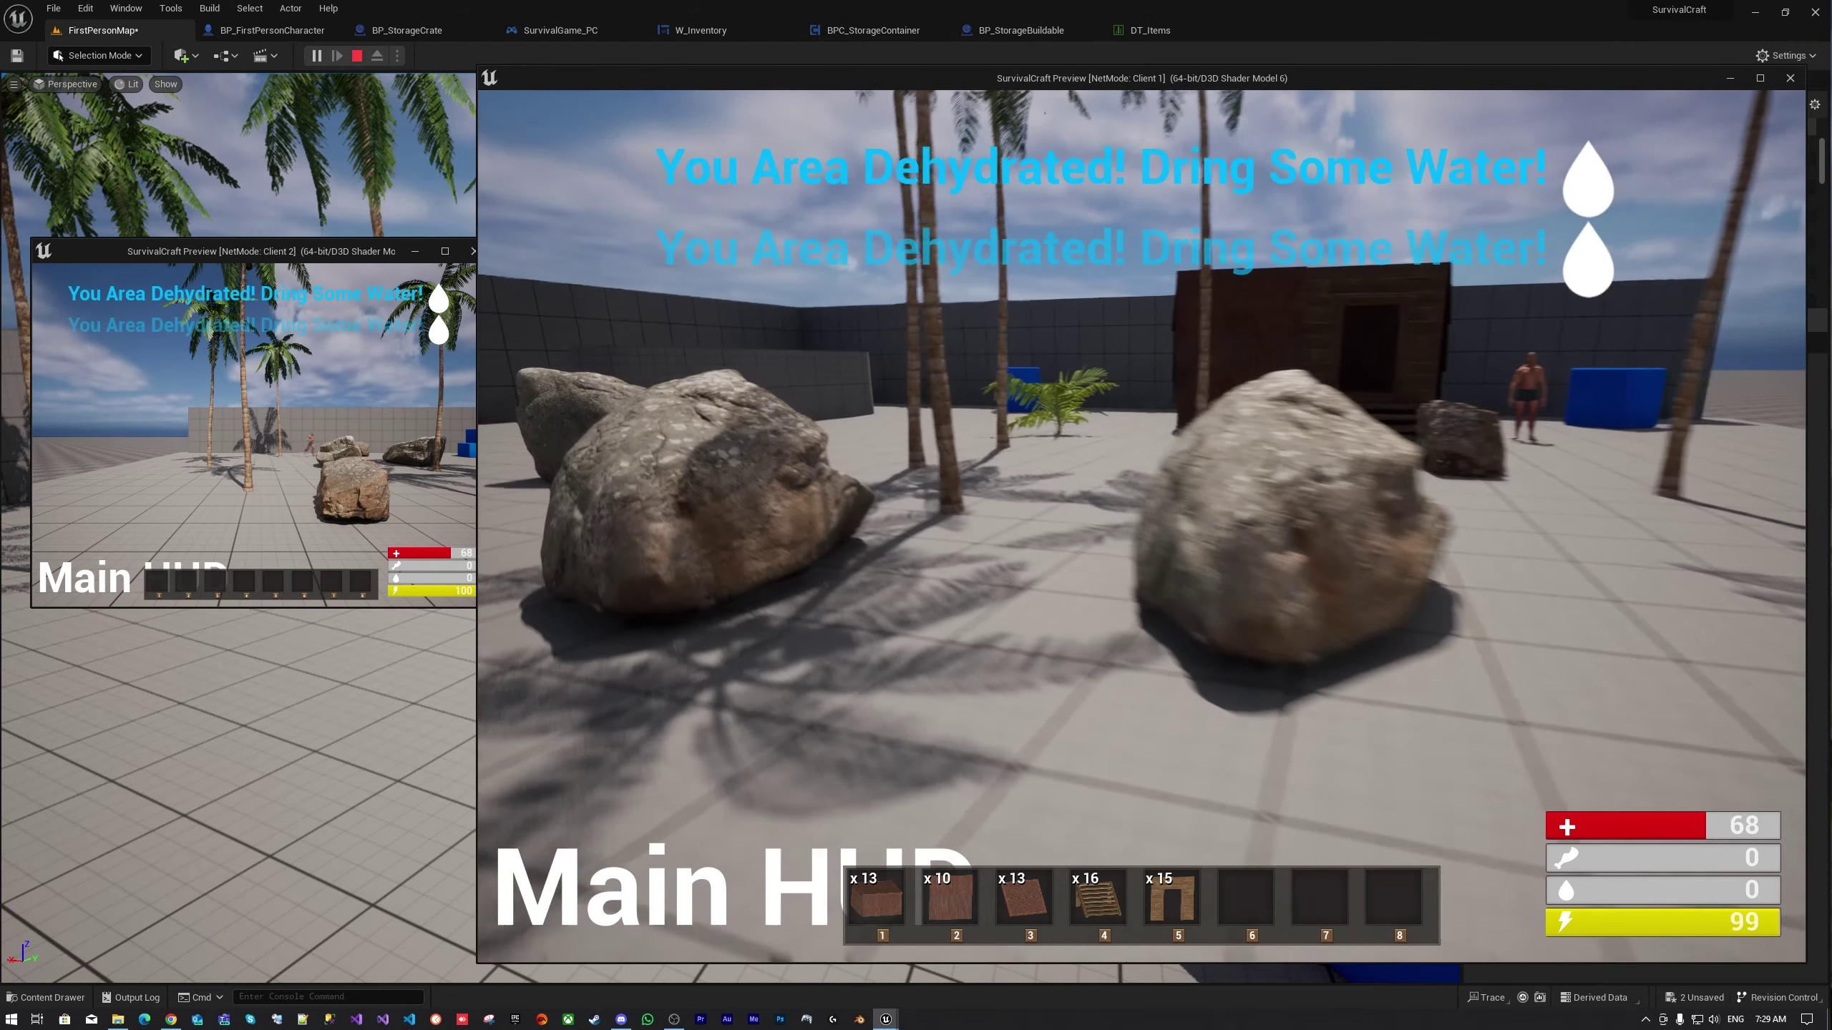
left_click(1141, 527)
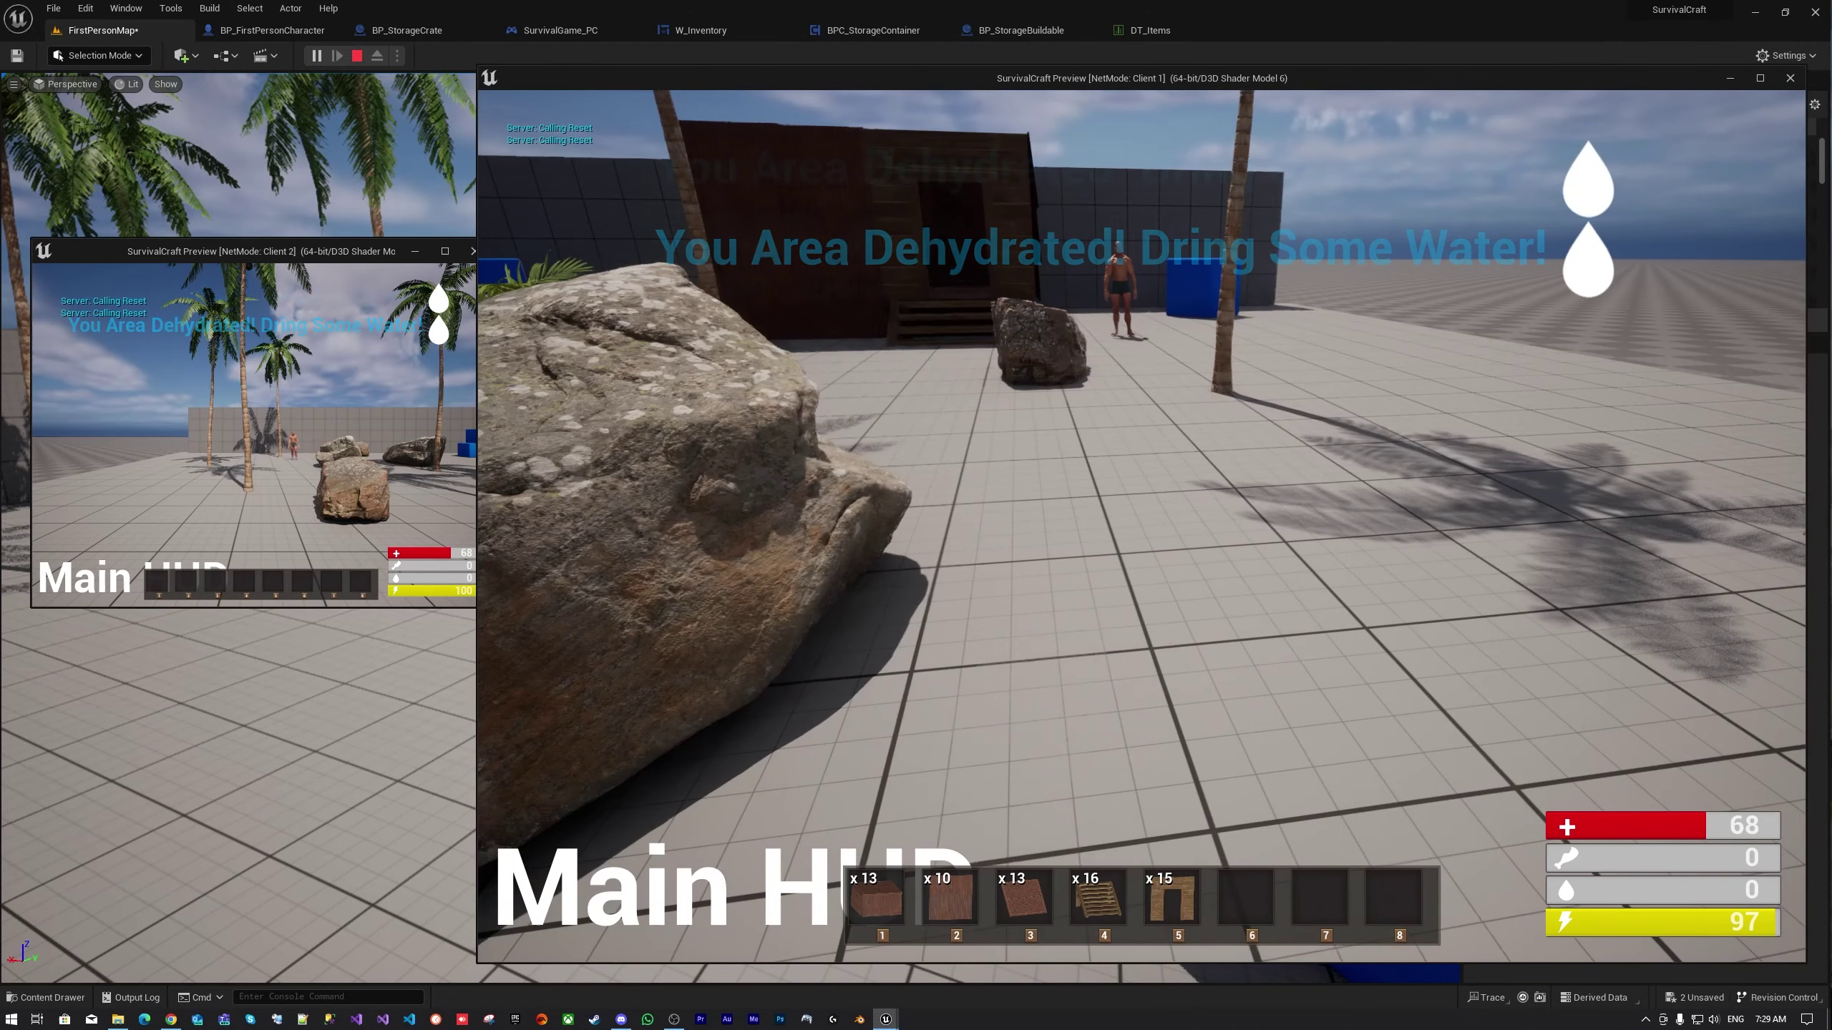